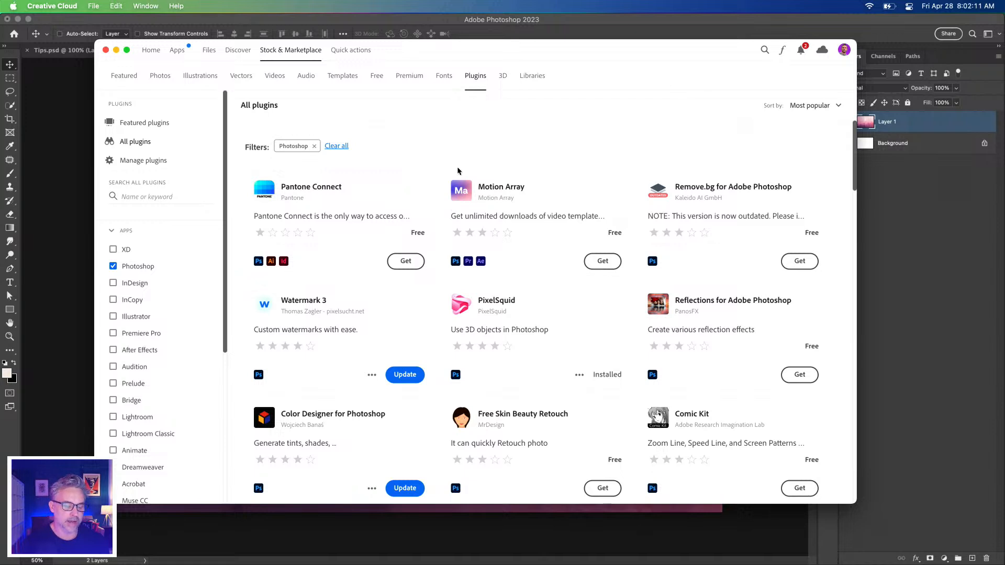
# Find the Free Stock Search 2 plugin in the list of Photoshop plugins and install it, accepting the third-party developer notice
pyautogui.scroll(-2, 431, 149)
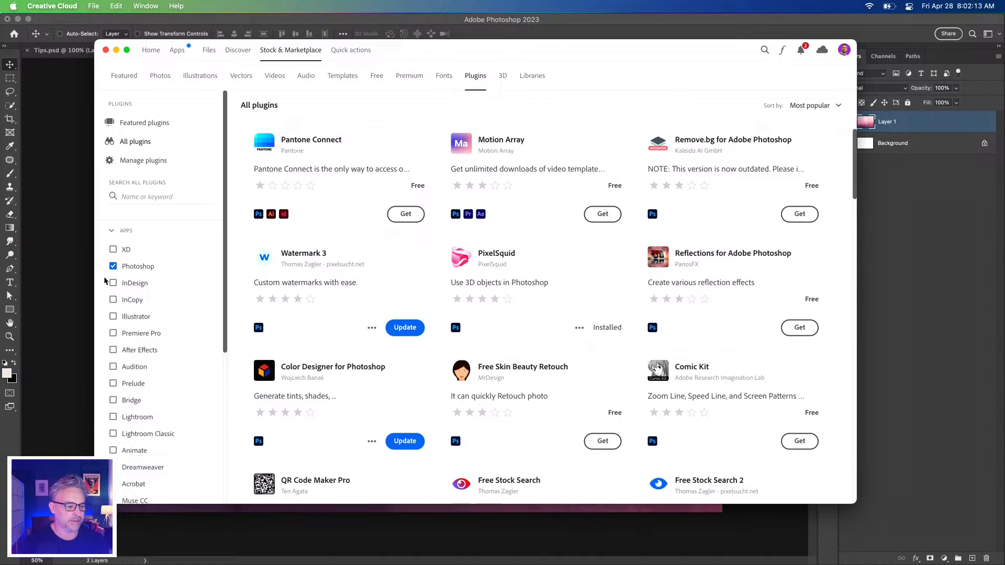
pyautogui.scroll(-3, 440, 269)
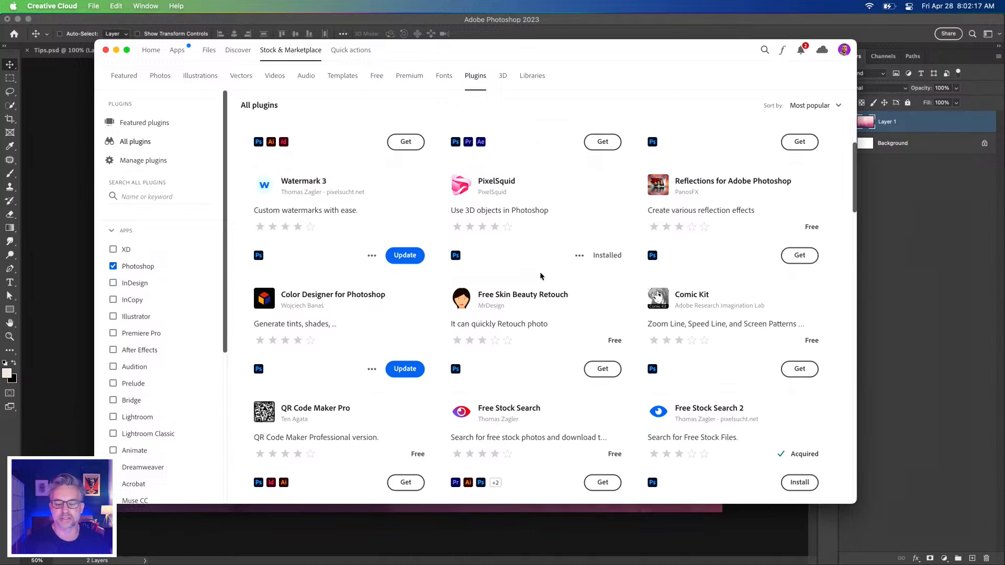
pyautogui.scroll(5, 539, 273)
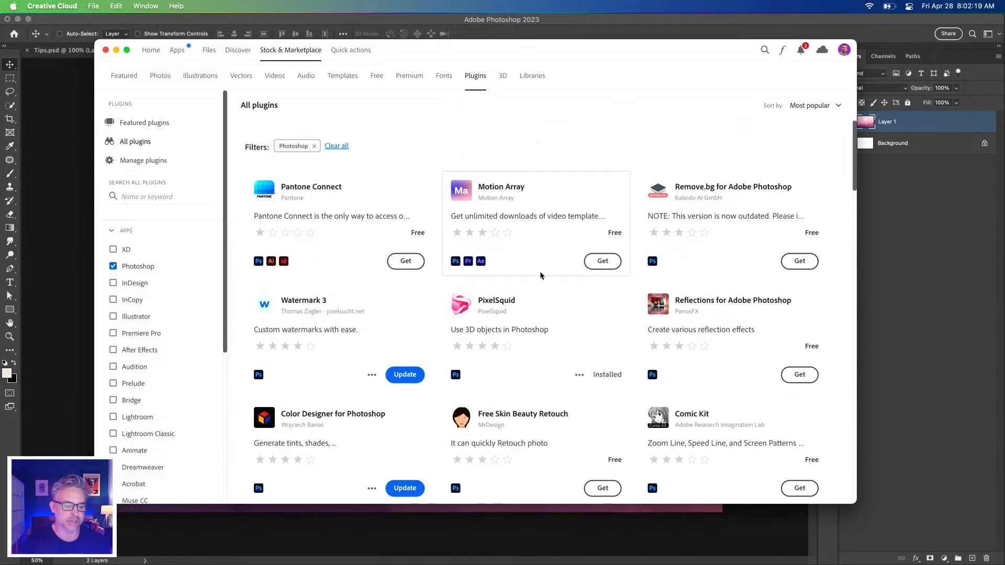
pyautogui.scroll(-9, 541, 275)
pyautogui.scroll(-5, 541, 276)
pyautogui.scroll(2, 541, 276)
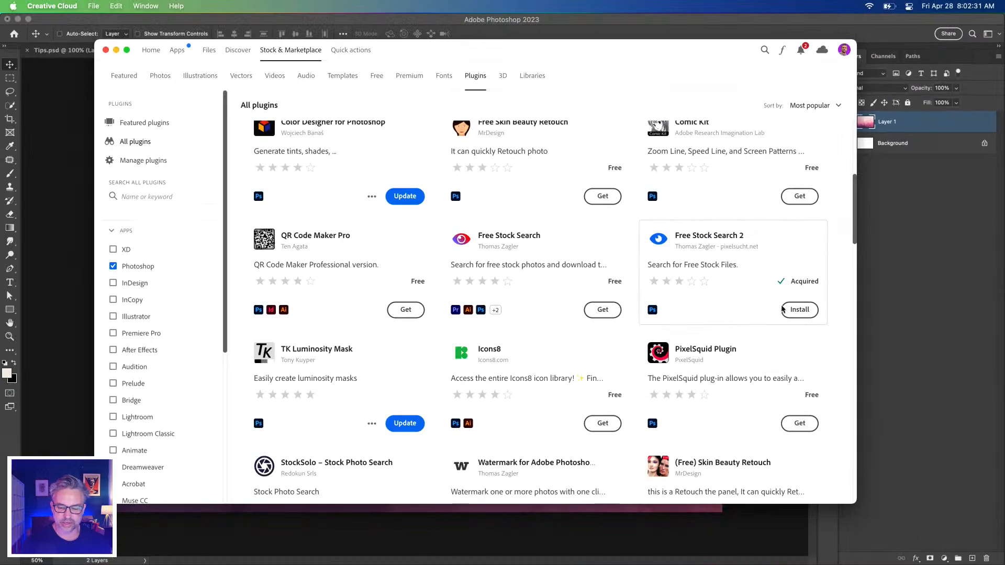
pyautogui.click(796, 310)
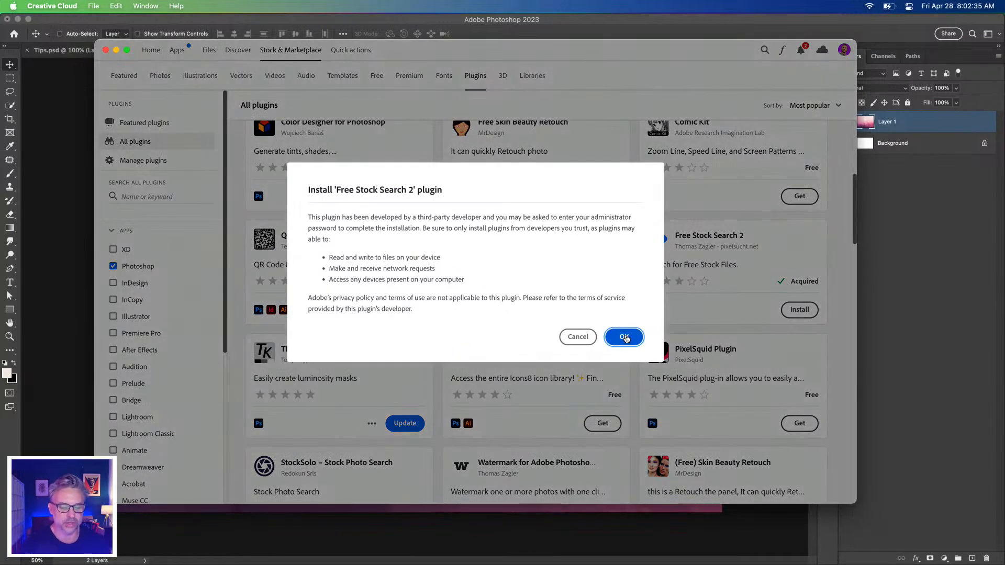
pyautogui.click(625, 337)
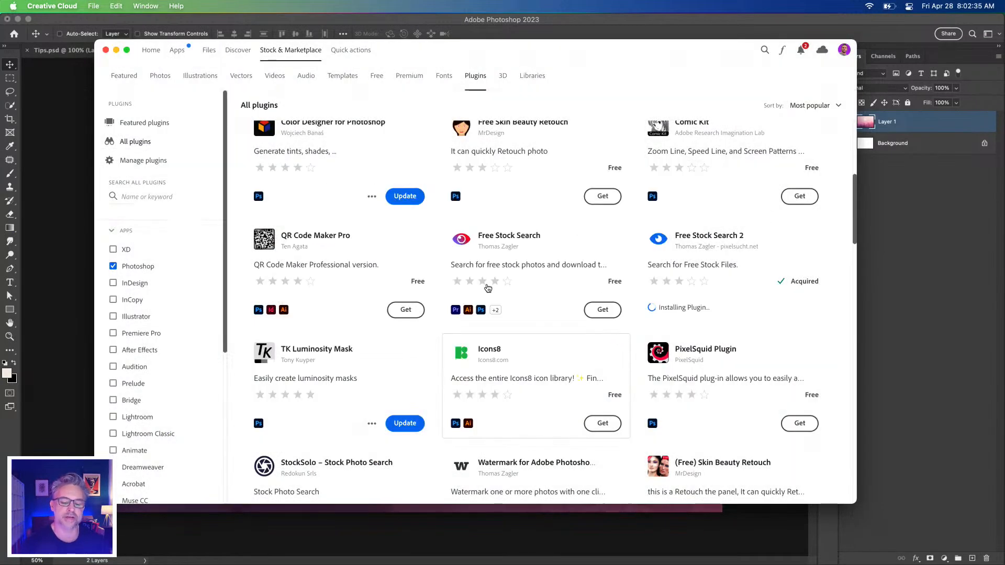
# Look over the other stock photo plugins, such as StockSolo, and put the plugin marketplace away to return to Photoshop
pyautogui.scroll(-2, 516, 303)
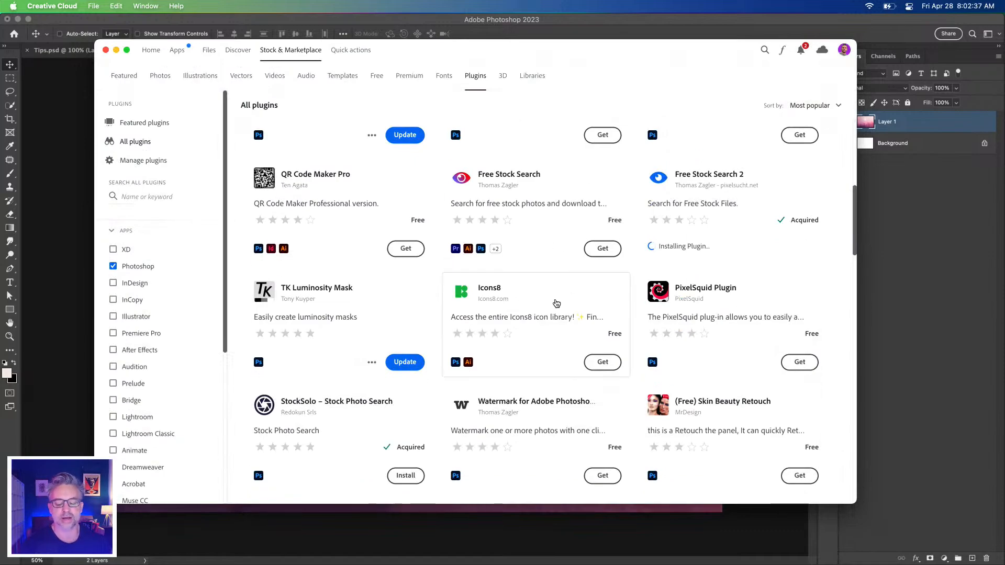
pyautogui.scroll(-3, 310, 411)
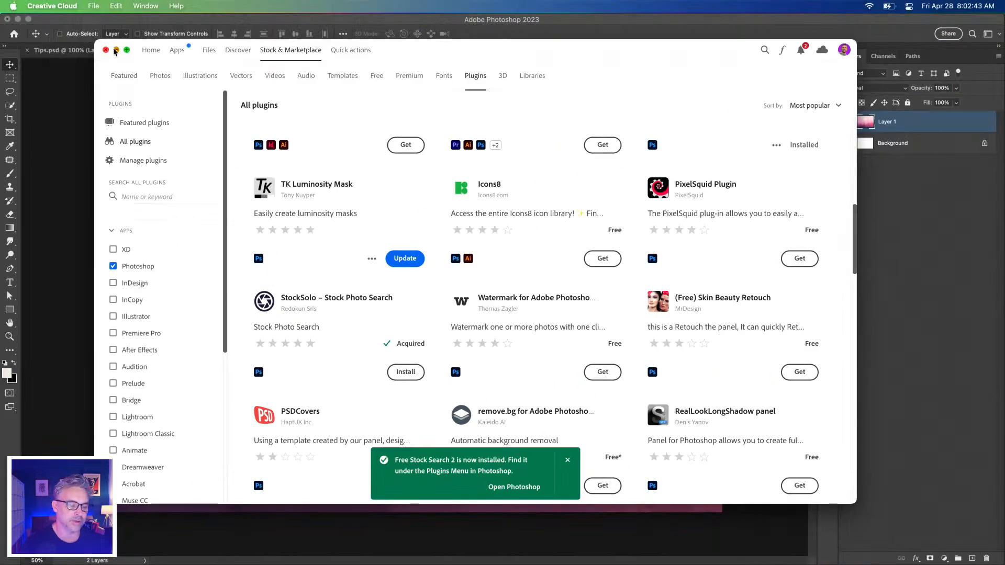
pyautogui.click(115, 50)
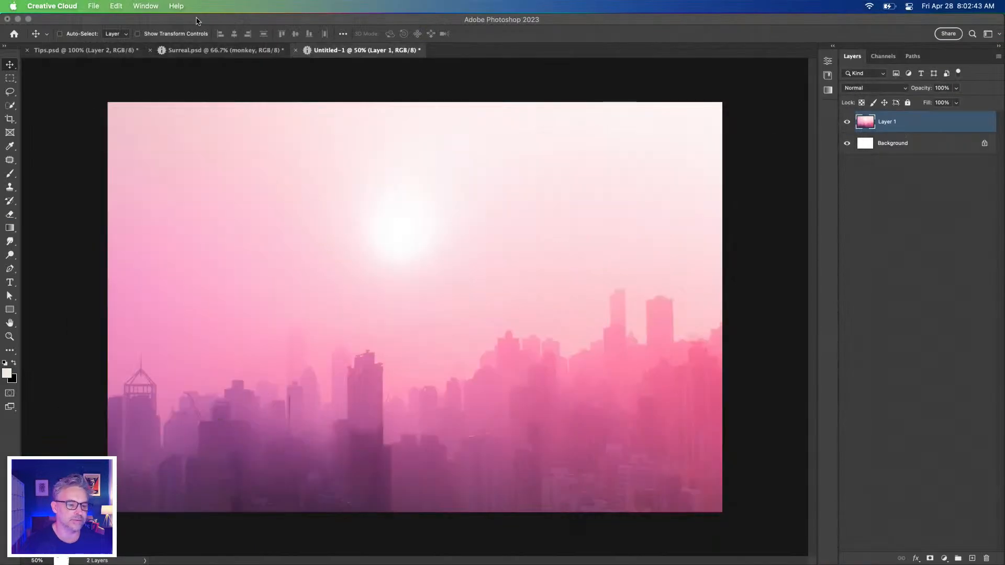
pyautogui.moveTo(21, 28); pyautogui.dragTo(621, 160)
pyautogui.click(667, 529)
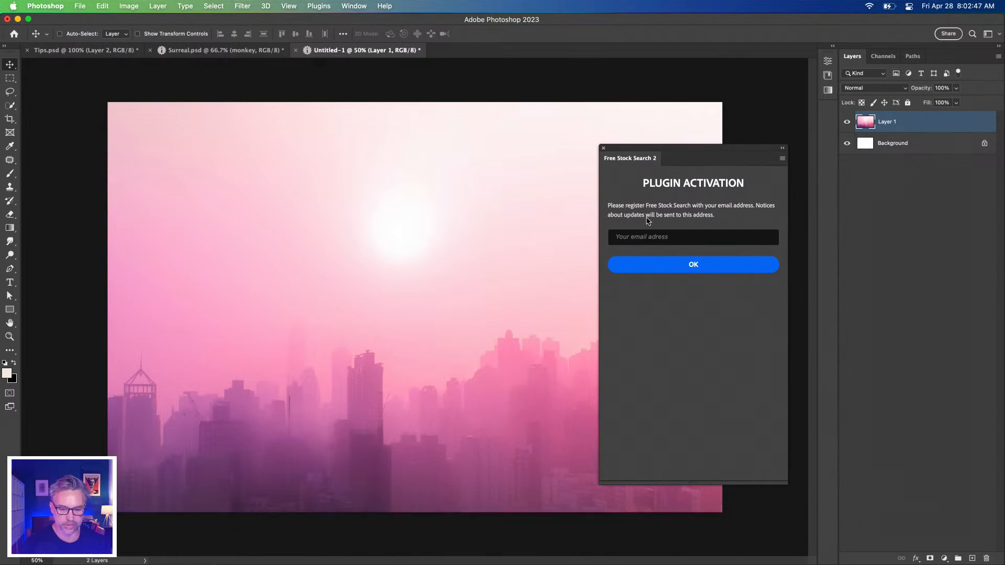
pyautogui.click(635, 238)
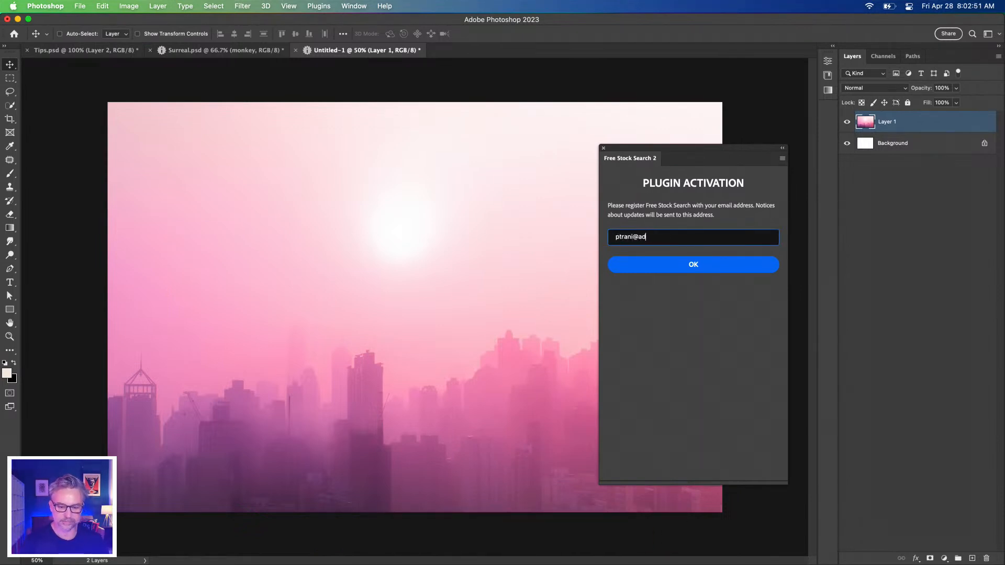
pyautogui.click(603, 149)
# Open the Free Stock Search 2 Pro plugin
pyautogui.click(317, 6)
pyautogui.click(321, 5)
pyautogui.click(322, 6)
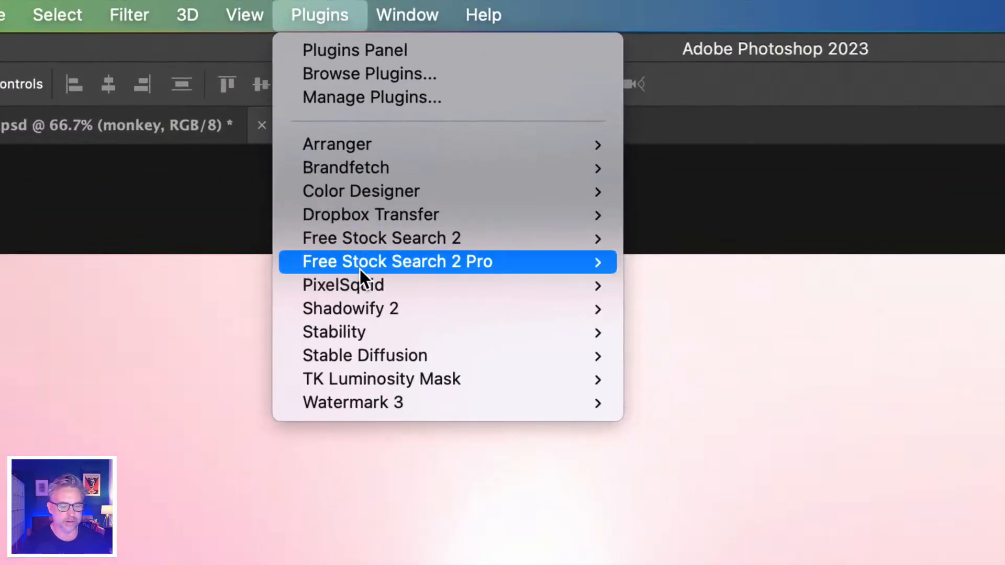
pyautogui.moveTo(334, 103)
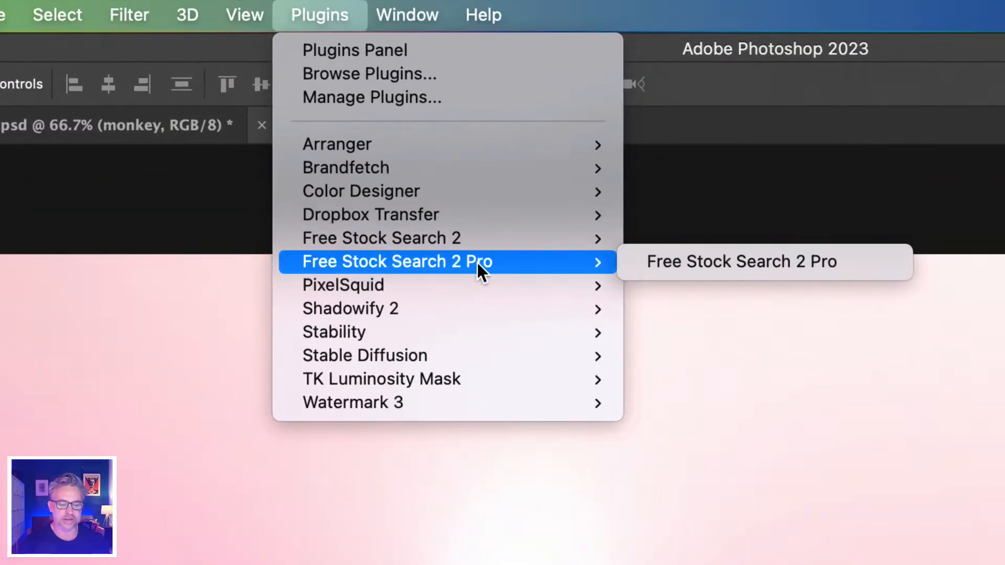
pyautogui.click(643, 256)
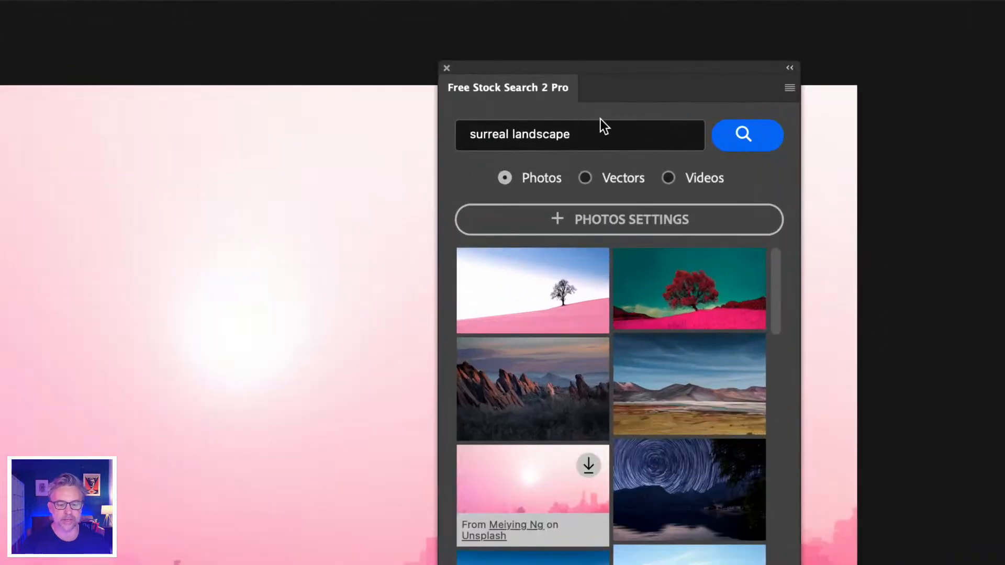
# Search the stock photos for "surreal landscape" and load the photo of a bare tree on a pink hill at 10368 x 5832 px
pyautogui.click(601, 124)
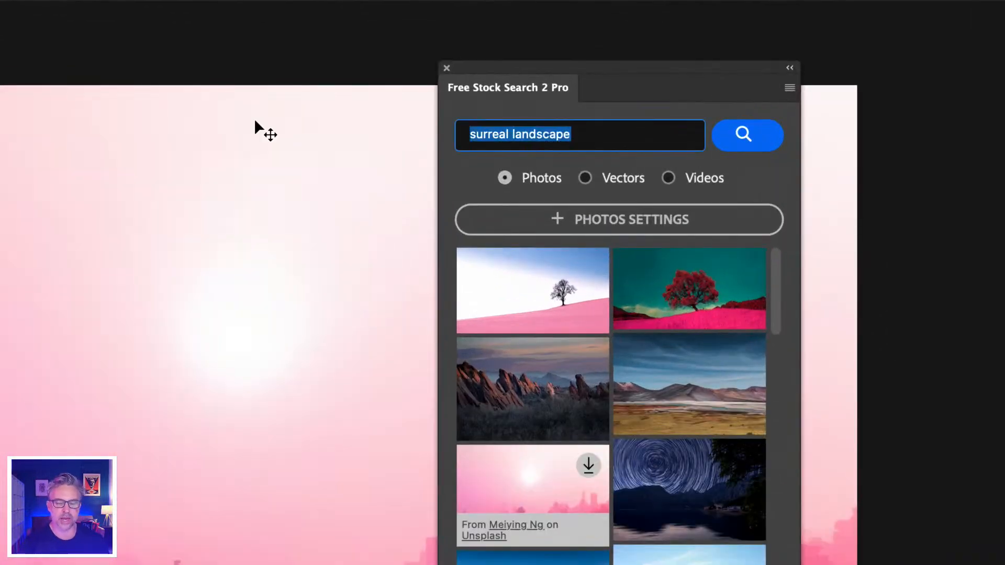
pyautogui.write('surre')
pyautogui.press('BackSpace')
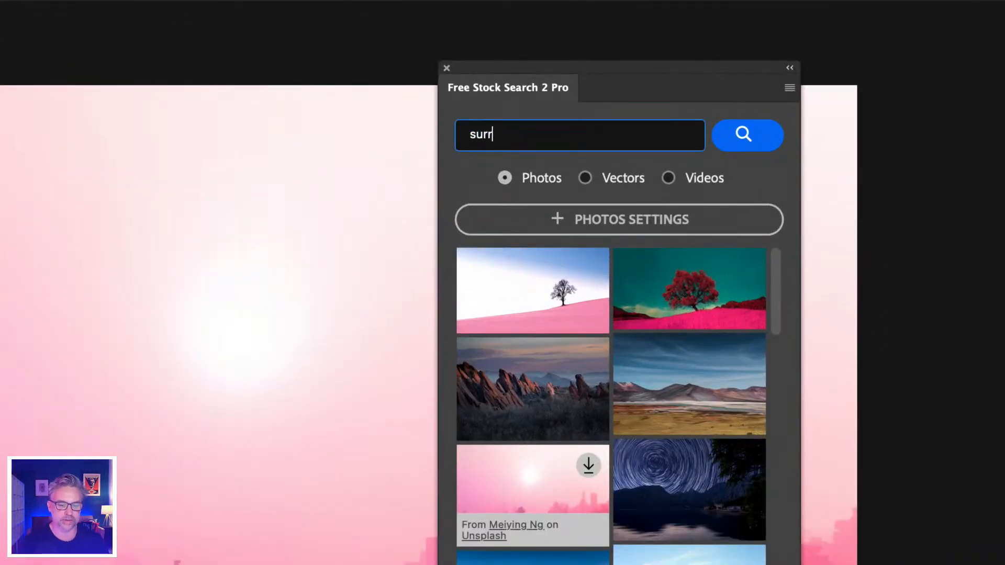
pyautogui.write('eal lands')
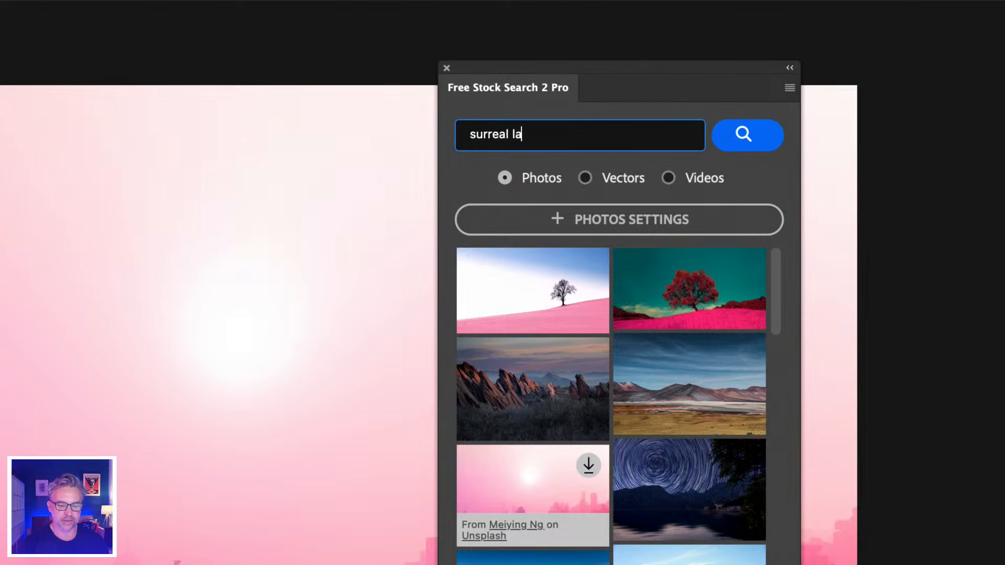
pyautogui.write('cape')
pyautogui.press('Return')
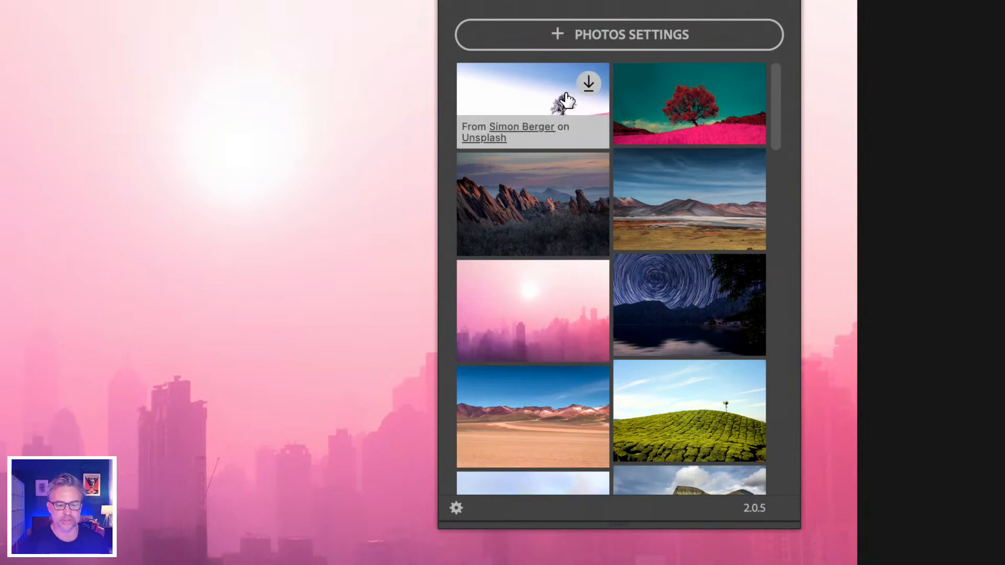
pyautogui.click(588, 269)
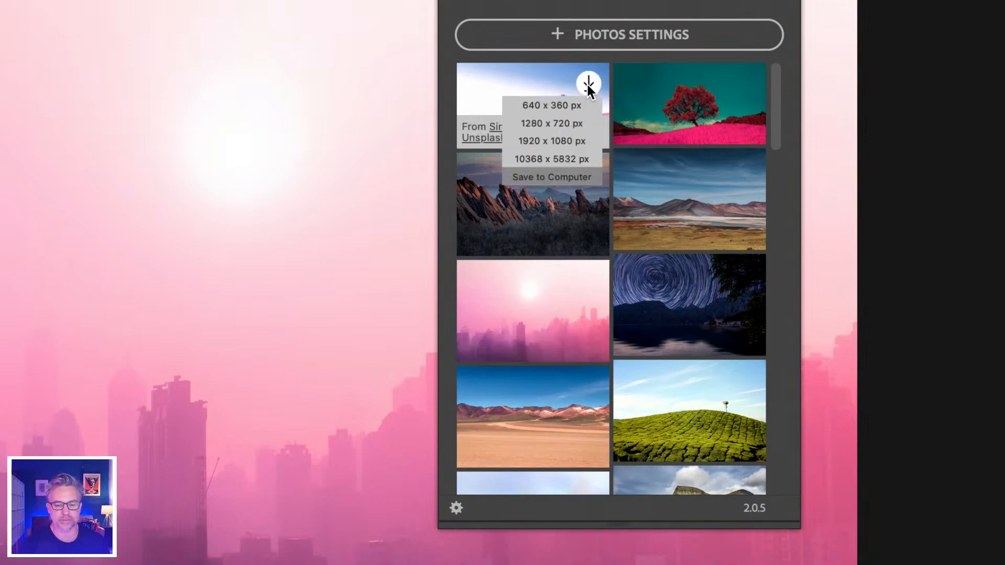
pyautogui.click(566, 159)
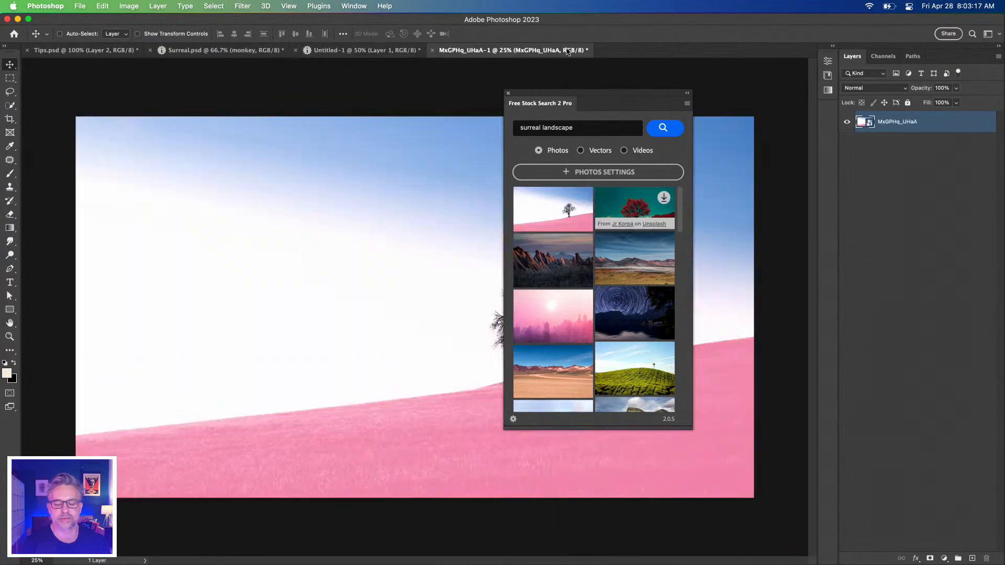
# Dock the stock search panel with the Properties and Libraries panels, and load the red tree photo at its largest pixel size
pyautogui.click(832, 47)
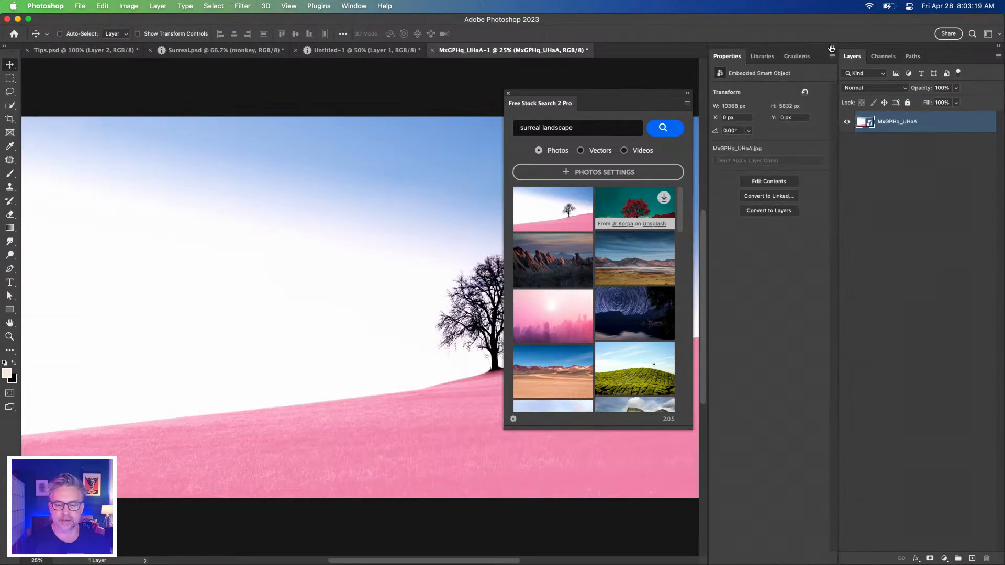
pyautogui.moveTo(539, 105); pyautogui.dragTo(774, 56)
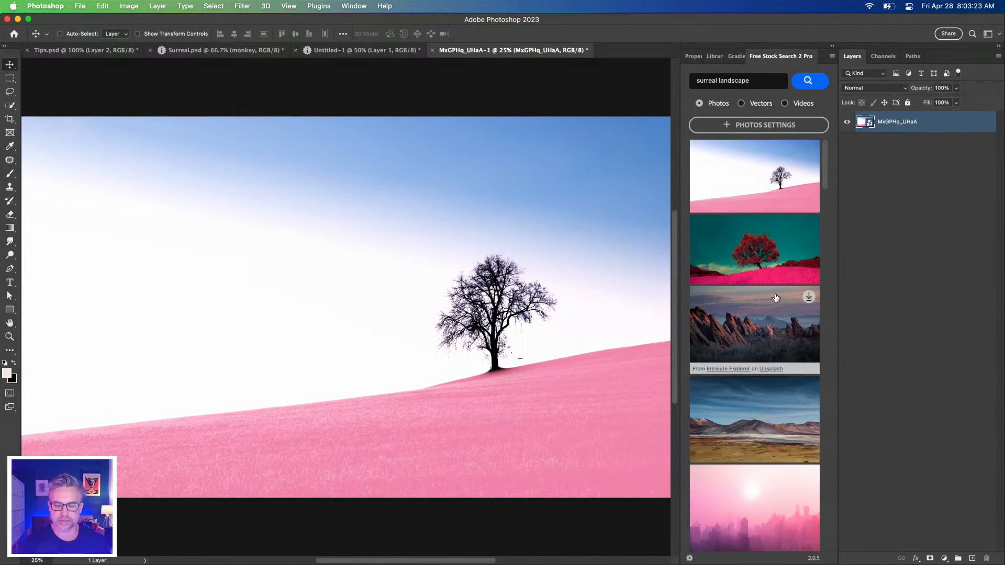
pyautogui.moveTo(809, 226)
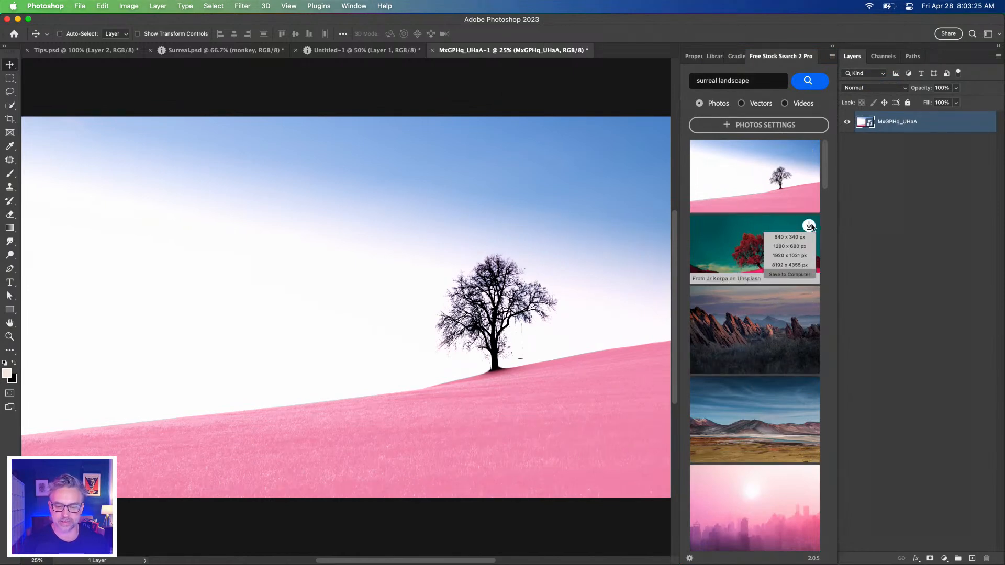
pyautogui.click(798, 266)
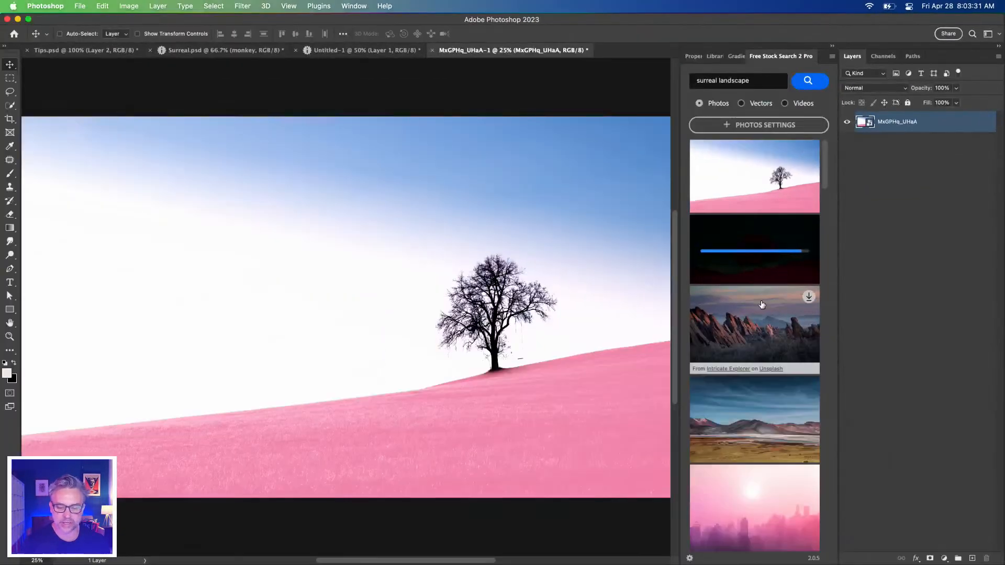
pyautogui.scroll(-3, 592, 494)
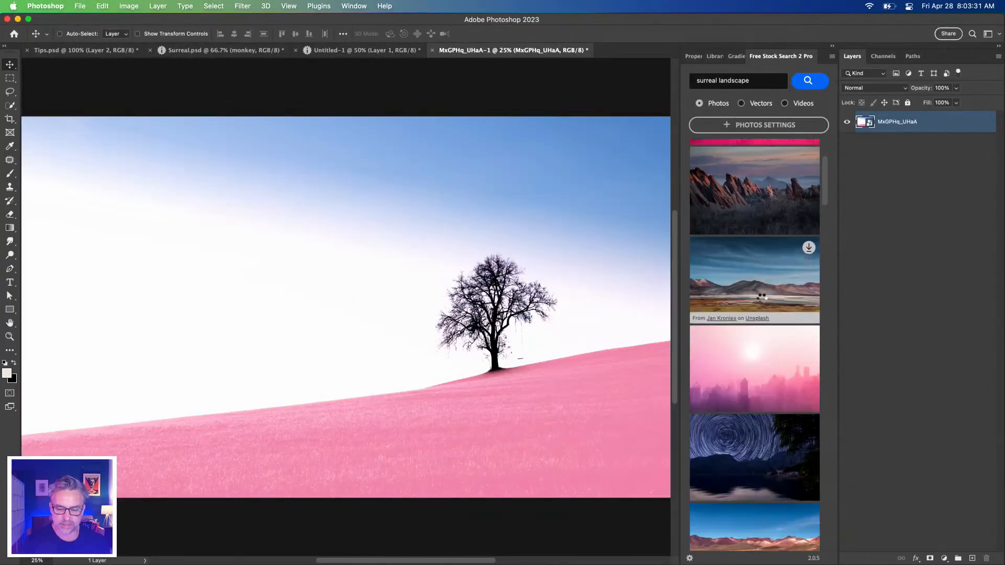
pyautogui.scroll(-3, 727, 403)
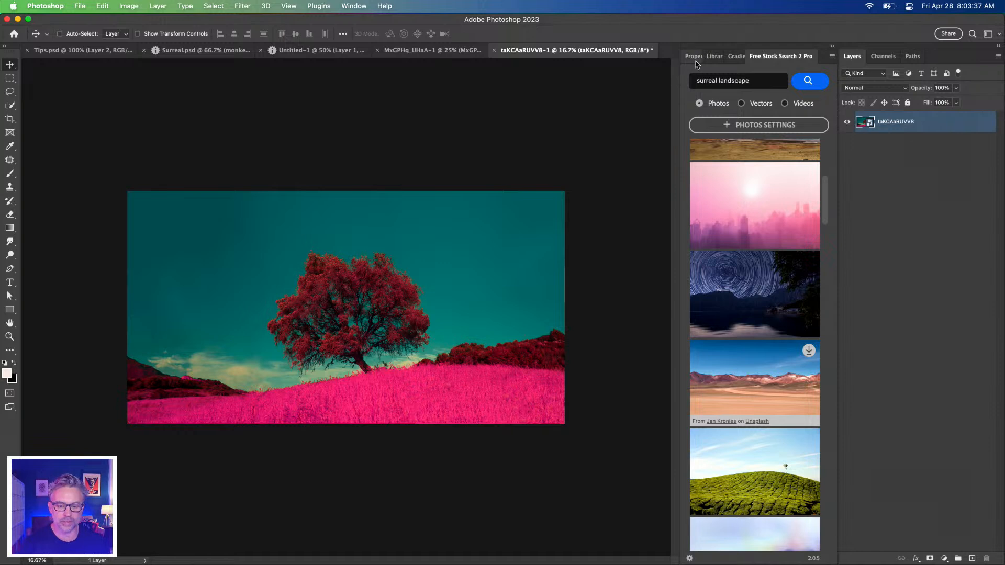
# Show the Libraries panel, widen it, and reopen the first recent library from the overview of all libraries
pyautogui.click(714, 56)
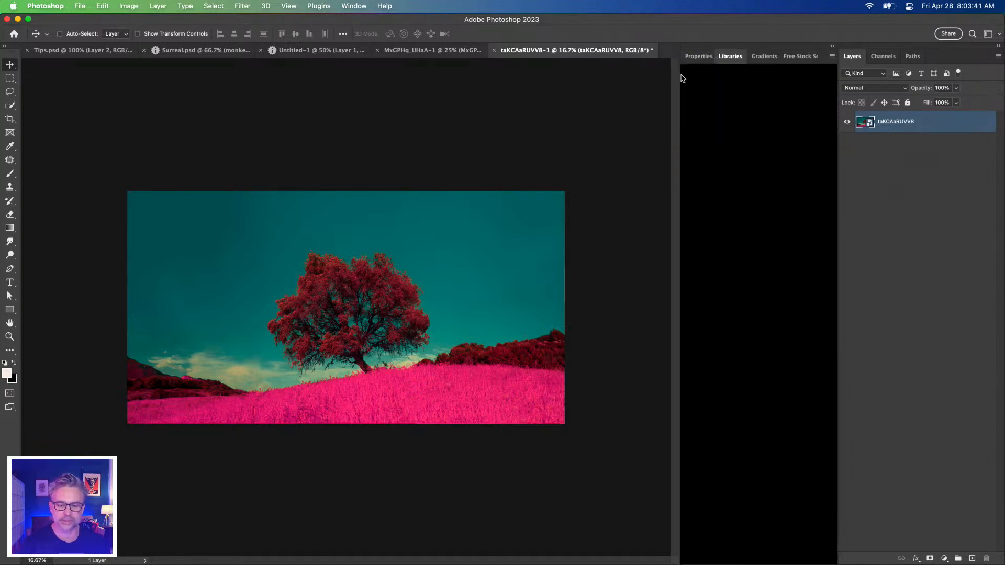
pyautogui.moveTo(679, 74); pyautogui.dragTo(661, 75)
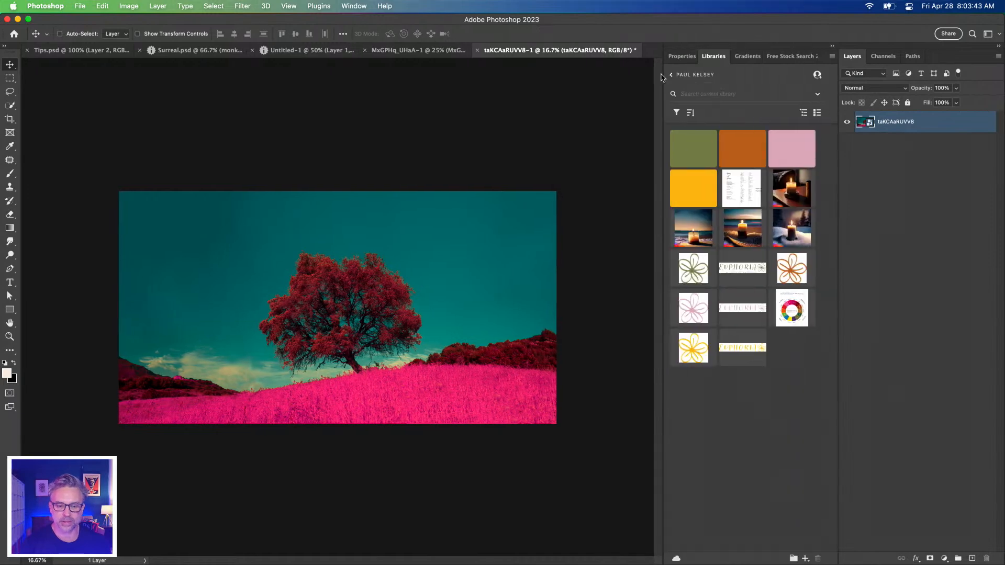
pyautogui.click(671, 76)
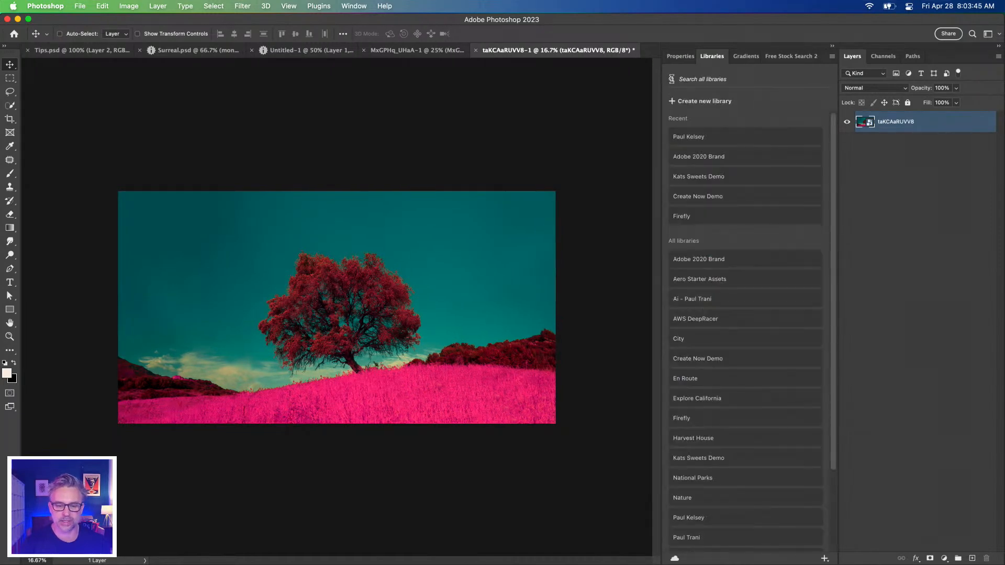
pyautogui.click(730, 138)
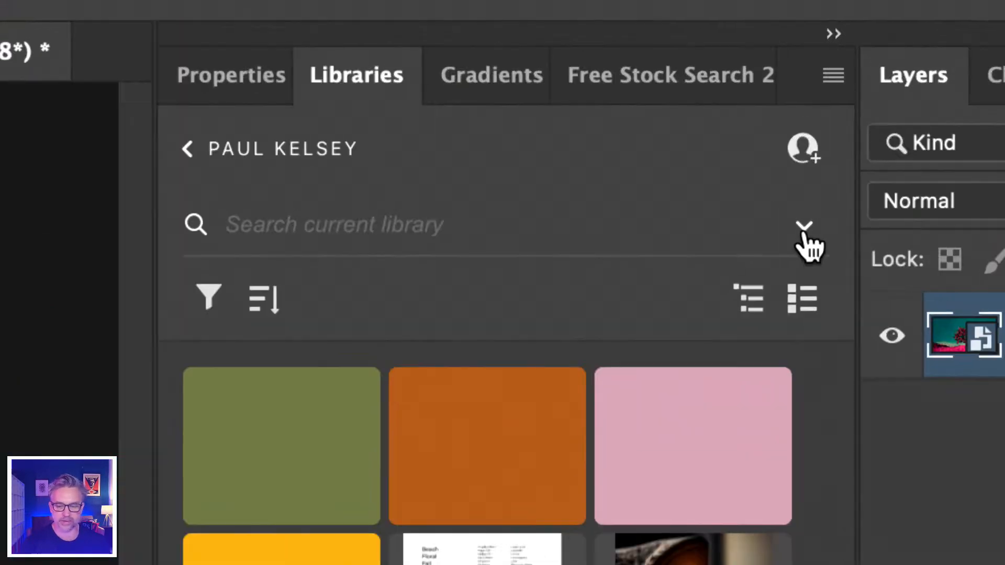
# Switch the Libraries search to Adobe Stock and search for "surreal landscapes"
pyautogui.click(804, 231)
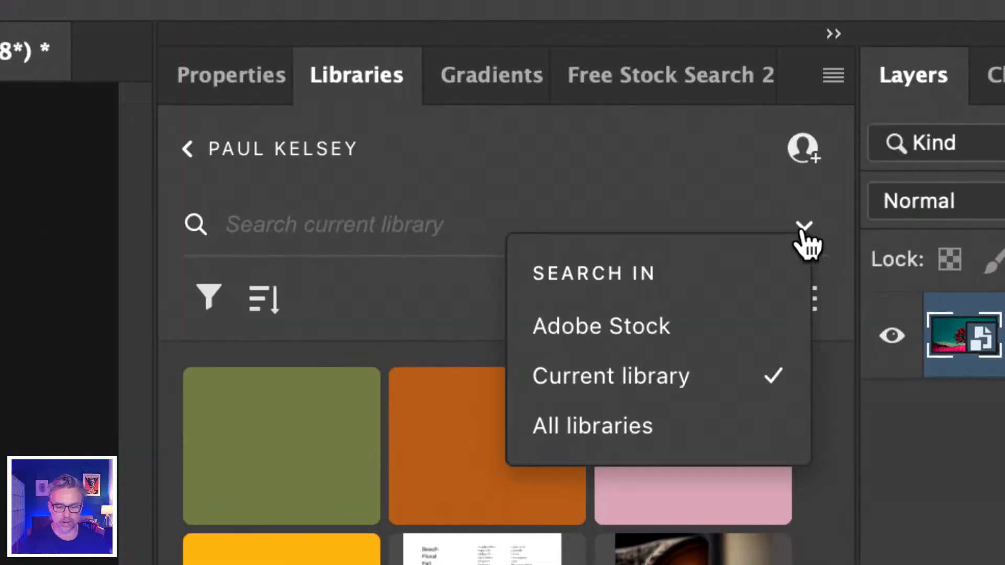
pyautogui.click(559, 327)
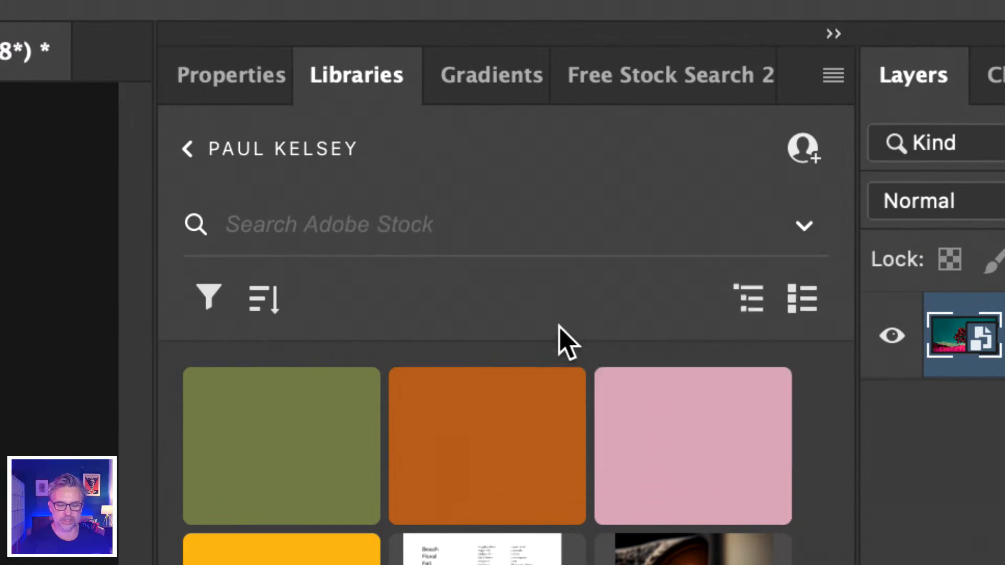
pyautogui.click(355, 224)
pyautogui.write('surreal lnad')
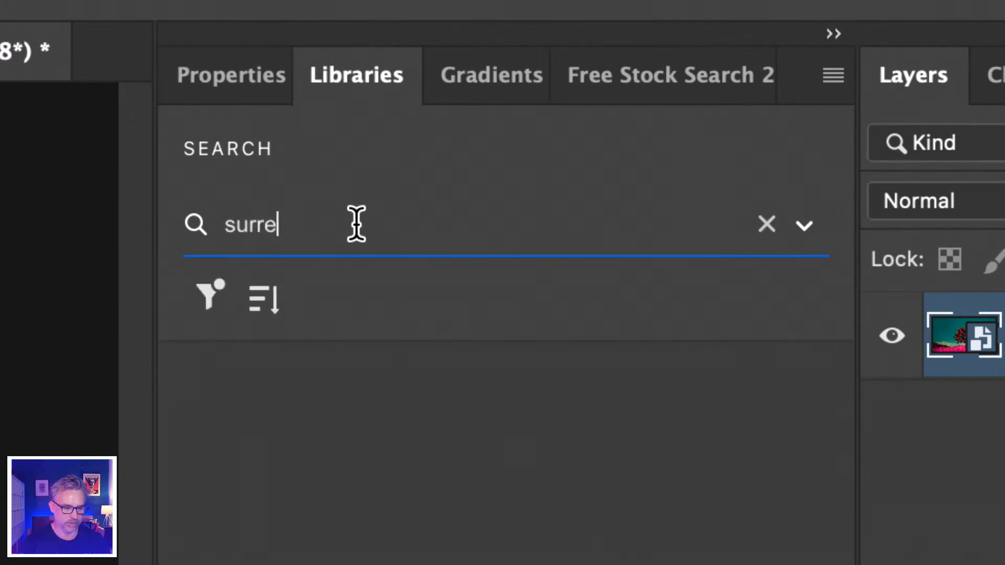
pyautogui.press('BackSpace')
pyautogui.press('BackSpace')
pyautogui.press('BackSpace')
pyautogui.write('a')
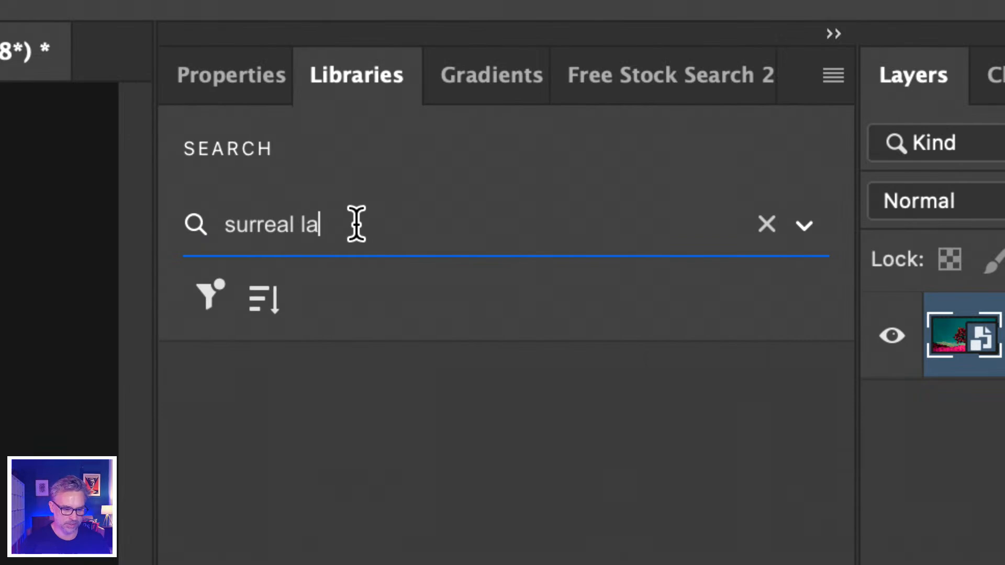
pyautogui.write('ndscapes')
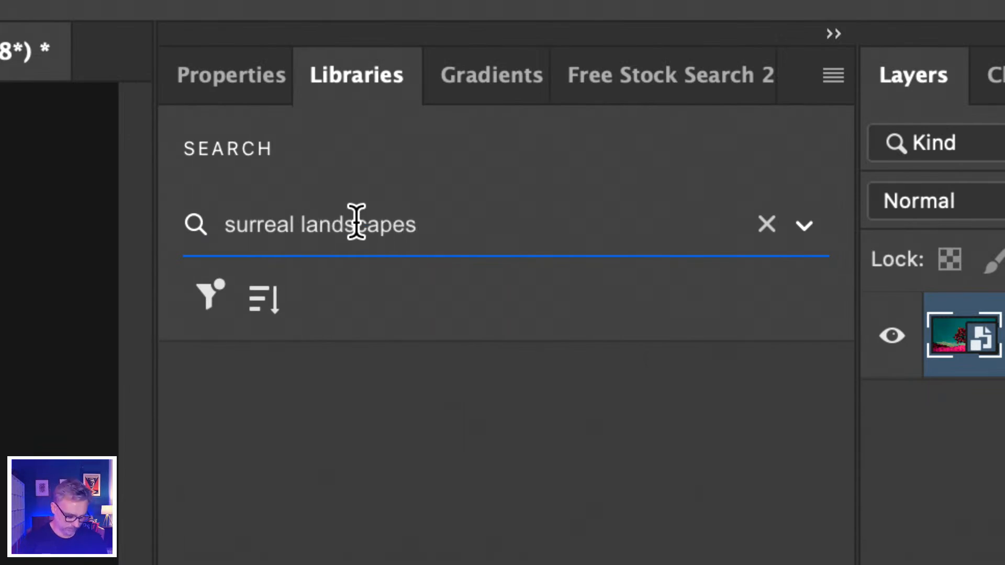
pyautogui.press('Return')
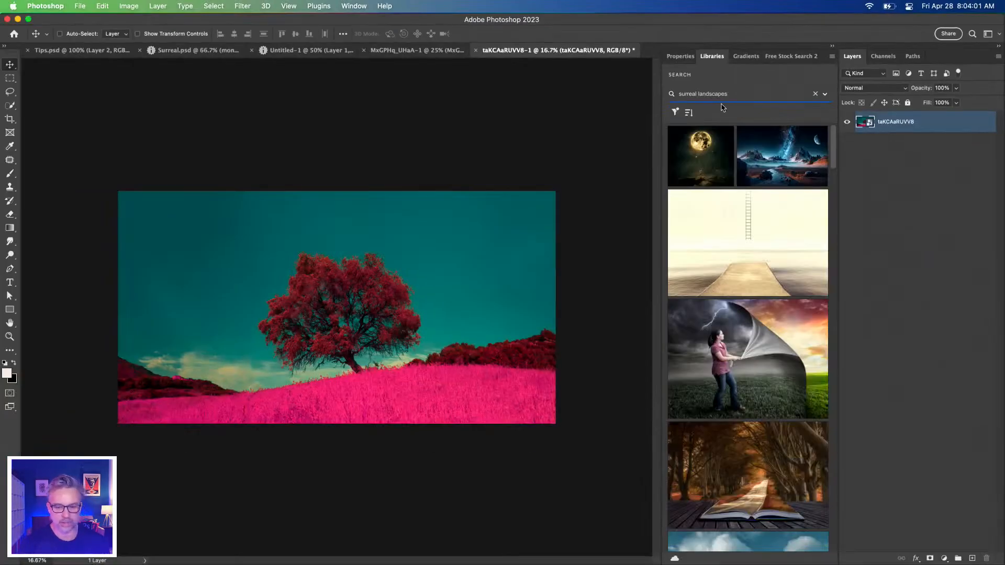
# Open the blue space landscape's Adobe Stock page in the Chrome browser and enlarge the browser window
pyautogui.moveTo(789, 157)
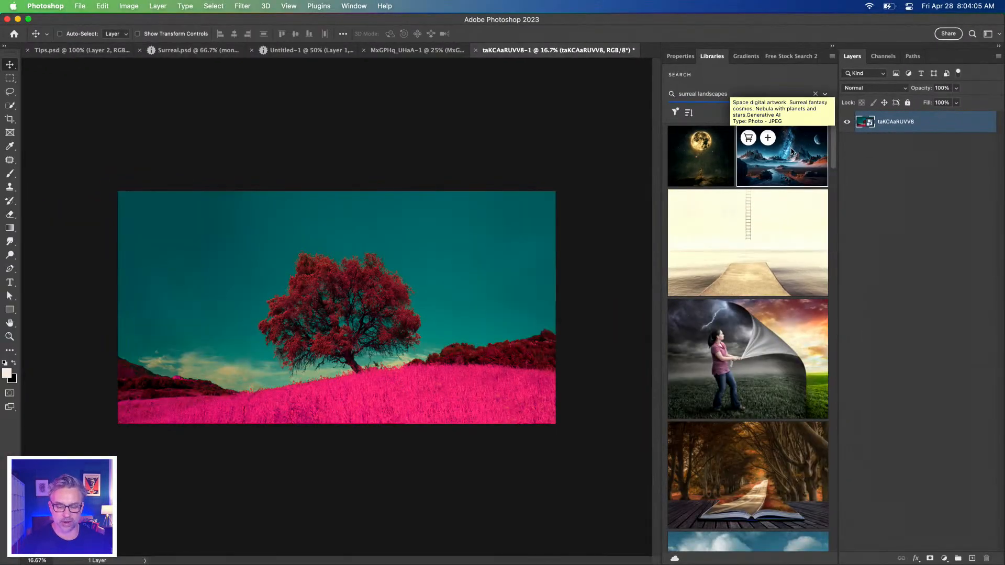
pyautogui.click(790, 150)
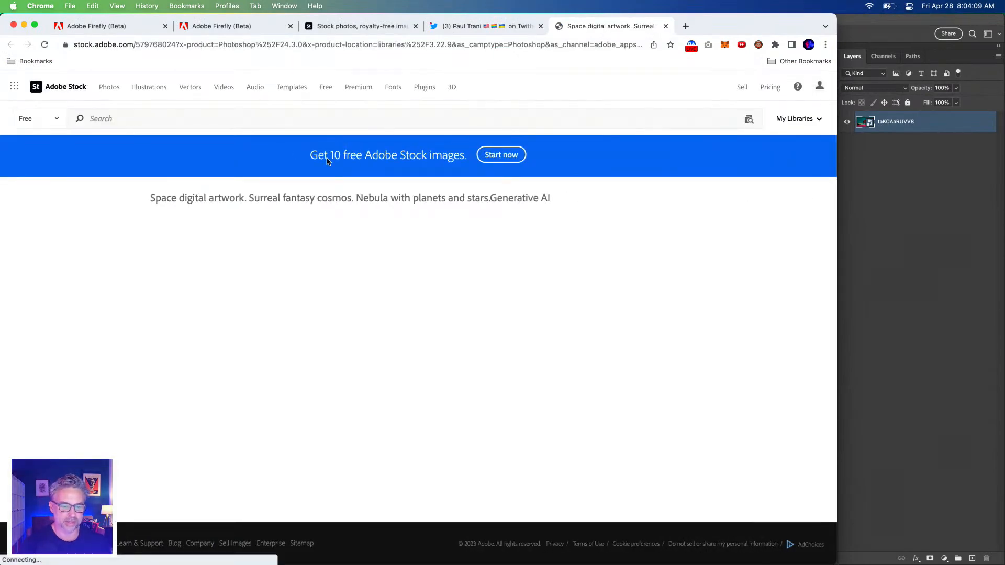
pyautogui.doubleClick(818, 14)
pyautogui.scroll(-3, 57, 241)
pyautogui.scroll(3, 82, 254)
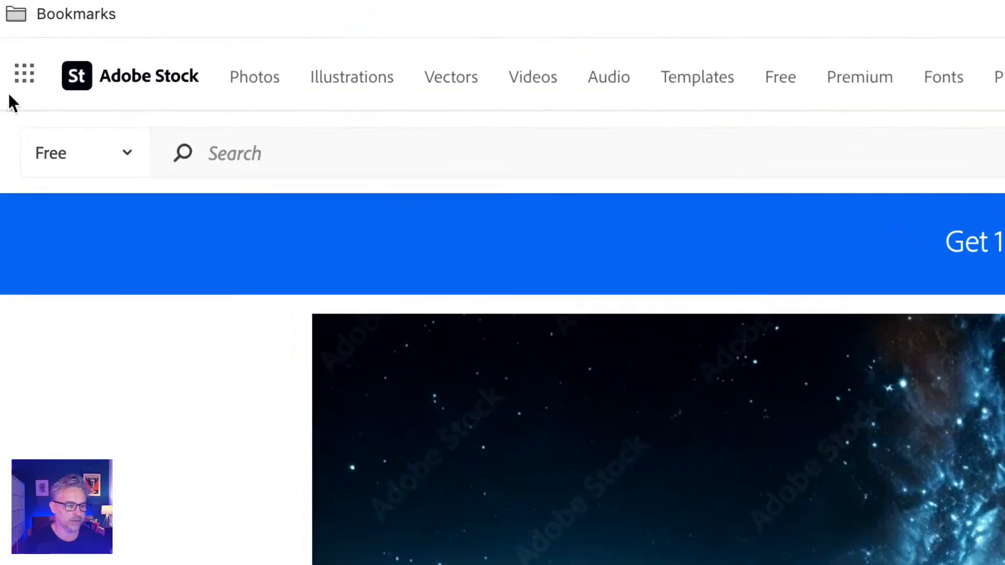
# Keep the Adobe Stock search limited to the Free collection and search for "surreal landscape"
pyautogui.click(54, 138)
pyautogui.click(79, 161)
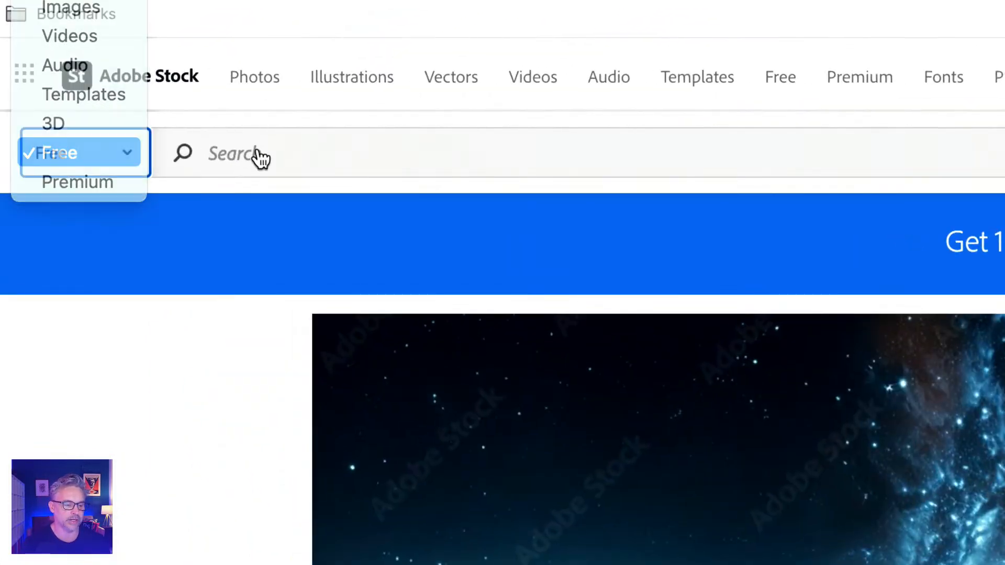
pyautogui.click(257, 152)
pyautogui.write('surreal')
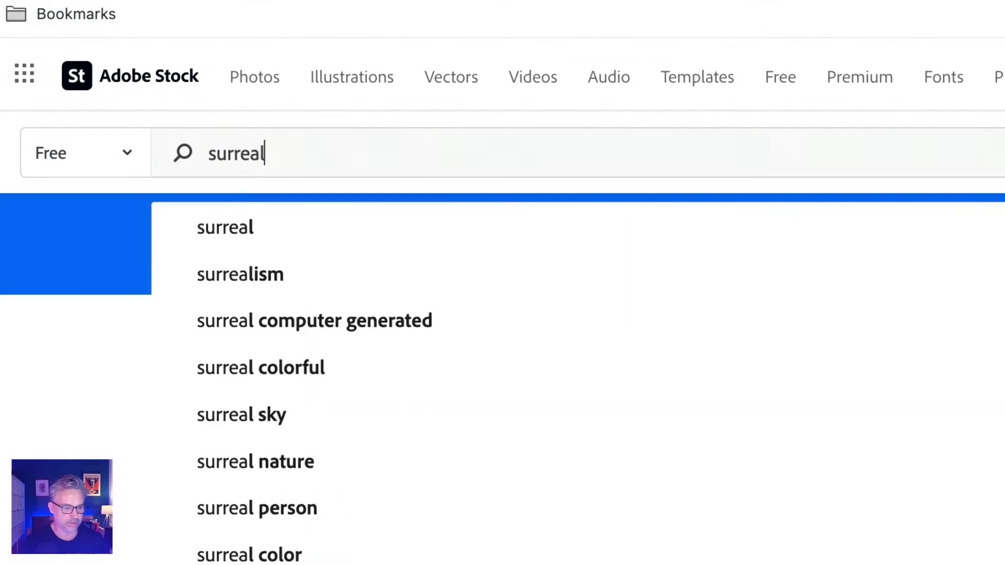
pyautogui.write(' landscape')
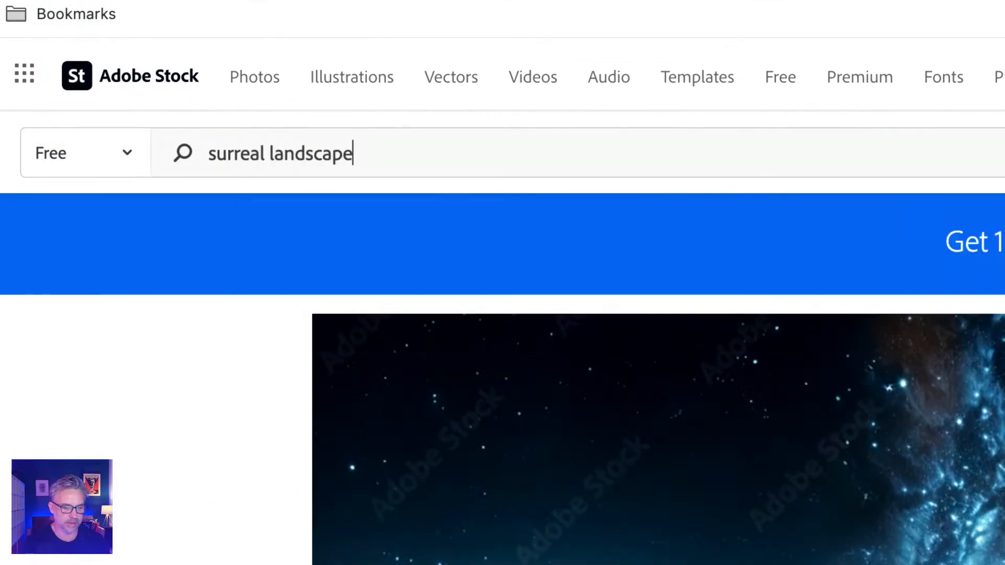
pyautogui.press('Return')
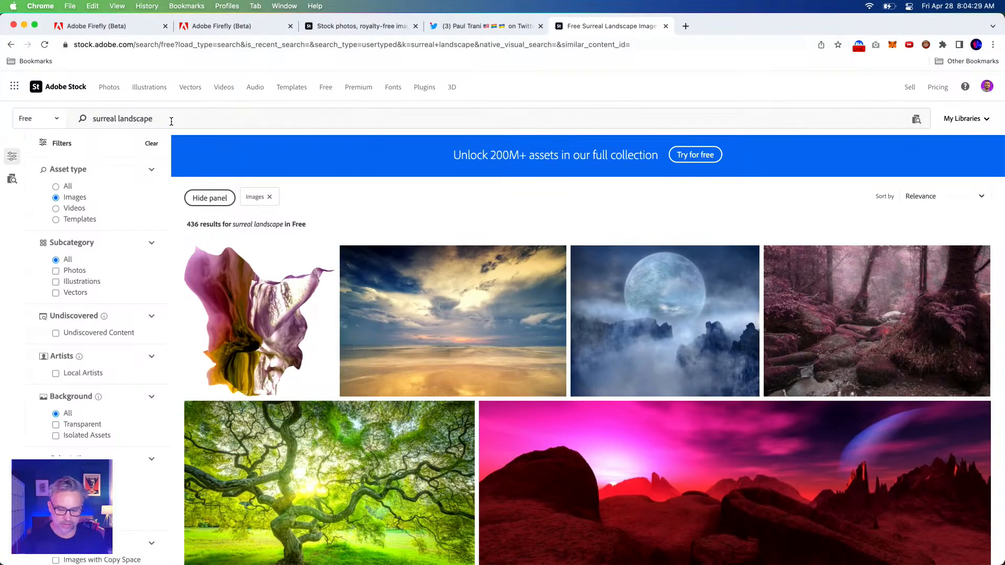
# License the free "surreal seascape and cloudscape beach" photo and open the downloaded JPEG in Photoshop
pyautogui.scroll(-5, 628, 288)
pyautogui.scroll(4, 524, 288)
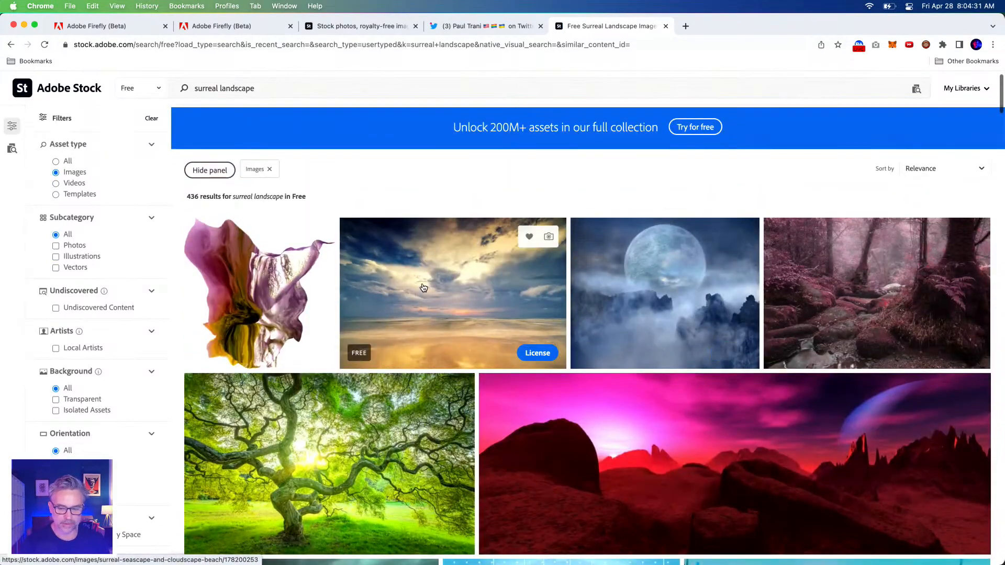
pyautogui.click(471, 281)
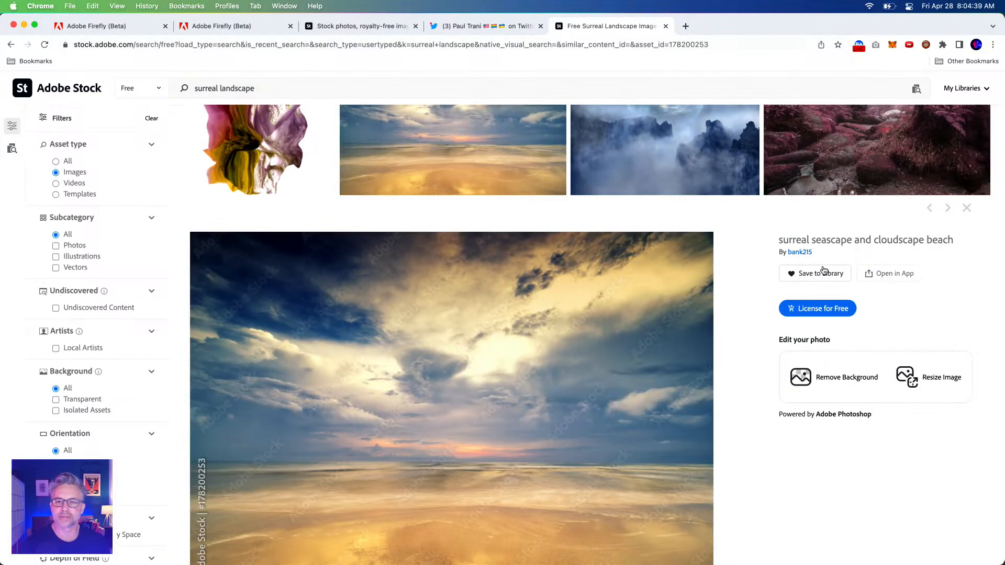
pyautogui.click(815, 308)
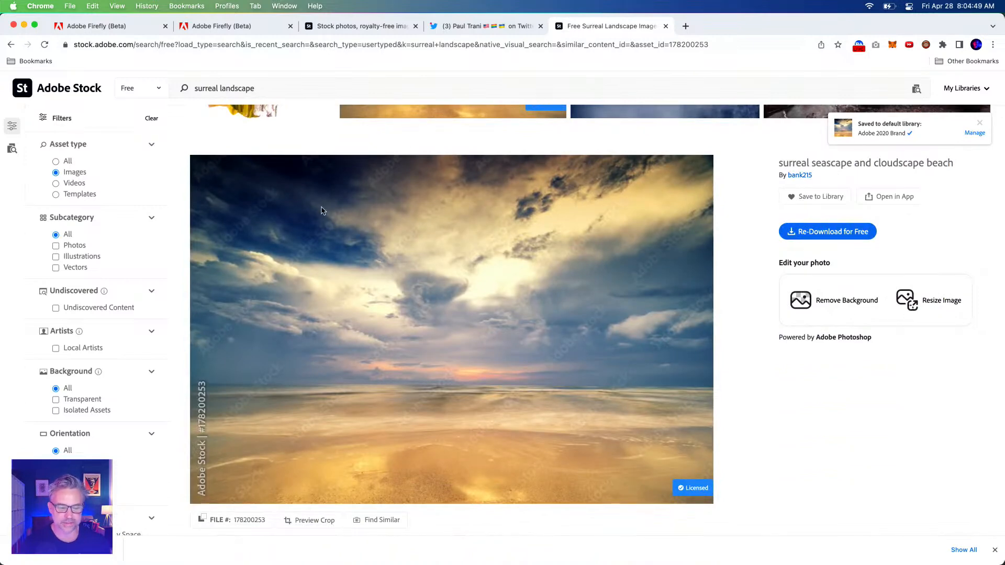
pyautogui.click(63, 550)
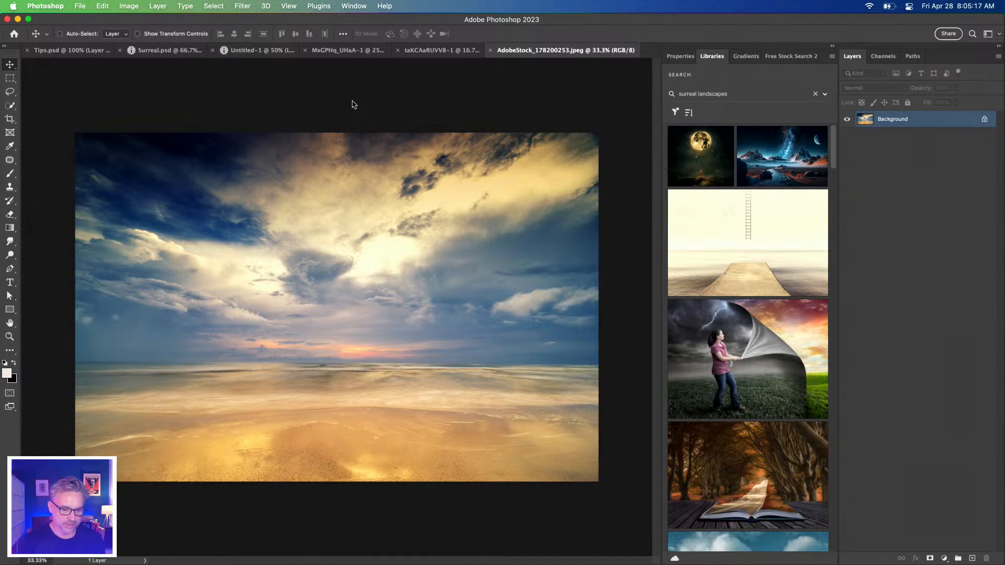
# Copy the entire seascape photo, close its file and paste it into the Untitled-1 document
pyautogui.press('super+a')
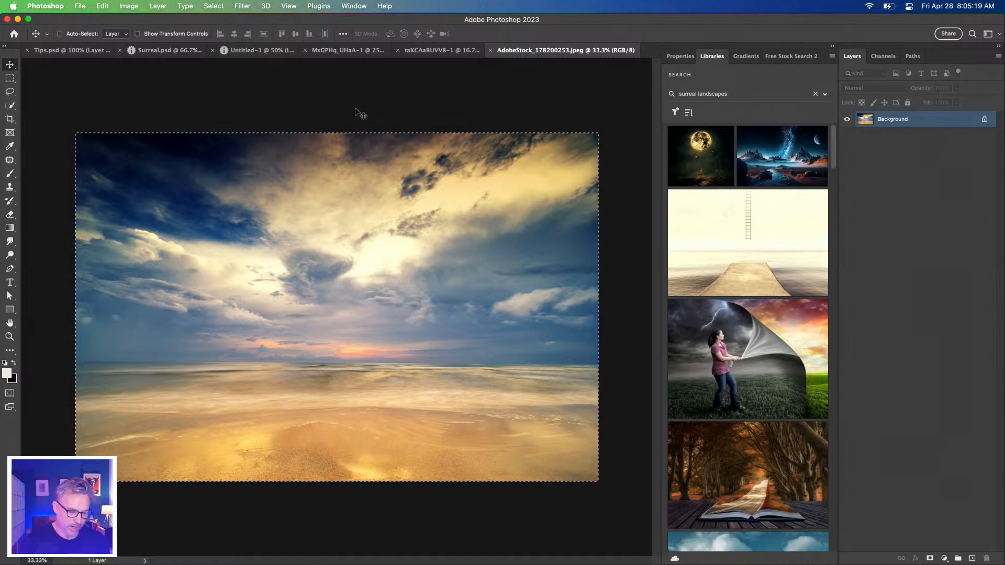
pyautogui.press('super+w')
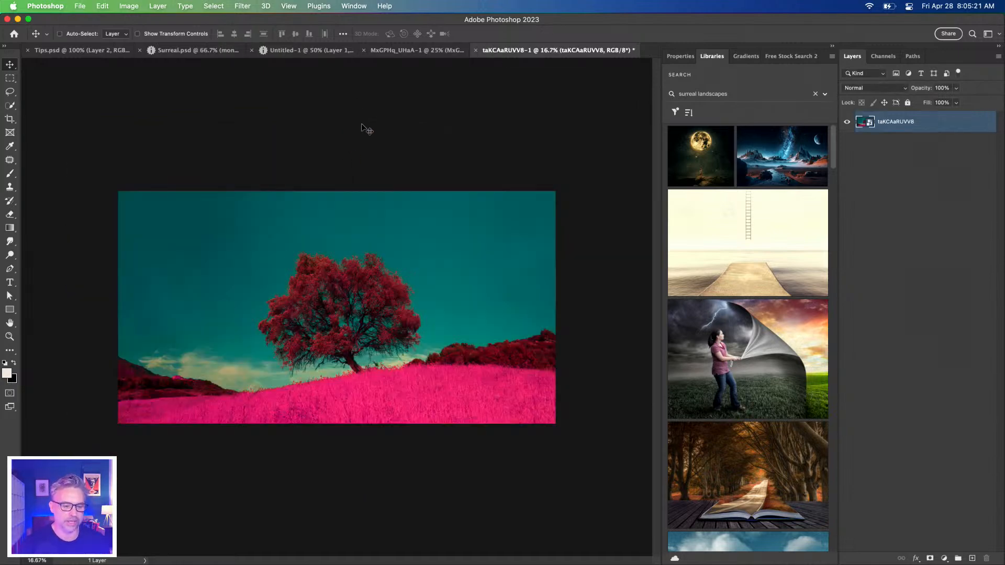
pyautogui.click(309, 50)
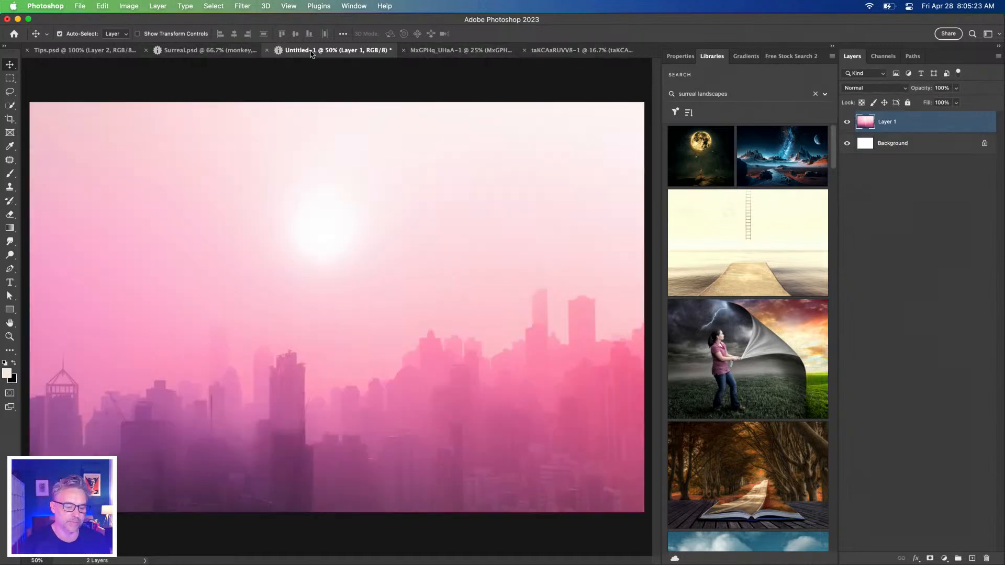
pyautogui.press('super+v')
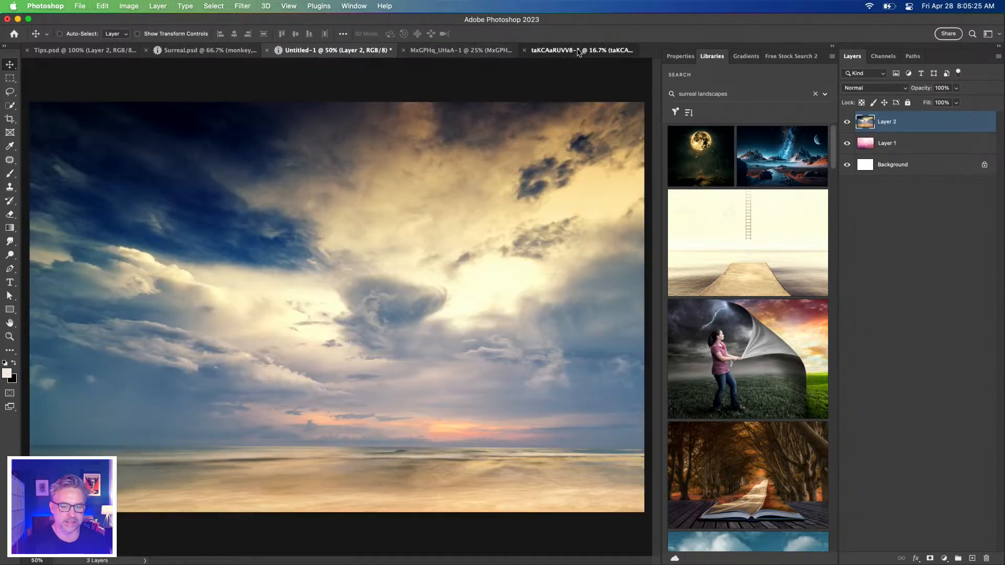
# Copy the red tree layer into the Untitled-1 document as a smart object above the seascape
pyautogui.click(579, 50)
pyautogui.press('super+c')
pyautogui.click(365, 54)
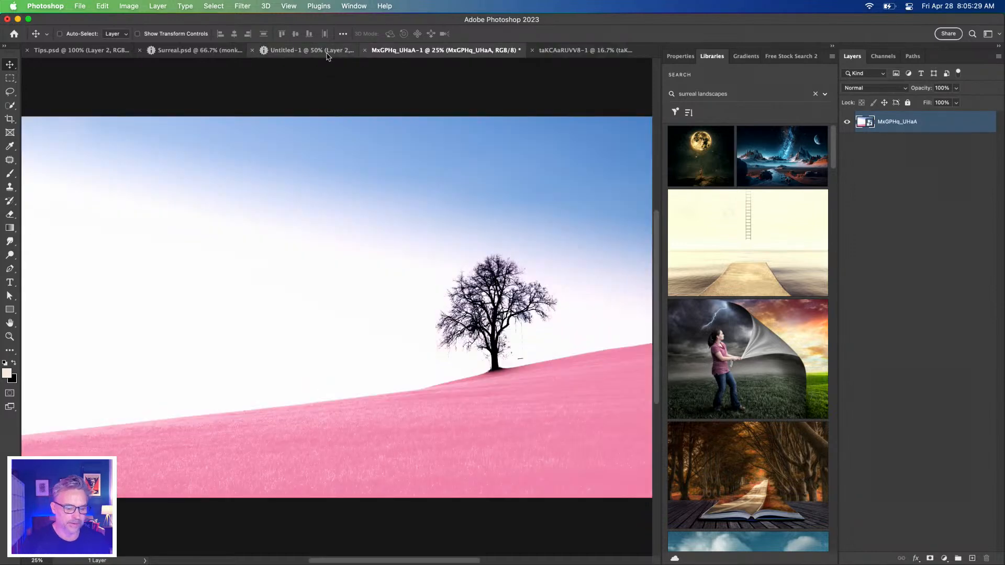
pyautogui.click(310, 51)
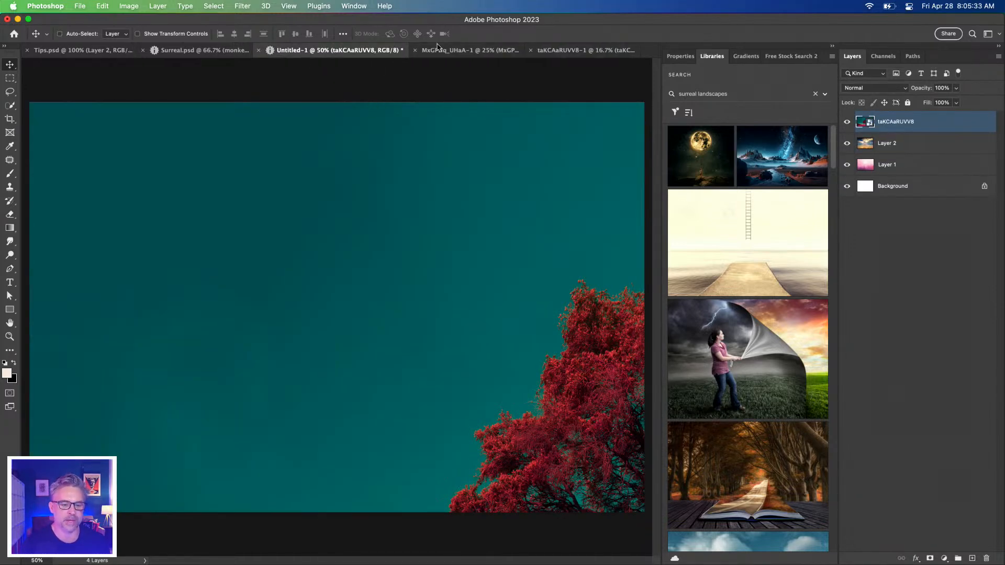
# Copy the whole bare tree photo without closing its document and paste it into Untitled-1
pyautogui.click(444, 51)
pyautogui.press('super+c')
pyautogui.press('super+w')
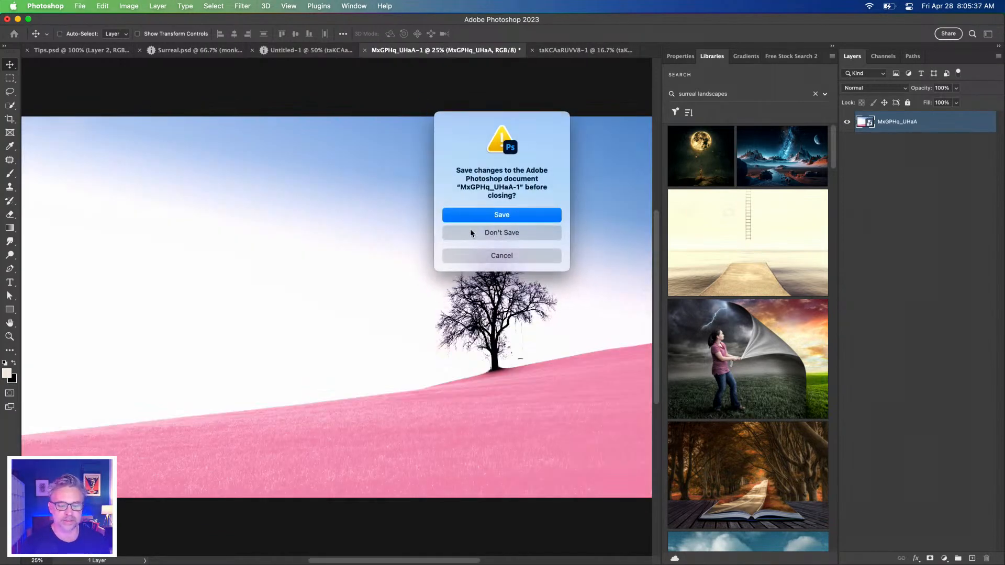
pyautogui.click(499, 257)
pyautogui.press('super+a')
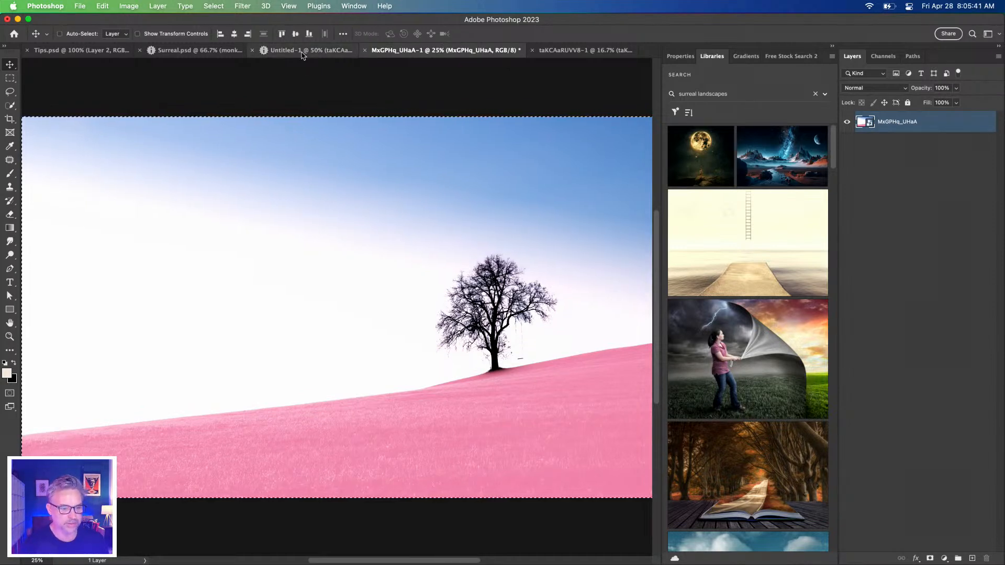
pyautogui.press('super+d')
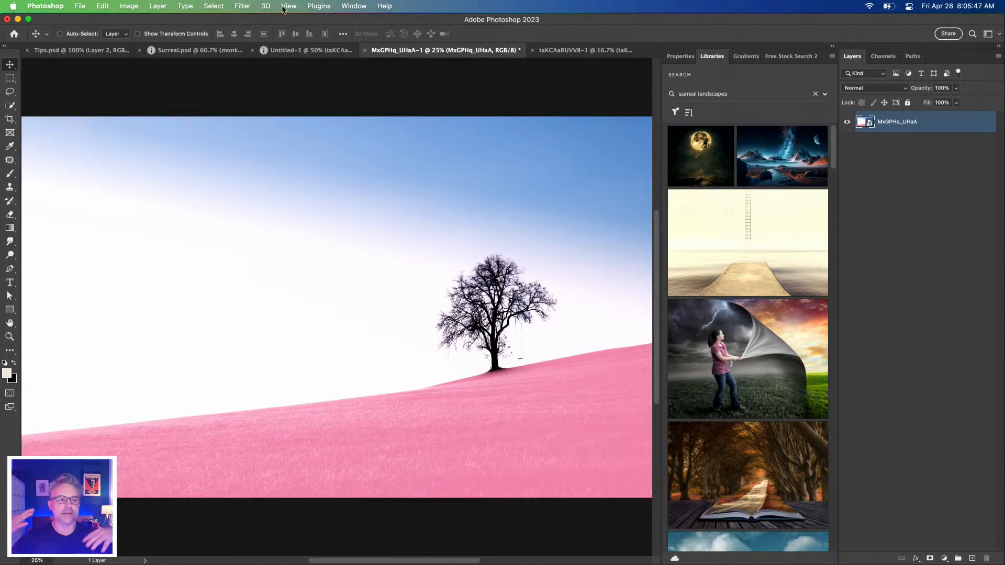
pyautogui.press('super+a')
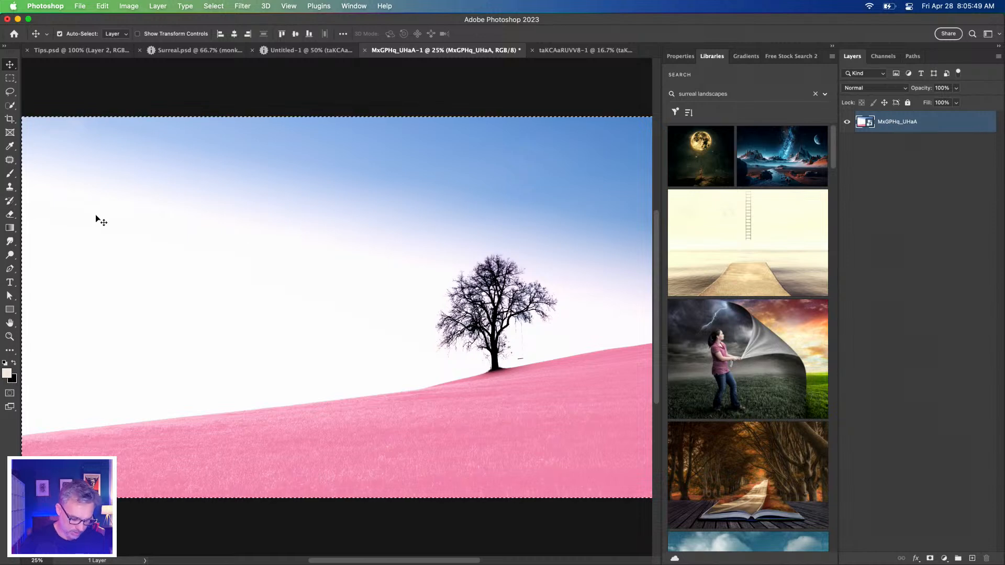
pyautogui.click(297, 51)
pyautogui.press('super+v')
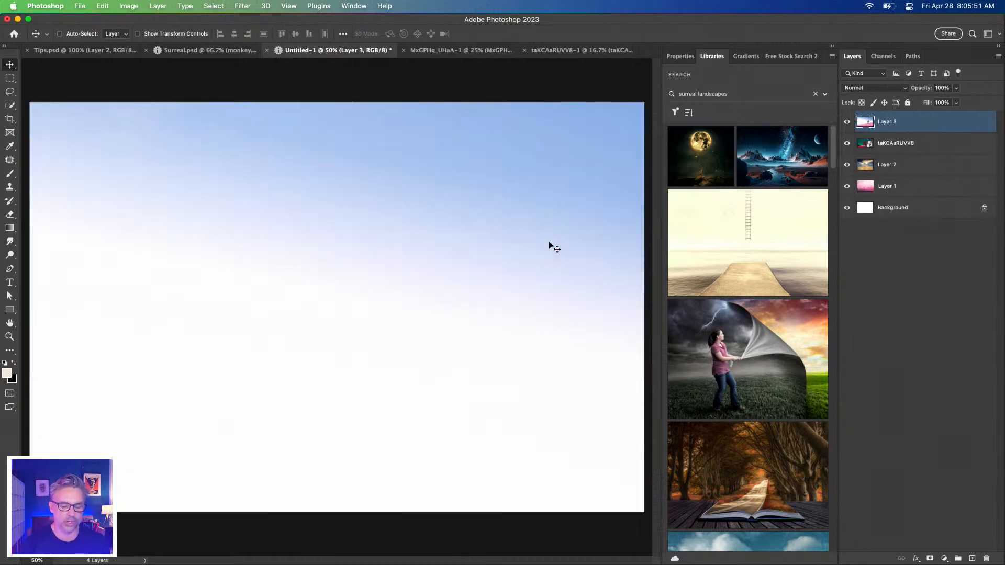
# Deselect the bare tree photo and bring its smart object layer into the Untitled-1 document
pyautogui.click(430, 51)
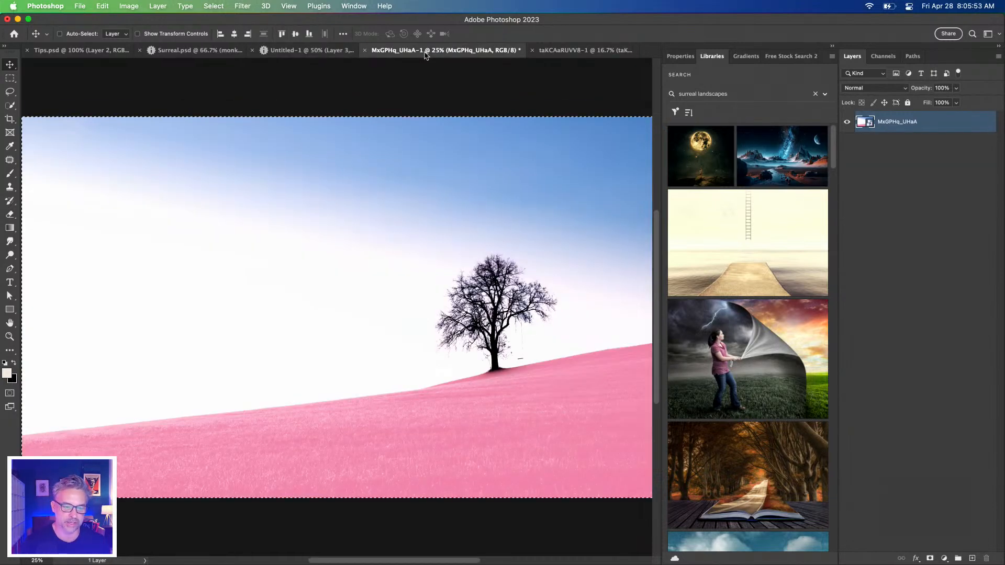
pyautogui.press('super')
pyautogui.press('super+d')
pyautogui.moveTo(864, 122); pyautogui.dragTo(293, 281)
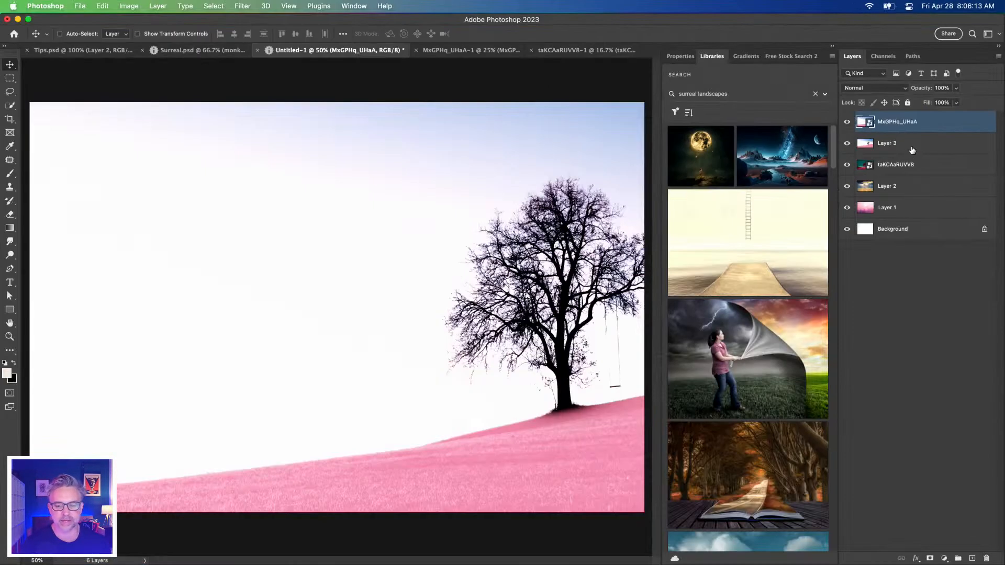
# Delete the pasted bare tree copy on Layer 3 and select the bare tree smart object layer
pyautogui.click(910, 149)
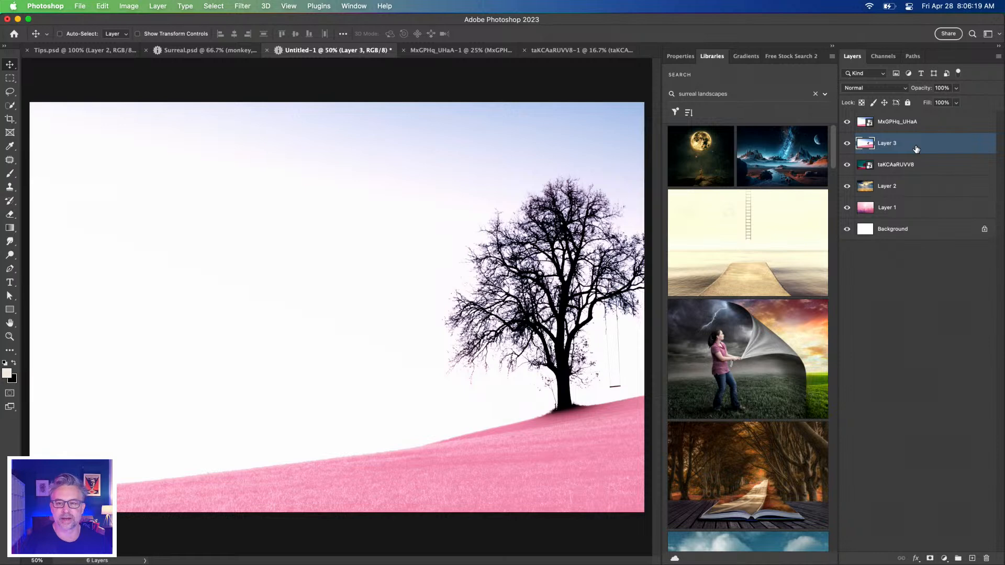
pyautogui.press('Delete')
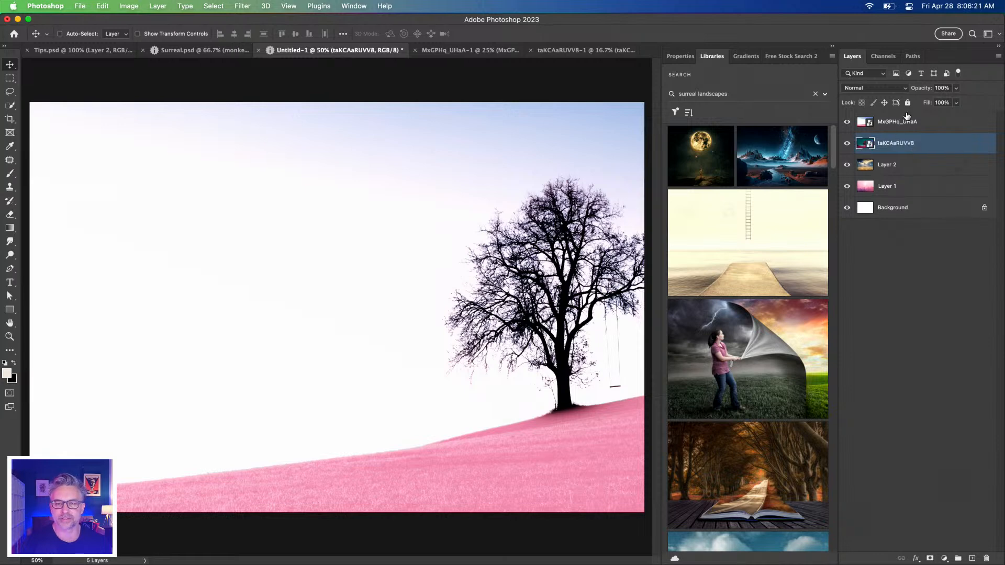
pyautogui.click(930, 124)
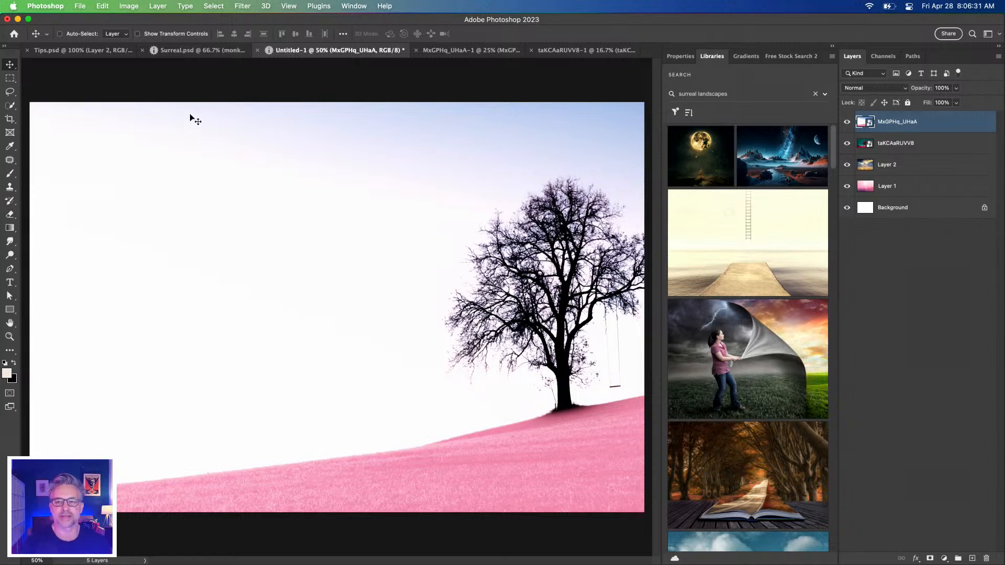
# Look through the Downloads folder in Finder for downloaded Adobe Stock images and close the Finder window
pyautogui.click(21, 551)
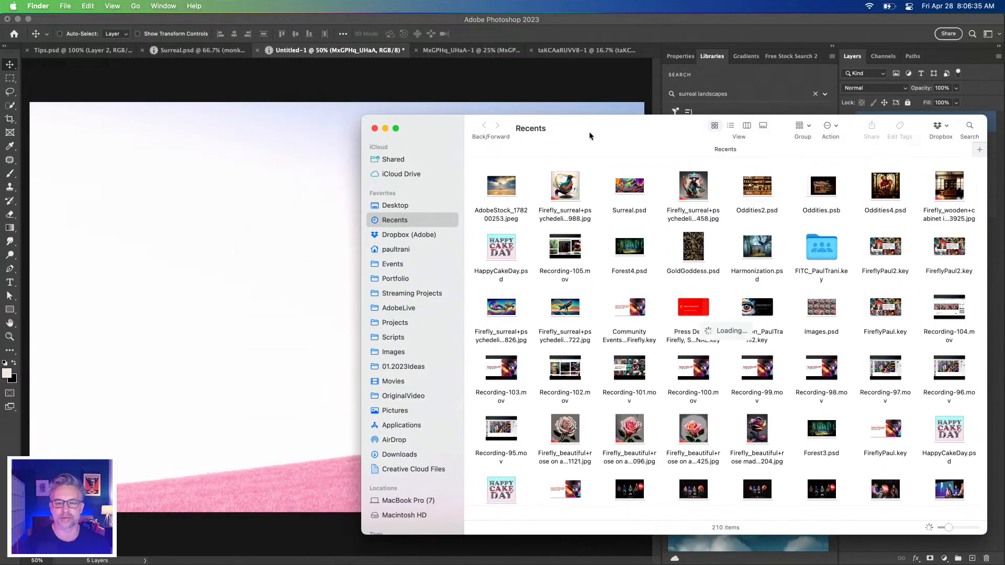
pyautogui.click(380, 453)
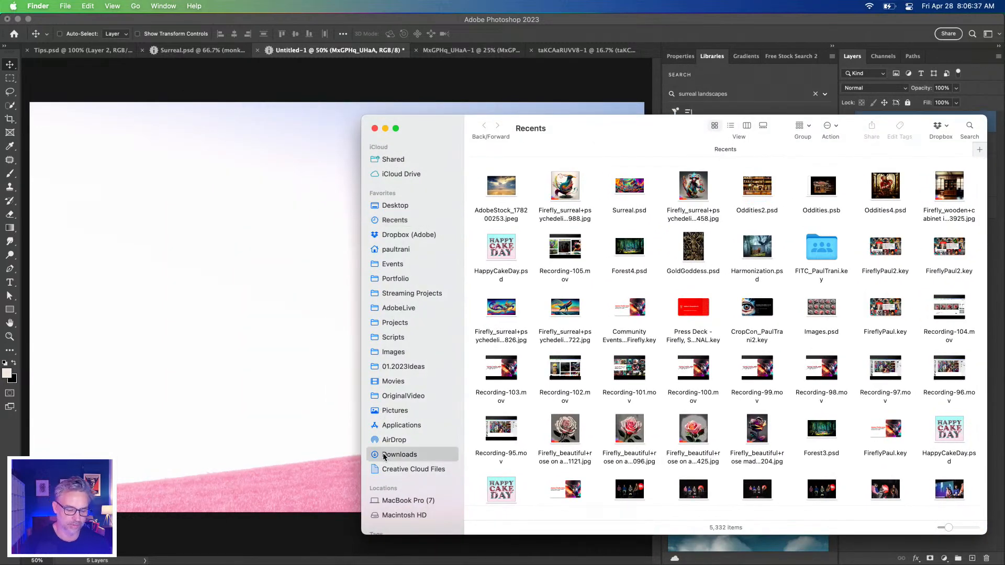
pyautogui.scroll(-4, 567, 289)
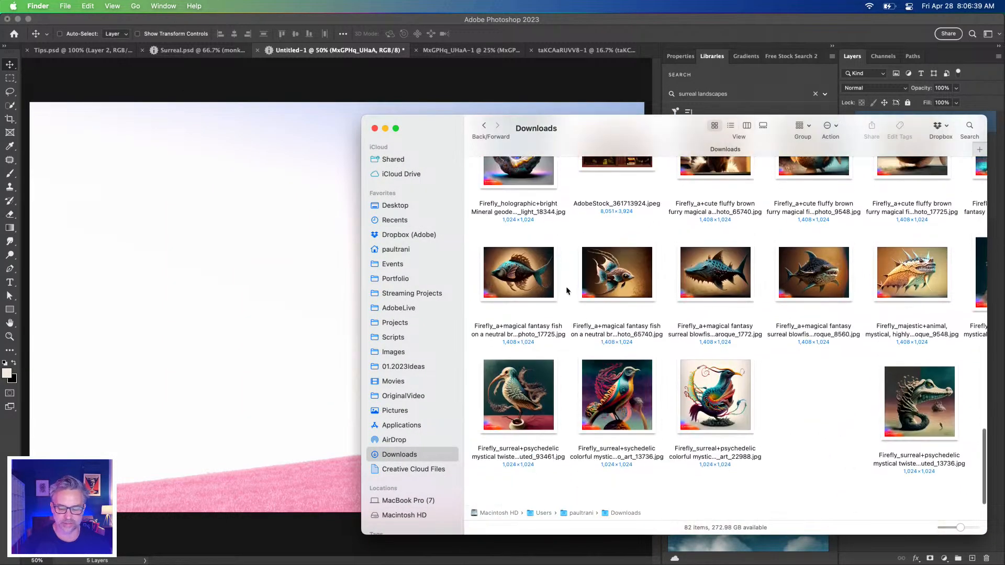
pyautogui.hscroll(3, 632, 337)
pyautogui.scroll(2, 632, 336)
pyautogui.scroll(15, 632, 337)
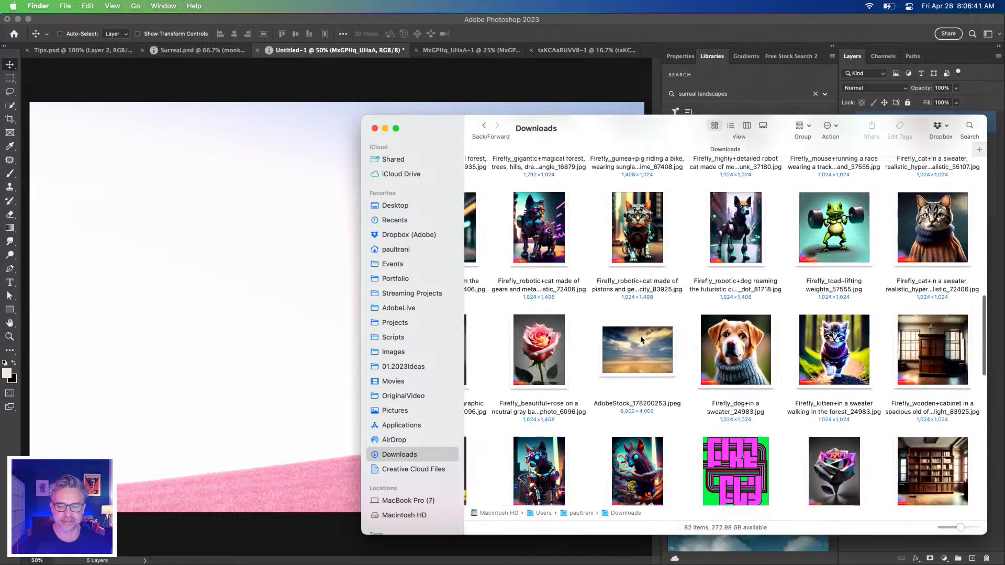
pyautogui.hscroll(-2, 632, 335)
pyautogui.scroll(-15, 632, 331)
pyautogui.scroll(2, 634, 330)
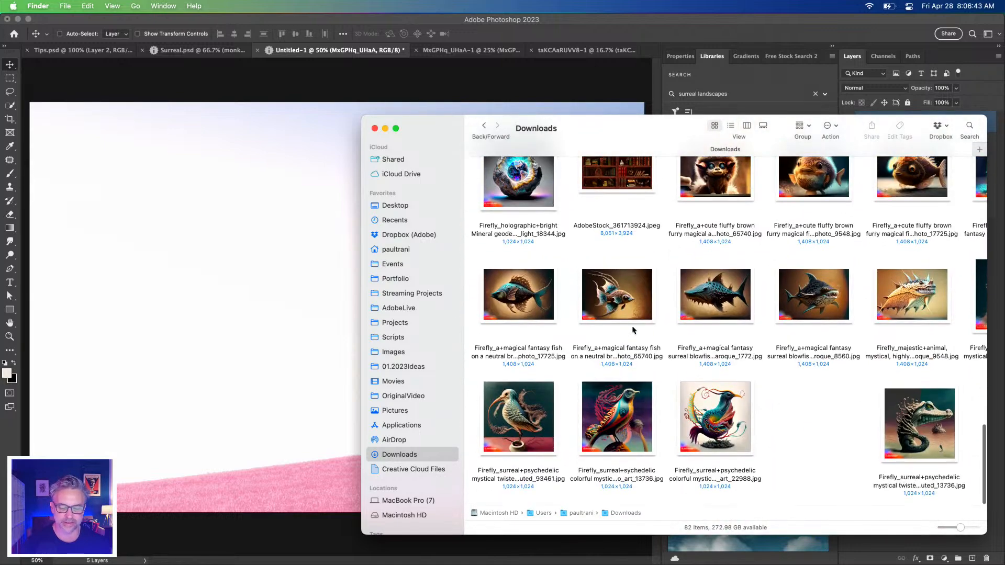
pyautogui.hscroll(3, 644, 325)
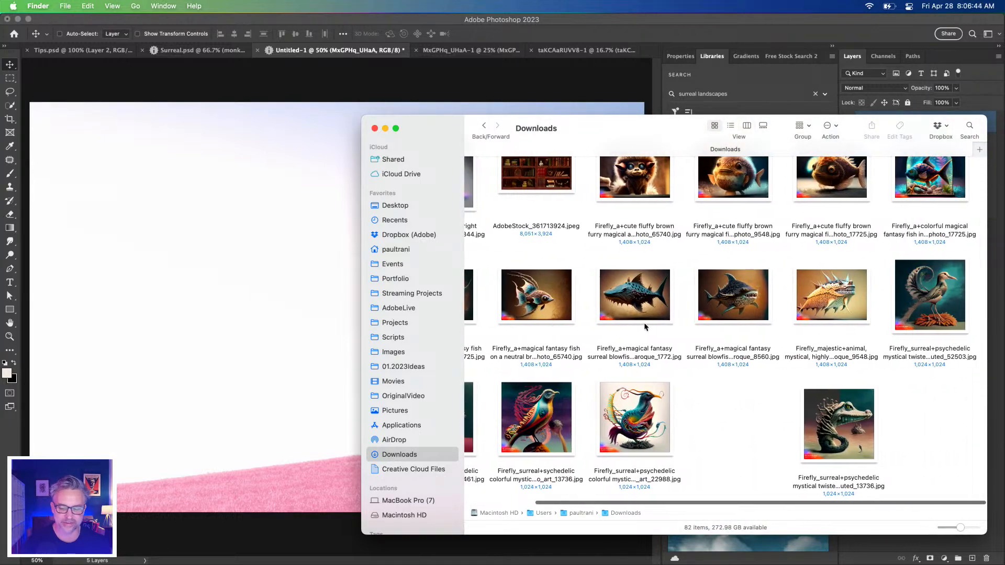
pyautogui.click(374, 128)
# Switch to Adobe Stock in Chrome, close the Twitter tab and shrink the browser window so Photoshop shows behind it
pyautogui.moveTo(89, 560)
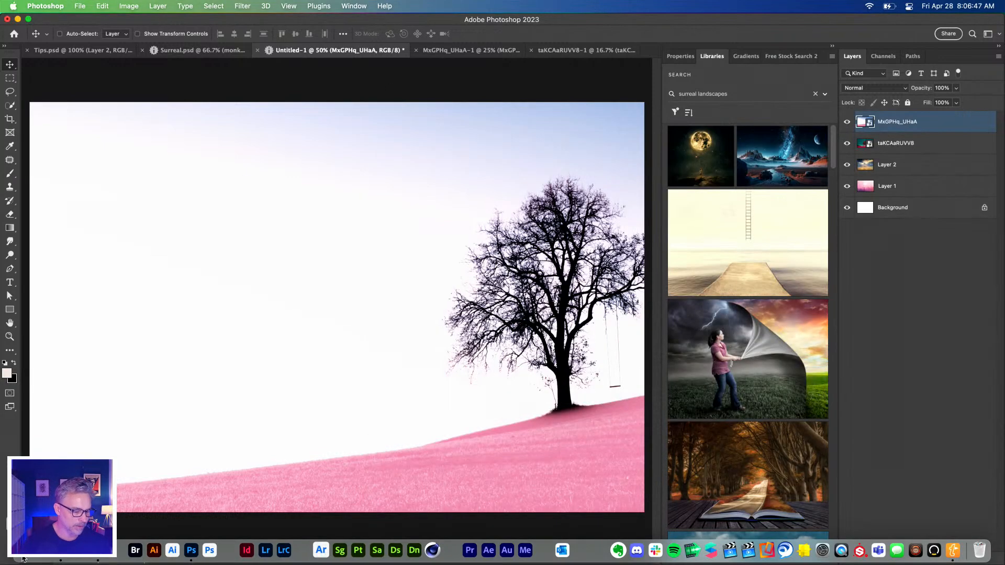
pyautogui.click(98, 558)
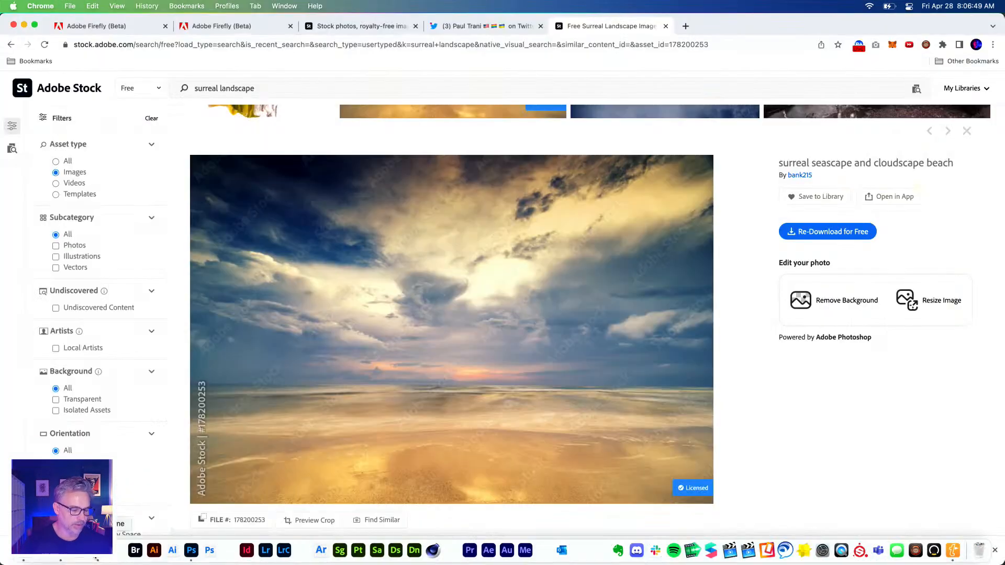
pyautogui.press('Escape')
pyautogui.scroll(-3, 91, 418)
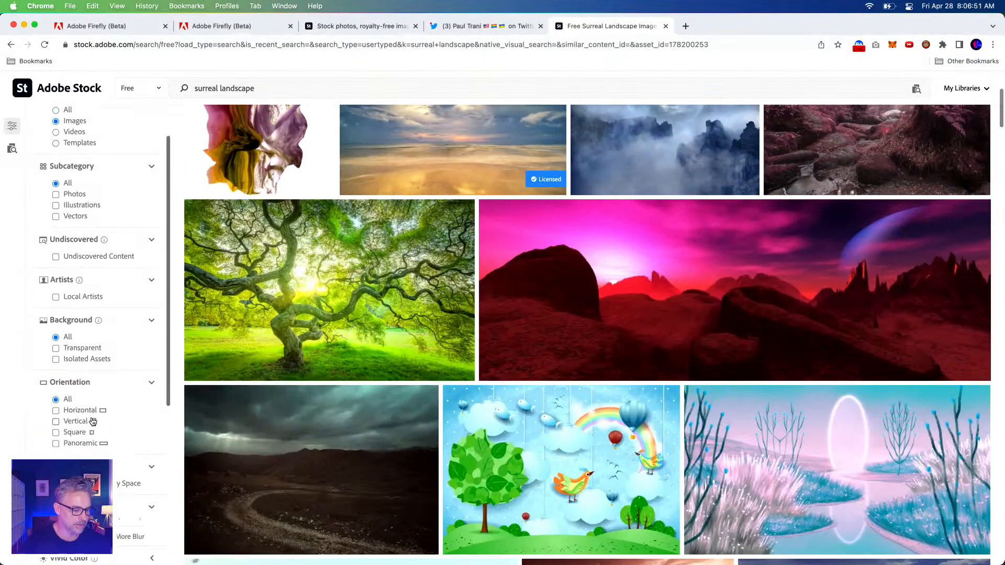
pyautogui.scroll(1, 87, 418)
pyautogui.click(541, 26)
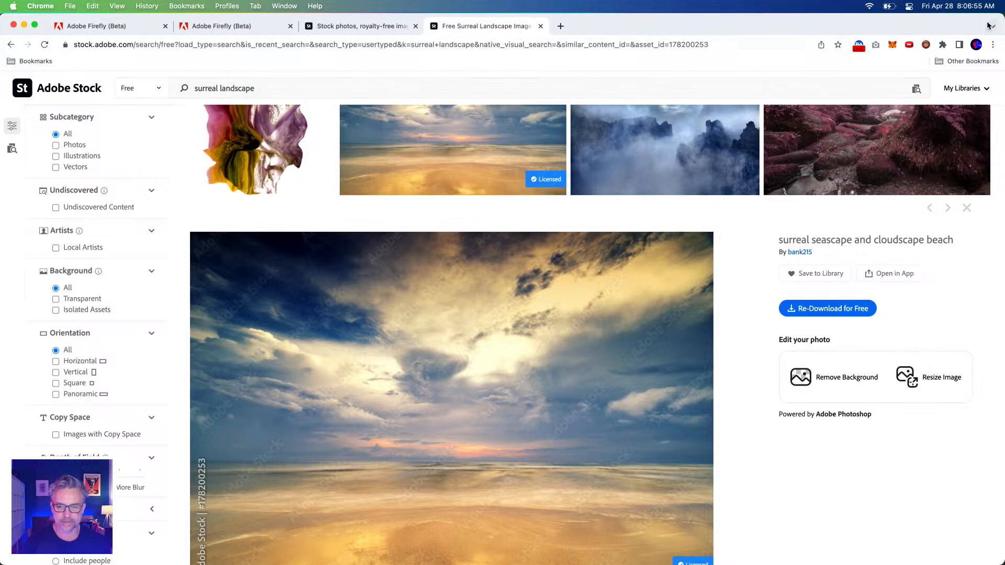
pyautogui.moveTo(1003, 16); pyautogui.dragTo(934, 151)
pyautogui.moveTo(773, 155); pyautogui.dragTo(805, 50)
# License the free photo of a dark landscape with a winding road and storm clouds from the surreal landscape results
pyautogui.scroll(-3, 660, 235)
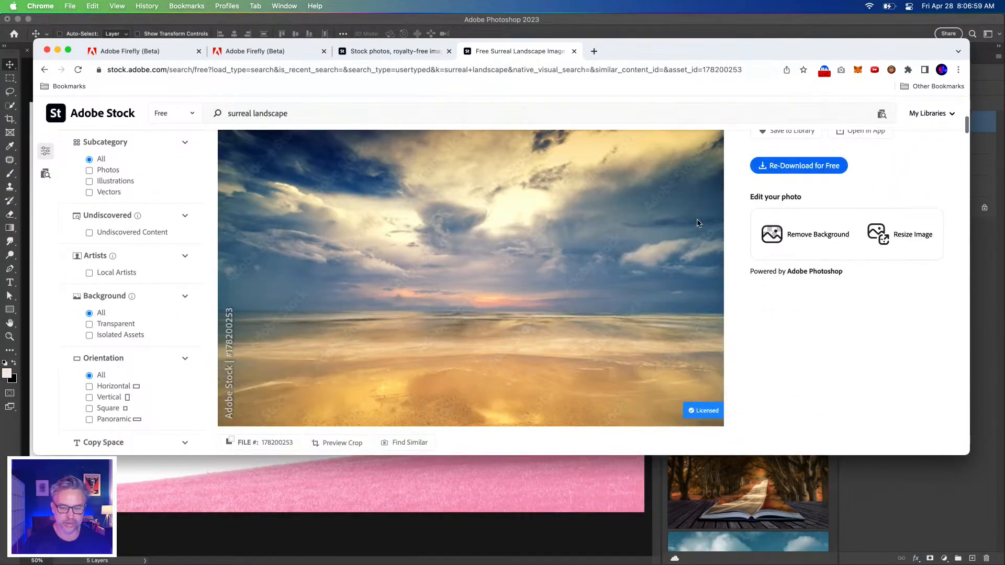
pyautogui.scroll(5, 586, 262)
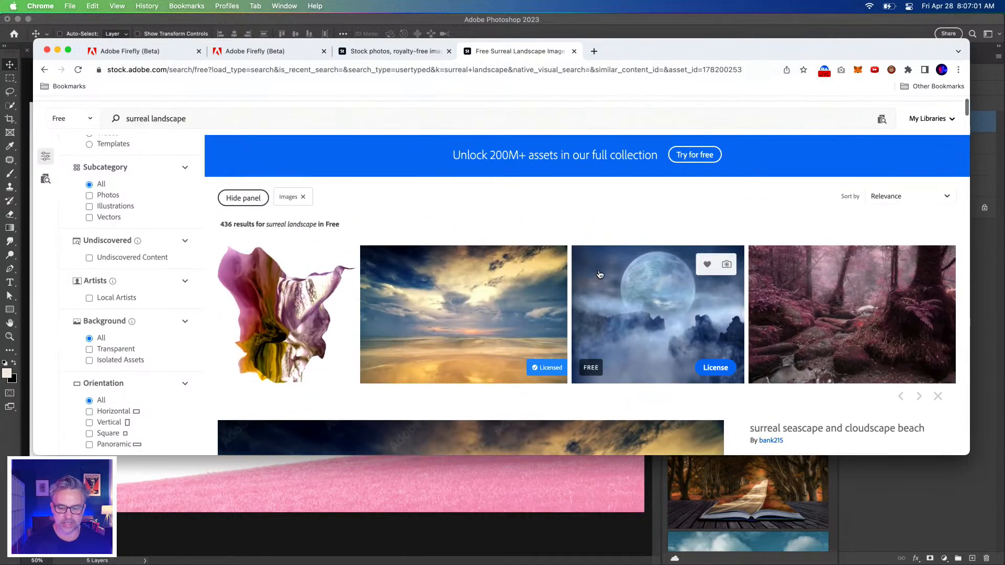
pyautogui.scroll(-5, 596, 269)
pyautogui.scroll(-7, 599, 274)
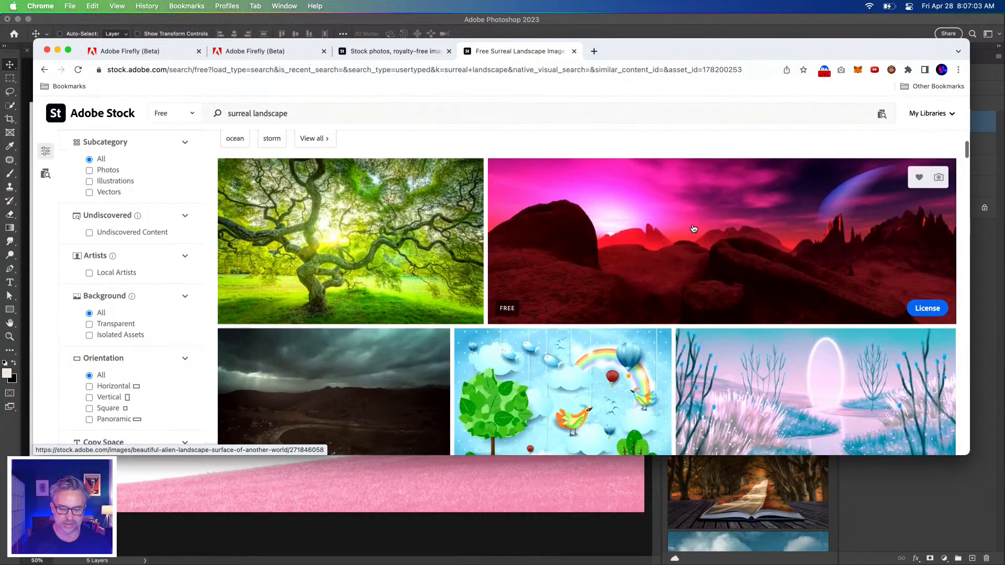
pyautogui.scroll(-2, 310, 305)
pyautogui.scroll(-3, 310, 306)
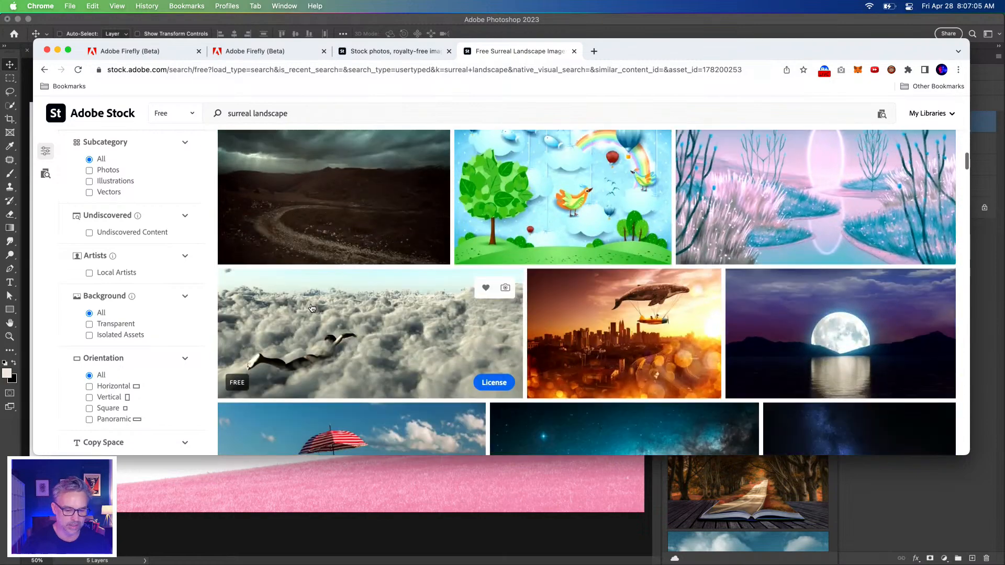
pyautogui.scroll(2, 309, 307)
pyautogui.click(421, 336)
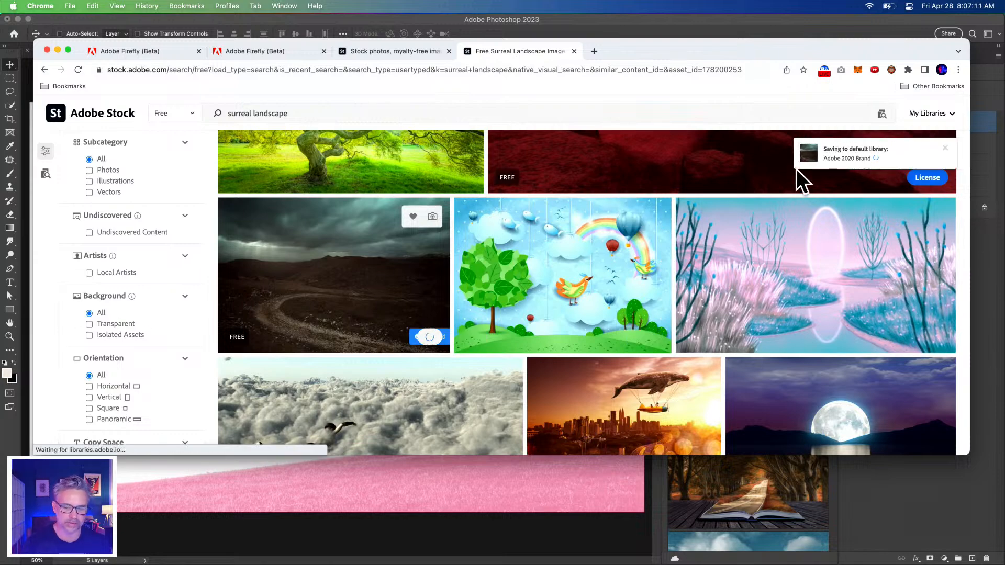
pyautogui.scroll(-8, 858, 157)
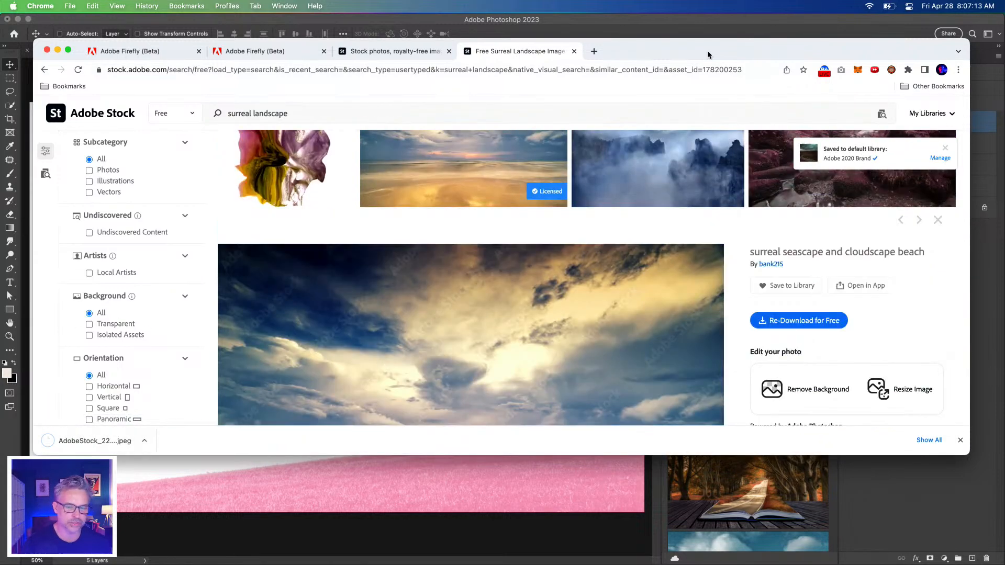
pyautogui.moveTo(675, 53); pyautogui.dragTo(652, 57)
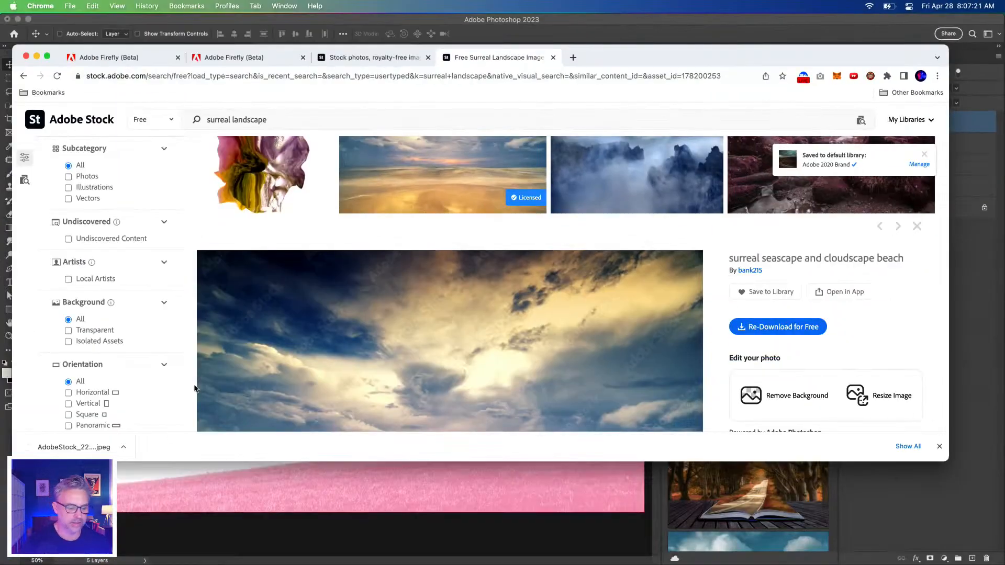
# Return to Photoshop, clear the surreal landscapes search in Libraries and open the Adobe 2020 Brand library
pyautogui.click(972, 363)
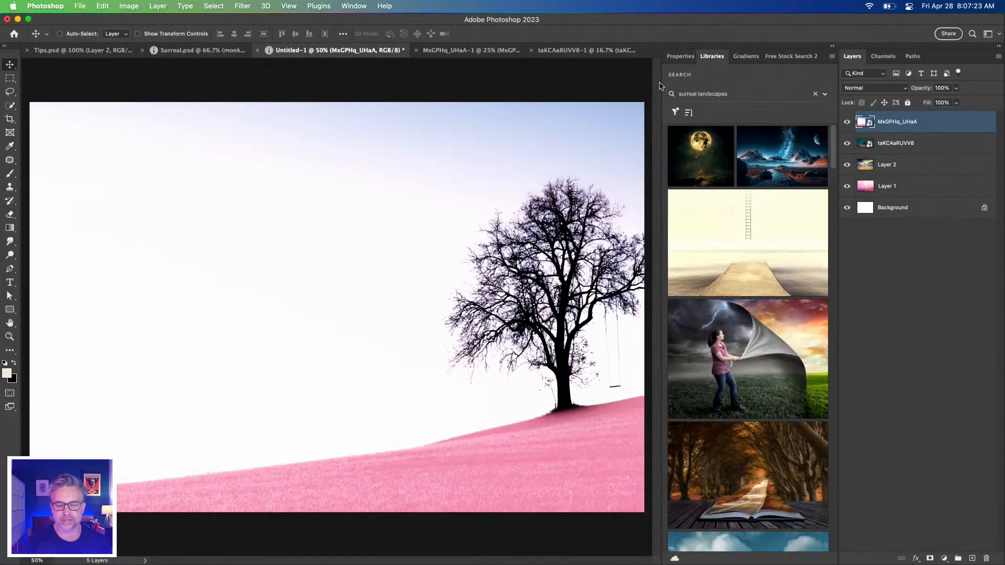
pyautogui.click(815, 94)
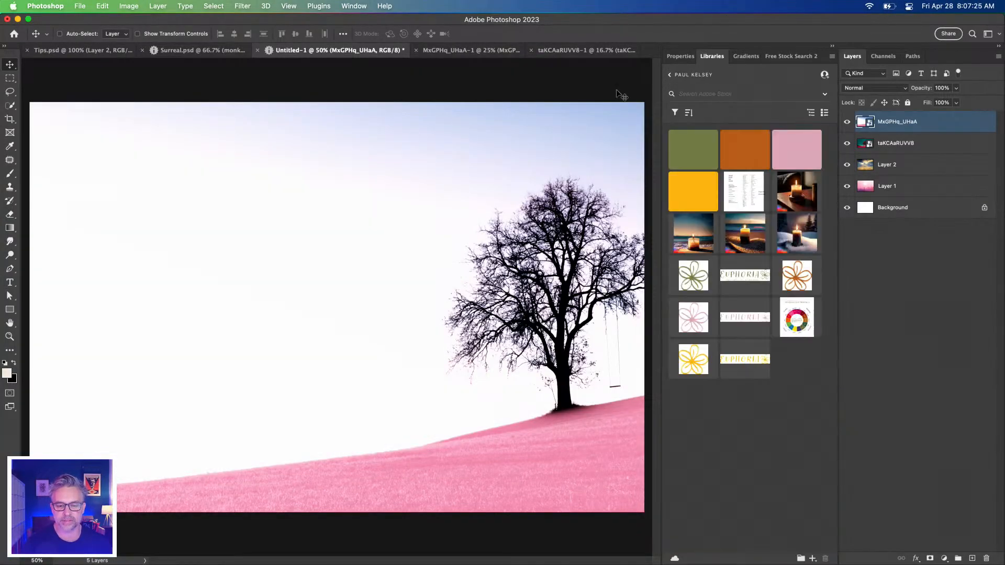
pyautogui.click(671, 74)
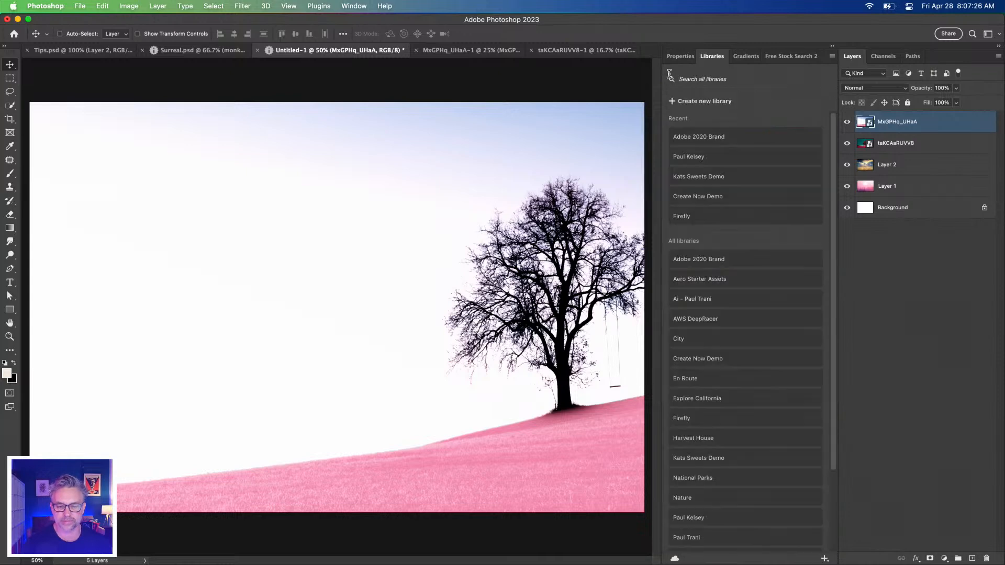
pyautogui.click(683, 137)
# Move the three ungrouped stock photos from the Adobe 2020 Brand library to the Nature library and return to the library list
pyautogui.scroll(-5, 688, 262)
pyautogui.click(778, 497)
pyautogui.keyDown('shift'); pyautogui.click(686, 494); pyautogui.keyUp('shift')
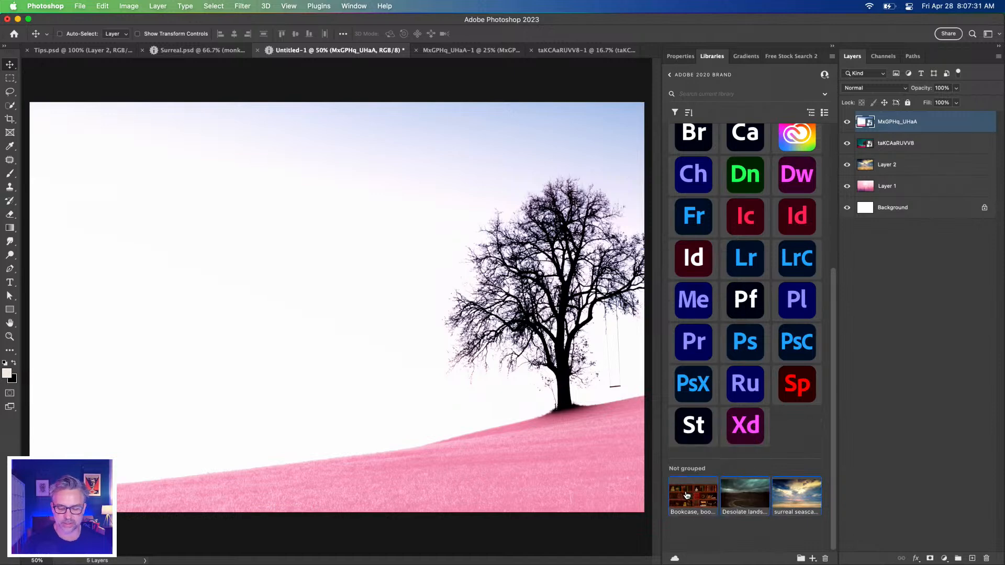
pyautogui.rightClick(686, 495)
pyautogui.click(710, 539)
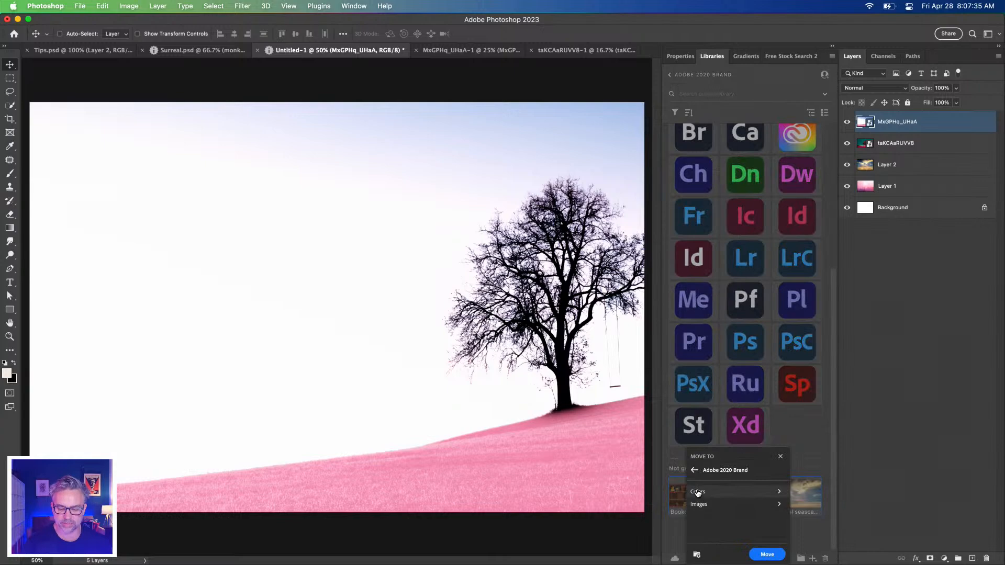
pyautogui.click(694, 470)
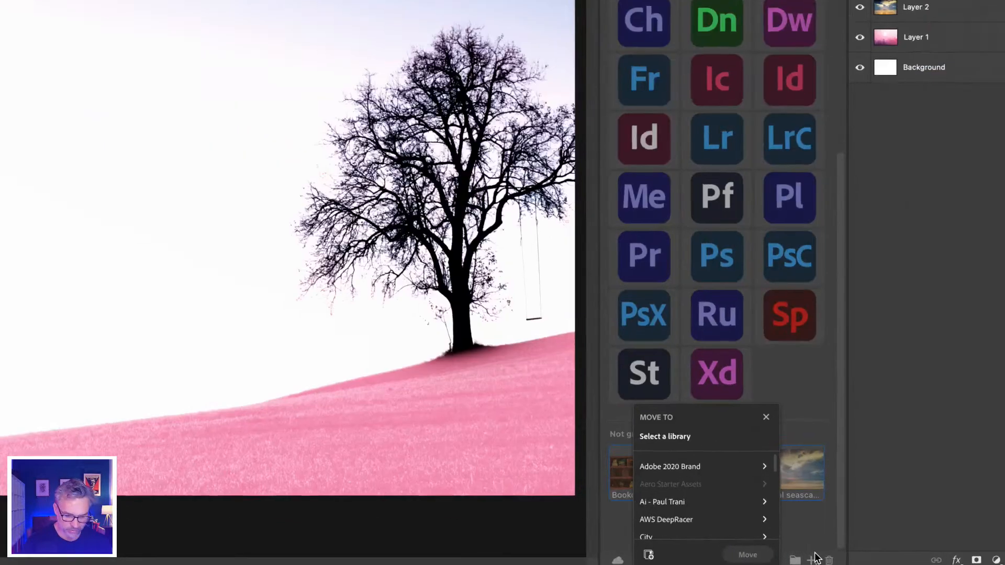
pyautogui.scroll(-3, 641, 422)
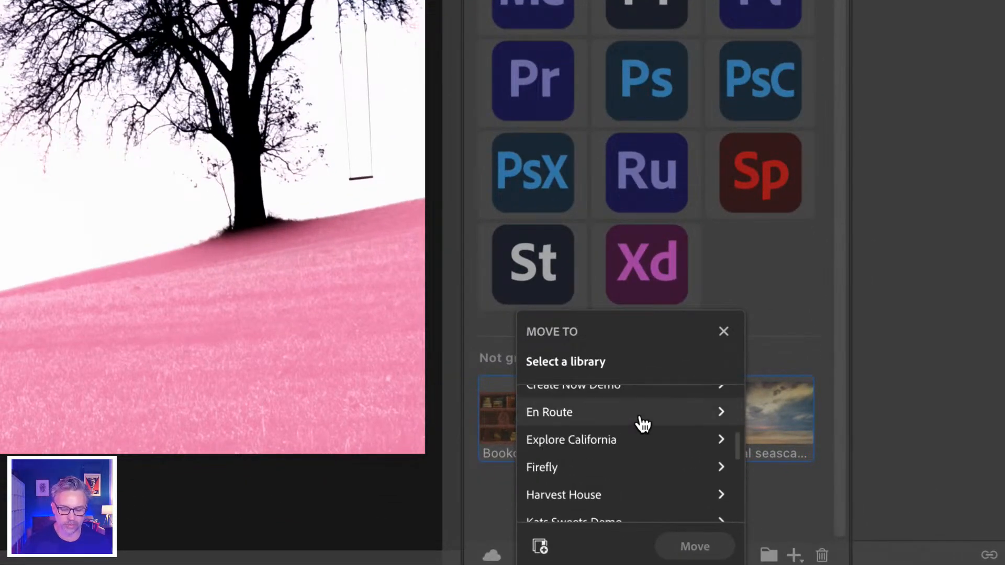
pyautogui.scroll(-4, 584, 422)
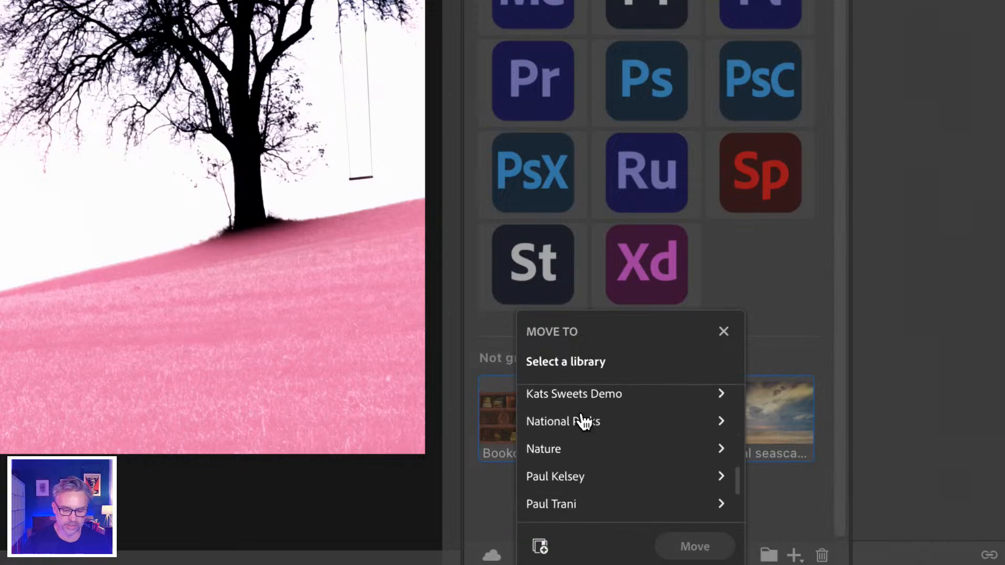
pyautogui.click(556, 433)
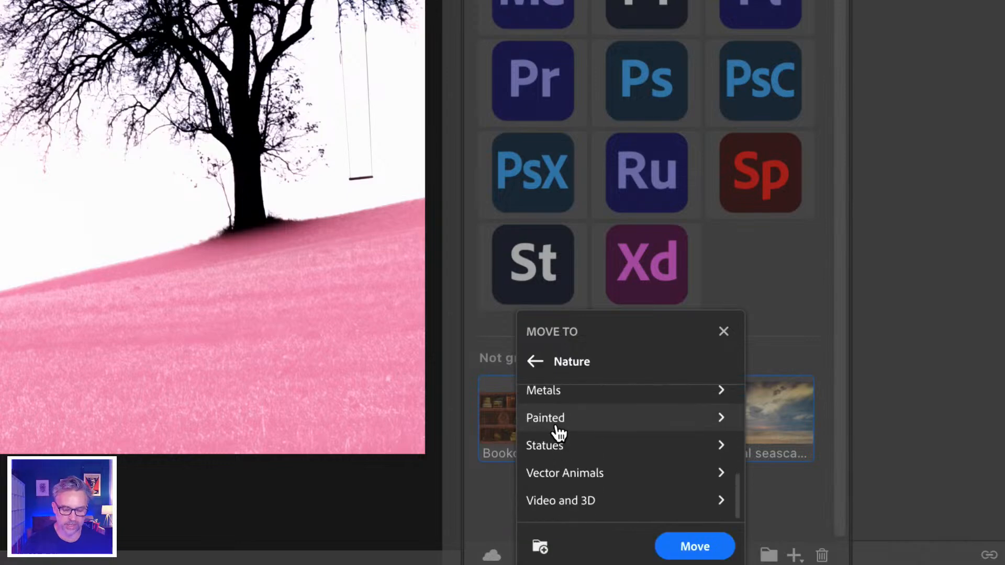
pyautogui.click(680, 547)
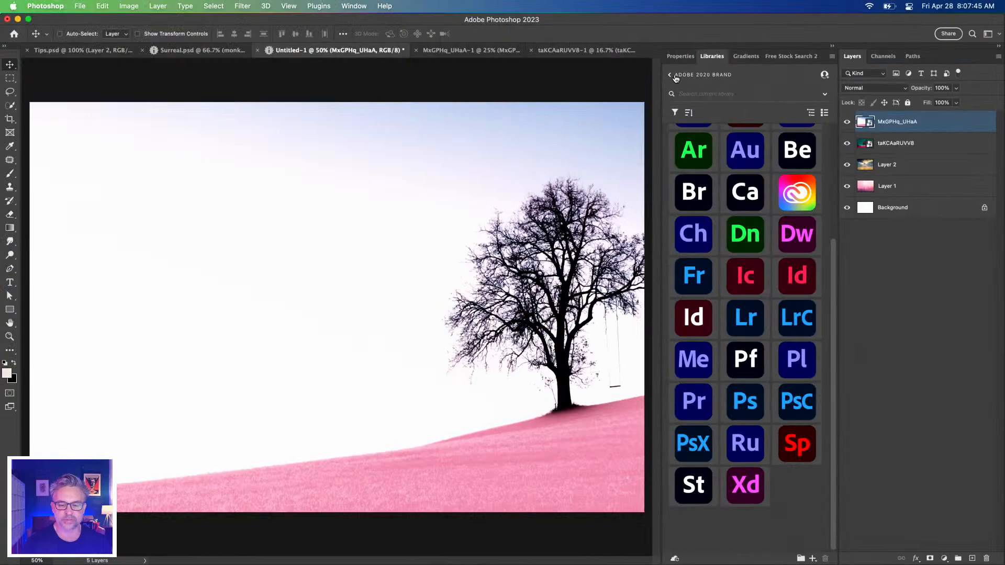
pyautogui.click(674, 74)
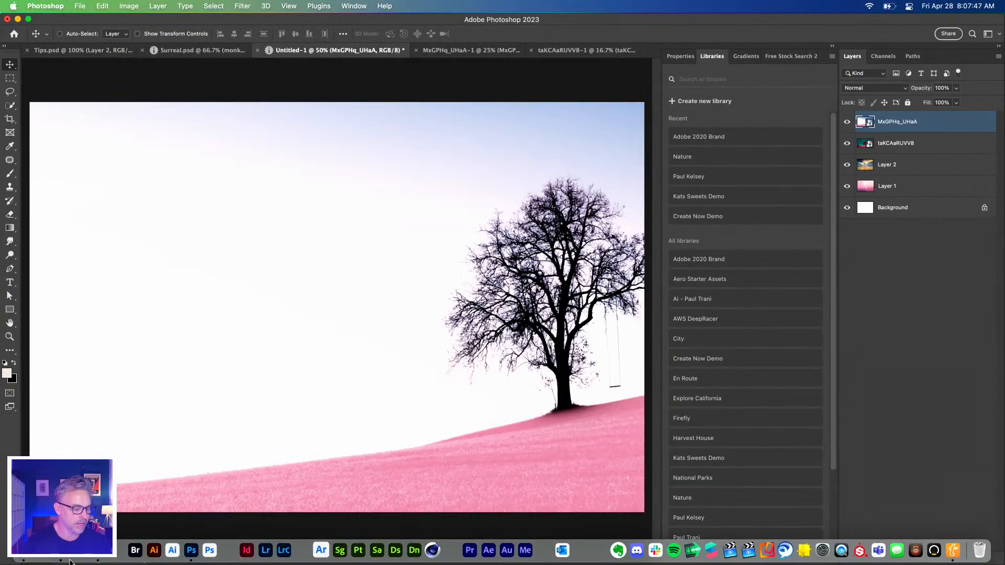
# Place the downloaded stormy landscape JPEG from Chrome into the Untitled-1 document as a new layer at 100% scale
pyautogui.click(98, 550)
pyautogui.moveTo(643, 54); pyautogui.dragTo(997, 62)
pyautogui.moveTo(397, 454); pyautogui.dragTo(177, 310)
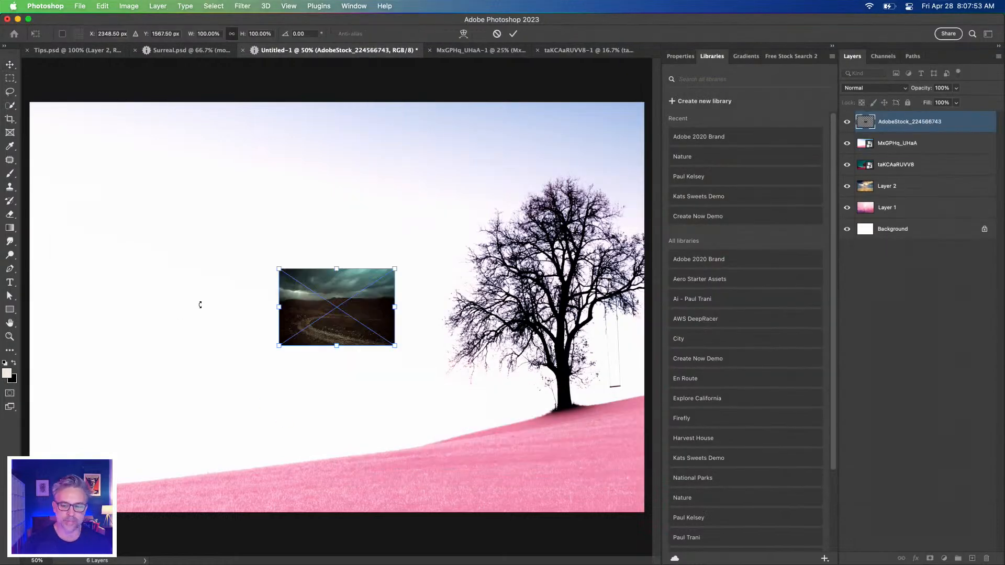
pyautogui.press('Return')
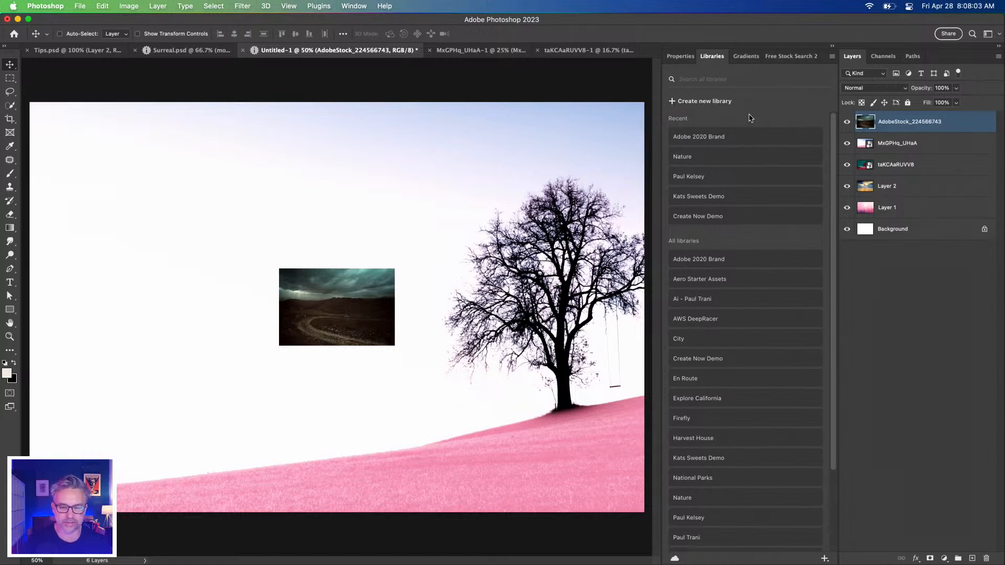
# Check the contents of the Adobe 2020 Brand library and go back to the list of all libraries
pyautogui.click(718, 138)
pyautogui.scroll(-5, 724, 322)
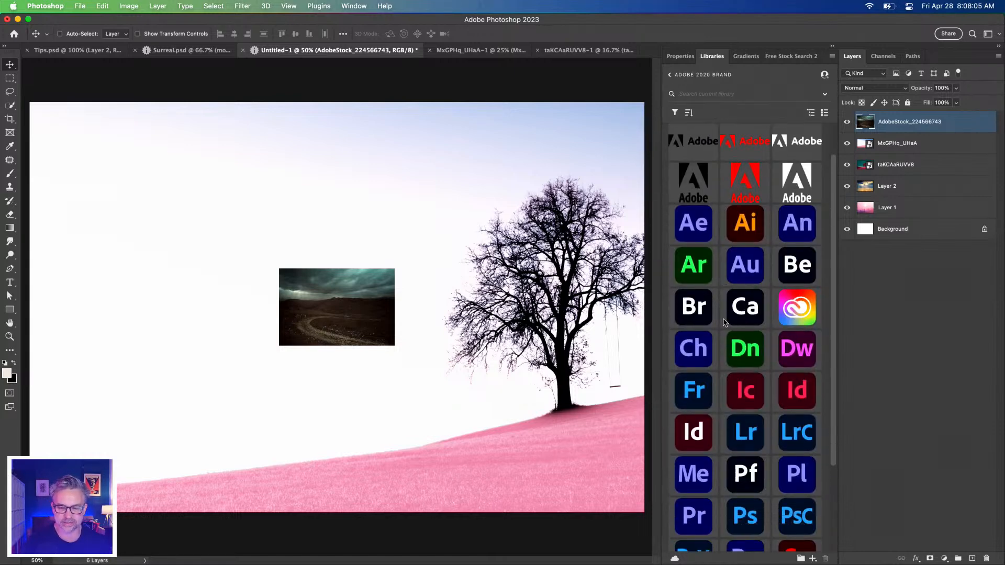
pyautogui.scroll(5, 724, 322)
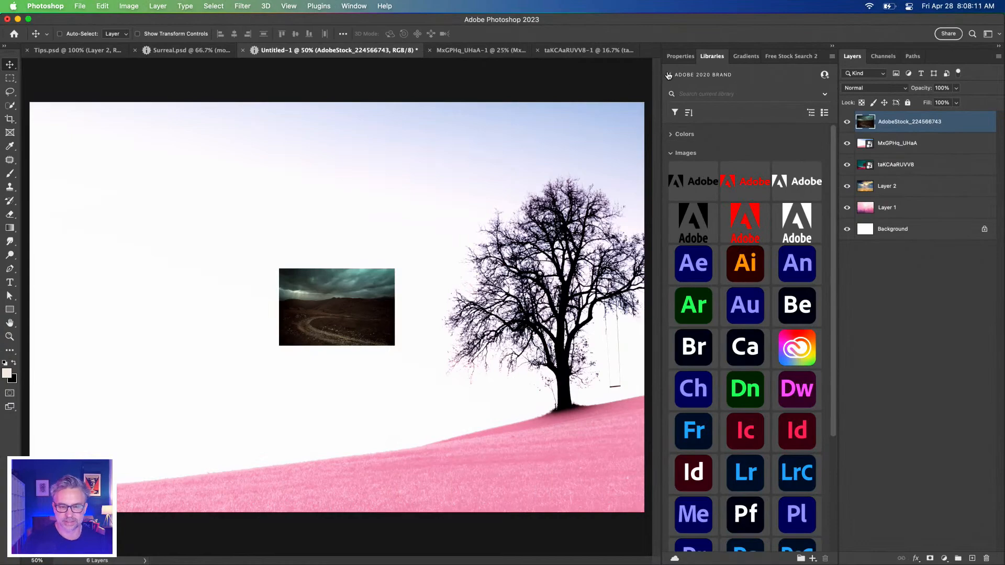
pyautogui.click(668, 75)
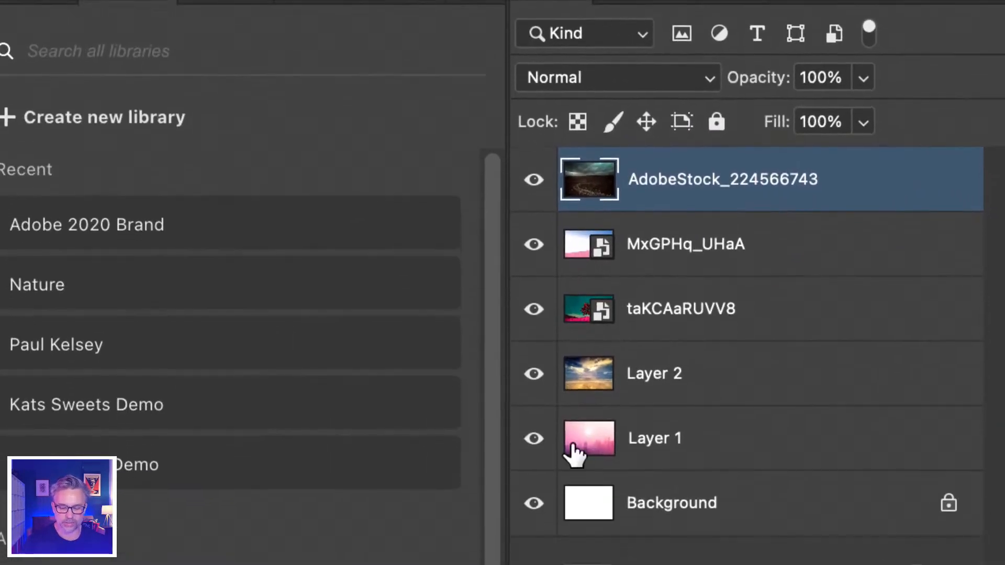
# Inspect Layer 1 and Layer 2 in the layer stack by selecting each in turn
pyautogui.click(634, 454)
pyautogui.click(649, 439)
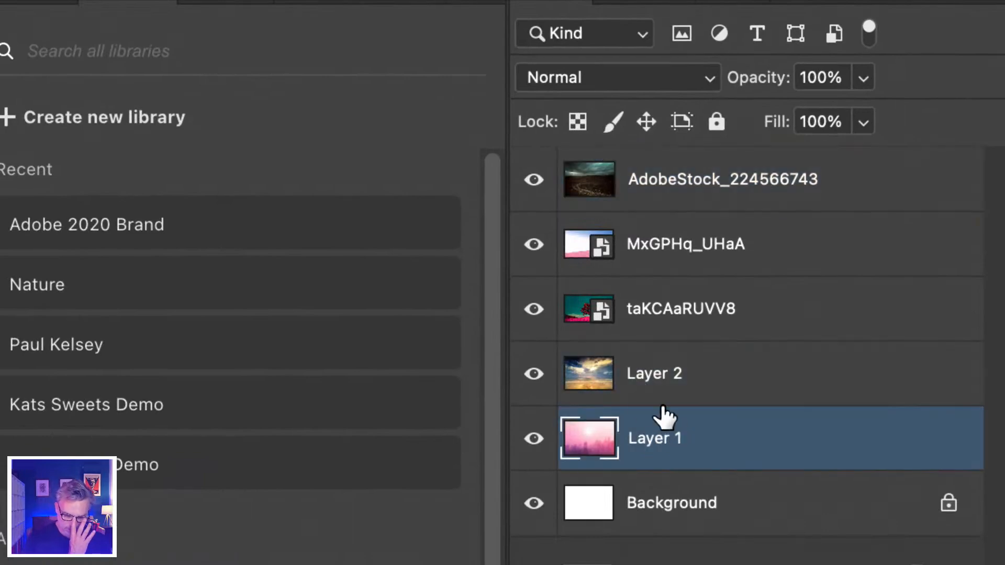
pyautogui.click(650, 382)
pyautogui.click(647, 442)
# Convert the AdobeStock_224566743 layer to a smart object
pyautogui.click(668, 180)
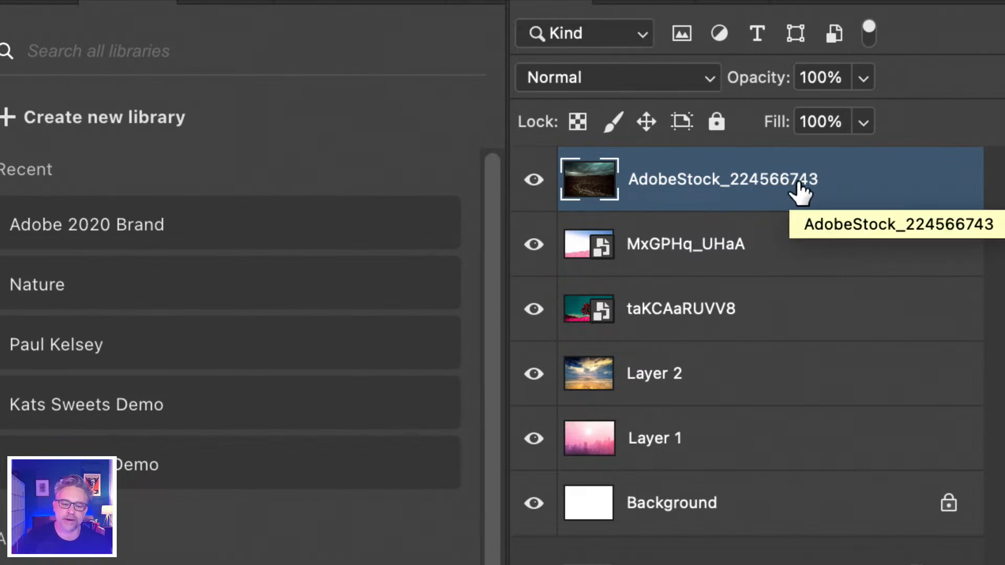
pyautogui.rightClick(645, 161)
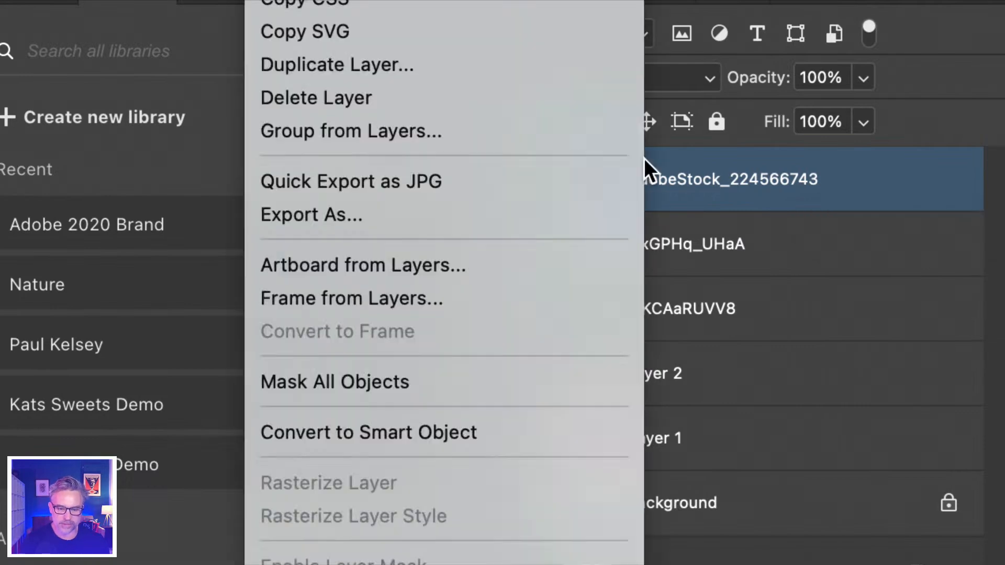
pyautogui.click(364, 432)
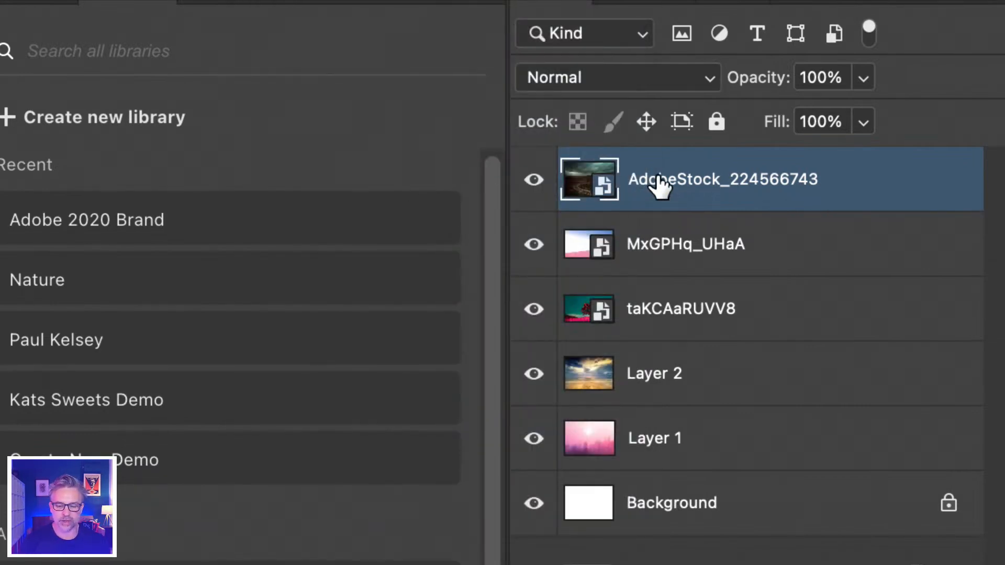
# Open the contents of the AdobeStock_224566743 smart object for a look and close them again
pyautogui.doubleClick(658, 180)
pyautogui.click(578, 191)
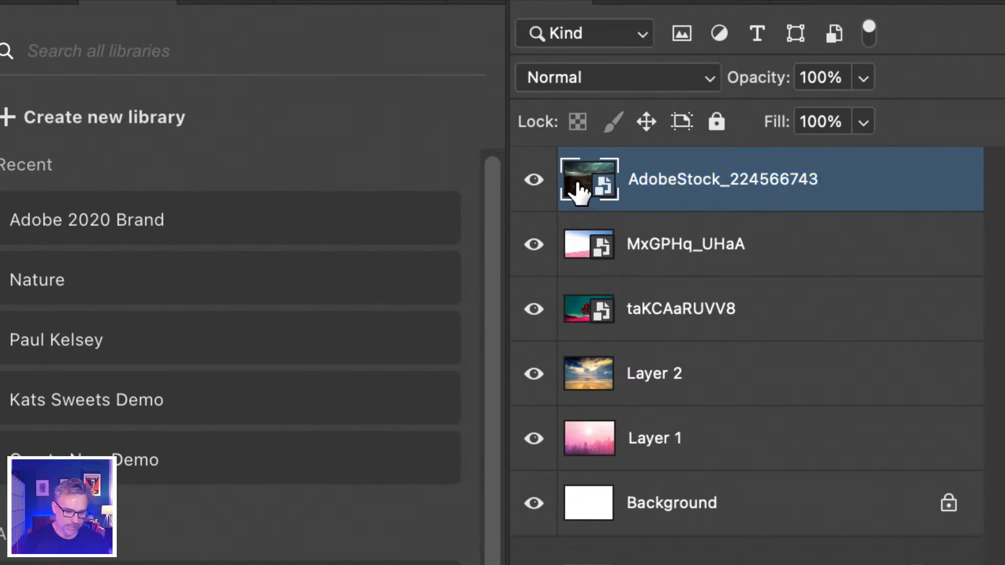
pyautogui.doubleClick(578, 186)
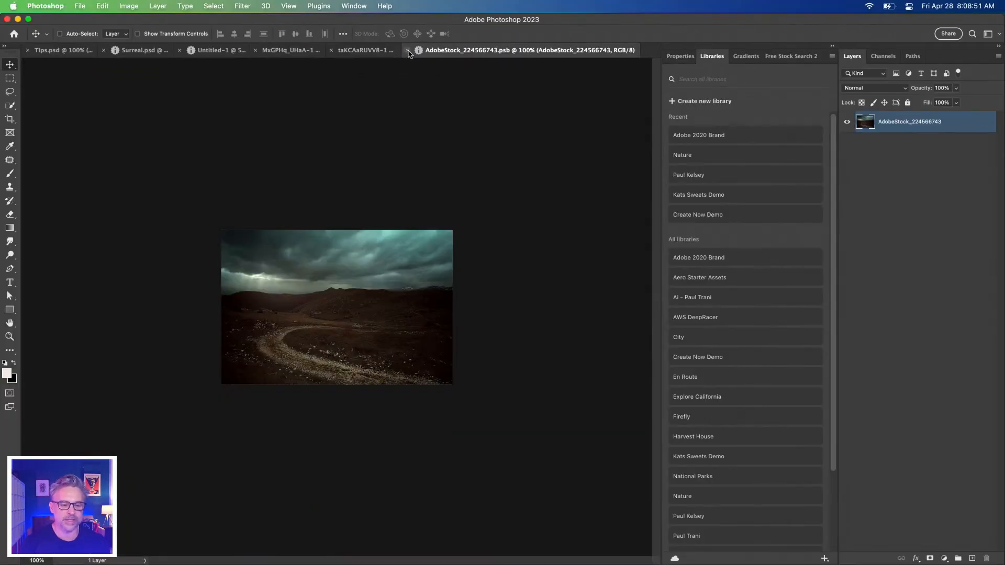
pyautogui.click(407, 50)
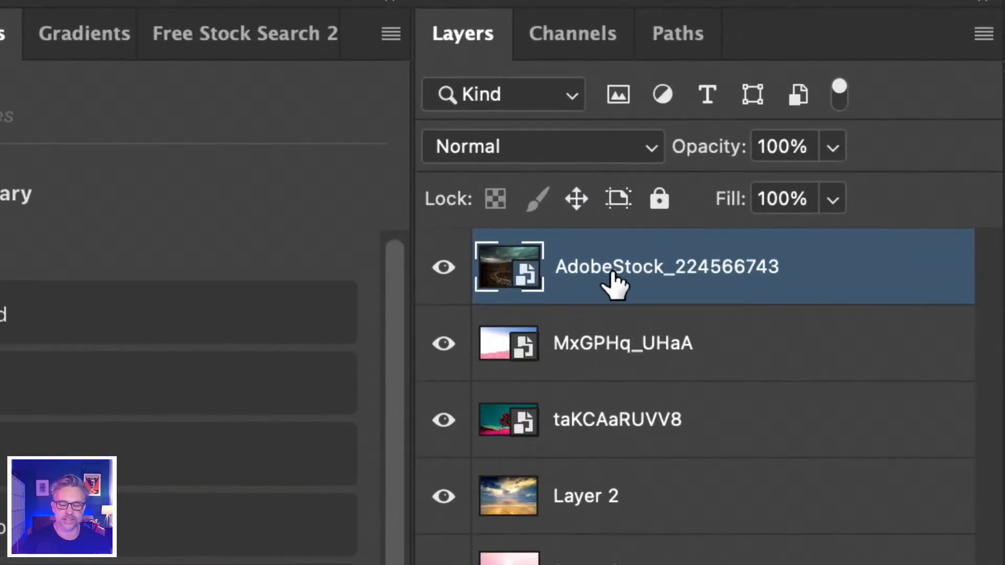
# Rename the AdobeStock_224566743 smart object layer to landscape in the Untitled-1 document
pyautogui.doubleClick(566, 266)
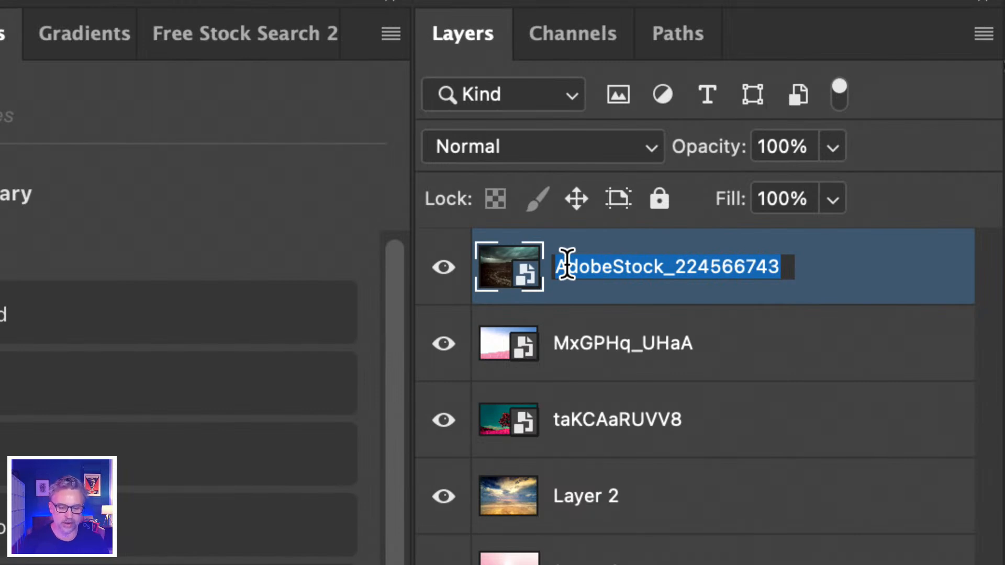
pyautogui.write('landscape')
pyautogui.press('Return')
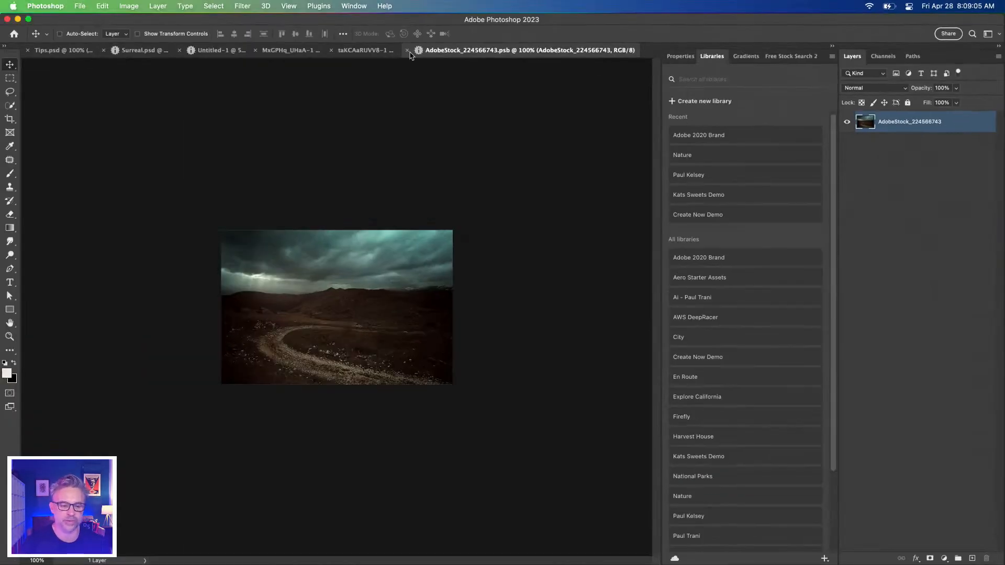
pyautogui.click(407, 51)
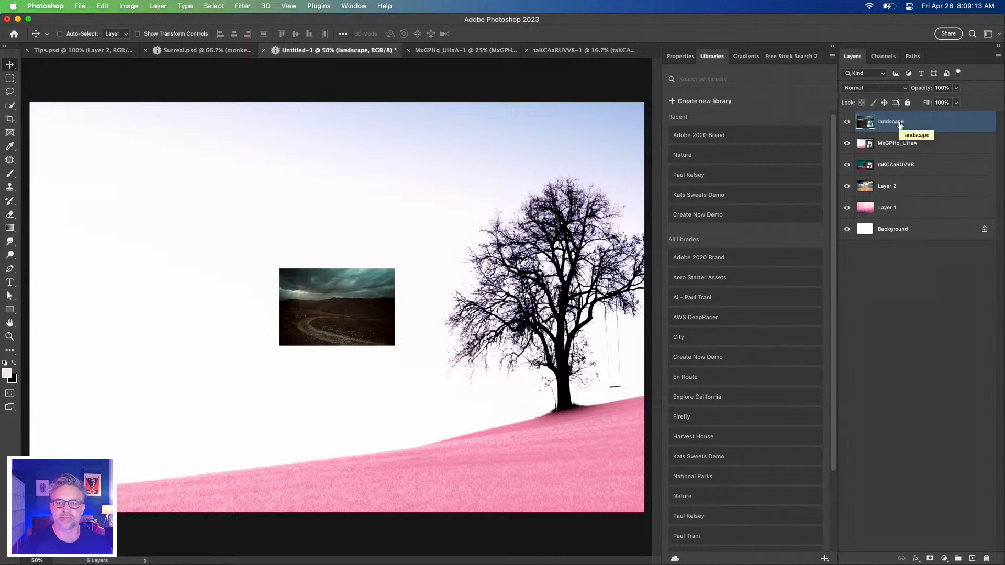
pyautogui.click(849, 348)
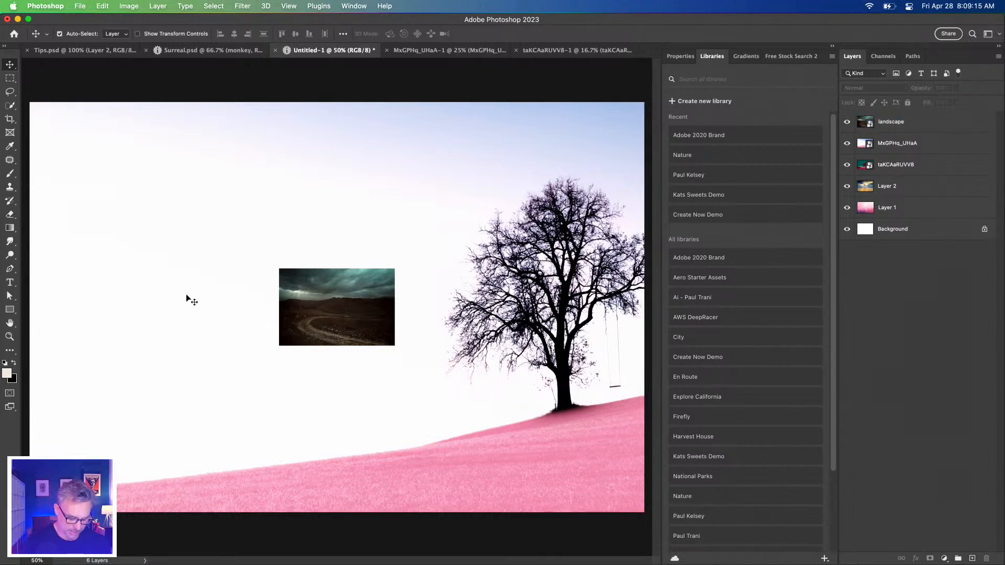
pyautogui.click(286, 277)
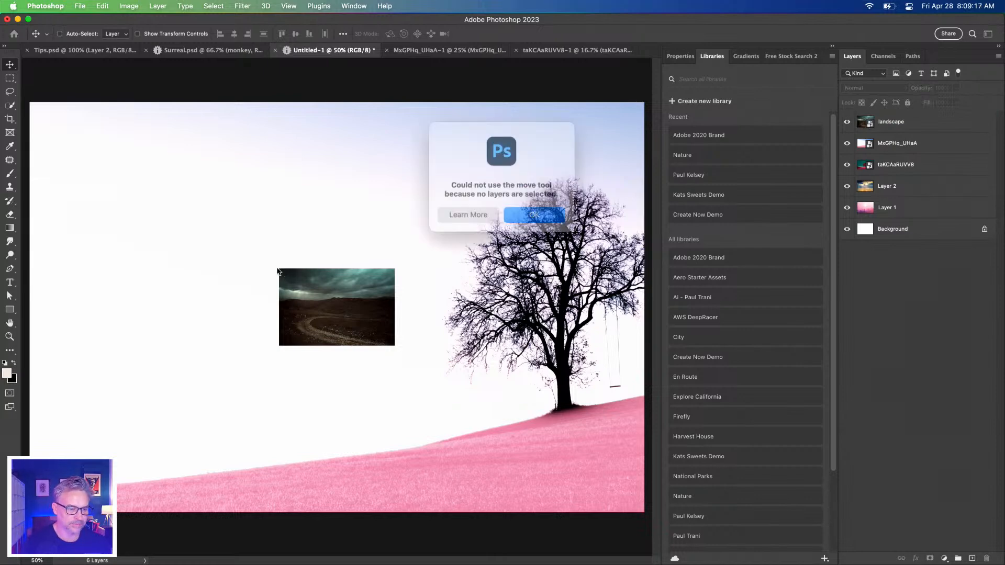
pyautogui.click(544, 216)
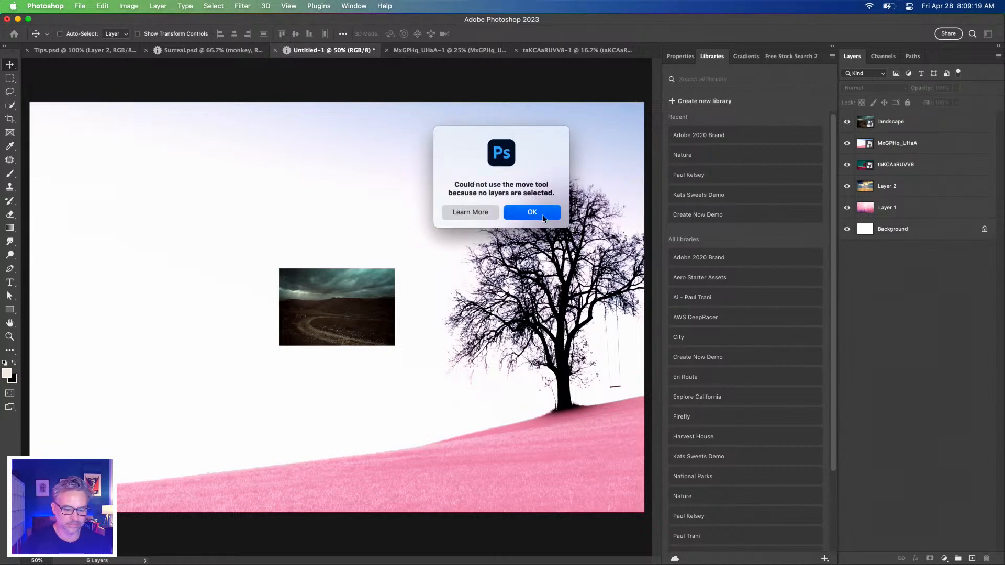
# Toggle the visibility of the upper layers to preview the images beneath, leave only landscape hidden, and select the MxGPHq_UHaA layer
pyautogui.click(924, 126)
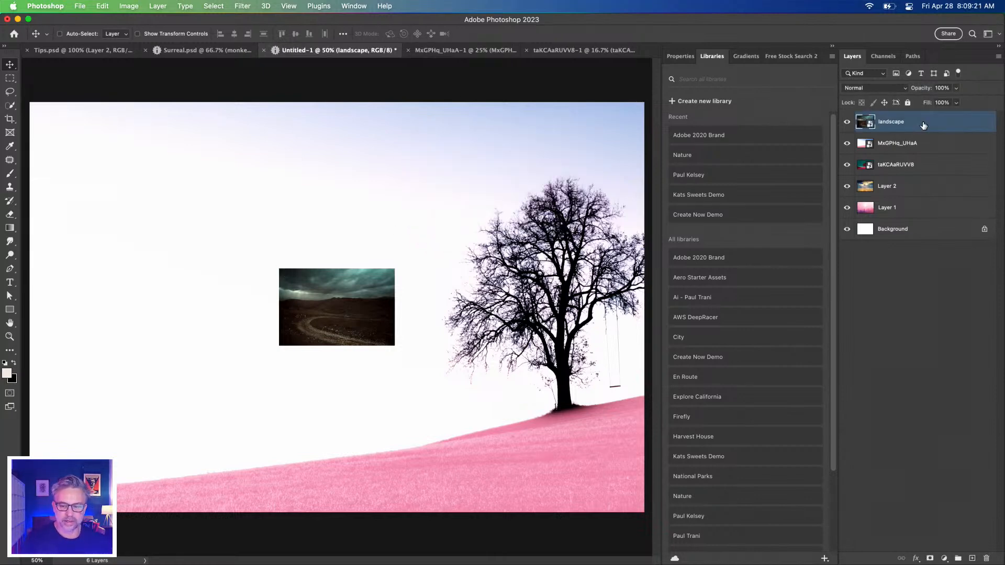
pyautogui.click(847, 123)
pyautogui.click(846, 144)
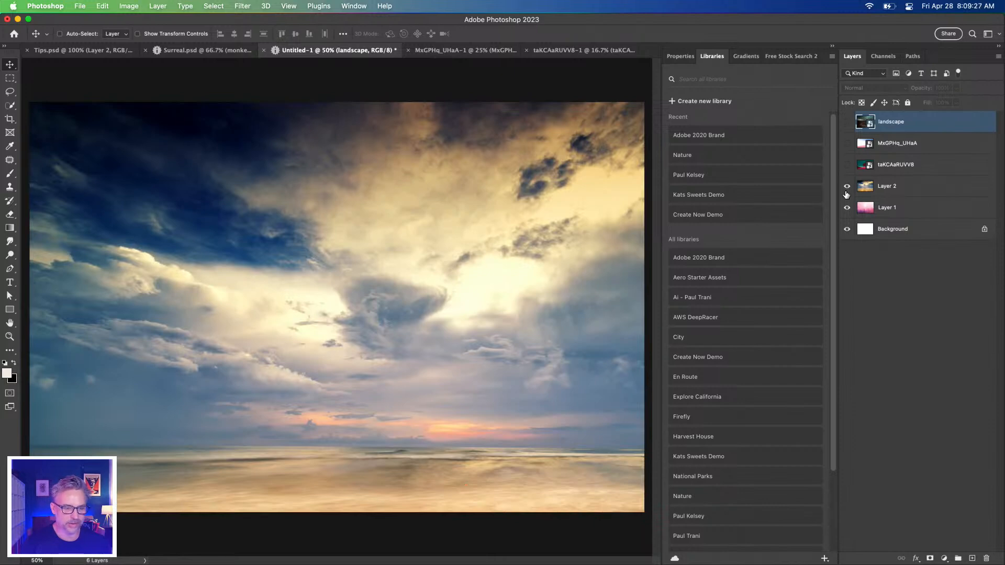
pyautogui.click(846, 187)
pyautogui.click(846, 187)
pyautogui.click(846, 164)
pyautogui.click(846, 144)
pyautogui.click(921, 146)
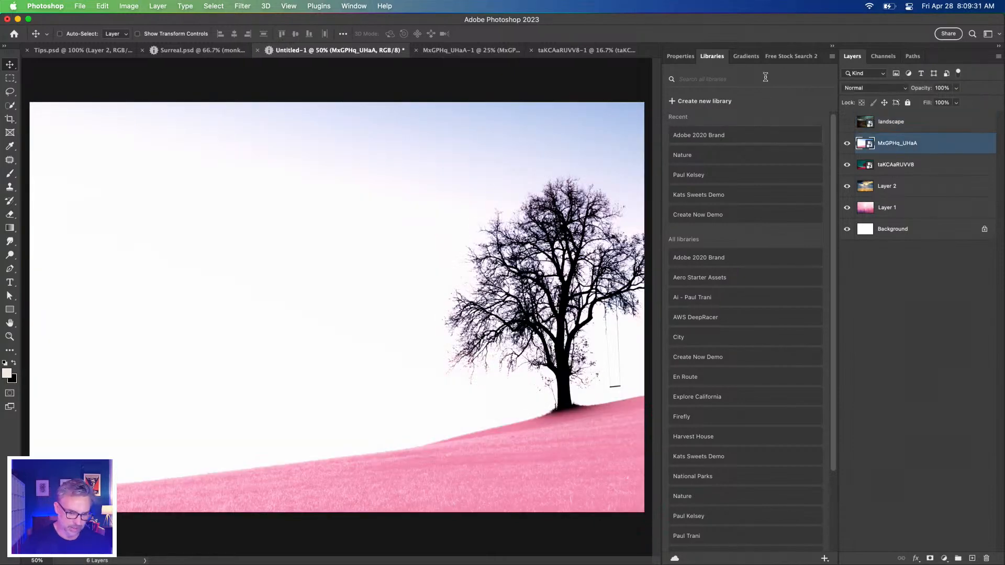
# Collapse the expanded Libraries area and bring up the Tips.psd document
pyautogui.click(829, 47)
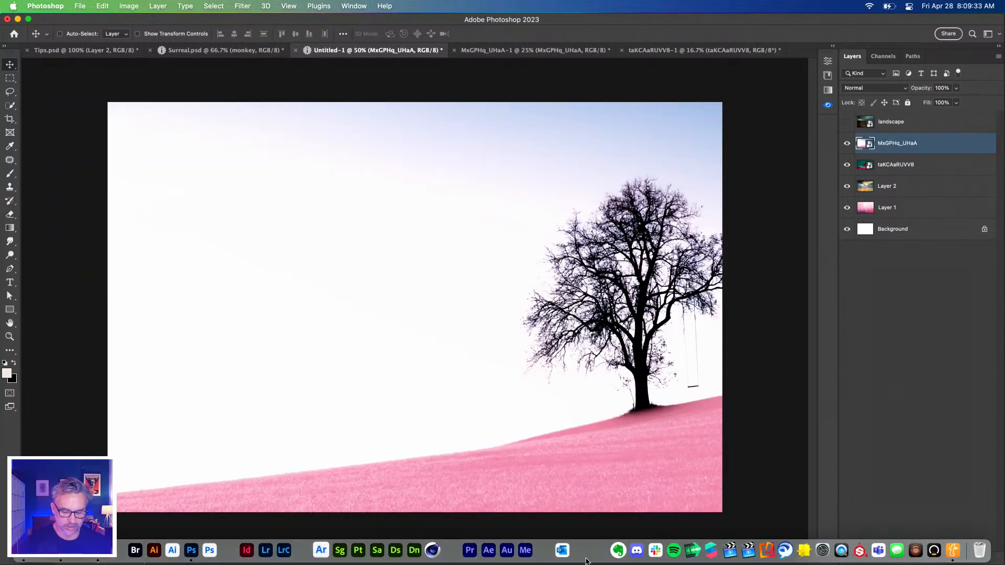
pyautogui.click(49, 52)
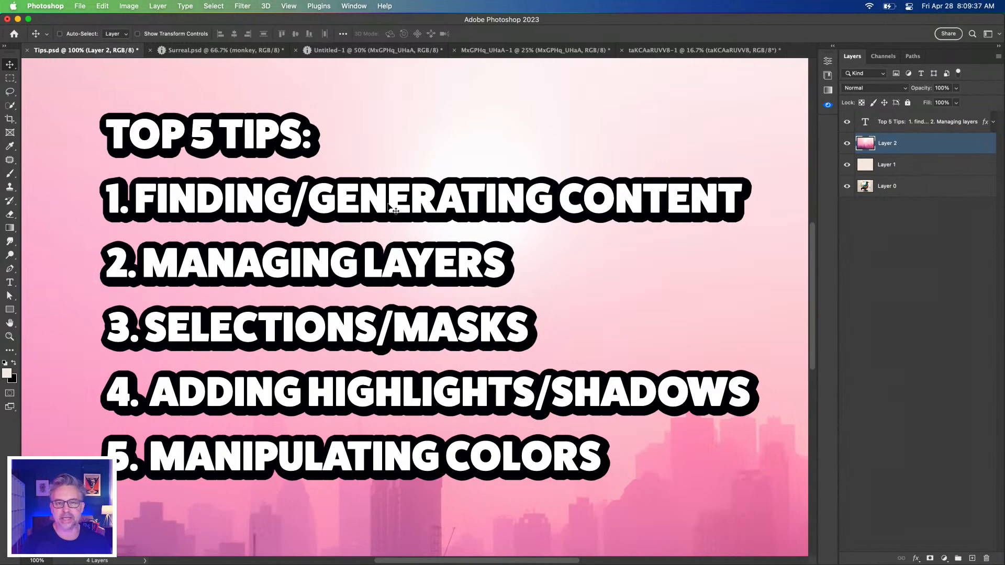
# Switch to Chrome, close the surreal landscape page of Adobe Stock, and bring up the Adobe Firefly home page in an enlarged window
pyautogui.moveTo(169, 563)
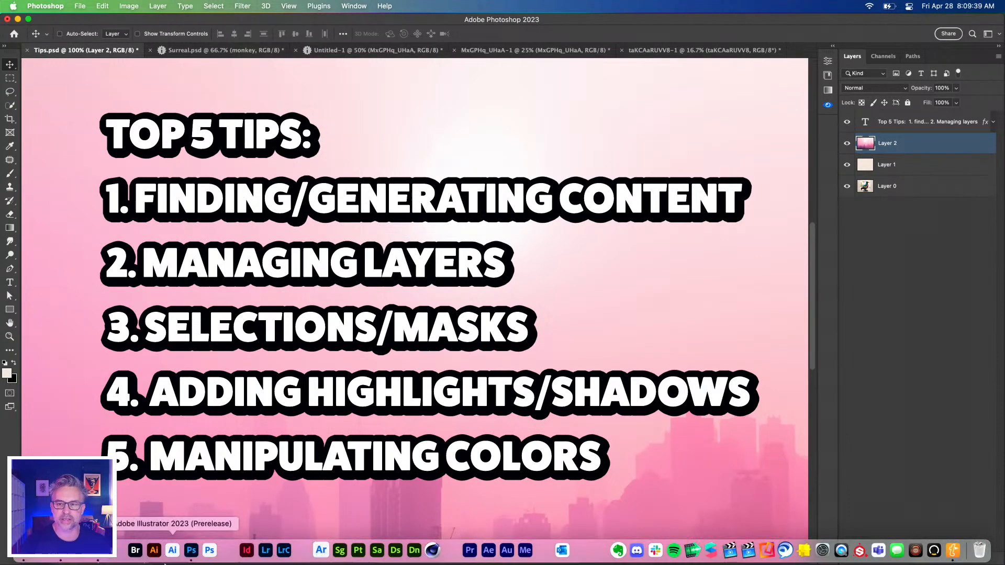
pyautogui.click(96, 555)
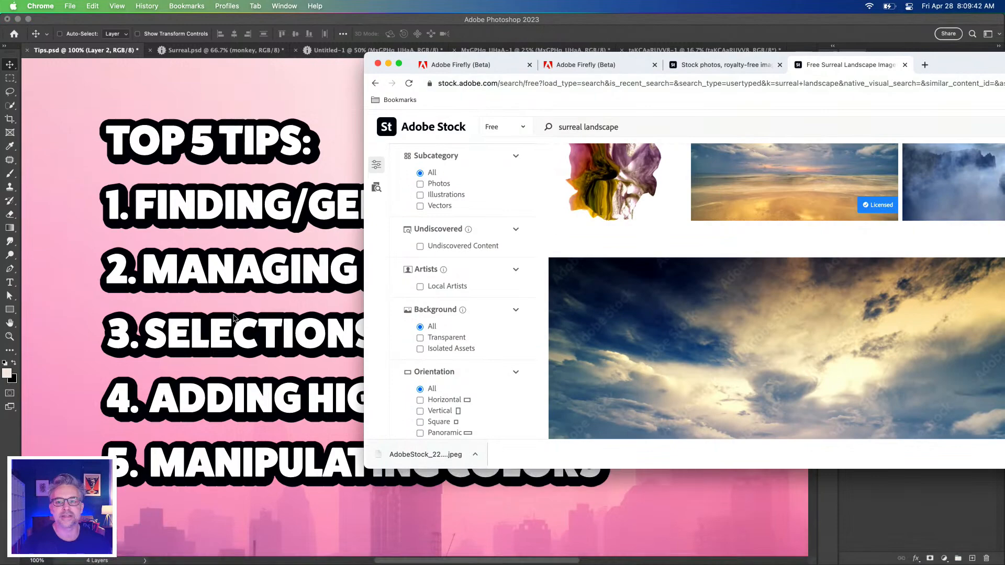
pyautogui.click(904, 65)
pyautogui.moveTo(810, 64); pyautogui.dragTo(448, 2)
pyautogui.click(99, 25)
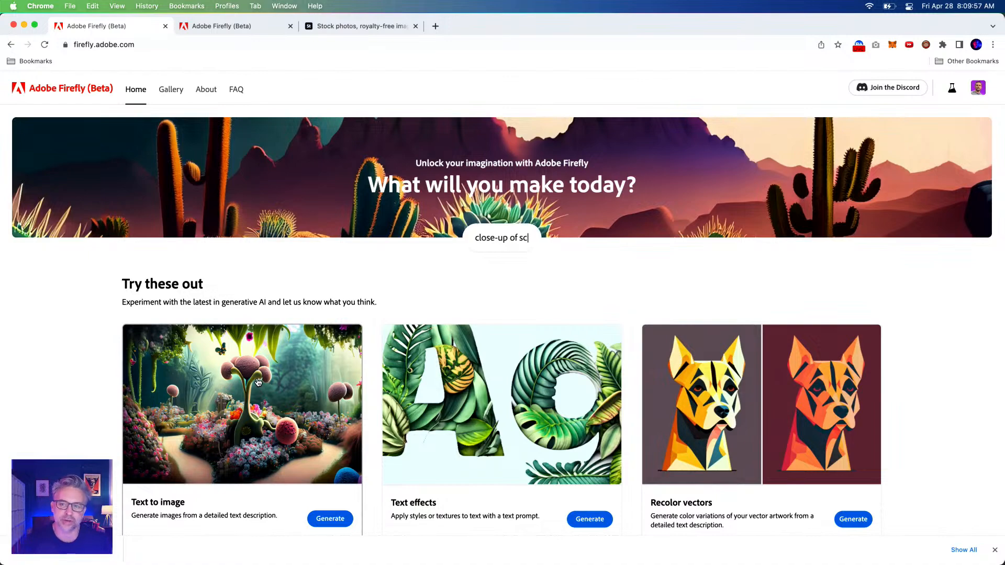
# Generate Text to image results from the gallery's purple sunset over a pond prompt and change their aspect ratio to Widescreen (16:9)
pyautogui.click(211, 342)
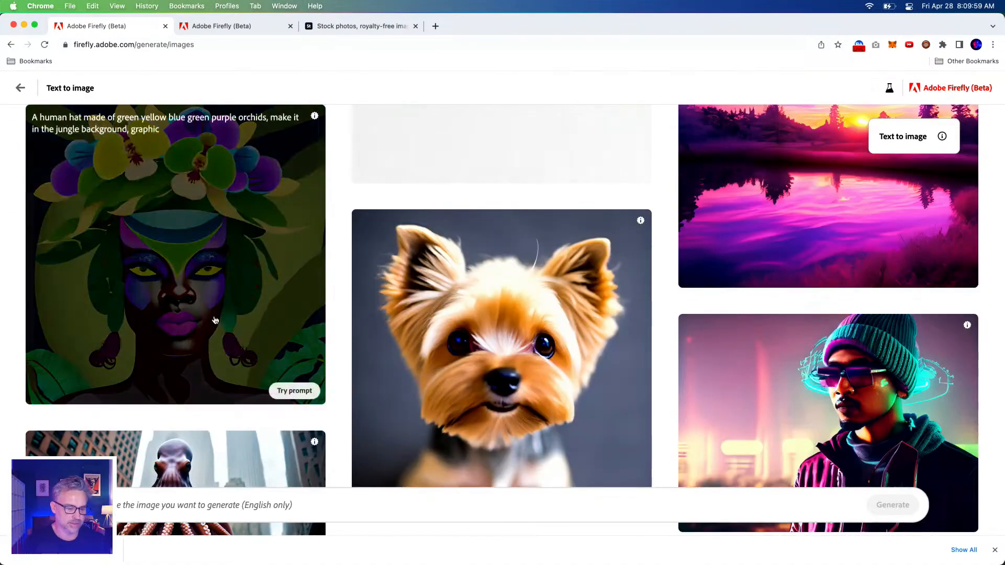
pyautogui.scroll(3, 778, 192)
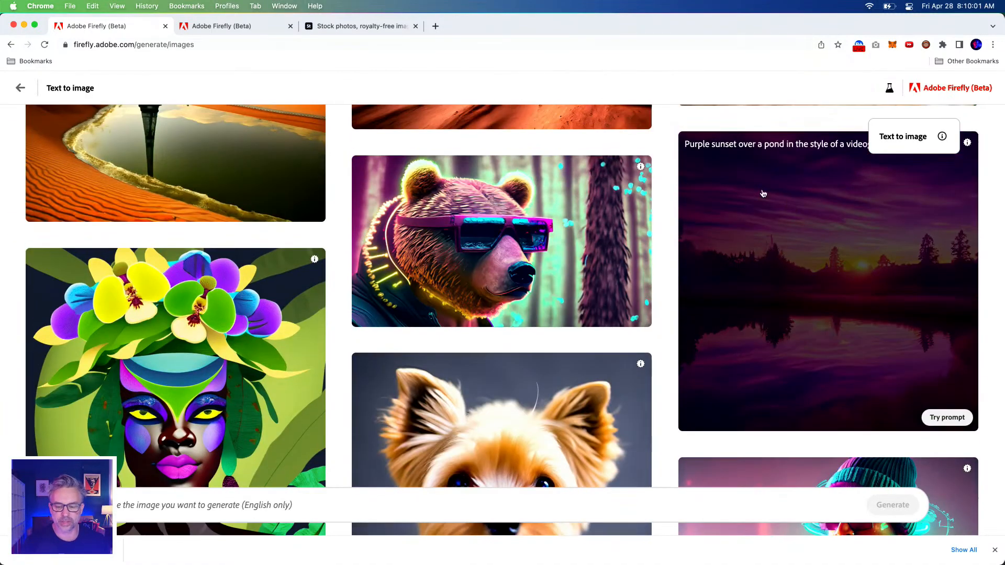
pyautogui.click(872, 240)
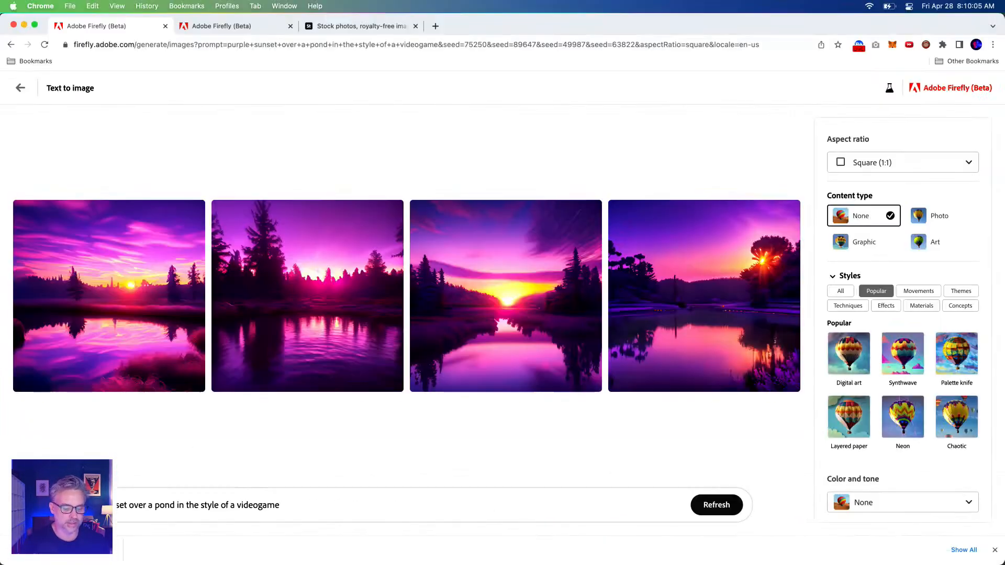
pyautogui.click(871, 162)
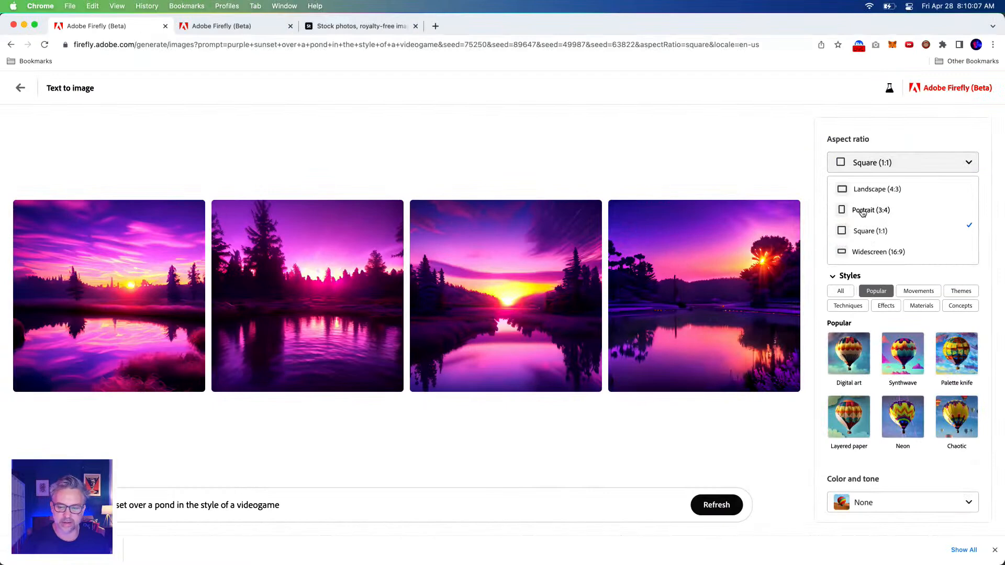
pyautogui.click(854, 253)
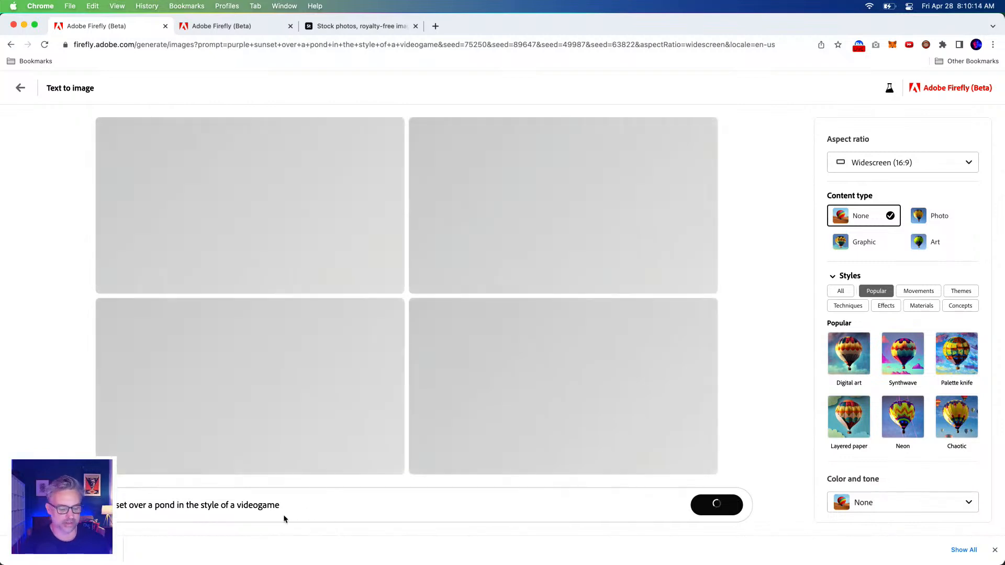
# Generate images from the prompt "surreal psychedelic colorful mystical twisted landscape, Dreamlike, surreal being, mystical creatures, twisted reality, surreal still life"
pyautogui.click(291, 506)
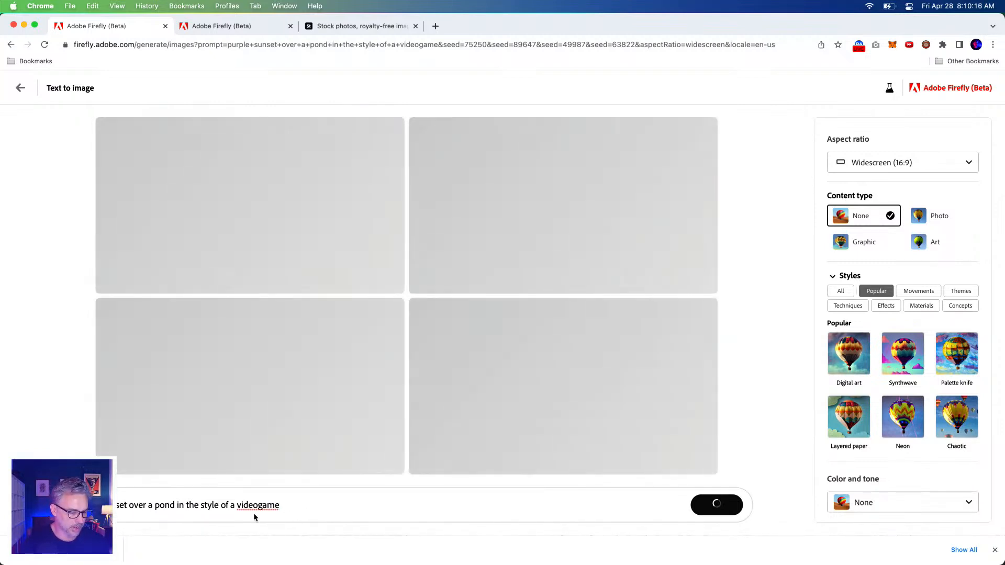
pyautogui.moveTo(309, 505); pyautogui.dragTo(1, 482)
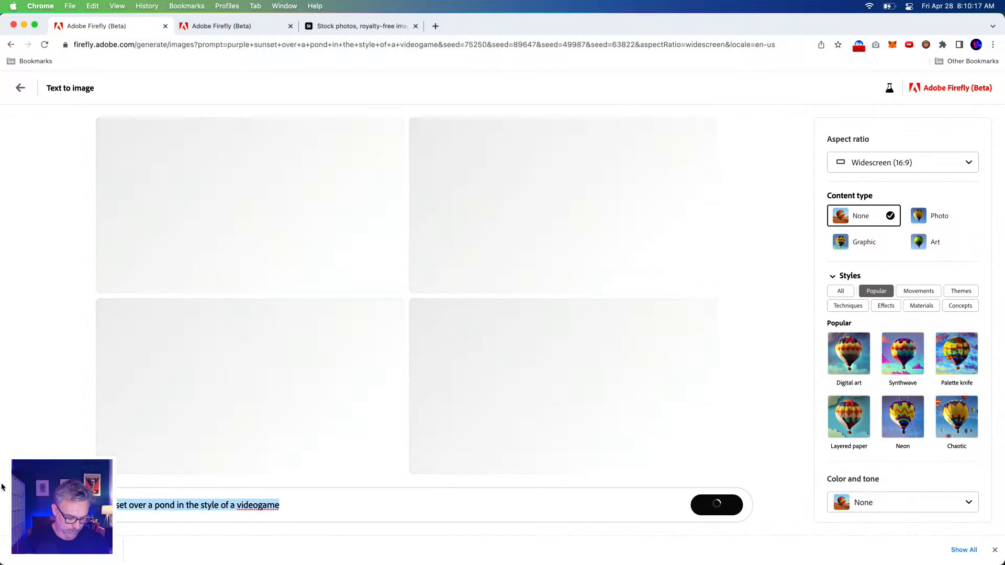
pyautogui.press('BackSpace')
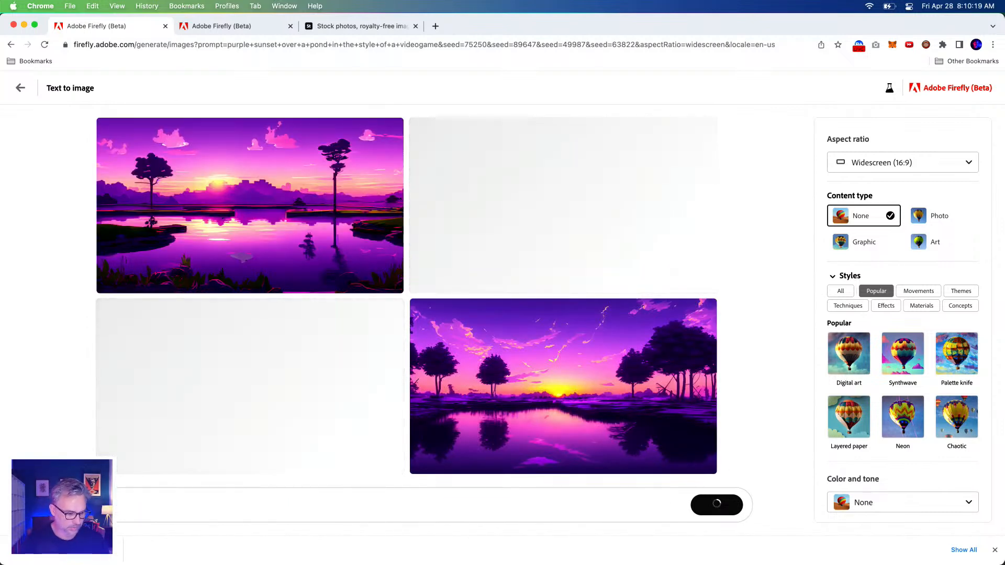
pyautogui.press('super+v')
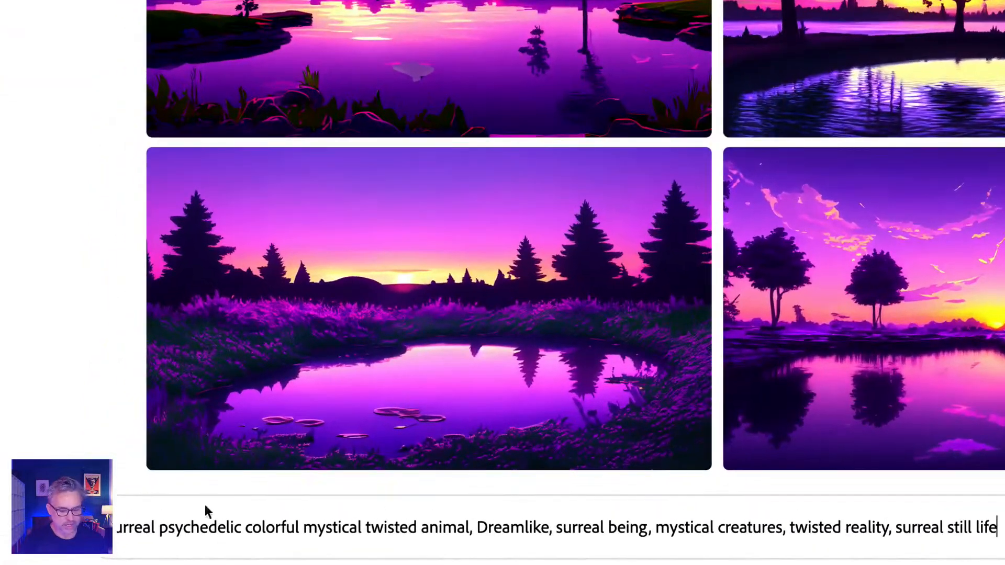
pyautogui.doubleClick(443, 529)
pyautogui.write('landscape')
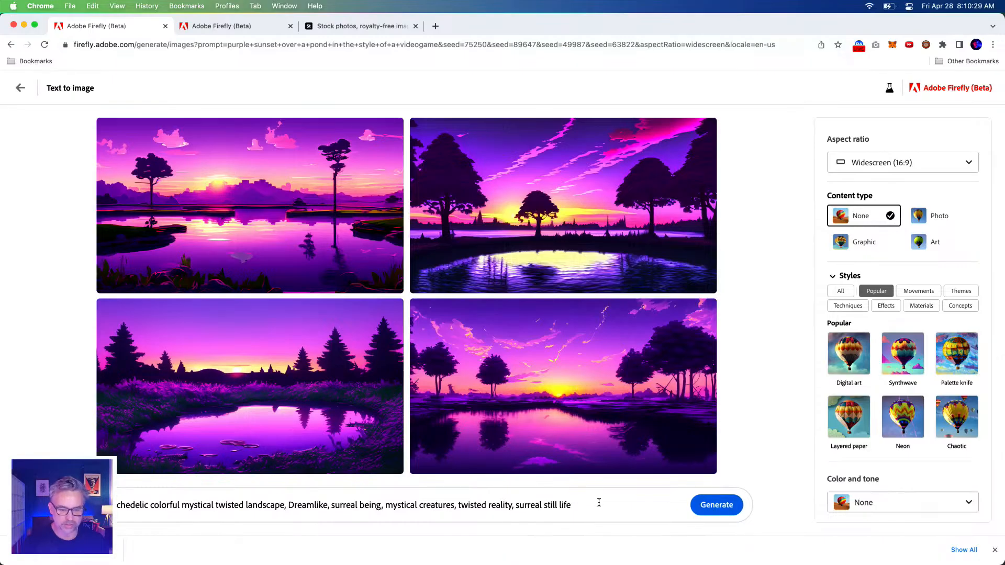
pyautogui.click(701, 510)
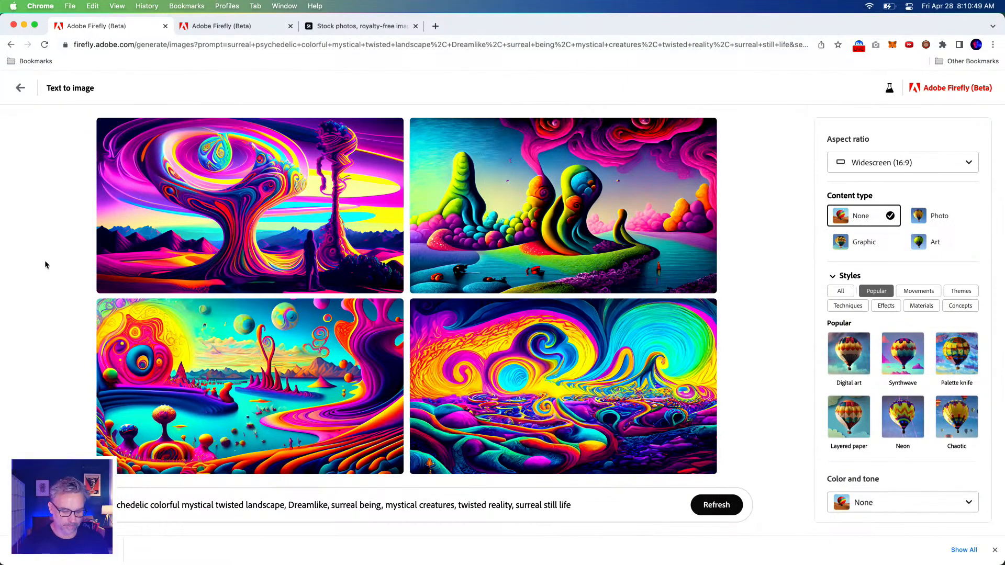
# Review the generated surreal landscapes enlarged and download the fourth one, the swirling wave scene, with Content Credentials
pyautogui.click(162, 190)
pyautogui.press('Right')
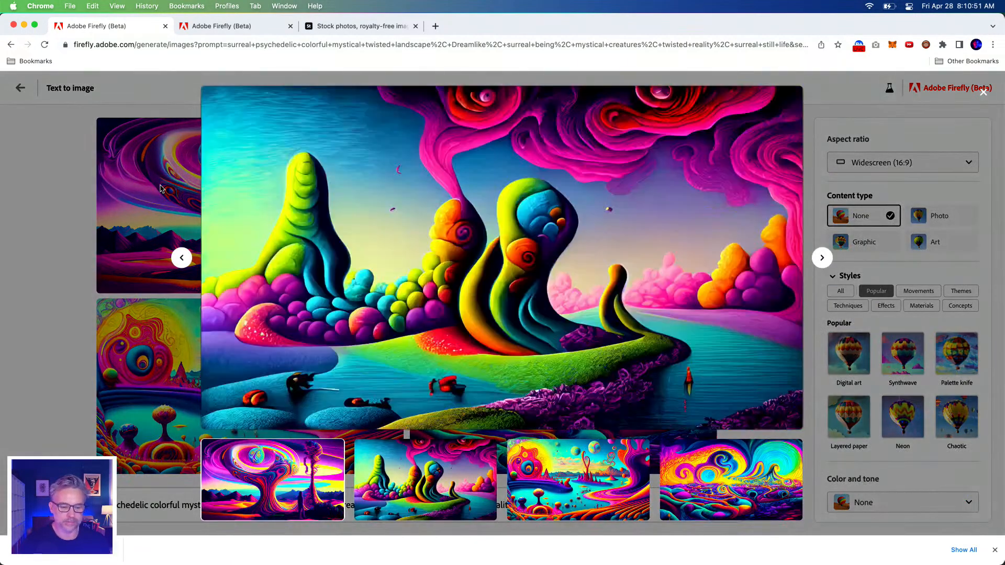
pyautogui.press('Right')
pyautogui.press('Right')
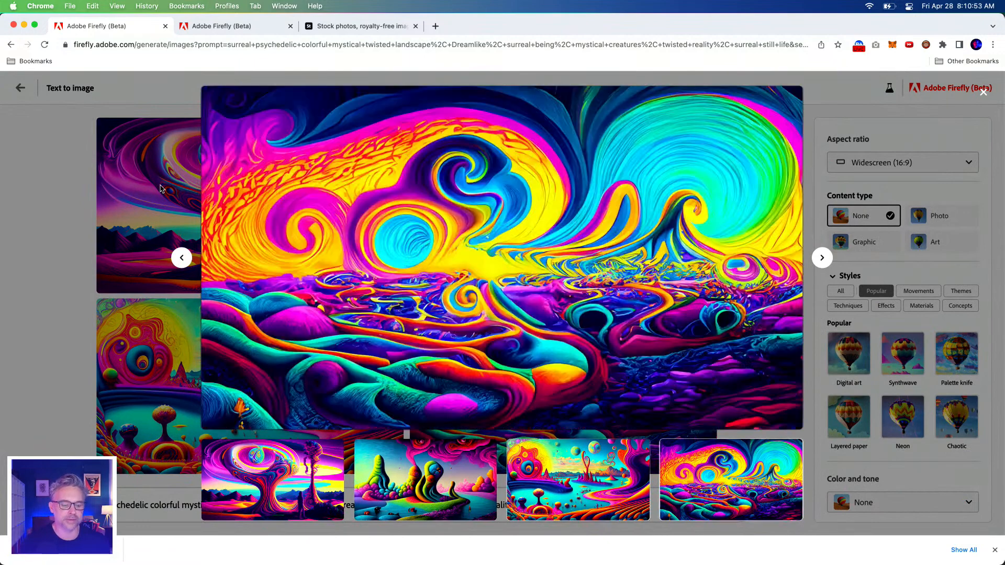
pyautogui.moveTo(755, 121)
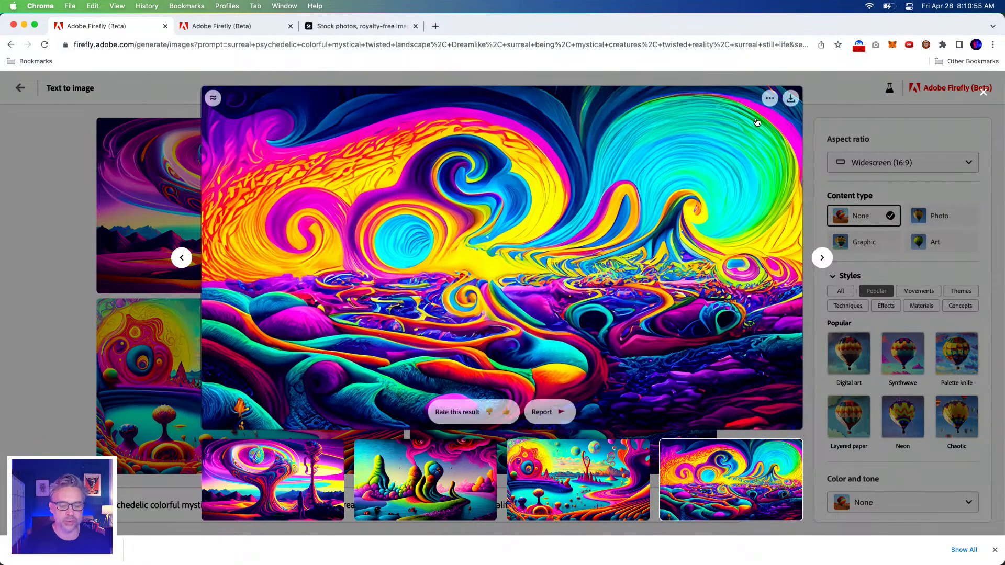
pyautogui.click(790, 100)
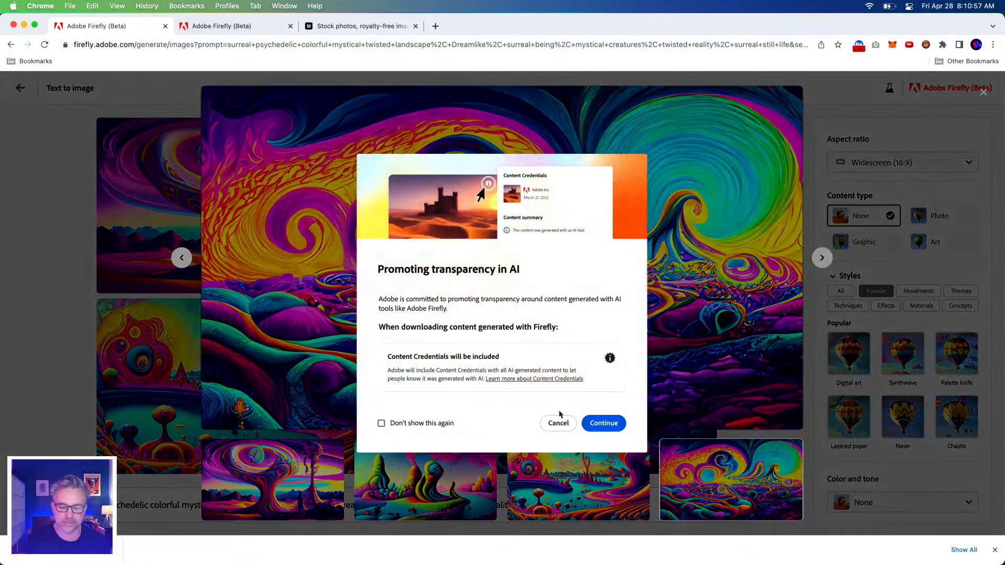
pyautogui.click(604, 422)
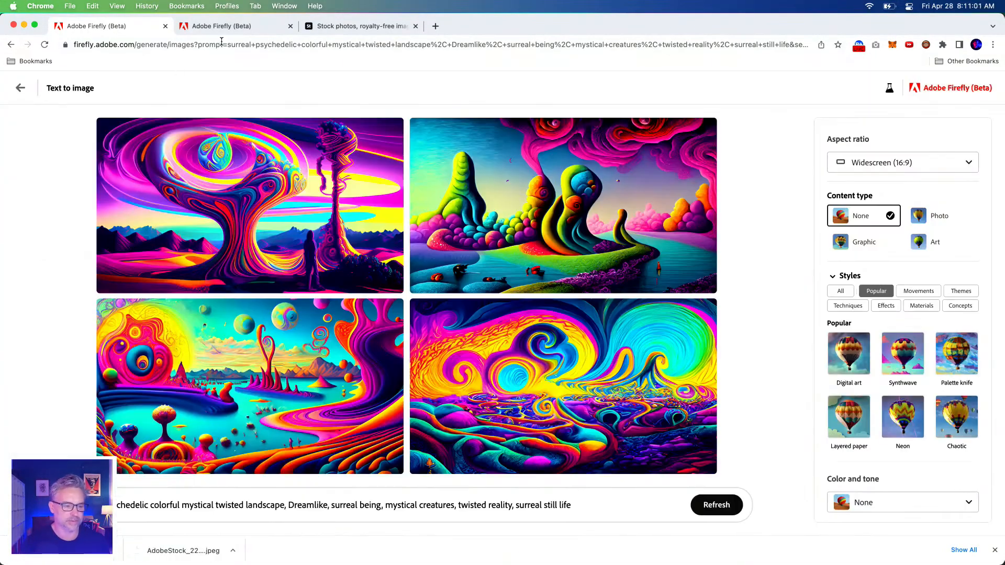
# In the other Firefly tab with the purple snake skin results, return to the Text to image gallery and try the abstract 3D object prompt
pyautogui.click(227, 29)
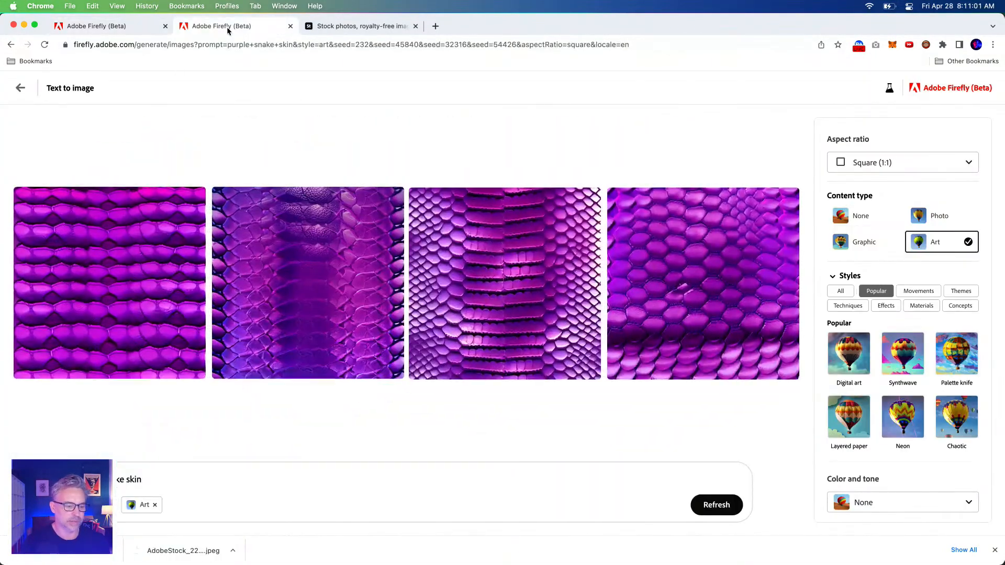
pyautogui.click(21, 88)
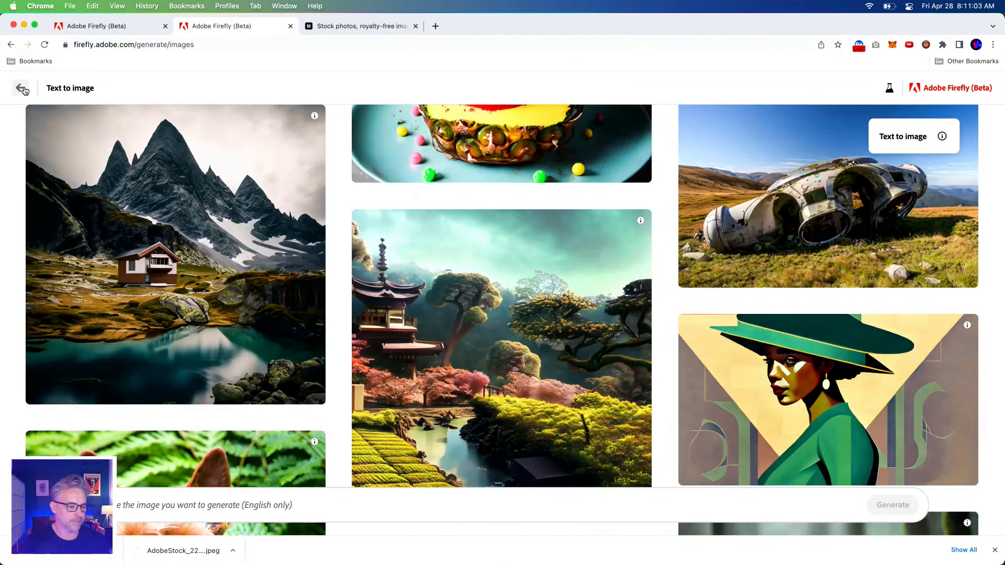
pyautogui.scroll(-15, 336, 250)
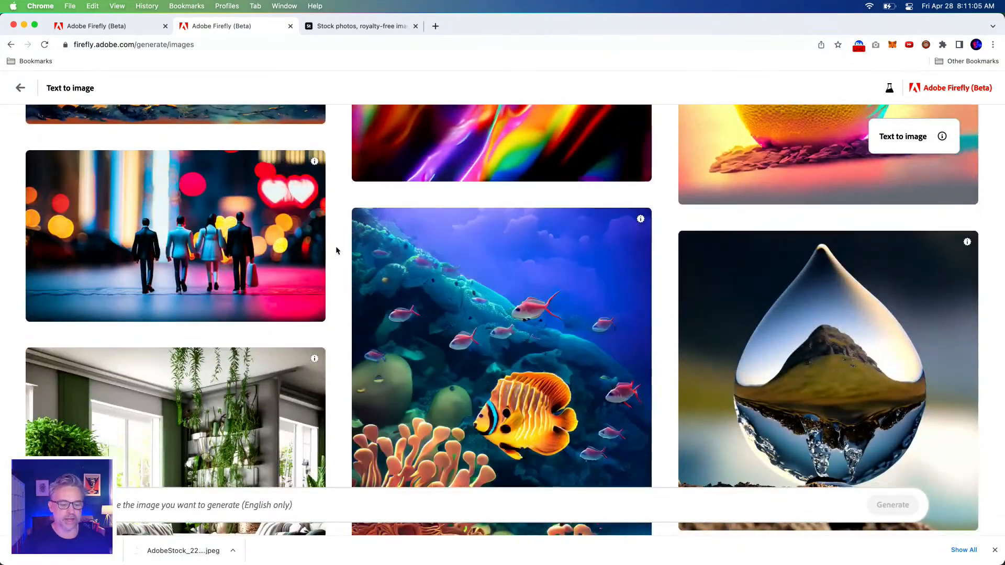
pyautogui.scroll(-20, 337, 252)
pyautogui.scroll(-20, 341, 254)
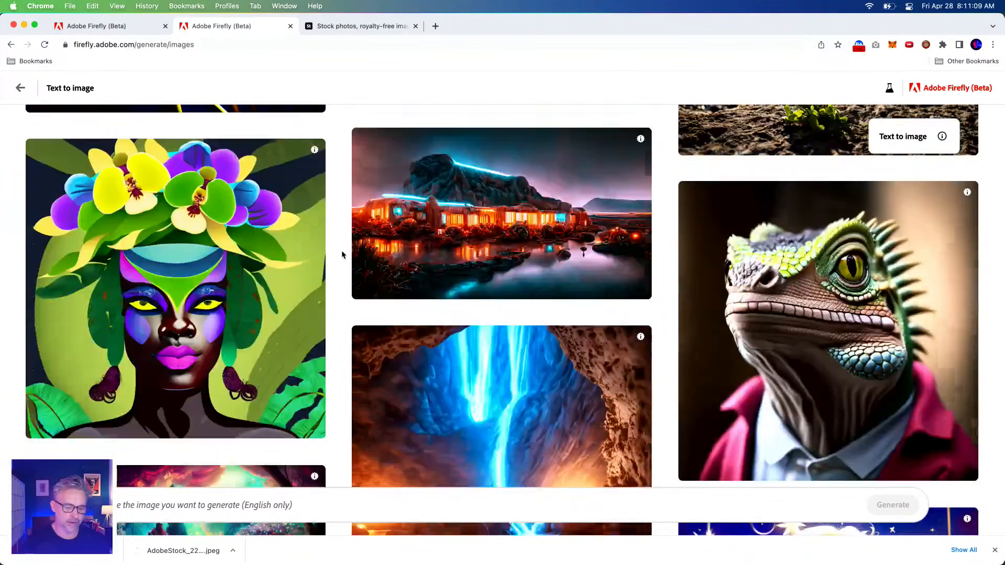
pyautogui.scroll(-10, 341, 255)
pyautogui.scroll(-1, 343, 253)
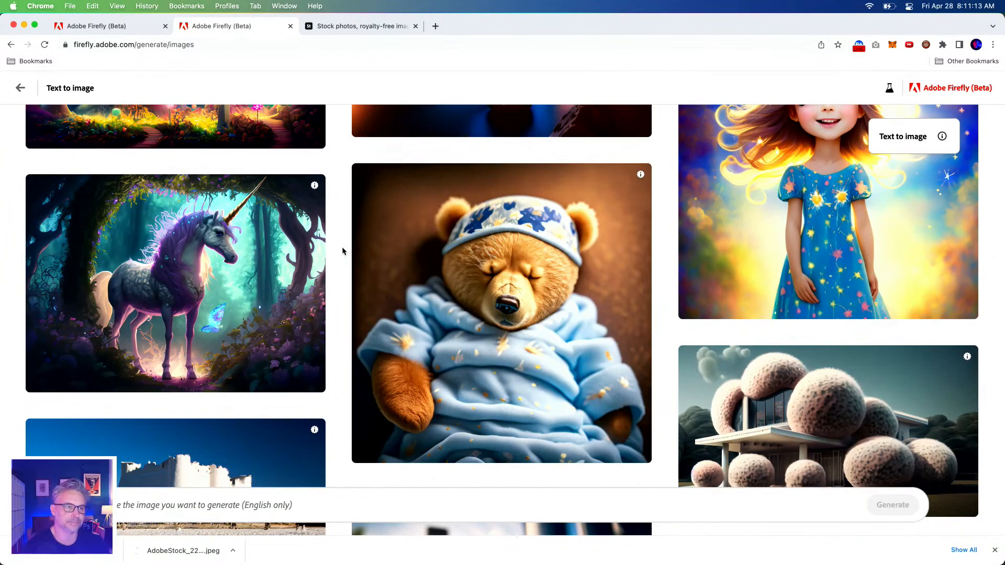
pyautogui.scroll(-10, 342, 251)
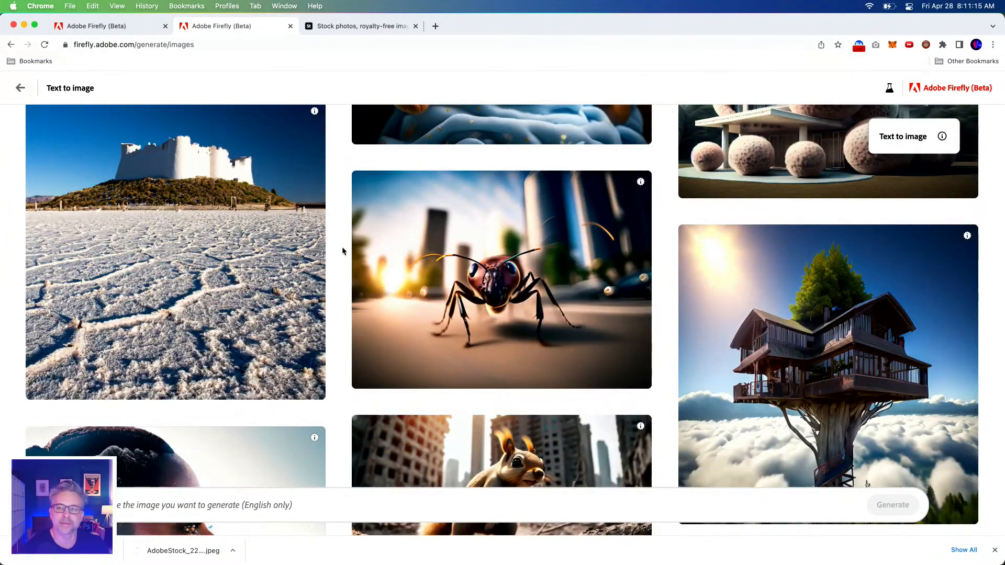
pyautogui.scroll(-15, 343, 251)
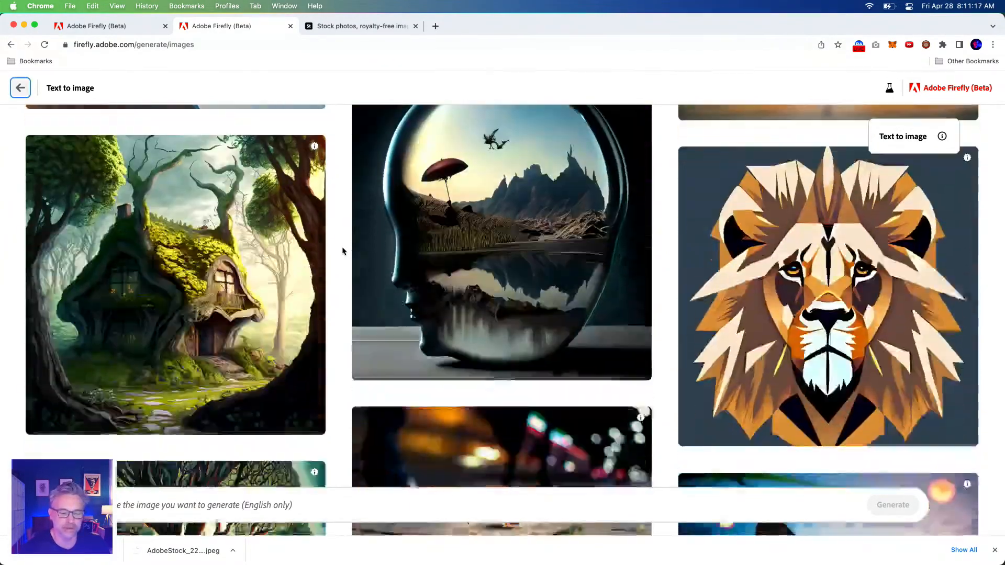
pyautogui.scroll(-20, 342, 250)
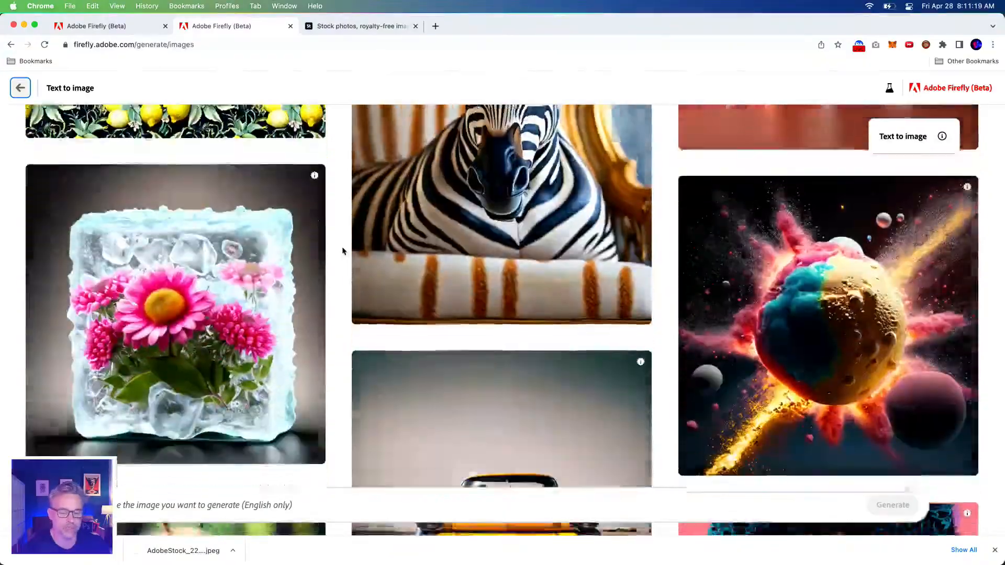
pyautogui.scroll(-20, 343, 251)
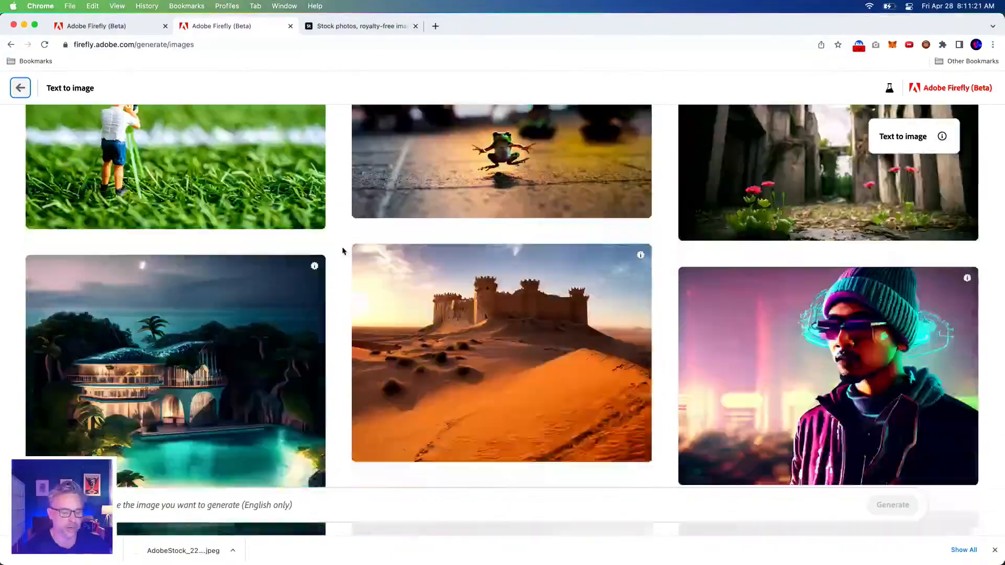
pyautogui.scroll(-20, 343, 251)
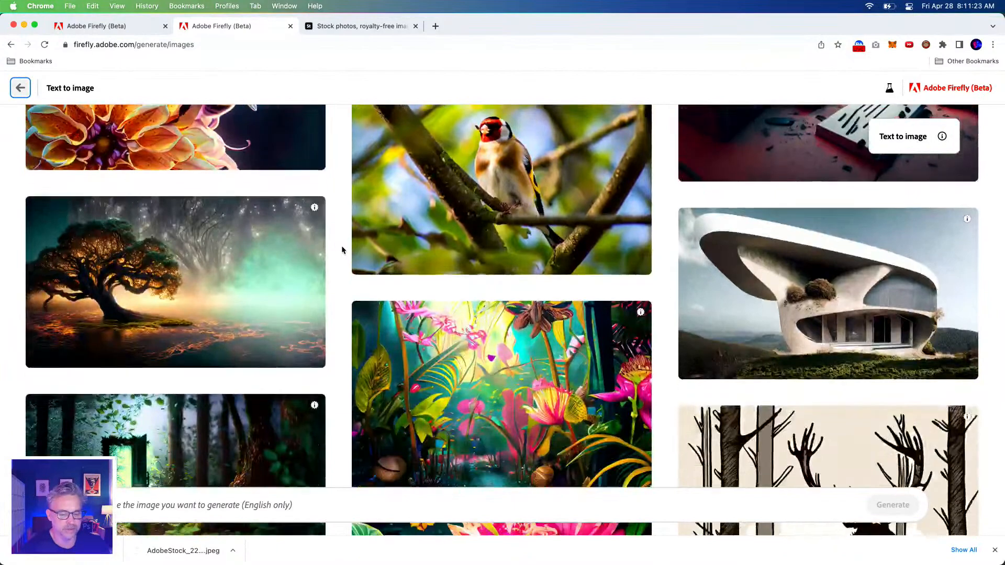
pyautogui.scroll(-5, 342, 248)
pyautogui.moveTo(497, 237)
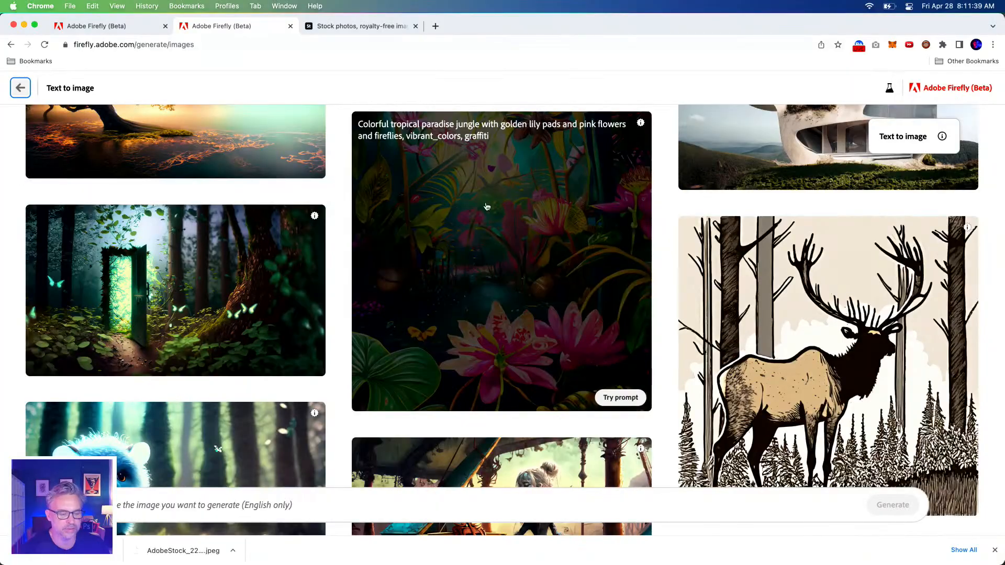
pyautogui.scroll(-5, 423, 211)
pyautogui.scroll(-12, 354, 189)
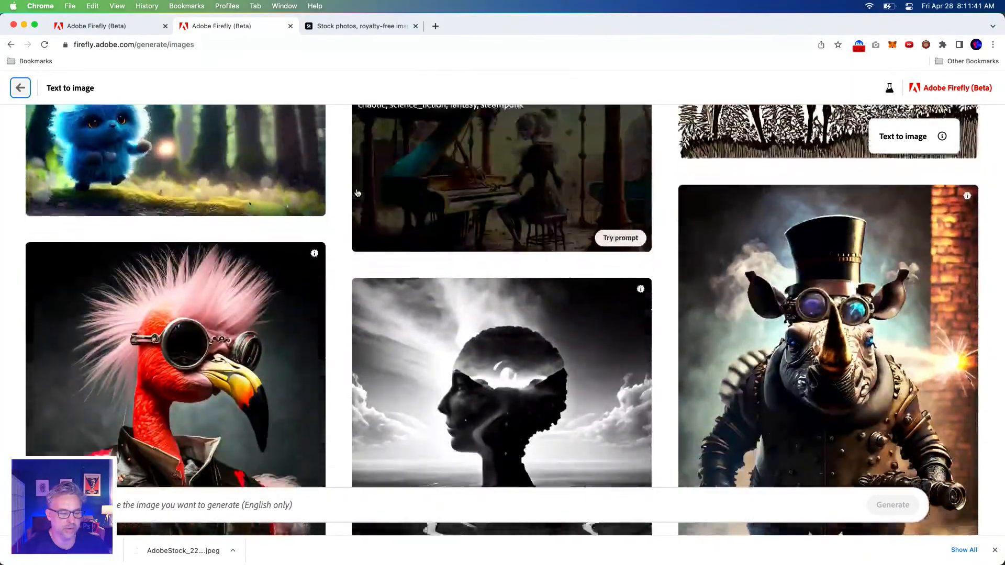
pyautogui.scroll(-15, 357, 192)
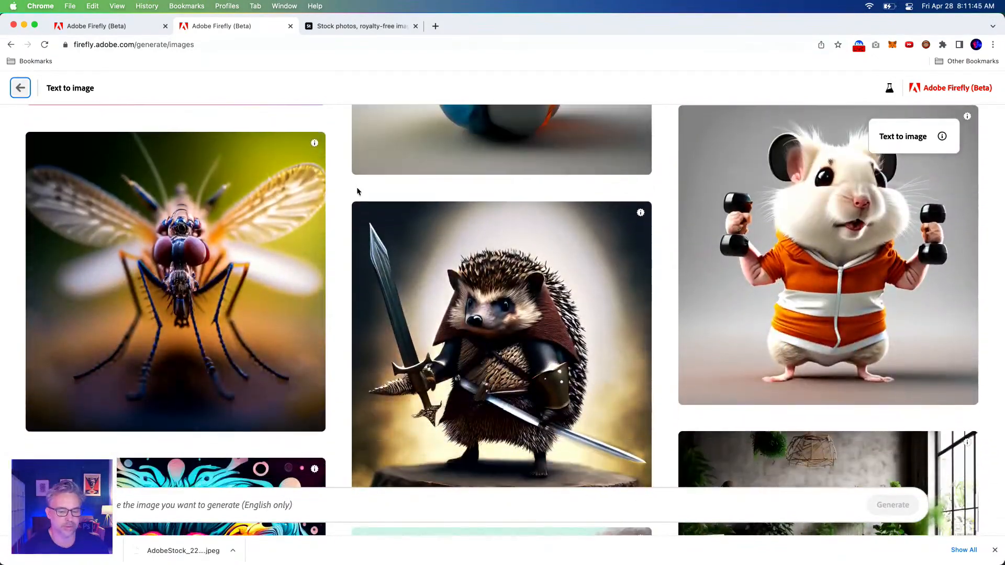
pyautogui.scroll(6, 358, 192)
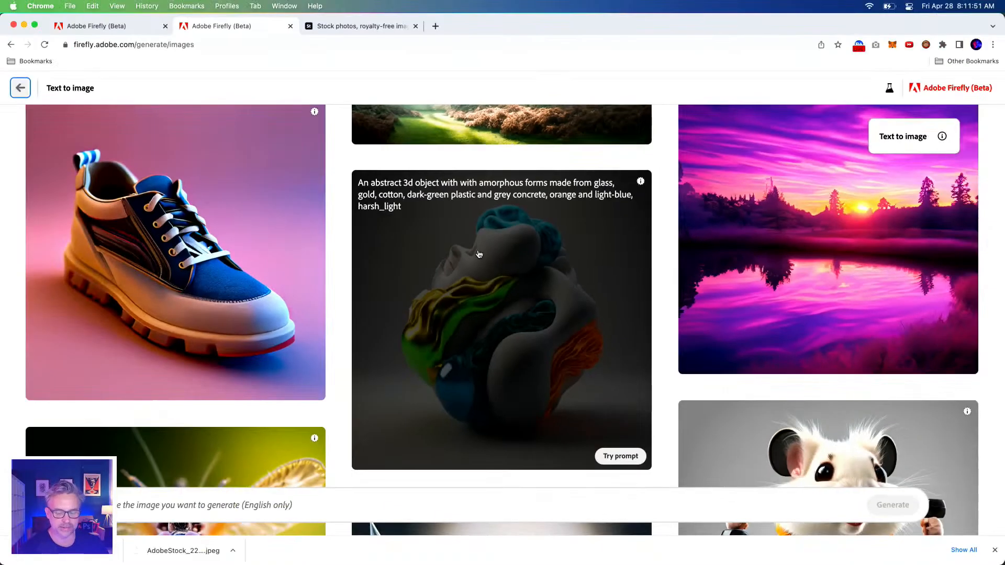
pyautogui.click(471, 262)
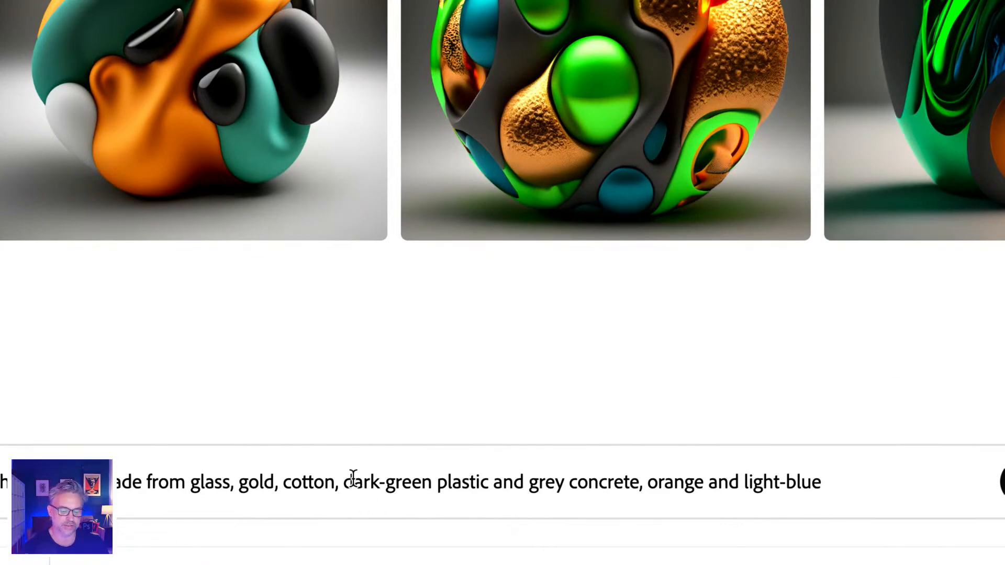
# Change the prompt's materials and colors to "purple plastic and grey concrete, yellow and teal" and generate new images
pyautogui.moveTo(344, 481); pyautogui.dragTo(430, 485)
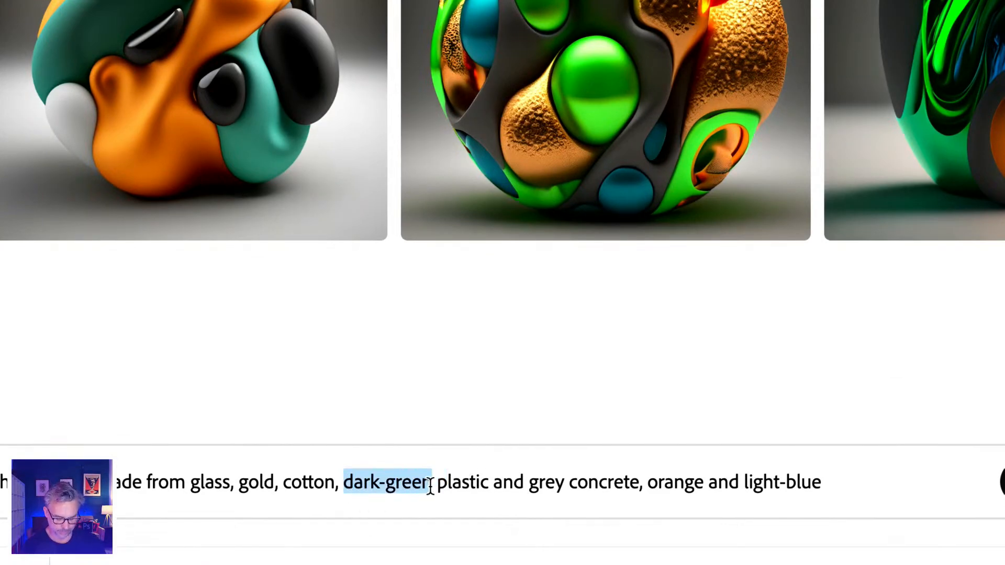
pyautogui.write('purple')
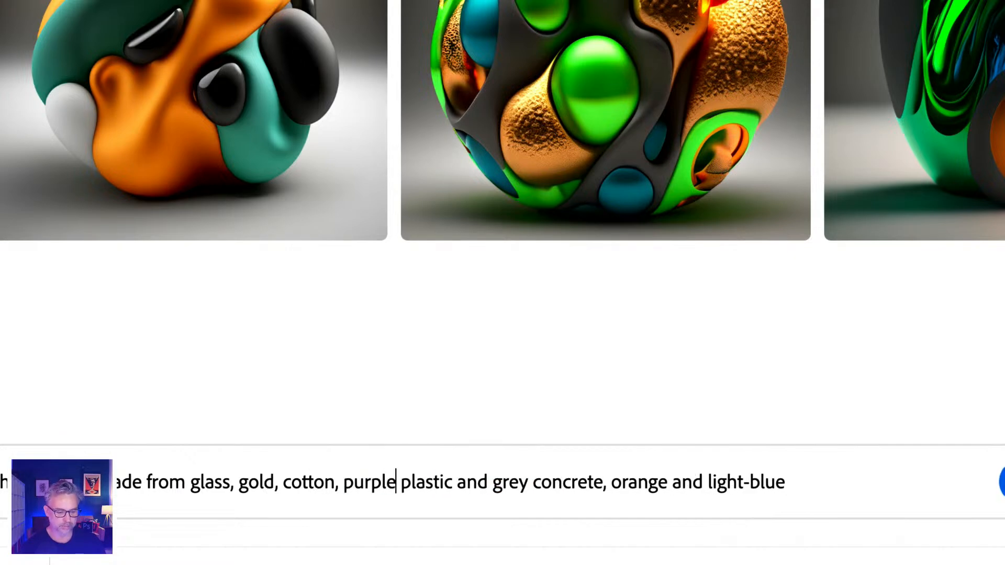
pyautogui.doubleClick(503, 480)
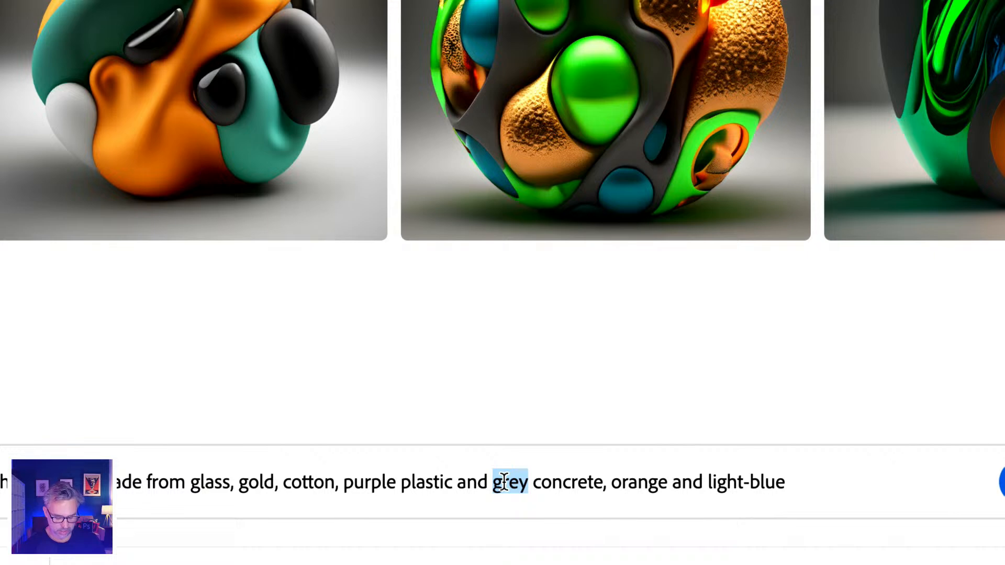
pyautogui.write('teal')
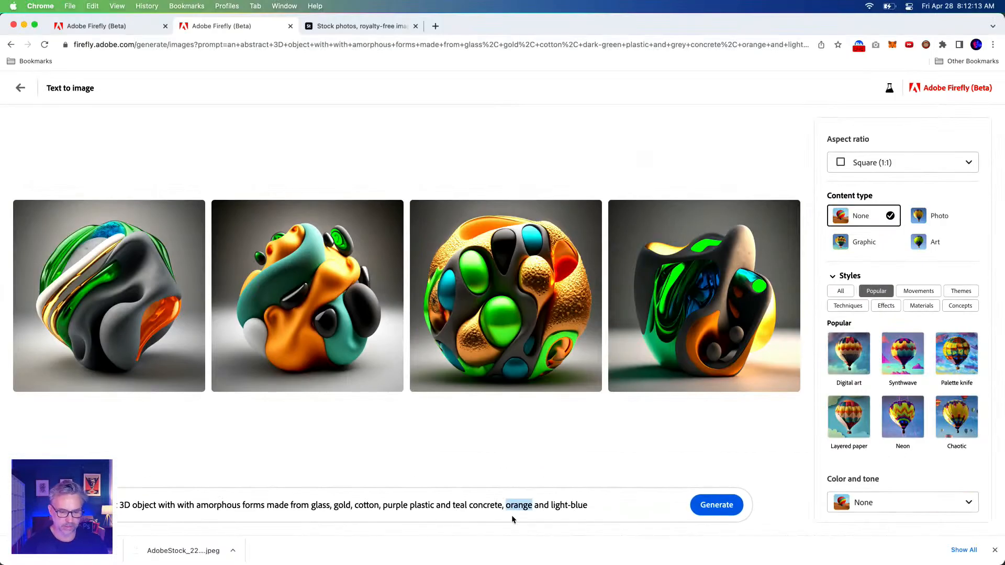
pyautogui.doubleClick(455, 506)
pyautogui.write('grey')
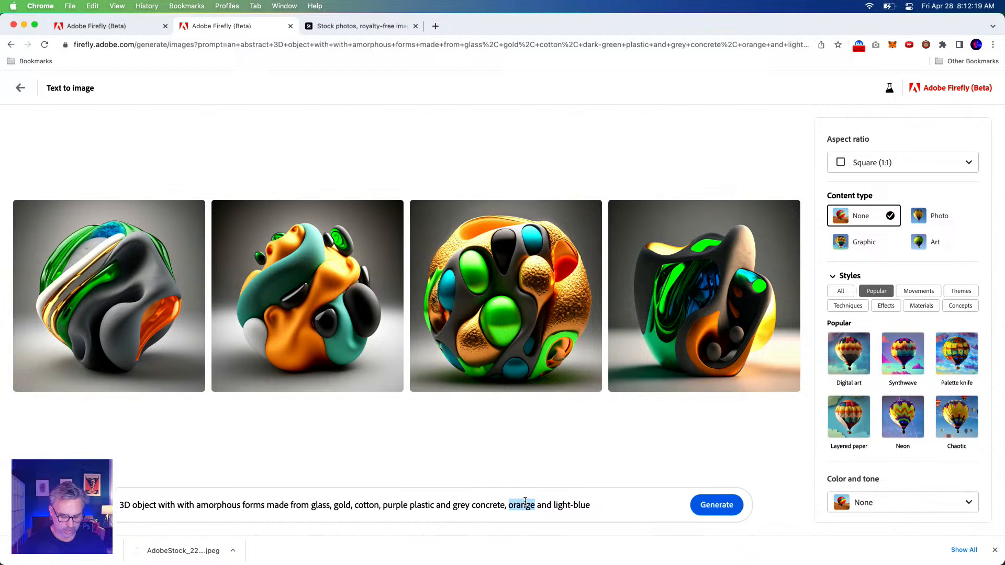
pyautogui.write('yellow')
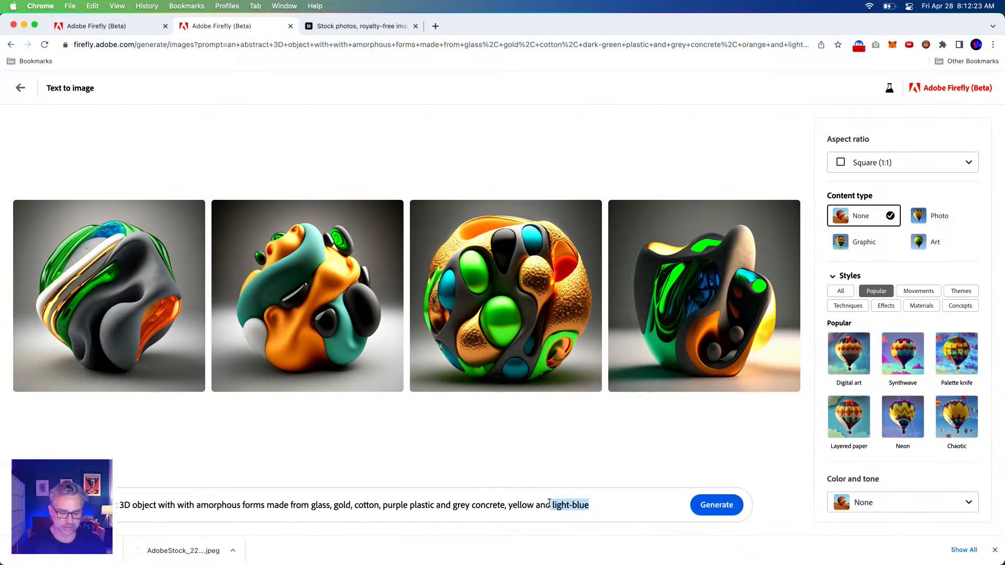
pyautogui.click(708, 506)
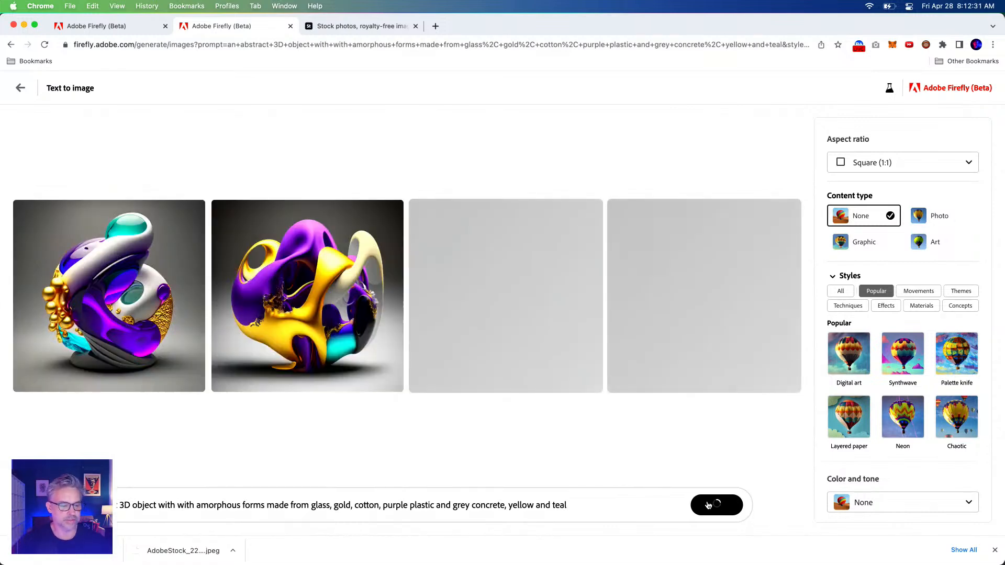
# Preview the first abstract object, download the fourth one with Content Credentials, and close the enlarged view
pyautogui.moveTo(233, 327)
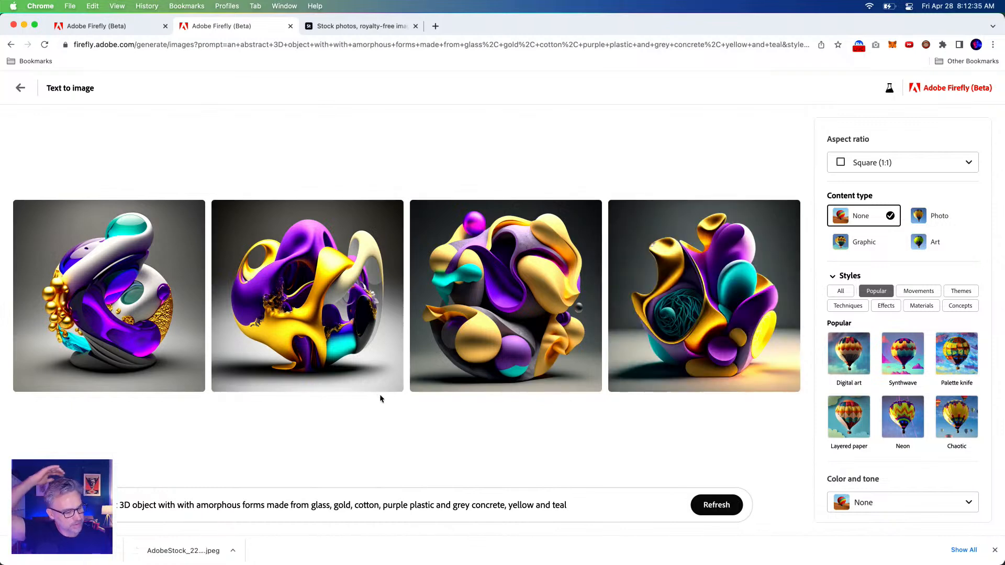
pyautogui.click(136, 273)
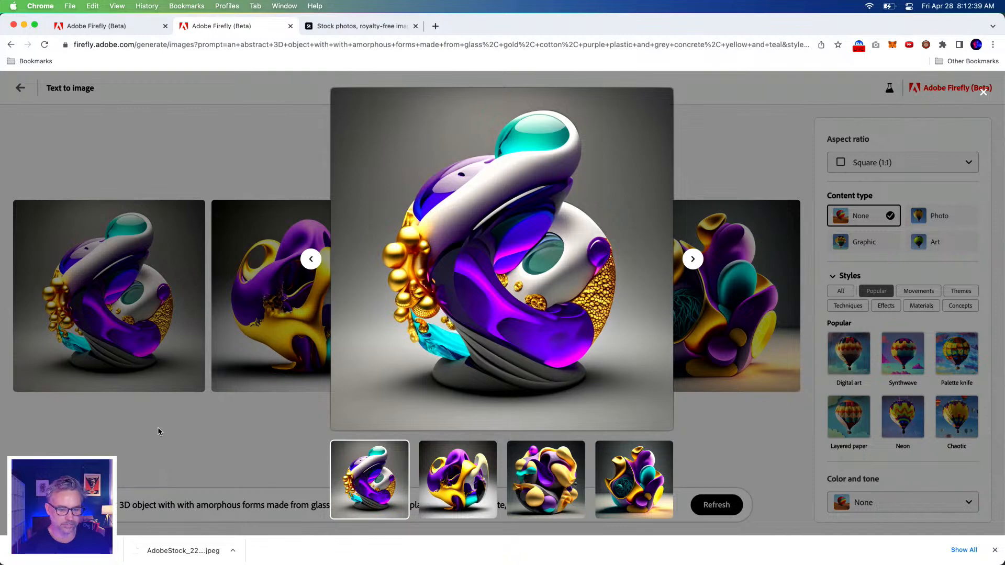
pyautogui.moveTo(652, 135)
pyautogui.press('Escape')
pyautogui.click(704, 293)
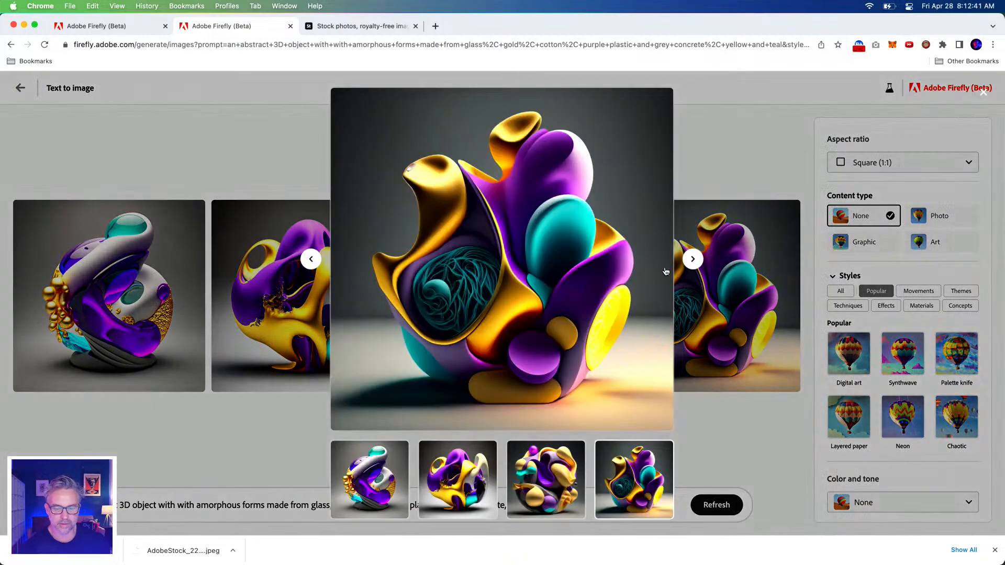
pyautogui.click(661, 99)
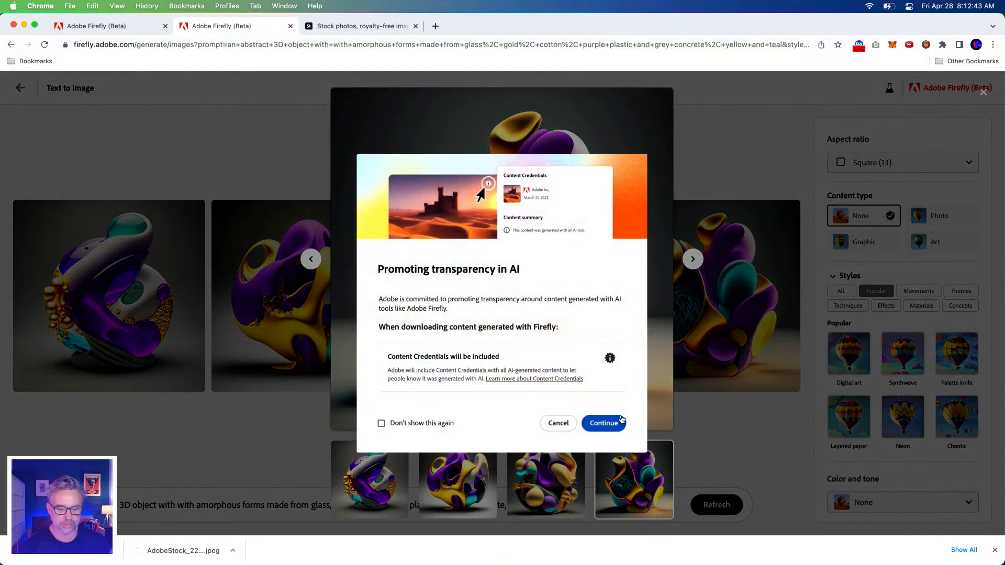
pyautogui.click(603, 421)
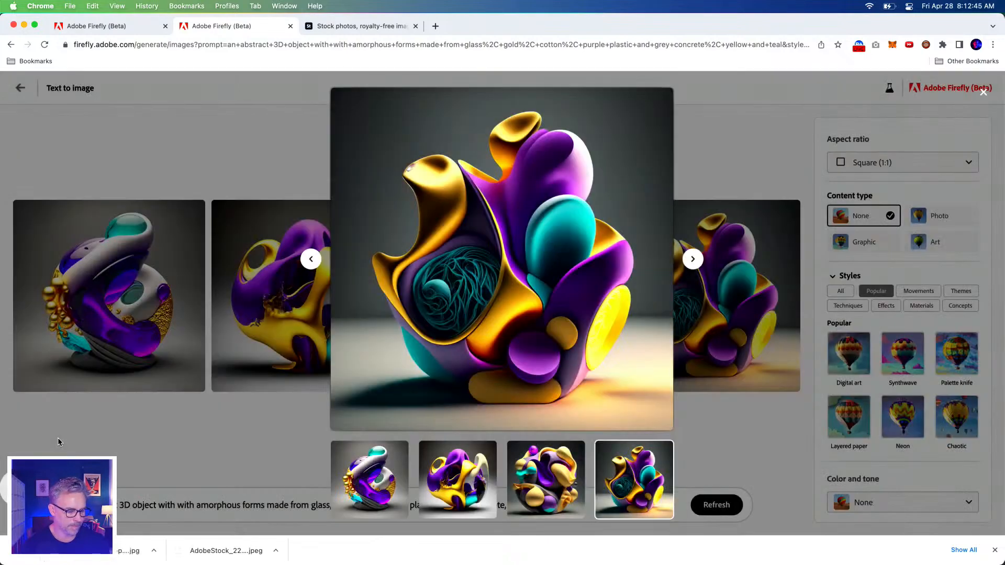
pyautogui.click(59, 442)
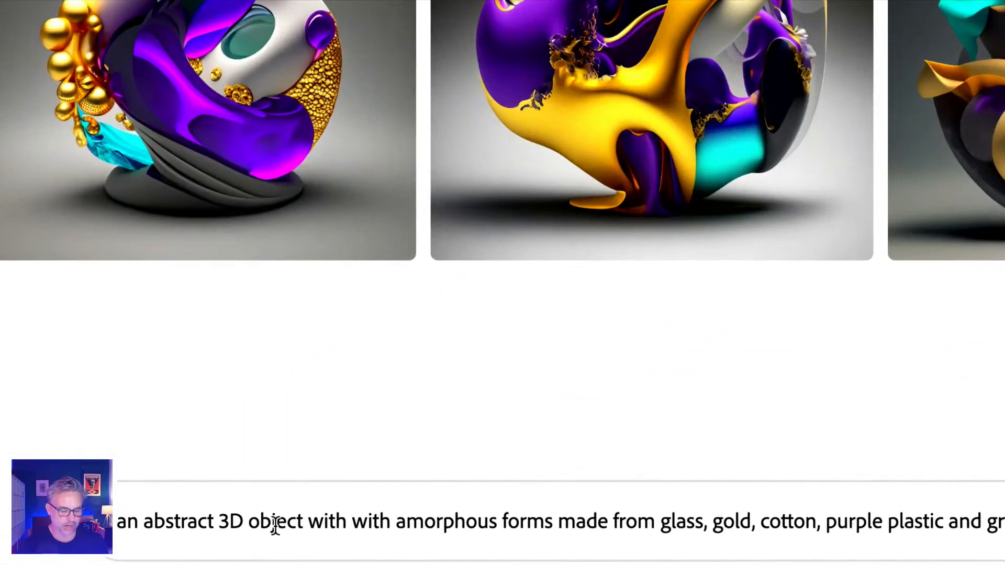
# Replace "object" with "landscape" in the abstract 3D prompt and generate new images
pyautogui.doubleClick(143, 506)
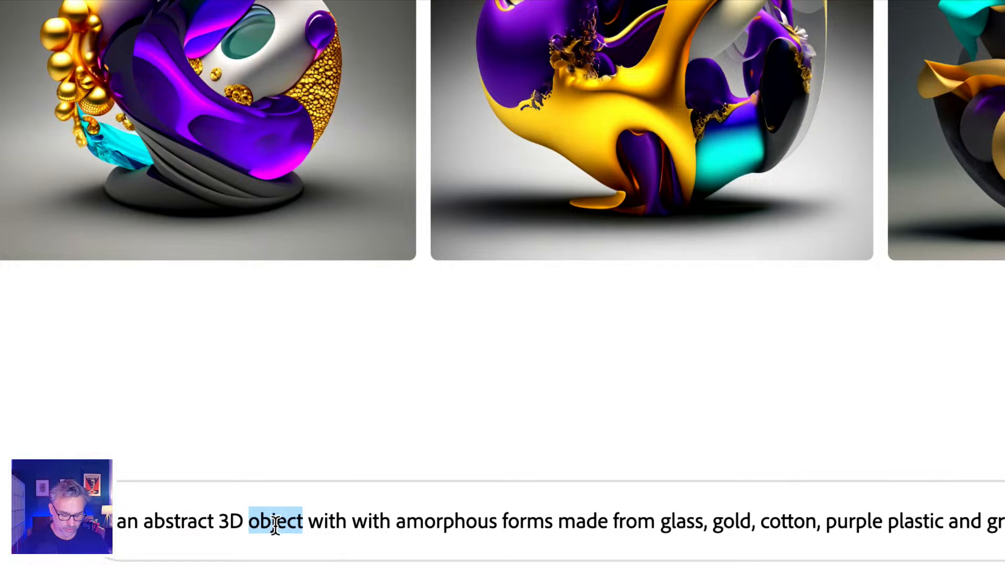
pyautogui.write('landscape')
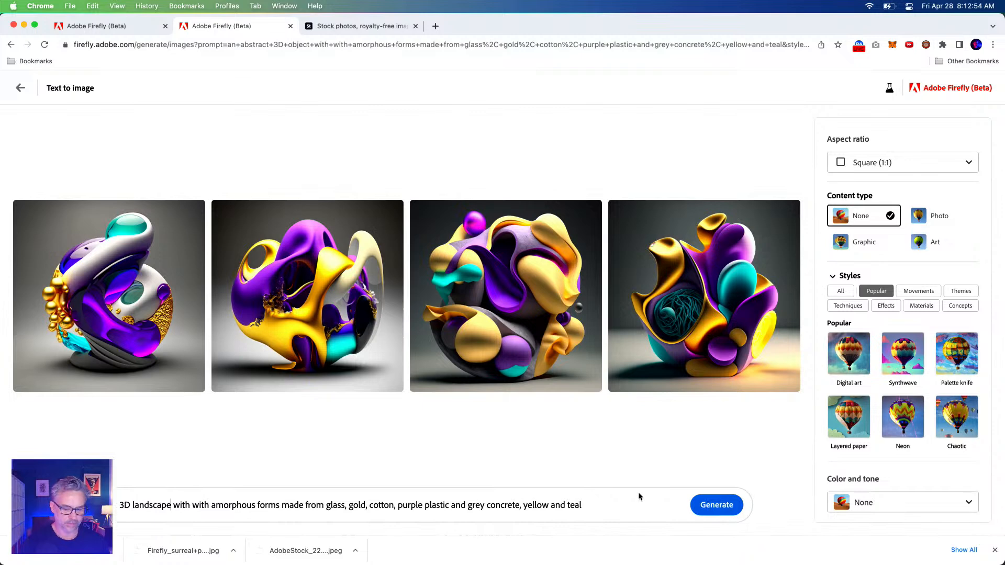
pyautogui.click(704, 503)
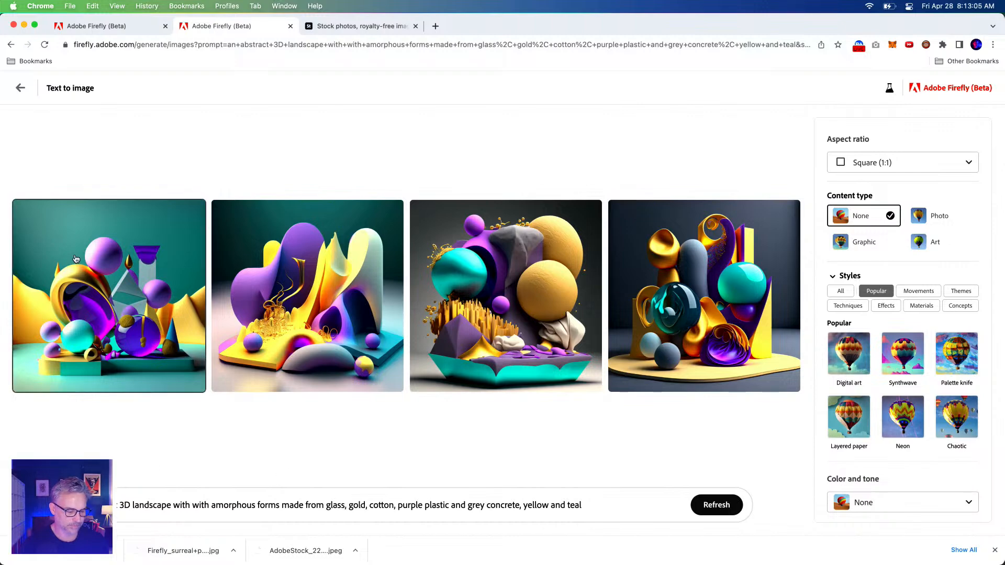
# Preview the generated square landscapes, download the third one with Content Credentials, and close the enlarged view
pyautogui.click(93, 272)
pyautogui.press('Right')
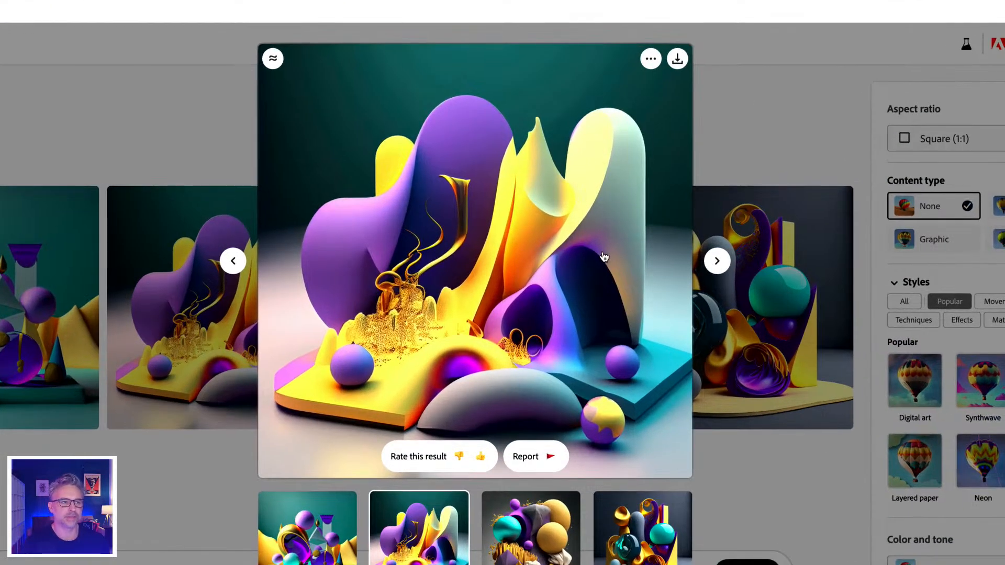
pyautogui.press('Right')
pyautogui.press('Right')
pyautogui.press('Left')
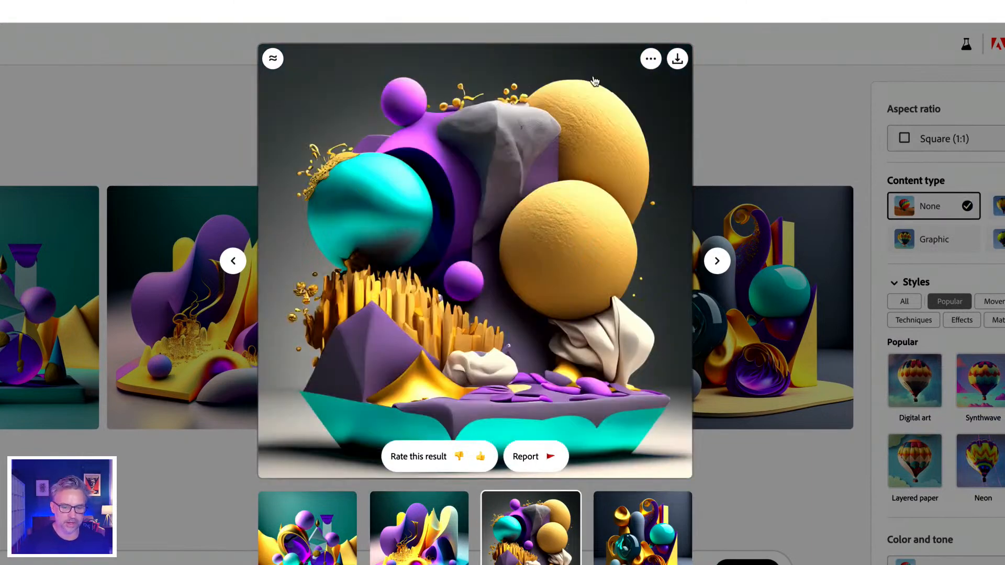
pyautogui.click(677, 59)
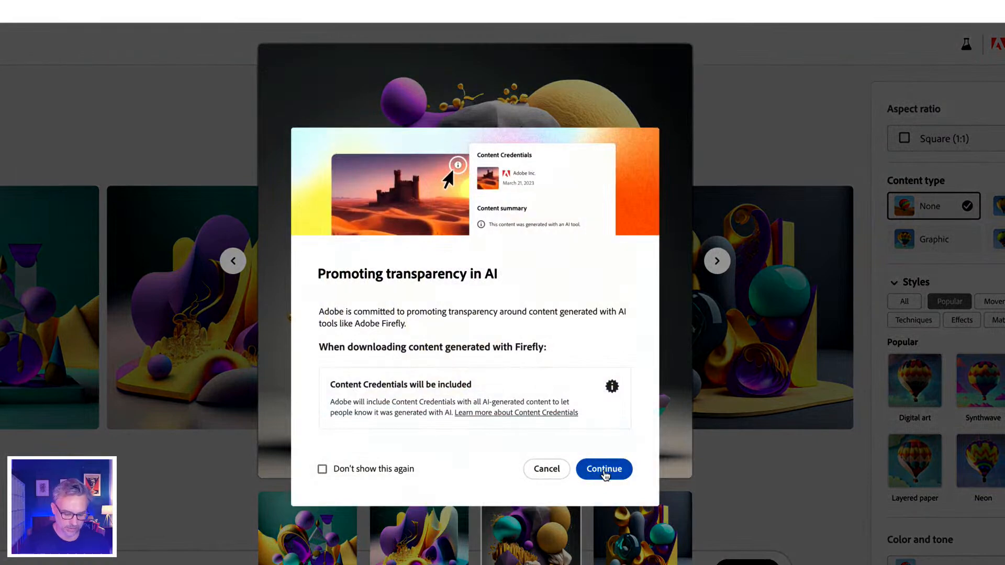
pyautogui.click(604, 469)
pyautogui.click(751, 488)
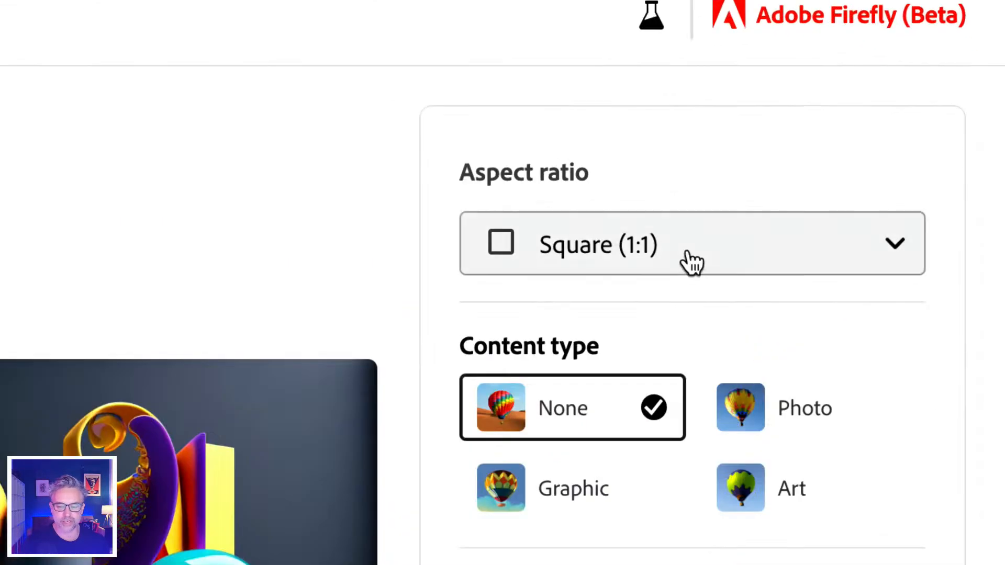
# Set the aspect ratio to Widescreen (16:9) and add the Synthwave style to the landscape prompt
pyautogui.click(687, 256)
pyautogui.click(575, 517)
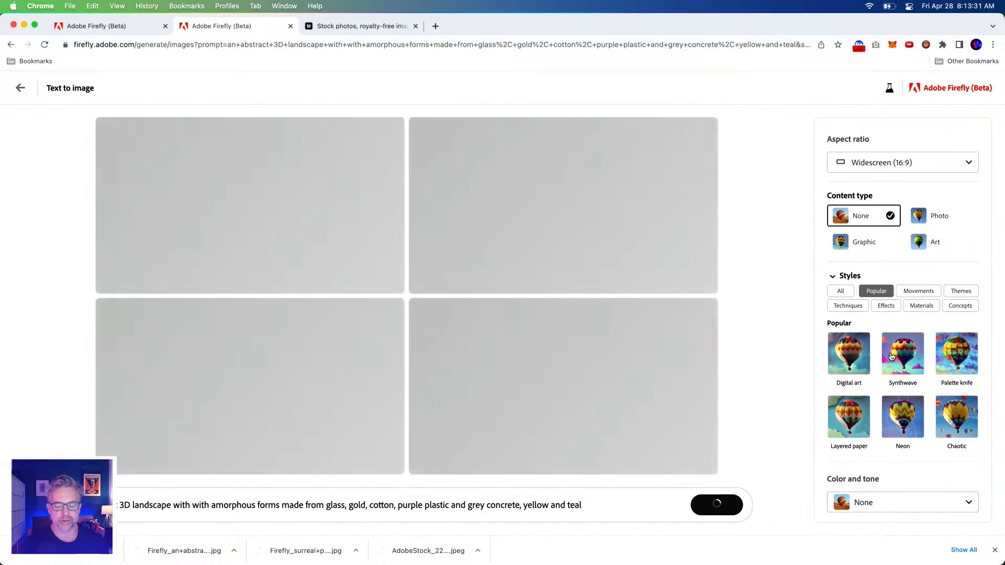
pyautogui.click(891, 357)
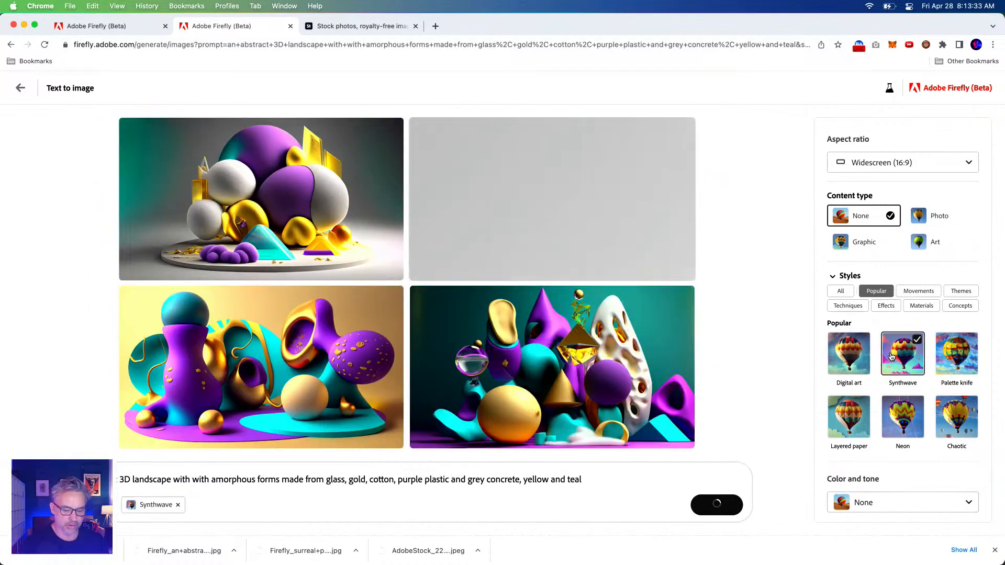
pyautogui.scroll(-2, 891, 357)
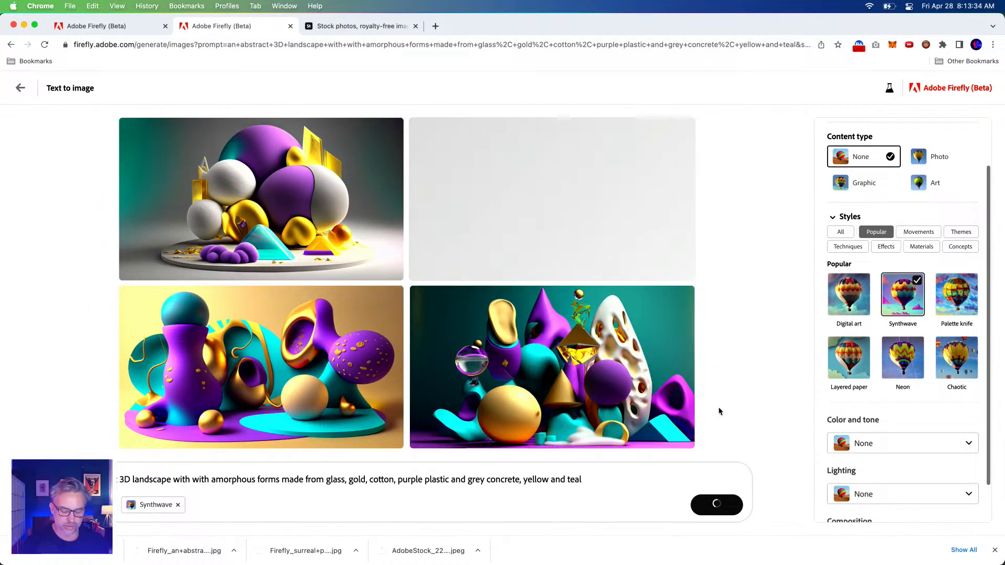
# Insert "large" before "landscape" and "mountains, trees," before "amorphous forms" in the prompt, and generate new images
pyautogui.click(132, 479)
pyautogui.write('large')
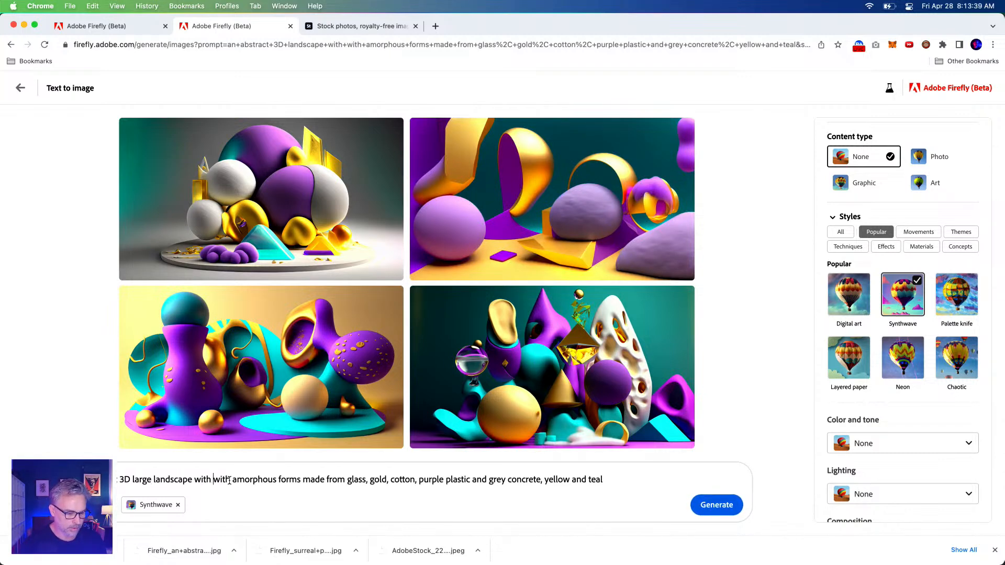
pyautogui.write(' landscape with with mountai')
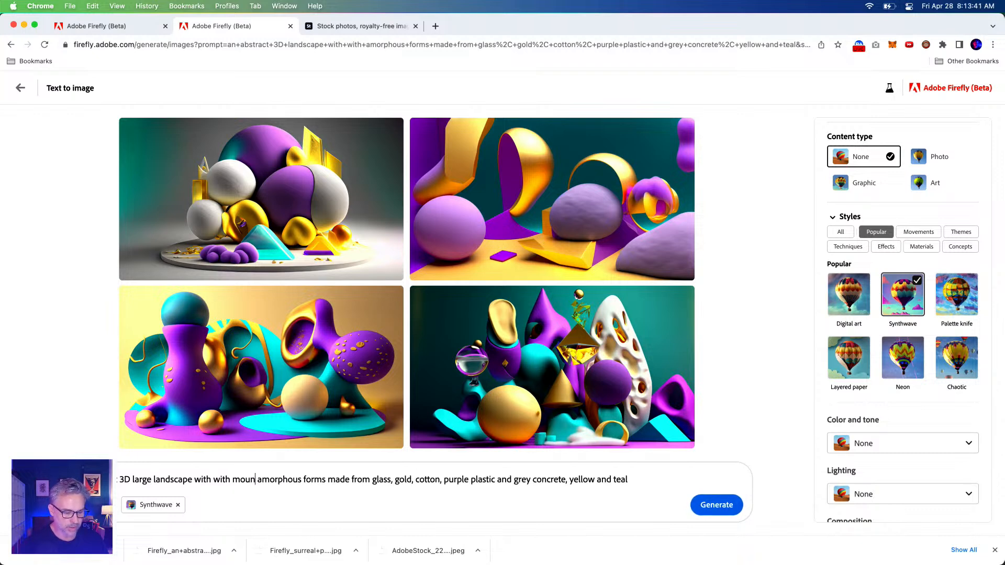
pyautogui.write('ns')
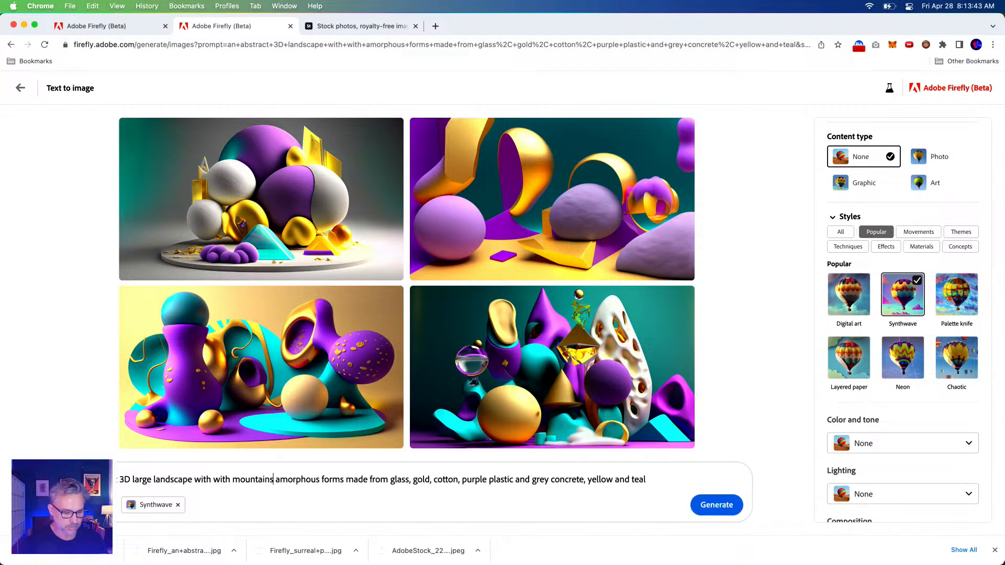
pyautogui.write(', trees,')
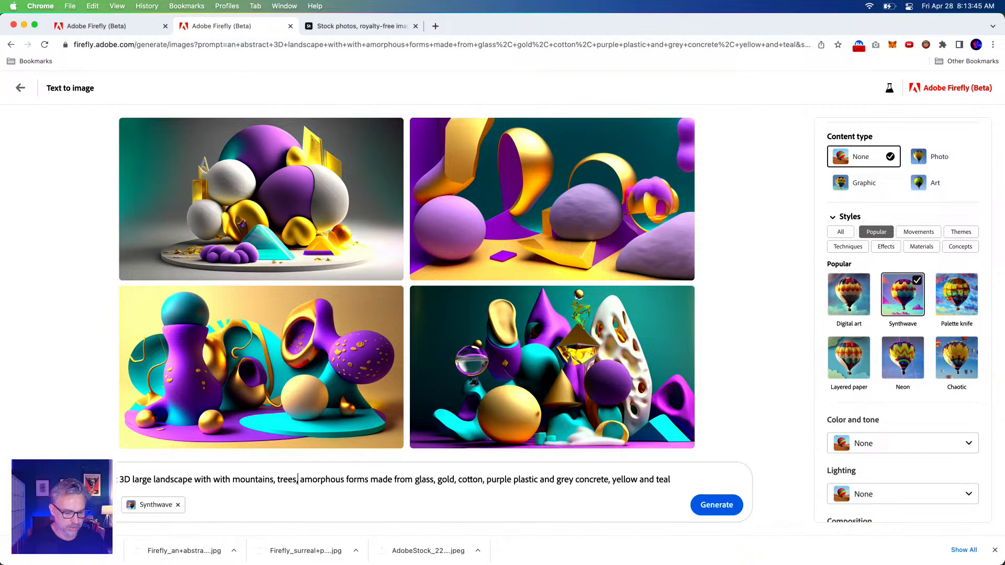
pyautogui.click(716, 505)
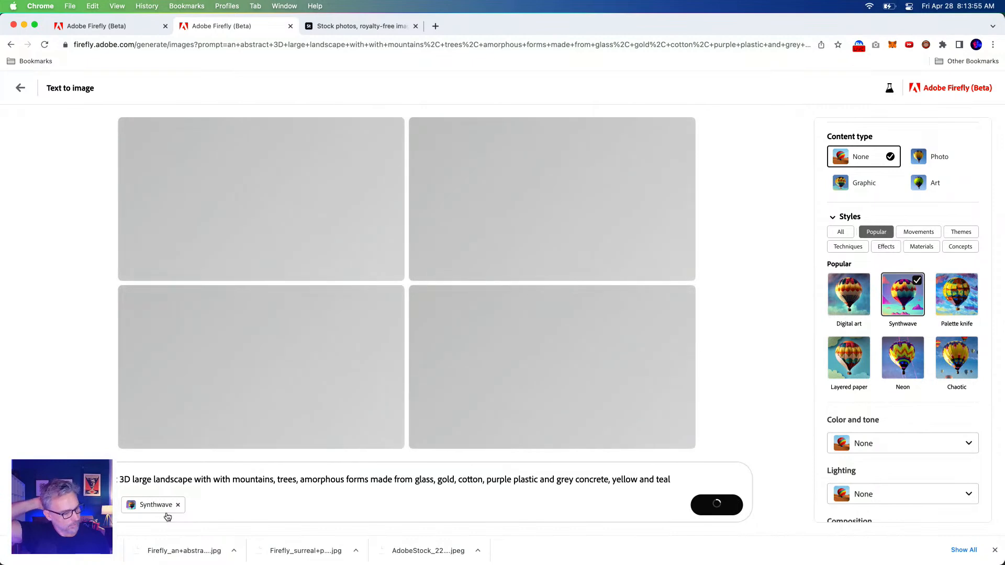
pyautogui.scroll(-1, 934, 311)
pyautogui.scroll(1, 933, 309)
pyautogui.scroll(1, 931, 306)
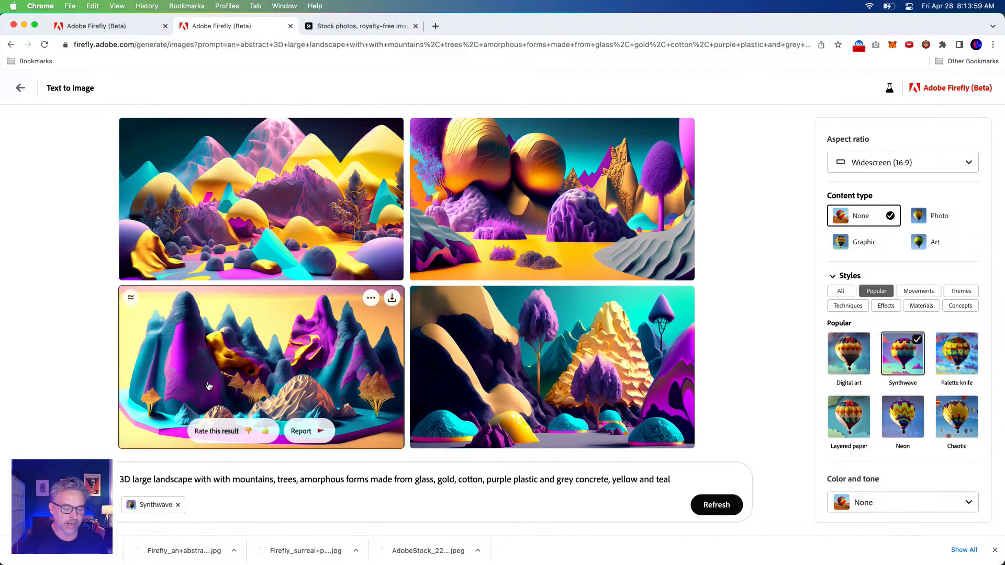
# Download the first and fourth mountain-and-tree landscapes with Content Credentials
pyautogui.click(295, 203)
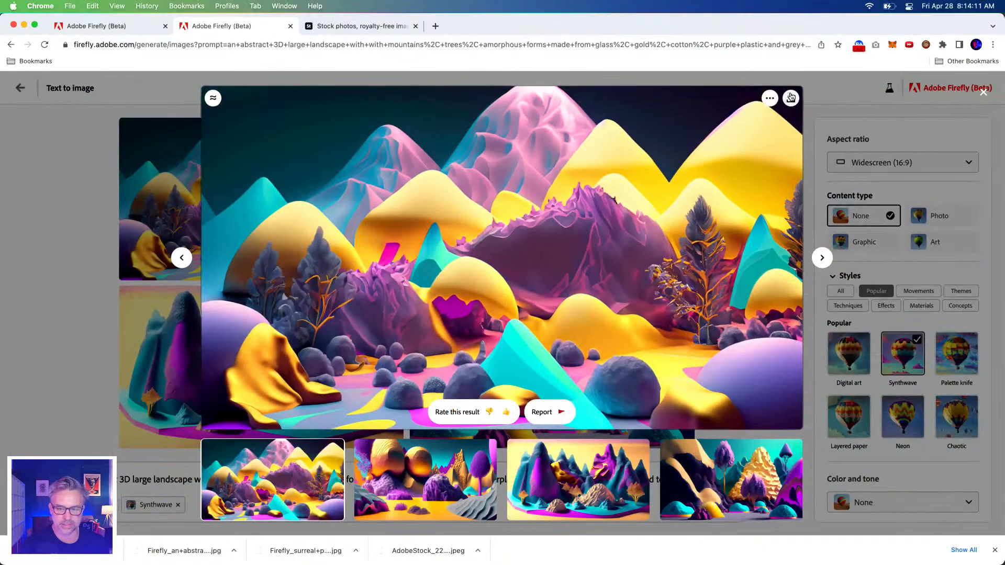
pyautogui.click(875, 58)
pyautogui.click(603, 423)
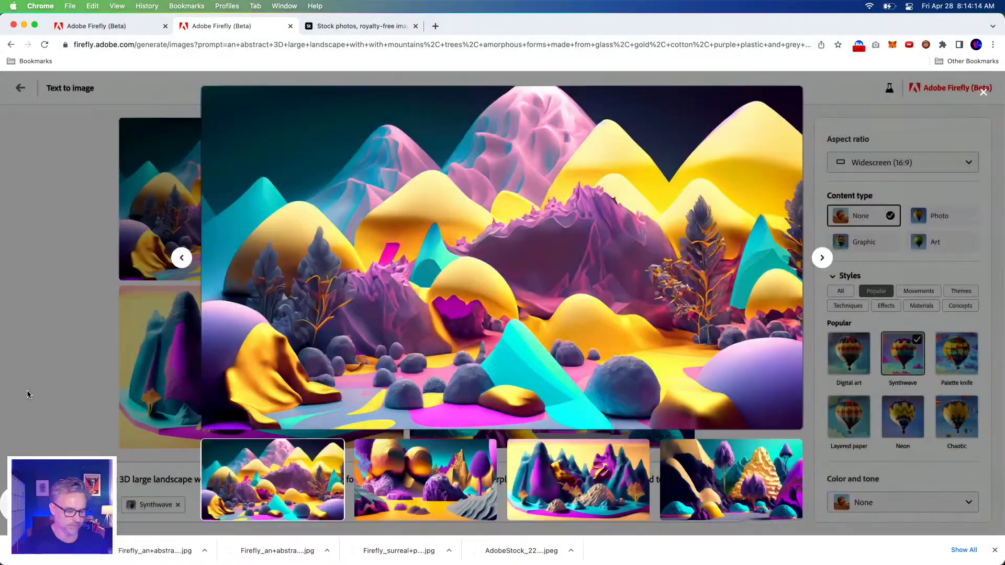
pyautogui.click(27, 394)
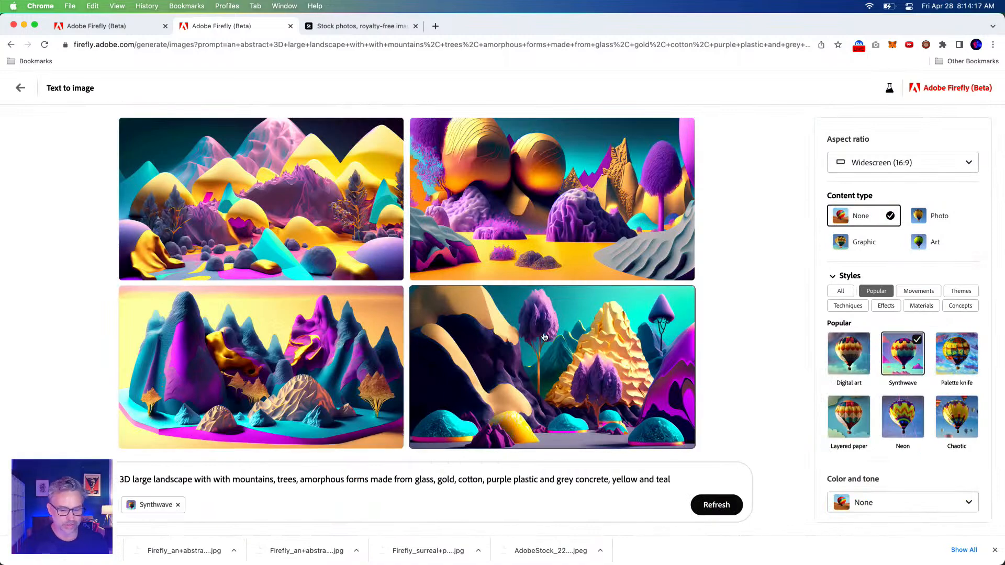
pyautogui.click(682, 298)
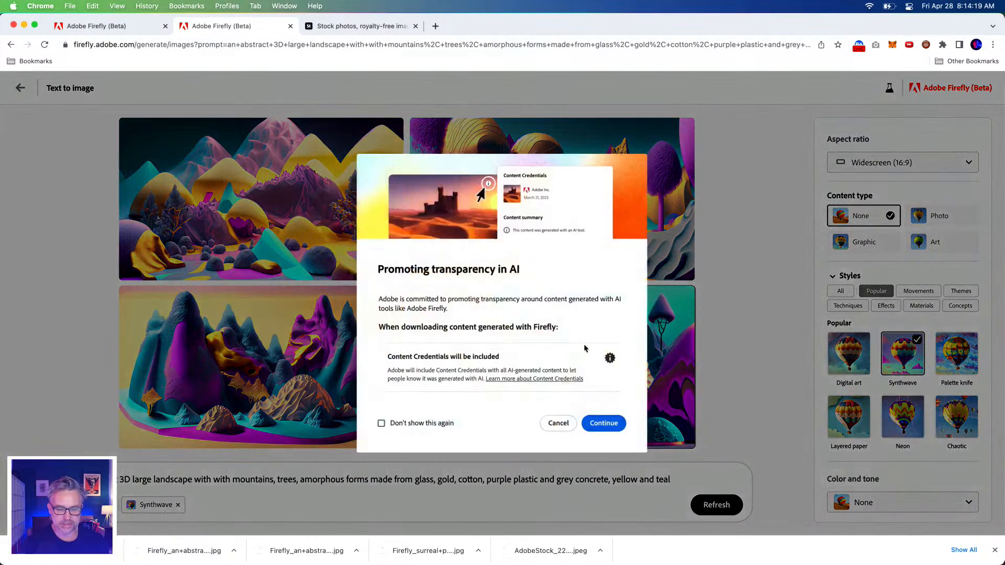
pyautogui.click(603, 422)
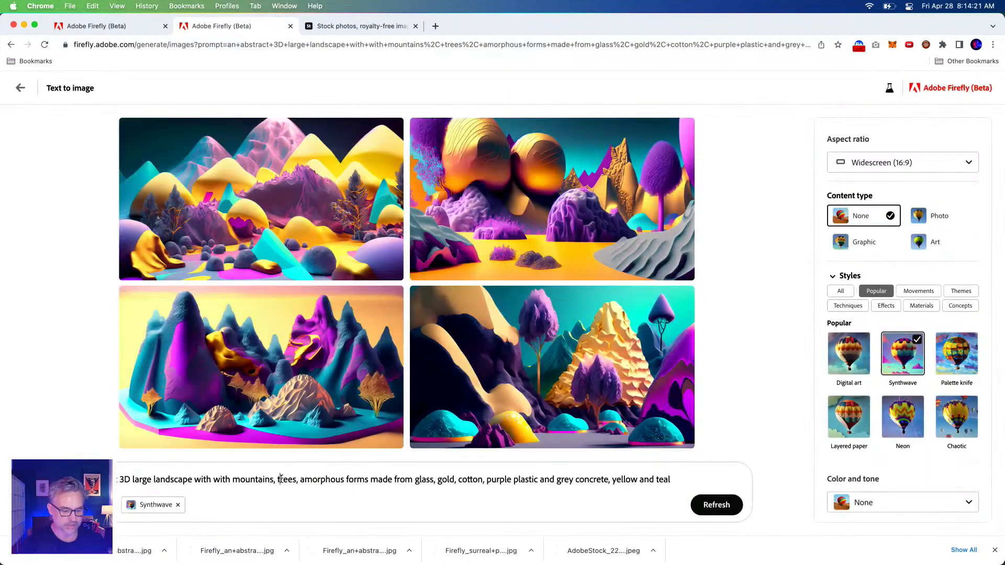
# Remove "trees," from the landscape prompt and generate new images
pyautogui.doubleClick(284, 480)
pyautogui.press('BackSpace')
pyautogui.press('BackSpace')
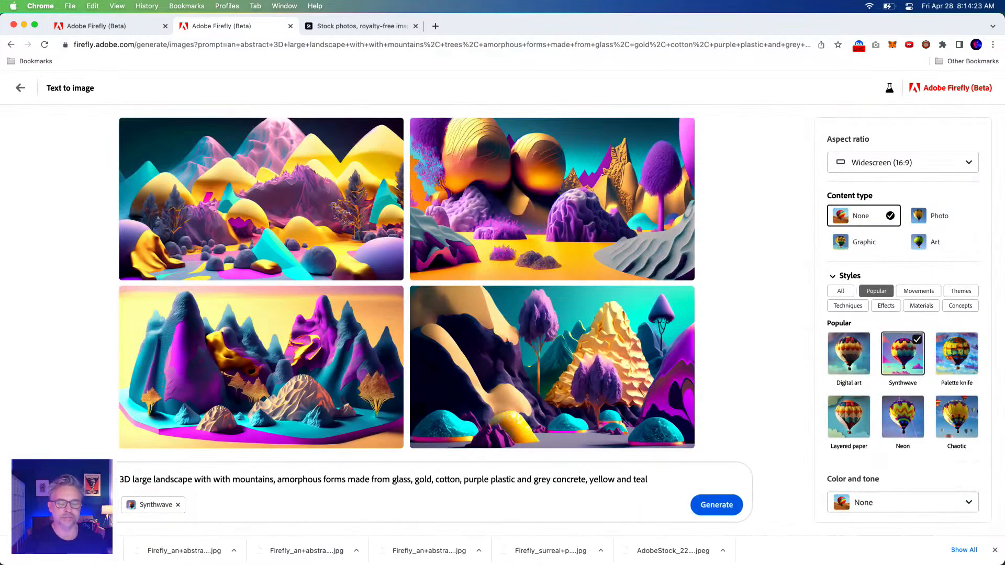
pyautogui.click(715, 503)
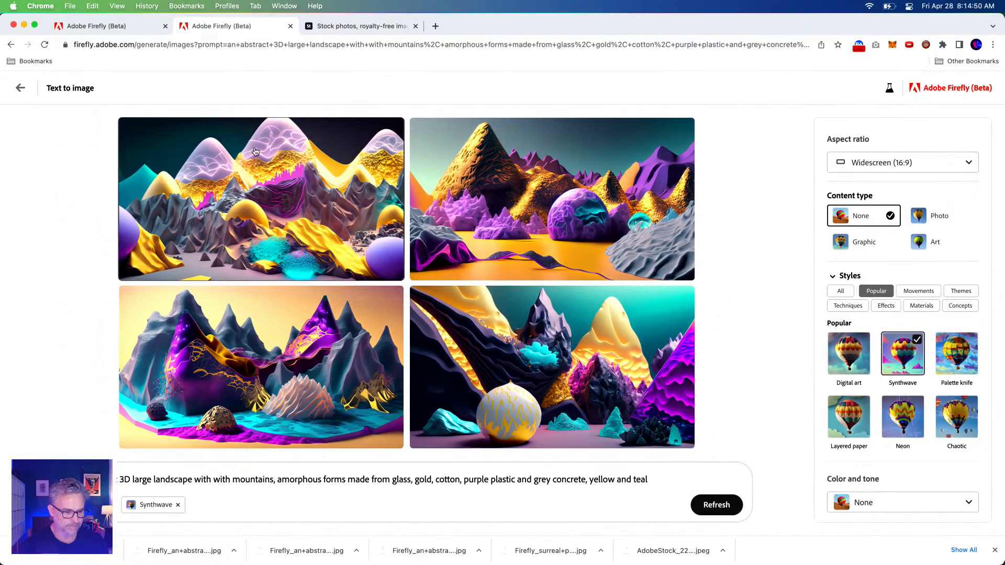
# Download the first of the treeless mountain landscapes with Content Credentials
pyautogui.moveTo(380, 72)
pyautogui.click(391, 131)
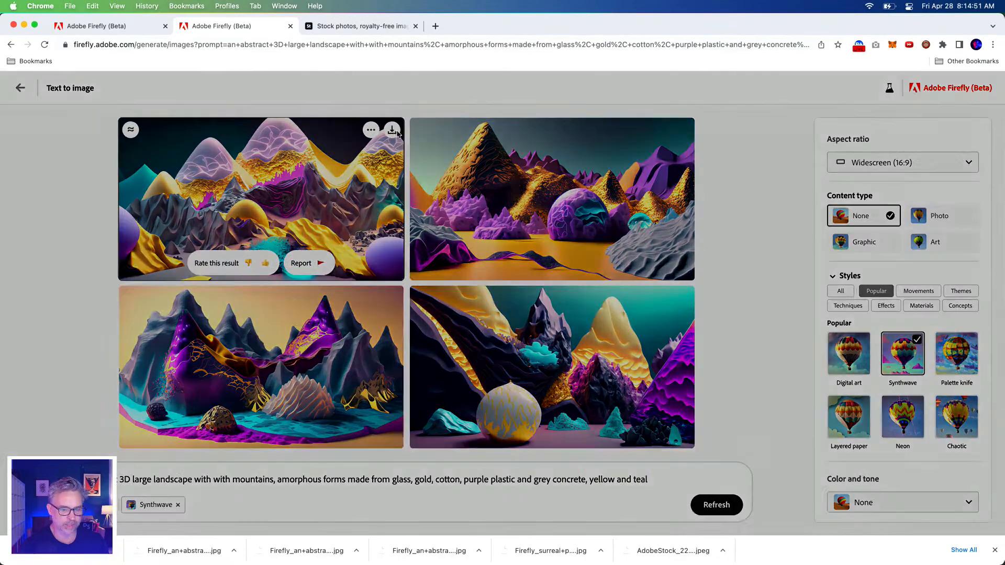
pyautogui.click(603, 423)
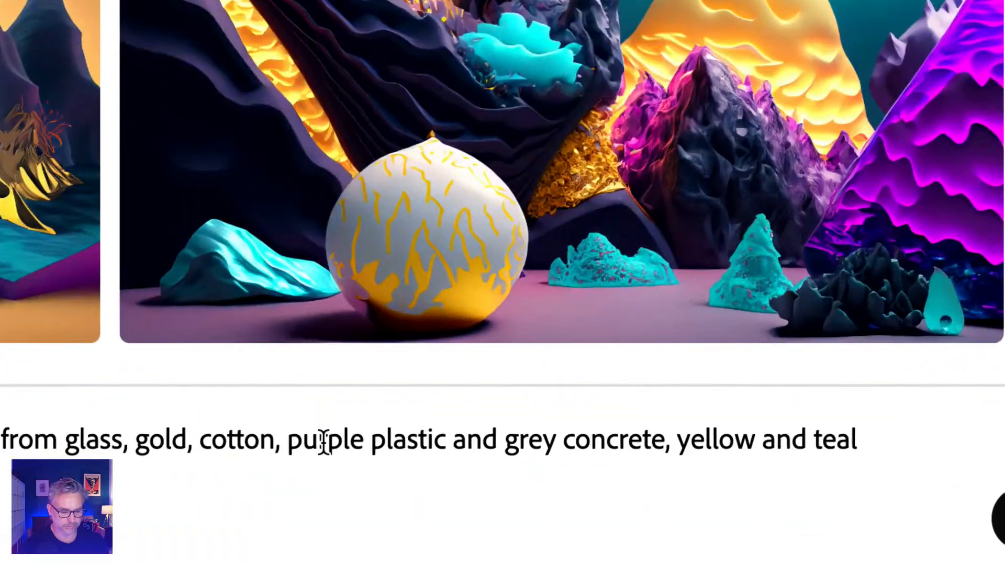
# Replace "purple" with "hot pink" before "plastic" in the landscape prompt and generate new images
pyautogui.doubleClick(325, 442)
pyautogui.write('hot p')
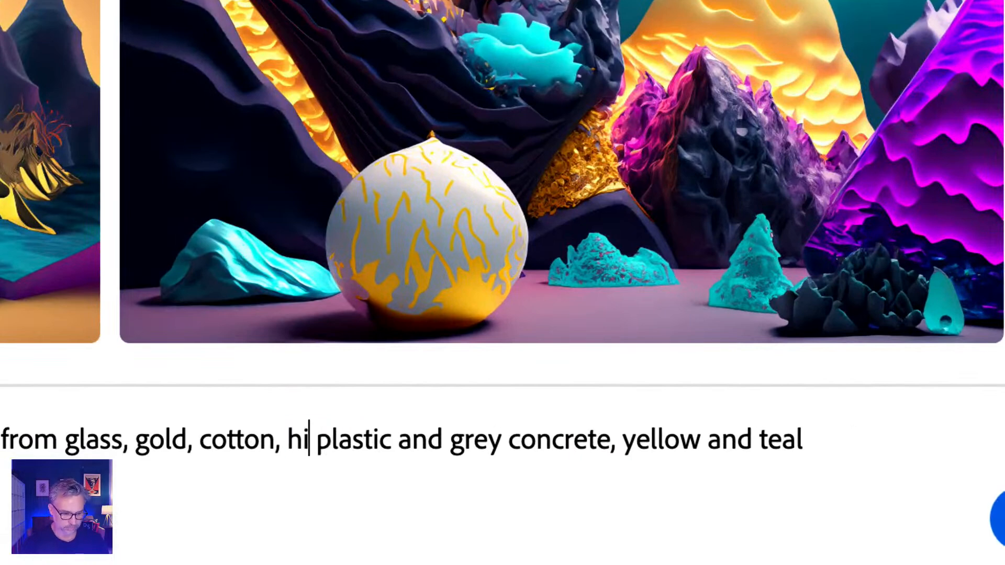
pyautogui.write('ink')
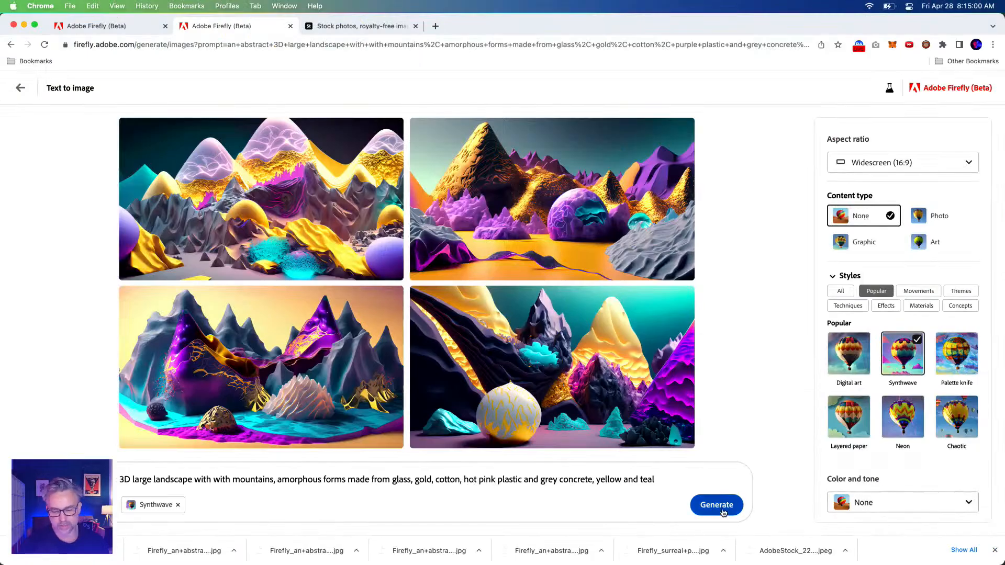
pyautogui.click(998, 518)
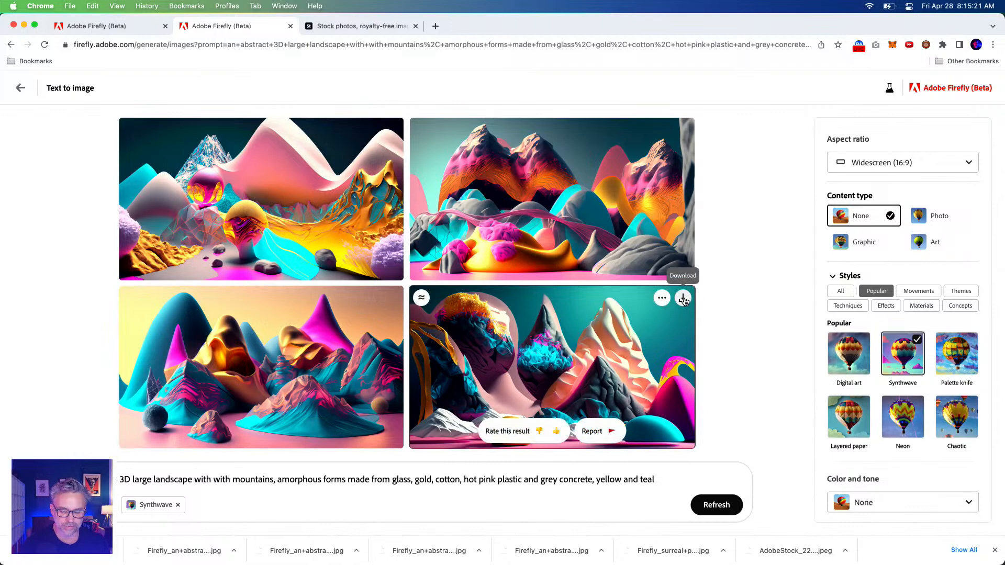
# Download the fourth and third hot pink landscapes with Content Credentials
pyautogui.click(682, 298)
pyautogui.click(600, 423)
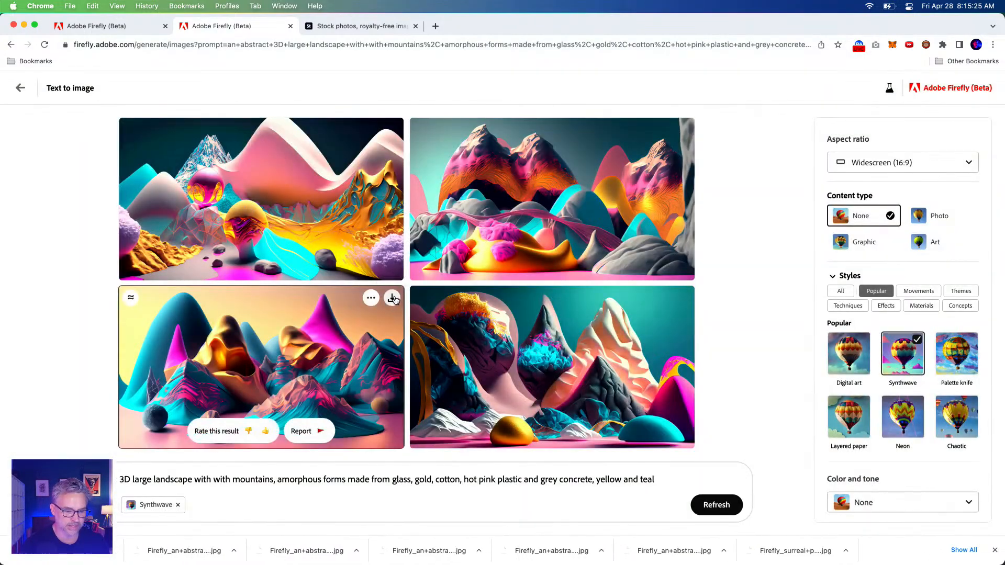
pyautogui.click(391, 299)
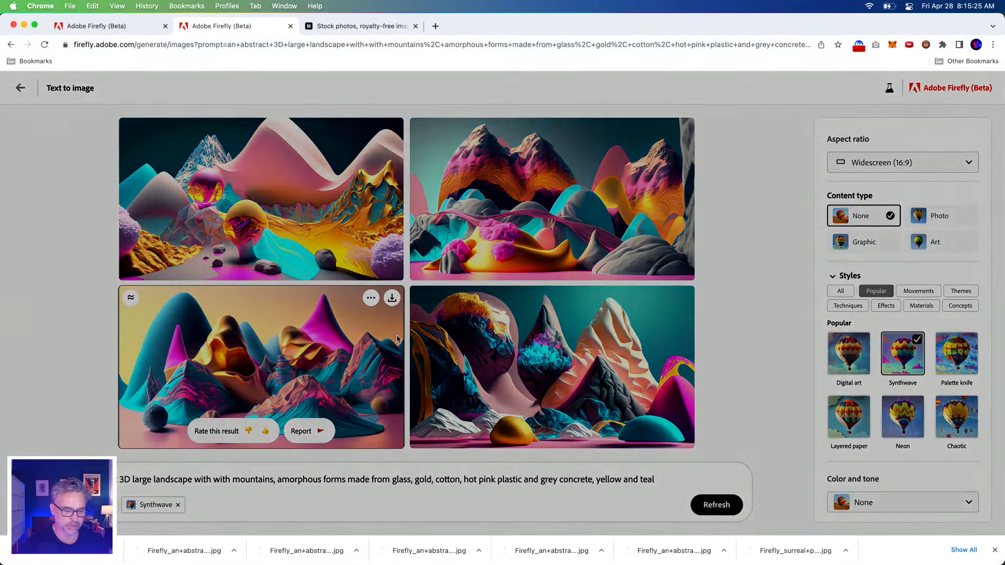
pyautogui.click(608, 423)
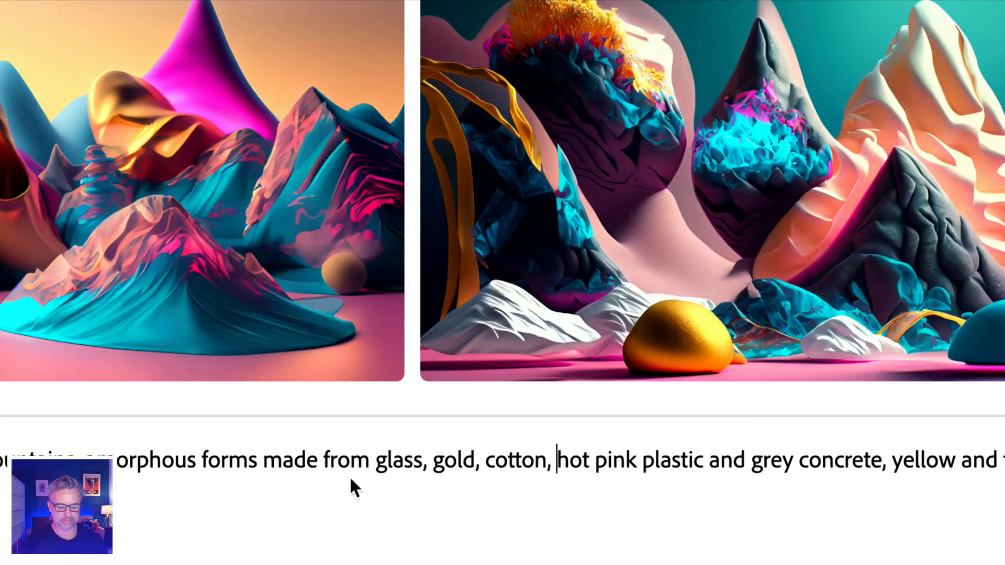
# Insert "dirt, grass," after "cotton," in the landscape prompt and generate new images
pyautogui.write('dirt,')
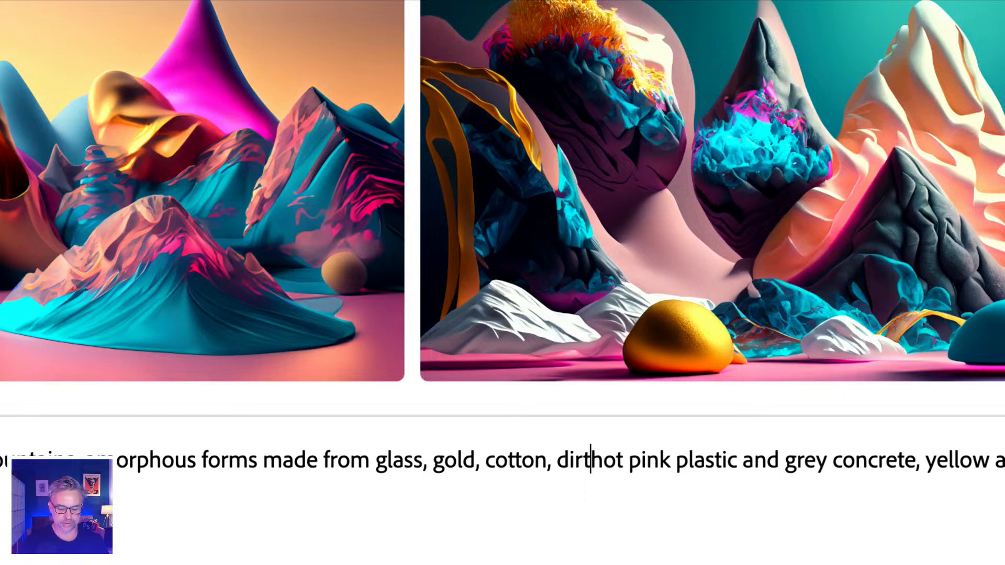
pyautogui.write(' grass,')
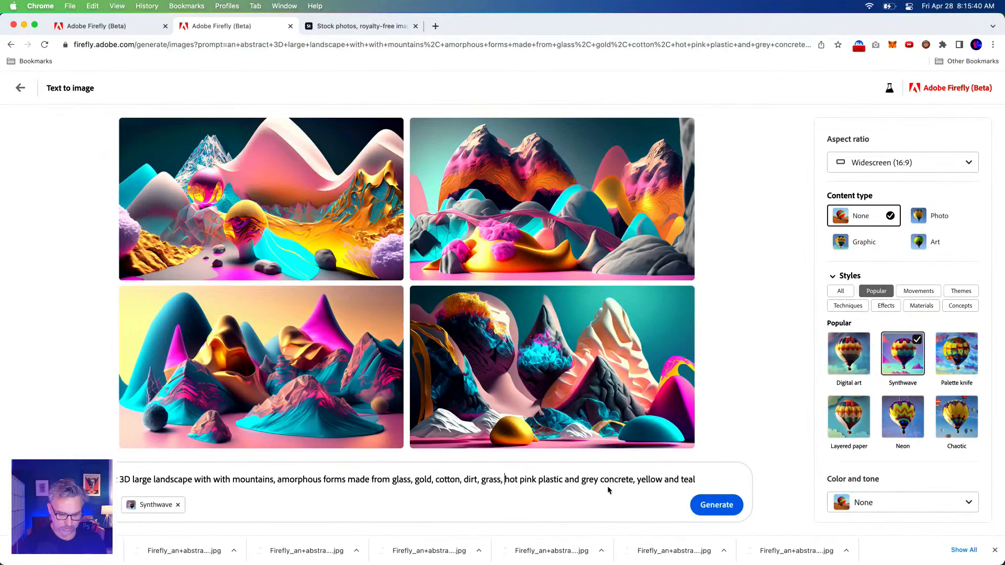
pyautogui.click(965, 518)
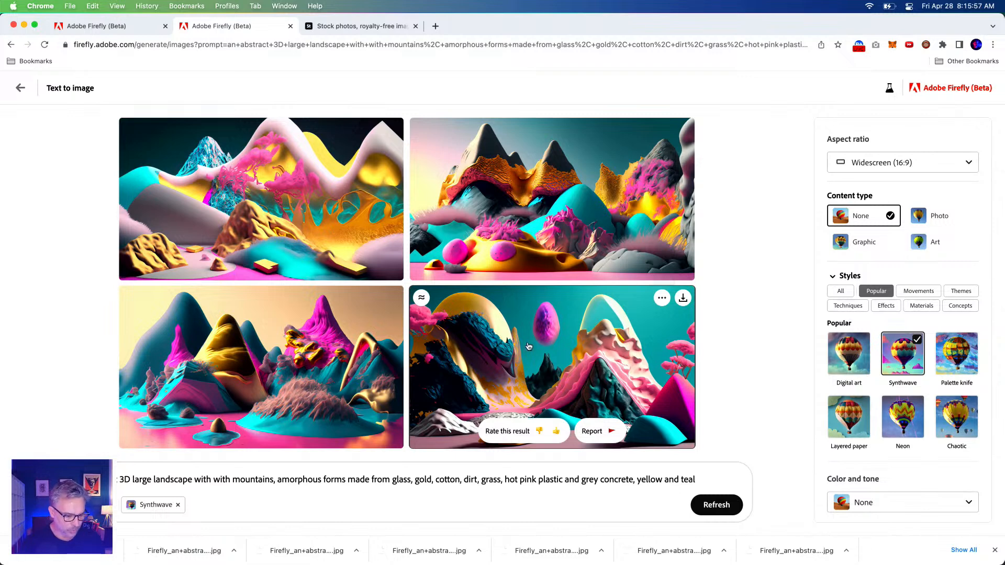
# Move "dirt, grass," to the start of the prompt's materials list, directly before "glass"
pyautogui.moveTo(369, 480); pyautogui.dragTo(747, 481)
pyautogui.press('Right')
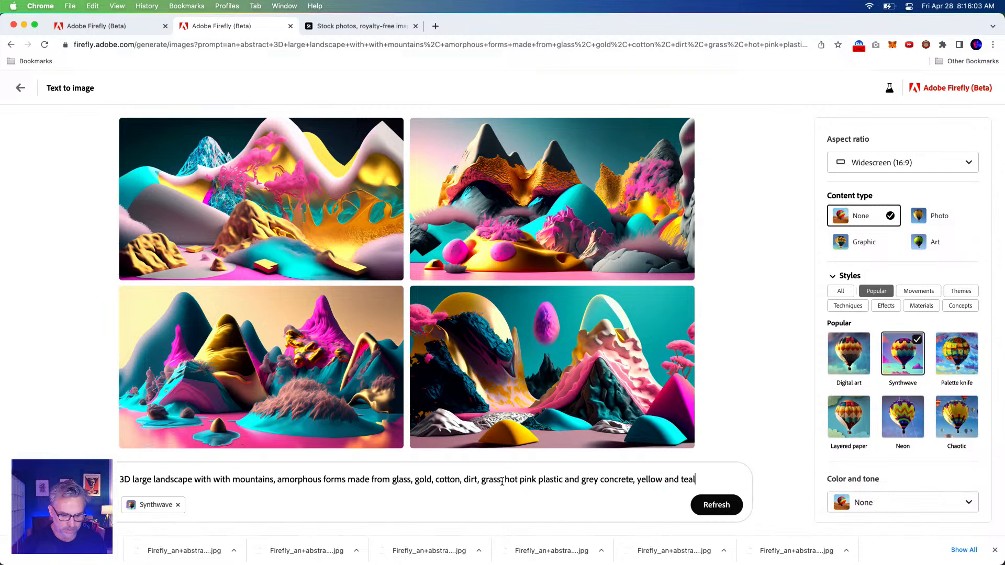
pyautogui.moveTo(503, 481); pyautogui.dragTo(469, 482)
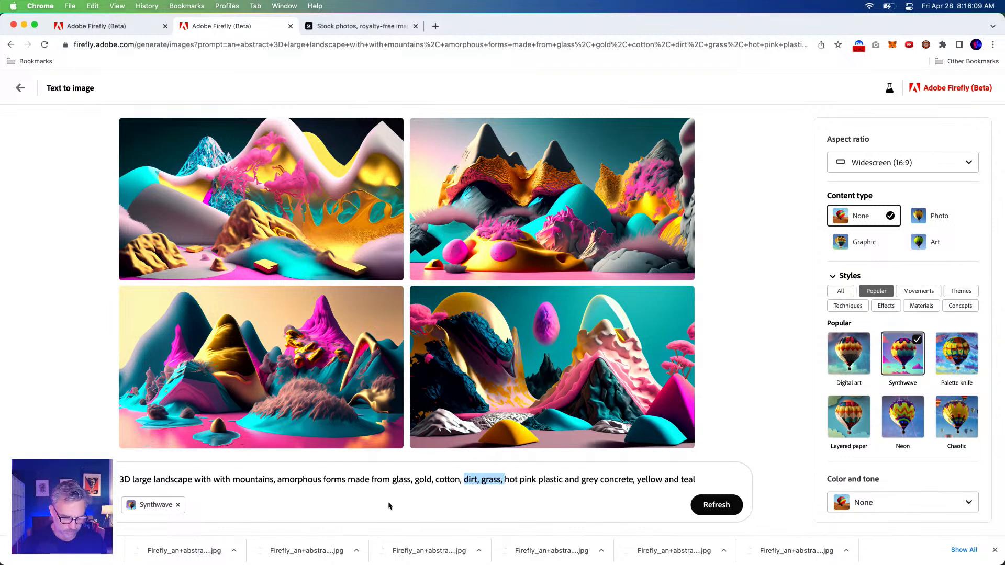
pyautogui.press('BackSpace')
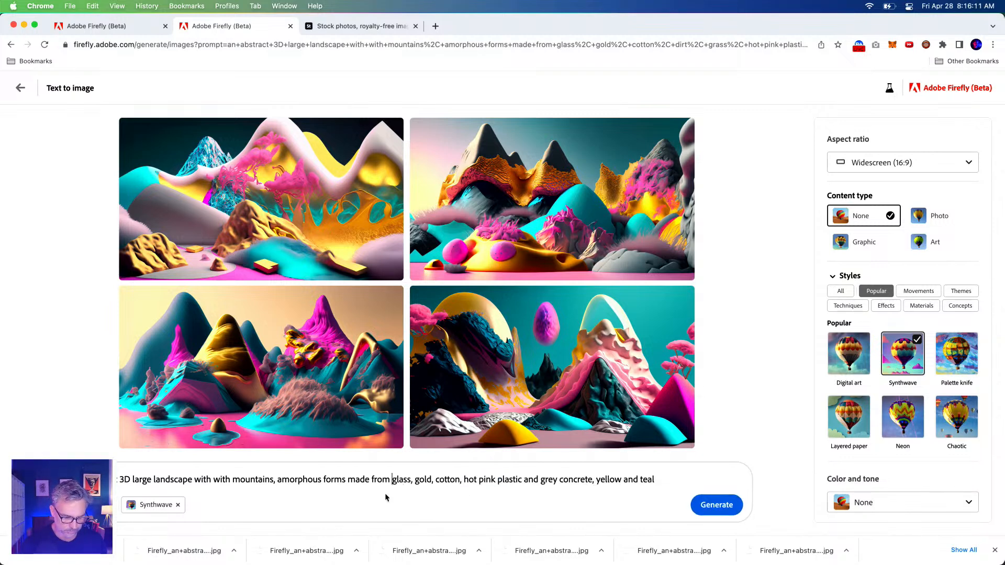
pyautogui.write('dirt, grass,')
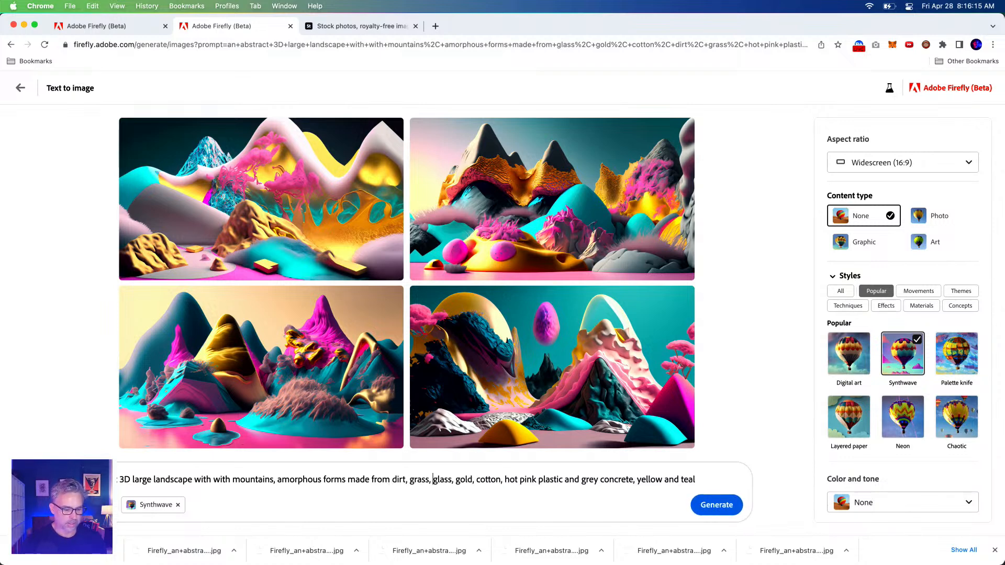
# Set the composition to Wide angle and the color and tone to Vibrant color, and generate new landscapes
pyautogui.scroll(-3, 832, 387)
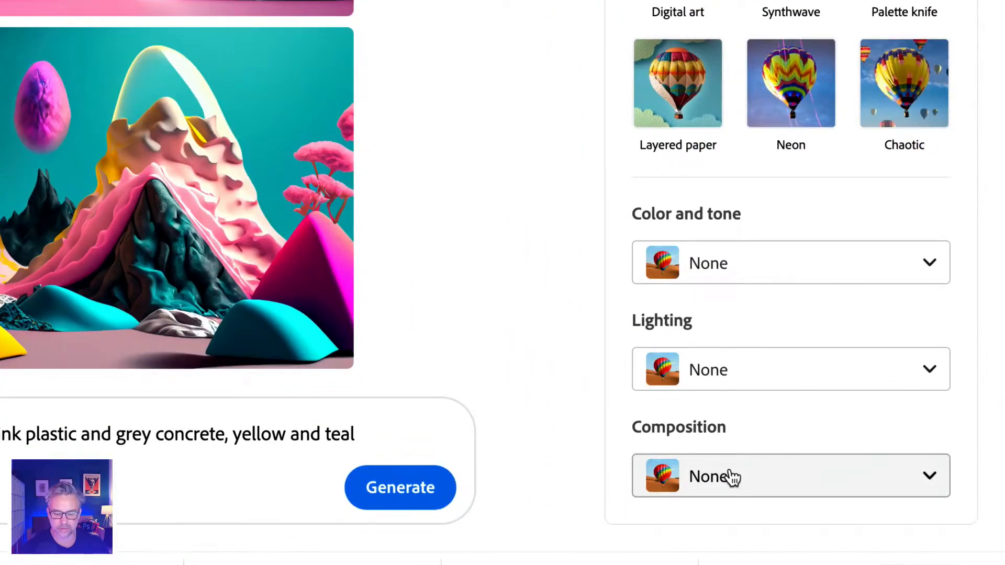
pyautogui.click(873, 499)
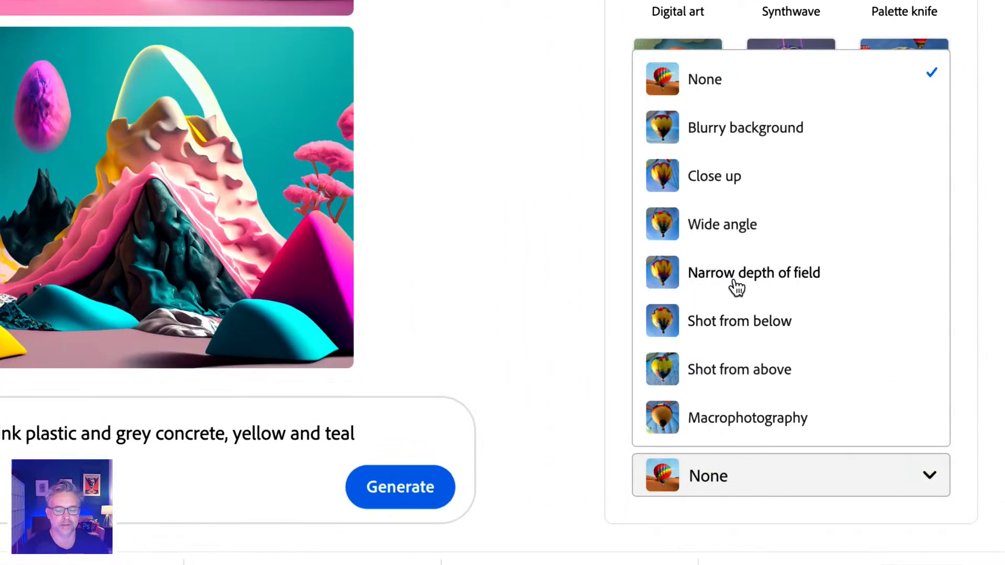
pyautogui.click(721, 230)
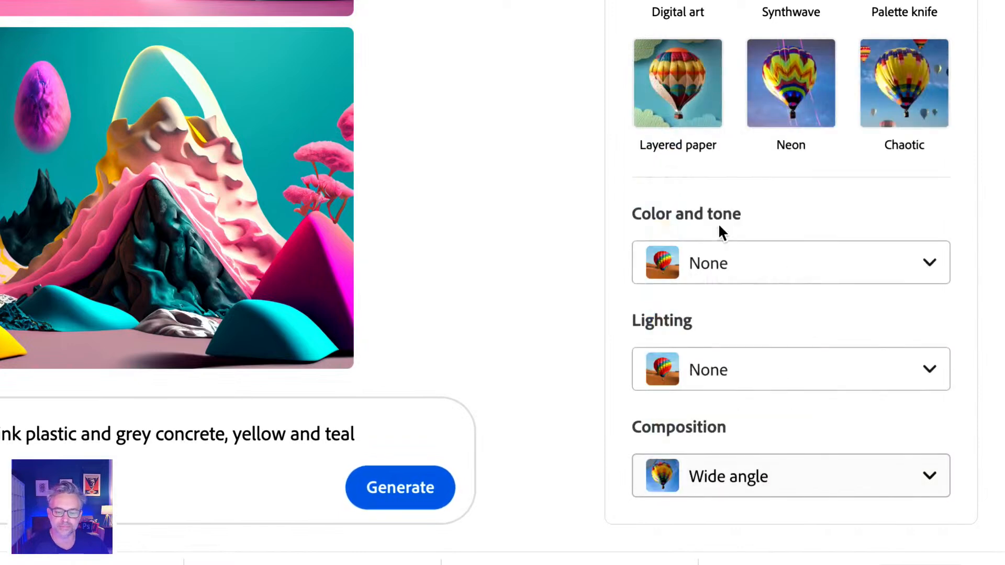
pyautogui.click(741, 367)
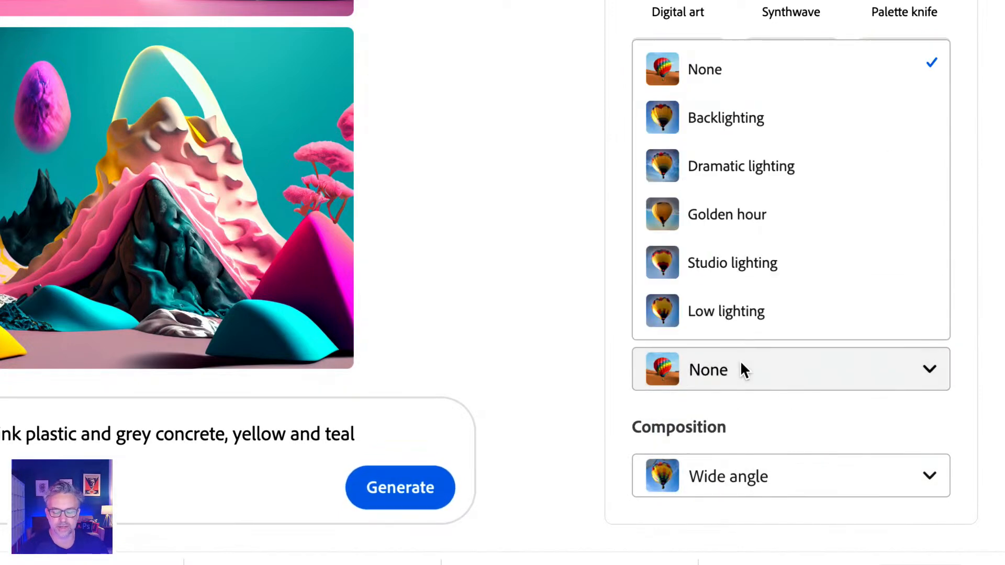
pyautogui.click(557, 284)
pyautogui.click(762, 265)
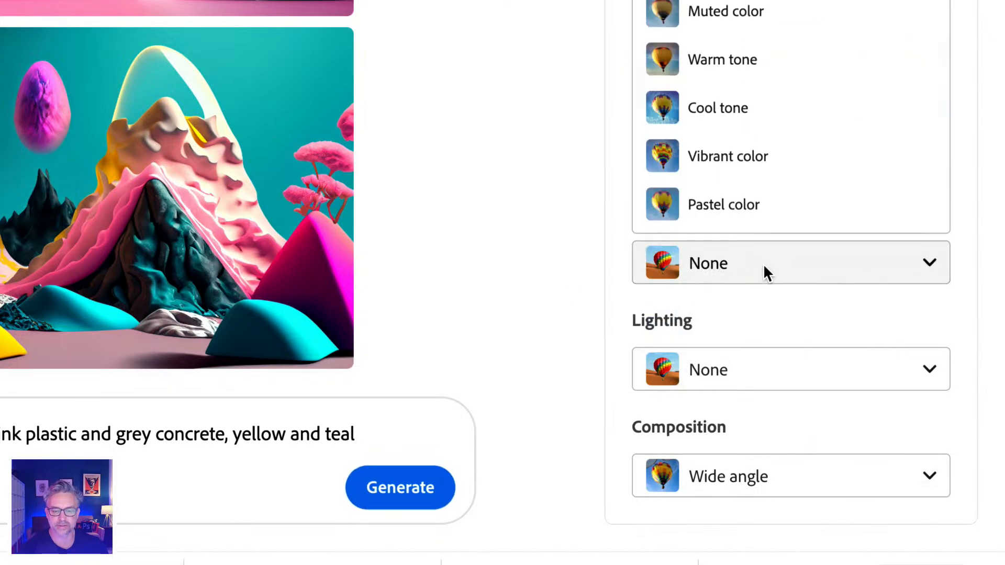
pyautogui.click(741, 156)
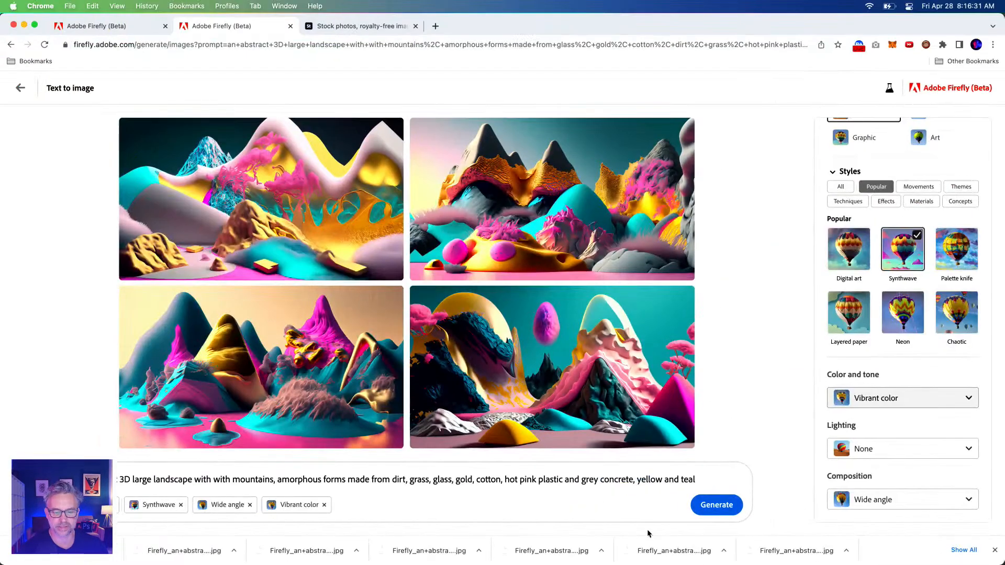
pyautogui.click(705, 506)
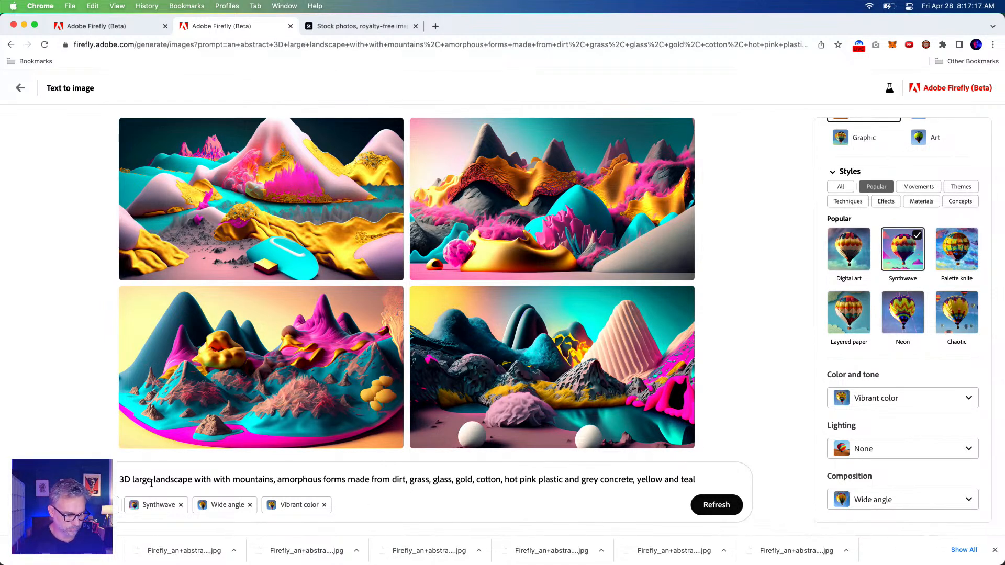
# Remove the duplicate "with" from the prompt, insert "and trees" after "mountains", and generate new images
pyautogui.doubleClick(202, 480)
pyautogui.press('BackSpace')
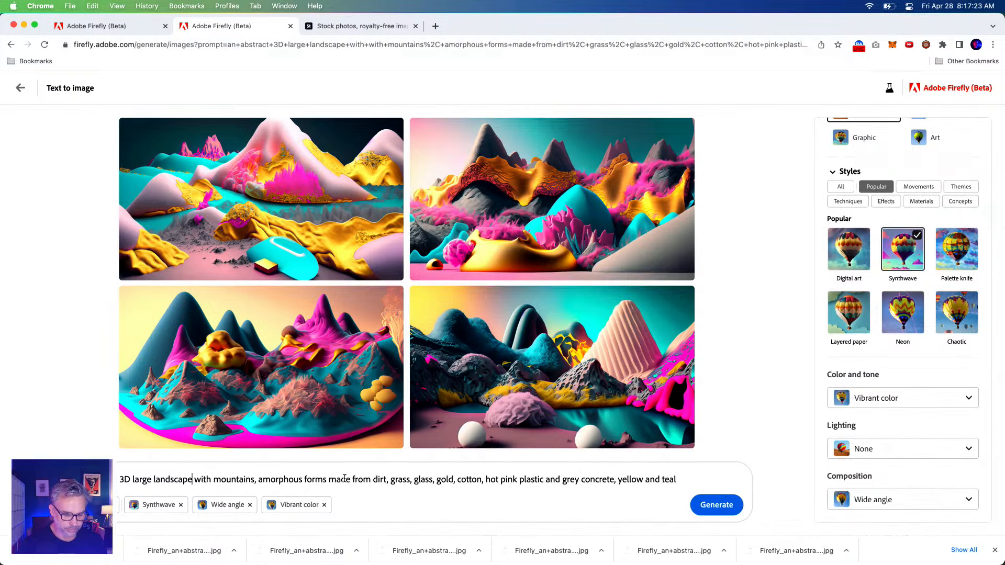
pyautogui.click(252, 479)
pyautogui.write('and tree')
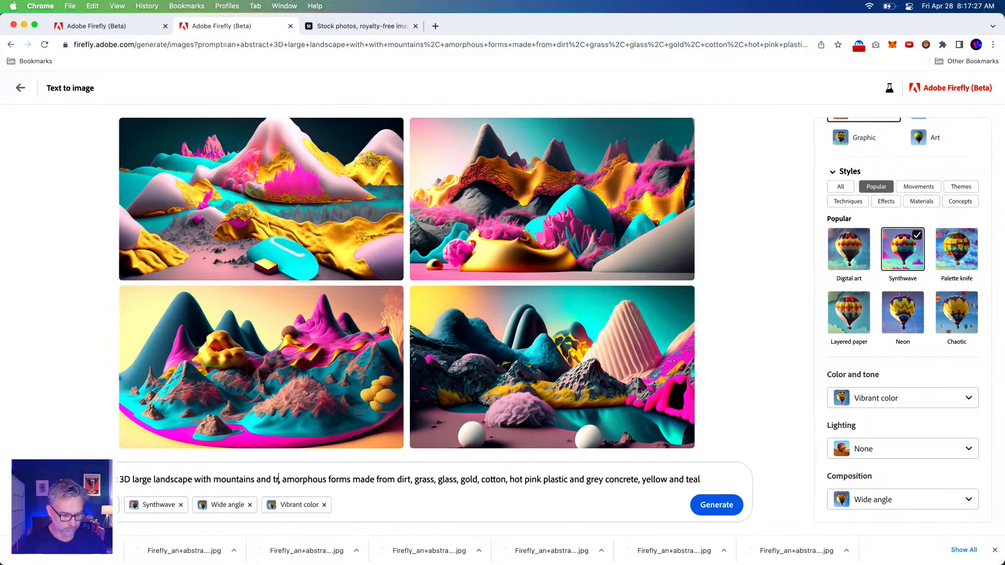
pyautogui.write('s')
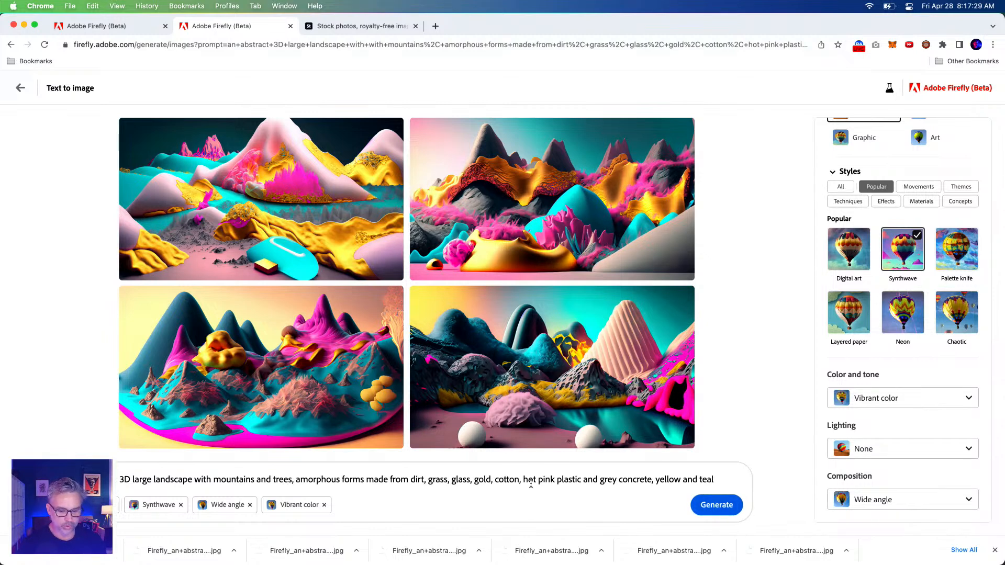
pyautogui.click(717, 507)
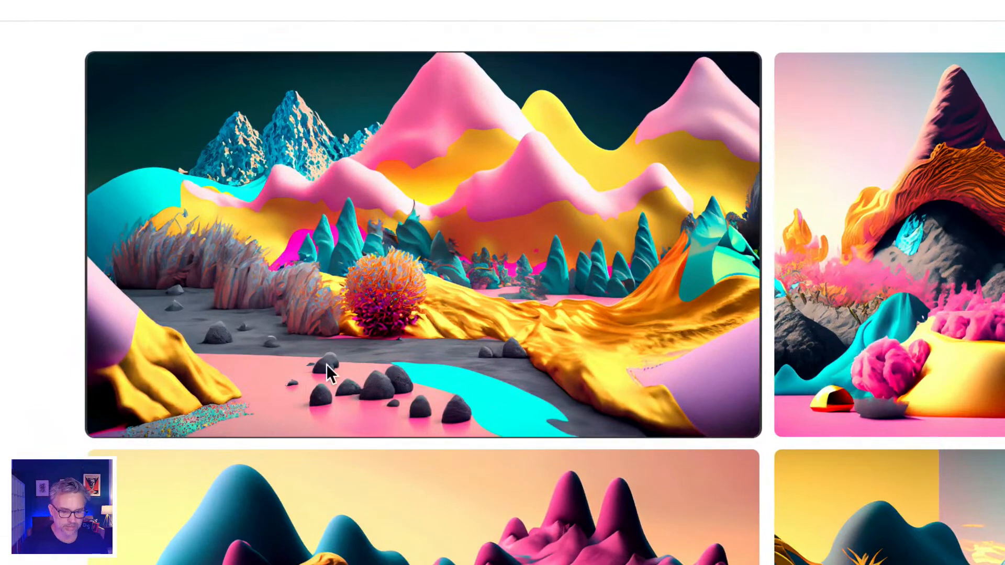
# Download the first landscape with mountains and trees, including its Content Credentials
pyautogui.moveTo(261, 272)
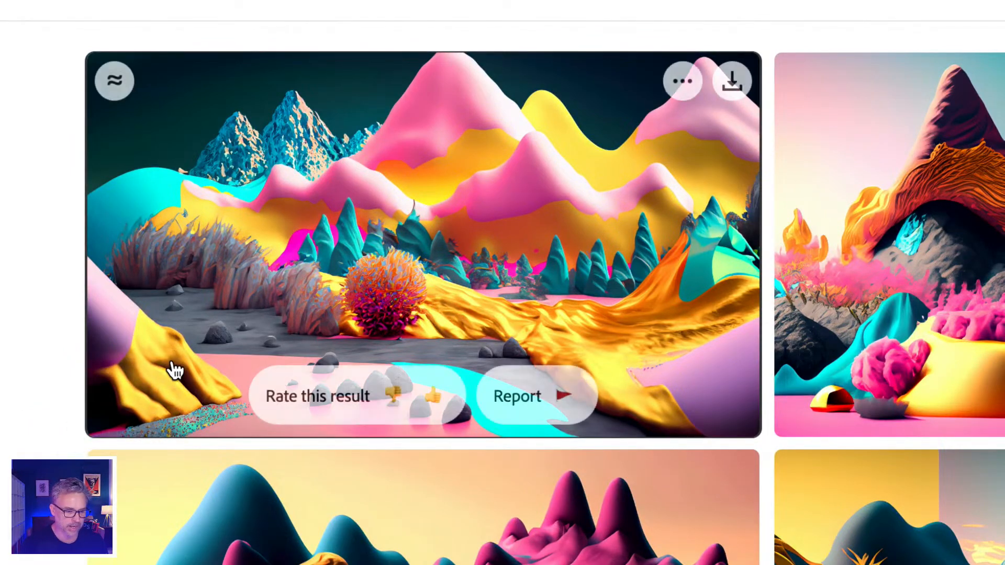
pyautogui.click(737, 81)
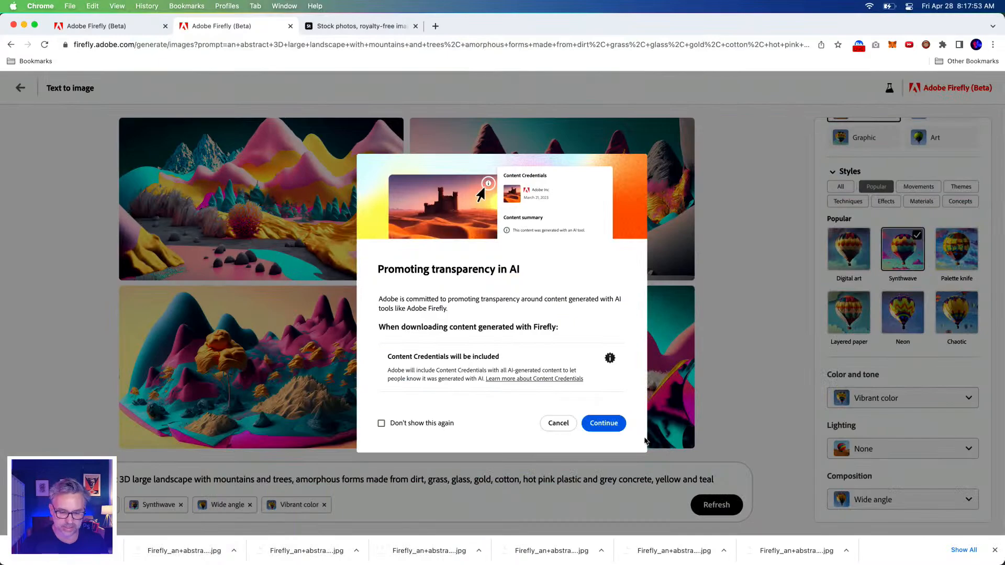
pyautogui.click(600, 424)
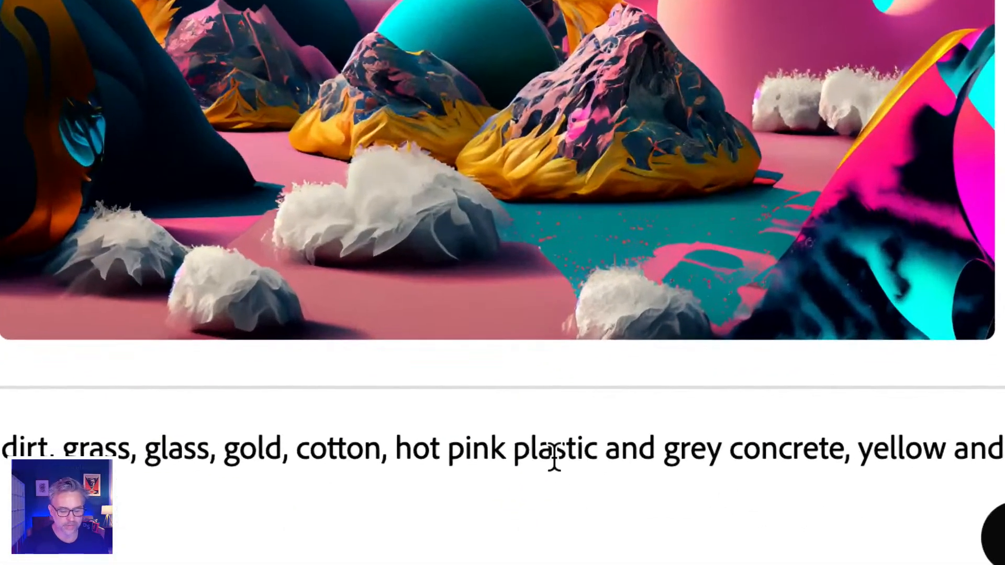
# Replace "plastic" with "rocks" after "hot pink" in the prompt and download the fourth of the current landscapes with Content Credentials
pyautogui.doubleClick(554, 453)
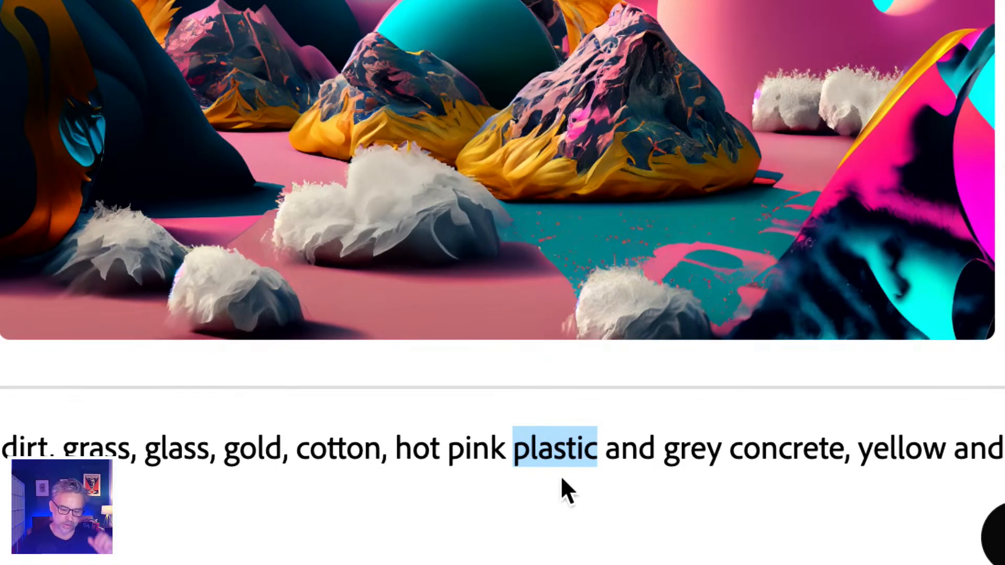
pyautogui.write('rocks')
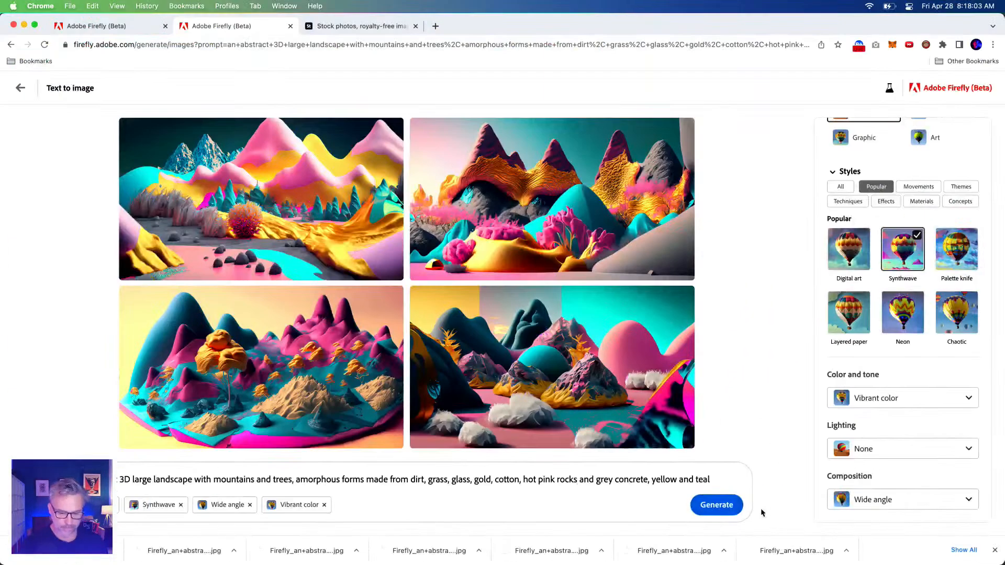
pyautogui.moveTo(675, 336)
pyautogui.click(683, 298)
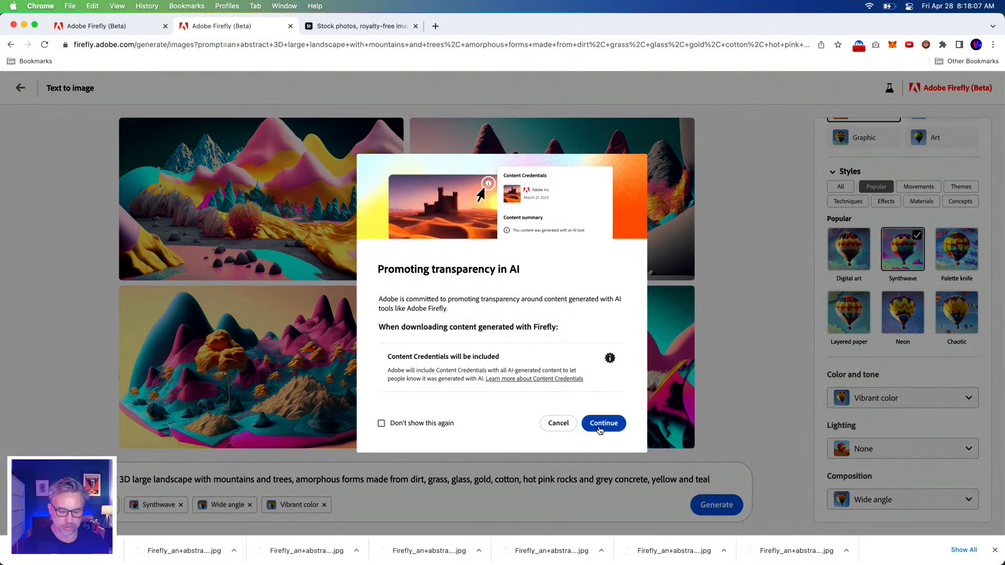
pyautogui.click(601, 422)
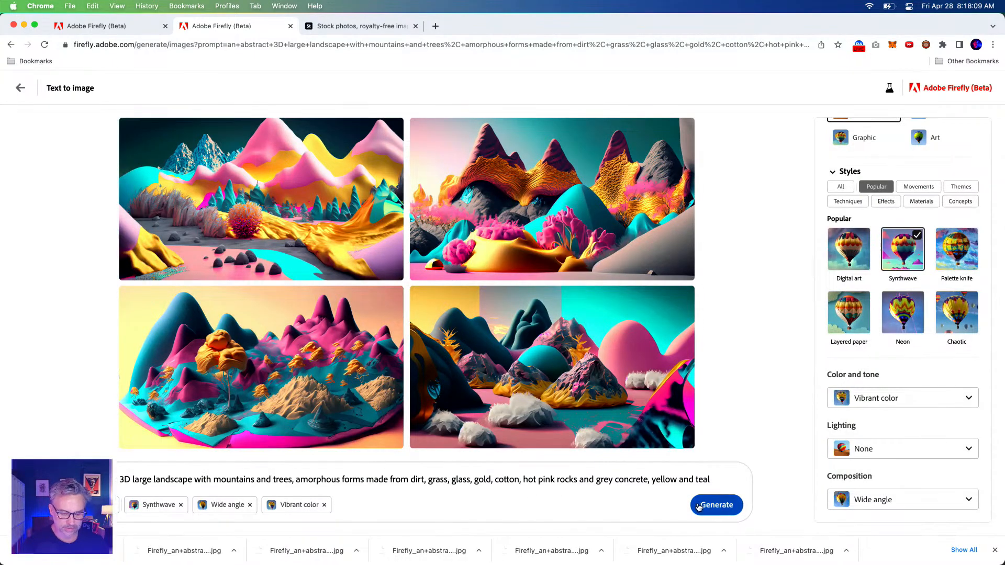
# Generate landscapes from the hot pink rocks prompt, and regenerate them with the Photo content type
pyautogui.click(712, 507)
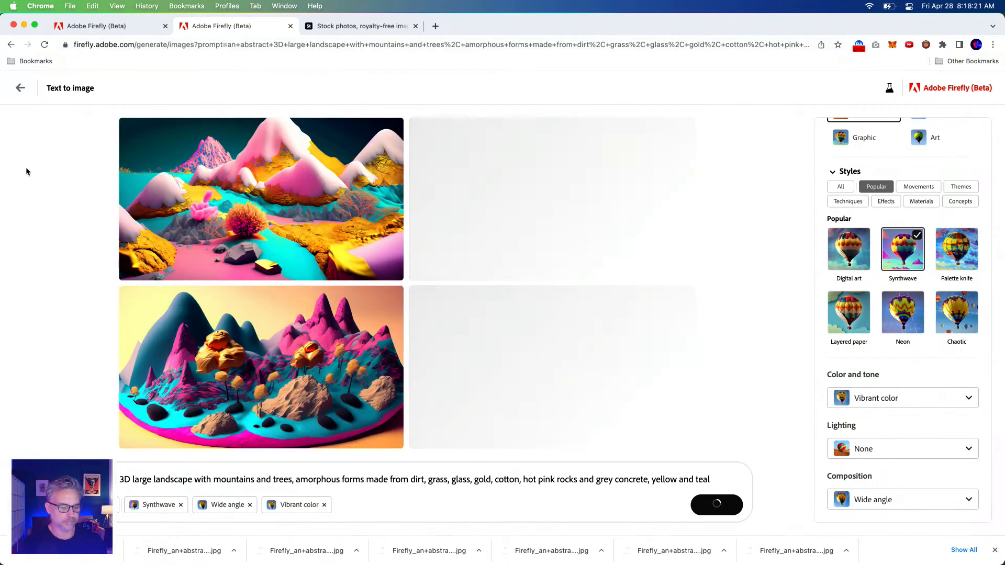
pyautogui.moveTo(600, 382)
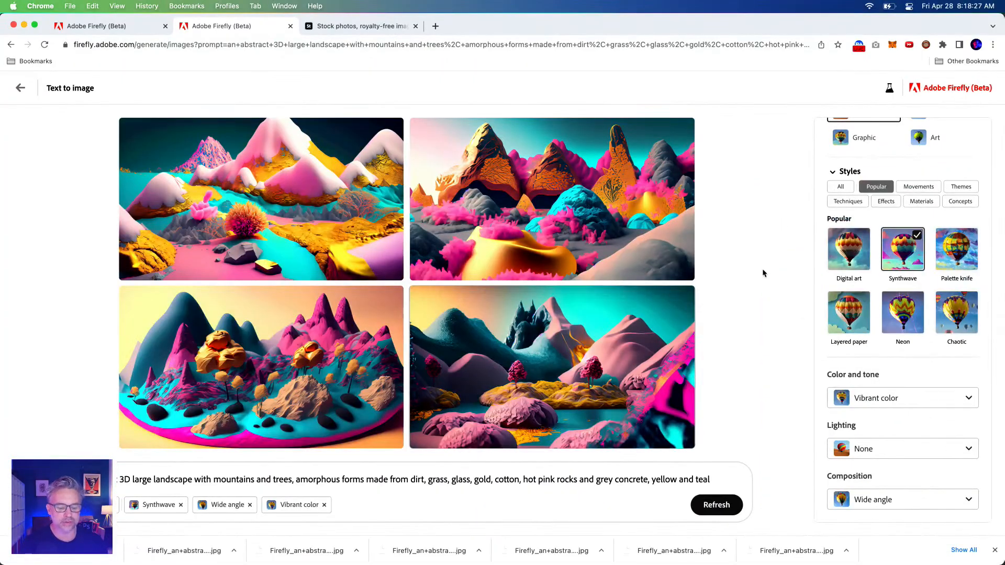
pyautogui.scroll(4, 923, 194)
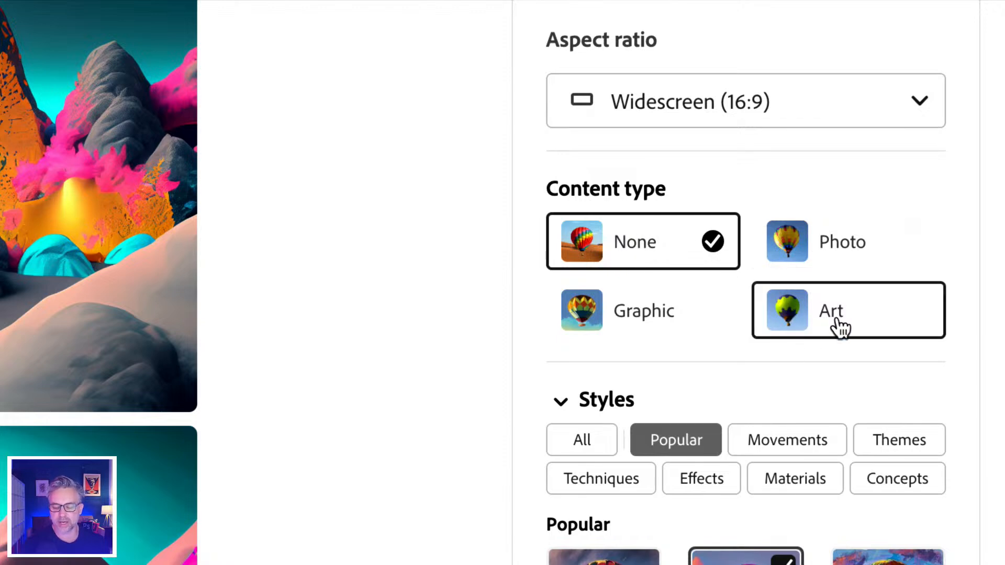
pyautogui.click(866, 245)
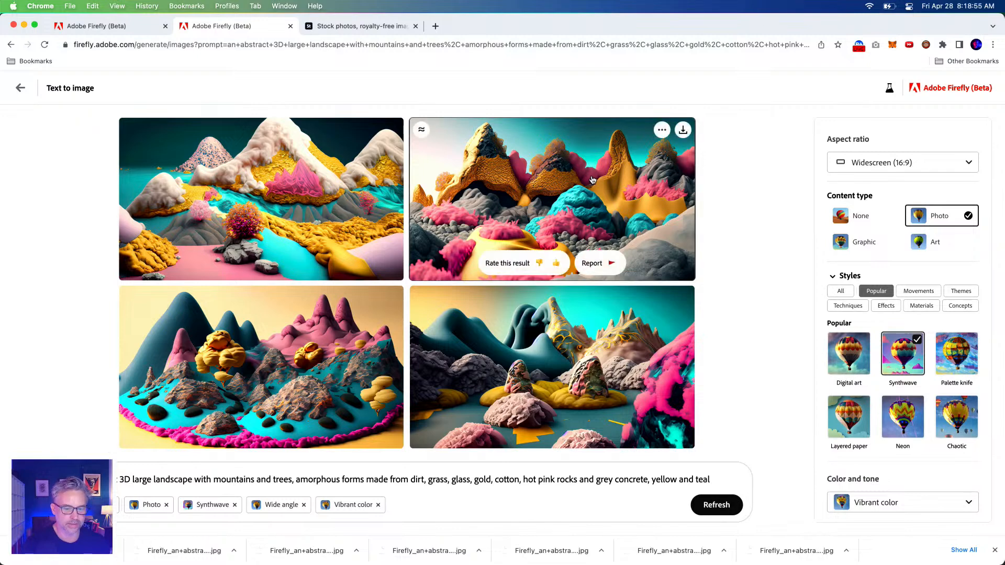
# Download the second Photo-type landscape with Content Credentials
pyautogui.moveTo(594, 170)
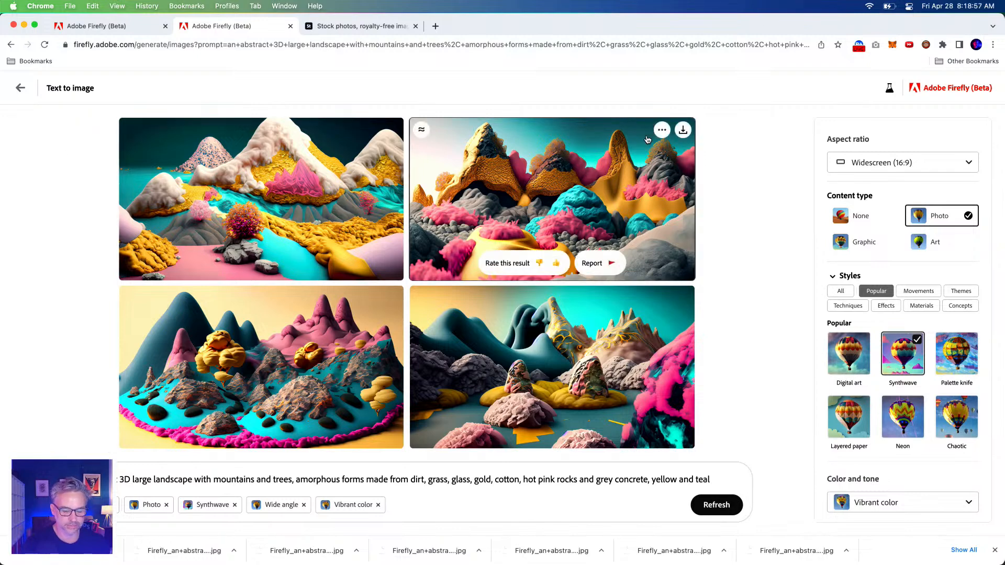
pyautogui.click(684, 131)
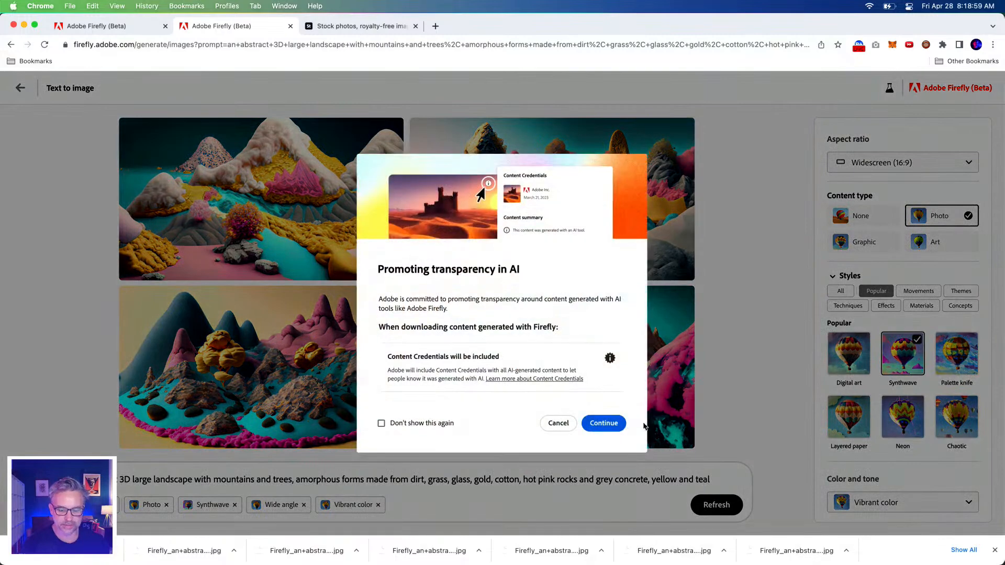
pyautogui.click(601, 422)
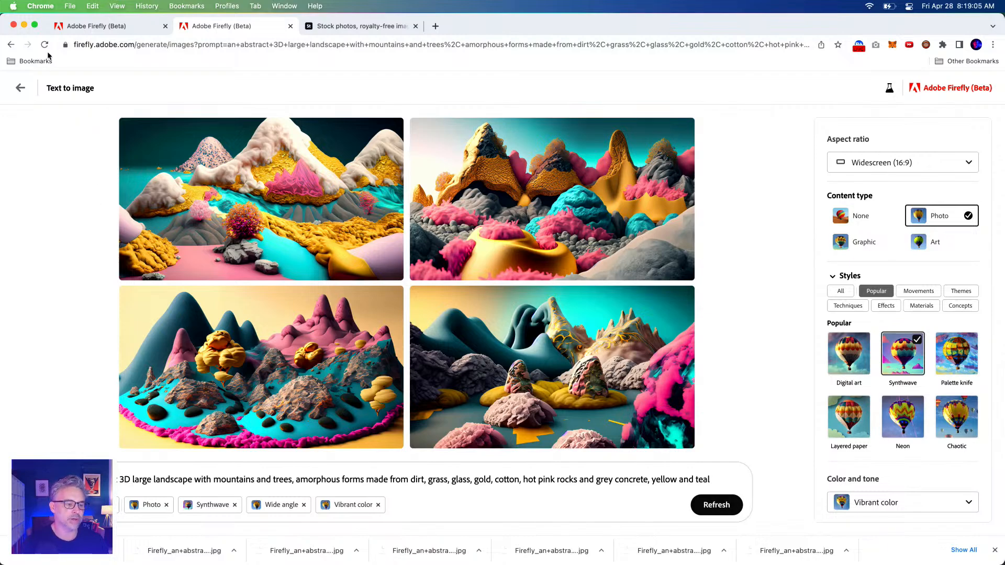
# Copy the URL of the current generation and open it in a new browser tab
pyautogui.click(319, 46)
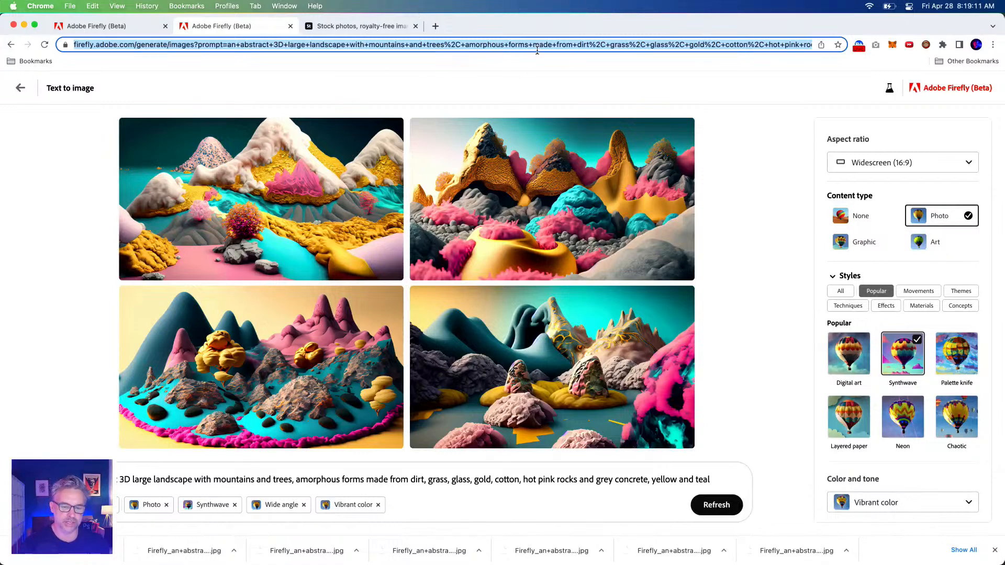
pyautogui.click(435, 27)
pyautogui.write('https://firefly.adobe.com/generate/images?prompt=an+abstract+3D+large+landscape+with+mountains+and+trees%2C+amorphous+forms+made+from+dirt%2C+grass%2C+glass%2C+gold%2C+cotton%2C+hot+pink+rocks+and+grey+concrete%2C+yellow+and+teal&style=photo&style=synthwave&style=wide_angle&style=vibrant_colors&seed=45731&seed=60196&seed=91545&seed=15858&aspectRatio=widescreen&locale=en-us')
pyautogui.press('Return')
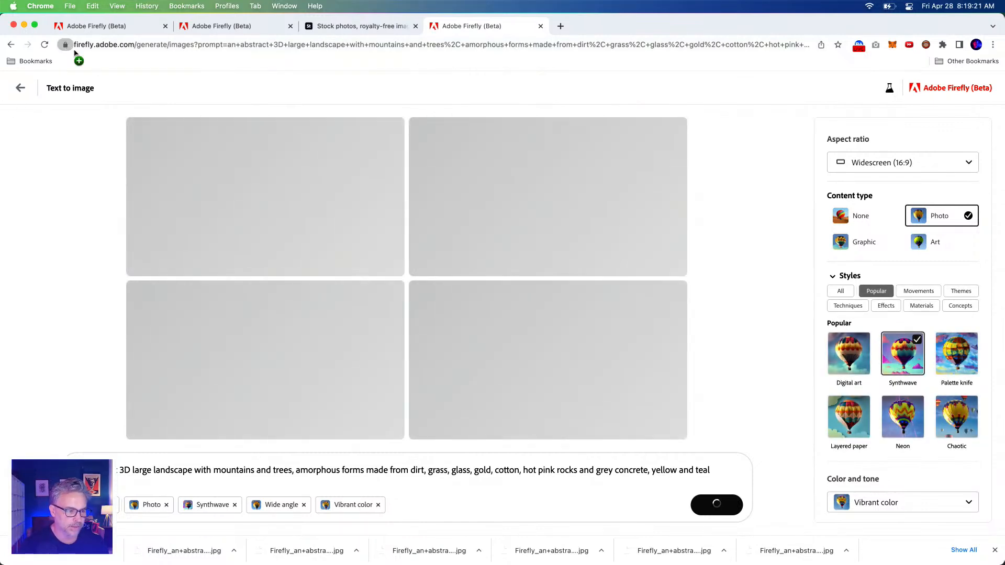
# Bookmark the reopened generation page on the Bookmarks Bar and rename the bookmark "Surreal Landscape"
pyautogui.moveTo(74, 45); pyautogui.dragTo(73, 61)
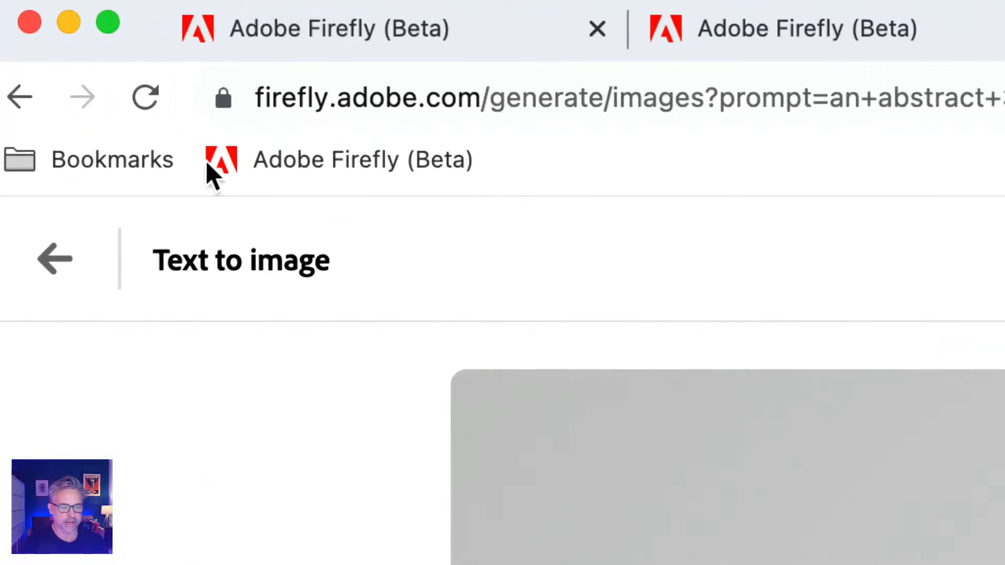
pyautogui.rightClick(101, 61)
pyautogui.click(474, 400)
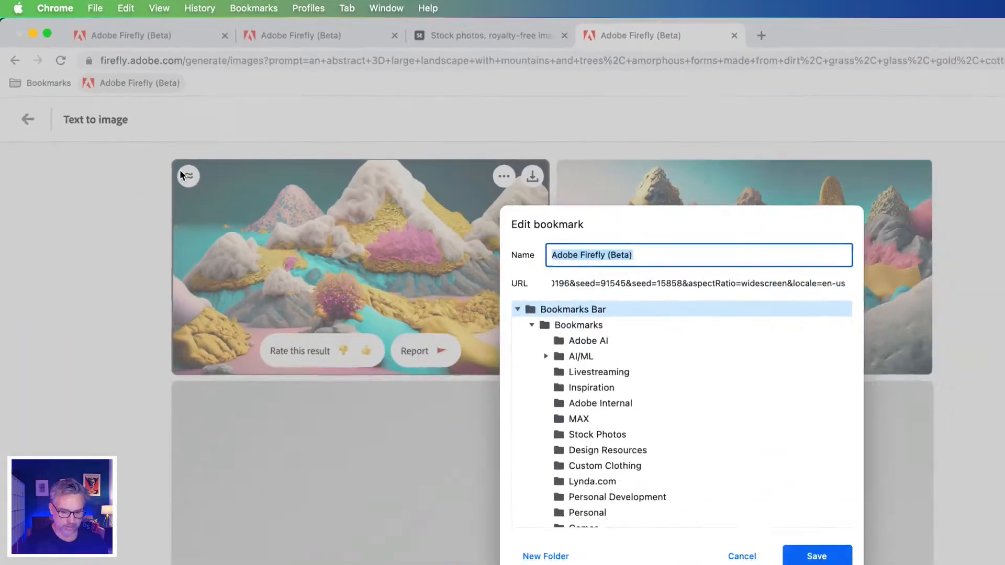
pyautogui.write('Surreal Landscape')
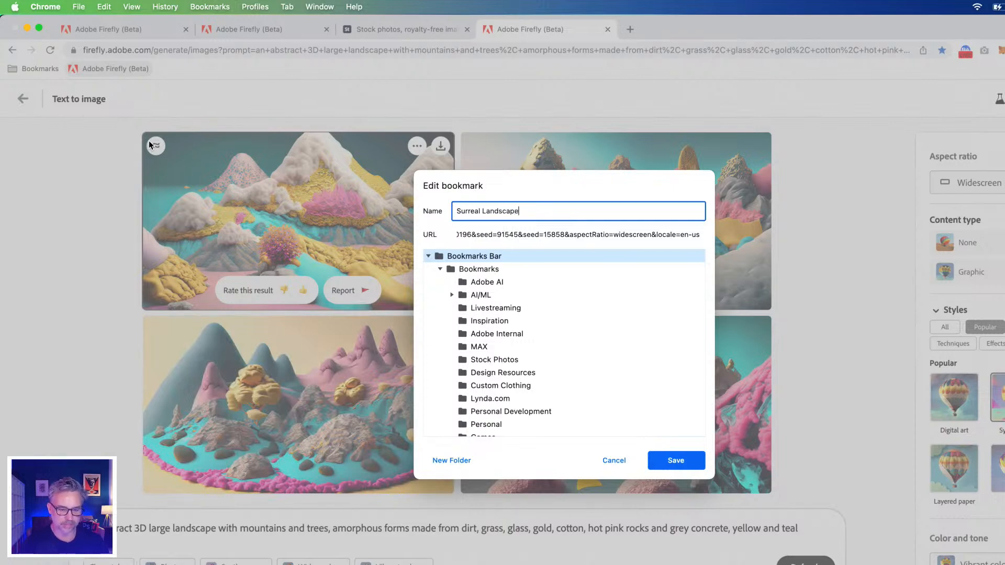
pyautogui.press('Return')
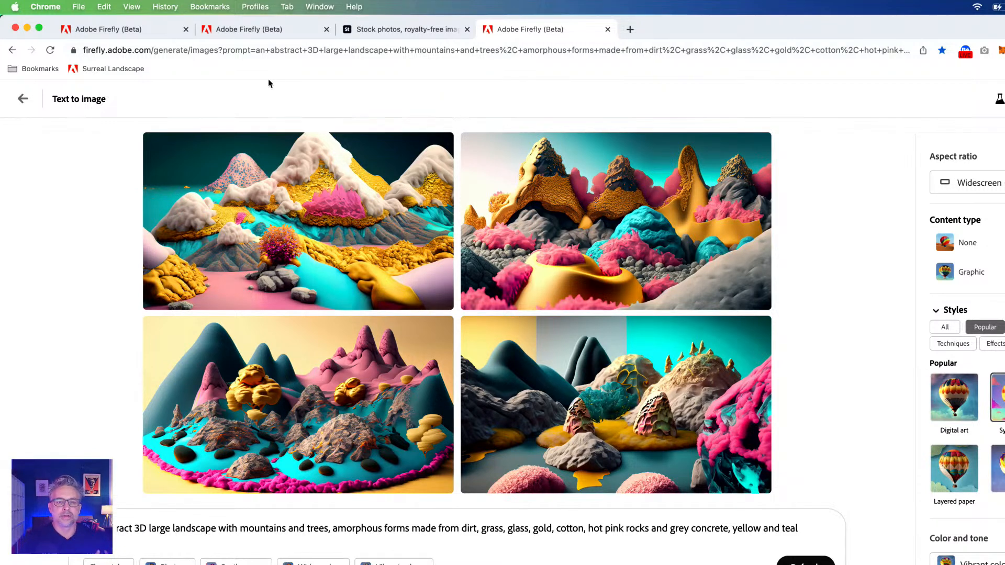
# Append surreal descriptors after "yellow and teal" in the prompt, including "Dreamlike, surreal being, mystical creatures, twisted reality, surreal still life"
pyautogui.moveTo(311, 136)
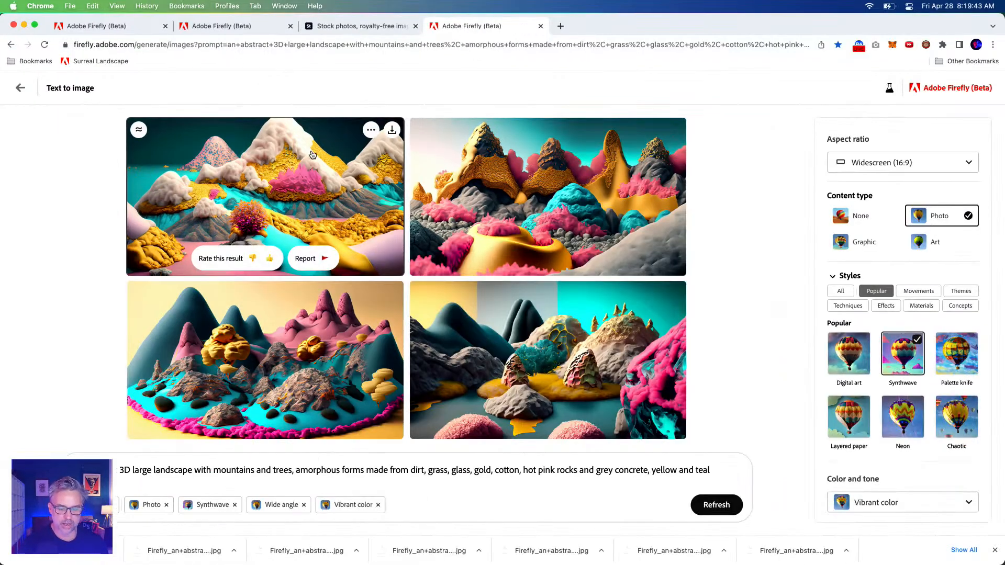
pyautogui.click(713, 471)
pyautogui.write(', s')
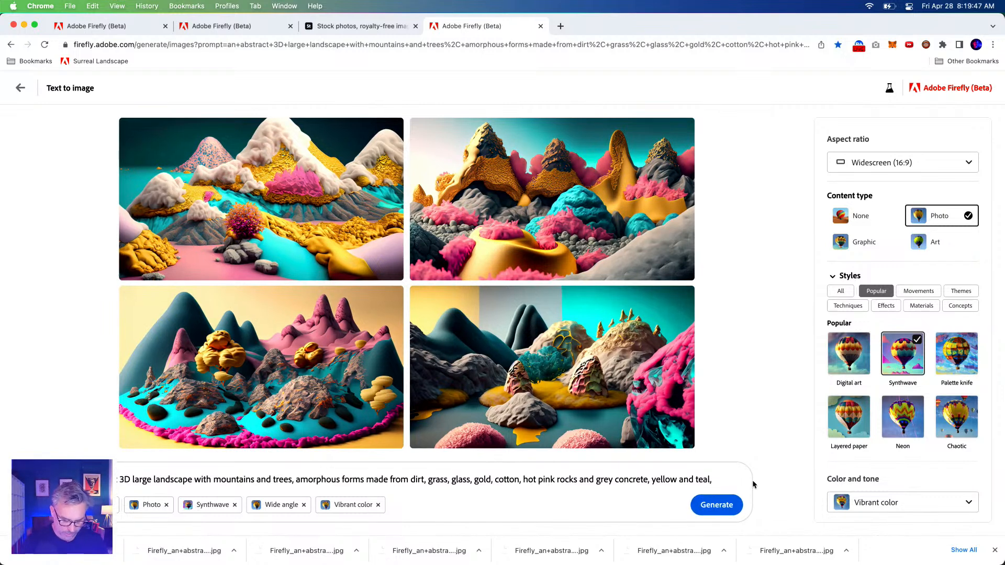
pyautogui.write('urreal')
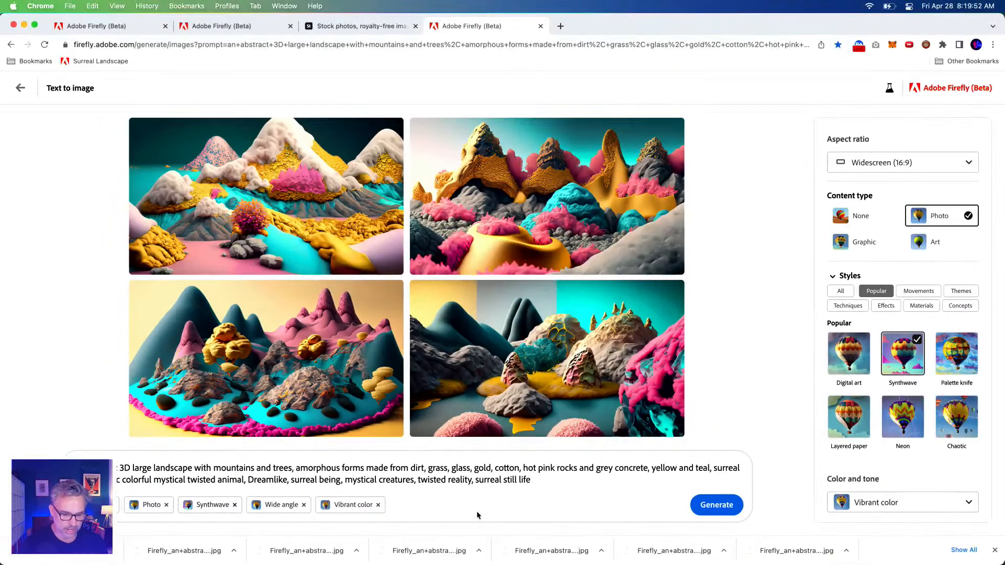
# Copy the full landscape prompt and paste it into a new blank Google Docs document in a new browser tab
pyautogui.moveTo(545, 480); pyautogui.dragTo(4, 434)
pyautogui.press('super+c')
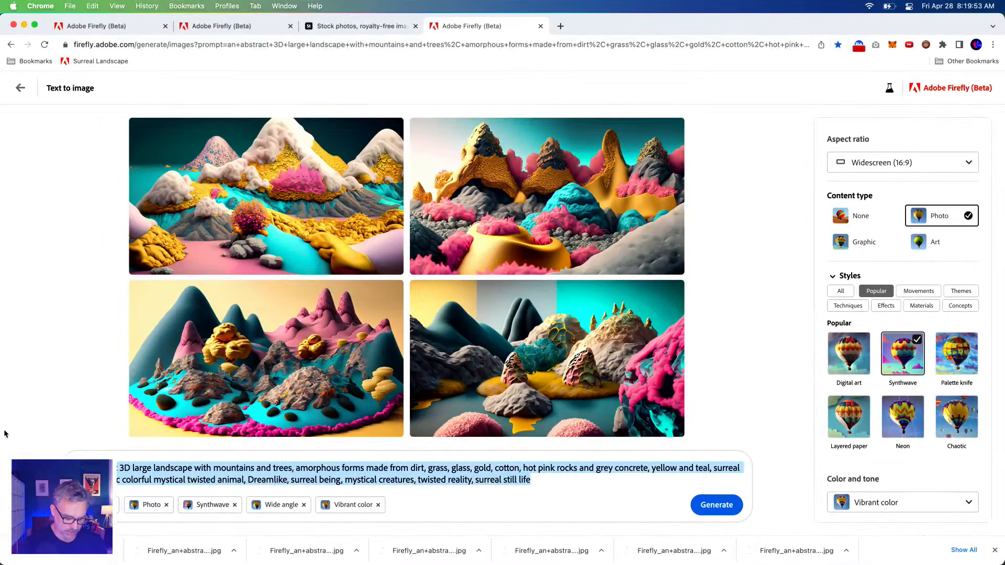
pyautogui.click(561, 25)
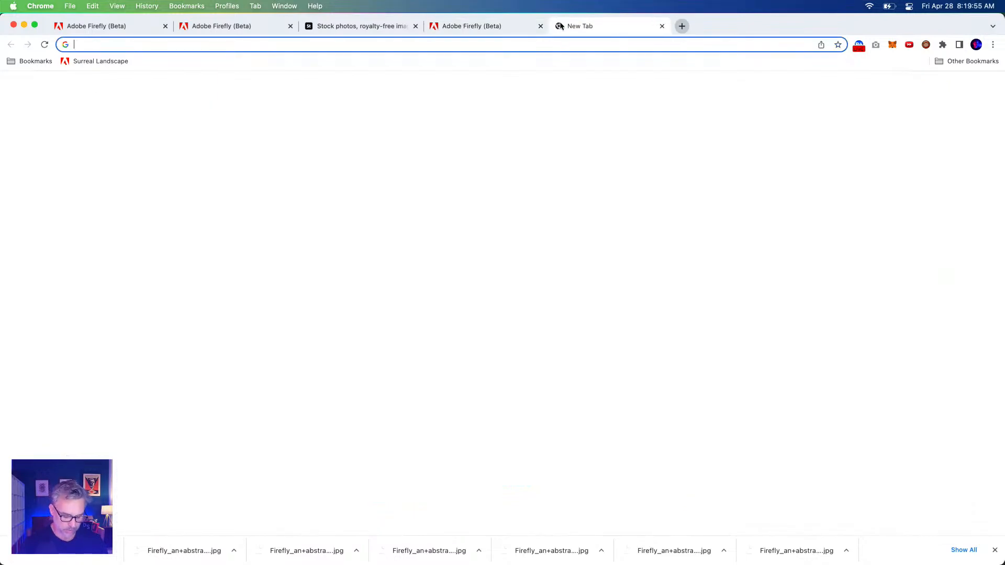
pyautogui.write('word')
pyautogui.press('BackSpace')
pyautogui.press('BackSpace')
pyautogui.press('BackSpace')
pyautogui.press('BackSpace')
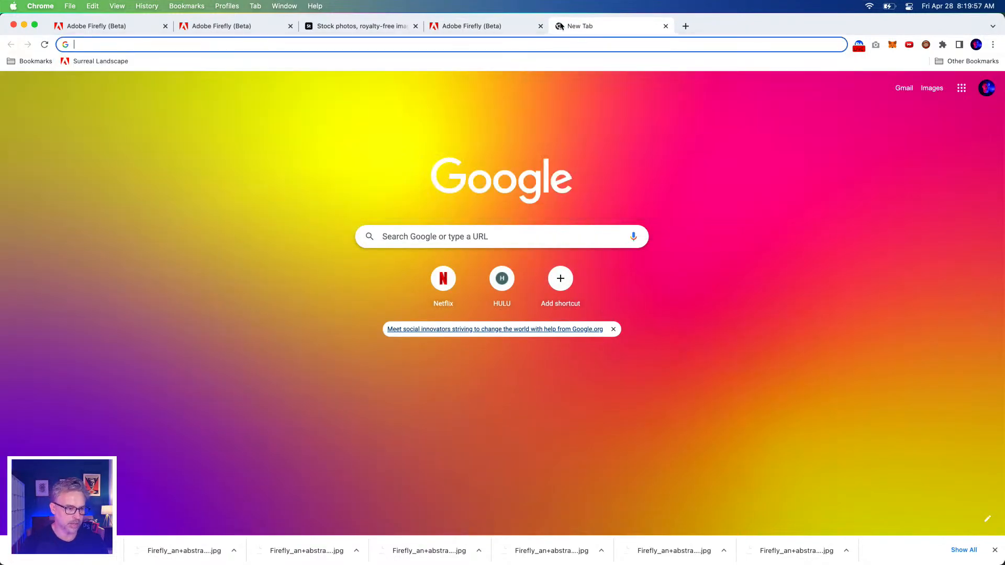
pyautogui.write('docs')
pyautogui.press('Return')
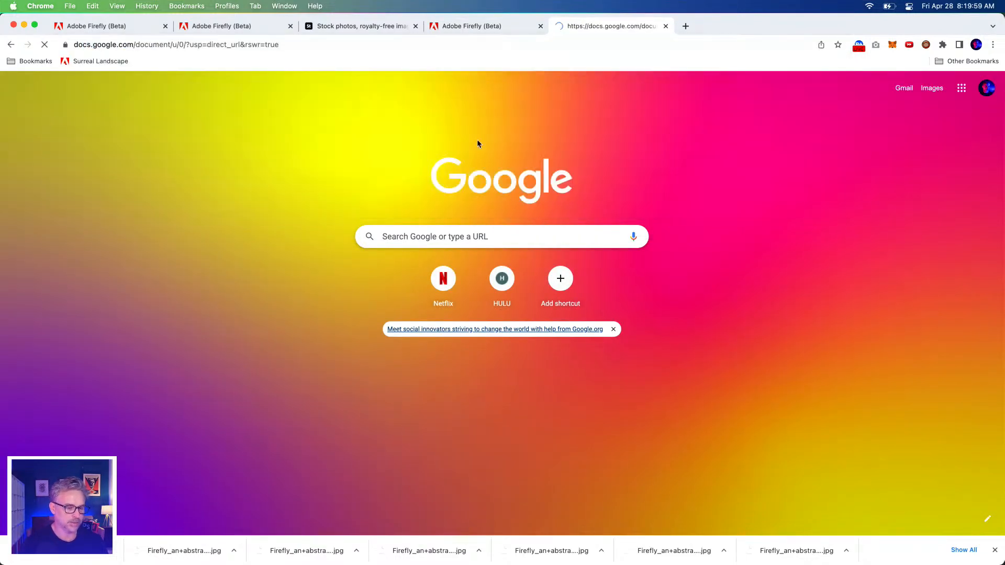
pyautogui.click(971, 508)
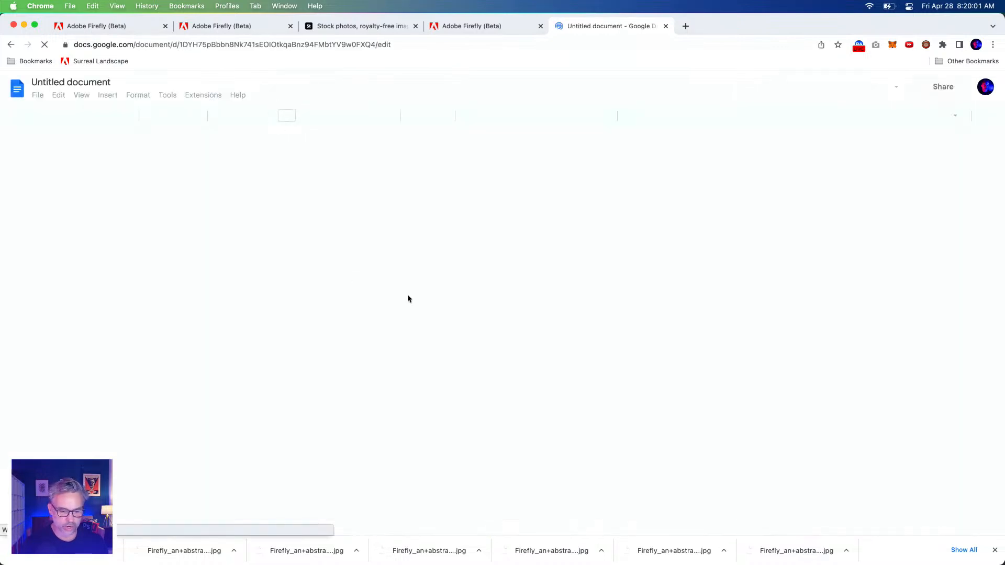
pyautogui.press('super+v')
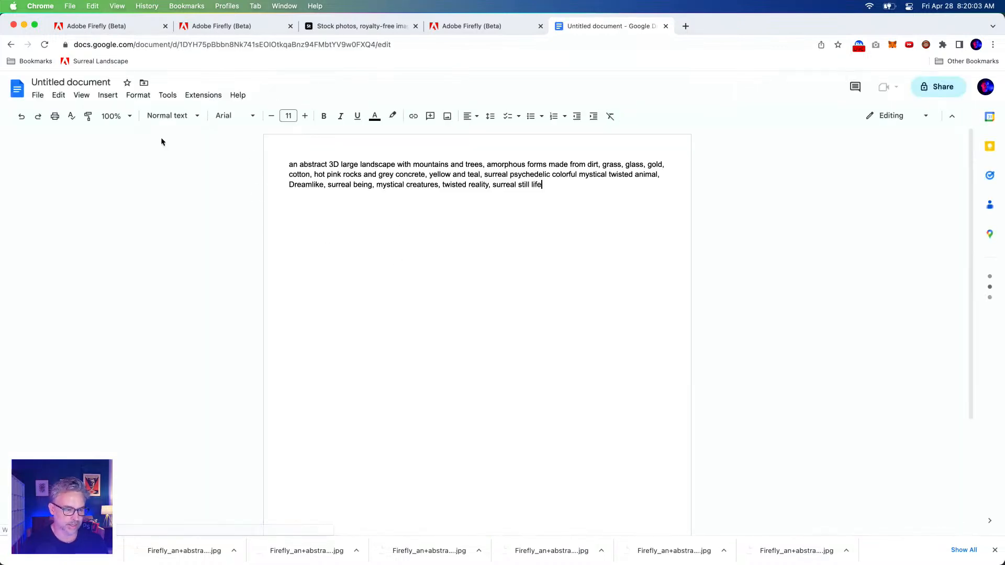
# Check the word and character count of the pasted prompt
pyautogui.click(137, 97)
pyautogui.moveTo(173, 99)
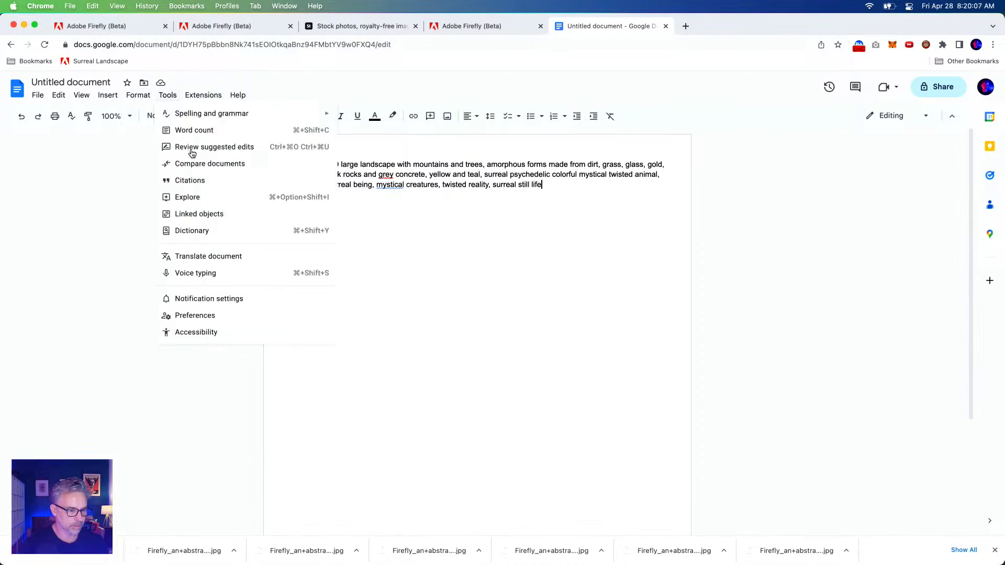
pyautogui.click(193, 130)
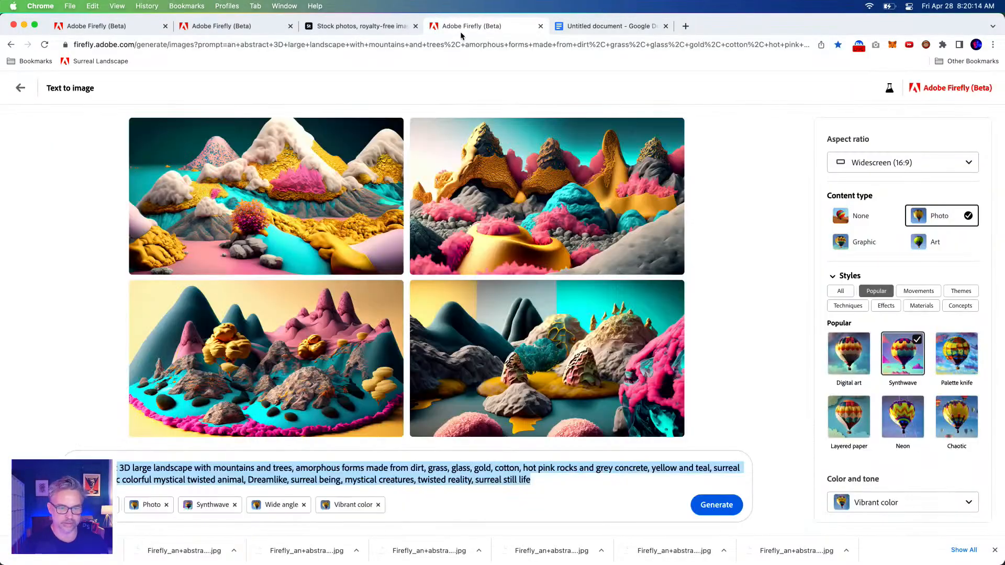
# Switch back to Adobe Firefly, generate images from the extended prompt, and download the landscape with the curled pink form, including Content Credentials
pyautogui.click(460, 30)
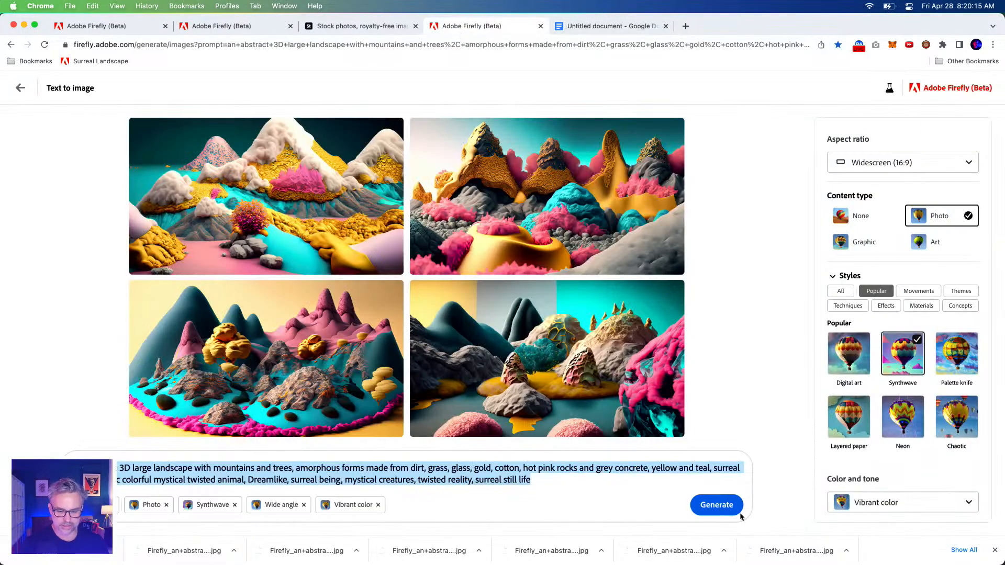
pyautogui.click(712, 502)
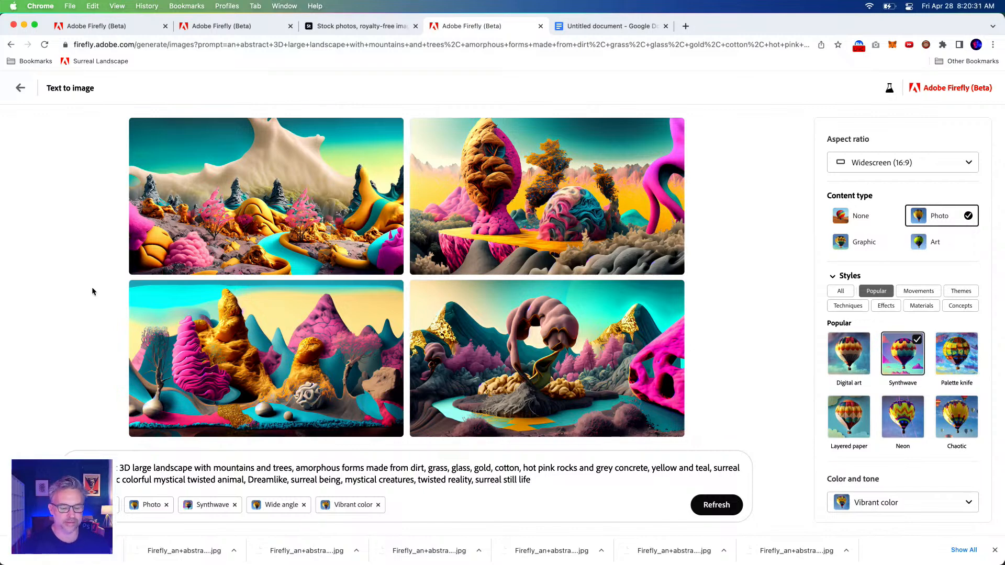
pyautogui.moveTo(582, 382)
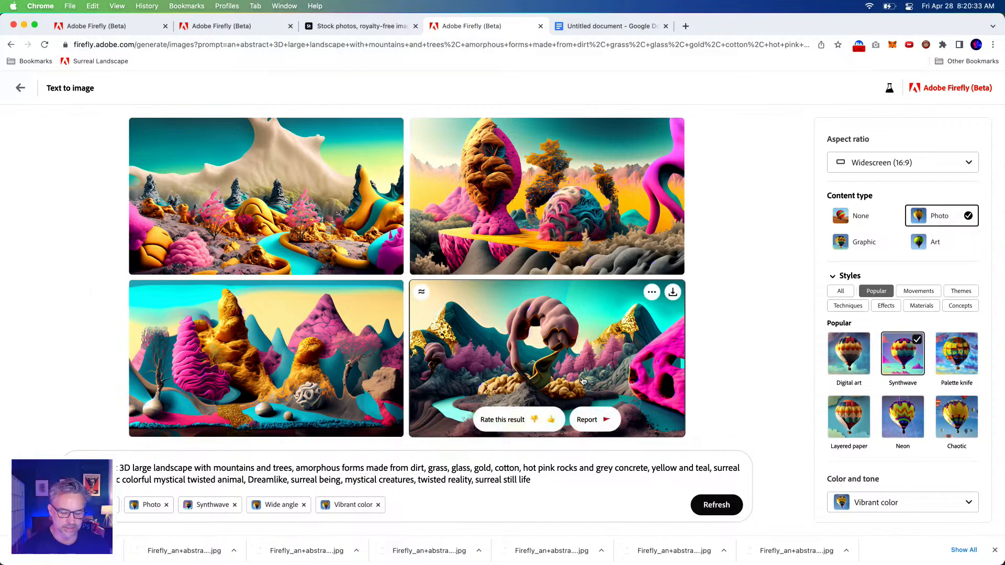
pyautogui.click(672, 292)
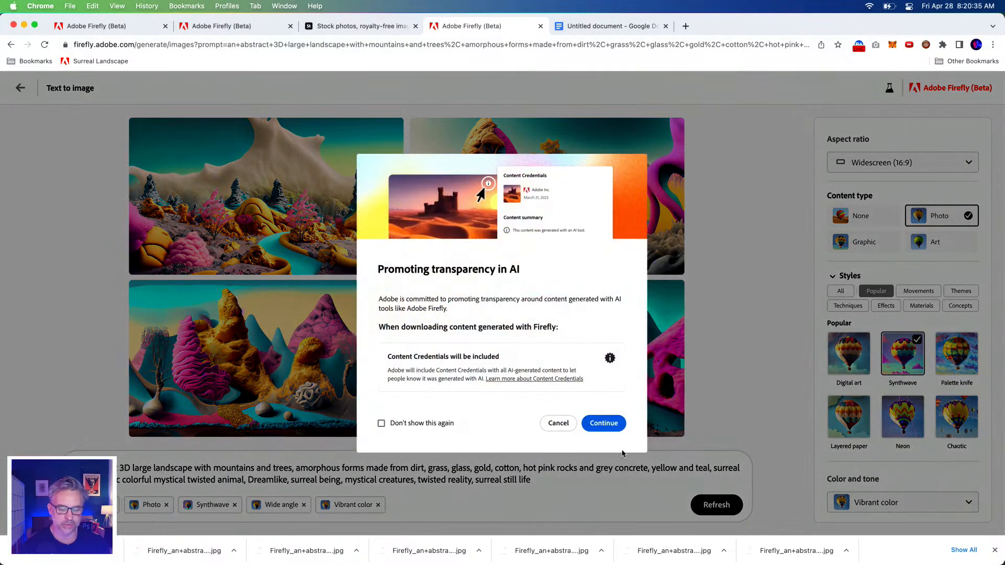
pyautogui.click(603, 422)
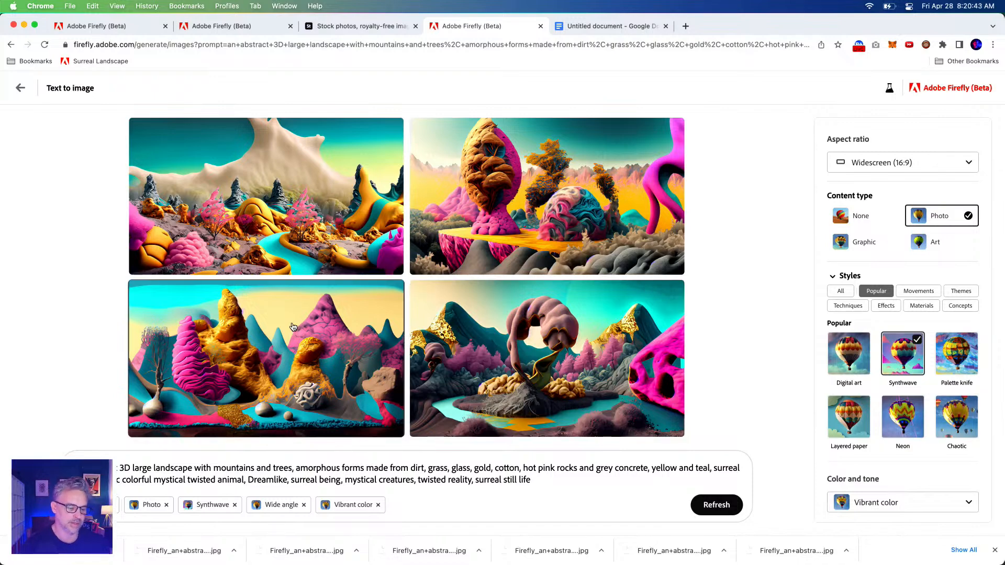
# Download the landscape with the pink and gold rock spires and the one with the winding teal river, both with Content Credentials
pyautogui.click(396, 294)
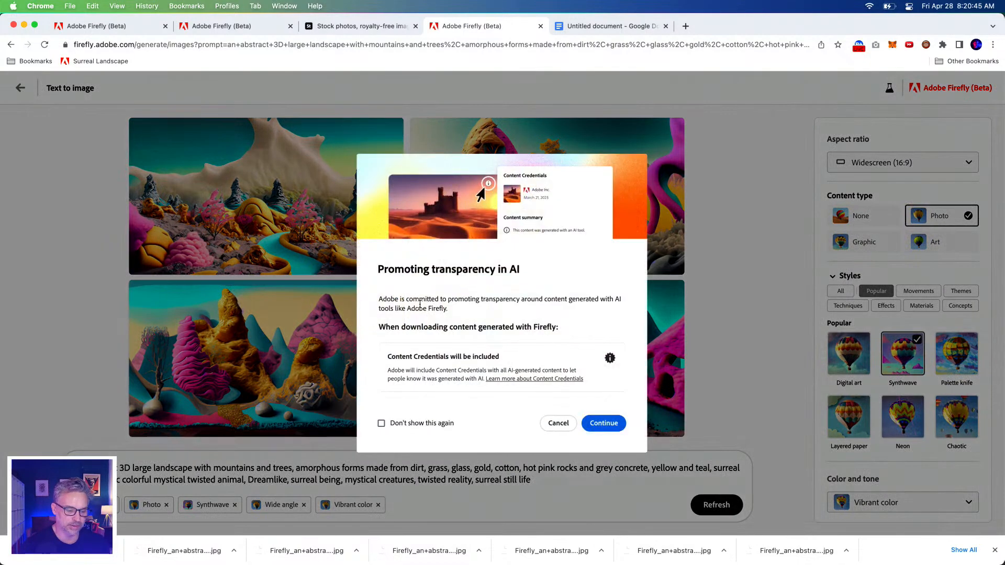
pyautogui.click(602, 423)
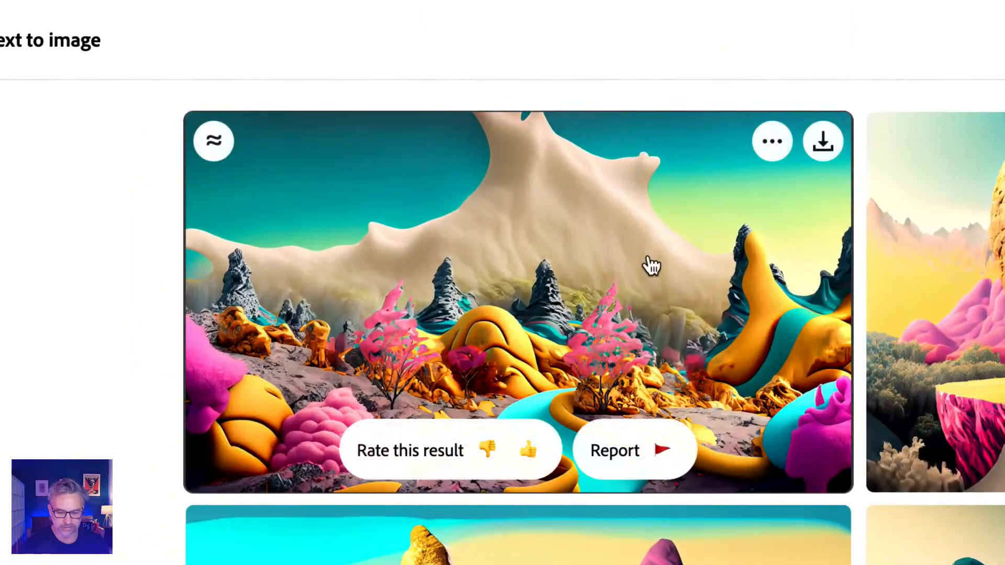
pyautogui.click(823, 142)
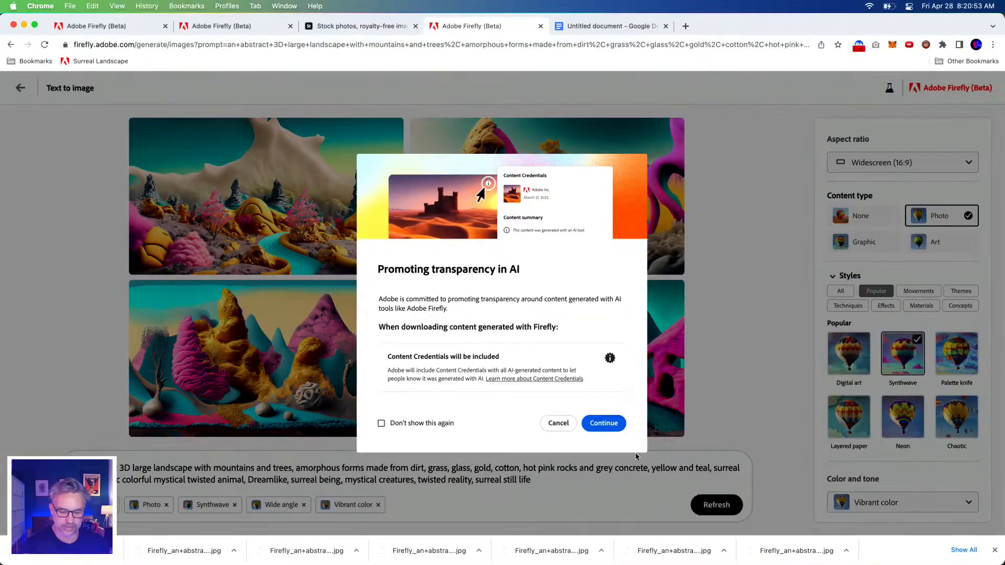
pyautogui.click(601, 423)
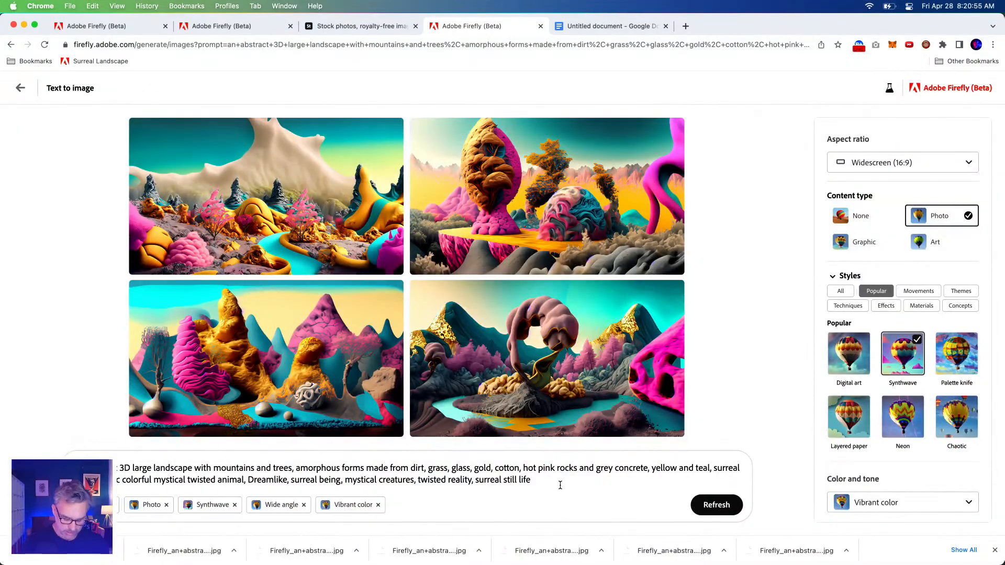
pyautogui.write(',')
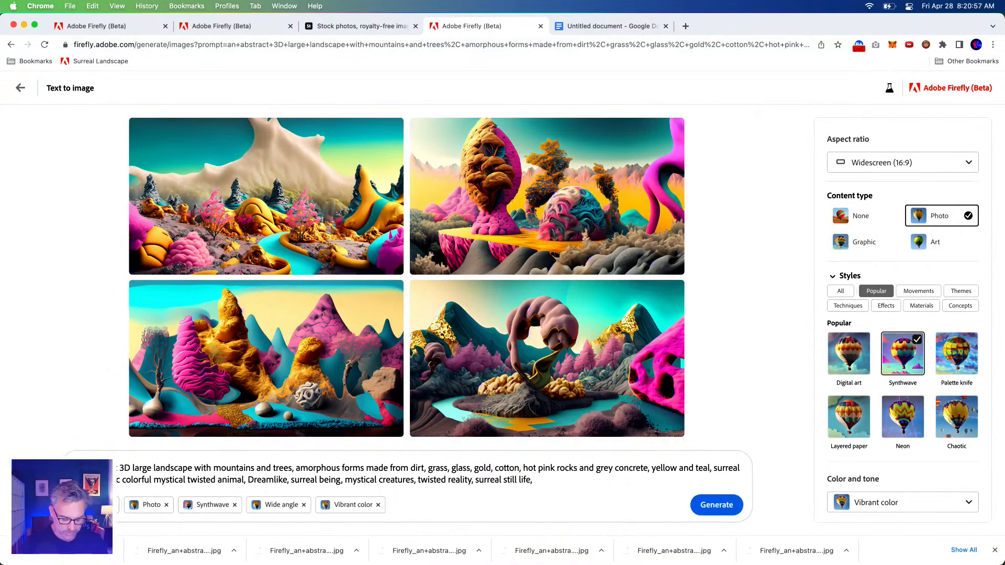
pyautogui.press('BackSpace')
pyautogui.press('BackSpace')
pyautogui.press('BackSpace')
pyautogui.press('BackSpace')
pyautogui.write('surreal psychedelic colorful mystical twisted animal, Dreamlike, surreal being, mystical creatures, twisted reality, surreal still life')
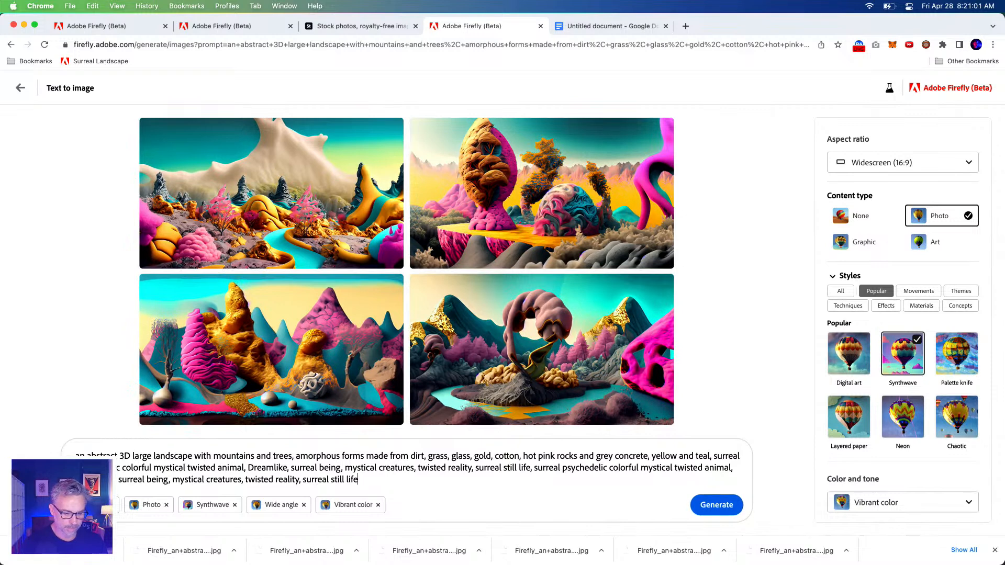
pyautogui.press('super+a')
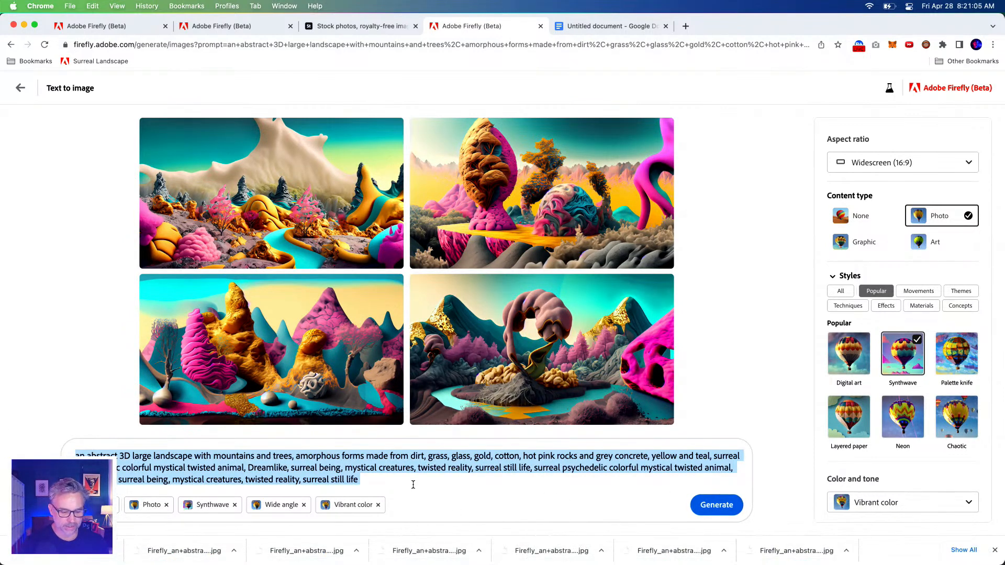
pyautogui.click(502, 482)
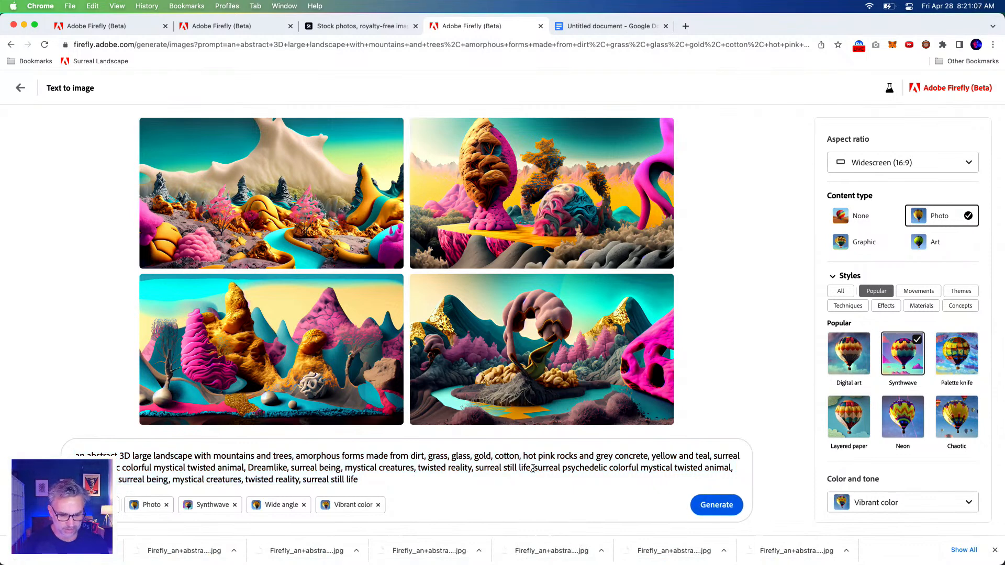
pyautogui.moveTo(533, 467); pyautogui.dragTo(532, 474)
pyautogui.press('BackSpace')
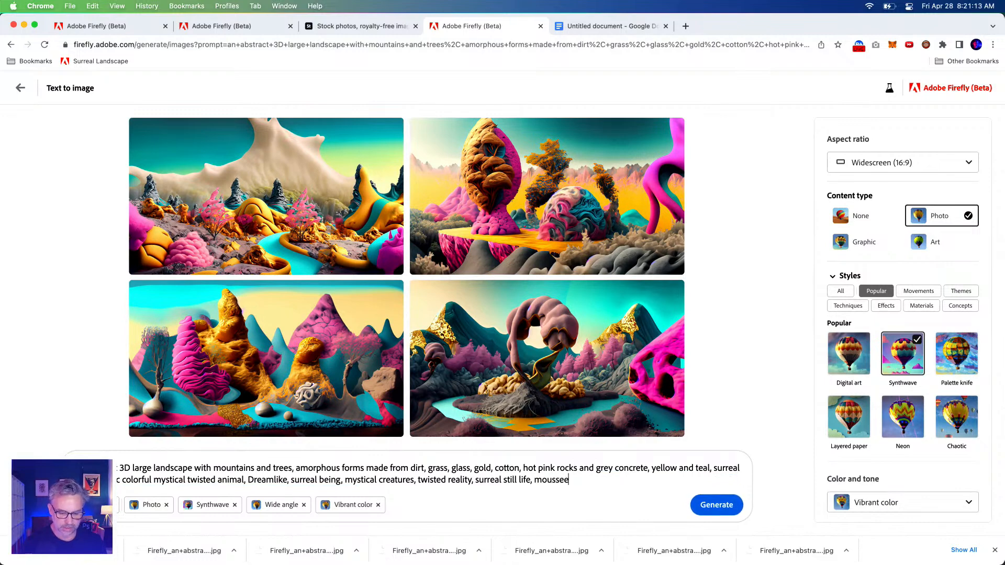
# Append "mouse running a race wearing a track suit and running in the forest" after "surreal still life," in the prompt and generate the images
pyautogui.write('mouse running a race wearing a track suit and running in the forest')
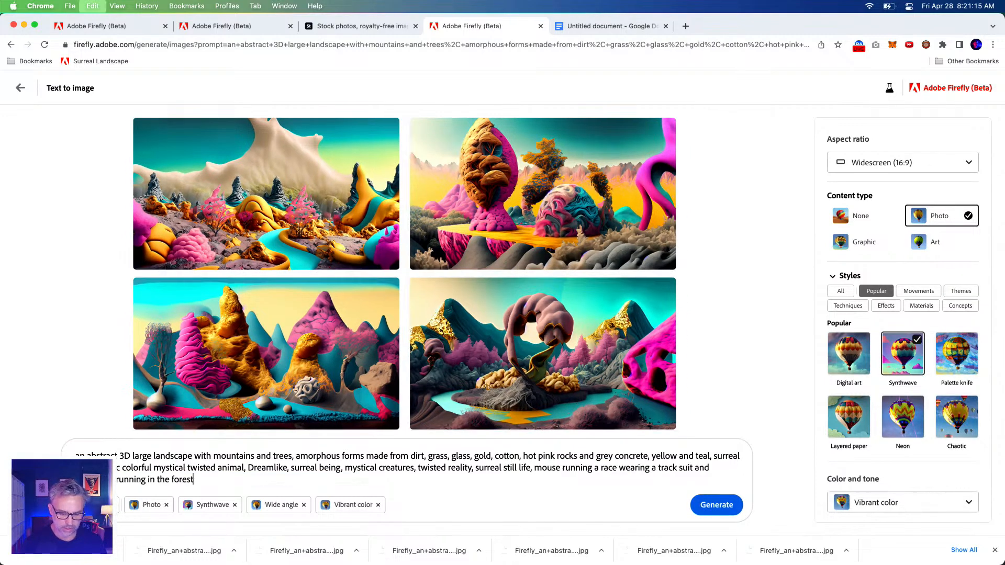
pyautogui.click(706, 511)
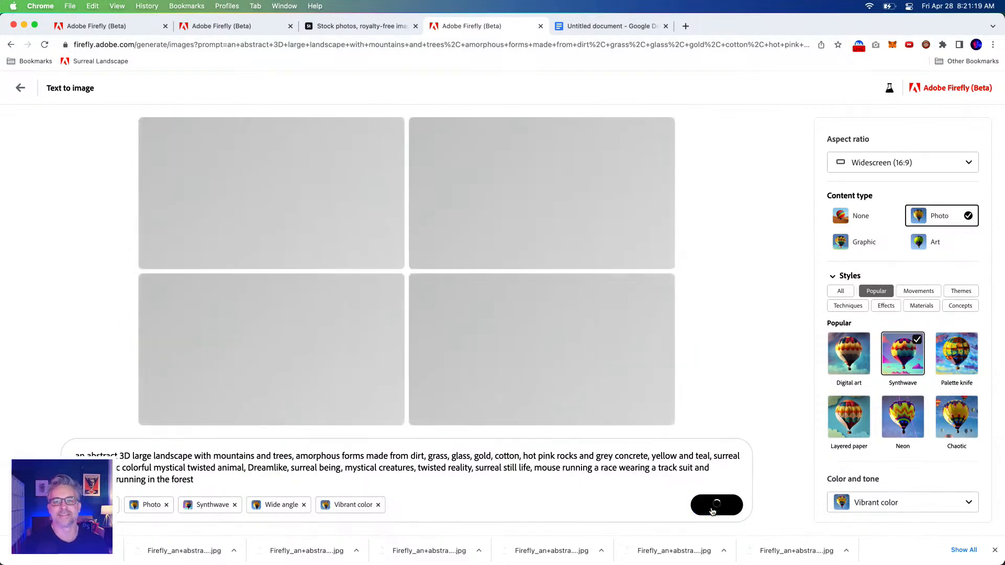
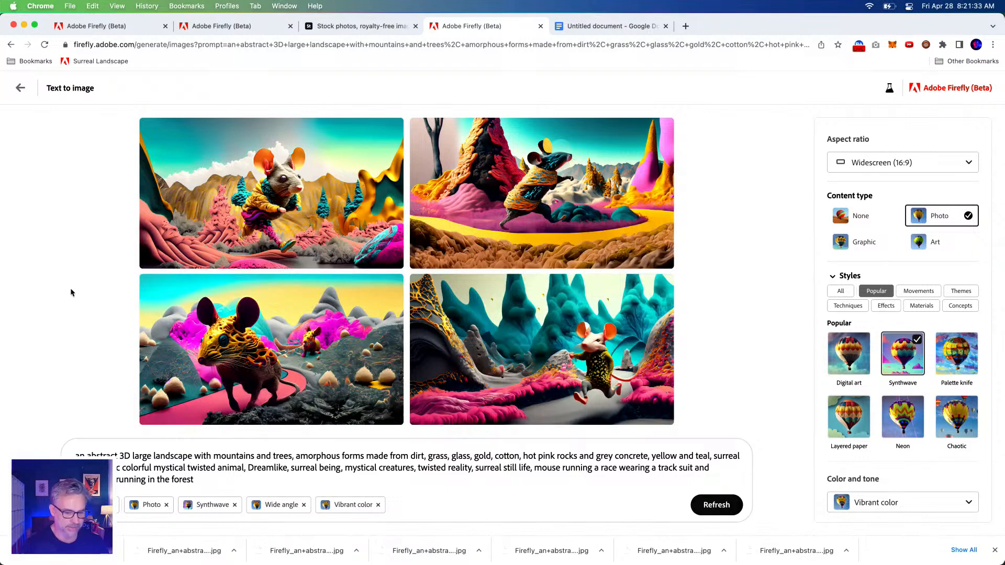
# Examine the generated running-mouse images at larger size and compare them with the mouse wording in the prompt
pyautogui.click(586, 351)
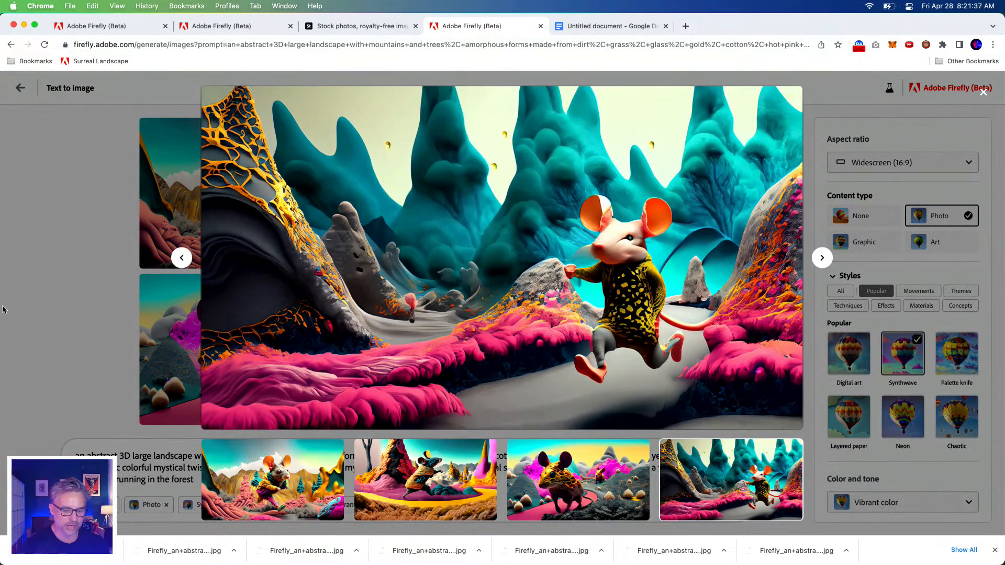
pyautogui.click(2, 309)
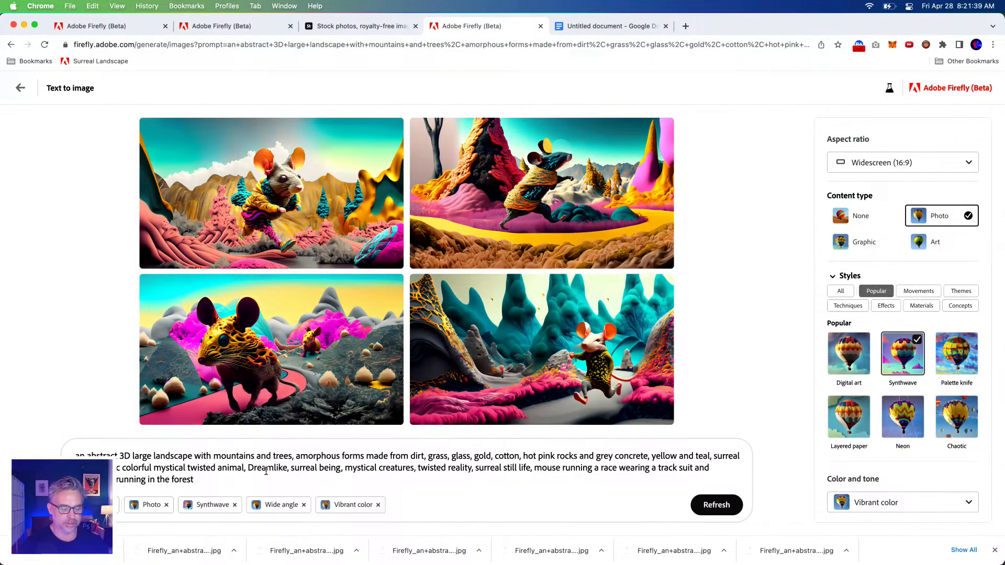
pyautogui.moveTo(273, 468); pyautogui.dragTo(65, 450)
pyautogui.click(433, 502)
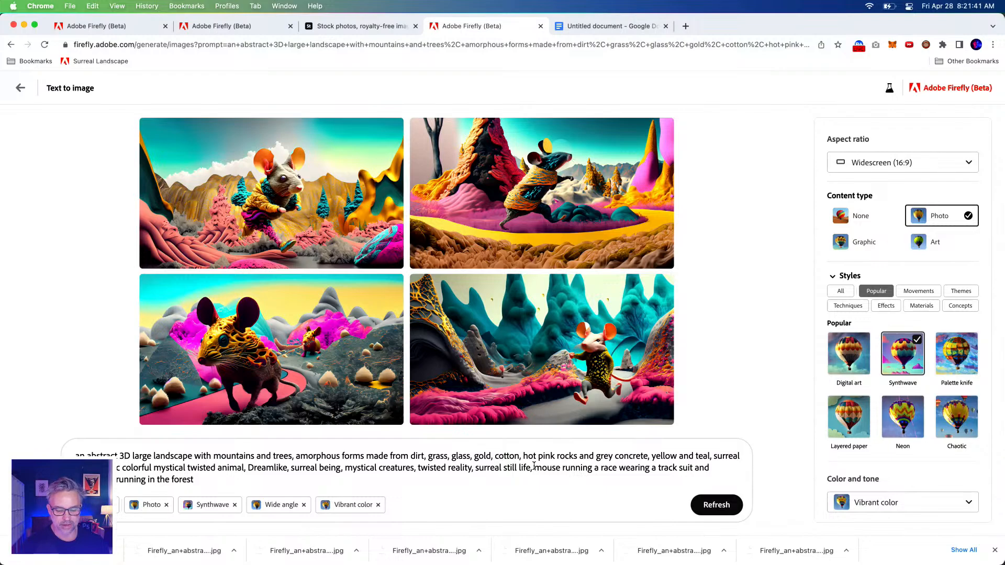
pyautogui.moveTo(534, 466); pyautogui.dragTo(605, 491)
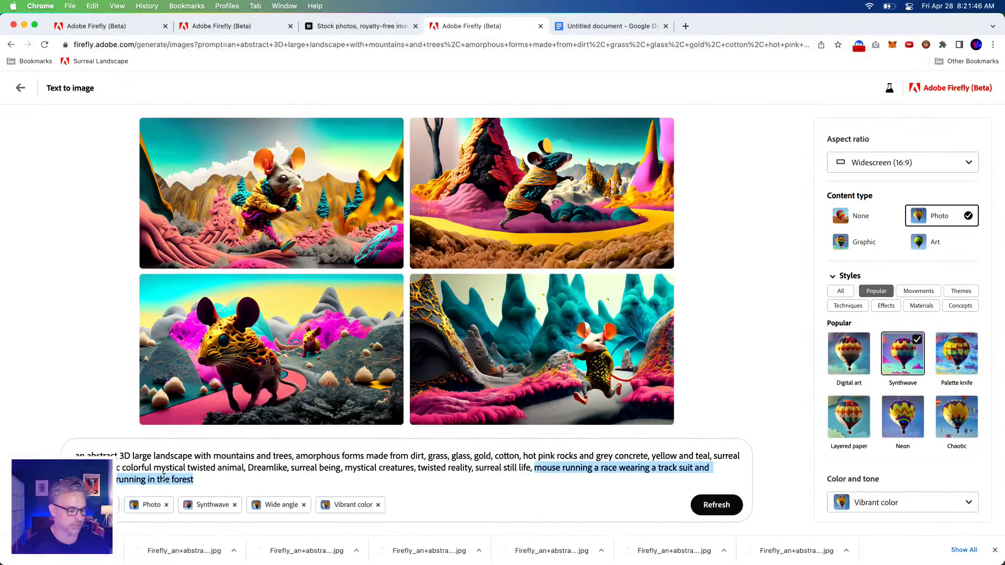
pyautogui.click(131, 469)
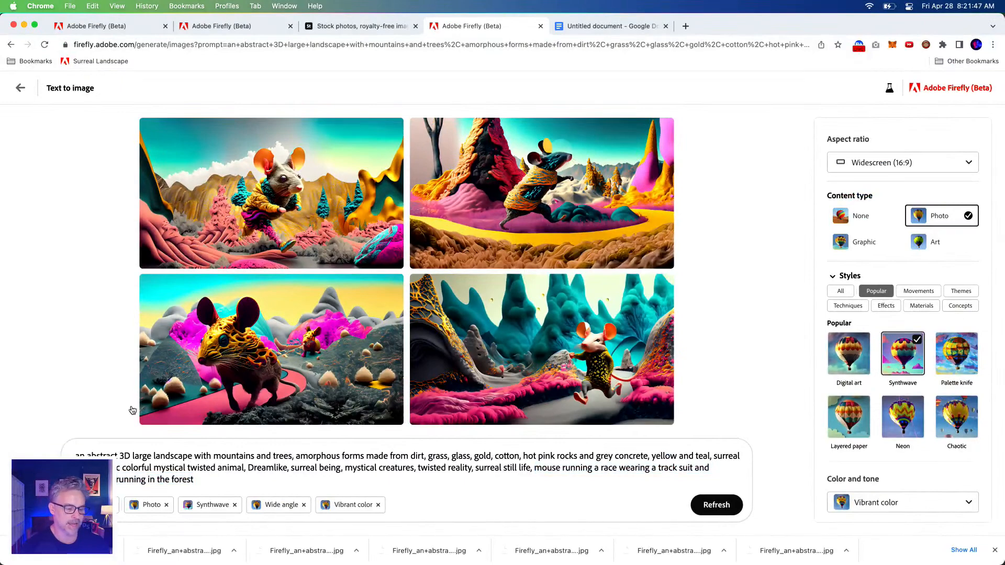
pyautogui.click(179, 162)
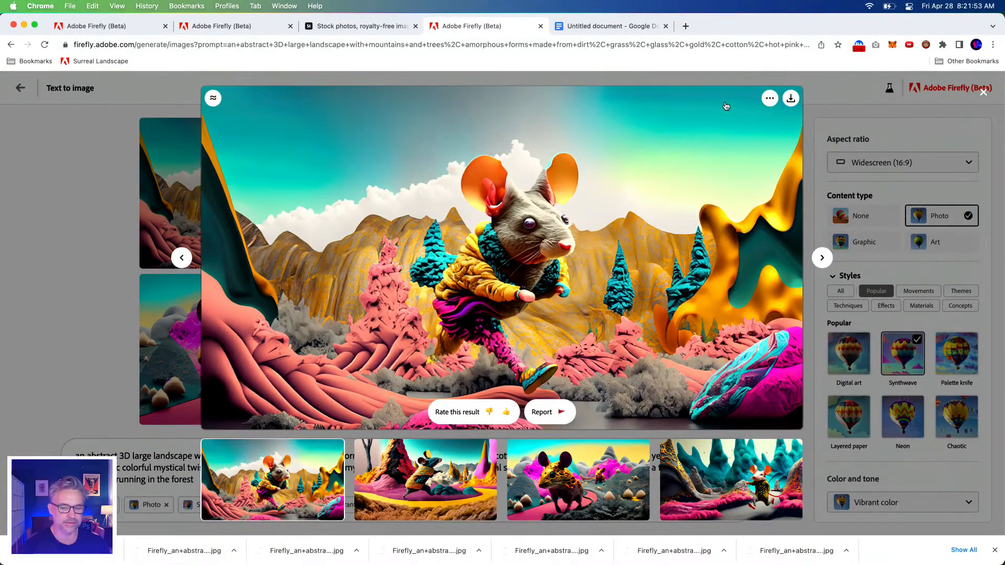
pyautogui.click(850, 92)
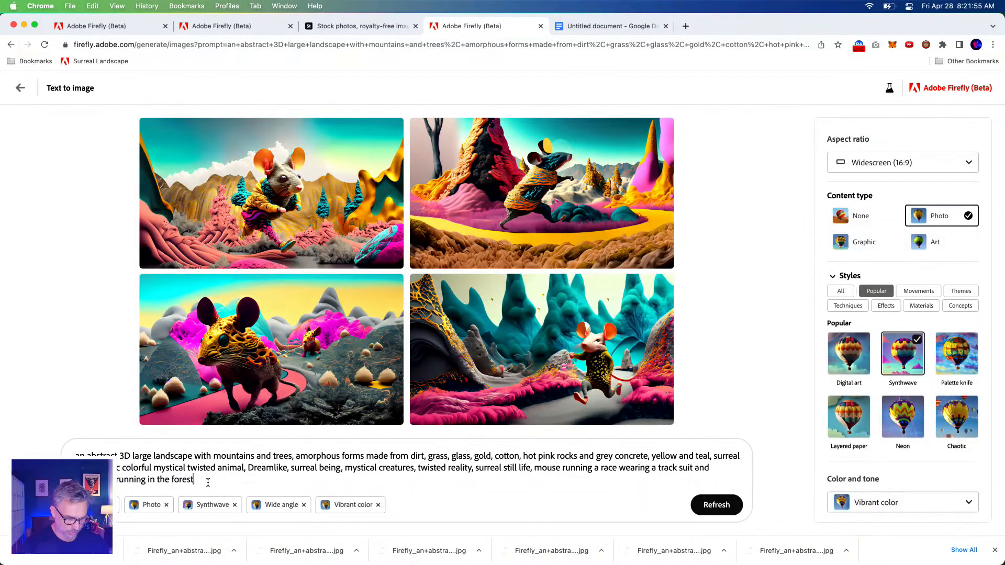
# Append ", cute cat in a sweater, flying bird wearing a scarf and goggles, bunny wearing jeans standing in the forest" to the prompt
pyautogui.write(', ')
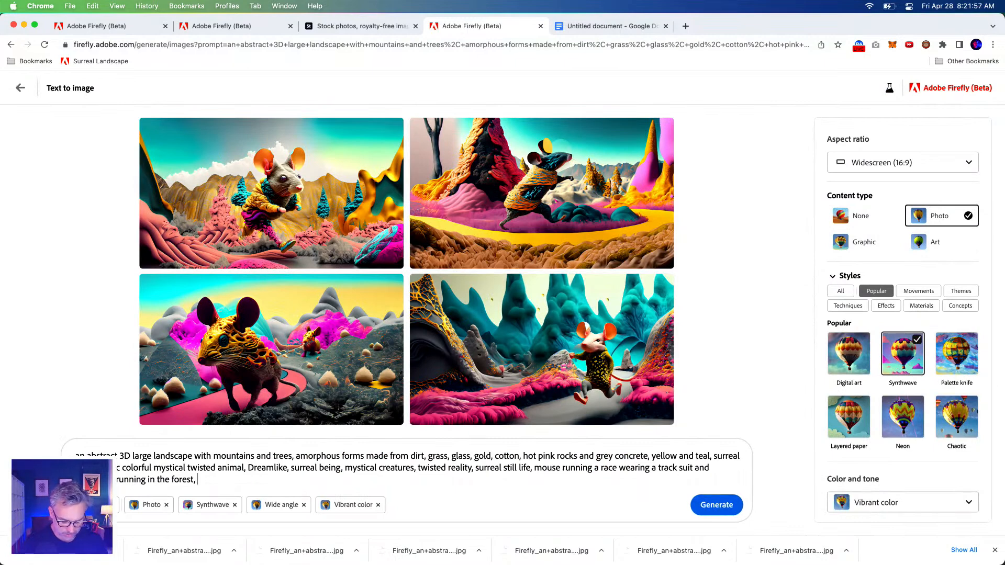
pyautogui.write('cute cat')
pyautogui.press('BackSpace')
pyautogui.press('BackSpace')
pyautogui.press('BackSpace')
pyautogui.write('cute cat in a sweater in the forest')
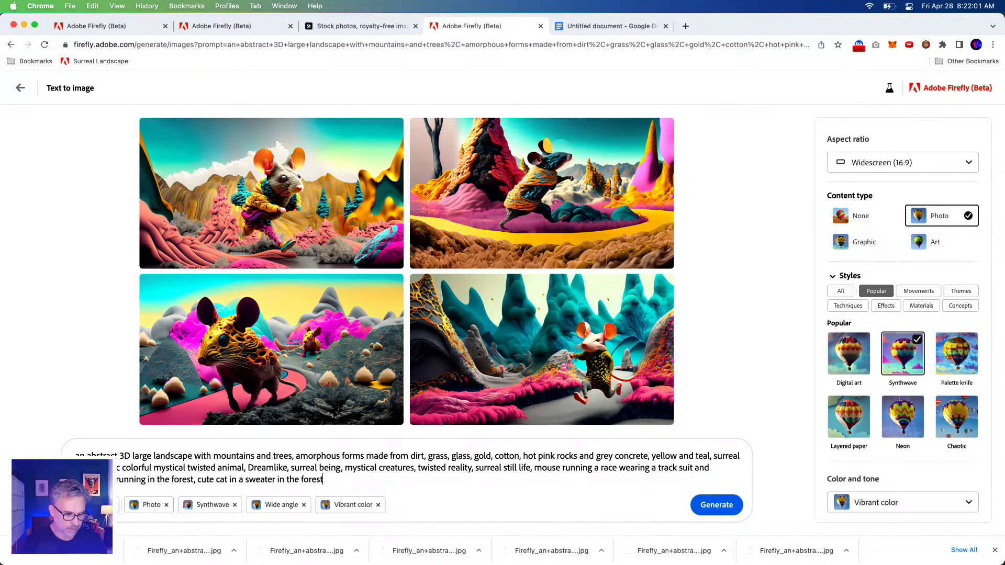
pyautogui.press('BackSpace')
pyautogui.press('BackSpace')
pyautogui.press('BackSpace')
pyautogui.press('BackSpace')
pyautogui.press('BackSpace')
pyautogui.press('BackSpace')
pyautogui.press('BackSpace')
pyautogui.press('BackSpace')
pyautogui.press('BackSpace')
pyautogui.press('BackSpace')
pyautogui.press('BackSpace')
pyautogui.press('BackSpace')
pyautogui.press('BackSpace')
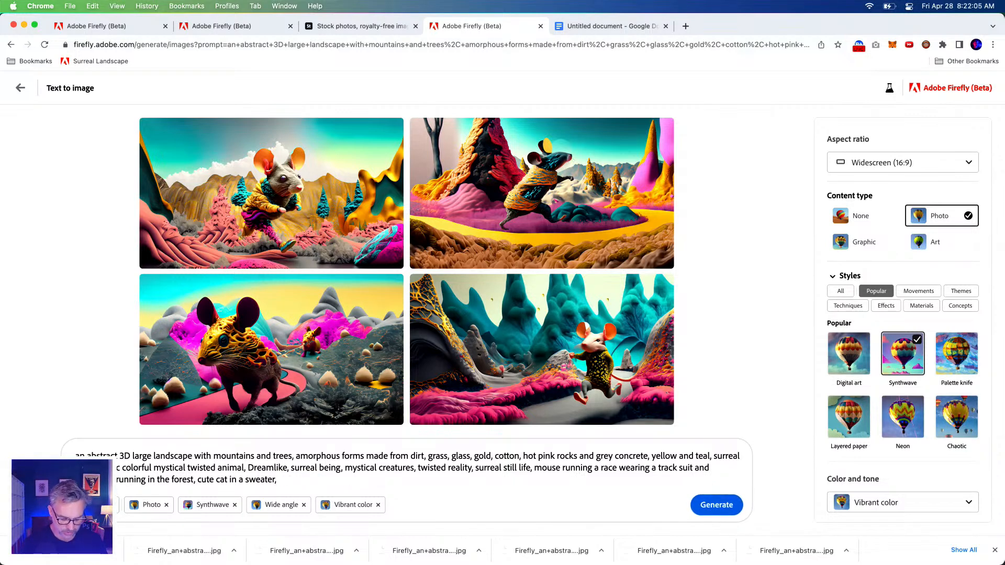
pyautogui.press('BackSpace')
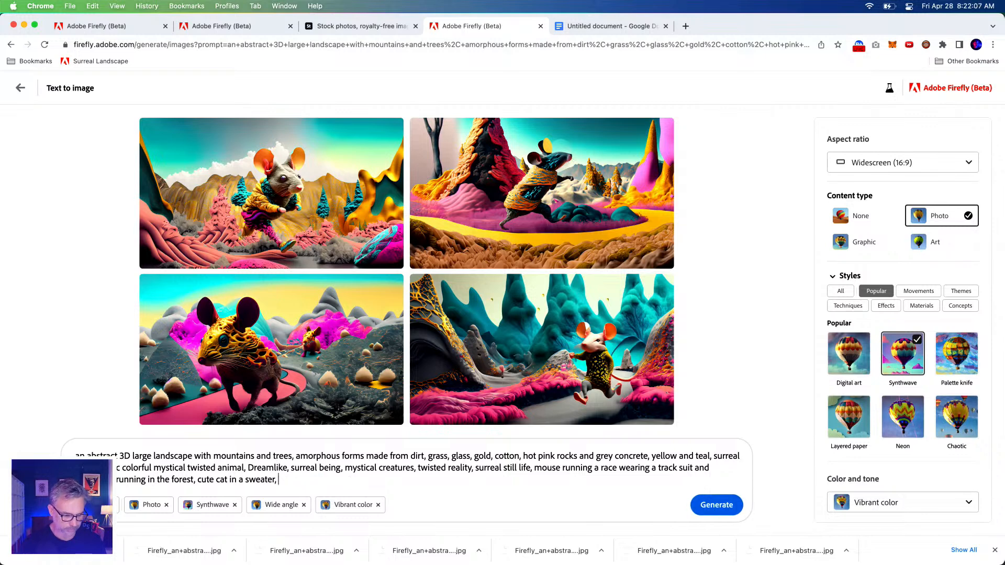
pyautogui.write('flying bird wearing a scarf and goggles')
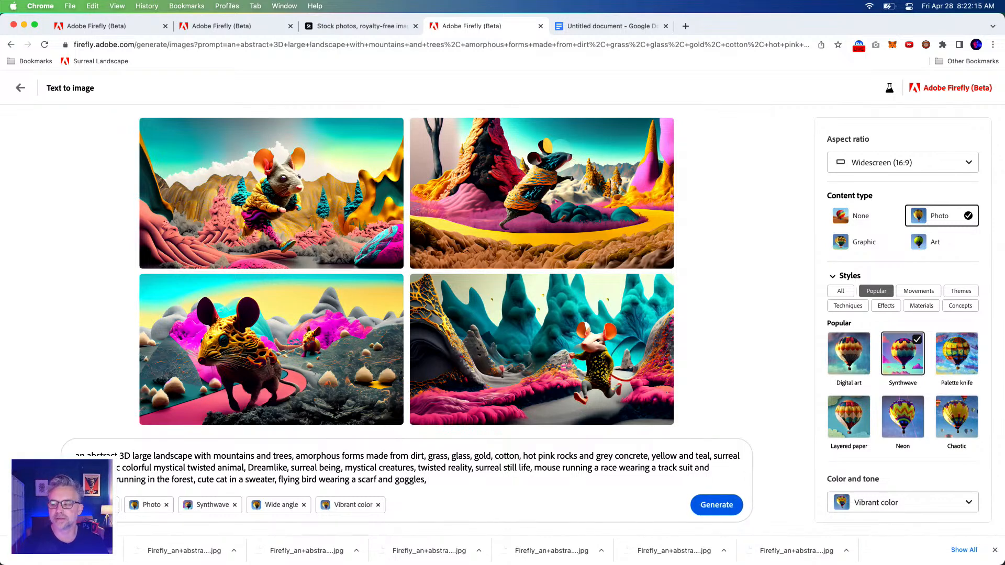
pyautogui.write('unny wearing jeans standing in the forest')
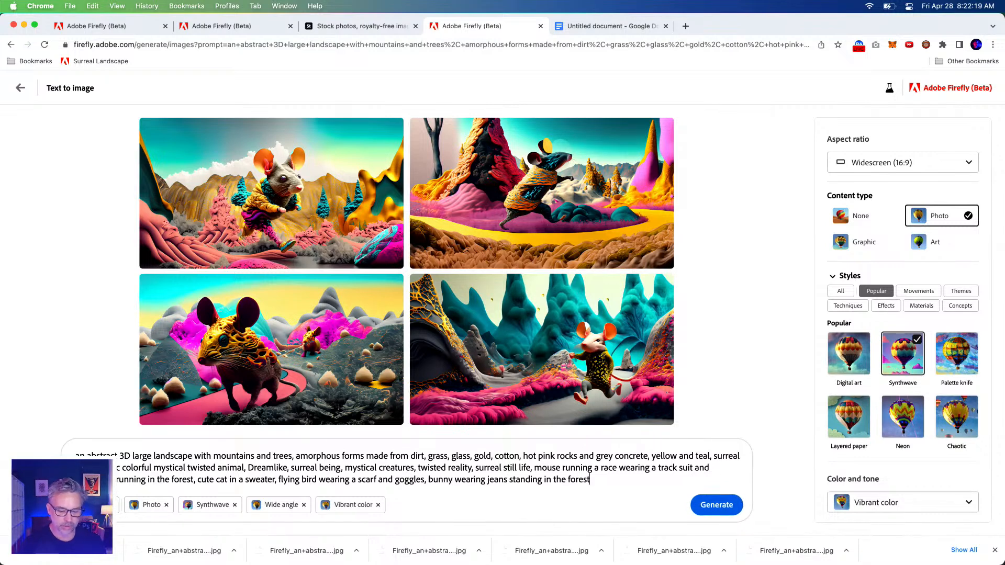
# Remove the closing "in the forest" after "bunny wearing jeans standing", copy the whole prompt, and generate the images
pyautogui.moveTo(542, 481); pyautogui.dragTo(623, 486)
pyautogui.press('BackSpace')
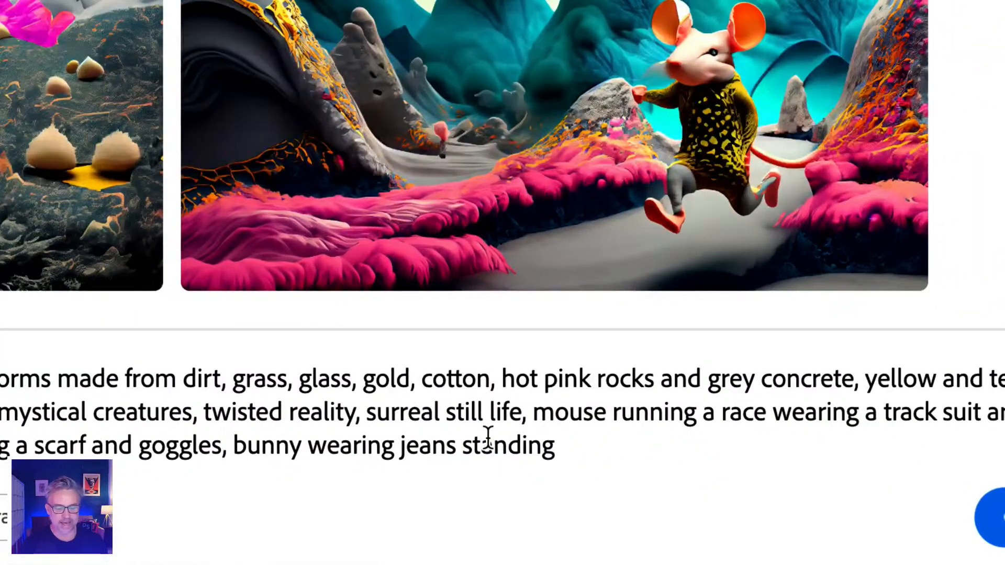
pyautogui.doubleClick(501, 459)
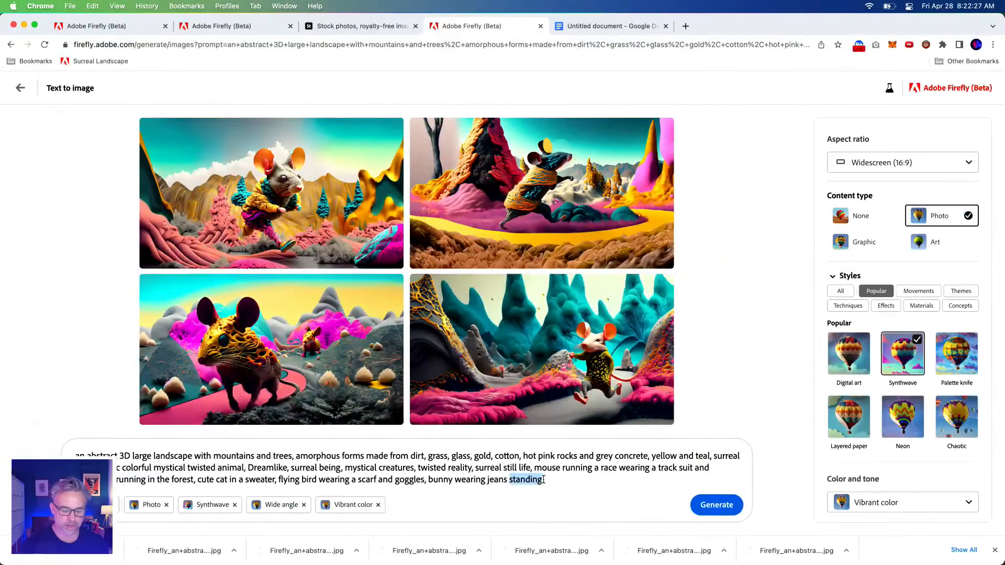
pyautogui.click(555, 482)
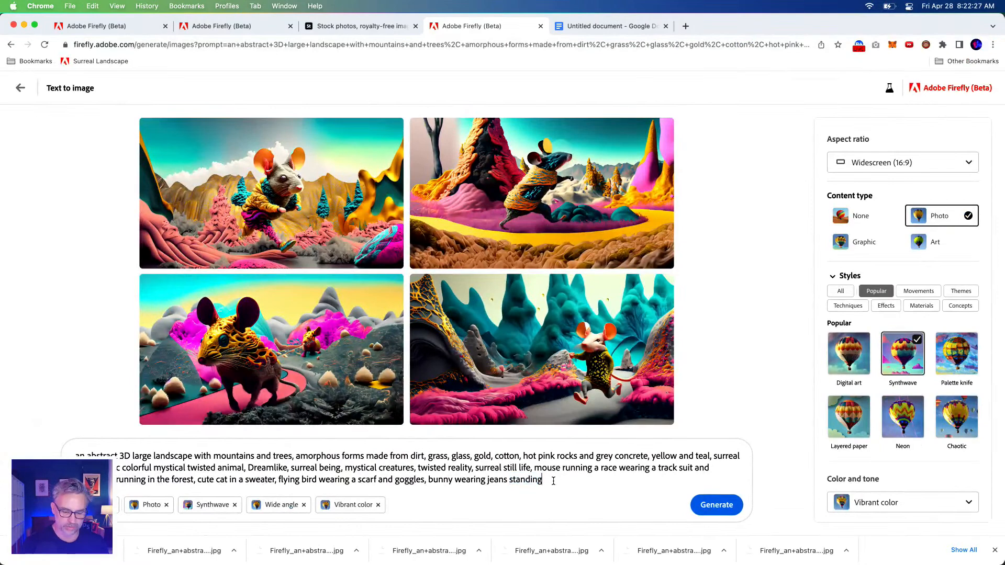
pyautogui.press('super+a')
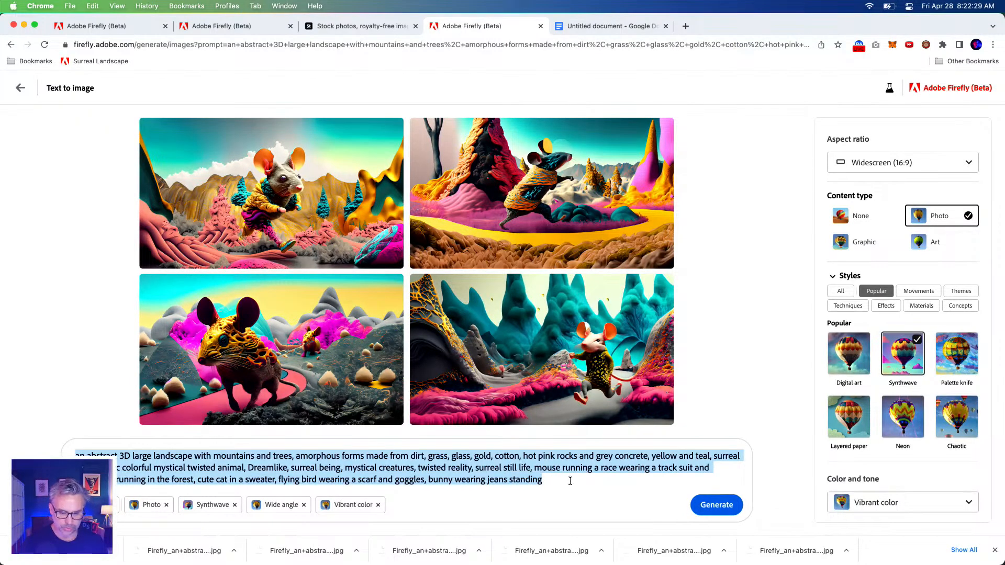
pyautogui.press('Return')
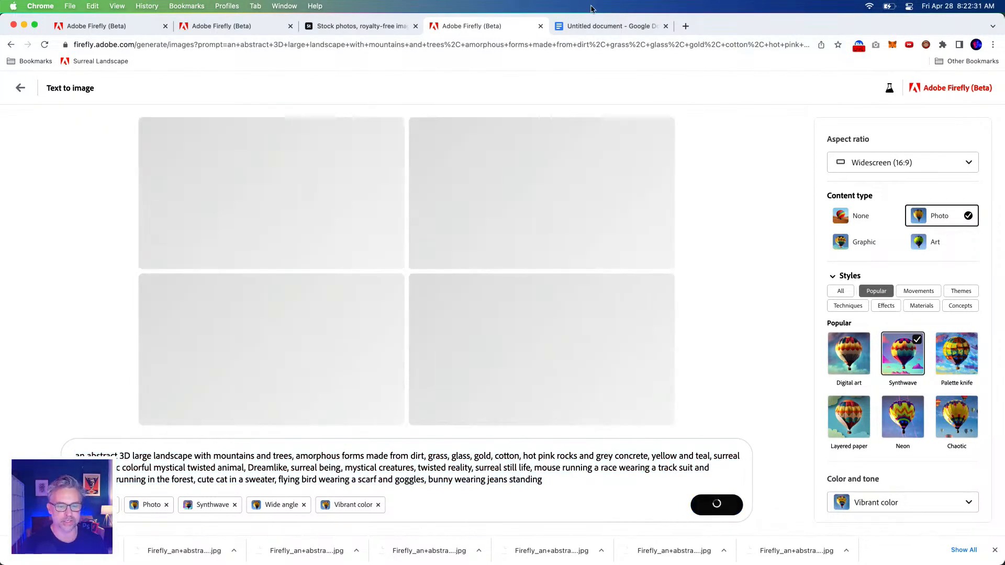
# Switch to Google Docs, dismiss the old word count, and replace the document's text with the copied prompt
pyautogui.click(589, 26)
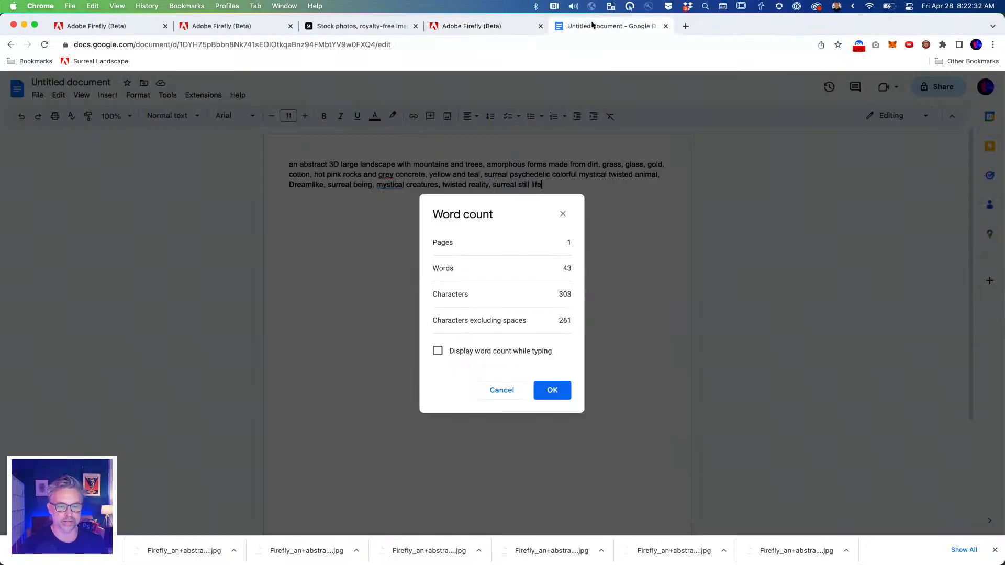
pyautogui.click(563, 214)
pyautogui.press('super+a')
pyautogui.write('an abstract 3D large landscape with mountains and trees, amorphous forms made from dirt, grass, glass, gold, cotton, hot pink rocks and grey concrete, yellow and teal, surreal psychedelic colorful mystical twisted animal, Dreamlike, surreal being, mystical creatures, twisted reality, surreal still life, mouse running a race wearing a track suit and headband running in the forest, cute cat in a sweater, flying bird wearing a scarf and goggles, bunny wearing jeans standing')
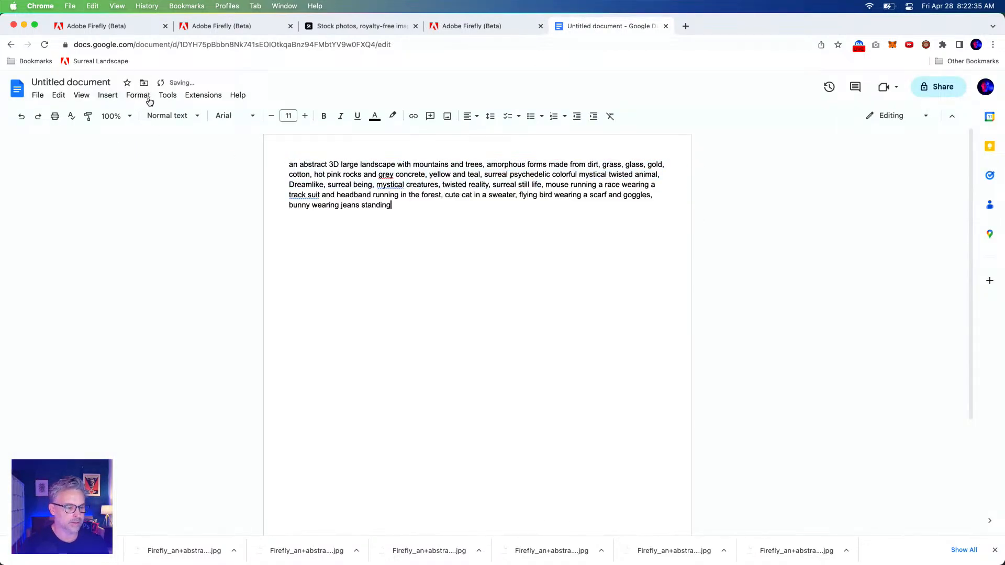
# Check the word and character count of the entire pasted prompt
pyautogui.press('super+a')
pyautogui.press('super+c')
pyautogui.click(167, 96)
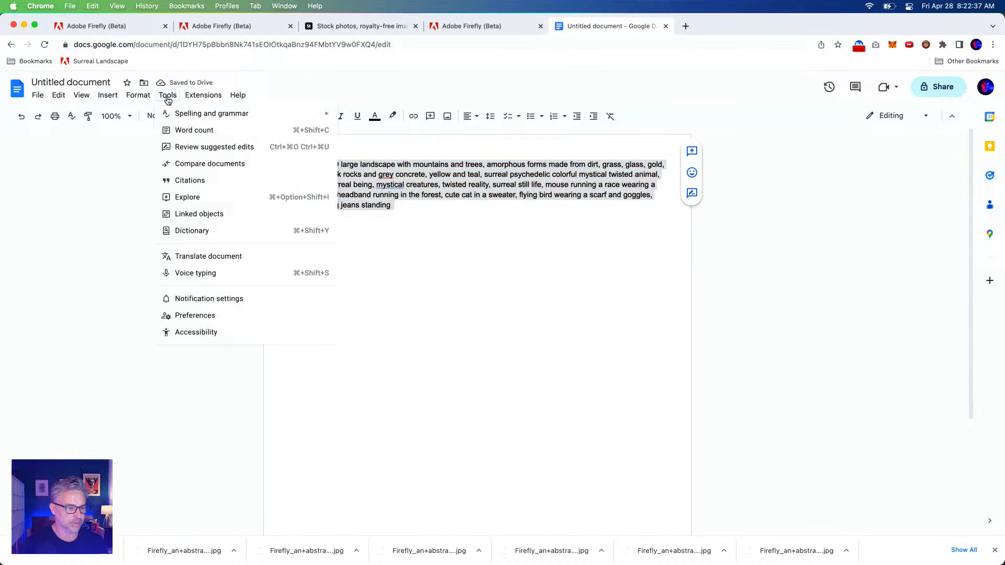
pyautogui.click(175, 131)
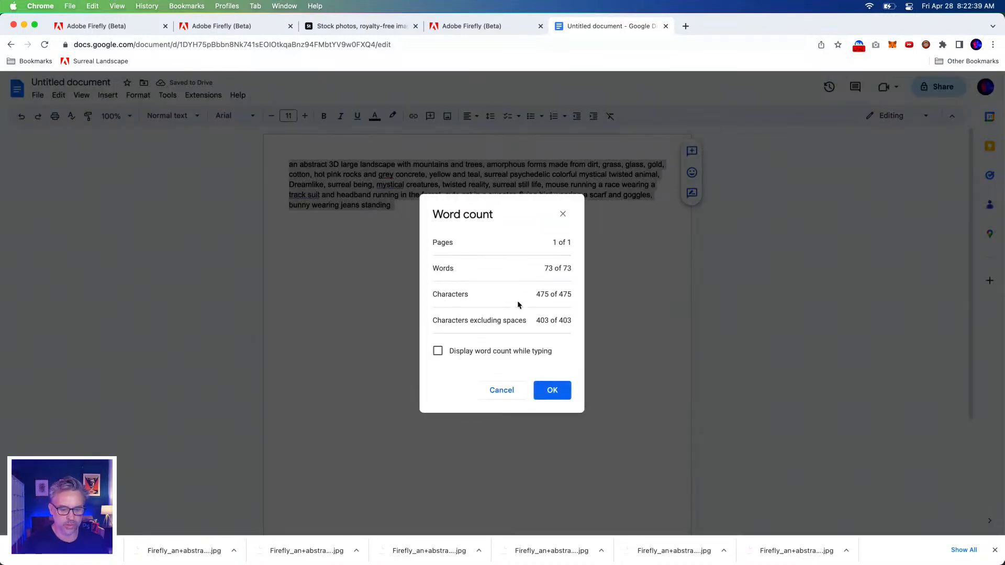
pyautogui.moveTo(535, 298); pyautogui.dragTo(540, 271)
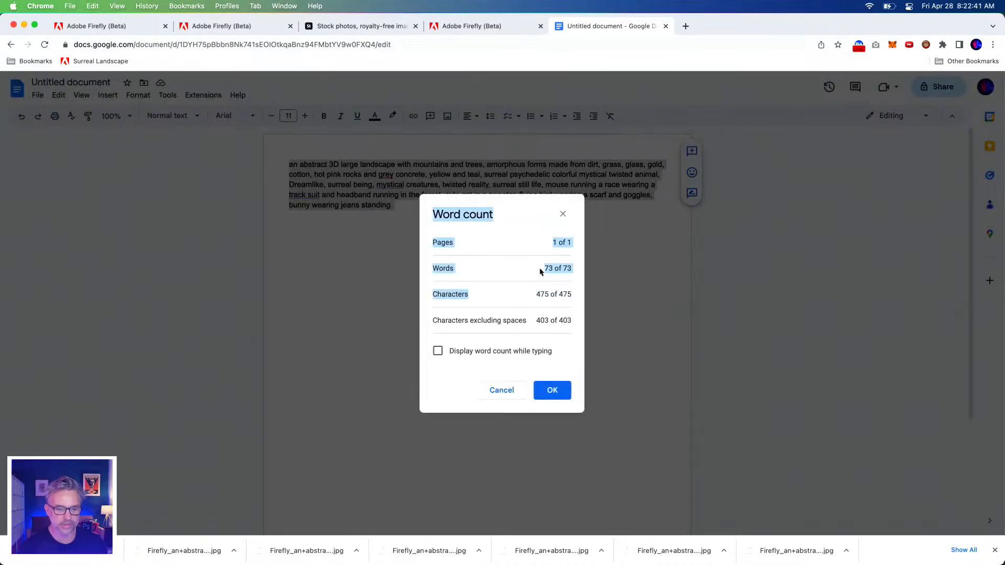
# Switch back to Adobe Firefly and examine the new animal images, enlarging the running mouse in the sweater
pyautogui.click(506, 25)
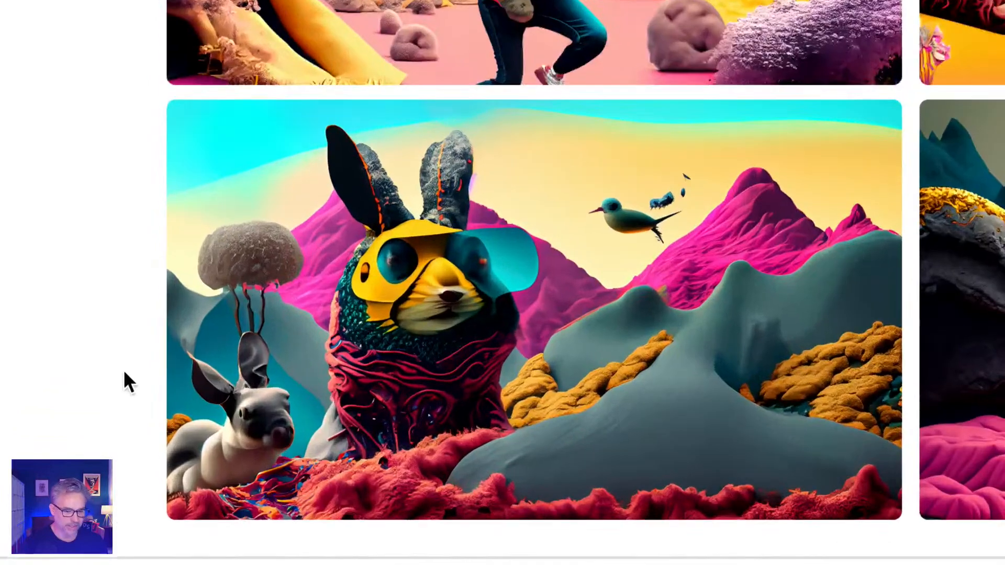
pyautogui.moveTo(762, 163)
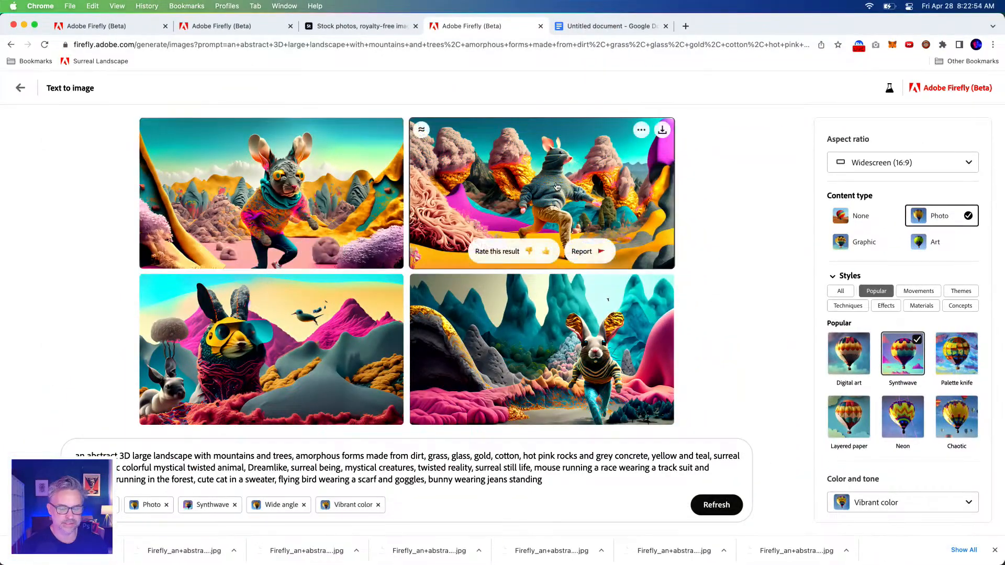
pyautogui.click(552, 189)
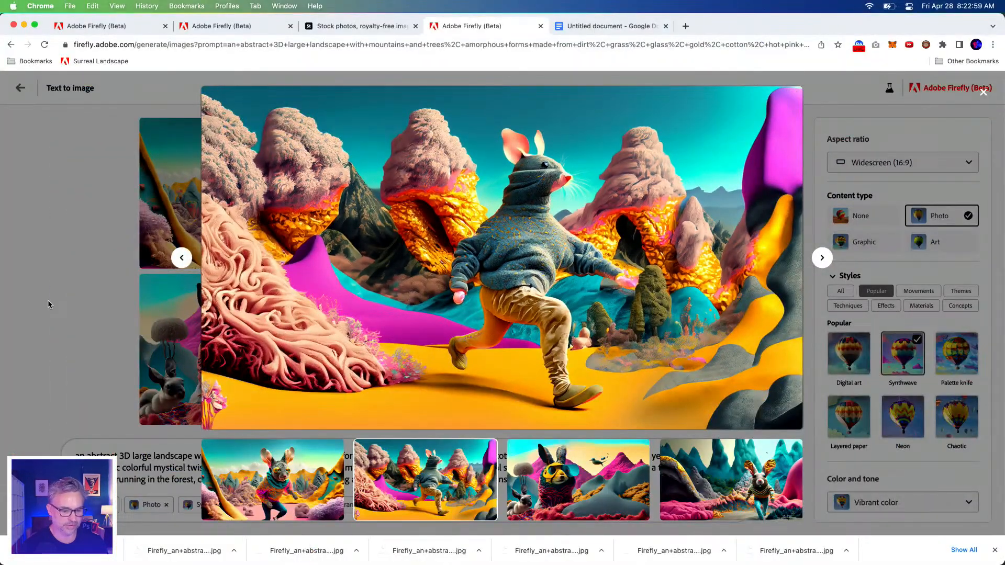
pyautogui.click(48, 304)
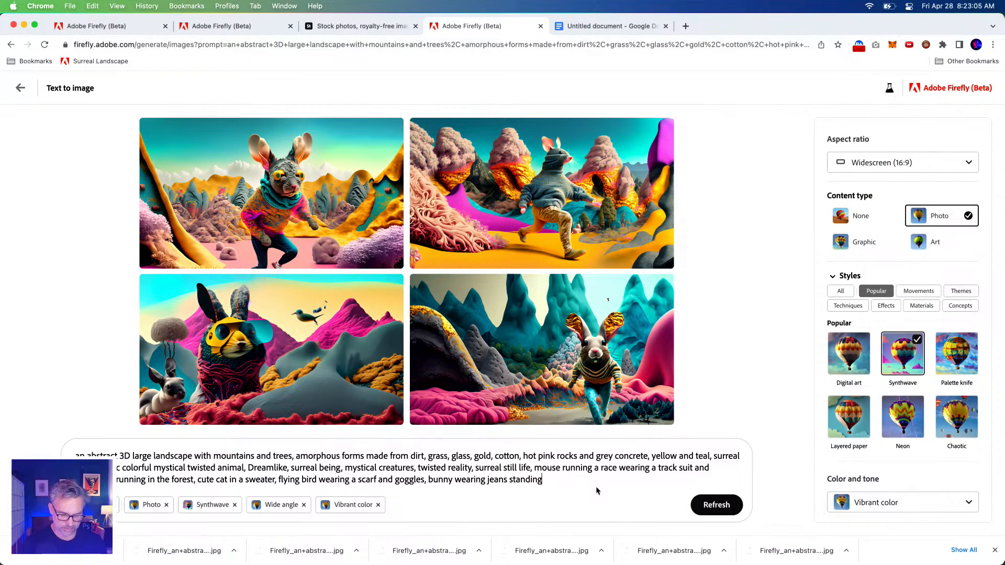
# Add a comma after "standing", paste the copied prompt twice to fill the prompt field to its limit, and copy all the text
pyautogui.moveTo(596, 490); pyautogui.dragTo(4, 447)
pyautogui.click(556, 481)
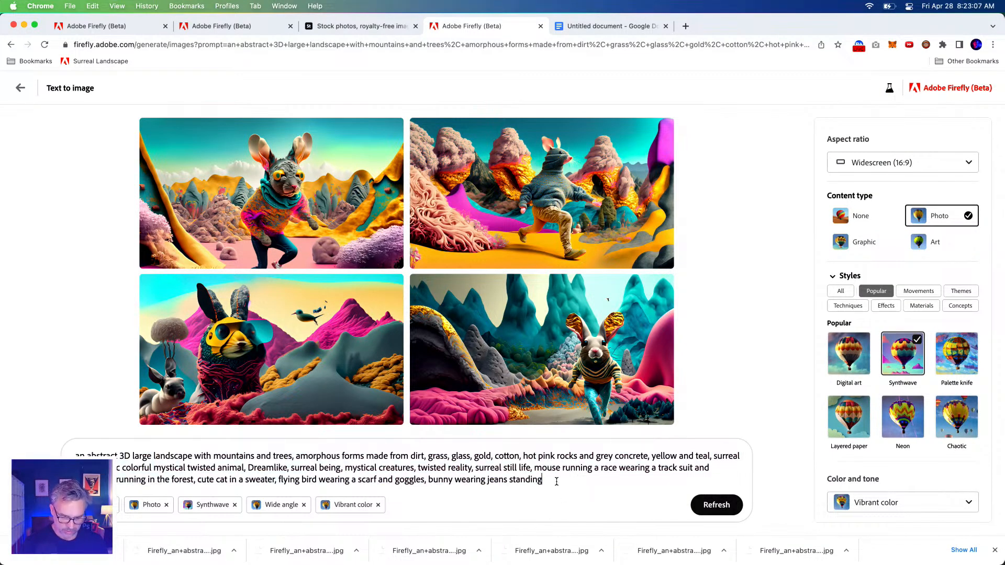
pyautogui.write(',')
pyautogui.press('super+v')
pyautogui.write('an abstract 3D large landscape with mountains and trees, amorphous fo')
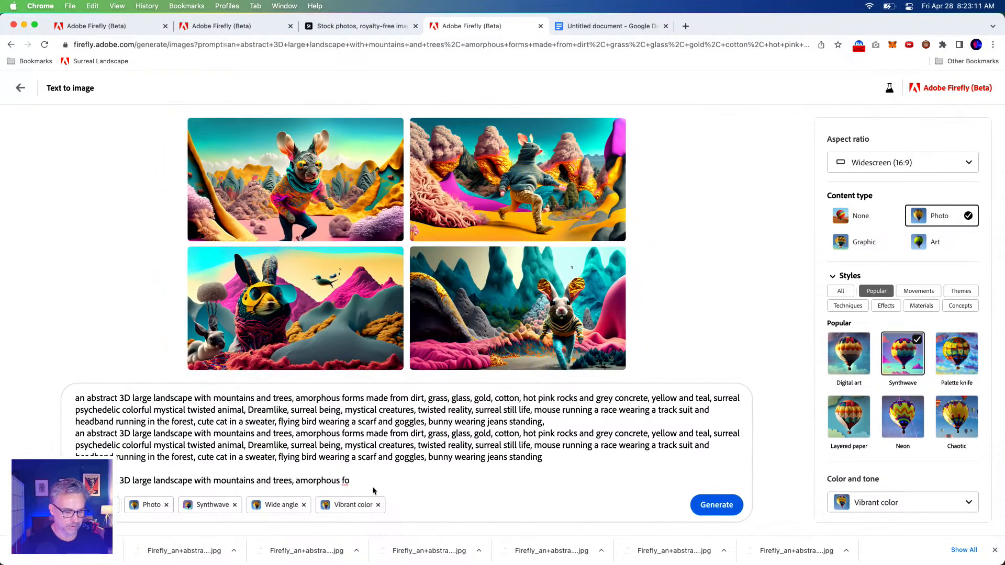
pyautogui.press('super+a')
pyautogui.press('super+c')
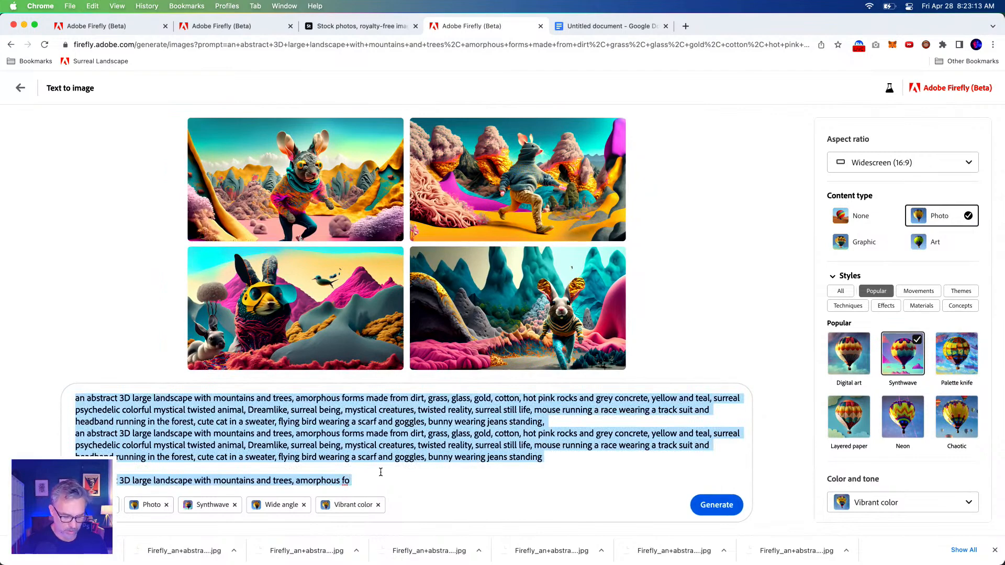
# Switch to Google Docs, dismiss the open word count, and replace the document's text with the full-length repeated prompt
pyautogui.click(587, 29)
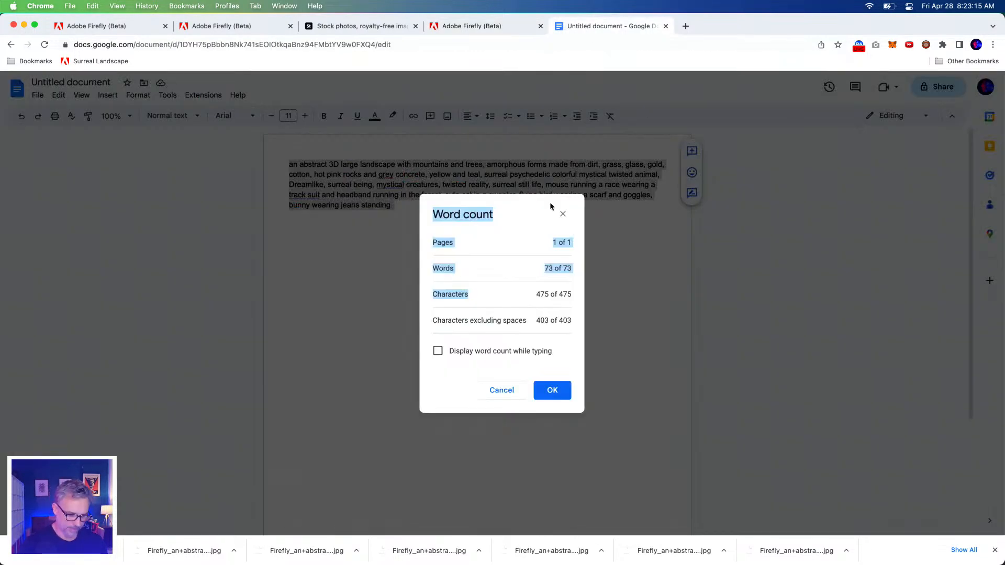
pyautogui.click(502, 390)
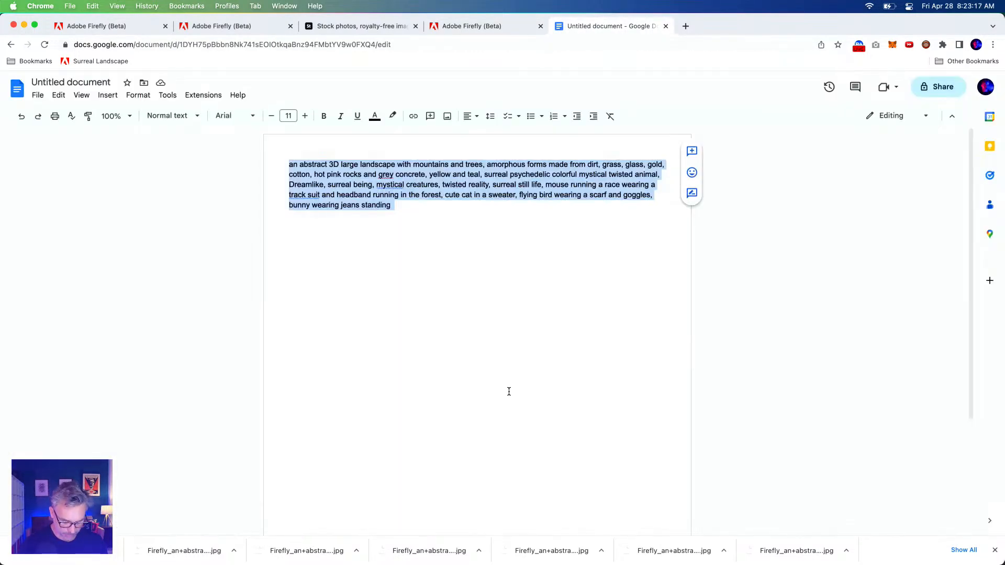
pyautogui.press('super+v')
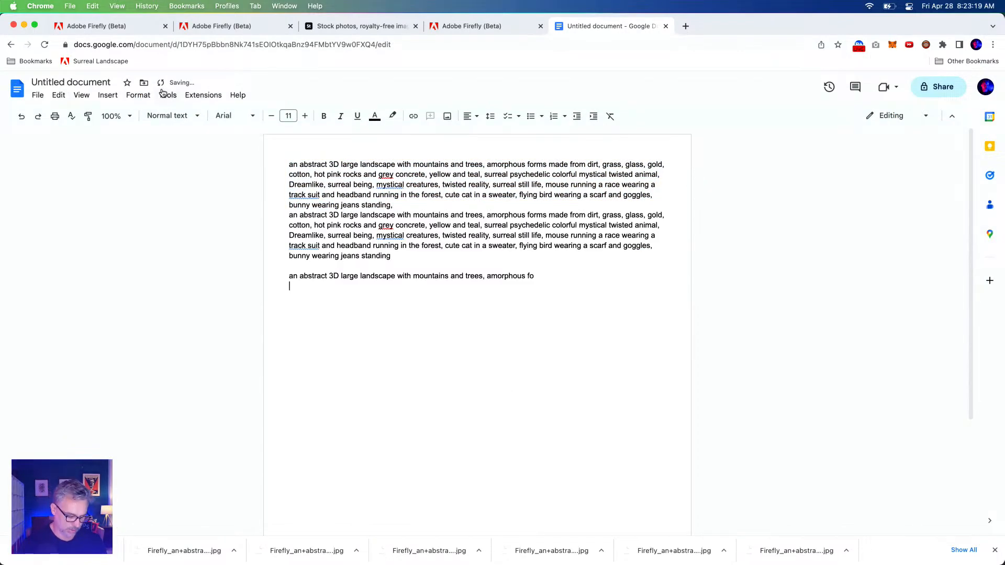
# Check the word and character count of the repeated prompt to find the prompt field's maximum length
pyautogui.press('super+a')
pyautogui.click(168, 95)
pyautogui.click(168, 129)
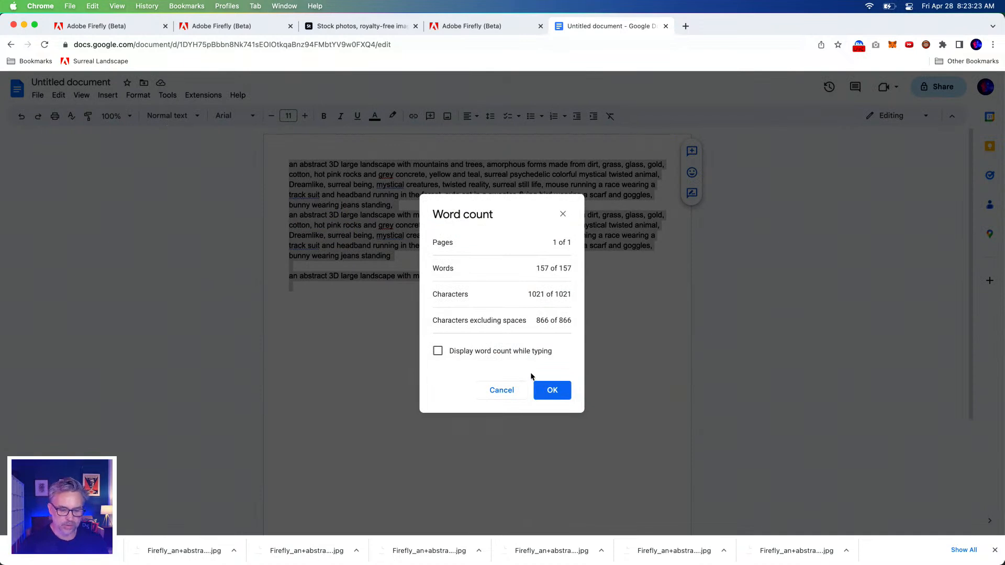
pyautogui.moveTo(528, 295); pyautogui.dragTo(599, 299)
pyautogui.click(524, 296)
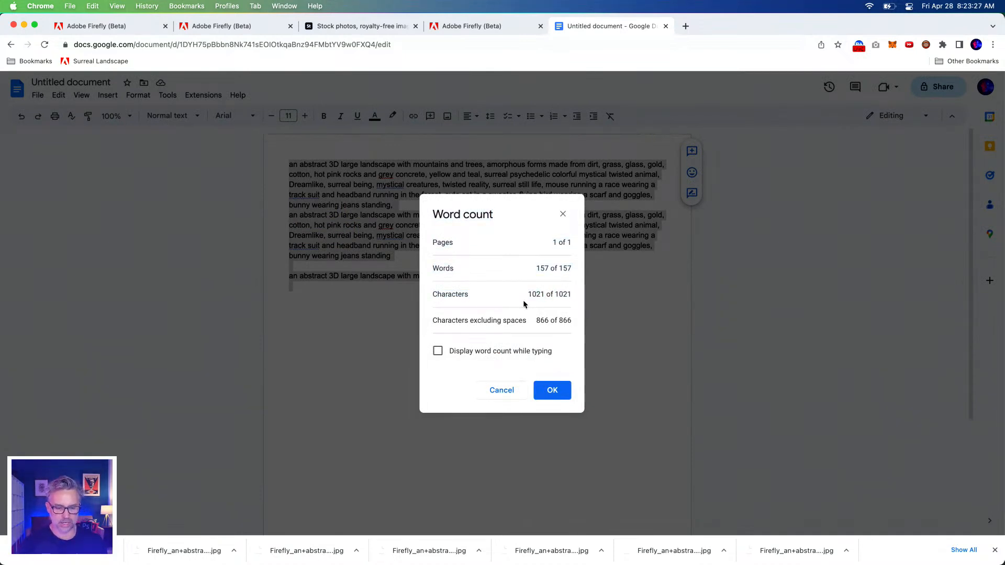
# Highlight the character count, close the word count, and reselect most of the repeated prompt in Adobe Firefly
pyautogui.moveTo(529, 295); pyautogui.dragTo(575, 295)
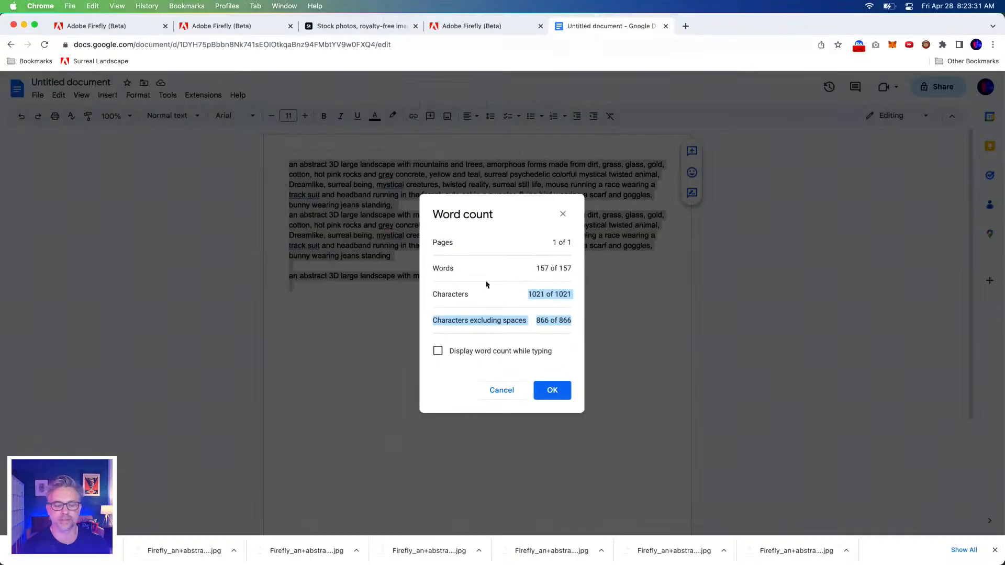
pyautogui.click(564, 213)
pyautogui.click(442, 27)
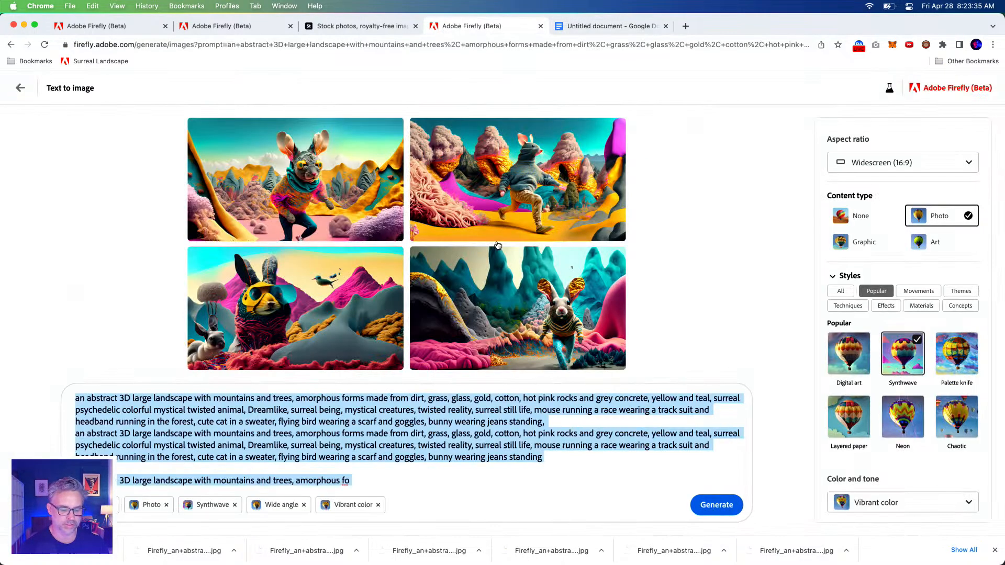
pyautogui.click(365, 479)
pyautogui.moveTo(379, 481); pyautogui.dragTo(519, 398)
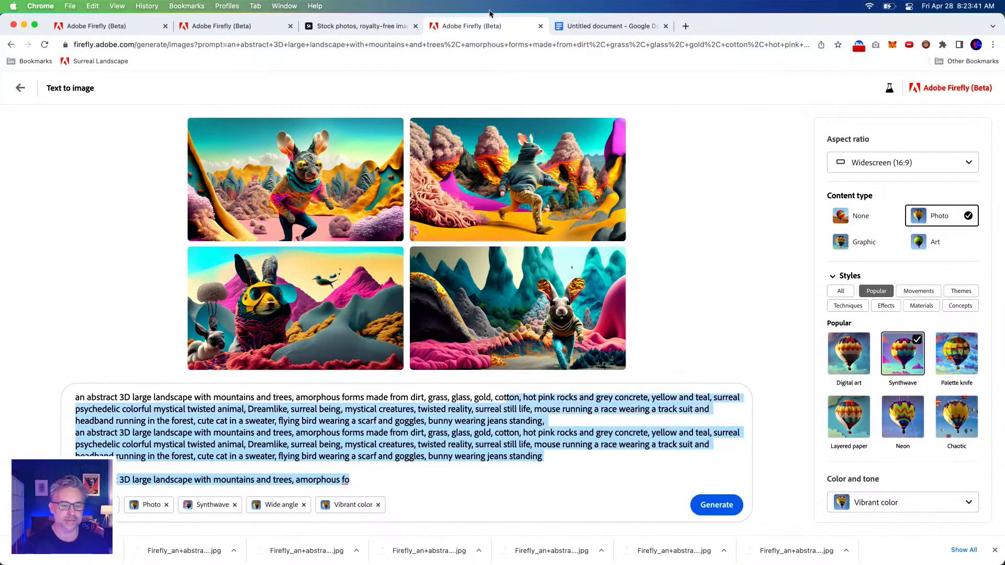
# Return to Google Docs and recheck the word count of the pasted prompt
pyautogui.click(583, 25)
pyautogui.click(167, 95)
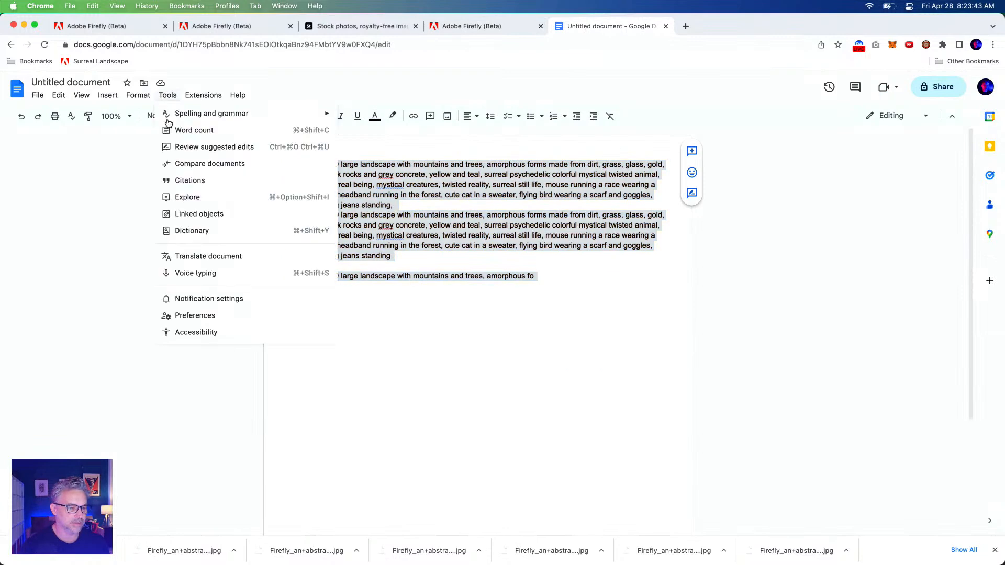
pyautogui.click(169, 130)
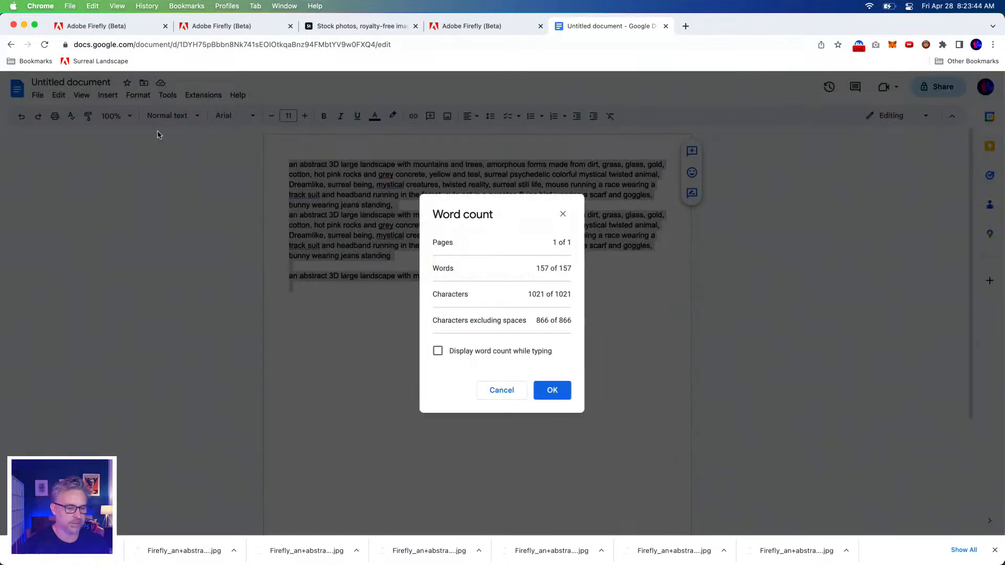
pyautogui.click(506, 390)
# Switch to Adobe Firefly and delete the prompt text from the first "mouse running a race" to the end
pyautogui.click(461, 26)
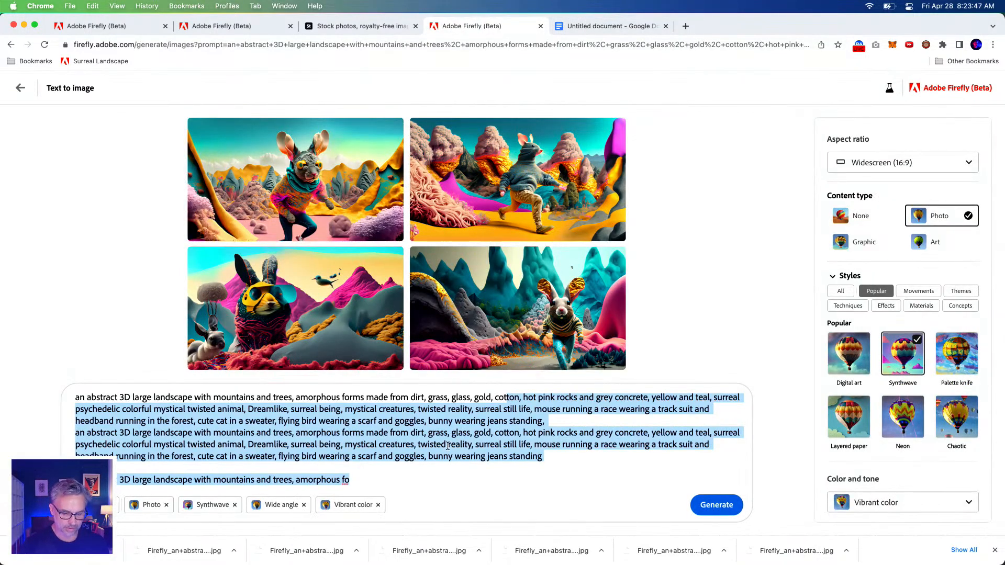
pyautogui.click(448, 445)
pyautogui.moveTo(537, 410); pyautogui.dragTo(554, 476)
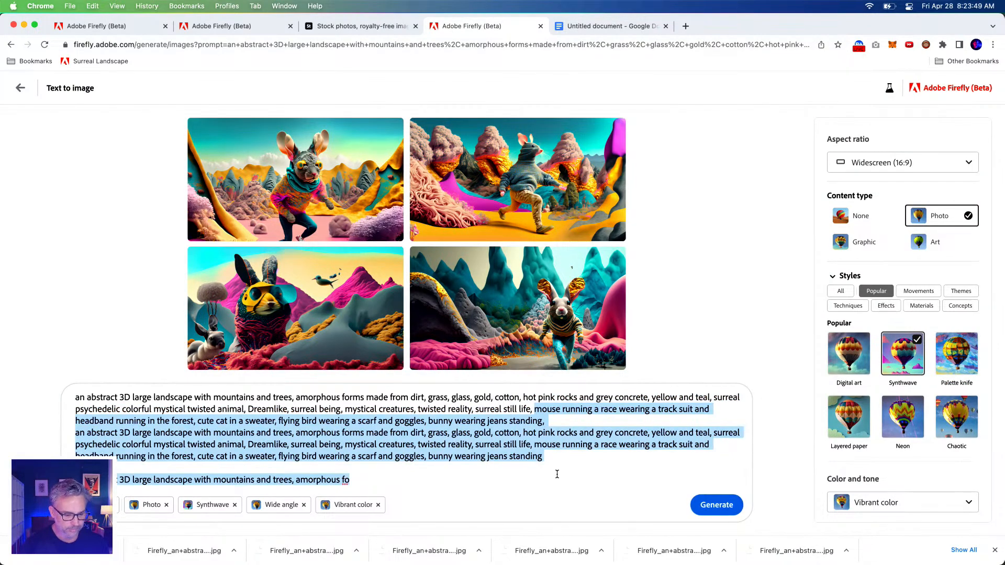
pyautogui.press('BackSpace')
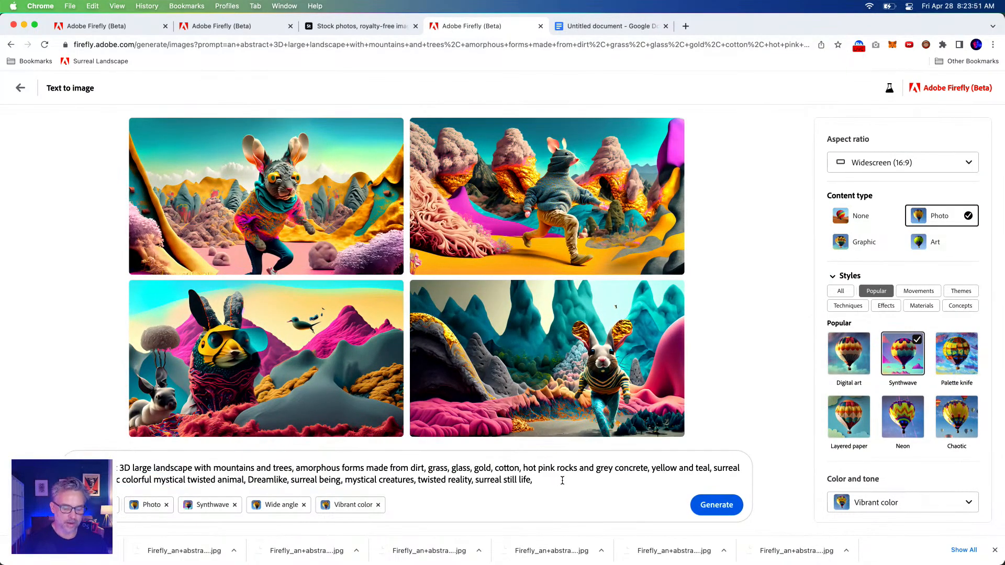
# Rewrite the prompt with the mouse race description through "in the forest" first, followed by "surreal psychedelic colorful mystical twisted animal" through "surreal still life"
pyautogui.moveTo(553, 477); pyautogui.dragTo(22, 453)
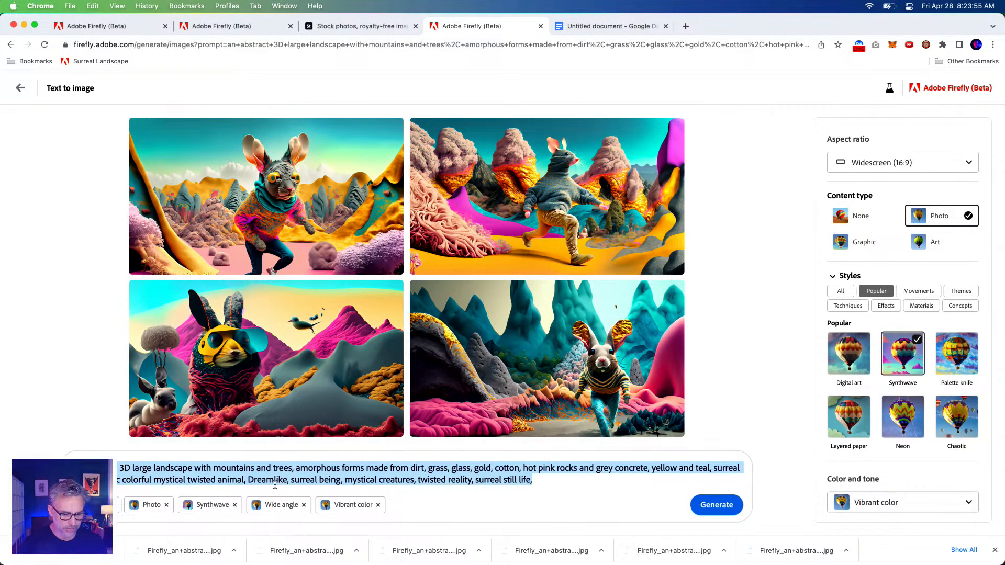
pyautogui.press('BackSpace')
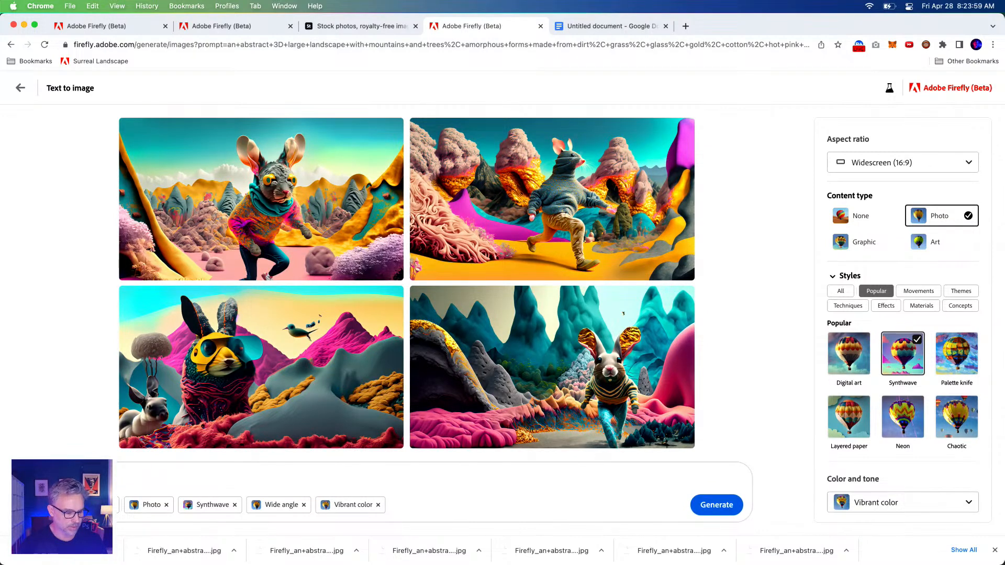
pyautogui.press('super+v')
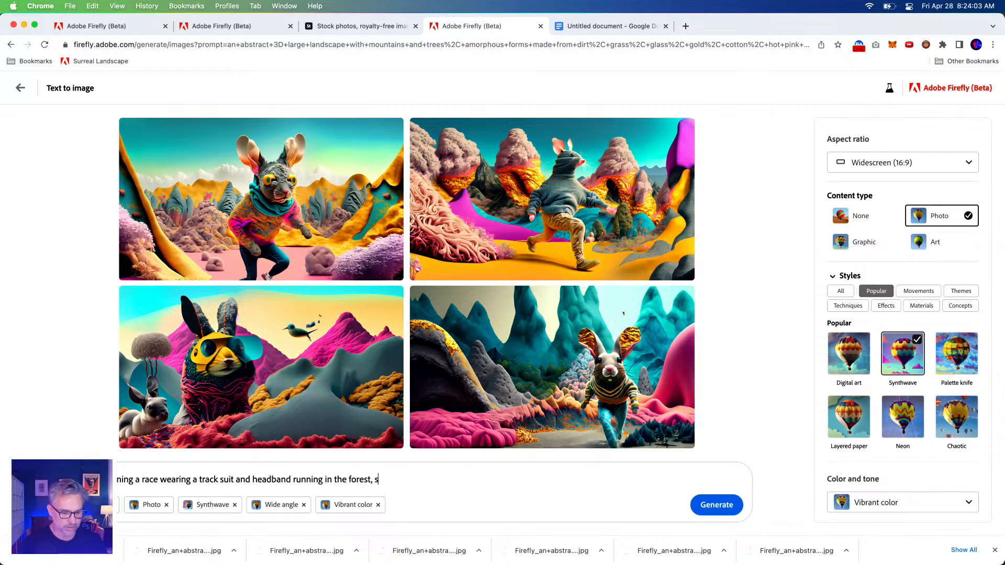
pyautogui.write(', surreal psychedelic colorful mystical twisted animal, Dreamlike, surreal being, mystical creatures, twisted reality, surreal still life')
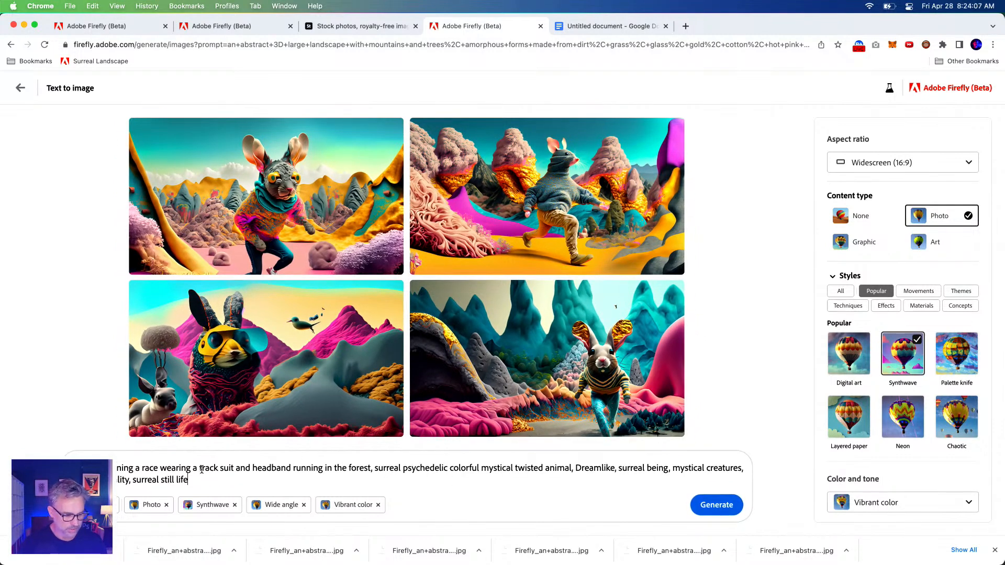
# Move "mouse running a race wearing a track suit" to replace the word "animal", deleting the rest of the prompt's opening description
pyautogui.moveTo(116, 468); pyautogui.dragTo(158, 468)
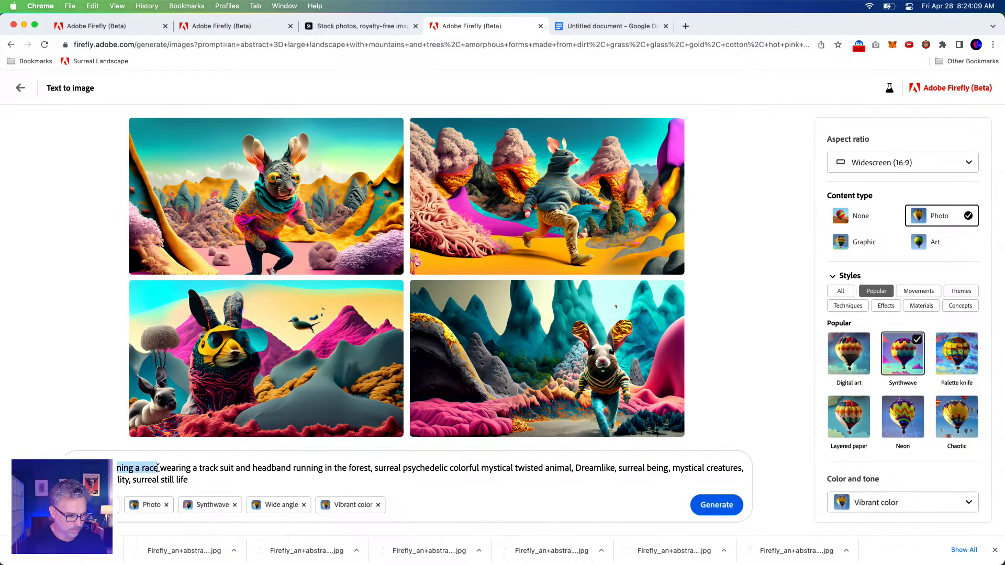
pyautogui.doubleClick(231, 467)
pyautogui.moveTo(231, 467); pyautogui.dragTo(4, 471)
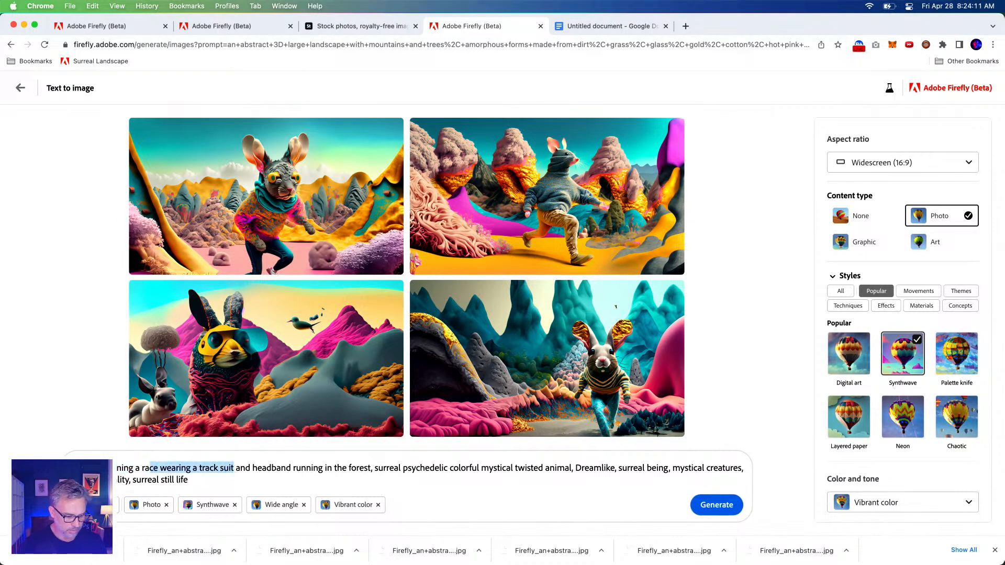
pyautogui.keyDown('shift'); pyautogui.click(374, 469); pyautogui.keyUp('shift')
pyautogui.press('BackSpace')
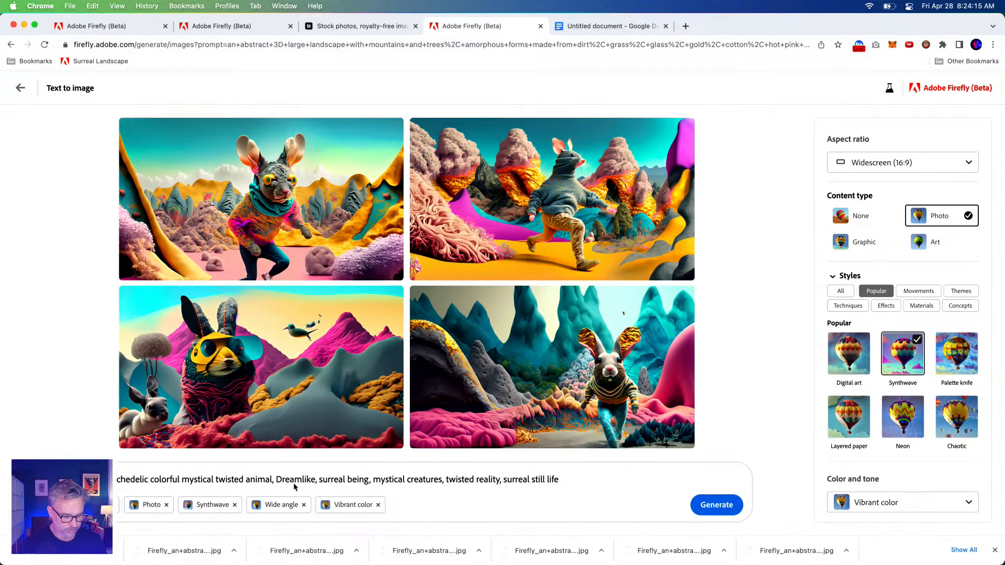
pyautogui.doubleClick(247, 482)
pyautogui.write('mouse running a race wearing a track suit')
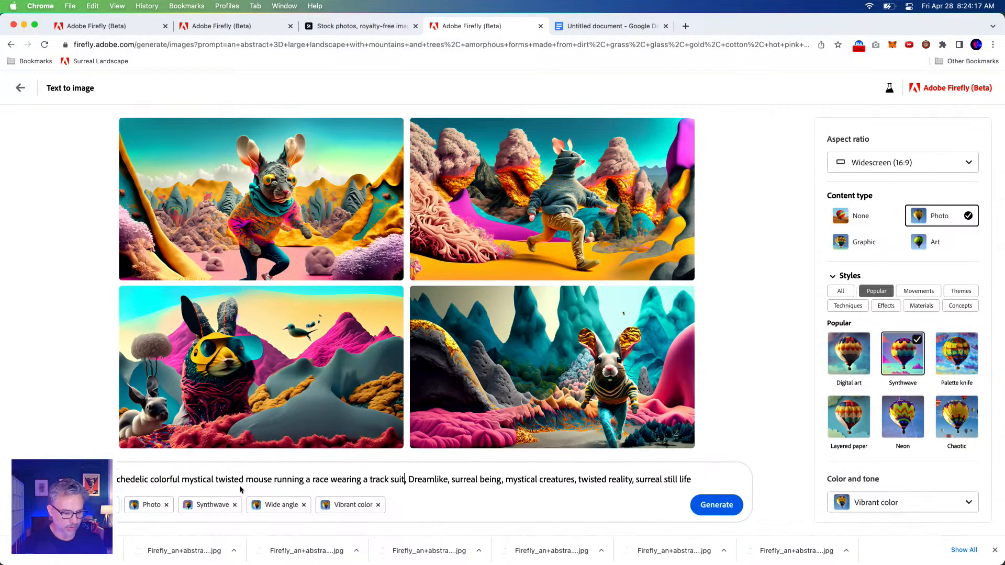
pyautogui.moveTo(224, 480); pyautogui.dragTo(396, 479)
pyautogui.click(392, 479)
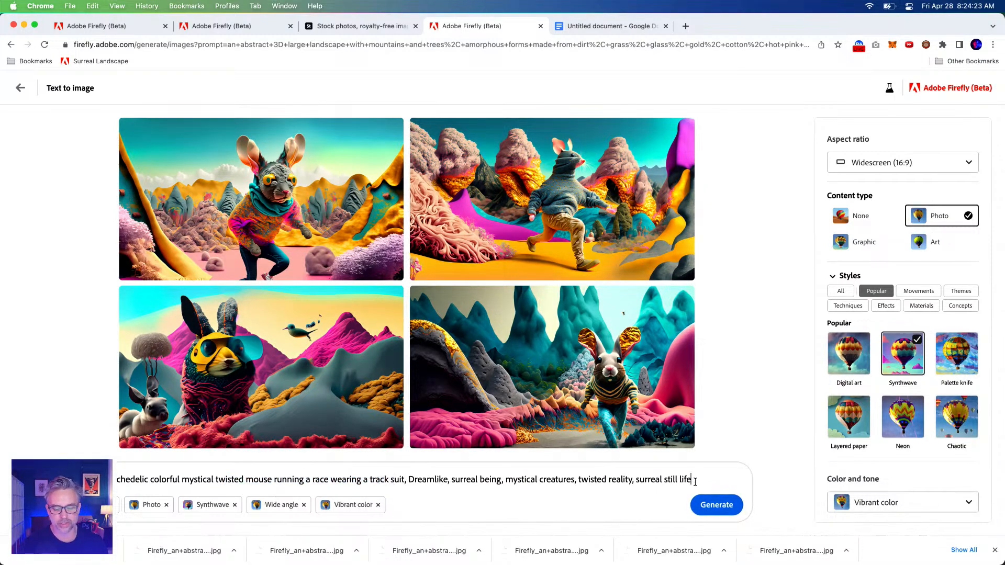
# Append ", on a white background" to the prompt and generate the images
pyautogui.write(', on a')
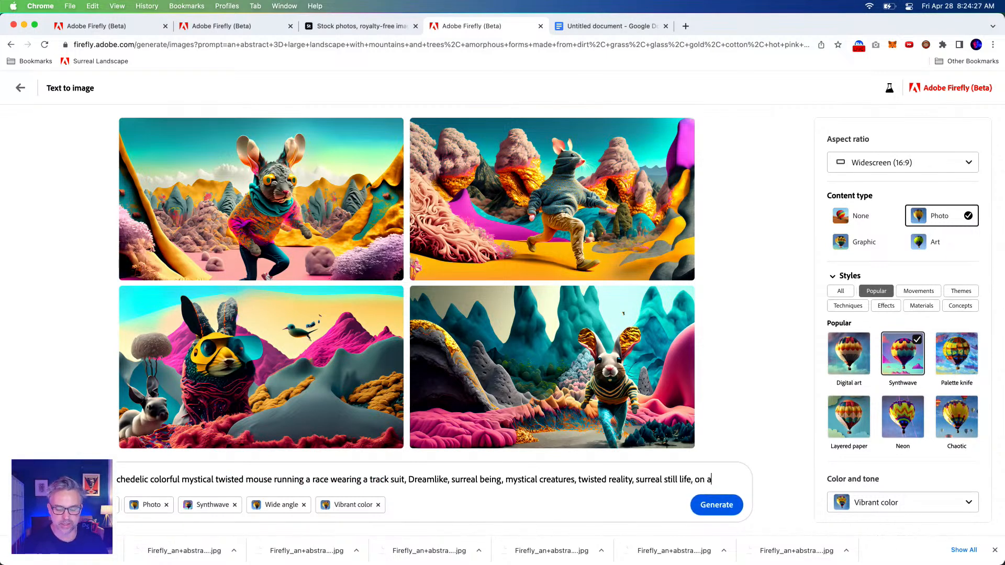
pyautogui.write(' white back')
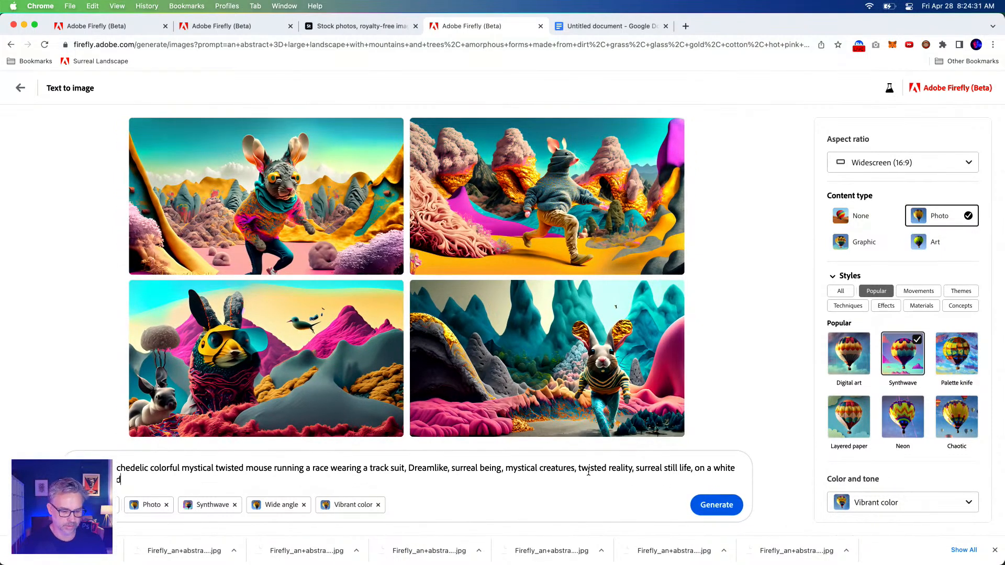
pyautogui.click(714, 506)
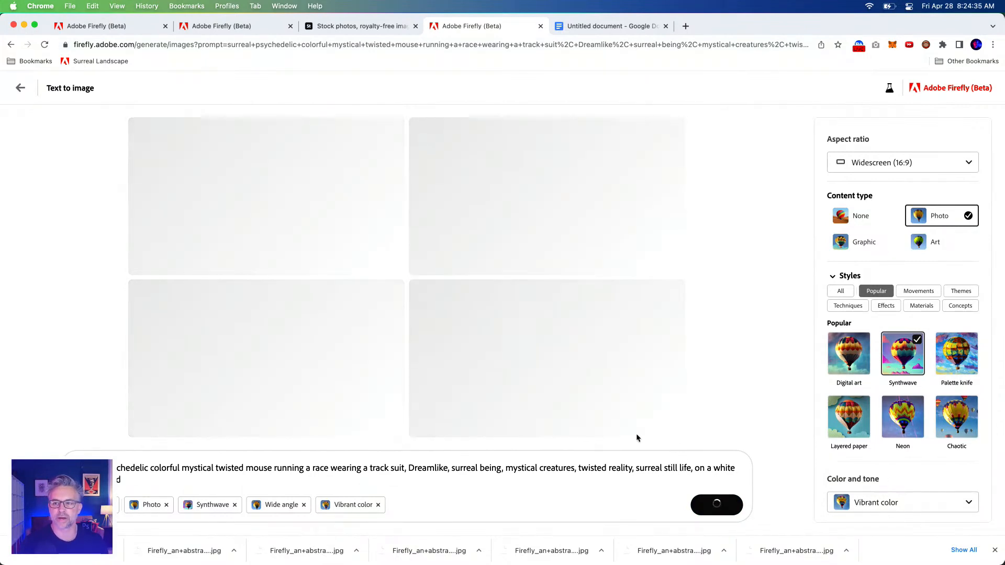
# Open a Finder window, enlarge it, and position it over the browser
pyautogui.moveTo(183, 564)
pyautogui.click(24, 551)
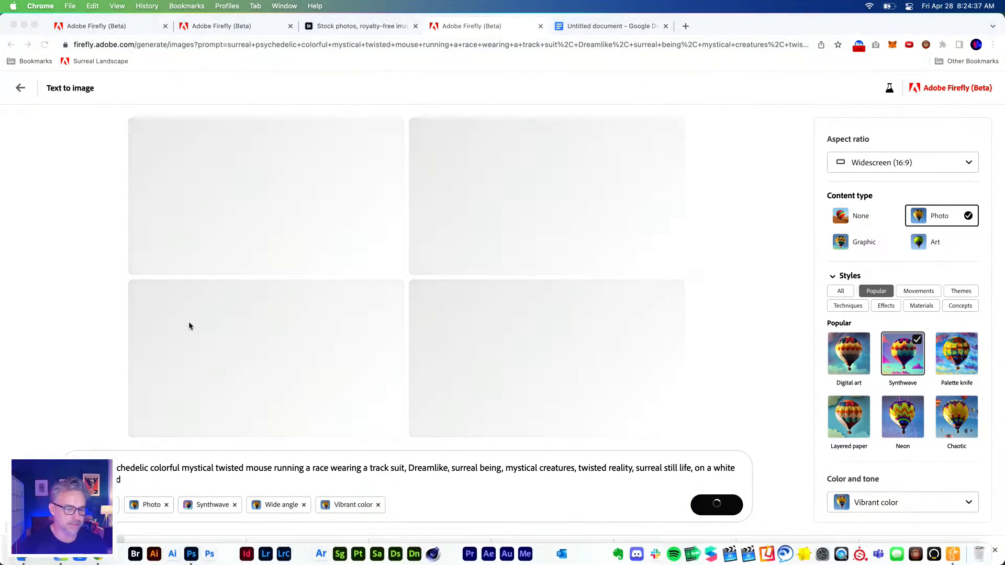
pyautogui.moveTo(413, 126); pyautogui.dragTo(201, 28)
pyautogui.moveTo(773, 436); pyautogui.dragTo(899, 529)
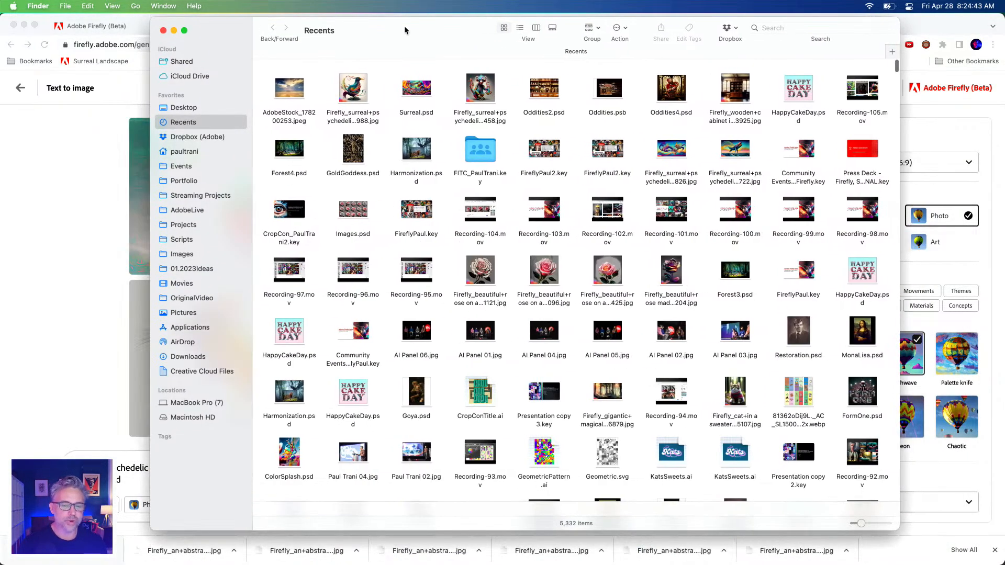
pyautogui.moveTo(416, 33); pyautogui.dragTo(384, 52)
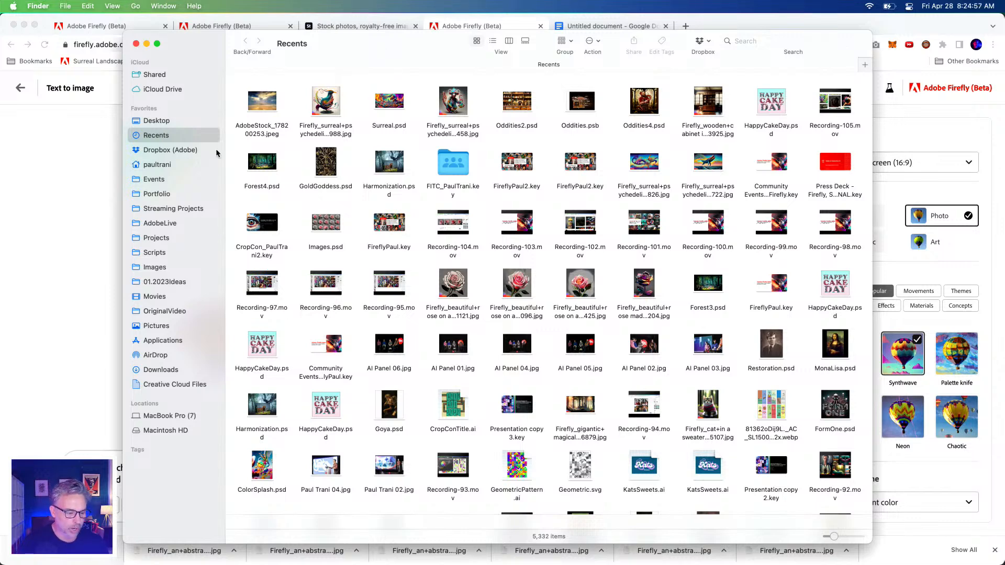
# Open the Downloads folder and look through the saved Firefly images
pyautogui.click(161, 369)
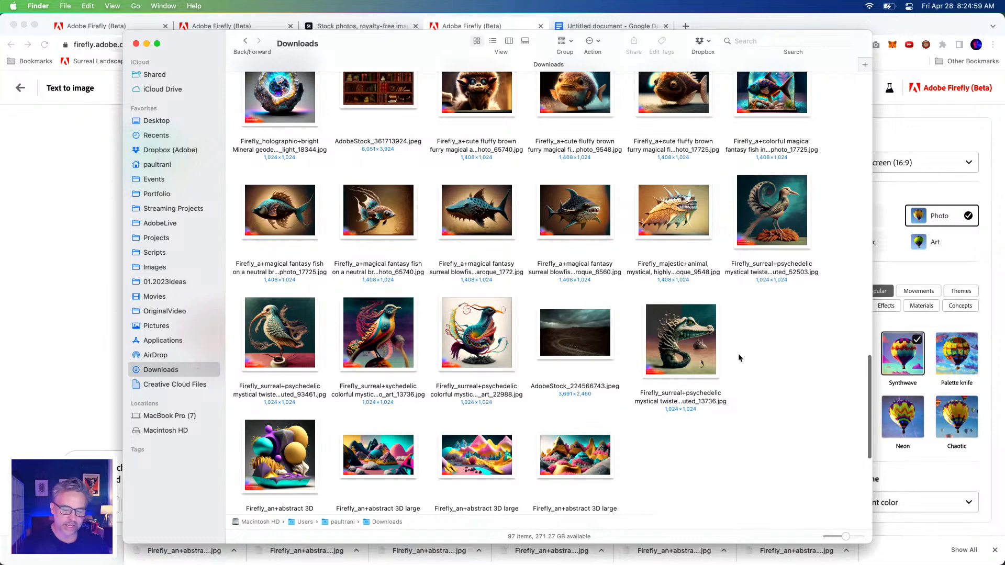
pyautogui.scroll(-5, 668, 448)
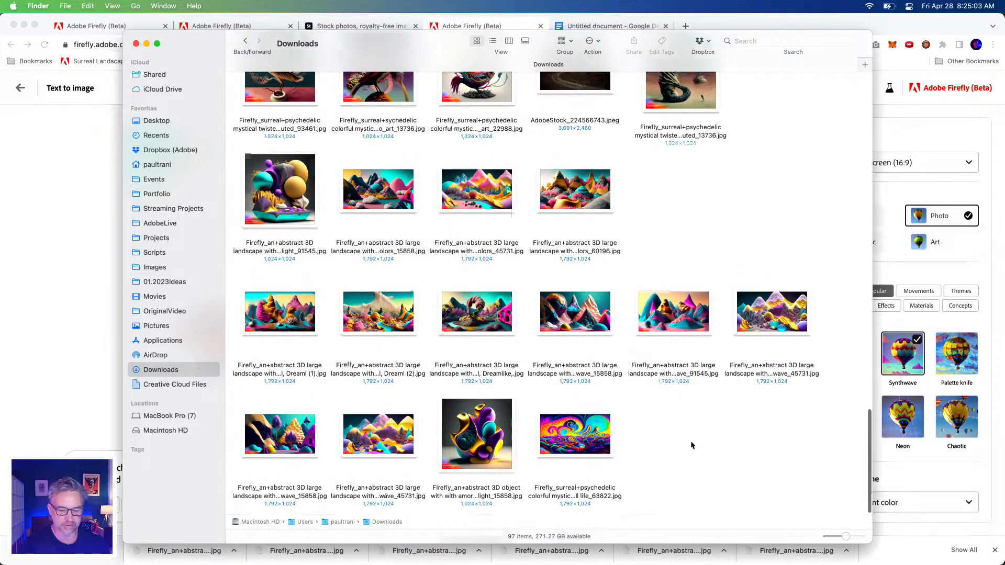
pyautogui.scroll(20, 691, 441)
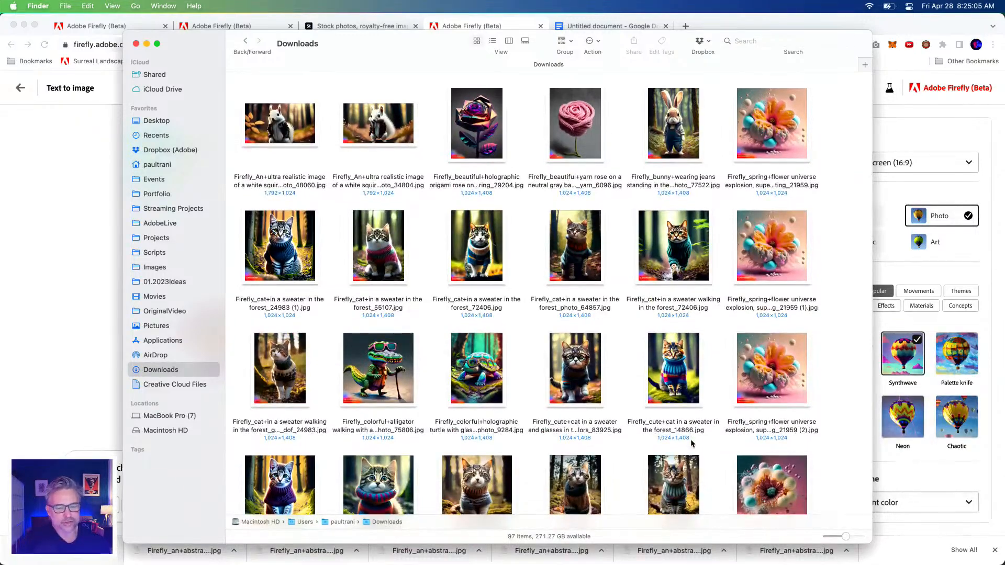
pyautogui.scroll(-20, 690, 444)
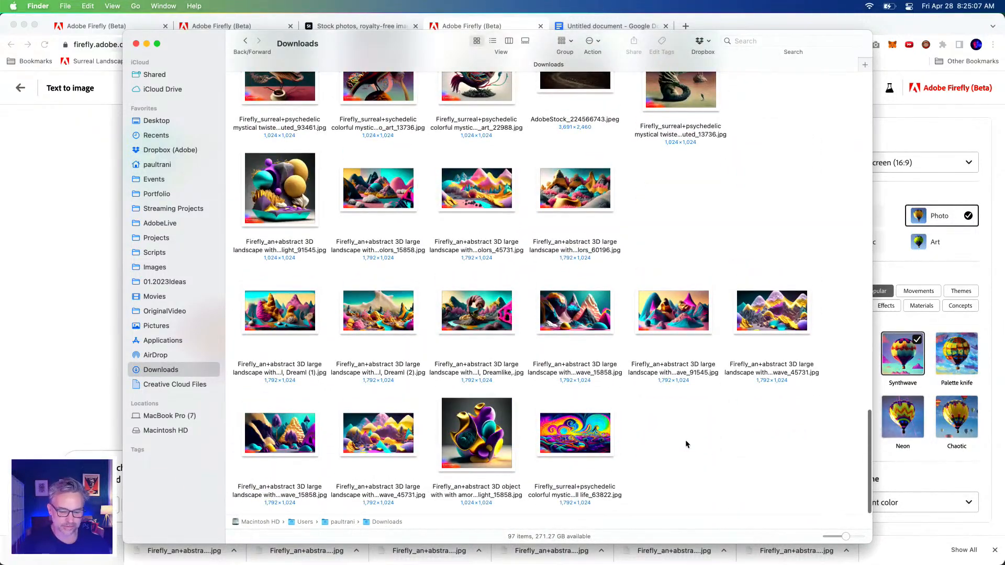
# Switch back to Adobe Firefly, enlarge the first mouse image, and download it with Content Credentials
pyautogui.click(30, 432)
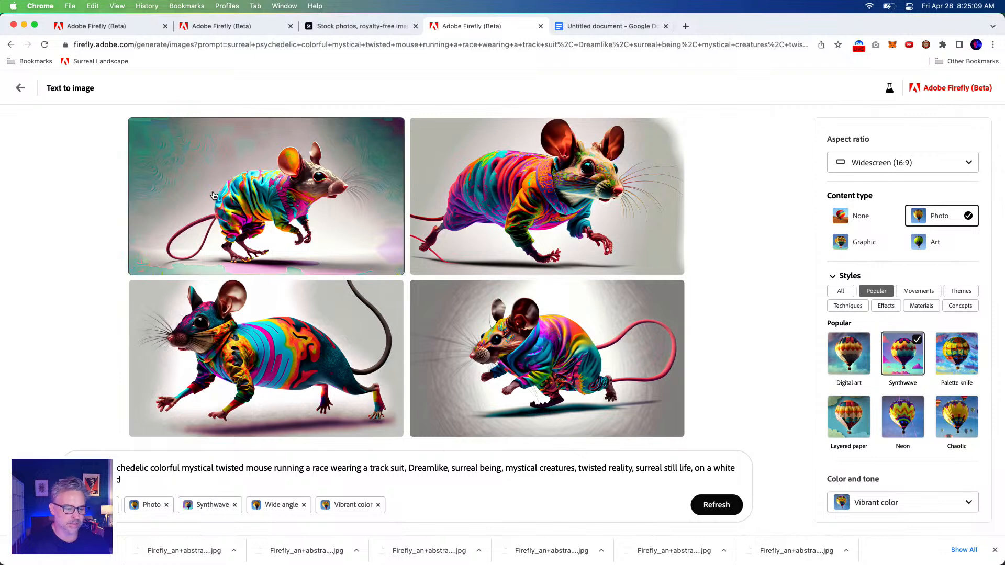
pyautogui.click(239, 157)
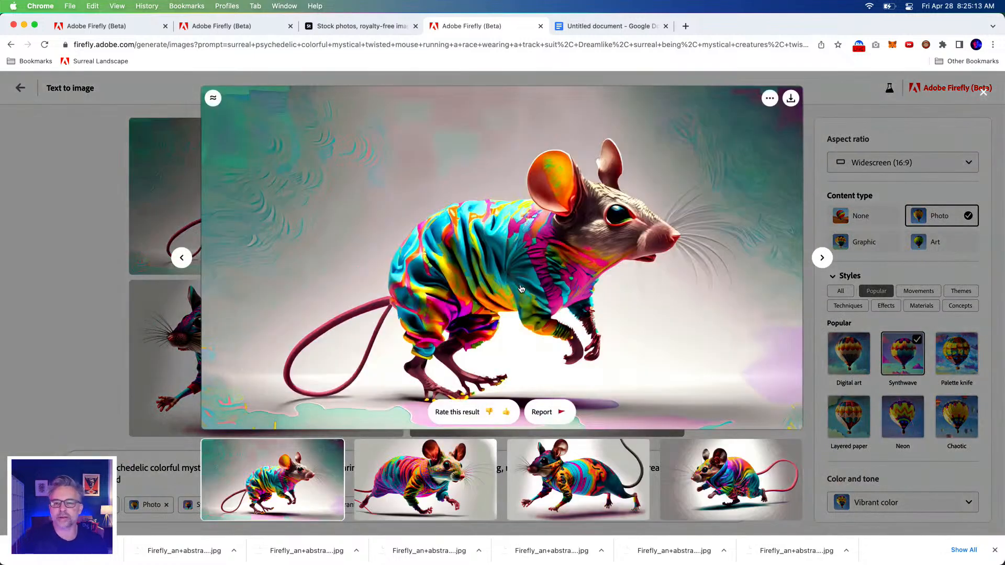
pyautogui.click(790, 99)
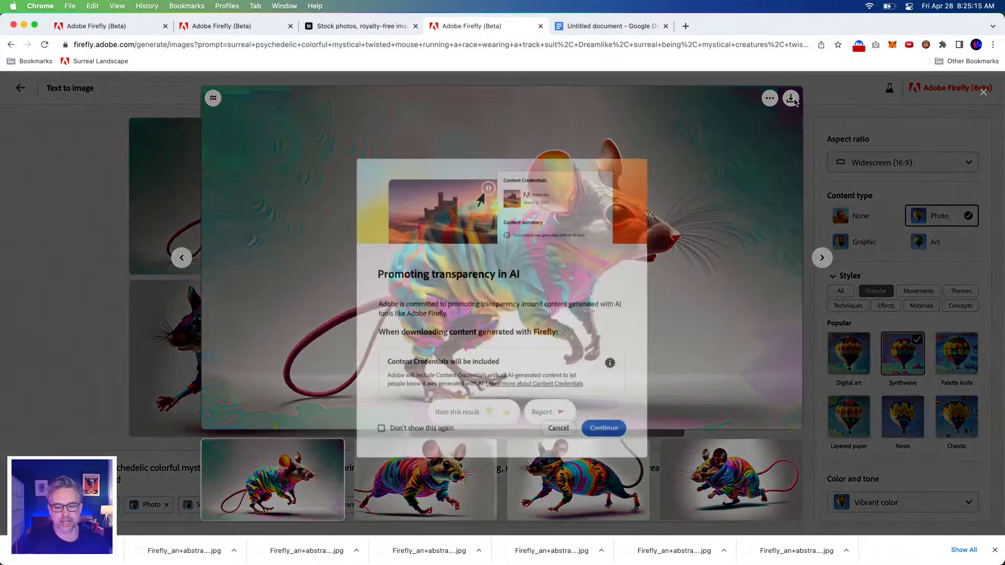
pyautogui.click(603, 422)
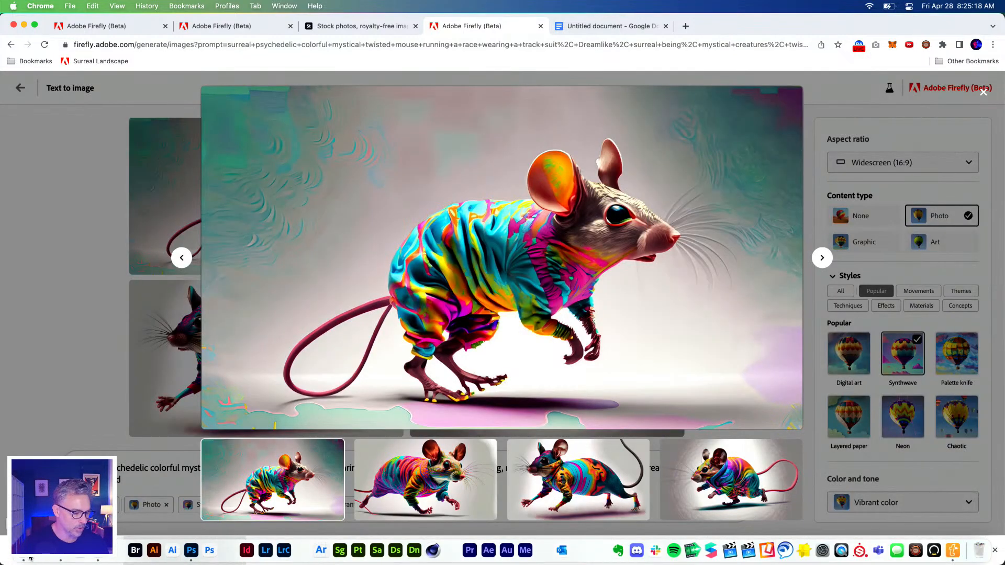
# Switch to the Downloads folder in Finder and preview several of the Firefly mountain landscapes at full size
pyautogui.click(22, 556)
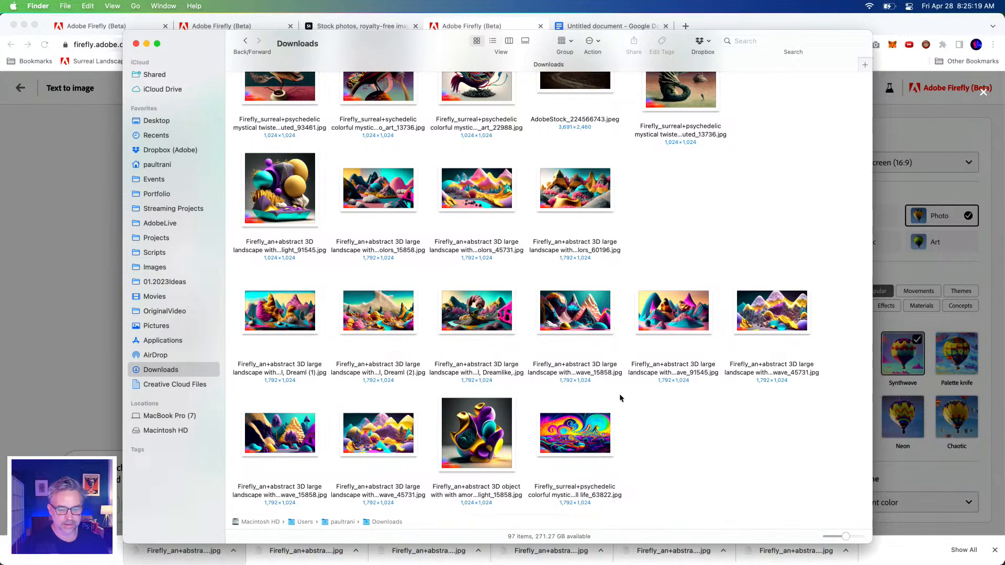
pyautogui.click(675, 422)
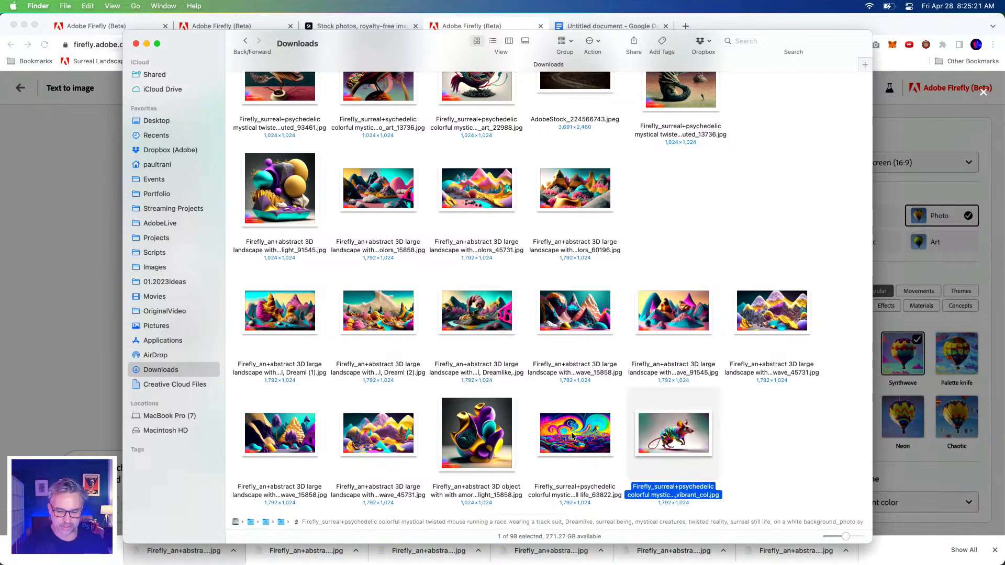
pyautogui.click(767, 314)
pyautogui.press('space')
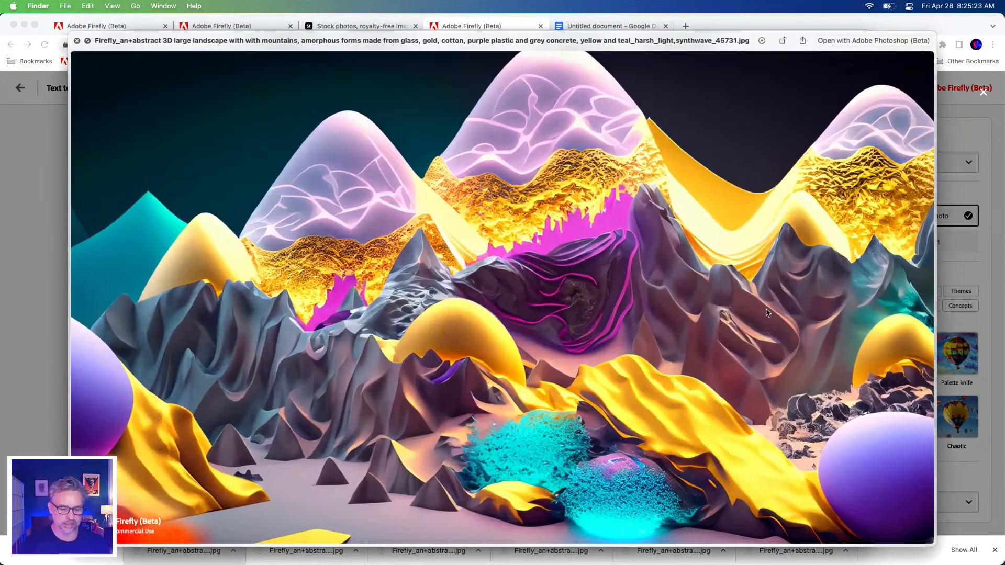
pyautogui.press('Right')
pyautogui.press('Left')
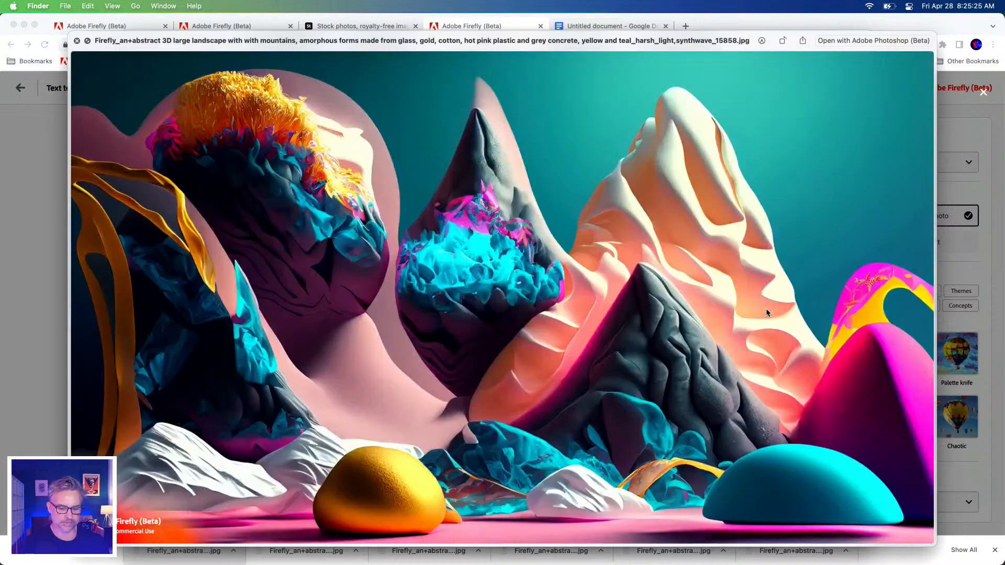
pyautogui.press('space')
pyautogui.click(373, 436)
pyautogui.press('space')
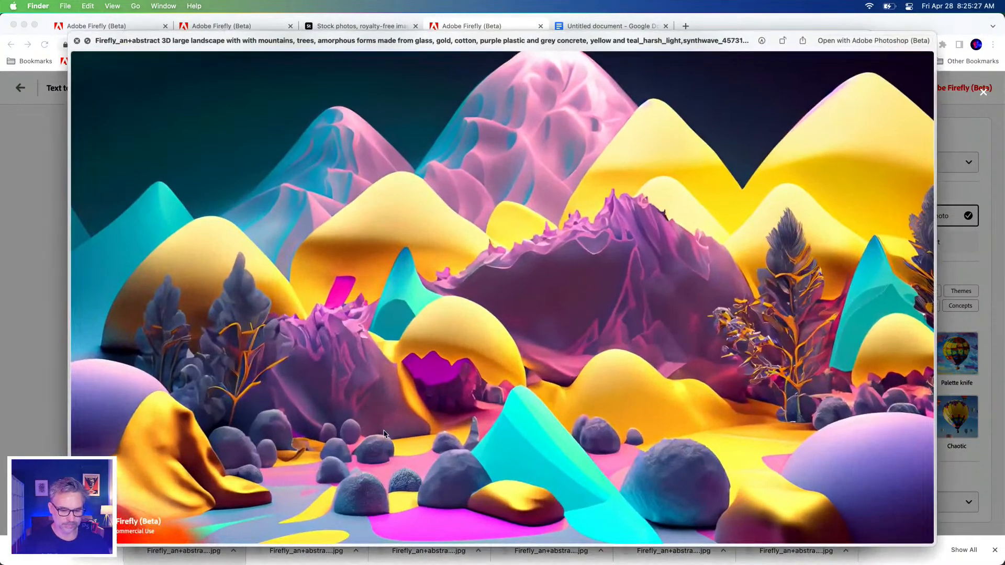
pyautogui.press('space')
# Open the mountains-and-trees landscape in Photoshop as its own document, copy the image, and close the document
pyautogui.moveTo(389, 434); pyautogui.dragTo(188, 554)
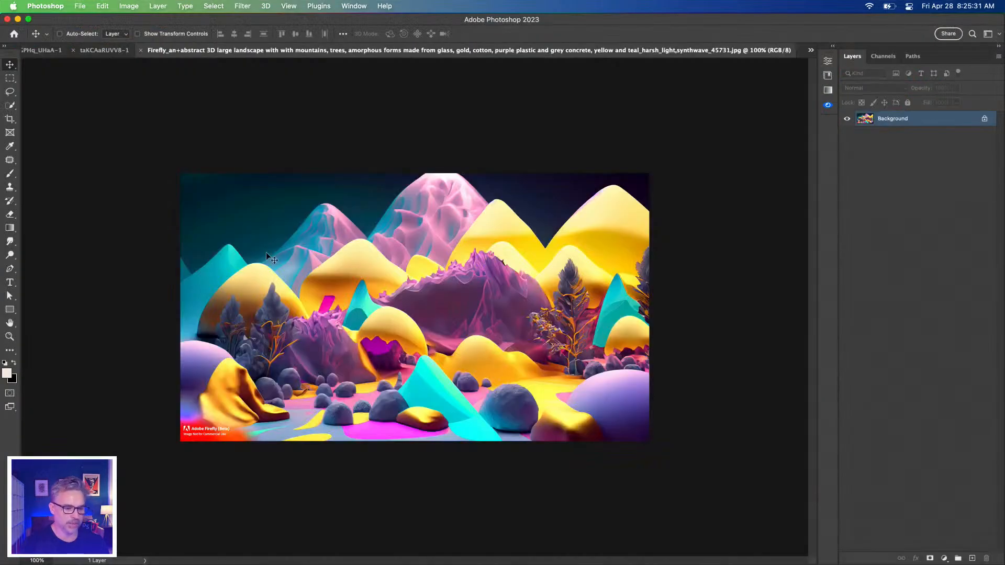
pyautogui.press('super+w')
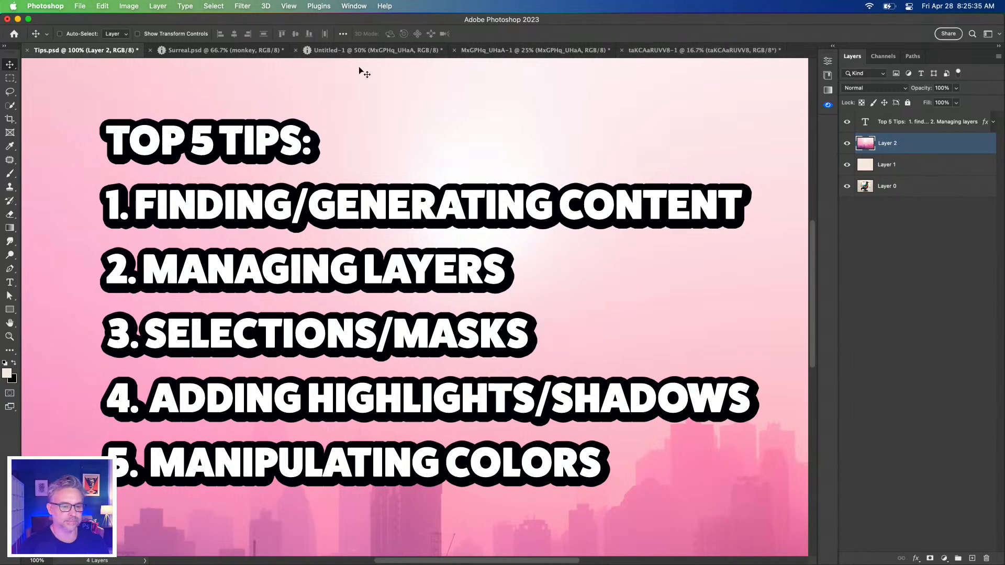
# Close the MxGPHq_UHaA-1 and taKCAaRUVV8-1 documents without saving and bring up the Untitled-1 document
pyautogui.click(514, 51)
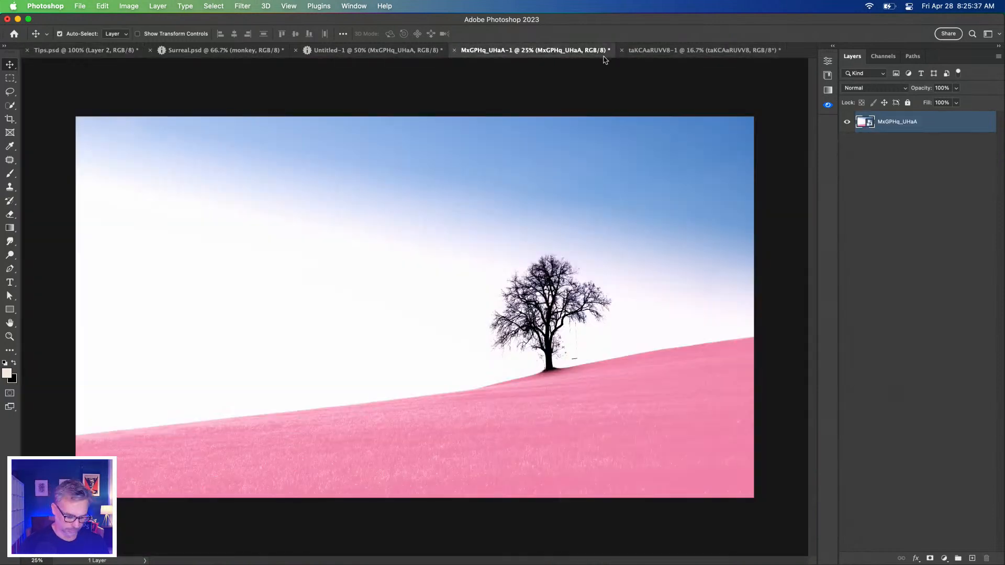
pyautogui.press('super+w')
pyautogui.click(482, 240)
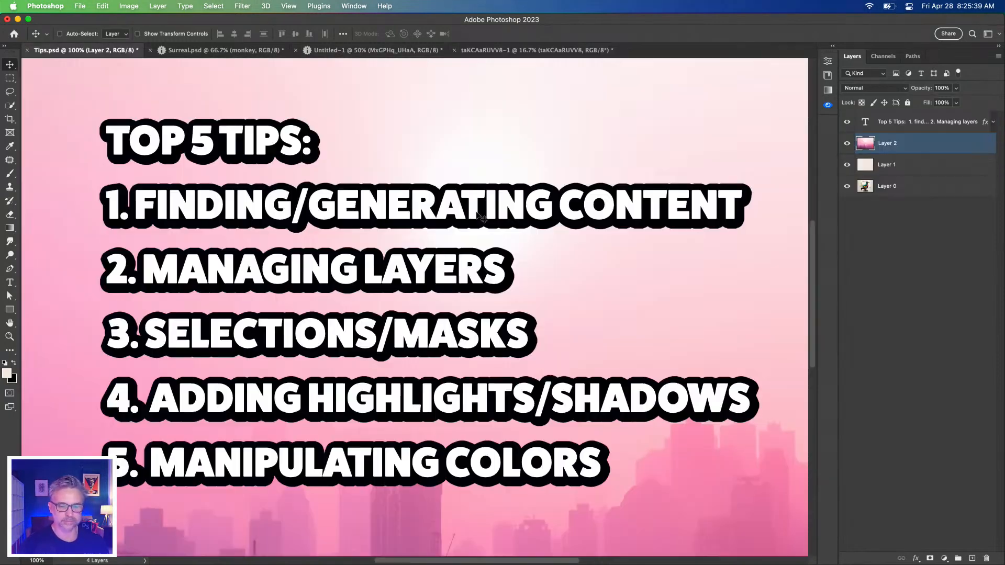
pyautogui.click(558, 50)
pyautogui.press('super+w')
pyautogui.click(508, 230)
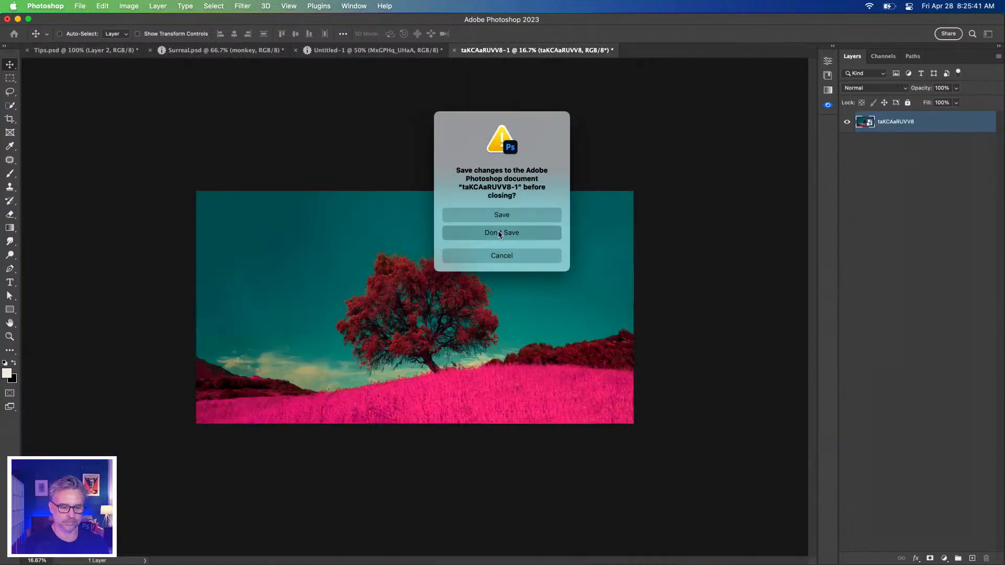
pyautogui.click(363, 50)
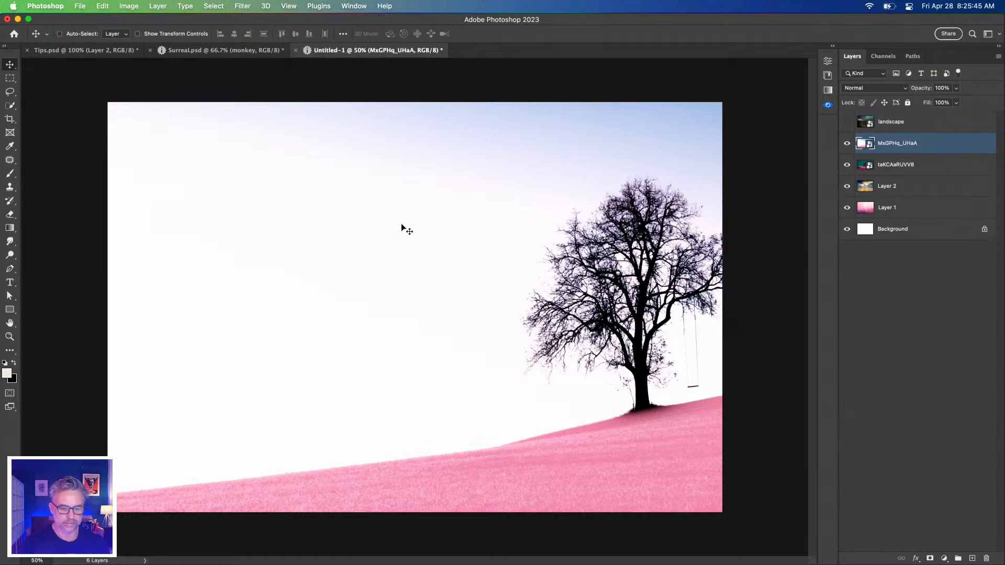
# Try pasting the copied landscape into Untitled-1 and undo the paste
pyautogui.press('super+v')
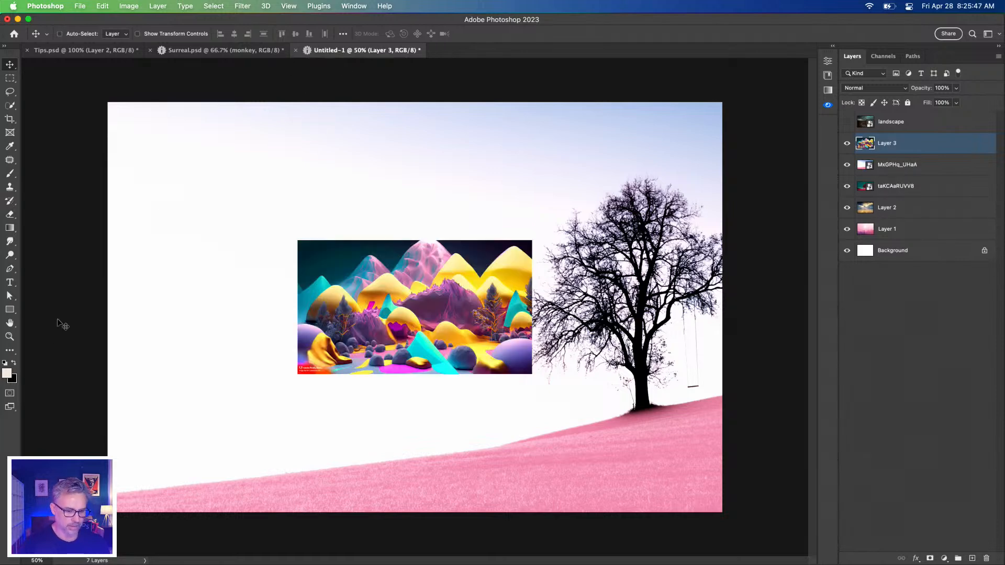
pyautogui.press('super+z')
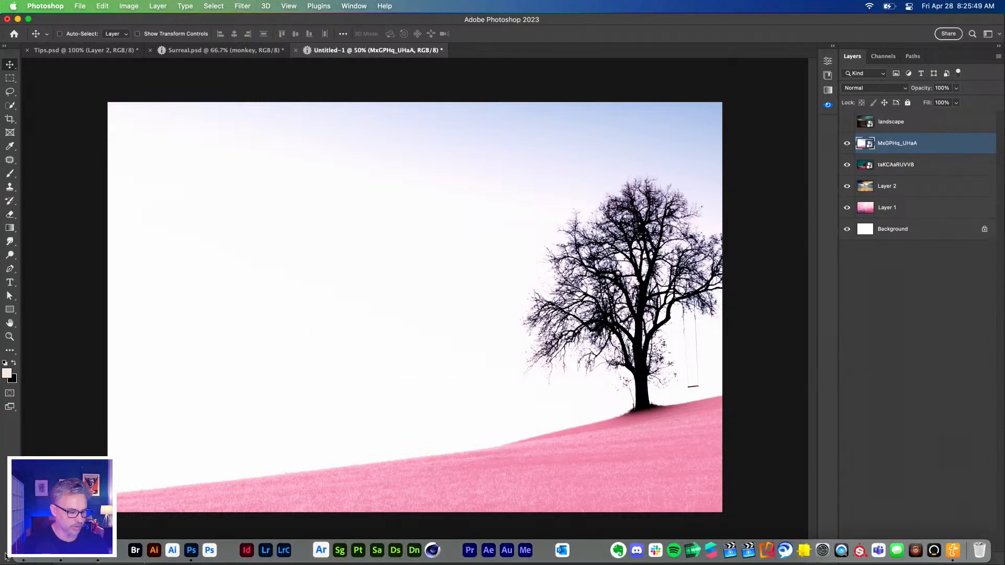
# Switch to Finder, move its window aside, and place the mountains-and-trees landscape from Downloads into Untitled-1
pyautogui.click(20, 554)
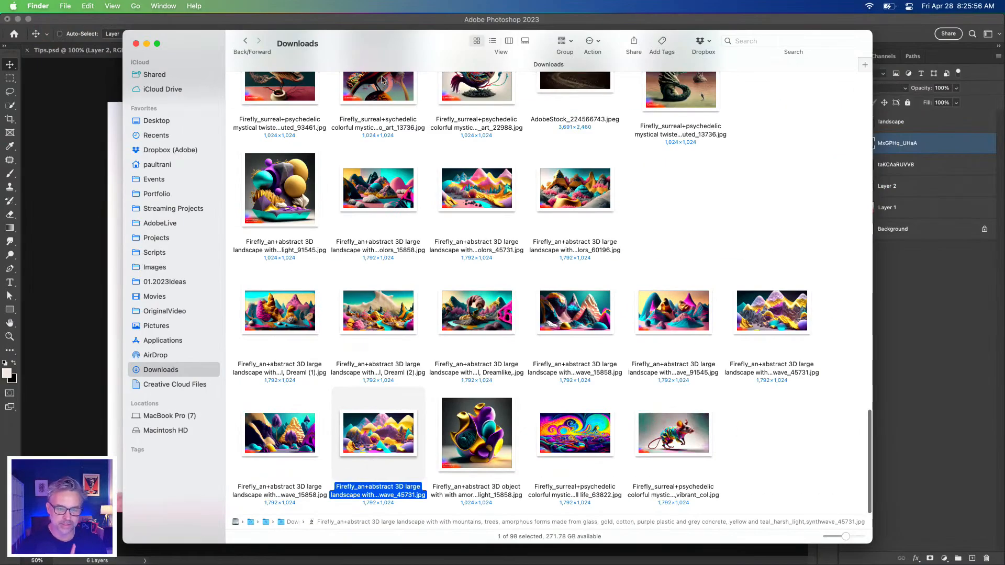
pyautogui.moveTo(383, 48); pyautogui.dragTo(715, 40)
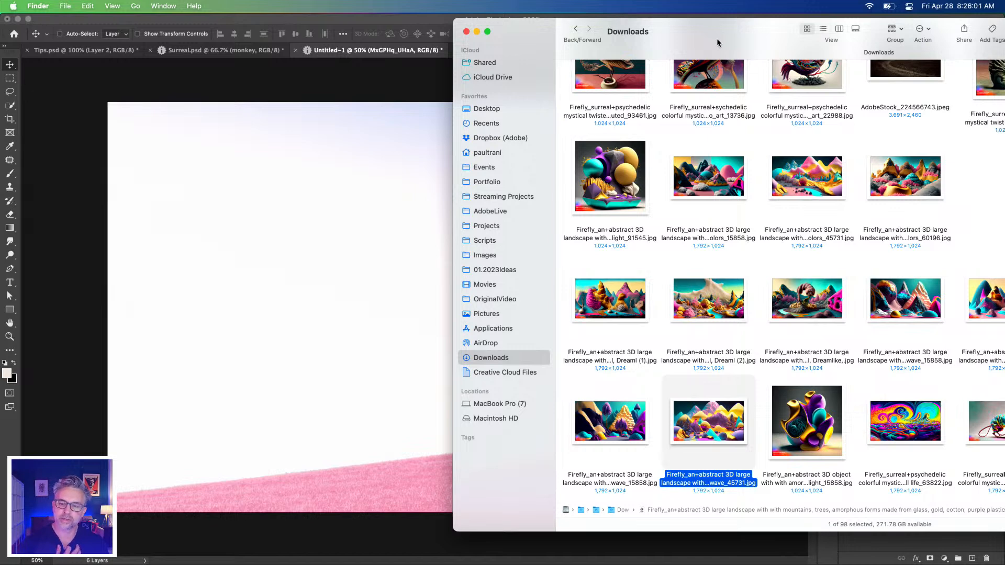
pyautogui.moveTo(699, 425); pyautogui.dragTo(261, 240)
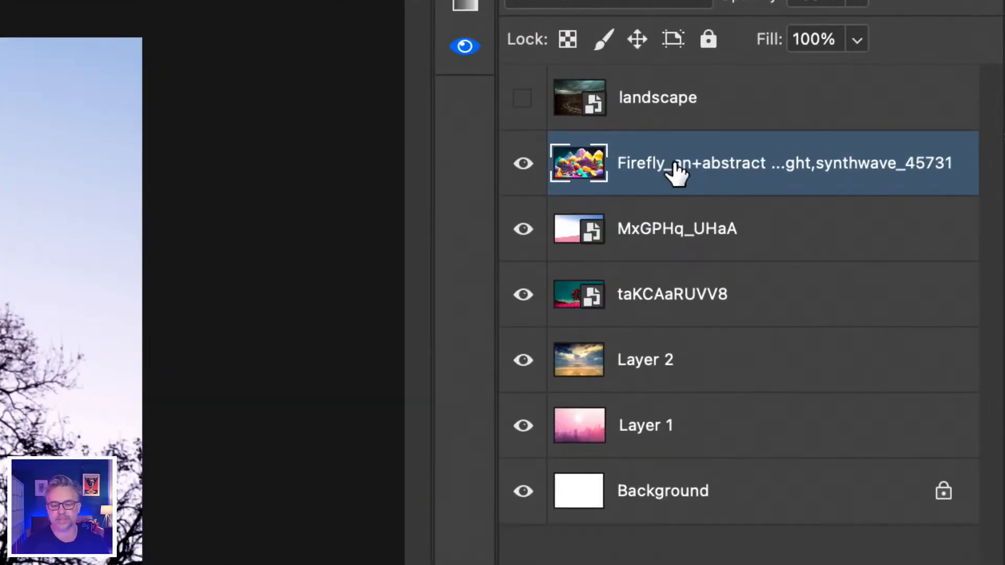
# Convert the placed Firefly landscape layer to a smart object and rename it "landscape"
pyautogui.moveTo(495, 147); pyautogui.dragTo(194, 166)
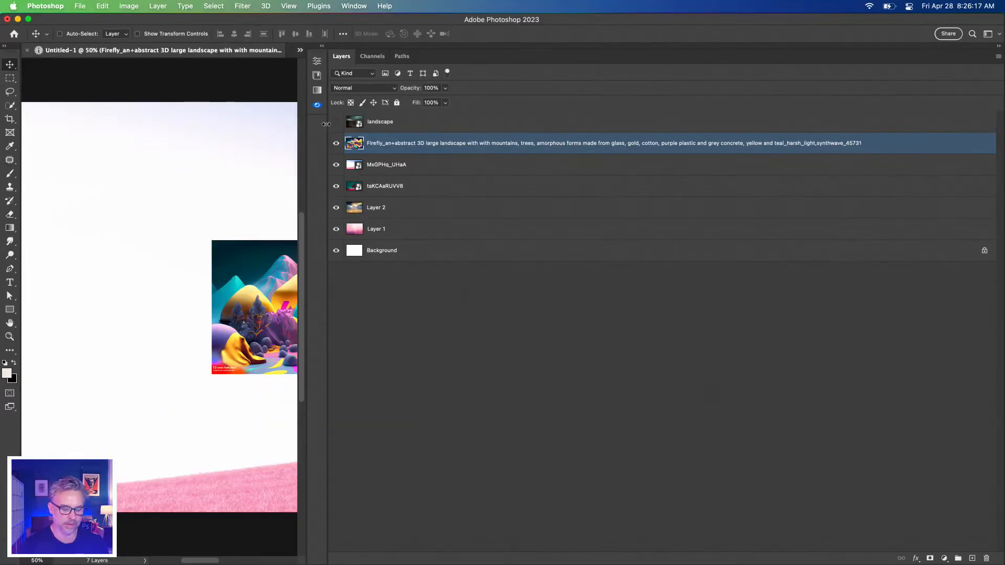
pyautogui.moveTo(326, 124); pyautogui.dragTo(1001, 136)
pyautogui.press('super+z')
pyautogui.doubleClick(933, 144)
pyautogui.write('landsca')
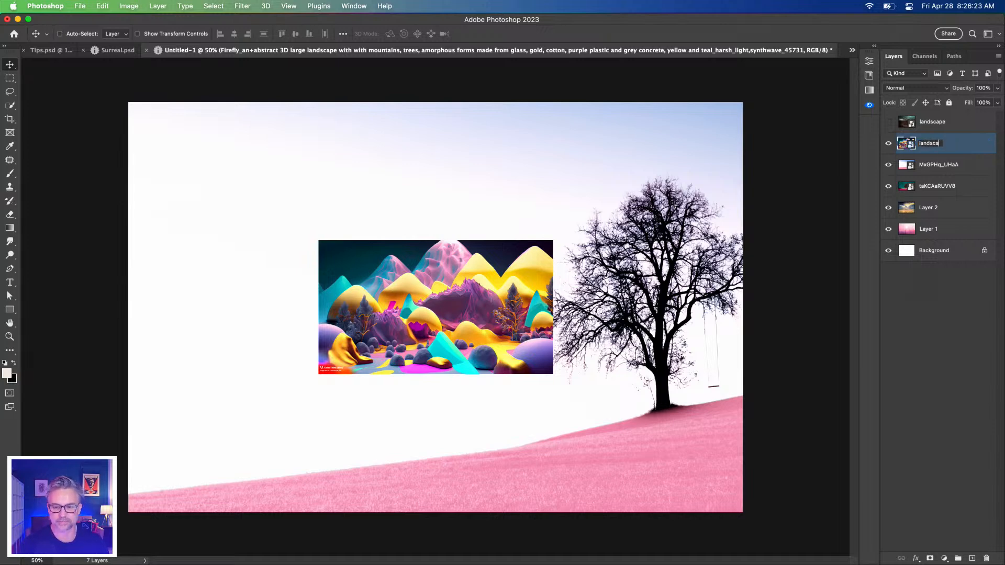
pyautogui.write('pe')
pyautogui.press('Return')
# Scale the new landscape layer up with Free Transform so it spans the full width of the canvas
pyautogui.press('super+t')
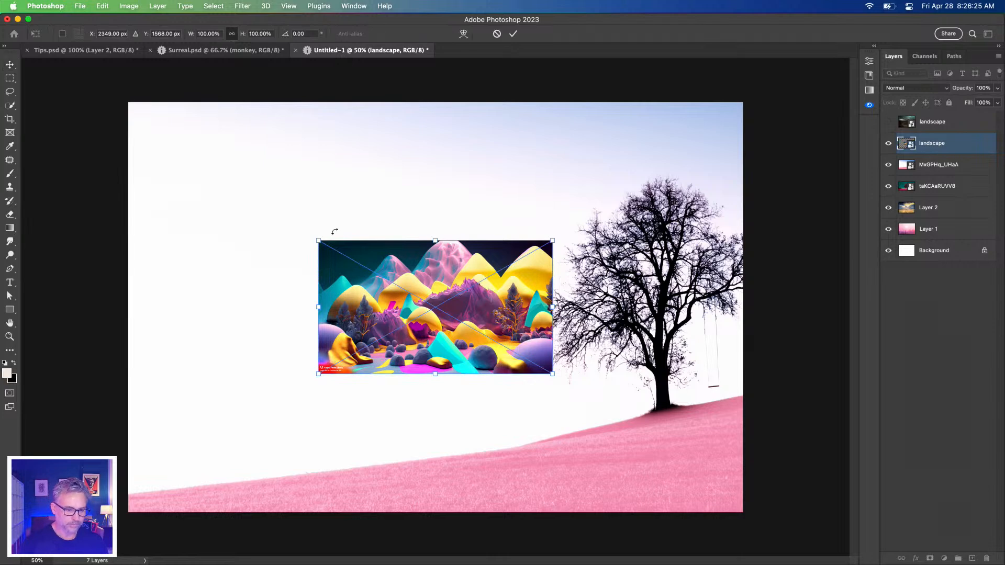
pyautogui.moveTo(317, 240); pyautogui.dragTo(135, 116)
pyautogui.press('Return')
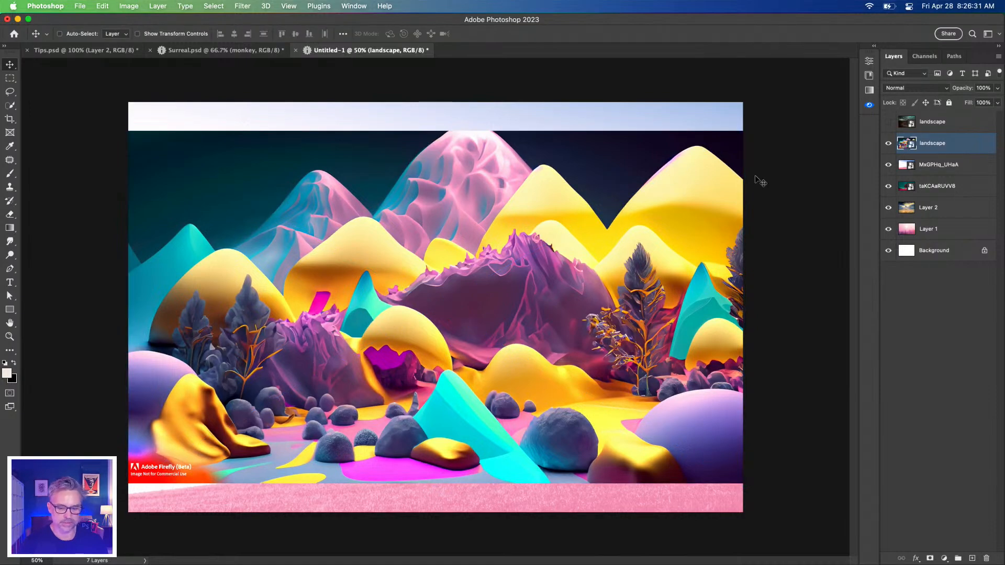
# Open the contents of the new landscape smart object and lasso around the Adobe Firefly (Beta) watermark
pyautogui.doubleClick(908, 145)
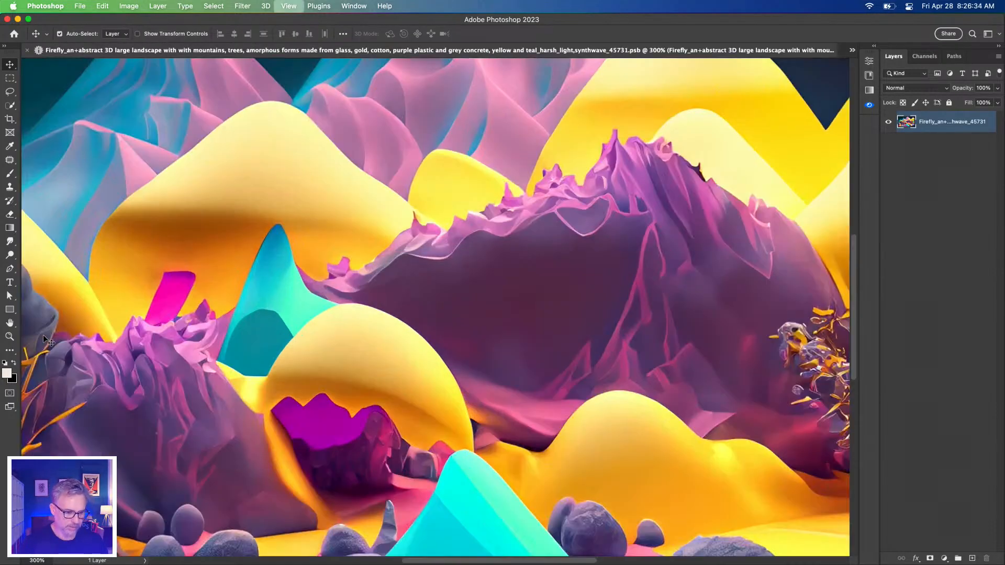
pyautogui.press('super+plus')
pyautogui.press('super+plus')
pyautogui.press('super+plus')
pyautogui.press('super+plus')
pyautogui.moveTo(140, 419); pyautogui.dragTo(636, 178)
pyautogui.click(10, 92)
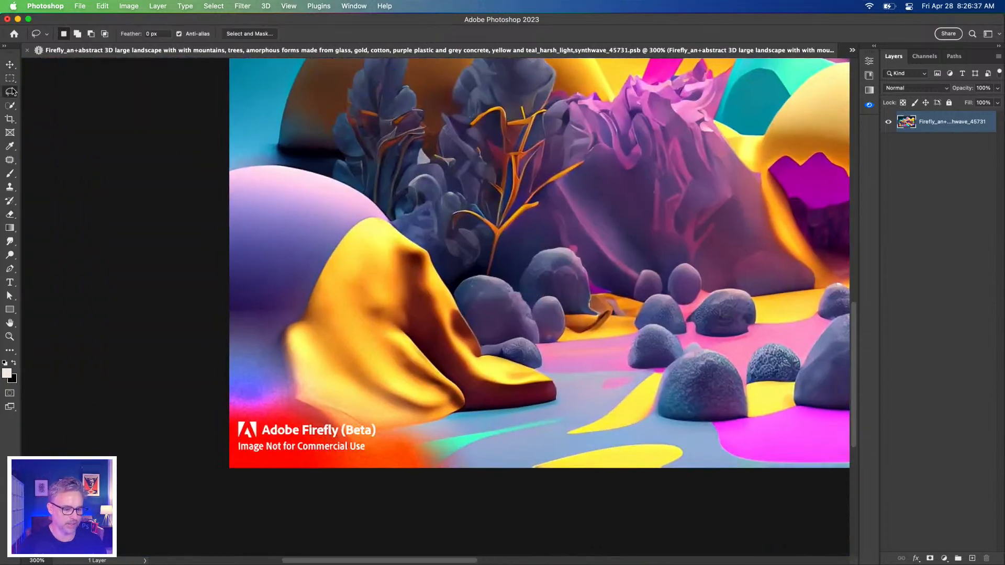
pyautogui.moveTo(277, 390)
pyautogui.mouseDown()
pyautogui.moveTo(451, 450)
pyautogui.moveTo(130, 520)
pyautogui.moveTo(225, 389)
pyautogui.mouseUp()
# Fill the selected watermark area using Content-Aware and deselect it
pyautogui.hotkey('shift', 'BackSpace')
pyautogui.click(482, 207)
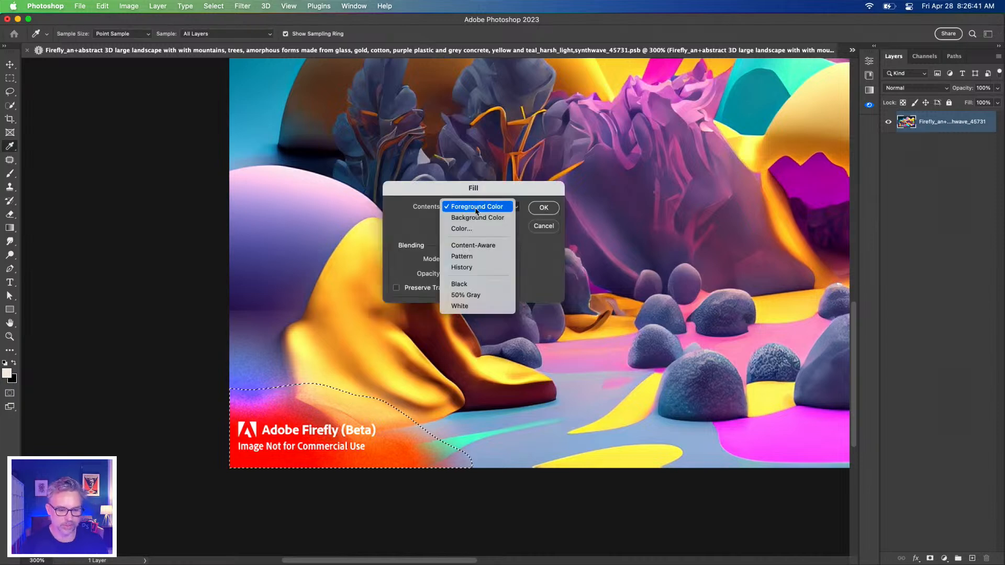
pyautogui.click(470, 245)
pyautogui.click(542, 208)
pyautogui.hotkey('ctrl', 'd')
# Save the edited smart object contents and close them to return to Untitled-1
pyautogui.press('super+0')
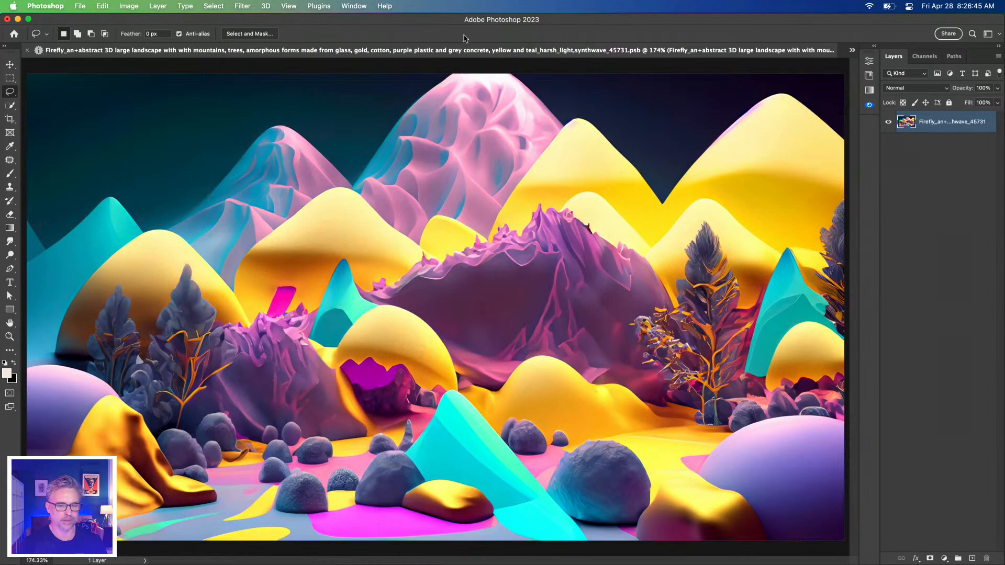
pyautogui.press('super+s')
pyautogui.press('super+w')
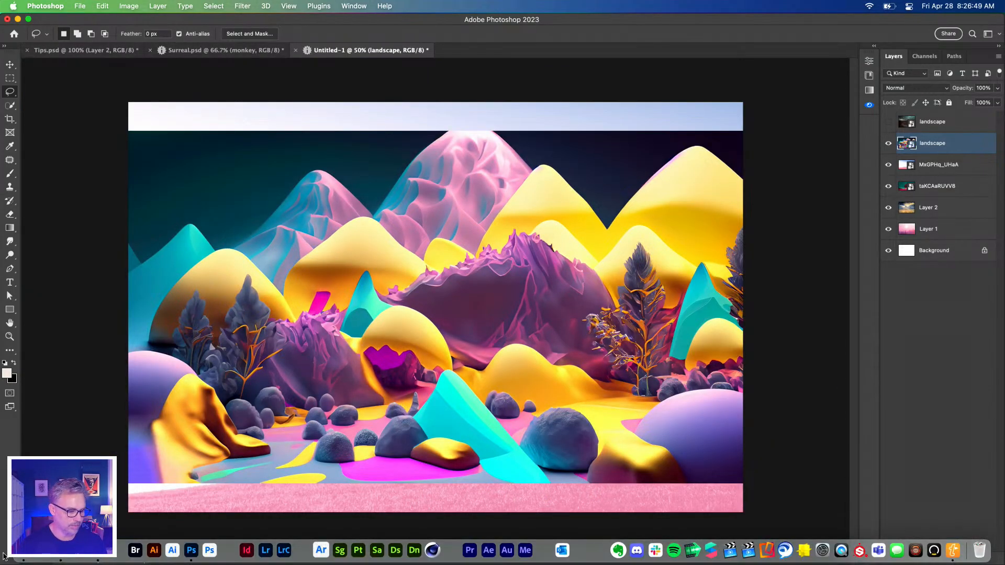
# Switch to Finder and place the downloaded Firefly image of the mouse in a track suit into Untitled-1 above the landscape
pyautogui.click(23, 551)
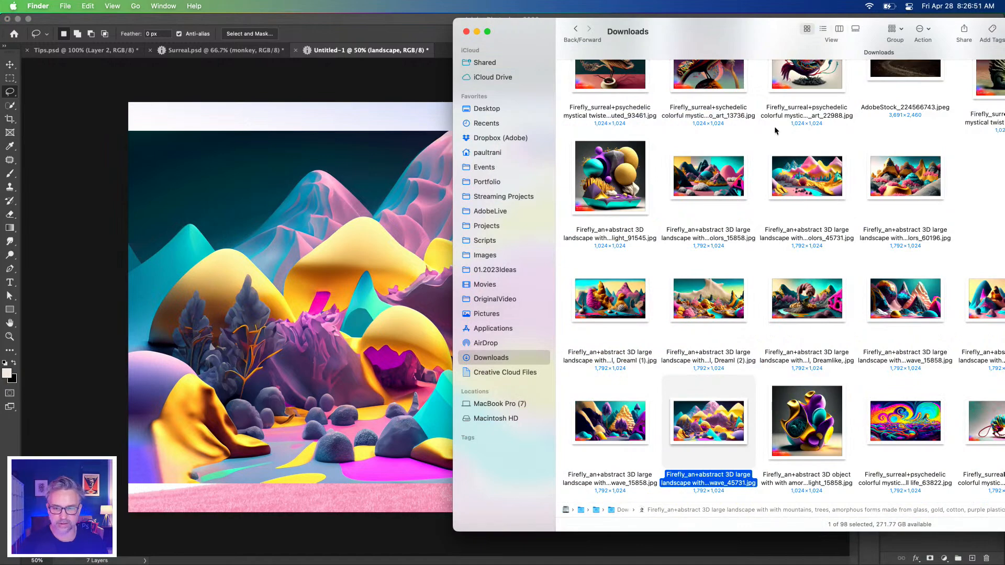
pyautogui.moveTo(724, 19); pyautogui.dragTo(570, 38)
pyautogui.click(861, 453)
pyautogui.moveTo(861, 453); pyautogui.dragTo(186, 331)
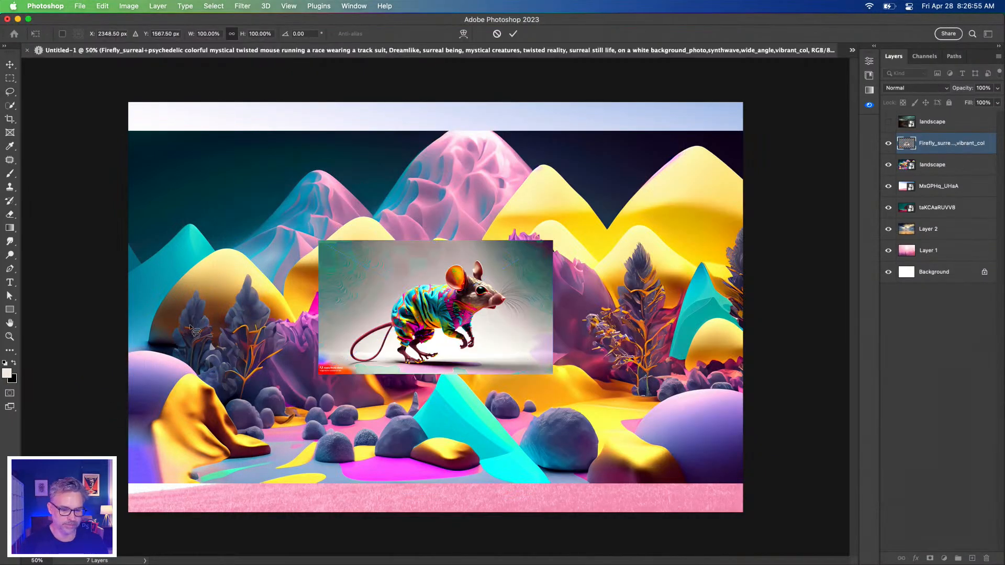
pyautogui.press('super+1')
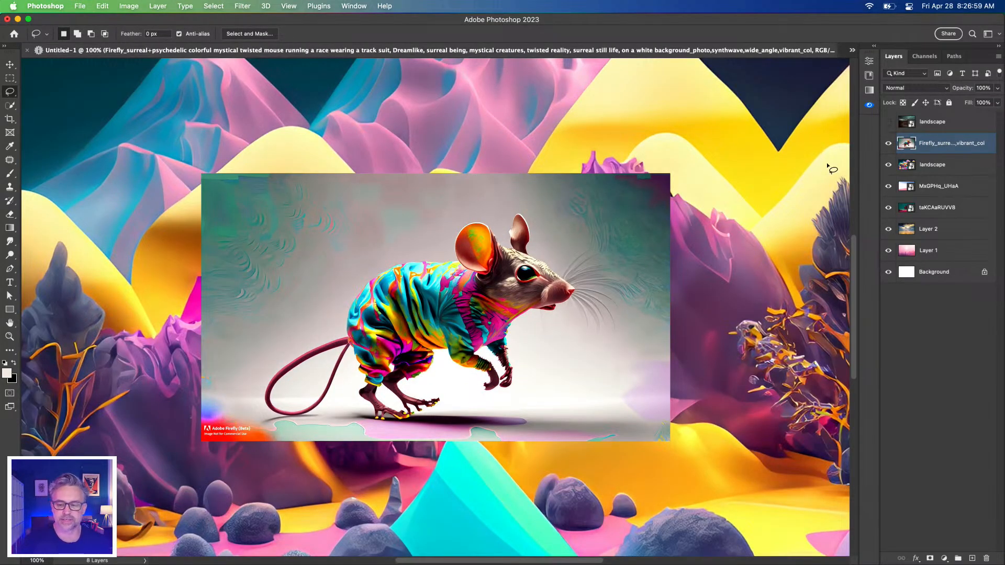
# Show the layer properties and apply Remove Background to the mouse layer
pyautogui.click(889, 146)
pyautogui.click(888, 146)
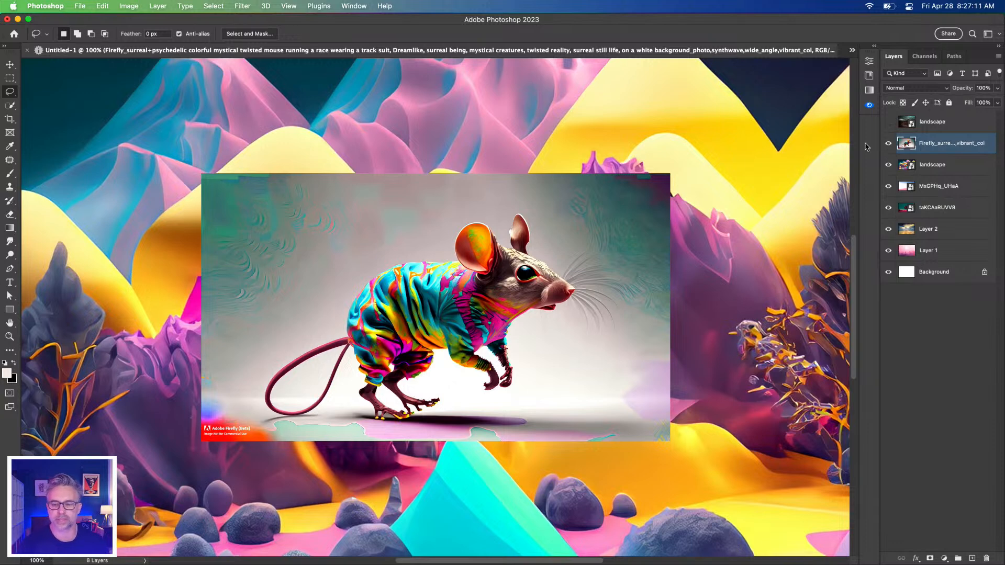
pyautogui.click(873, 48)
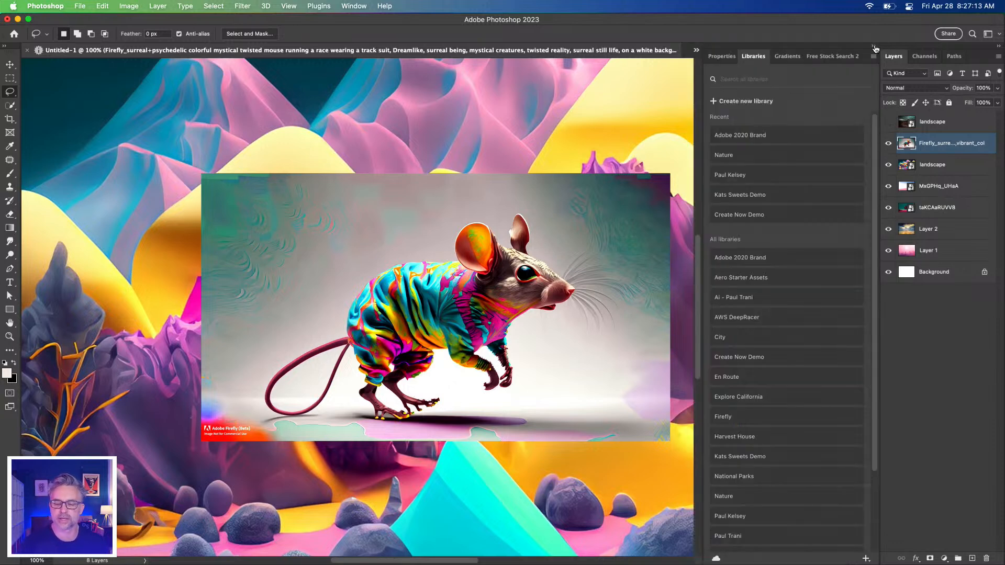
pyautogui.click(721, 56)
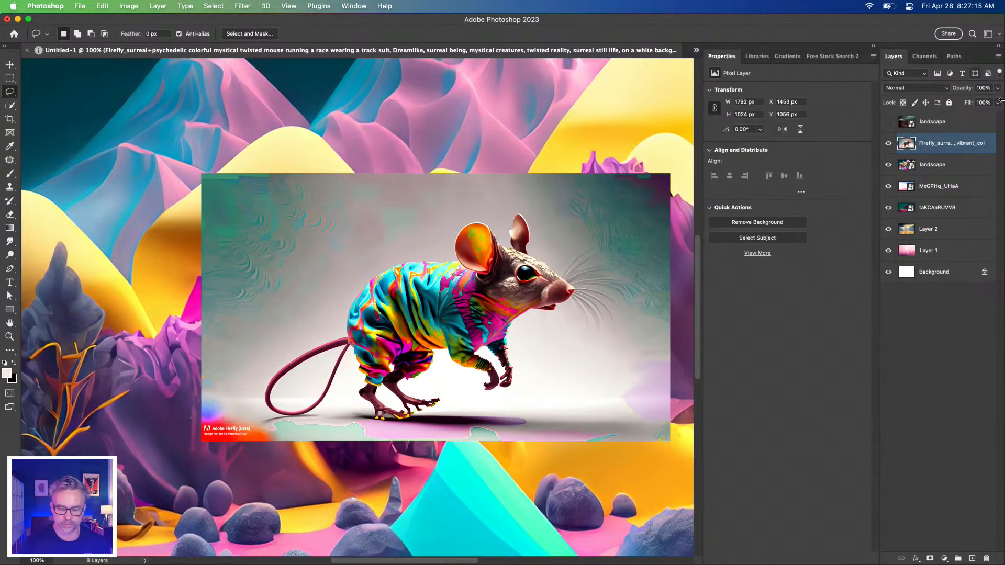
pyautogui.moveTo(701, 118); pyautogui.dragTo(734, 121)
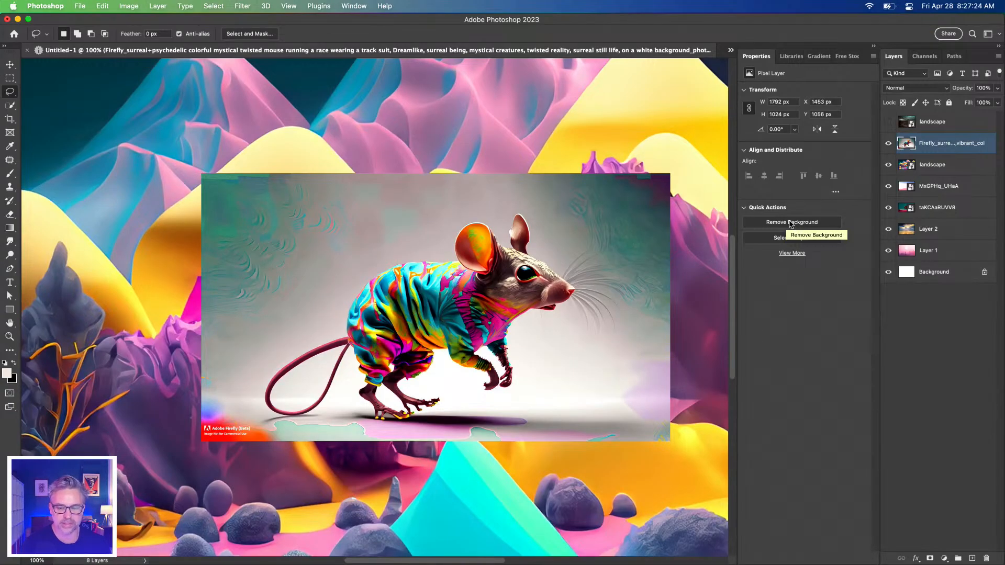
pyautogui.click(790, 223)
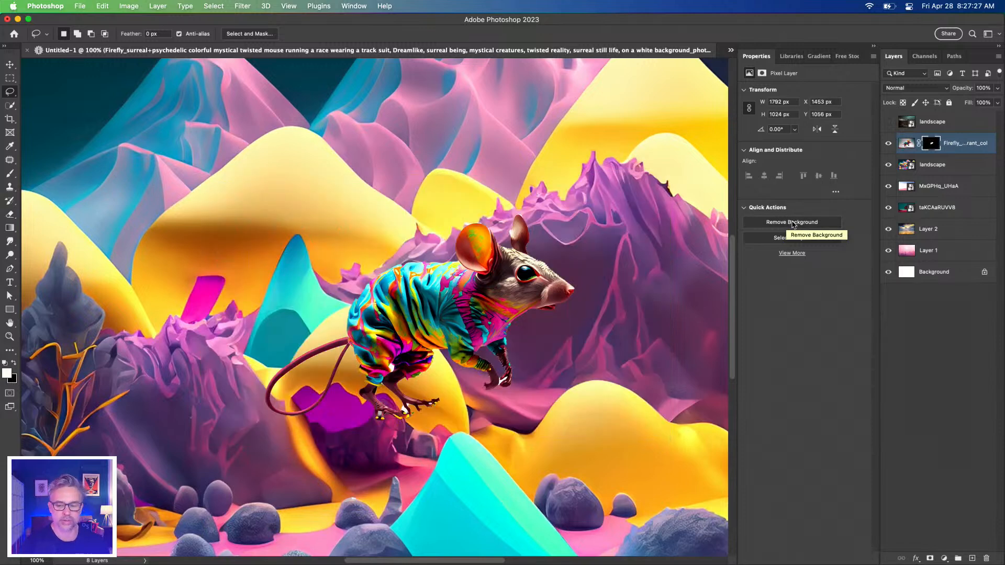
# Hide the landscape, MxGPHq_UHaA, taKCAaRUVV8 and Layer 2 layers and inspect the mouse's cut-out edges around its legs
pyautogui.moveTo(888, 228); pyautogui.dragTo(885, 168)
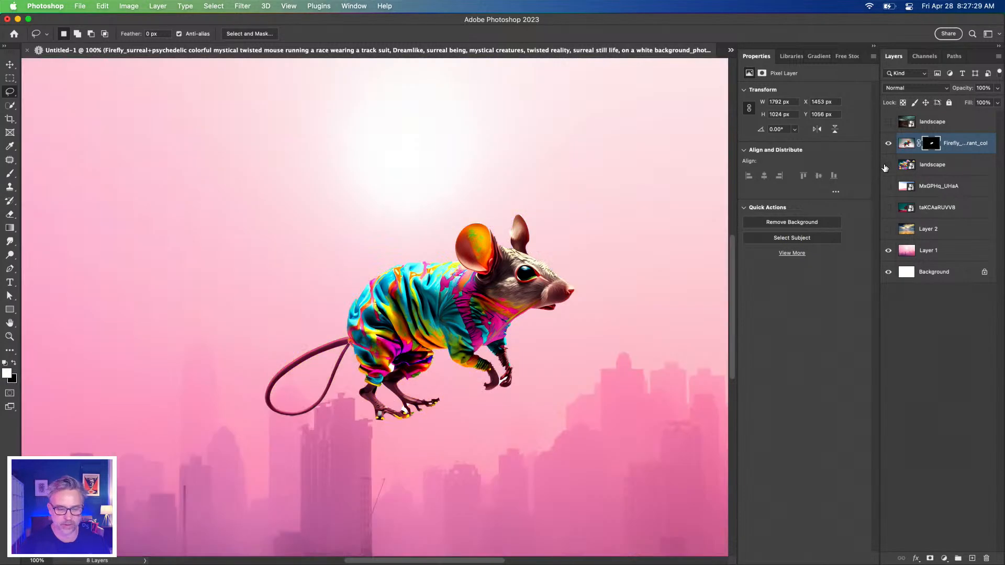
pyautogui.press('super+plus')
pyautogui.press('super+plus')
pyautogui.moveTo(218, 295); pyautogui.dragTo(131, 117)
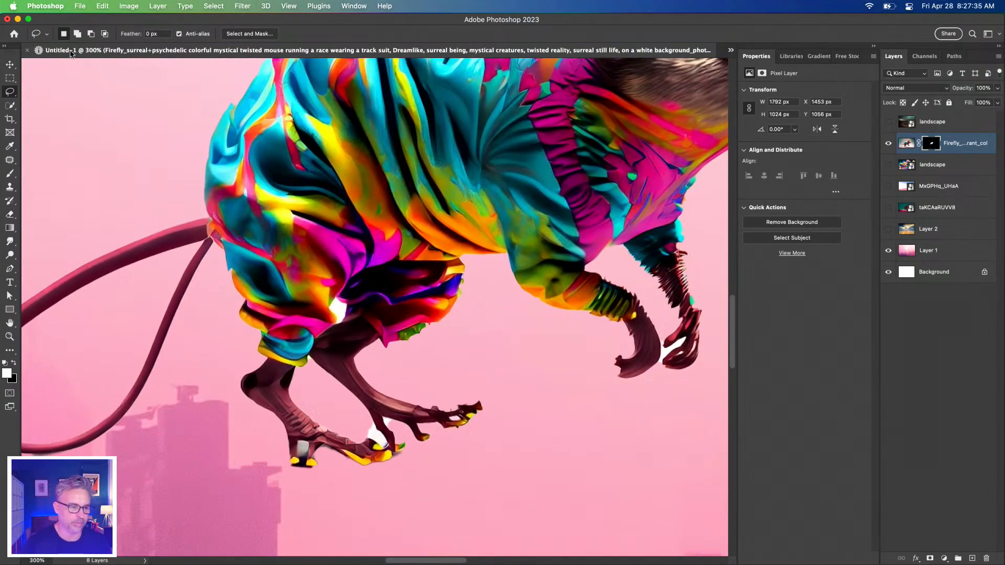
# Review the five tips in Tips.psd, glance at the Surreal.psd composite, and return to Untitled-1
pyautogui.click(731, 50)
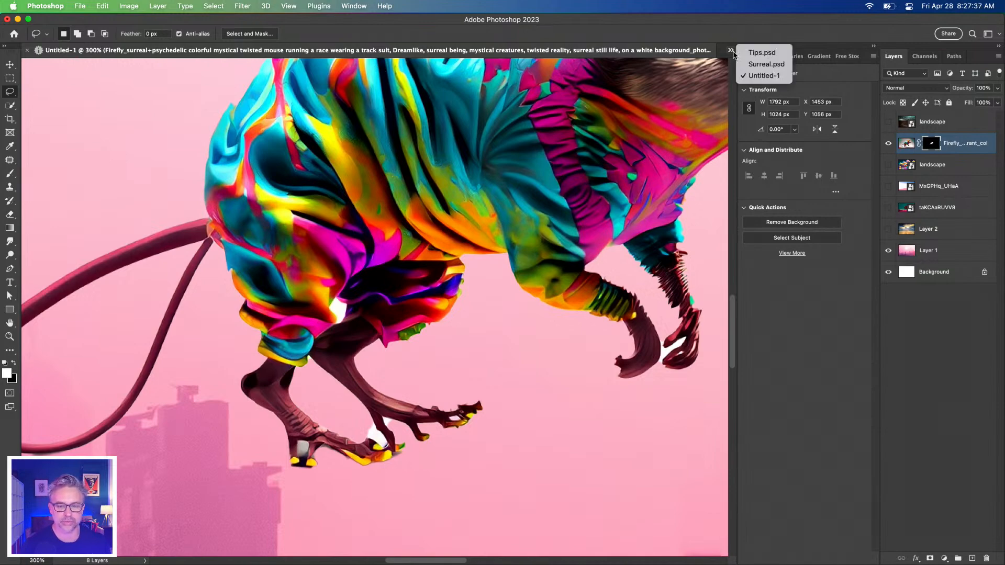
pyautogui.click(748, 56)
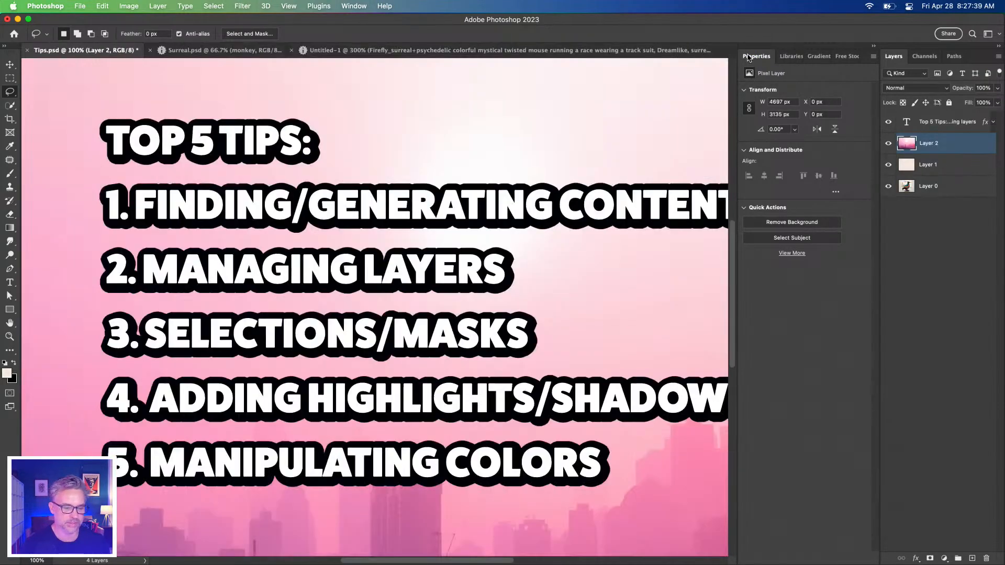
pyautogui.moveTo(369, 198); pyautogui.dragTo(343, 236)
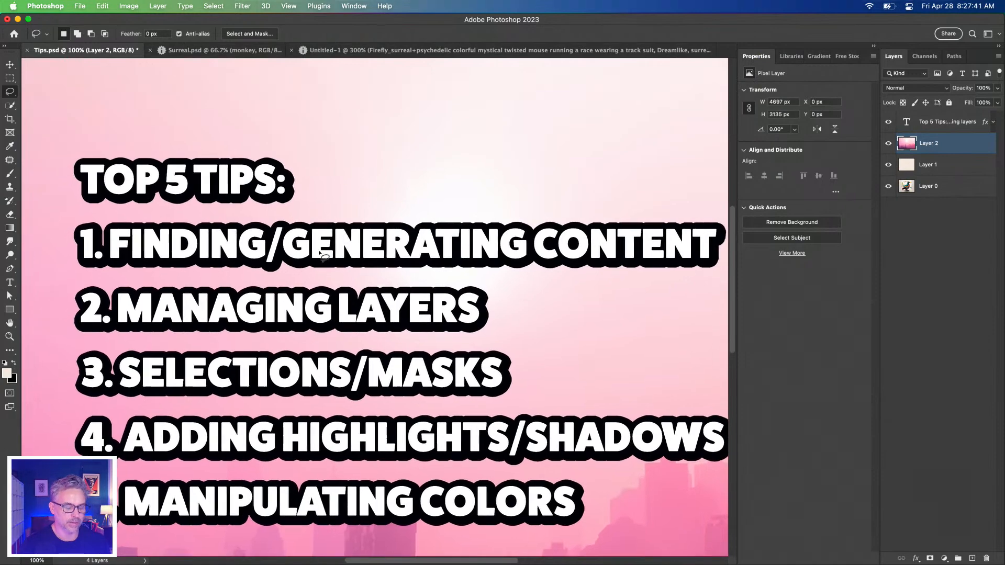
pyautogui.moveTo(305, 372); pyautogui.dragTo(302, 297)
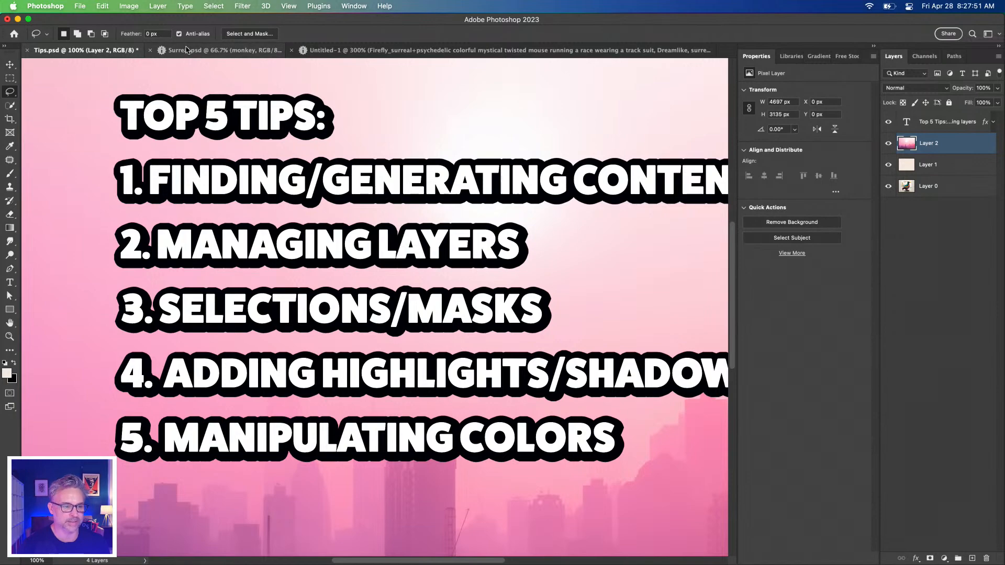
pyautogui.click(188, 52)
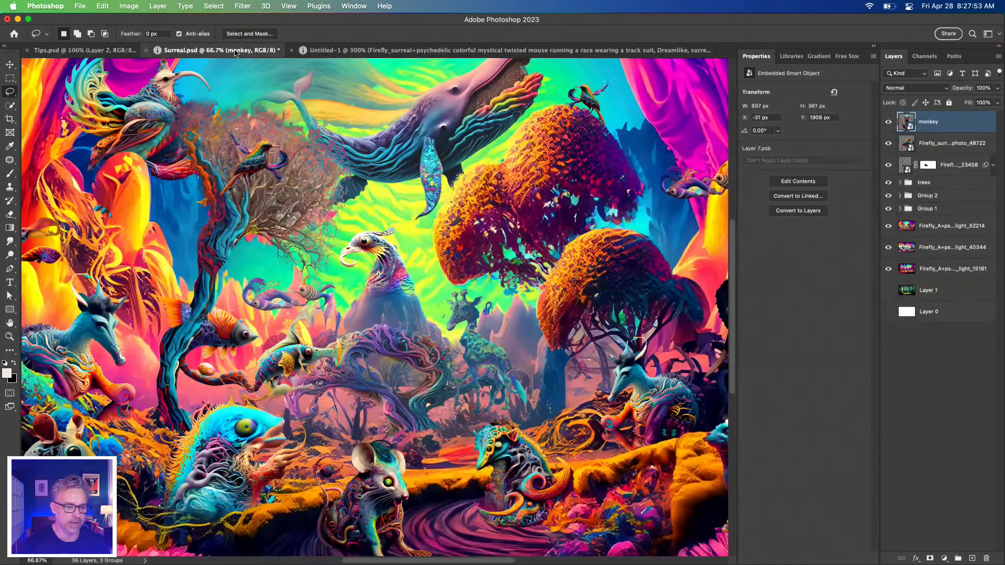
pyautogui.click(366, 52)
# Activate the Object Selection Tool and choose Cloud (Detailed results) as the Select Subject processing option
pyautogui.moveTo(489, 164); pyautogui.dragTo(460, 275)
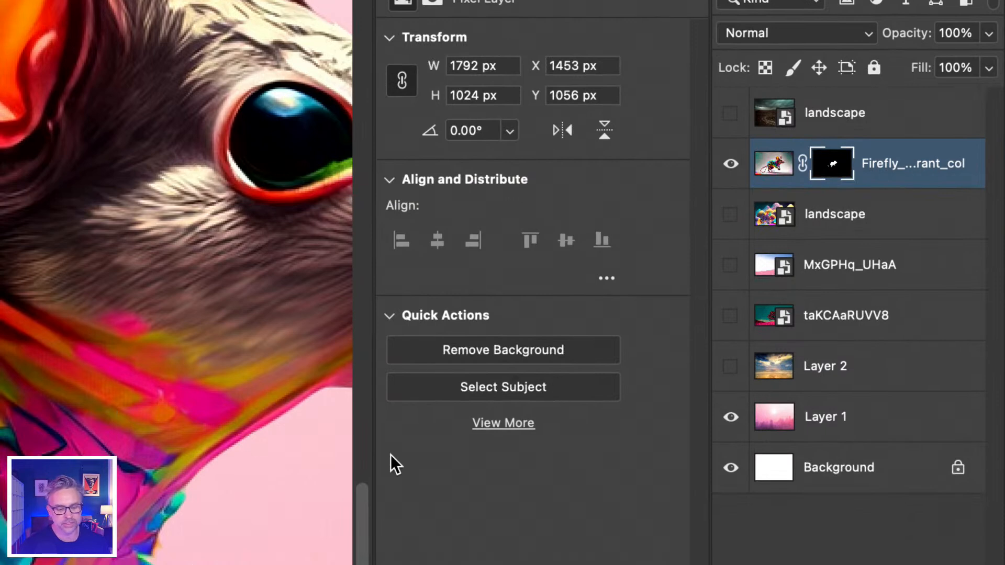
pyautogui.click(471, 353)
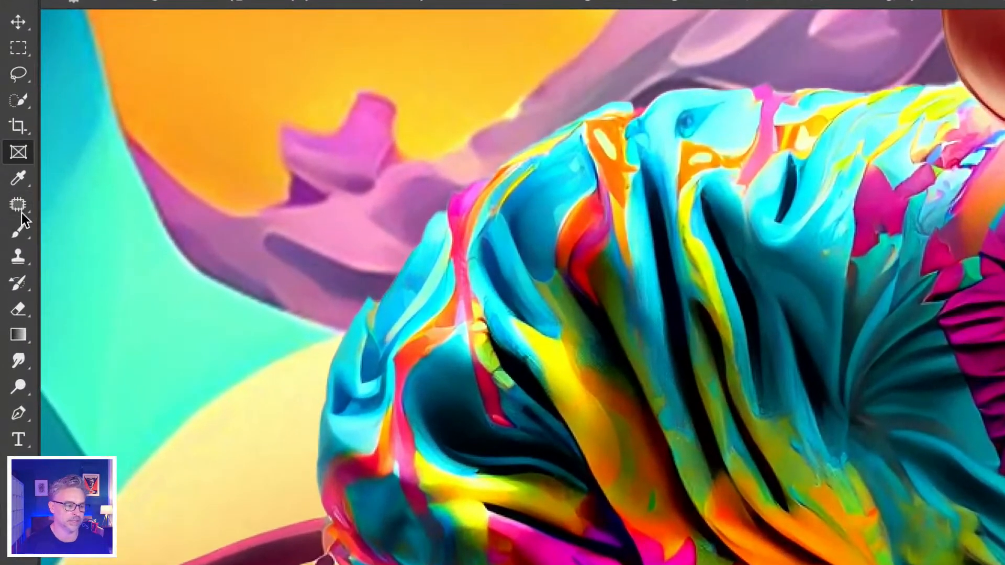
pyautogui.rightClick(13, 207)
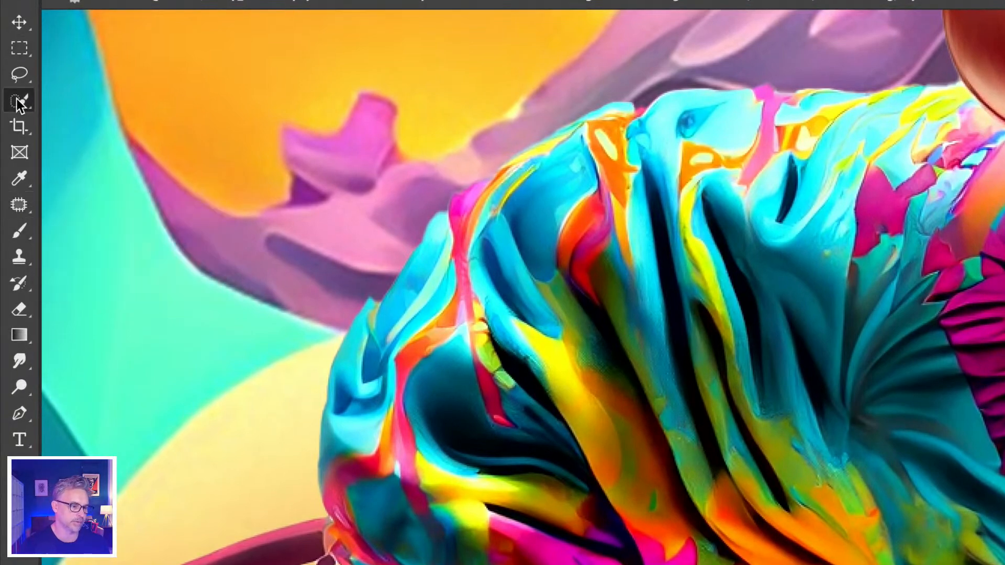
pyautogui.rightClick(18, 100)
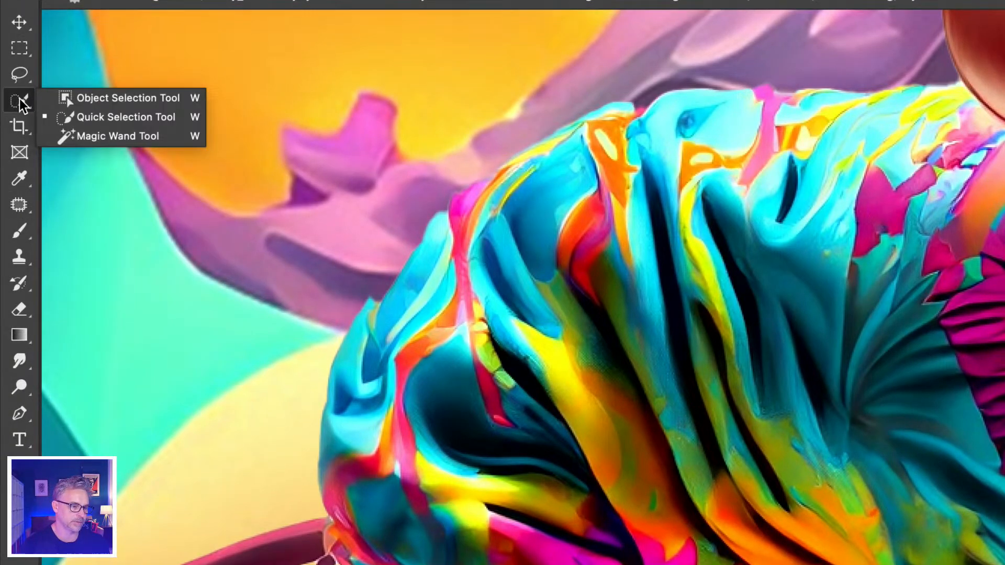
pyautogui.click(116, 99)
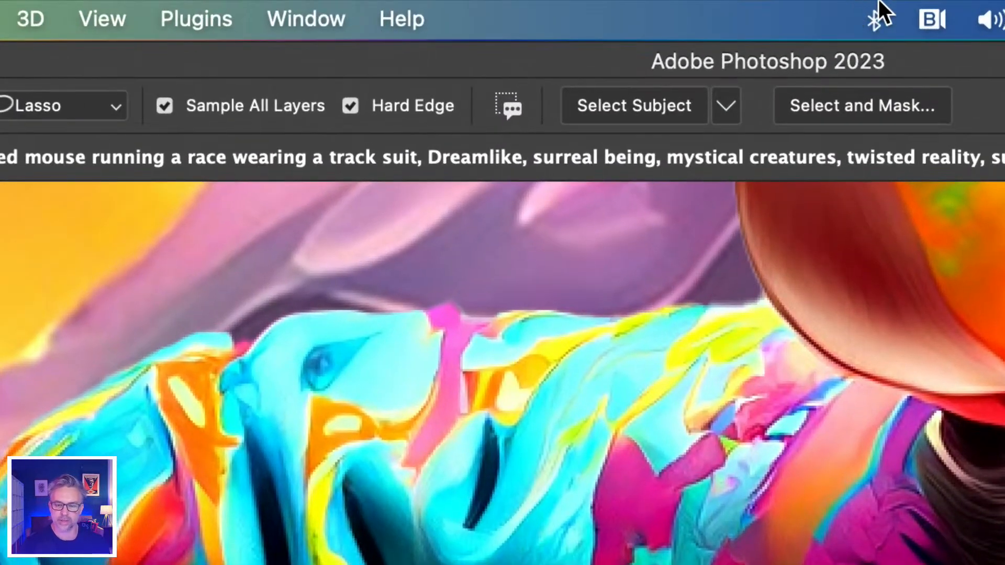
pyautogui.click(724, 108)
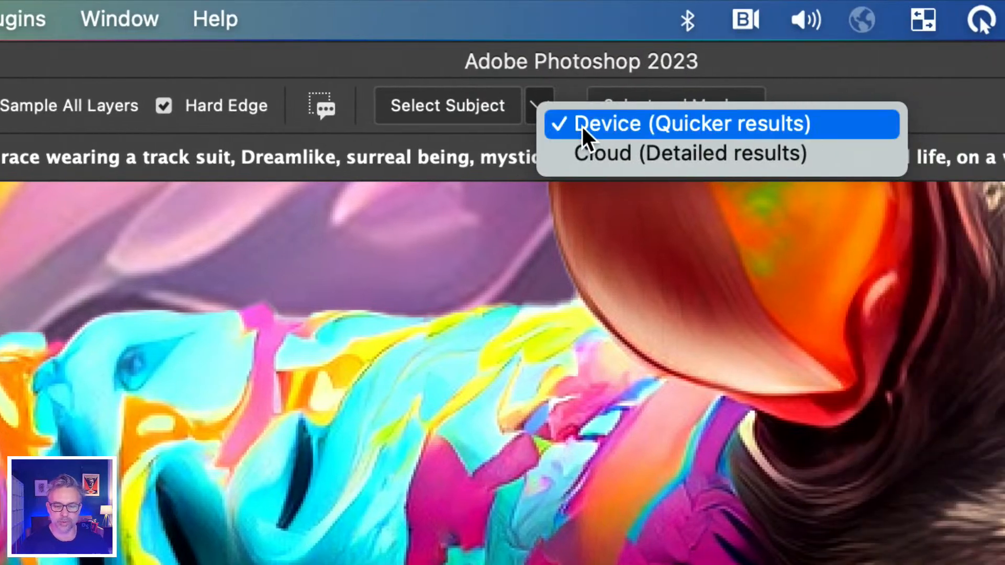
pyautogui.click(570, 156)
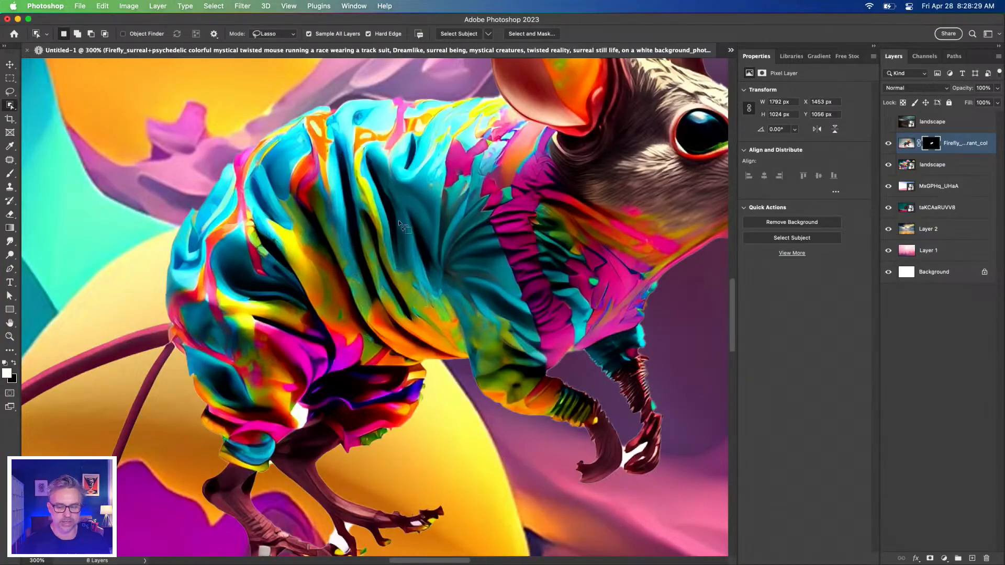
# Hide the landscape, MxGPHq_UHaA, taKCAaRUVV8 and Layer 2 layers below the mouse and delete the mouse layer's mask
pyautogui.moveTo(883, 170); pyautogui.dragTo(885, 241)
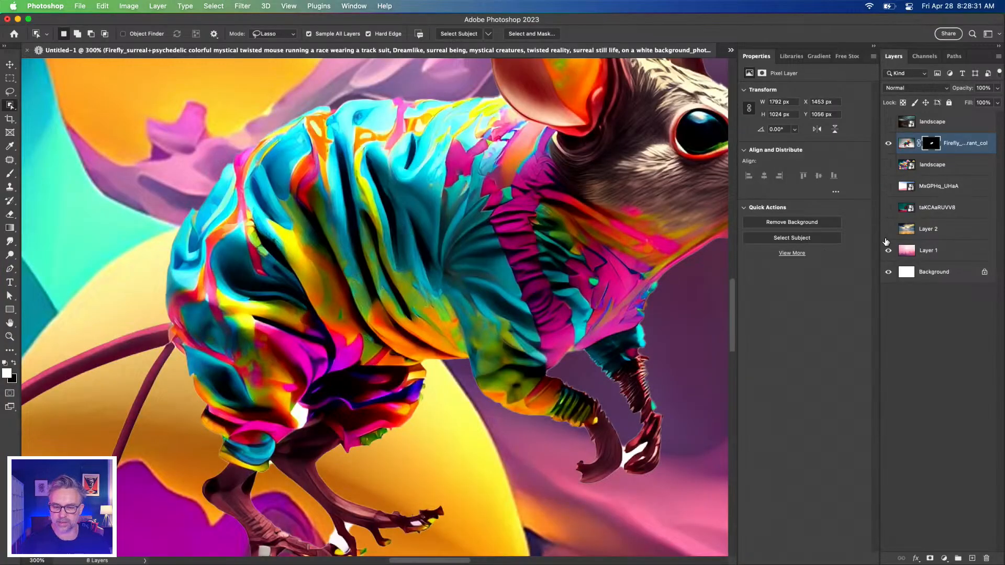
pyautogui.rightClick(926, 144)
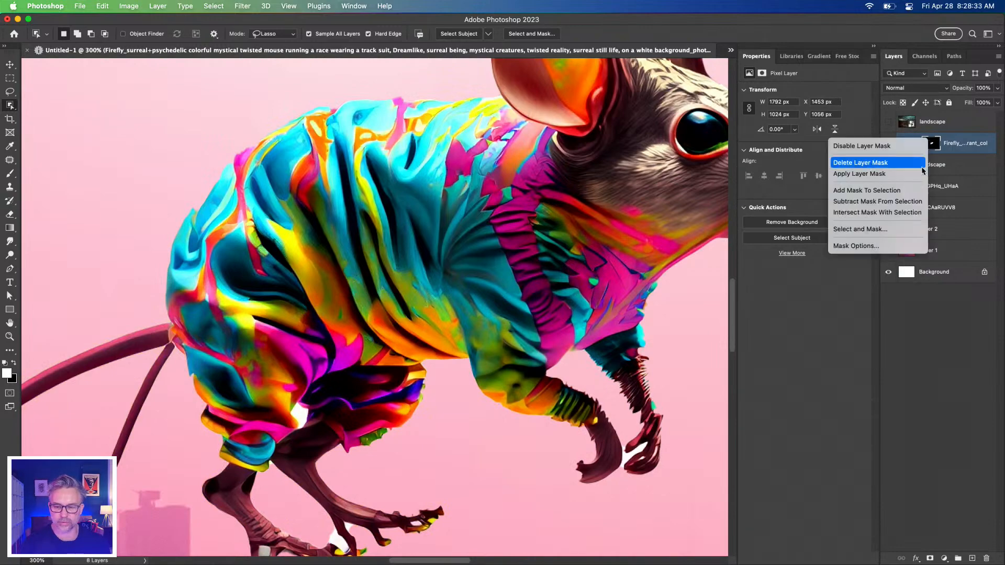
pyautogui.click(850, 163)
# Select the mouse with Select Subject using Cloud (Detailed results), and undo back to the masked layer
pyautogui.moveTo(425, 118); pyautogui.dragTo(404, 251)
pyautogui.press('super+minus')
pyautogui.scroll(-3, 404, 250)
pyautogui.click(487, 33)
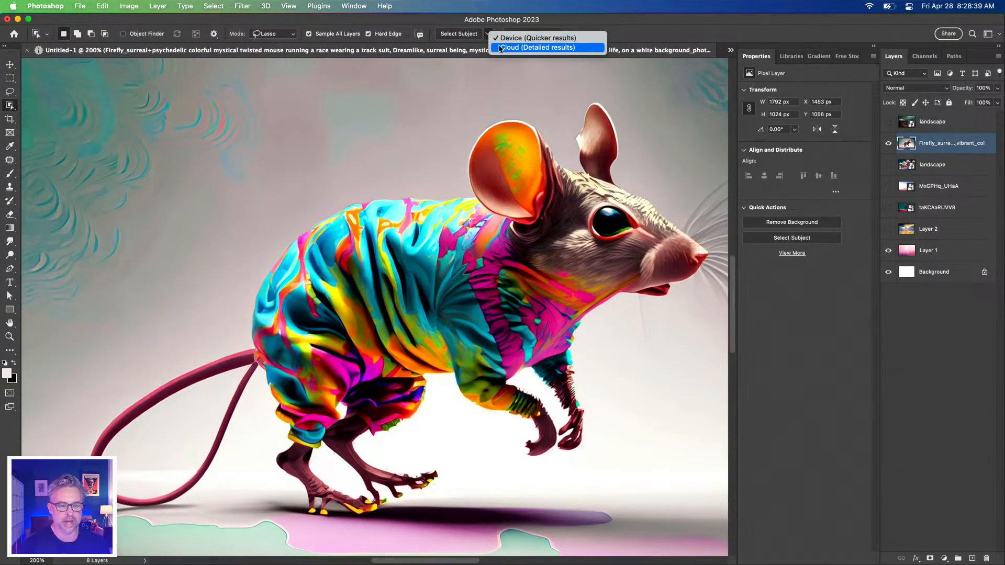
pyautogui.click(502, 48)
pyautogui.click(453, 33)
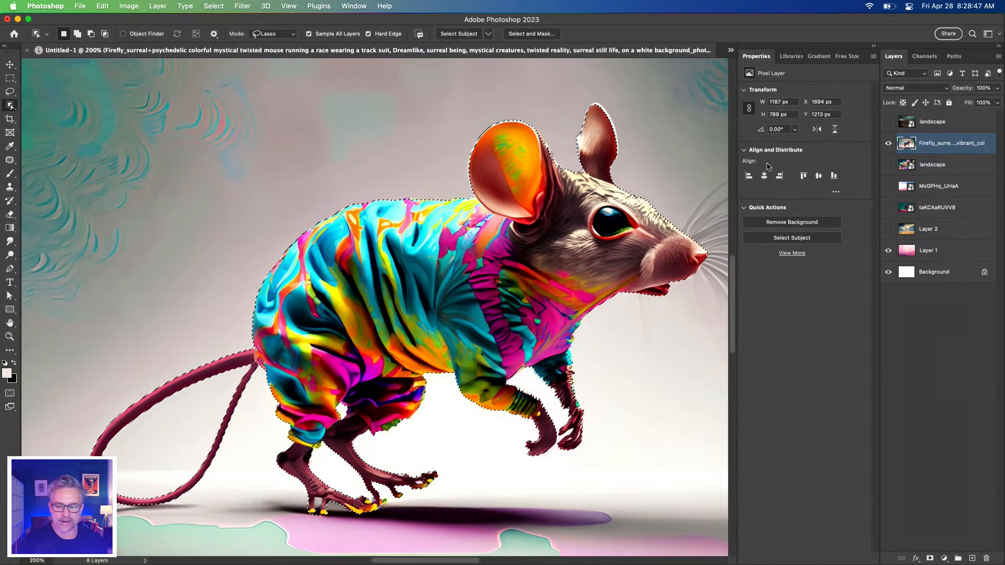
pyautogui.press('super+d')
pyautogui.press('super+z')
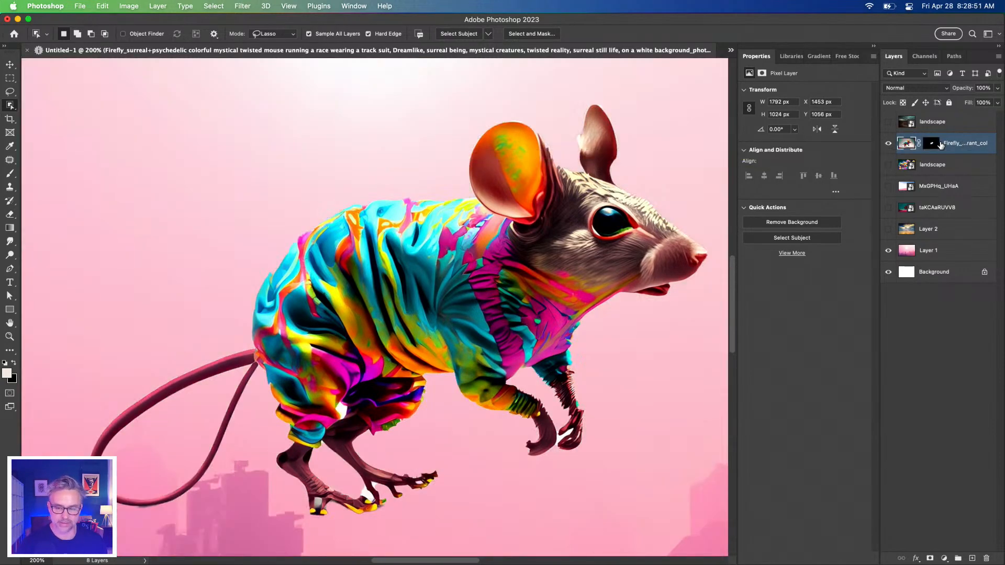
# Duplicate the masked mouse layer and delete the layer mask from the copy
pyautogui.press('super+j')
pyautogui.rightClick(933, 146)
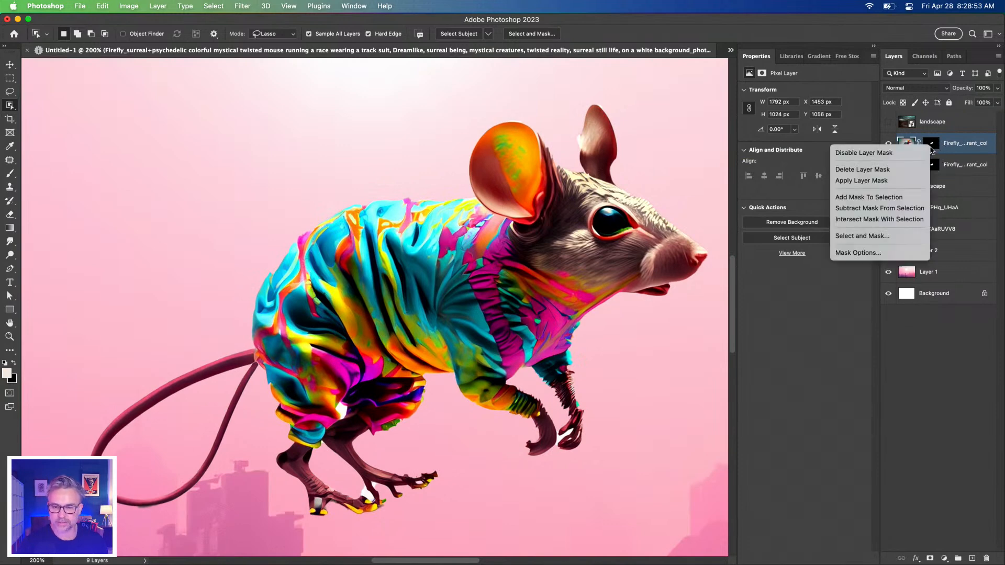
pyautogui.click(880, 169)
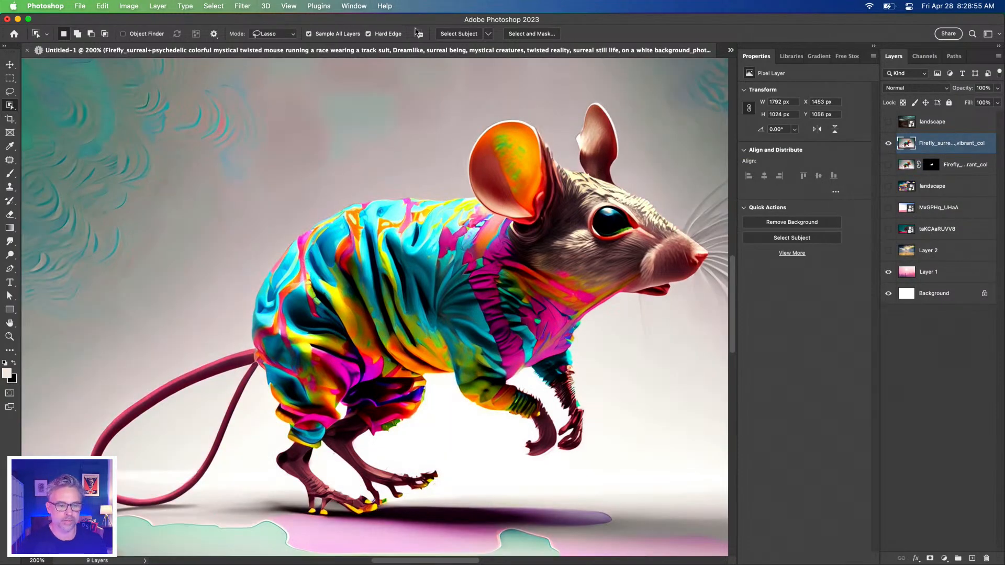
# Select the mouse on the copy using Select Subject with Cloud (Detailed results) and turn the selection into a layer mask
pyautogui.click(489, 34)
pyautogui.click(504, 50)
pyautogui.click(448, 34)
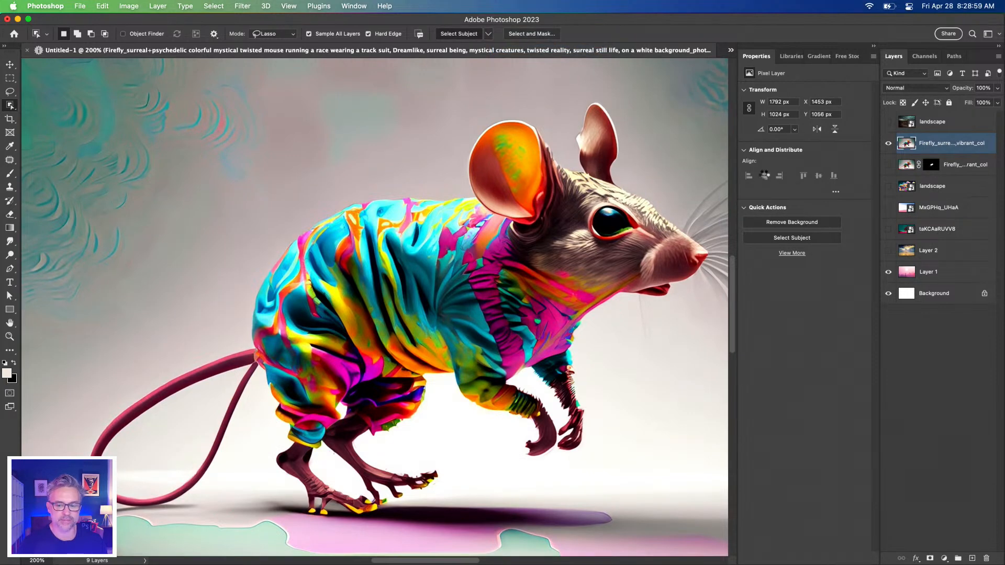
pyautogui.click(929, 559)
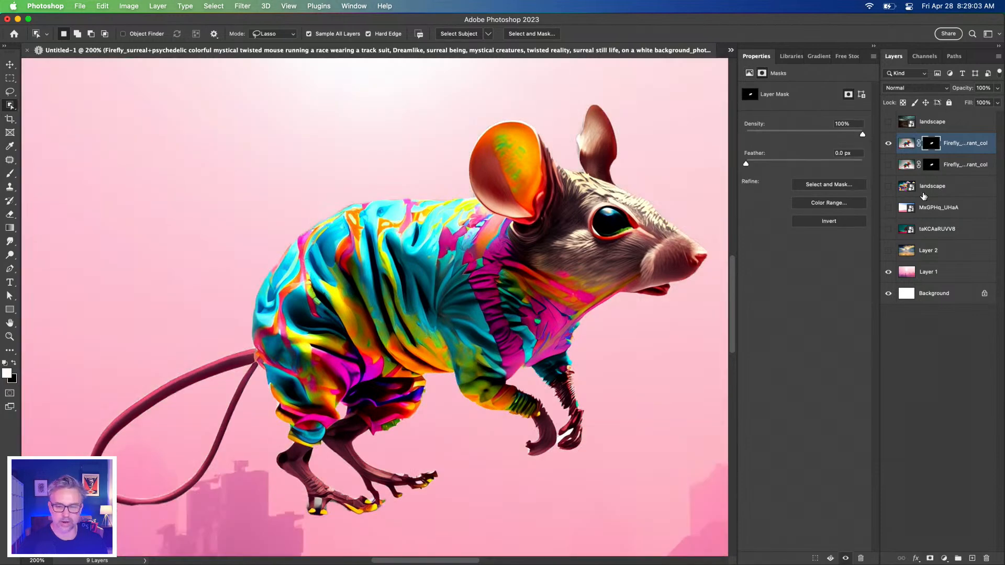
pyautogui.press('super+minus')
pyautogui.press('super+minus')
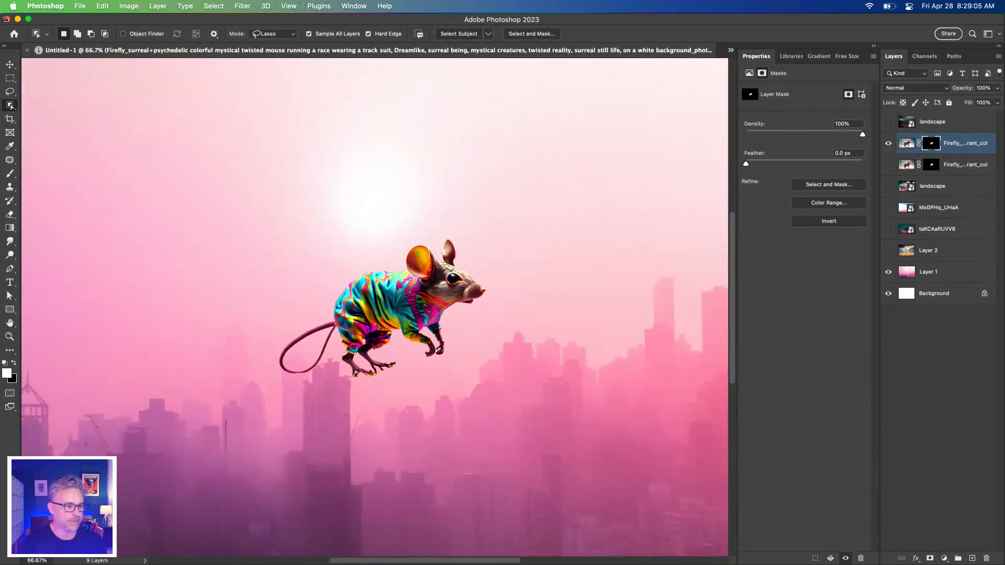
# Move the newly masked mouse copy beside the original to compare both cut-outs, and undo the move
pyautogui.press('v')
pyautogui.moveTo(293, 282); pyautogui.dragTo(468, 273)
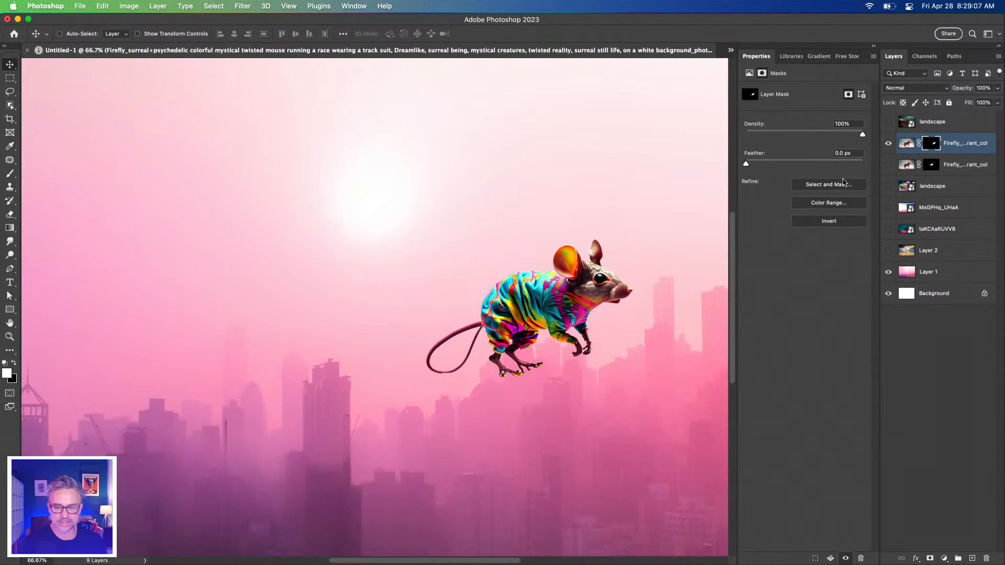
pyautogui.click(887, 165)
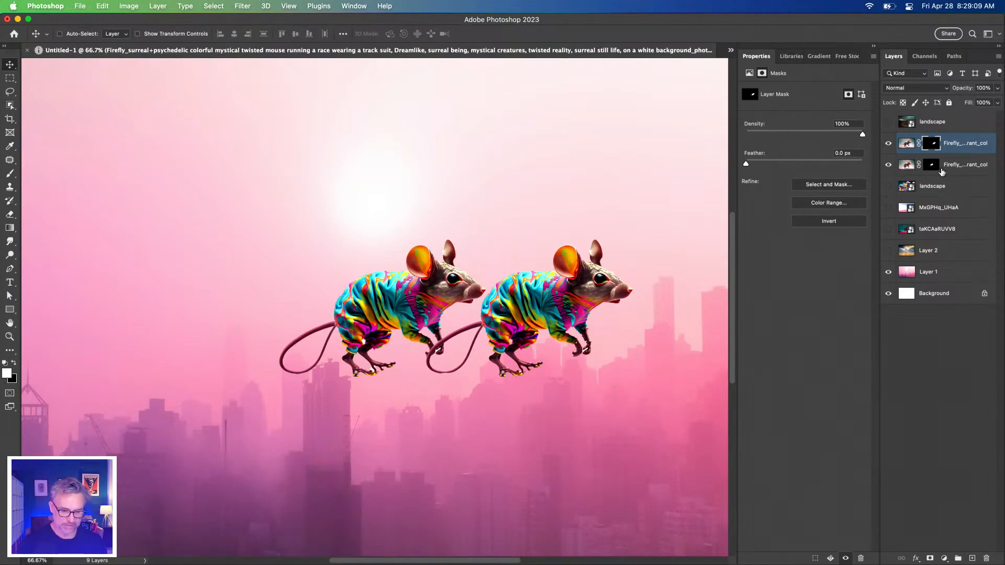
pyautogui.click(959, 167)
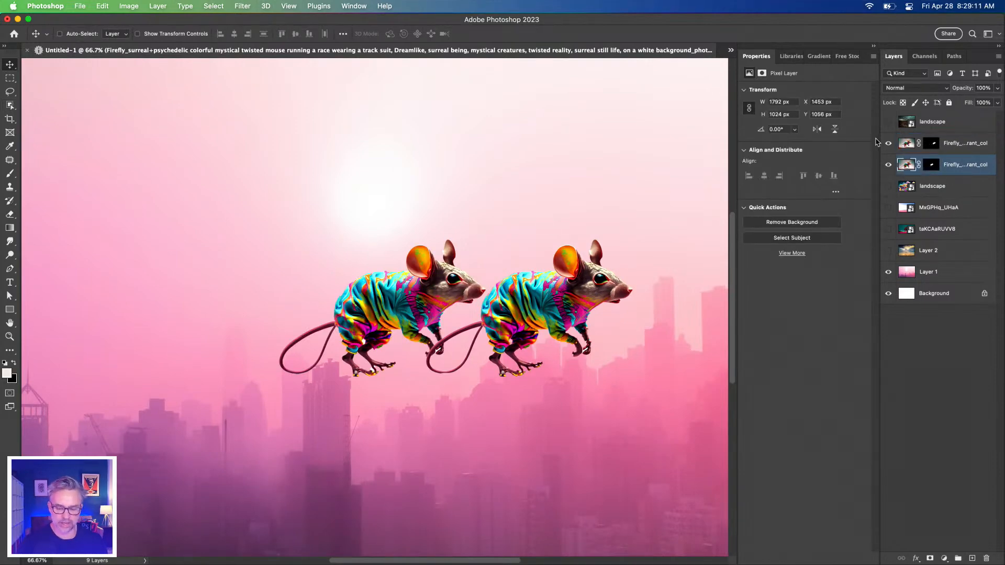
pyautogui.press('super+comma')
pyautogui.press('super+z')
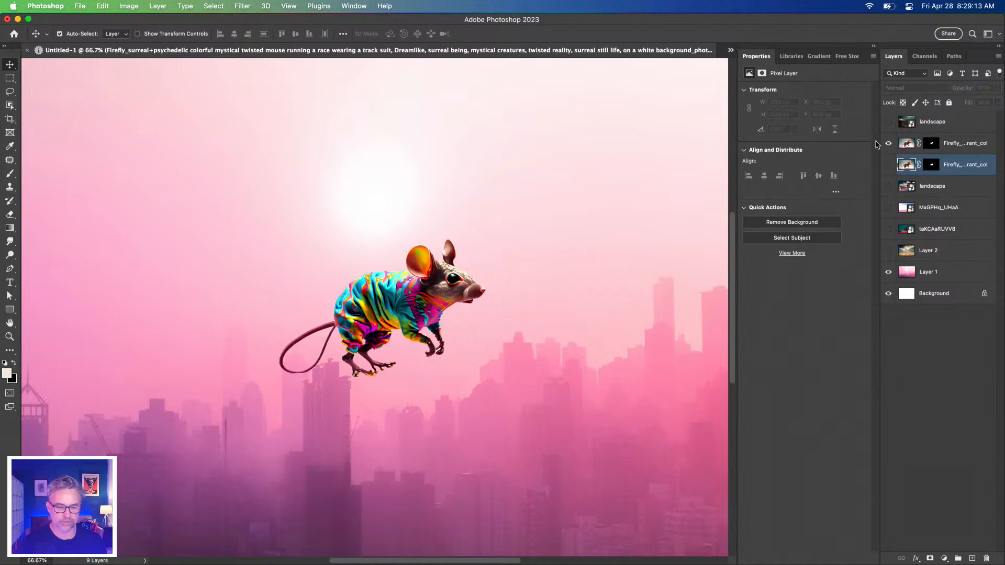
pyautogui.click(888, 166)
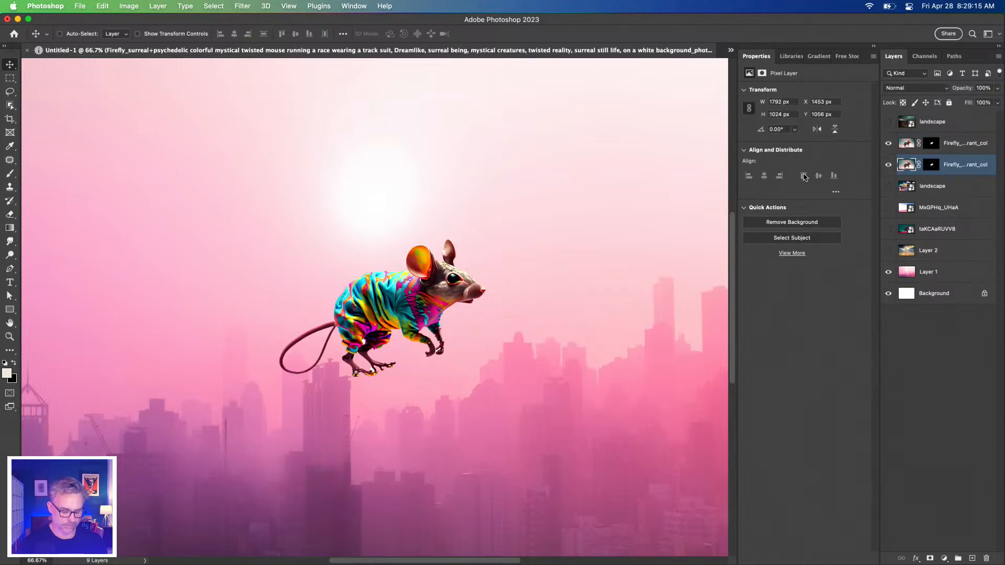
# Toggle the original mouse layer's visibility to compare the two cut-outs around the legs and feet
pyautogui.press('super+plus')
pyautogui.press('super+plus')
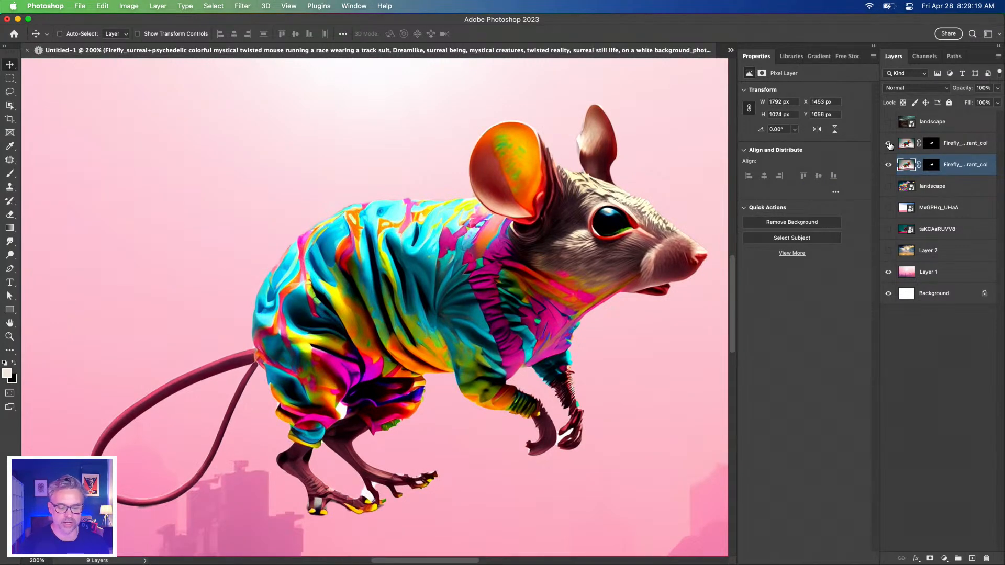
pyautogui.click(890, 166)
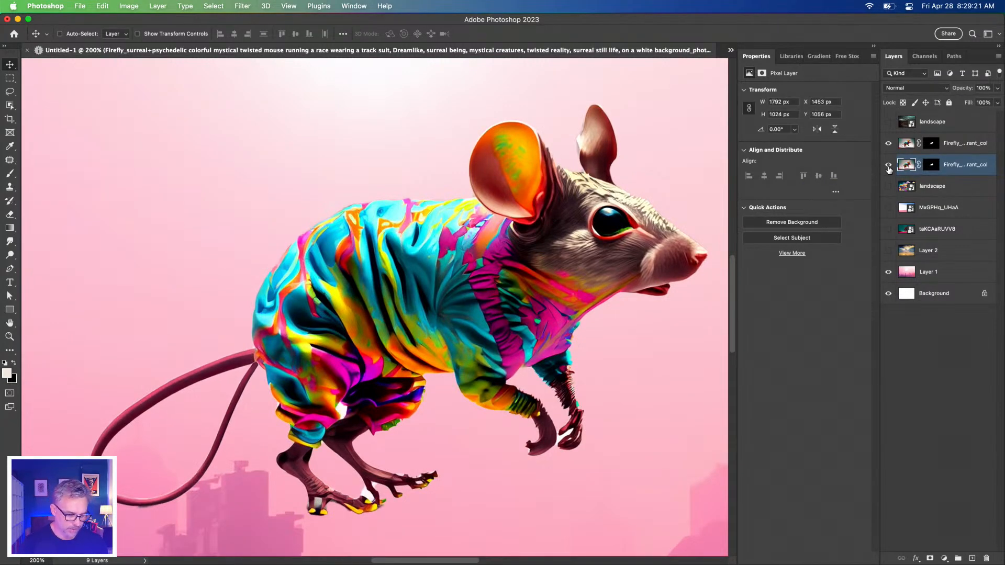
pyautogui.press('super+equal')
pyautogui.moveTo(340, 320); pyautogui.dragTo(426, 200)
pyautogui.click(888, 166)
pyautogui.click(888, 167)
pyautogui.click(888, 167)
pyautogui.click(889, 166)
pyautogui.click(888, 167)
pyautogui.click(888, 166)
pyautogui.click(889, 167)
pyautogui.click(889, 167)
pyautogui.click(888, 166)
pyautogui.click(889, 167)
pyautogui.click(889, 167)
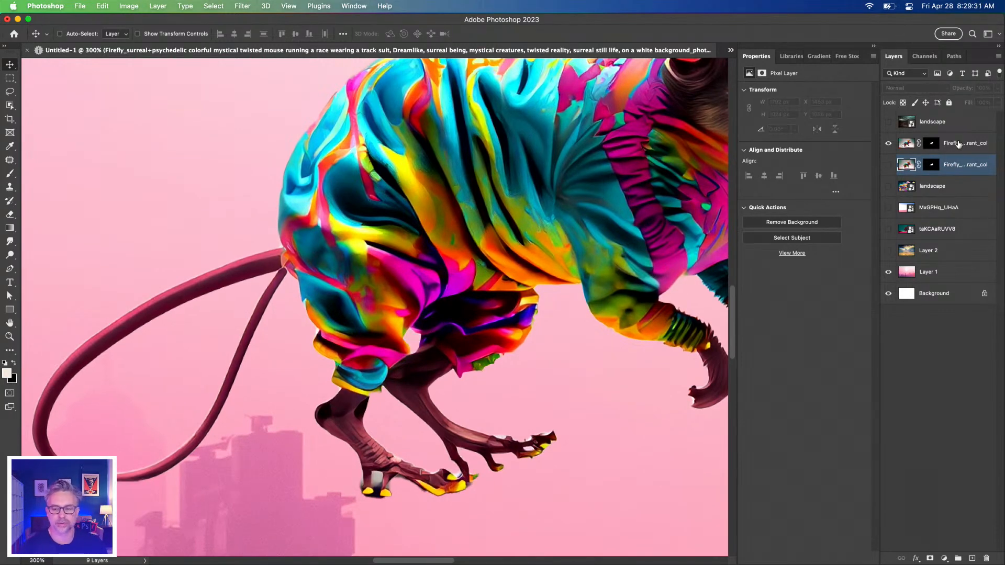
# Select the newly masked mouse copy's layer and activate the Object Selection Tool
pyautogui.click(960, 150)
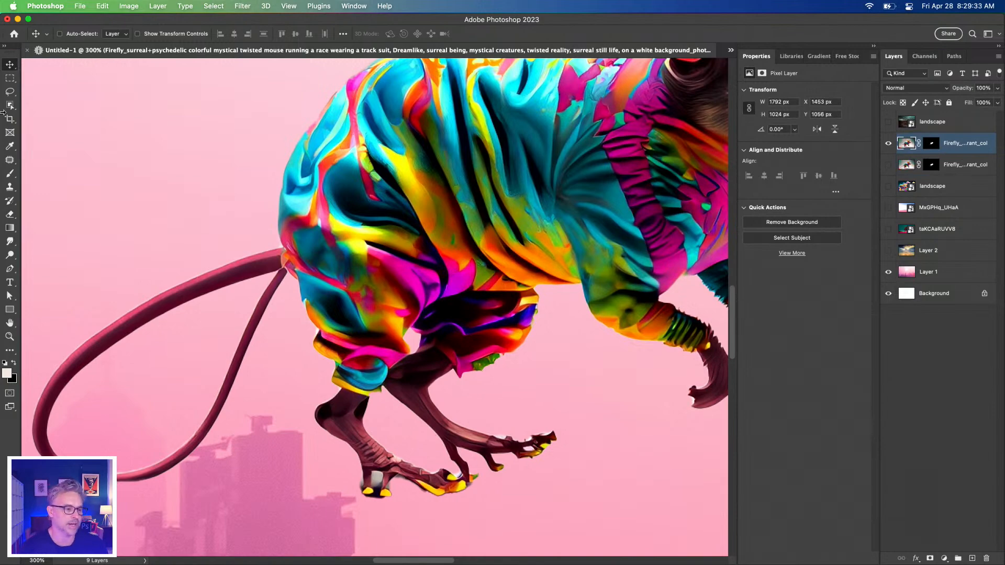
pyautogui.press('super+minus')
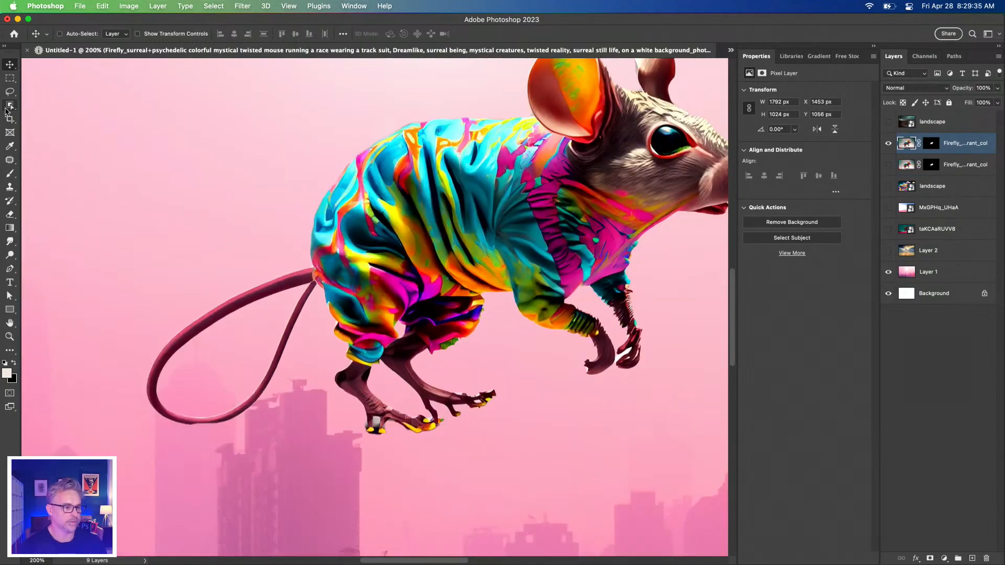
pyautogui.click(7, 110)
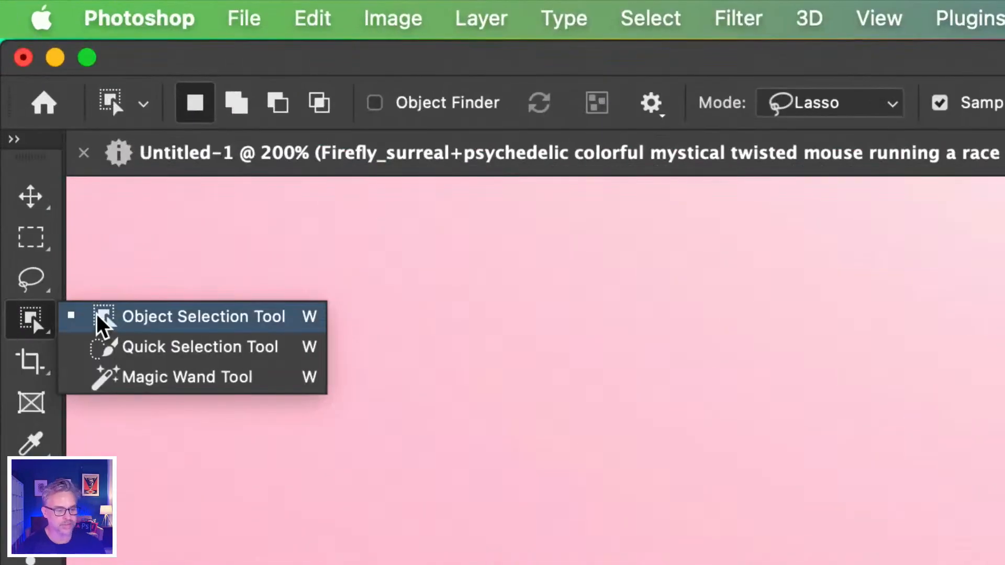
pyautogui.click(33, 105)
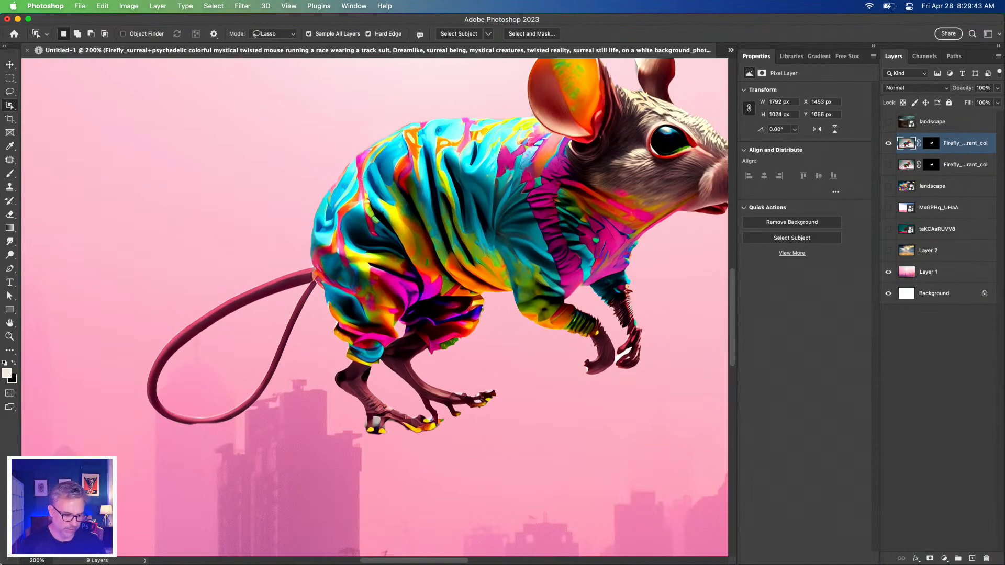
# Place the surreal psychedelic bird image ending in 13736 from the Finder Downloads folder into the composite as a new layer
pyautogui.click(23, 551)
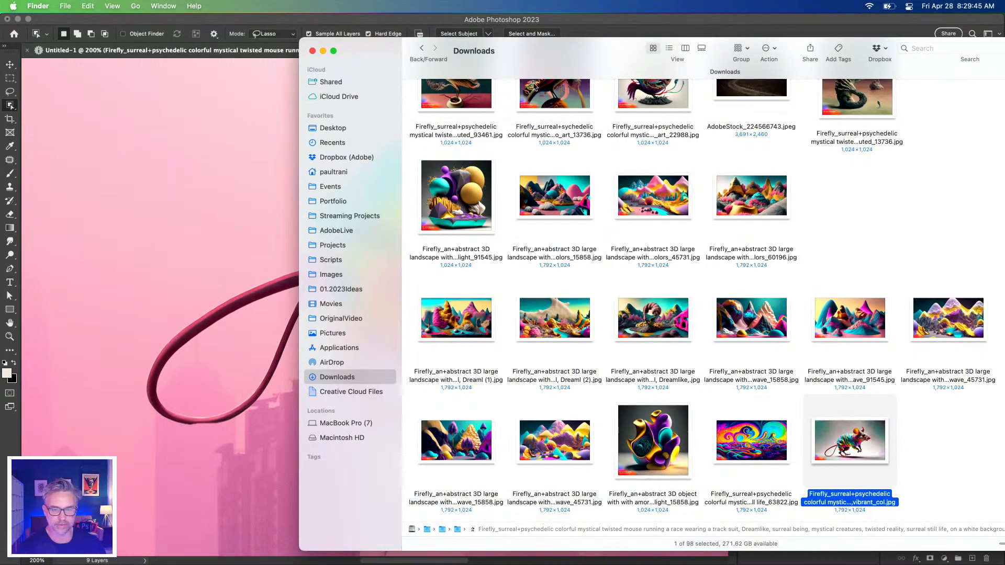
pyautogui.moveTo(602, 46); pyautogui.dragTo(540, 78)
pyautogui.scroll(5, 486, 293)
pyautogui.click(487, 299)
pyautogui.moveTo(485, 287)
pyautogui.mouseDown()
pyautogui.moveTo(333, 297)
pyautogui.moveTo(482, 284)
pyautogui.mouseUp()
pyautogui.moveTo(473, 325); pyautogui.dragTo(127, 292)
pyautogui.press('Return')
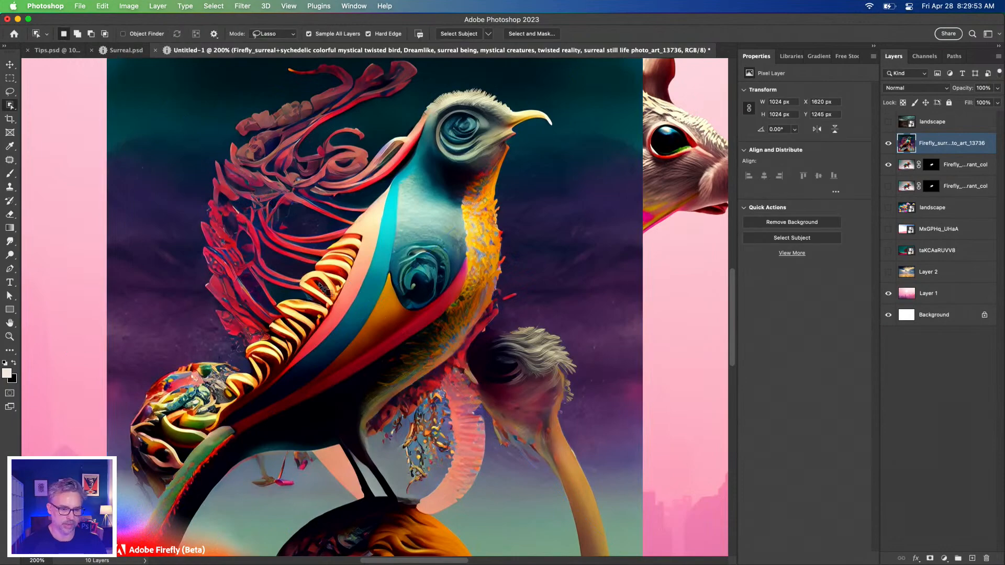
# Select the bird with its tendrils, tail and round perch by outlining it loosely with the Object Selection Tool in Lasso mode
pyautogui.press('super+minus')
pyautogui.press('super+plus')
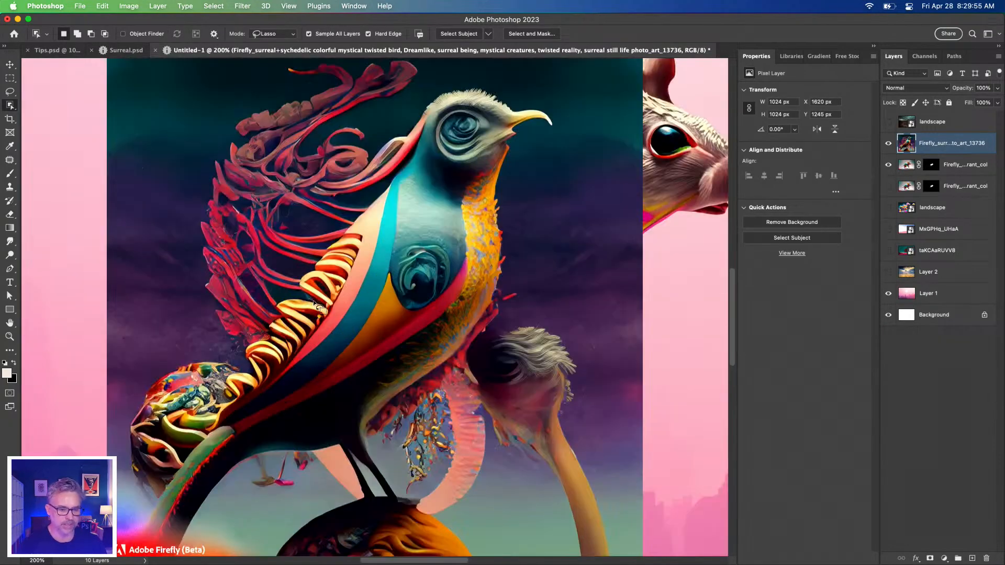
pyautogui.moveTo(250, 239); pyautogui.dragTo(303, 272)
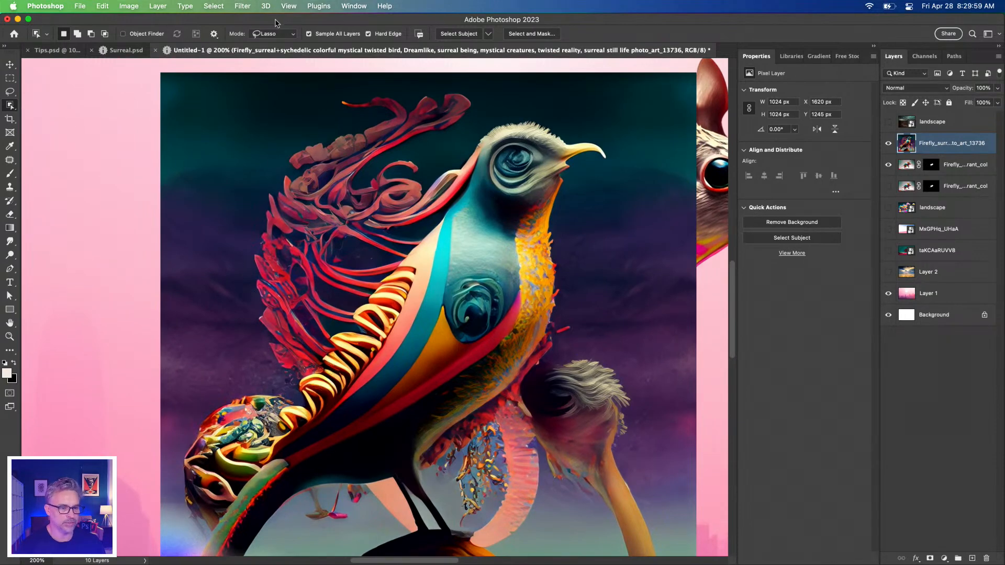
pyautogui.moveTo(250, 224)
pyautogui.mouseDown()
pyautogui.moveTo(300, 90)
pyautogui.moveTo(389, 82)
pyautogui.moveTo(584, 110)
pyautogui.moveTo(659, 150)
pyautogui.moveTo(610, 267)
pyautogui.moveTo(617, 349)
pyautogui.mouseUp()
pyautogui.moveTo(588, 453)
pyautogui.mouseDown()
pyautogui.moveTo(552, 538)
pyautogui.moveTo(528, 549)
pyautogui.moveTo(444, 557)
pyautogui.moveTo(421, 534)
pyautogui.moveTo(333, 516)
pyautogui.moveTo(270, 532)
pyautogui.moveTo(266, 553)
pyautogui.mouseUp()
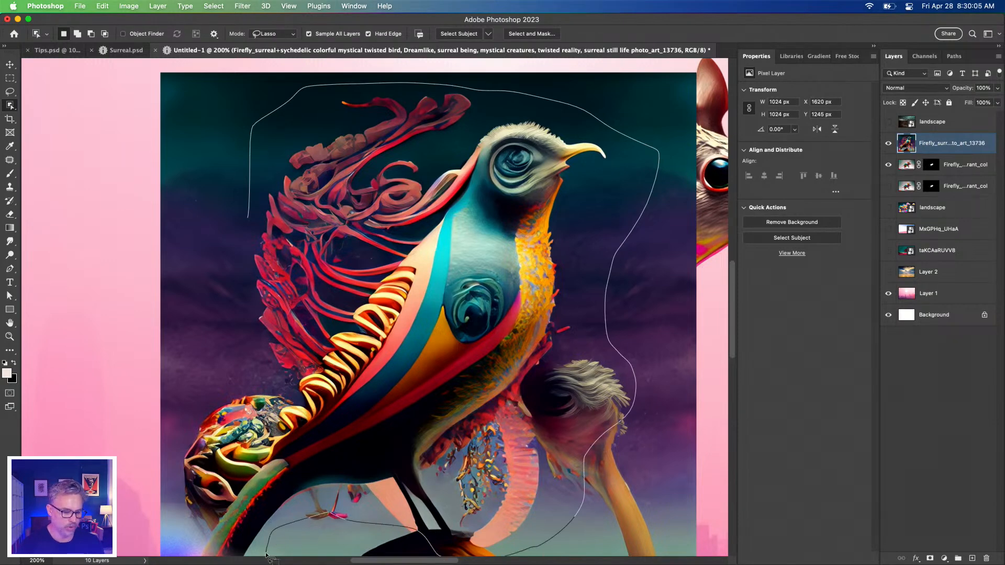
pyautogui.moveTo(191, 553)
pyautogui.mouseDown()
pyautogui.moveTo(191, 413)
pyautogui.moveTo(223, 324)
pyautogui.mouseUp()
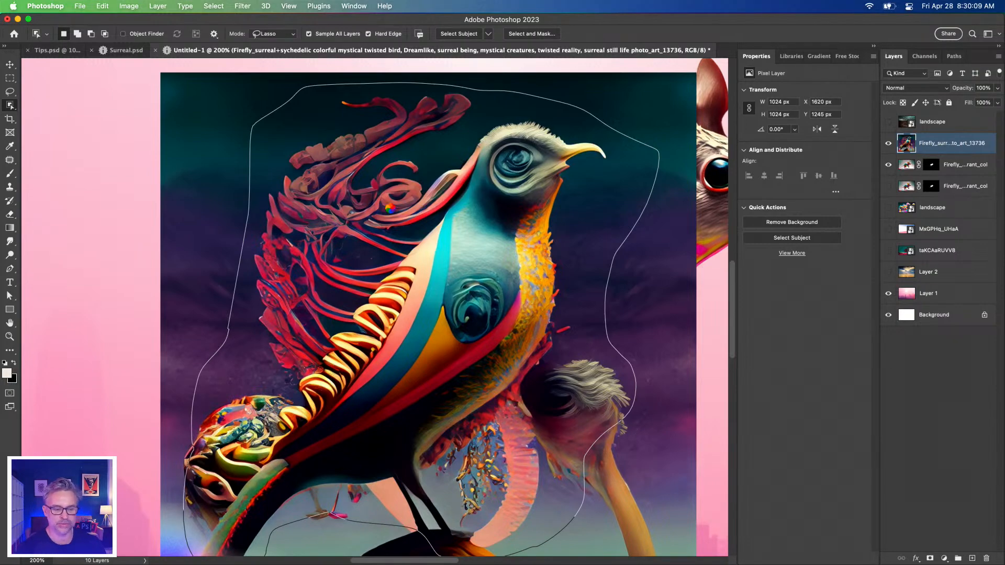
pyautogui.moveTo(263, 373); pyautogui.dragTo(307, 257)
# Try to subtract the Adobe Firefly watermark from the bird selection with the Object Selection Tool
pyautogui.press('alt')
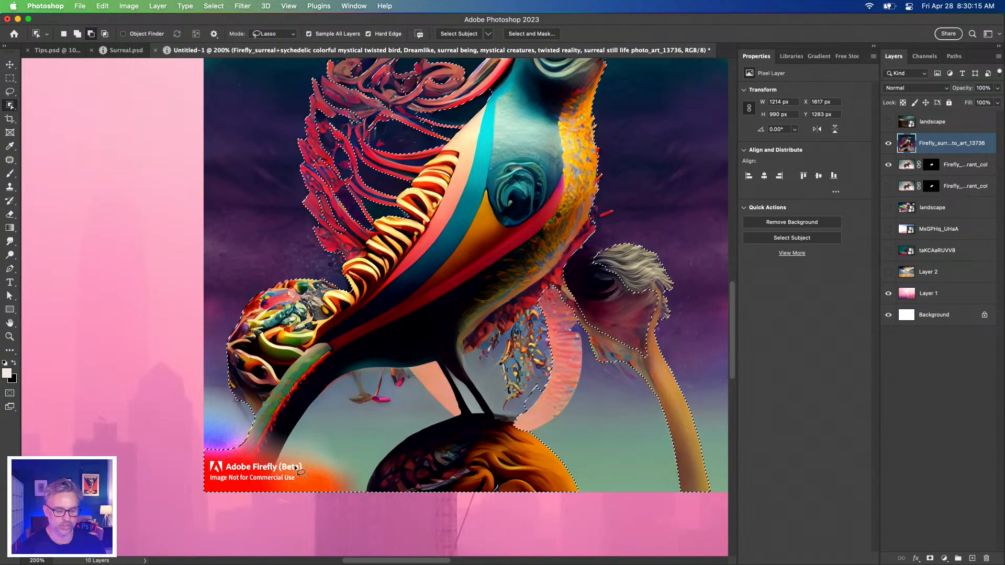
pyautogui.moveTo(273, 502)
pyautogui.mouseDown()
pyautogui.moveTo(319, 401)
pyautogui.moveTo(403, 361)
pyautogui.moveTo(468, 398)
pyautogui.moveTo(375, 471)
pyautogui.moveTo(303, 502)
pyautogui.mouseUp()
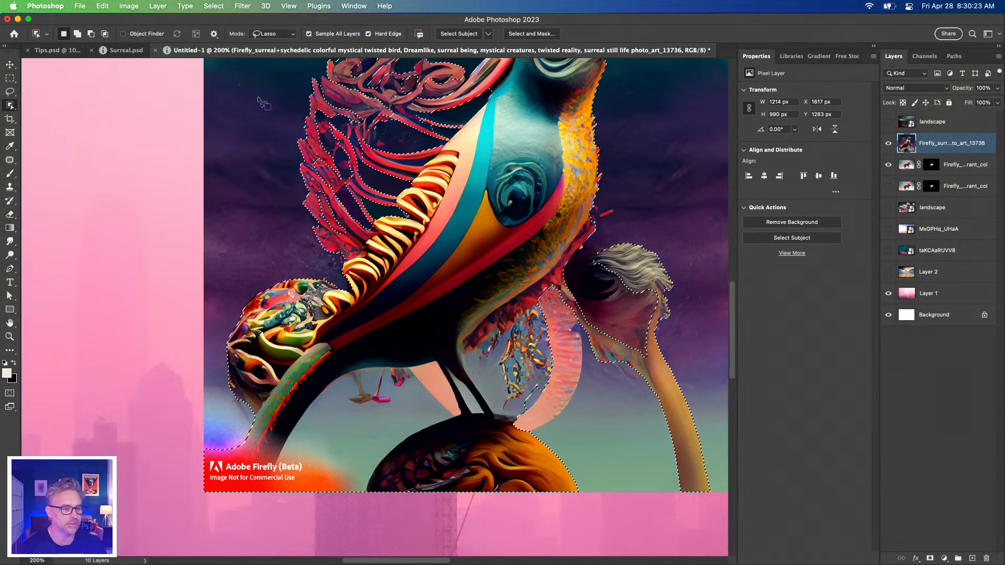
pyautogui.scroll(2, 261, 71)
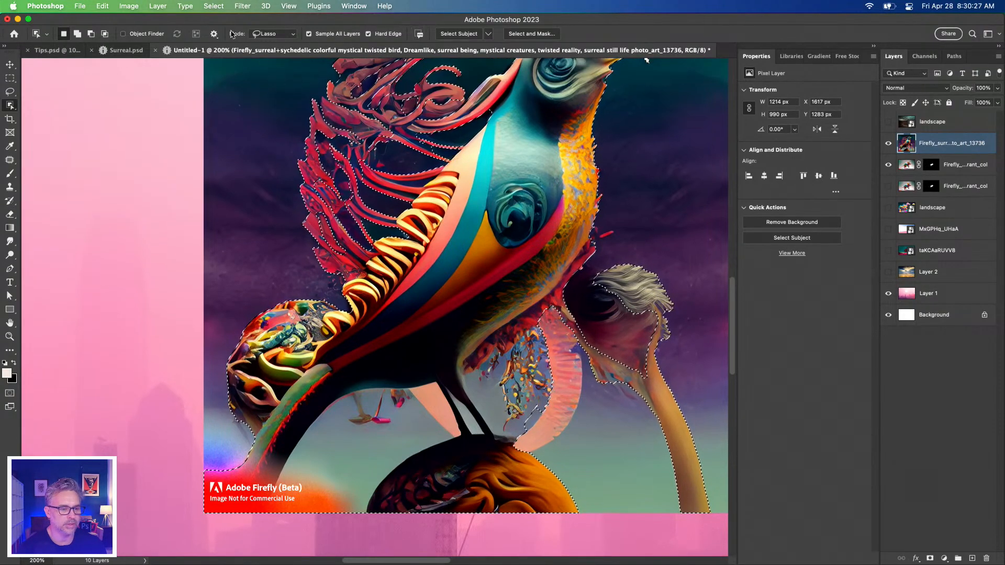
pyautogui.click(91, 34)
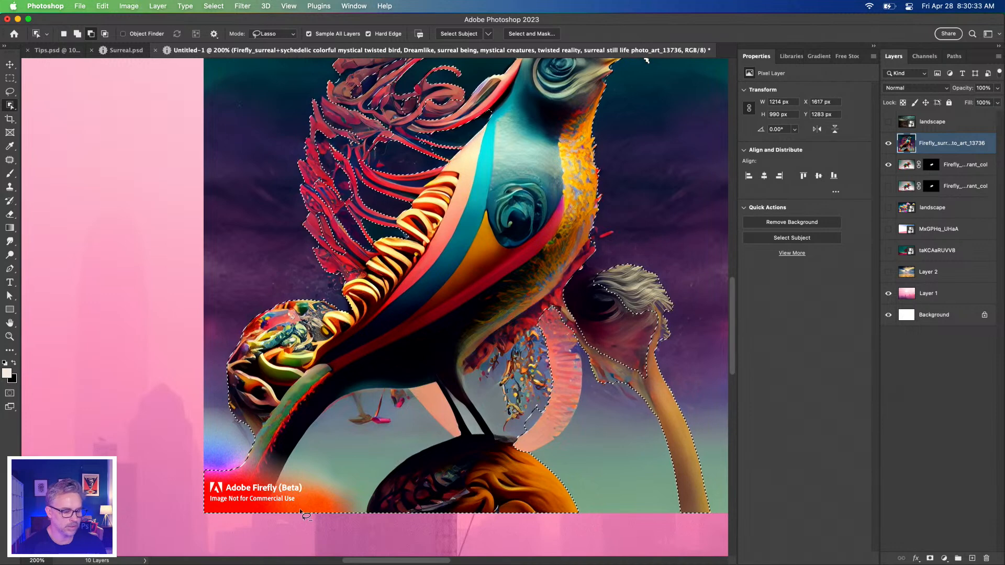
pyautogui.moveTo(287, 489)
pyautogui.mouseDown()
pyautogui.moveTo(366, 384)
pyautogui.moveTo(411, 386)
pyautogui.moveTo(450, 429)
pyautogui.moveTo(339, 526)
pyautogui.moveTo(278, 500)
pyautogui.mouseUp()
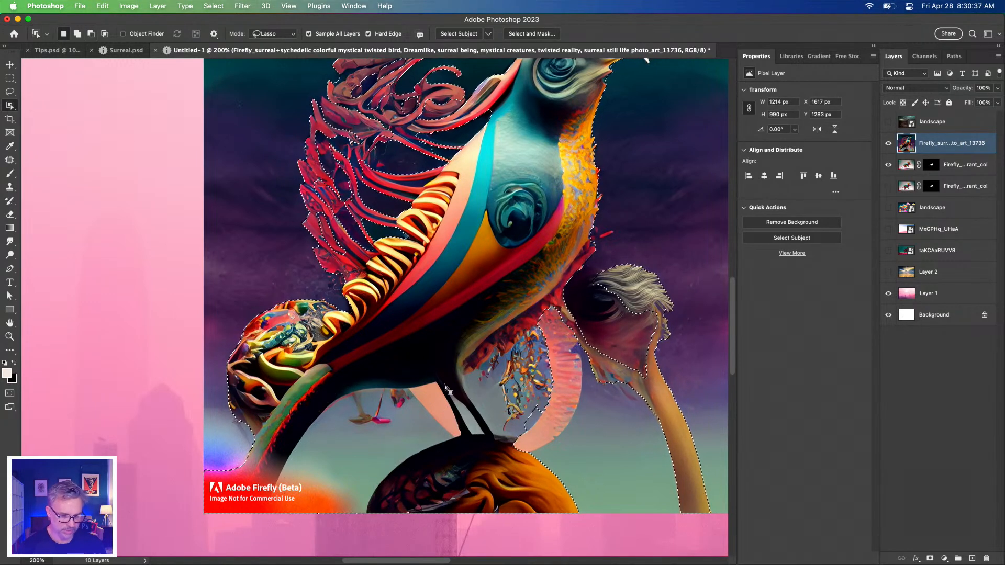
# Subtract the fluffy ostrich-like head and its stalk beside the bird from the selection with the Object Selection Tool
pyautogui.moveTo(623, 268)
pyautogui.mouseDown()
pyautogui.moveTo(662, 355)
pyautogui.moveTo(607, 295)
pyautogui.mouseUp()
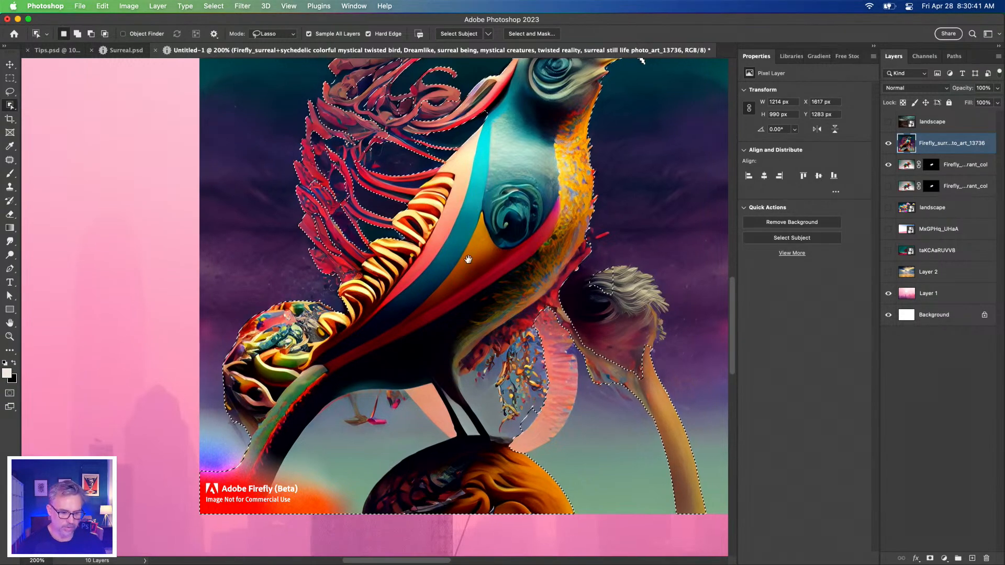
pyautogui.hscroll(5, 567, 305)
pyautogui.scroll(2, 567, 306)
pyautogui.moveTo(567, 305)
pyautogui.mouseDown()
pyautogui.moveTo(560, 346)
pyautogui.moveTo(519, 317)
pyautogui.moveTo(588, 338)
pyautogui.mouseUp()
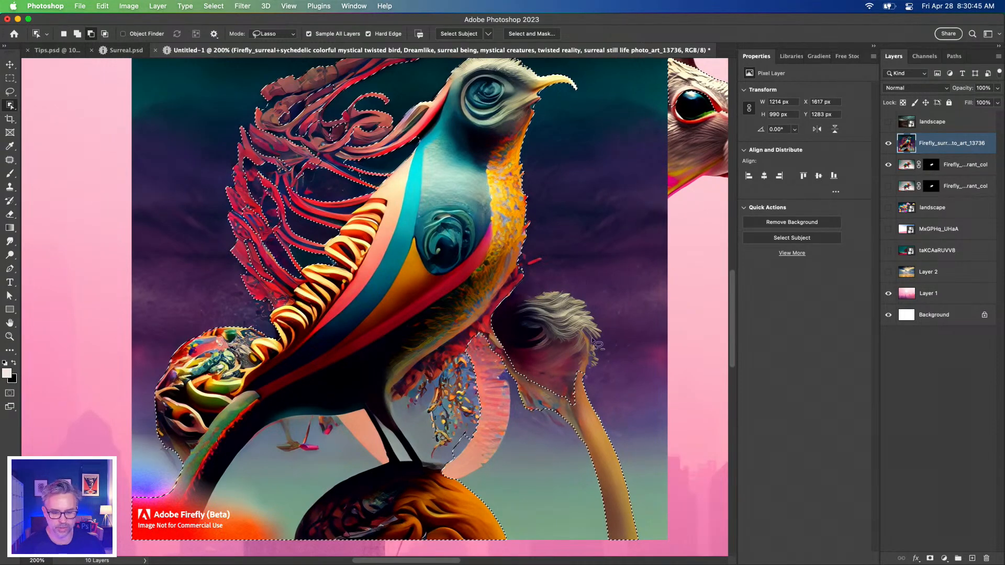
pyautogui.moveTo(501, 324)
pyautogui.mouseDown()
pyautogui.moveTo(510, 417)
pyautogui.moveTo(543, 518)
pyautogui.moveTo(647, 564)
pyautogui.moveTo(656, 422)
pyautogui.moveTo(595, 291)
pyautogui.mouseUp()
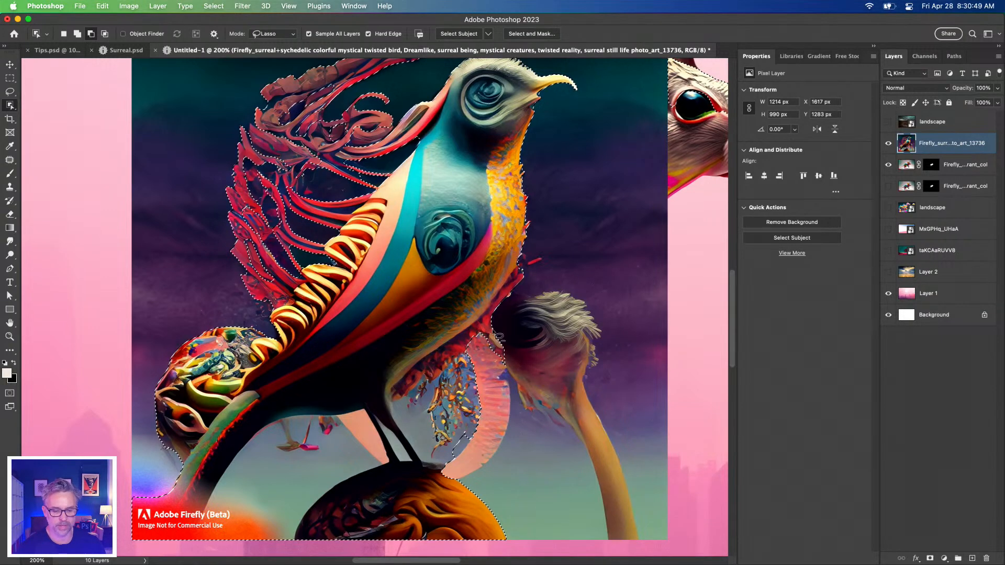
# Subtract the pink curved feather and the hanging growth beneath the bird's breast from the selection
pyautogui.hscroll(-3, 526, 446)
pyautogui.scroll(-1, 526, 446)
pyautogui.moveTo(518, 458)
pyautogui.mouseDown()
pyautogui.moveTo(486, 394)
pyautogui.moveTo(549, 311)
pyautogui.moveTo(610, 415)
pyautogui.mouseUp()
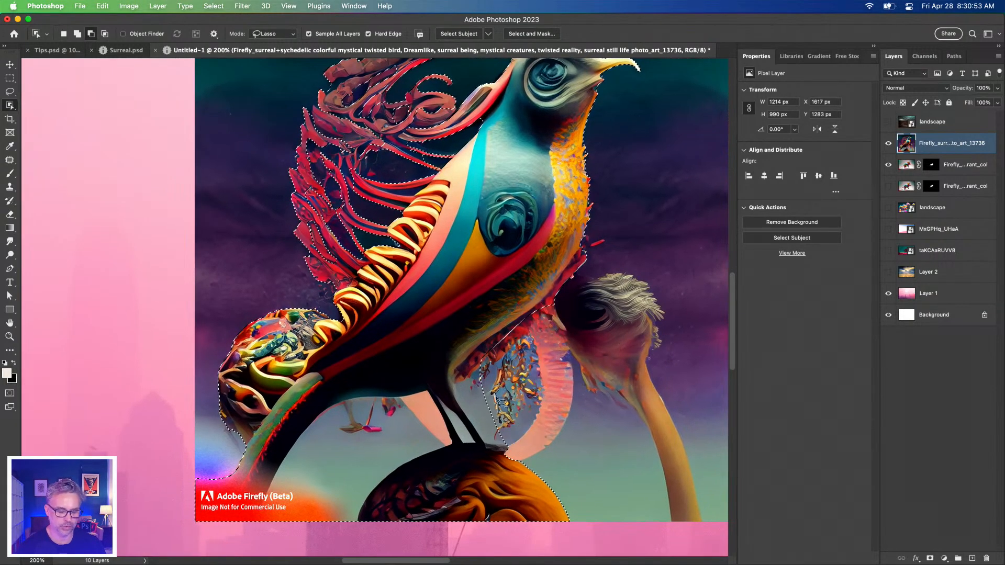
pyautogui.moveTo(507, 456)
pyautogui.mouseDown()
pyautogui.moveTo(485, 447)
pyautogui.moveTo(451, 380)
pyautogui.moveTo(473, 350)
pyautogui.moveTo(562, 291)
pyautogui.moveTo(607, 318)
pyautogui.mouseUp()
# Subtract the background between the bird's tail, belly and round perch from the selection, and refine the tail's lower edge
pyautogui.moveTo(249, 524)
pyautogui.mouseDown()
pyautogui.moveTo(257, 481)
pyautogui.moveTo(317, 408)
pyautogui.moveTo(429, 391)
pyautogui.mouseUp()
pyautogui.moveTo(449, 429)
pyautogui.mouseDown()
pyautogui.moveTo(446, 456)
pyautogui.moveTo(331, 533)
pyautogui.moveTo(253, 532)
pyautogui.mouseUp()
pyautogui.press('shift')
pyautogui.moveTo(347, 384)
pyautogui.mouseDown()
pyautogui.moveTo(259, 516)
pyautogui.moveTo(245, 511)
pyautogui.moveTo(235, 483)
pyautogui.mouseUp()
pyautogui.moveTo(338, 426); pyautogui.dragTo(346, 390)
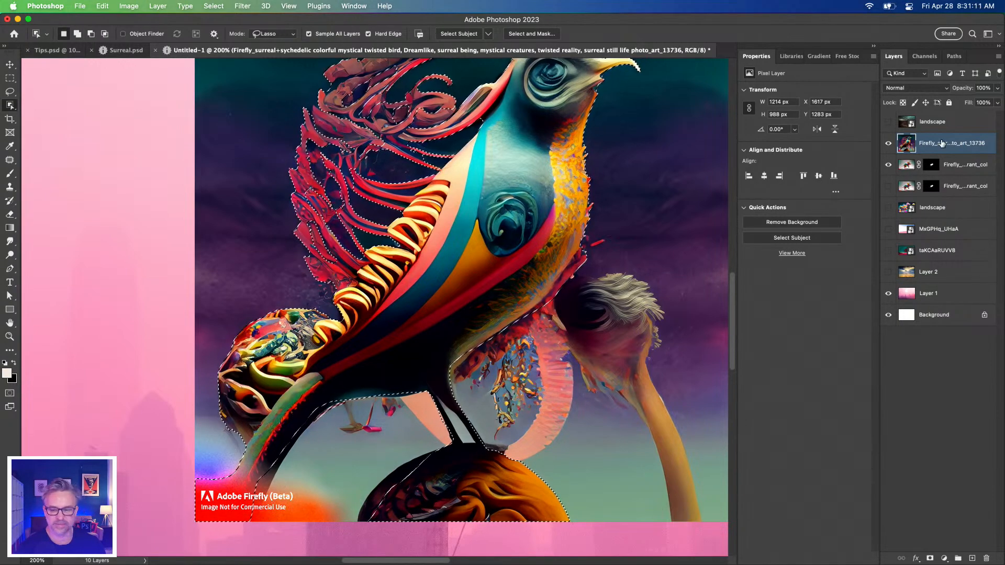
# Turn the bird selection into a layer mask and hide the visible mouse layer
pyautogui.click(930, 558)
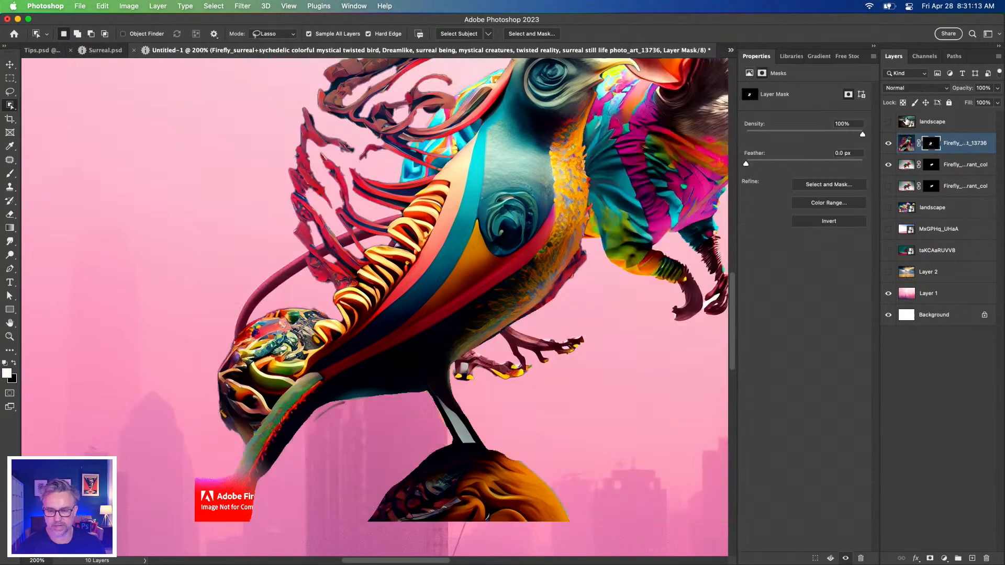
pyautogui.click(888, 166)
pyautogui.moveTo(318, 169)
pyautogui.mouseDown()
pyautogui.moveTo(312, 285)
pyautogui.moveTo(333, 174)
pyautogui.mouseUp()
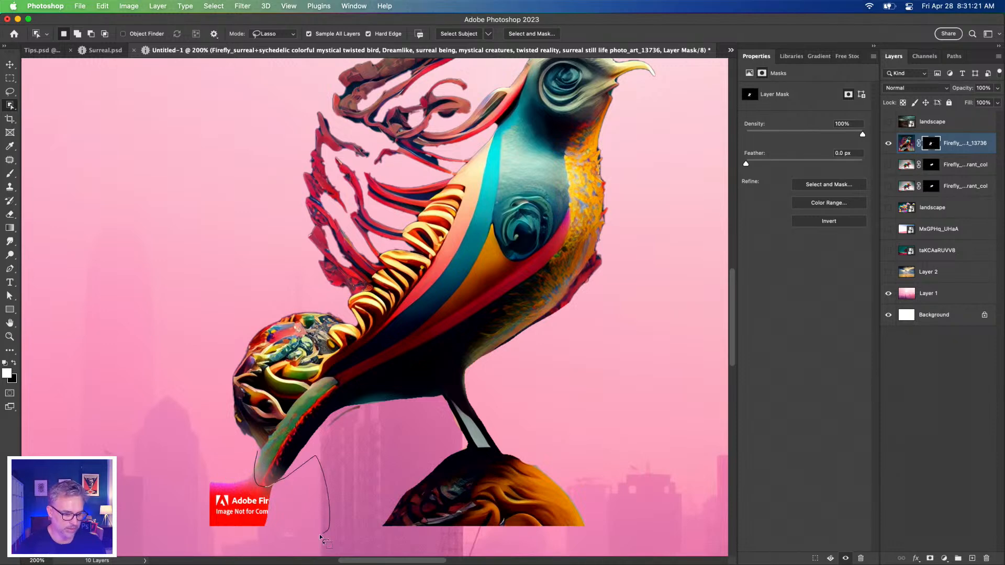
# Select the watermark below the bird's tail with the Object Selection Tool, hide that area on the layer mask, and deselect
pyautogui.moveTo(151, 464); pyautogui.dragTo(150, 462)
pyautogui.hotkey('shift', 'BackSpace')
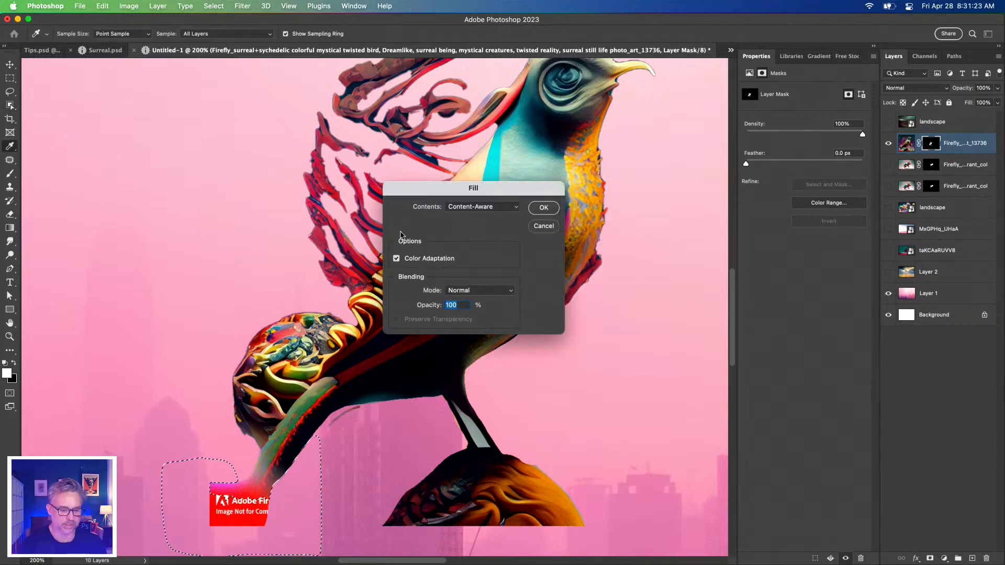
pyautogui.click(544, 226)
pyautogui.press('w')
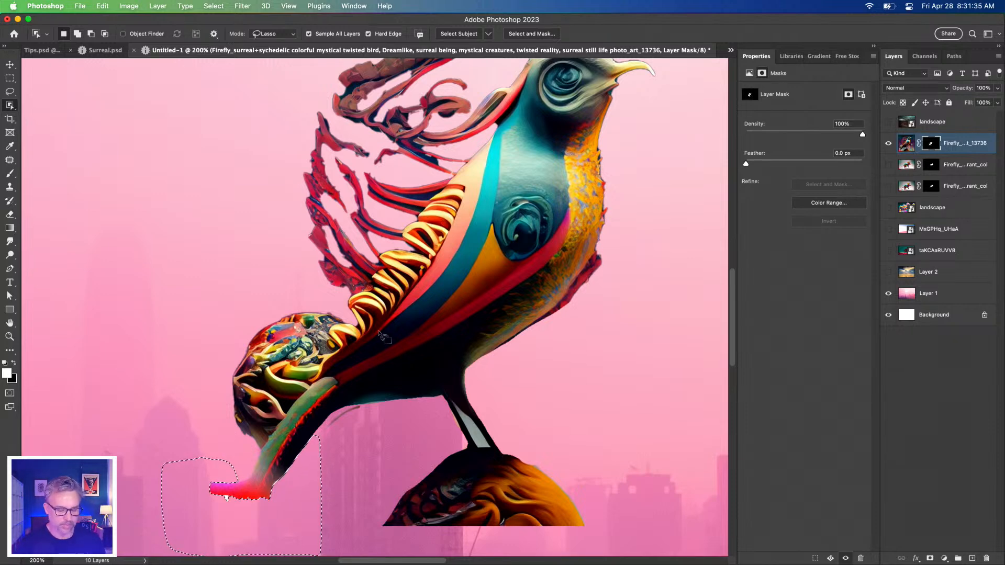
pyautogui.press('super+d')
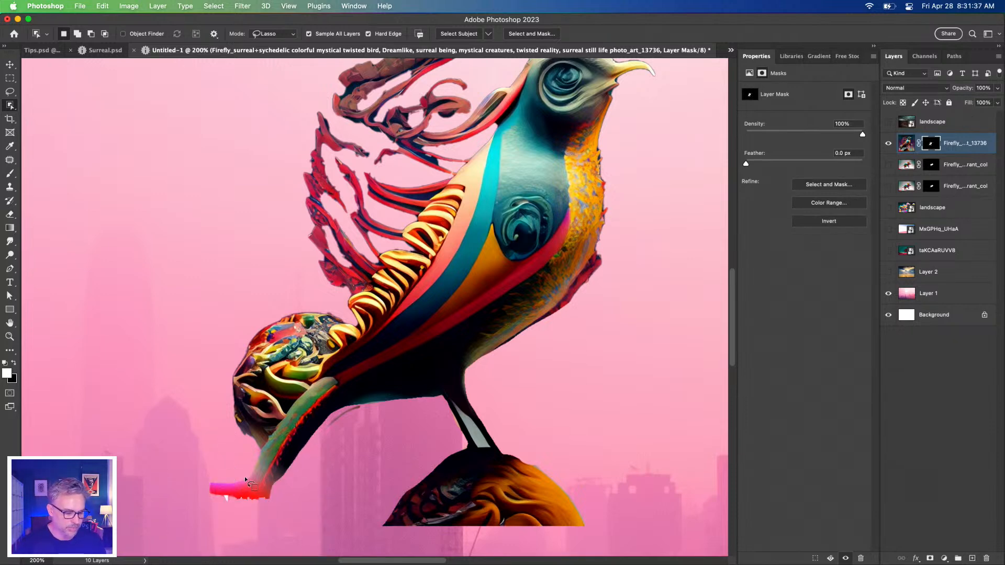
# Outline the red watermark remnant at the tail's tip with the Lasso tool, remove it from the layer mask, and deselect
pyautogui.moveTo(292, 484)
pyautogui.mouseDown()
pyautogui.moveTo(288, 512)
pyautogui.moveTo(170, 508)
pyautogui.moveTo(159, 478)
pyautogui.mouseUp()
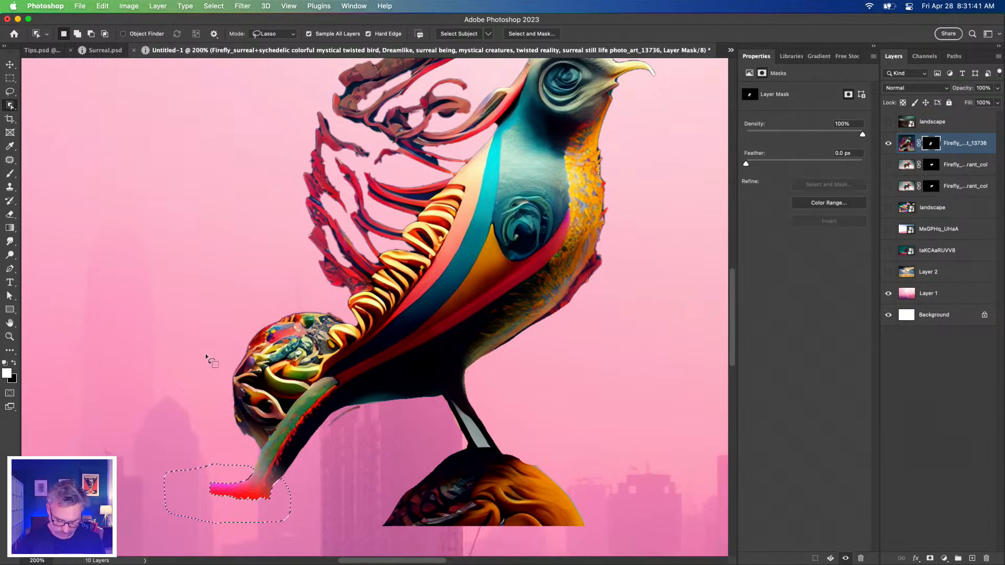
pyautogui.press('l')
pyautogui.press('super+d')
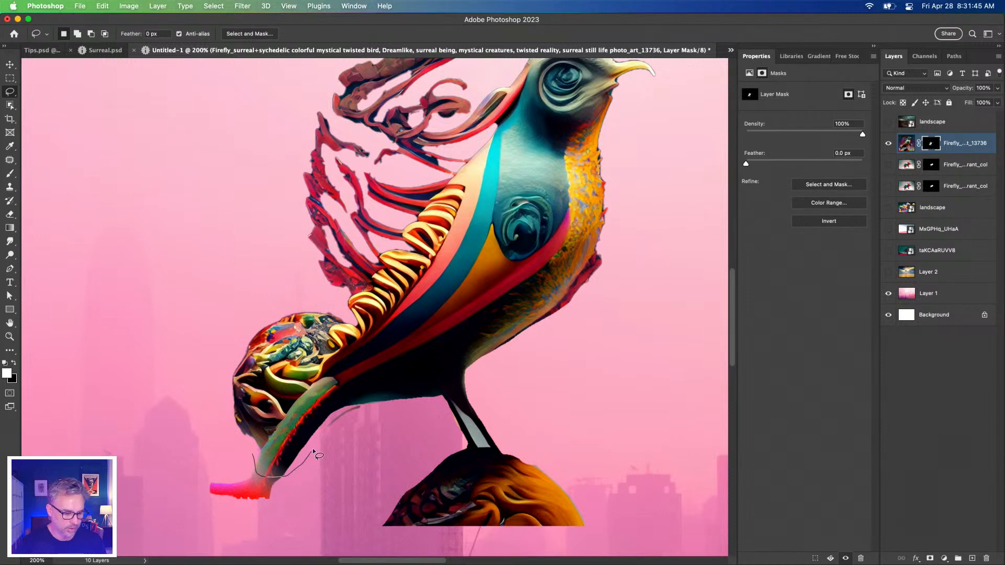
pyautogui.moveTo(357, 404)
pyautogui.mouseDown()
pyautogui.moveTo(289, 507)
pyautogui.moveTo(224, 516)
pyautogui.moveTo(173, 464)
pyautogui.mouseUp()
pyautogui.press('Delete')
pyautogui.press('super+d')
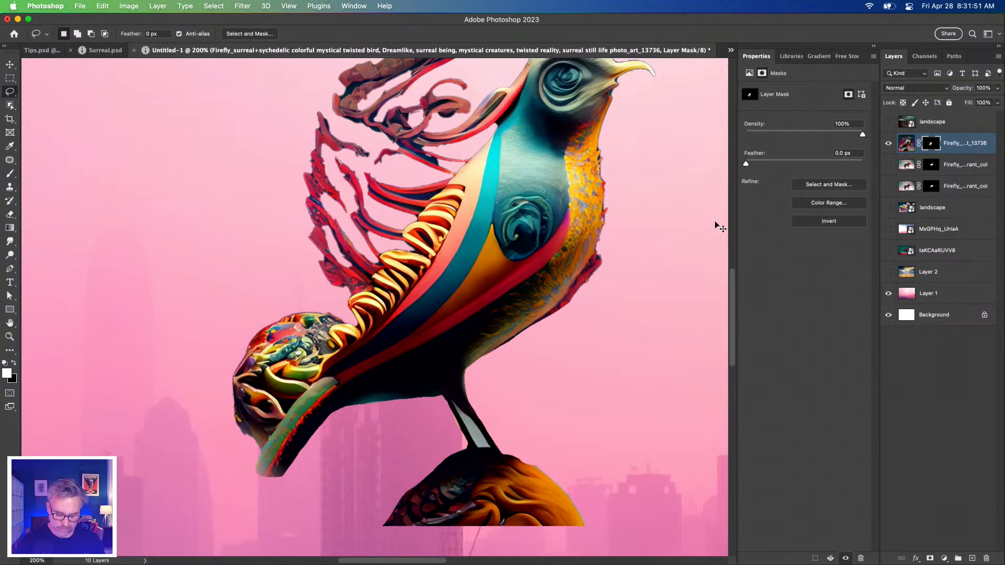
# Temporarily disable the bird's layer mask to view the full image around the watermark, and enable the mask again
pyautogui.press('super+minus')
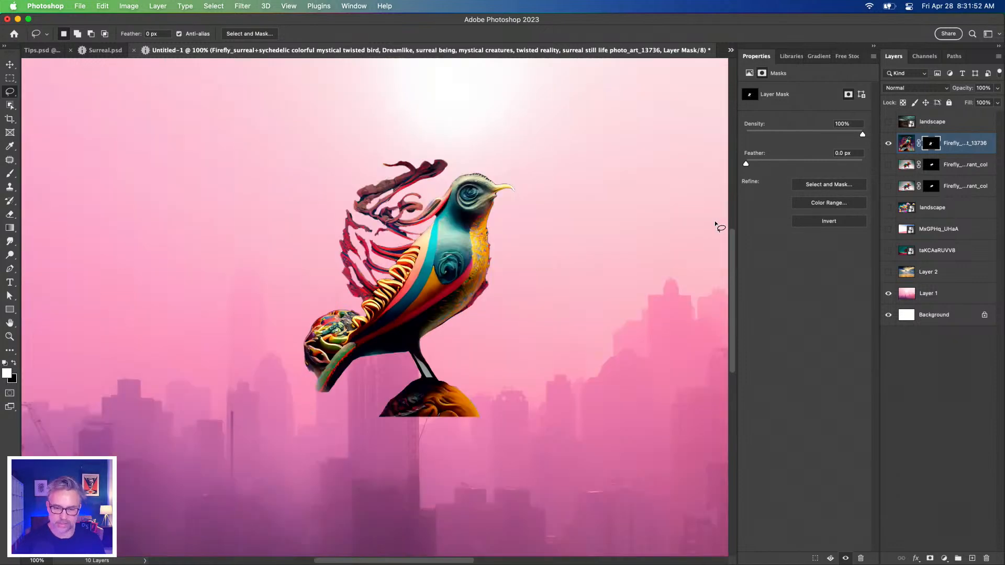
pyautogui.click(12, 68)
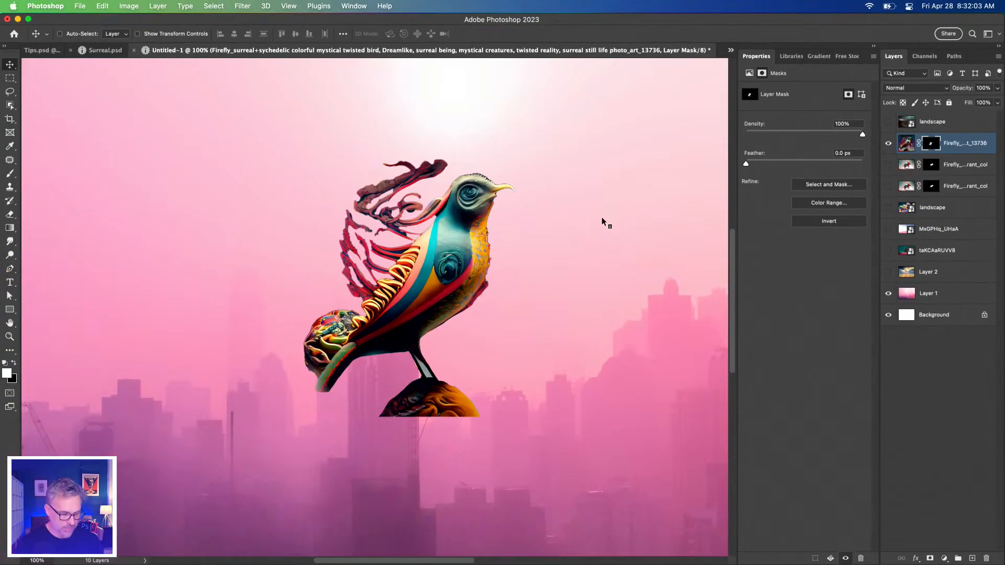
pyautogui.rightClick(928, 146)
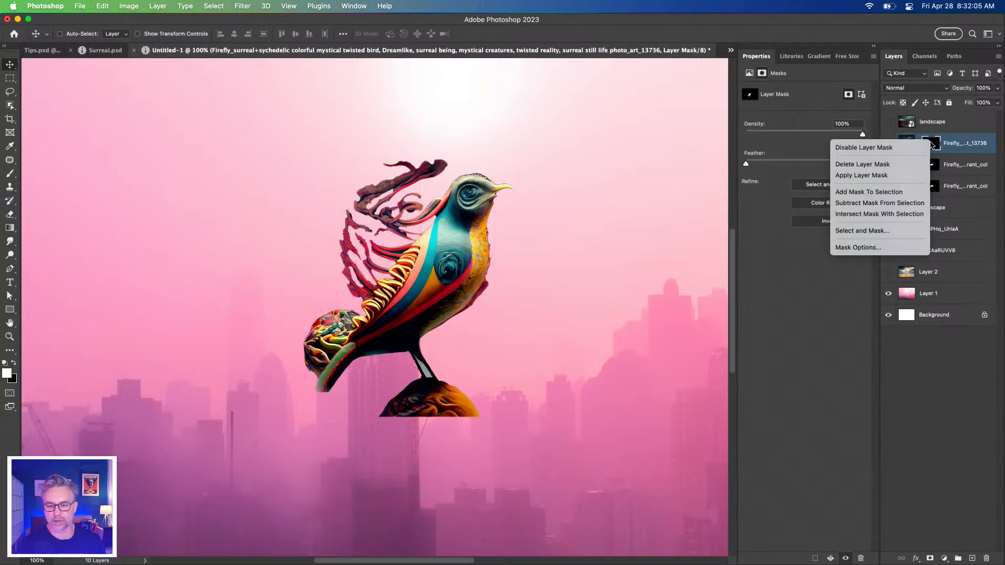
pyautogui.press('Return')
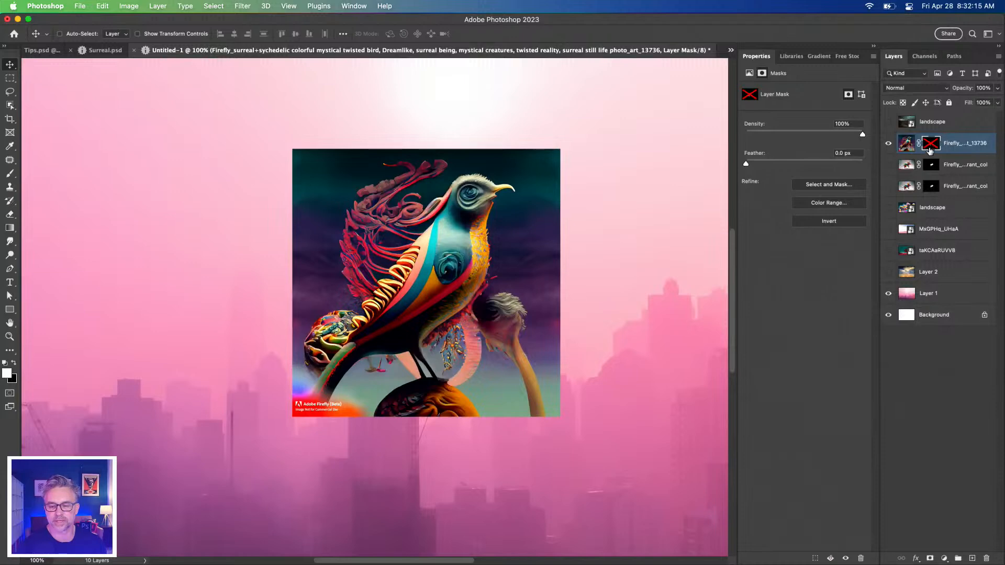
pyautogui.keyDown('shift'); pyautogui.click(930, 150); pyautogui.keyUp('shift')
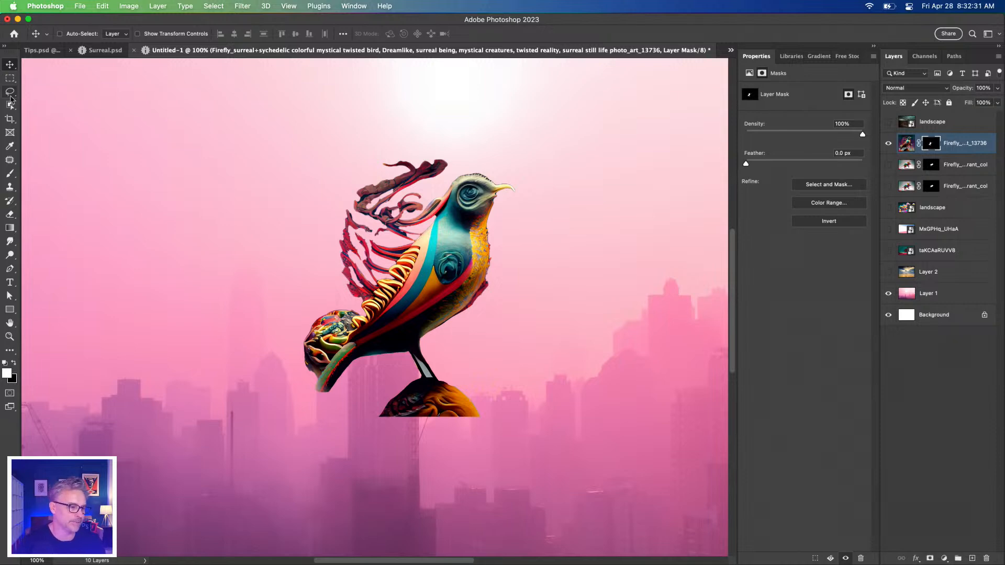
# Outline the gray gap between the bird's legs with the Lasso tool, remove it from the layer mask, and deselect
pyautogui.press('super+plus')
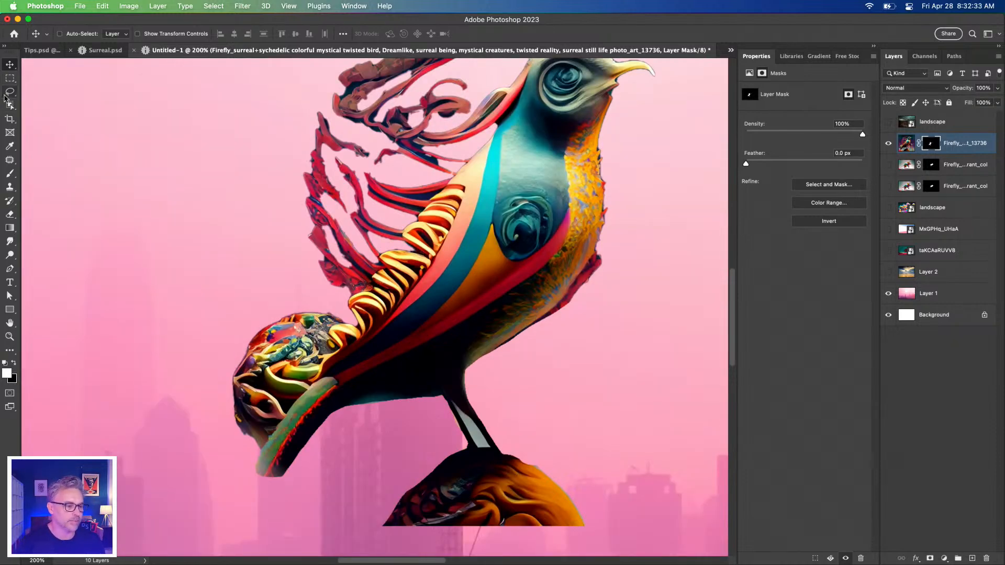
pyautogui.click(9, 91)
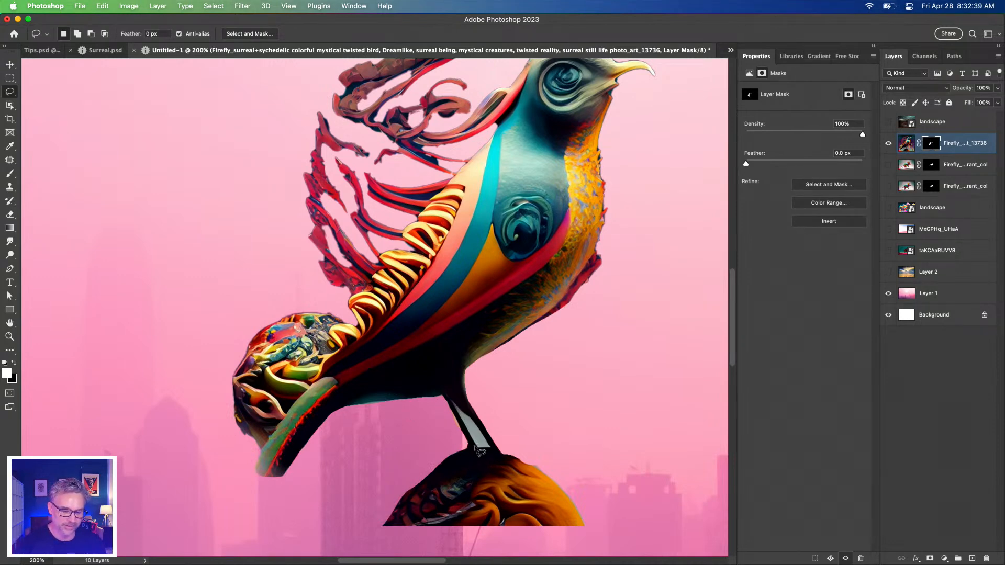
pyautogui.moveTo(445, 390)
pyautogui.mouseDown()
pyautogui.moveTo(494, 453)
pyautogui.moveTo(473, 448)
pyautogui.mouseUp()
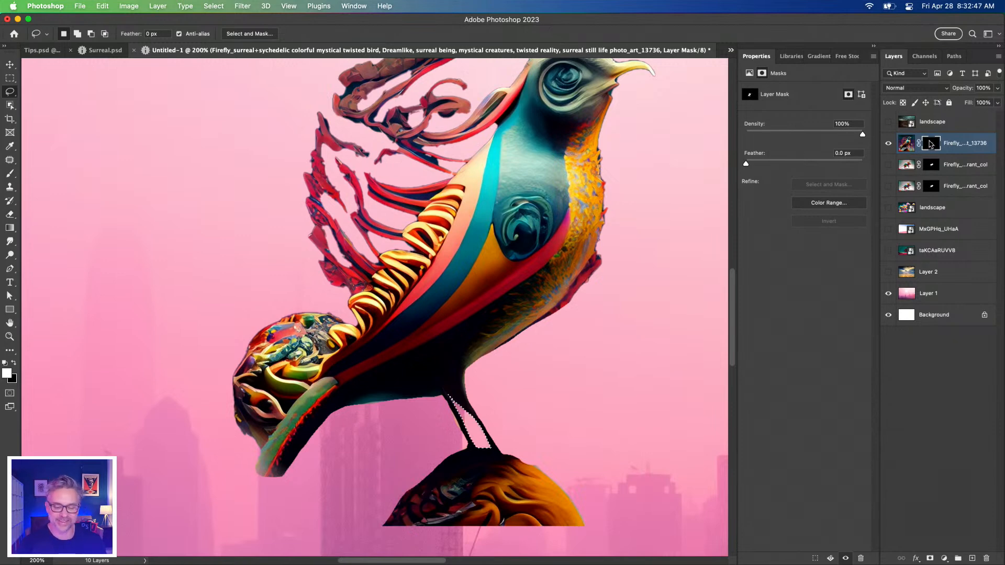
pyautogui.press('super+d')
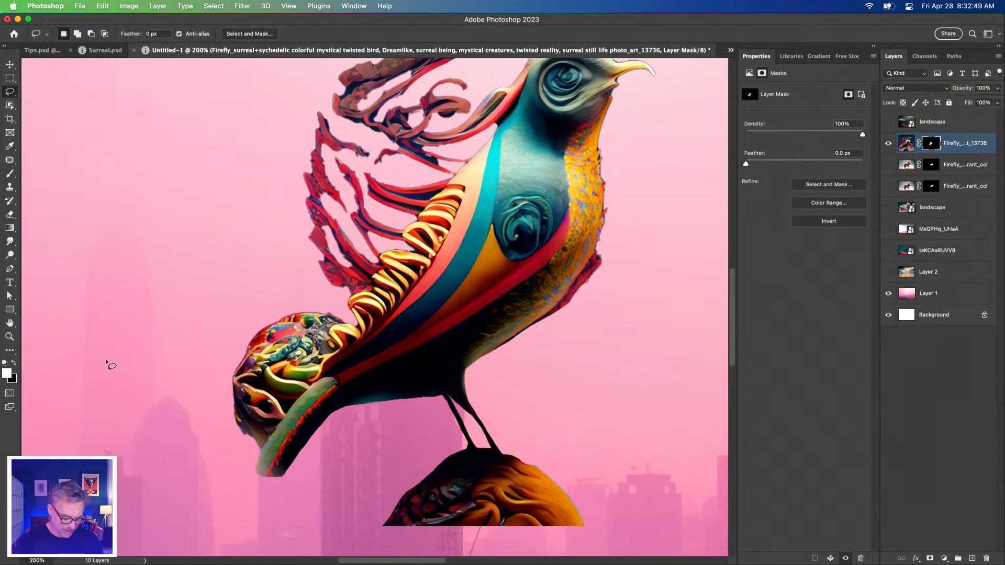
# Show the Content Credentials (Beta) settings and expand the connected accounts section
pyautogui.press('super+minus')
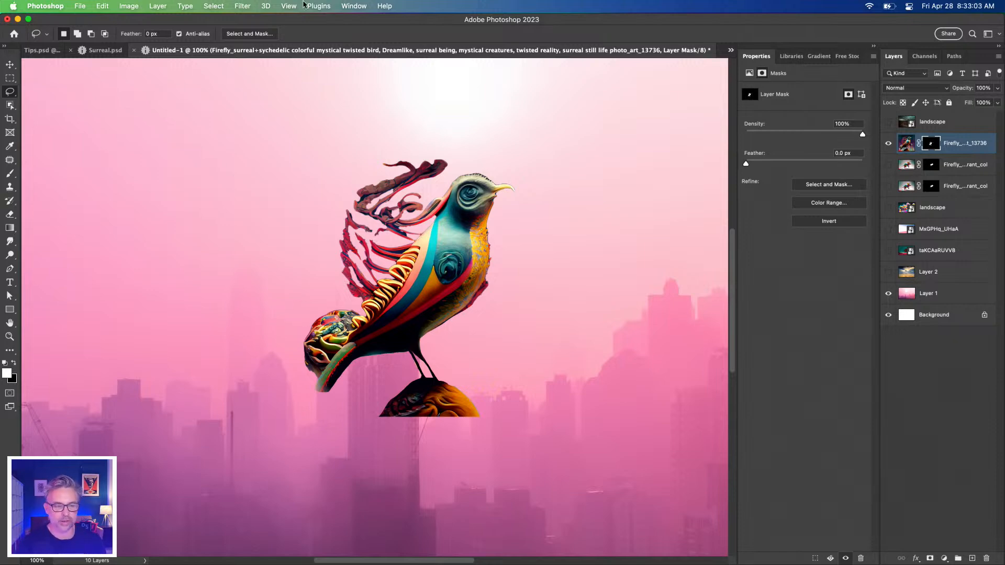
pyautogui.click(357, 6)
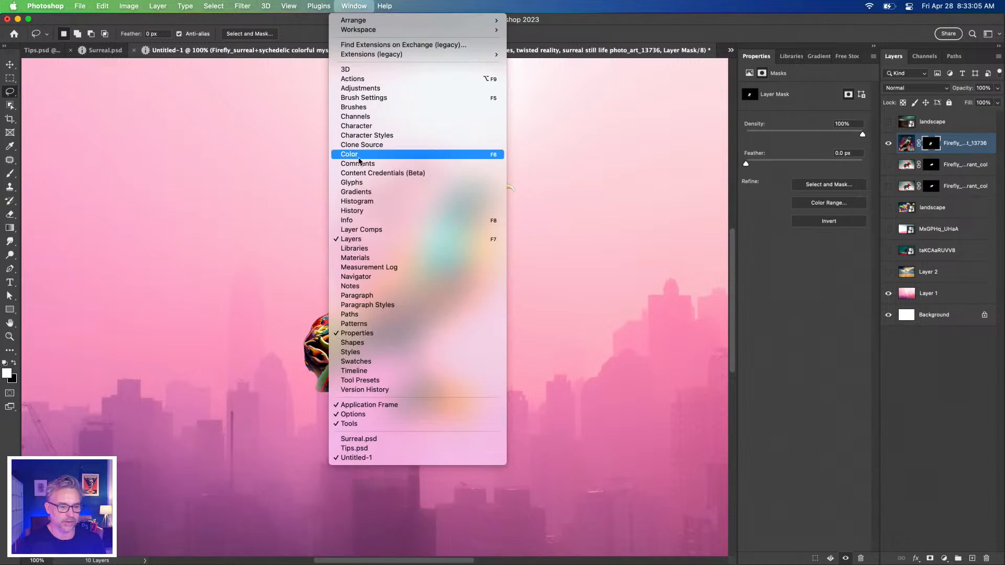
pyautogui.click(365, 173)
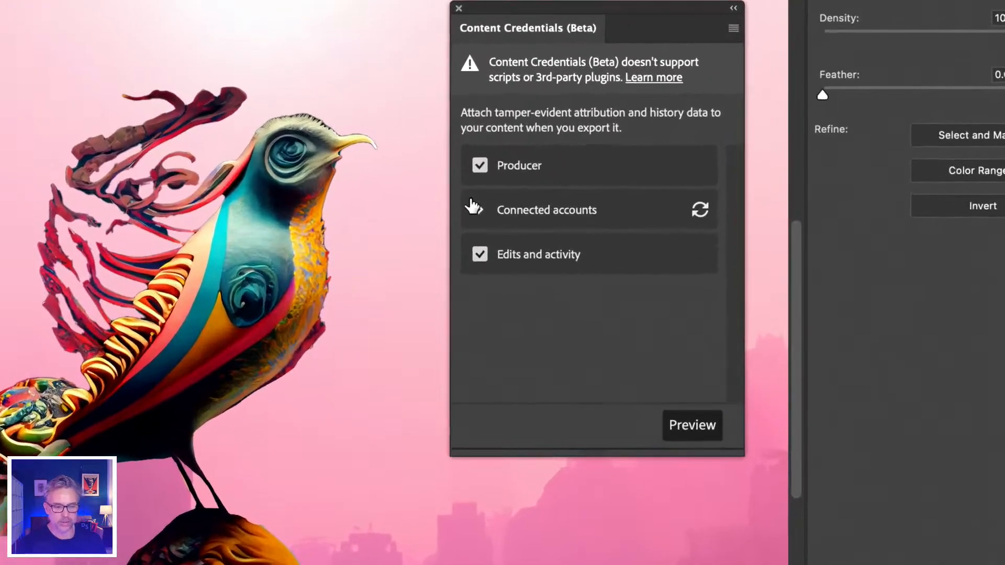
pyautogui.click(568, 222)
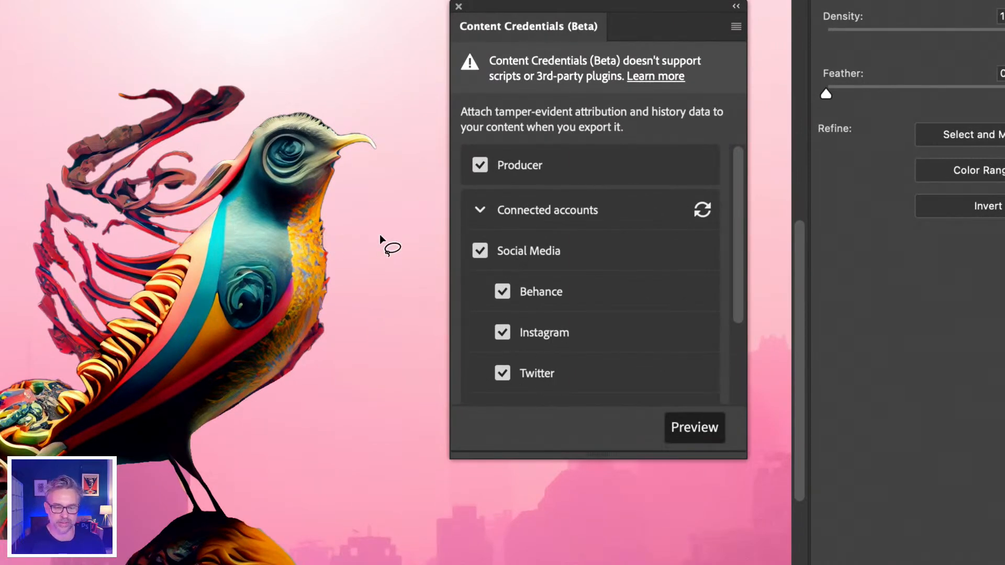
# Preview the document's content credentials, review the recorded edits and source assets, and close the preview and the Content Credentials panel
pyautogui.click(693, 430)
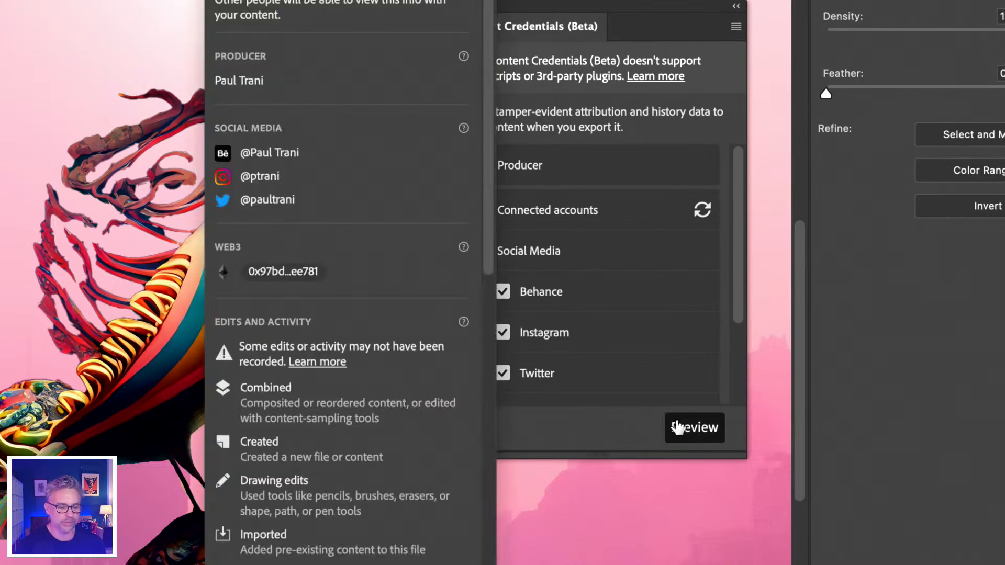
pyautogui.scroll(-8, 304, 382)
pyautogui.scroll(-5, 306, 382)
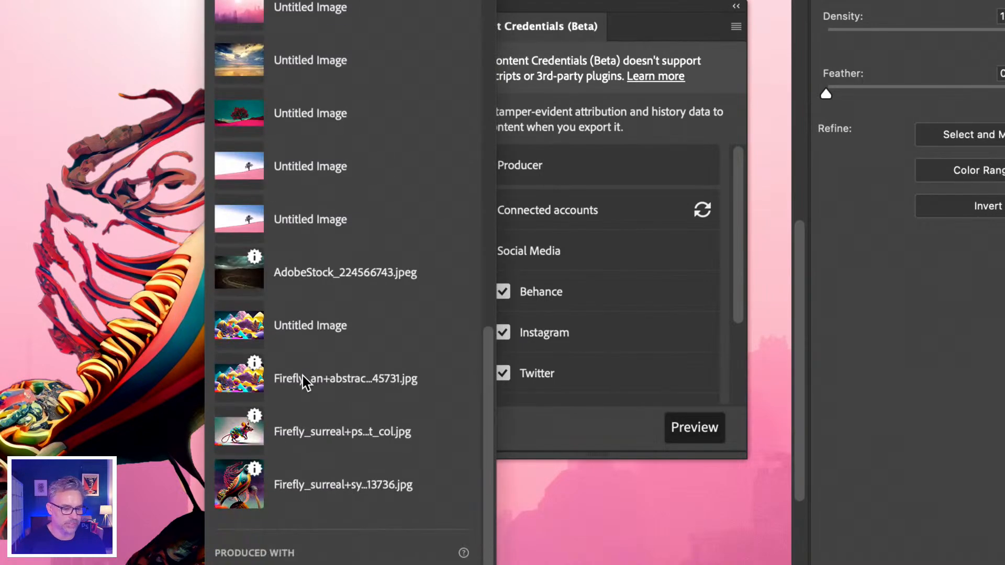
pyautogui.scroll(10, 272, 293)
pyautogui.scroll(-10, 240, 227)
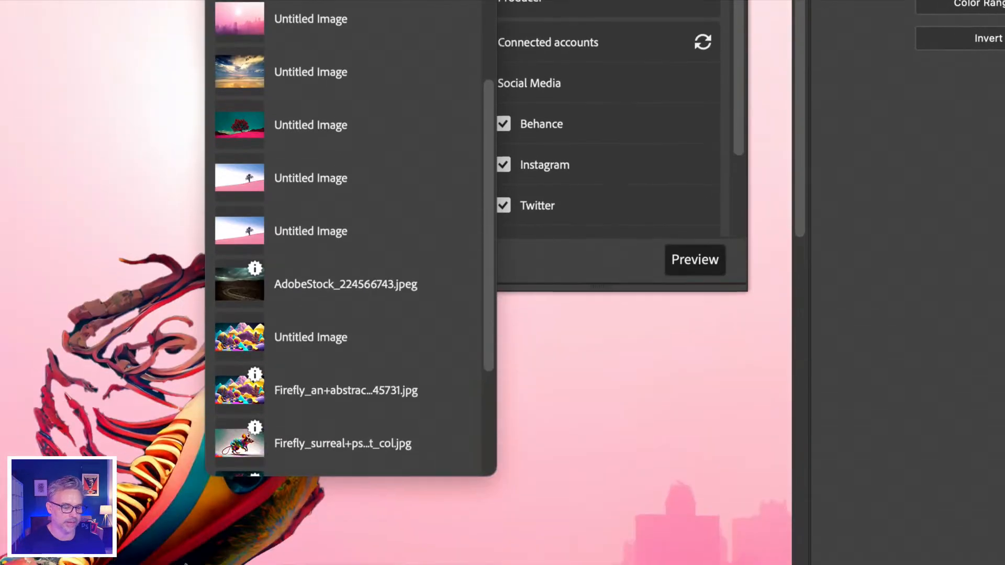
pyautogui.scroll(-5, 233, 299)
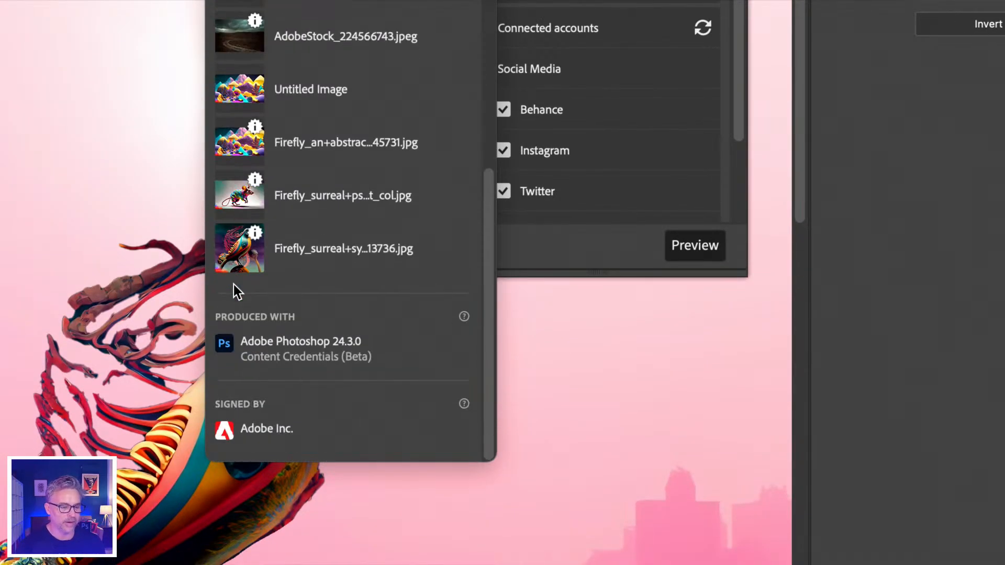
pyautogui.scroll(3, 234, 285)
pyautogui.moveTo(255, 322)
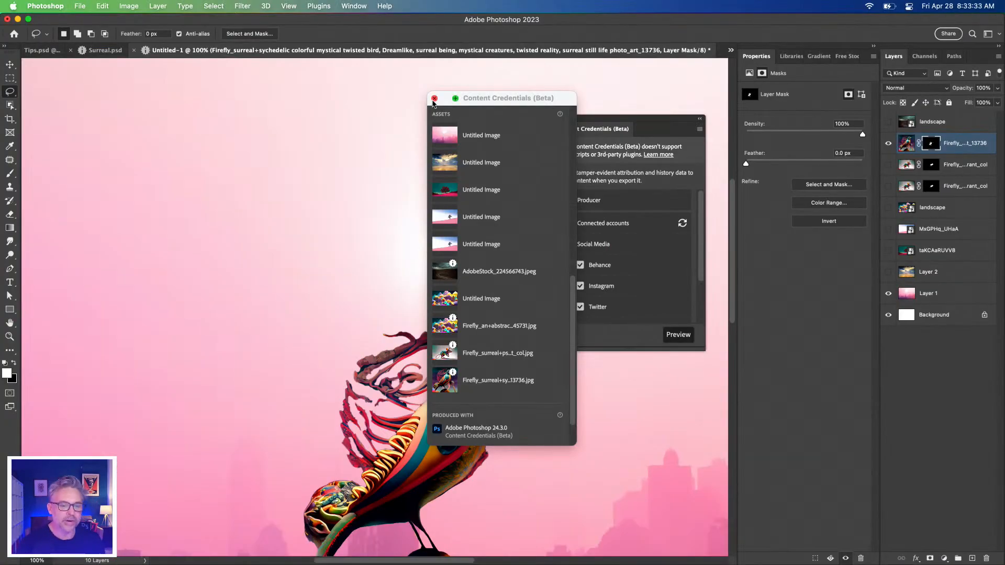
pyautogui.click(434, 98)
pyautogui.click(557, 120)
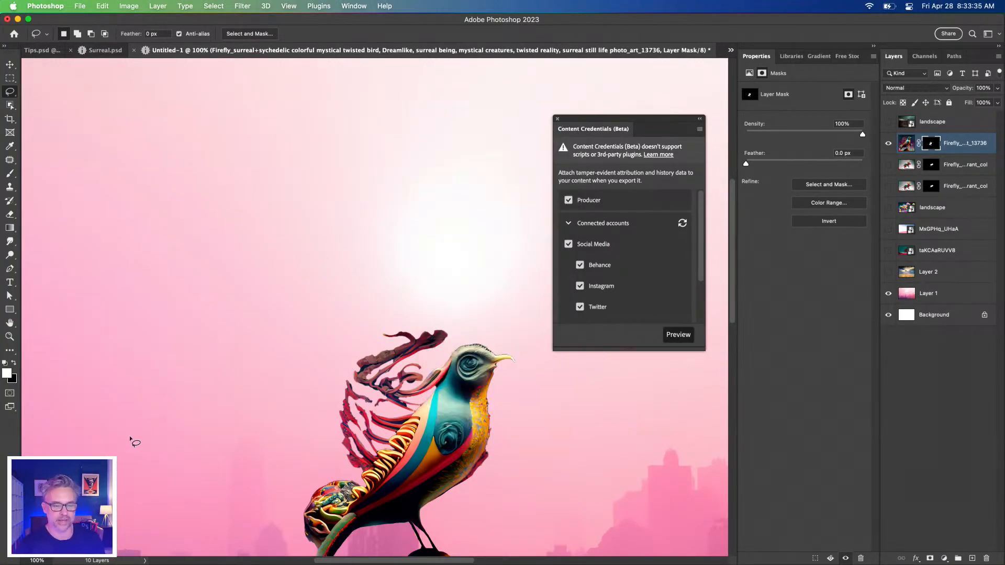
# Place the twisted crocodile image ending in muted_13736 from the Finder's Downloads folder into the Photoshop composite
pyautogui.click(24, 559)
pyautogui.click(576, 285)
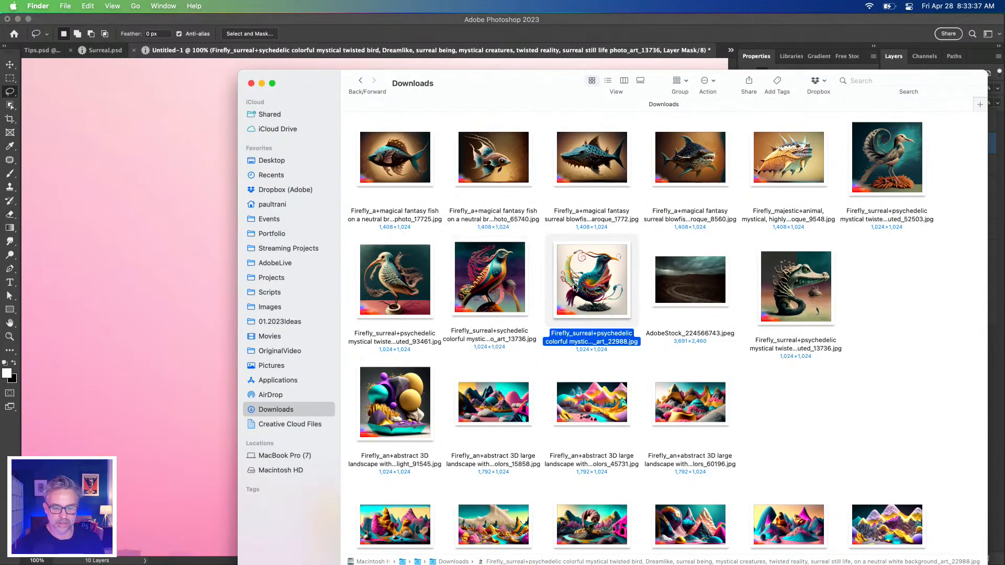
pyautogui.click(815, 303)
pyautogui.moveTo(800, 284); pyautogui.dragTo(161, 248)
pyautogui.press('Return')
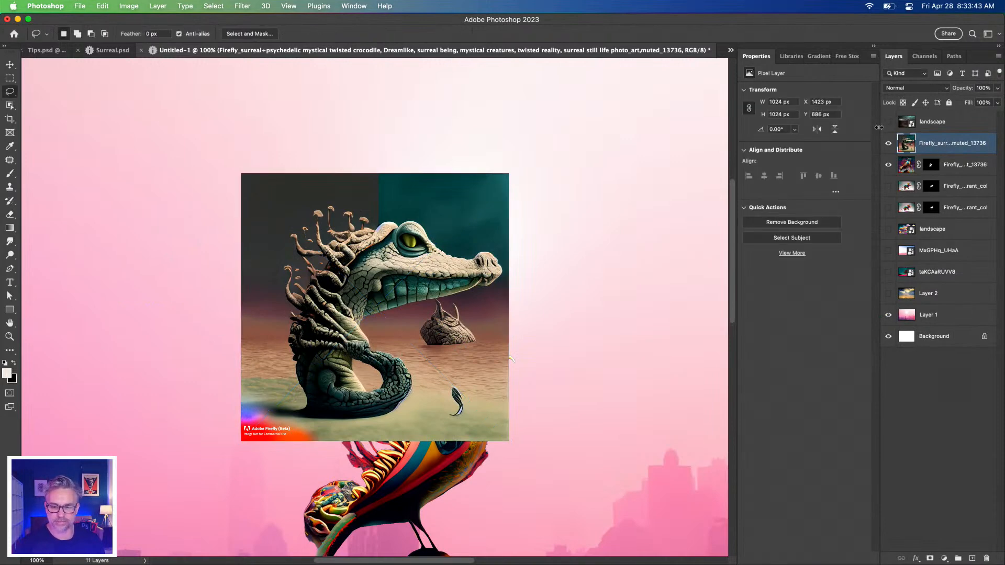
pyautogui.moveTo(879, 125); pyautogui.dragTo(905, 123)
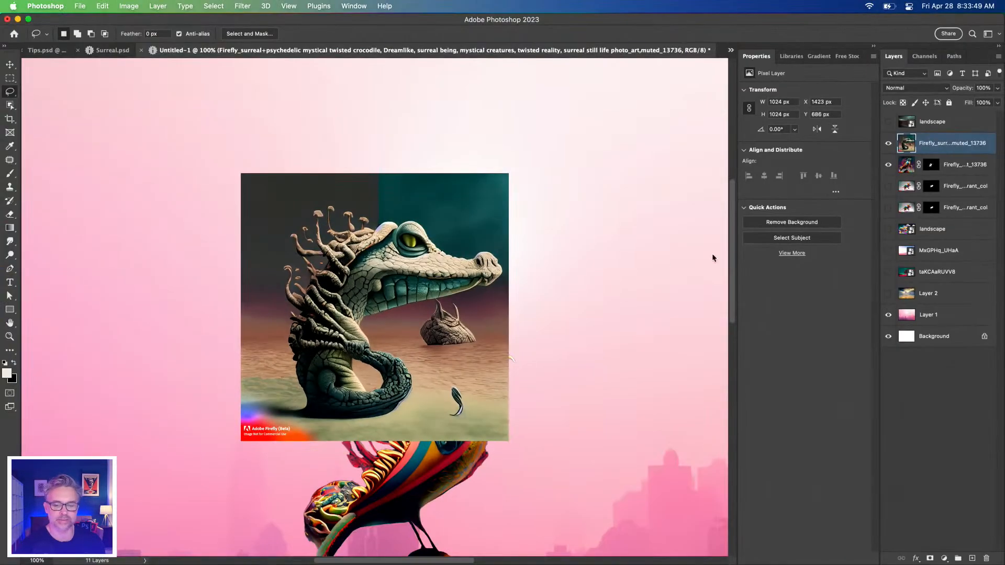
# Hide the bird layer and remove the background from the crocodile layer
pyautogui.click(889, 165)
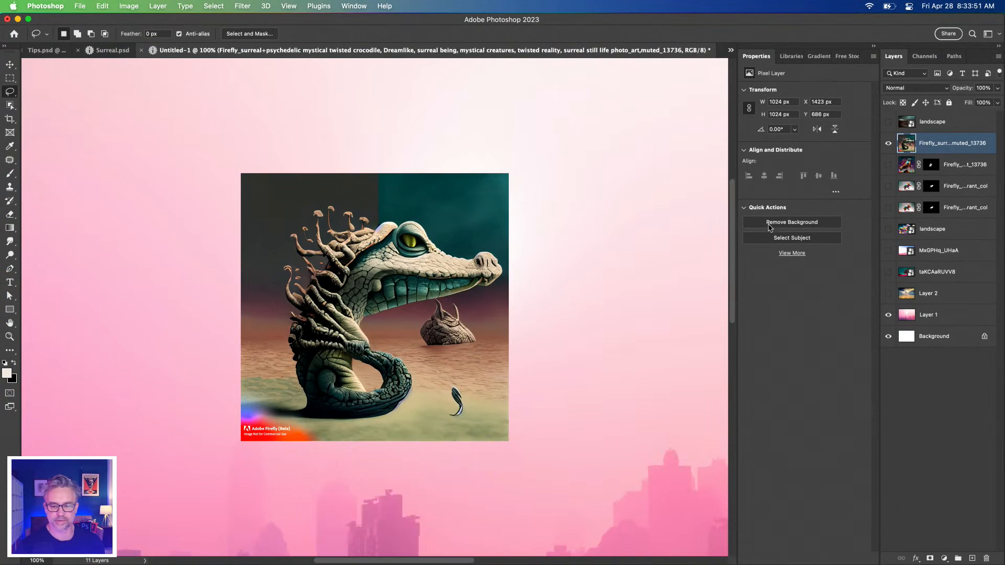
pyautogui.click(767, 222)
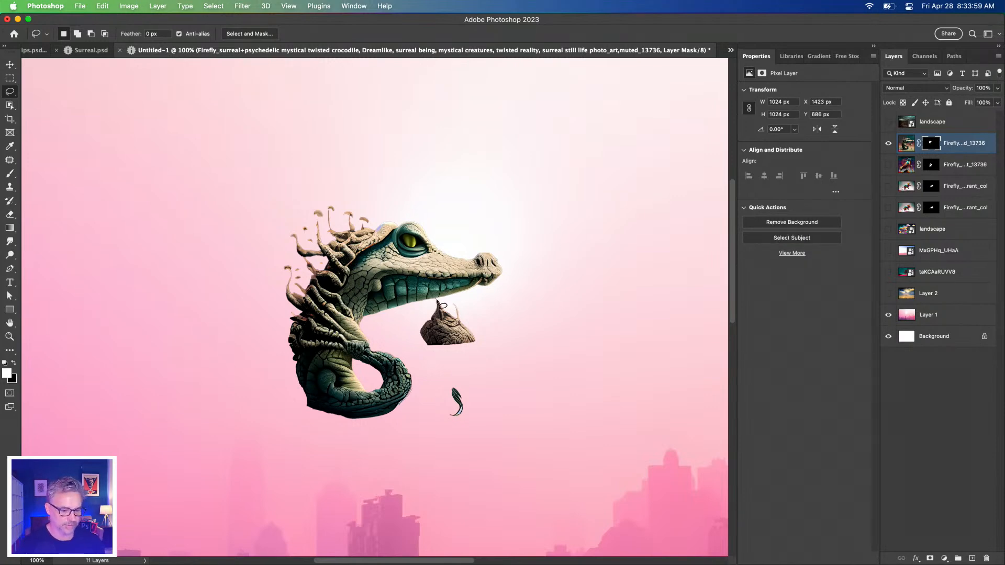
# Outline the leftover rock and small tail fragment below the crocodile's jaw with the Lasso tool, remove them on the layer mask, and deselect
pyautogui.moveTo(412, 319)
pyautogui.mouseDown()
pyautogui.moveTo(433, 298)
pyautogui.moveTo(470, 308)
pyautogui.moveTo(508, 404)
pyautogui.moveTo(482, 436)
pyautogui.moveTo(438, 425)
pyautogui.moveTo(433, 359)
pyautogui.moveTo(388, 329)
pyautogui.mouseUp()
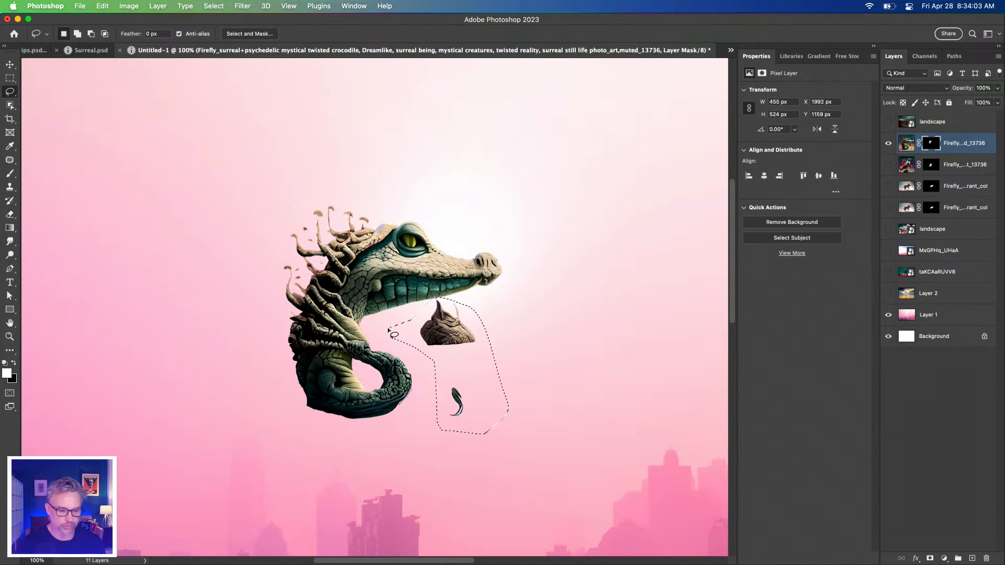
pyautogui.click(932, 144)
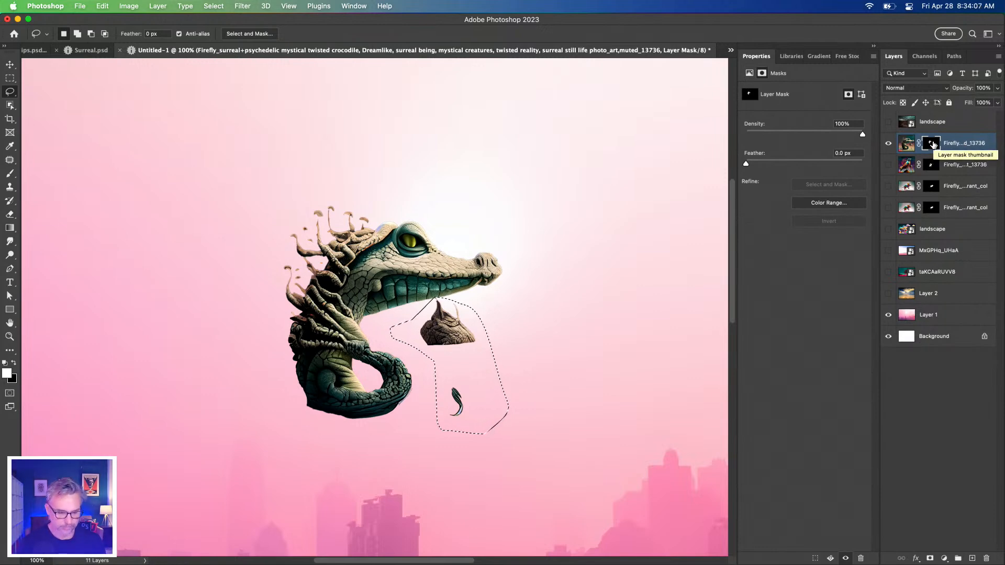
pyautogui.press('BackSpace')
pyautogui.press('super+d')
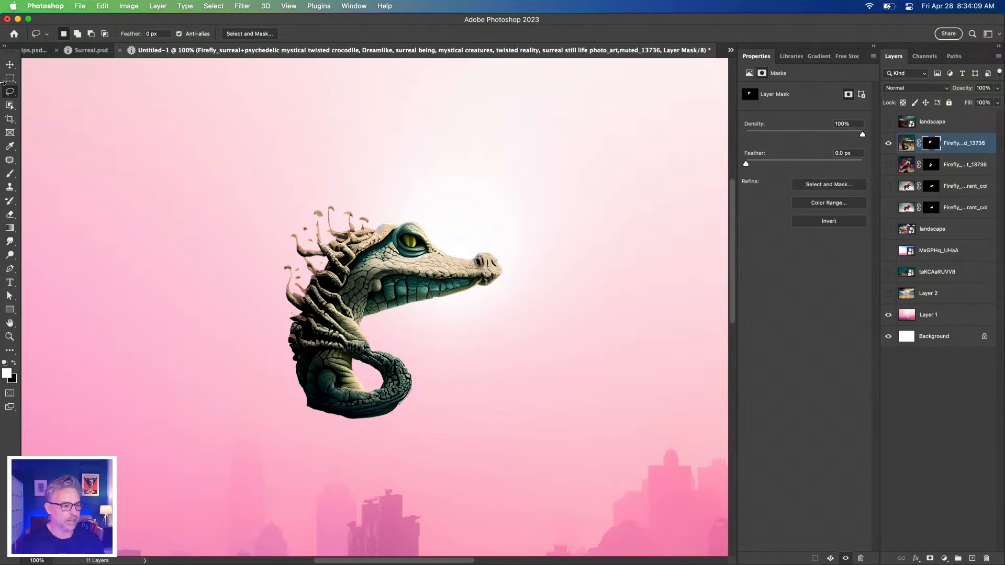
# Fit the composite in view with the Move tool active and make the bird layer and both mouse layers visible
pyautogui.click(9, 66)
pyautogui.press('super+0')
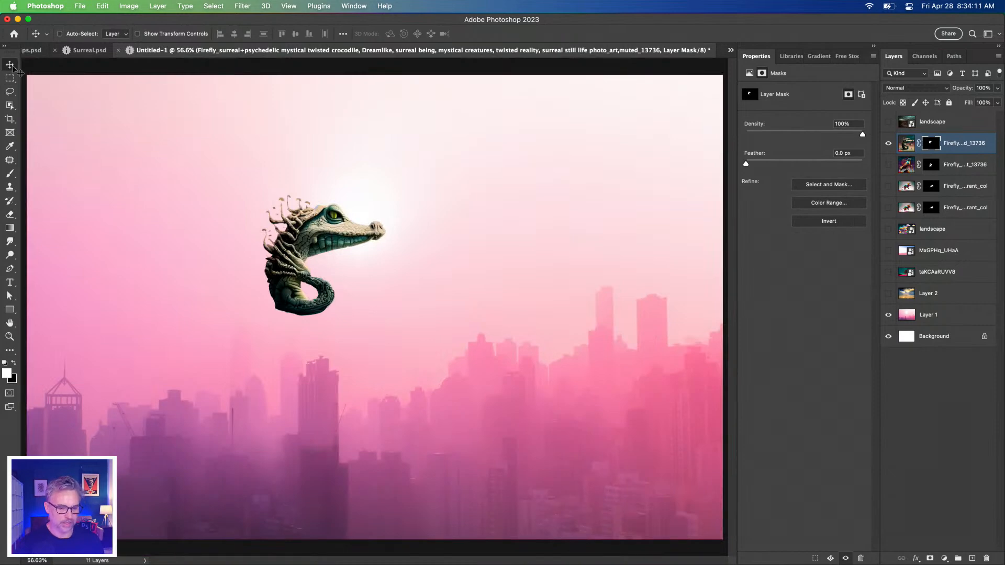
pyautogui.click(888, 165)
pyautogui.click(888, 186)
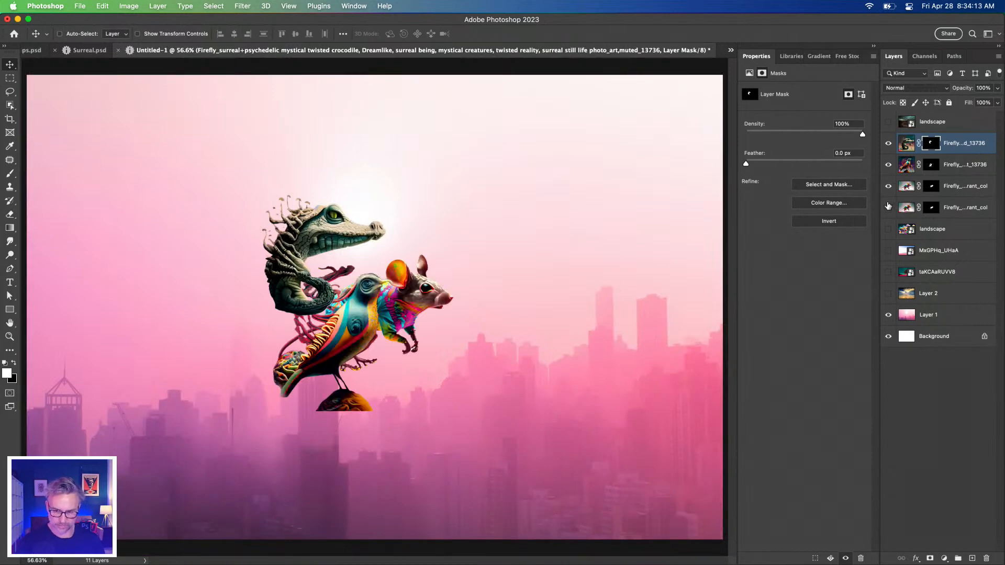
pyautogui.click(889, 207)
pyautogui.click(59, 33)
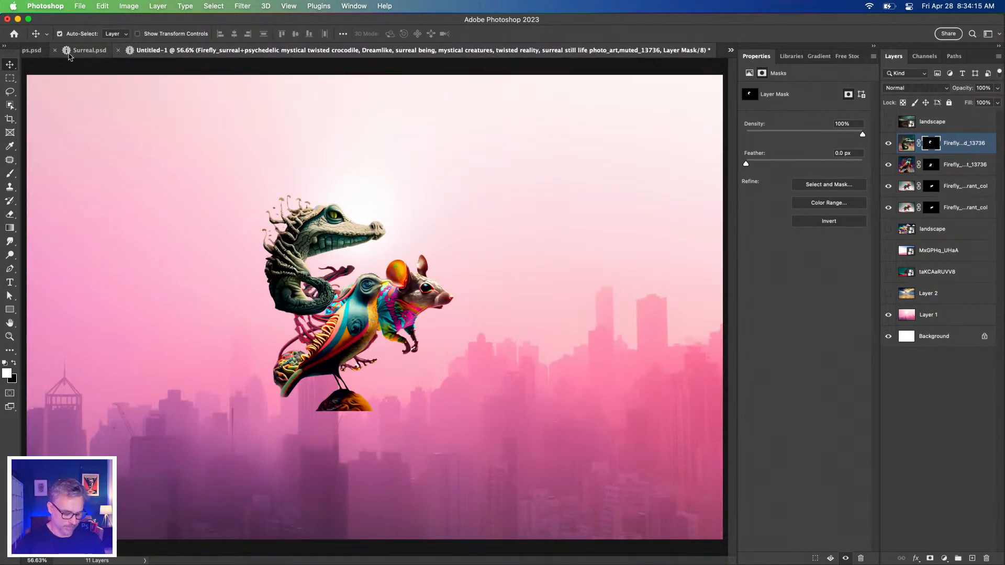
# Save the composite to the Desktop as Surreal2.psd in Photoshop format
pyautogui.press('shift+super+s')
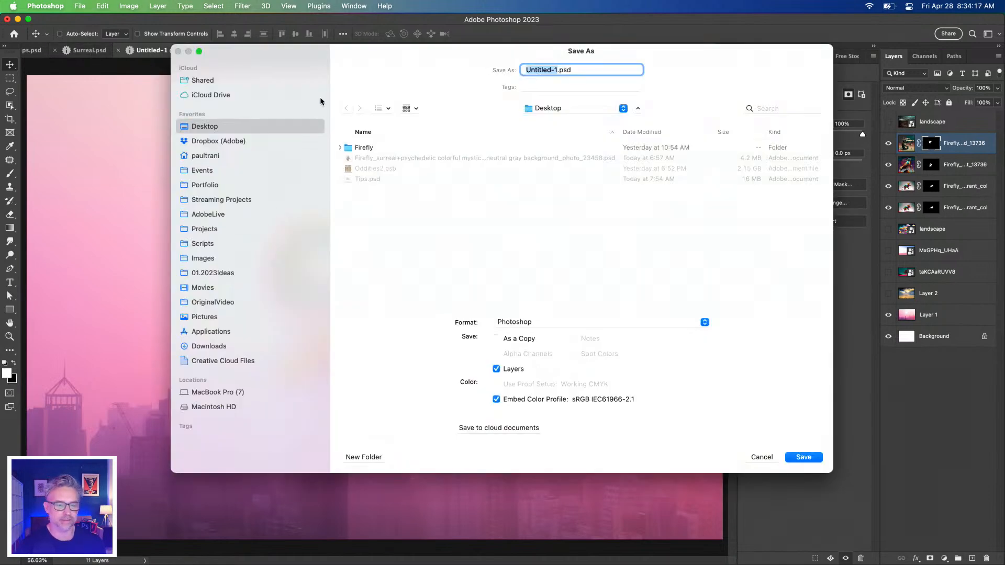
pyautogui.write('Surr')
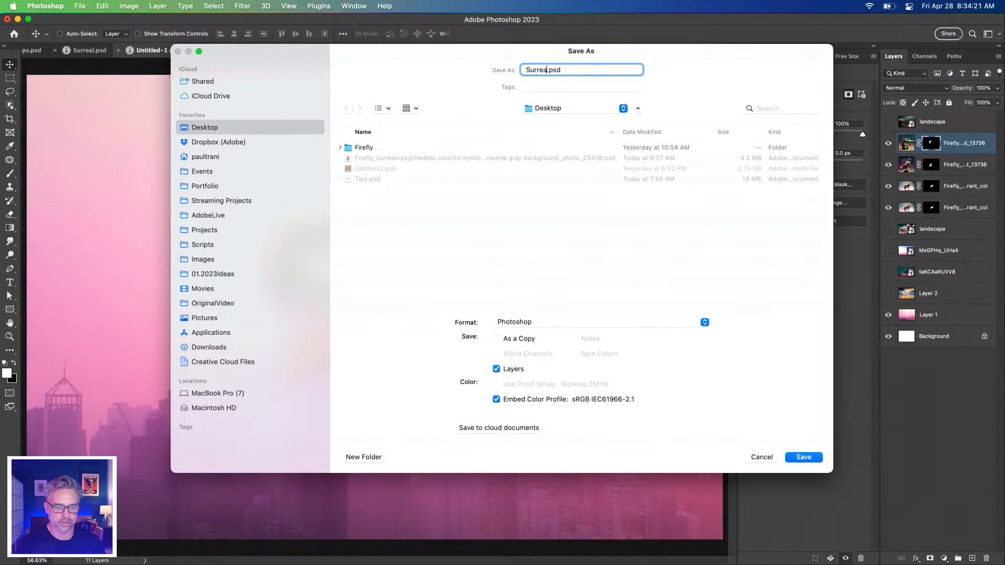
pyautogui.write('eal2')
pyautogui.press('Return')
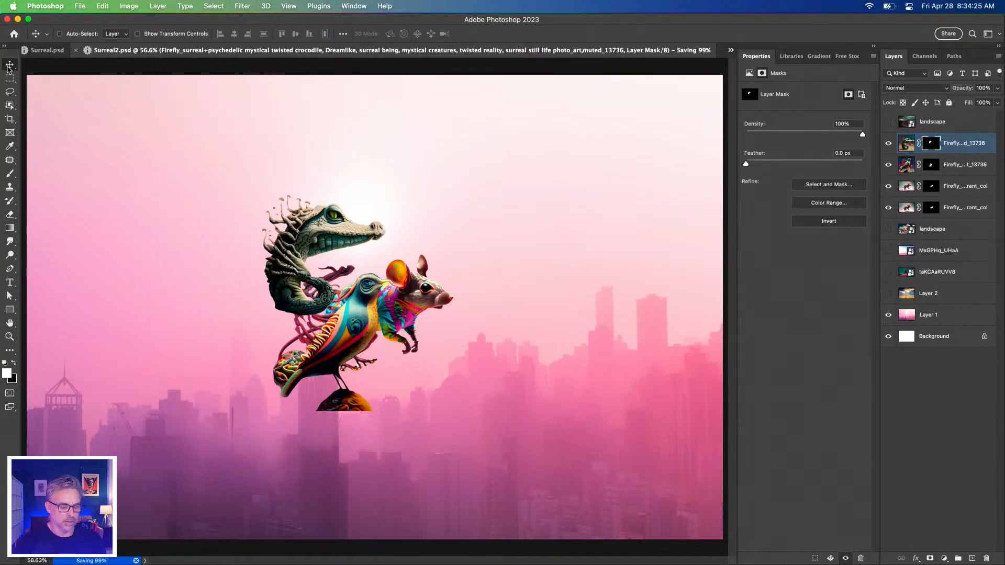
# Show the colorful mountain landscape layer and move the crocodile to the lower-left foreground of the scene
pyautogui.click(888, 228)
pyautogui.click(934, 234)
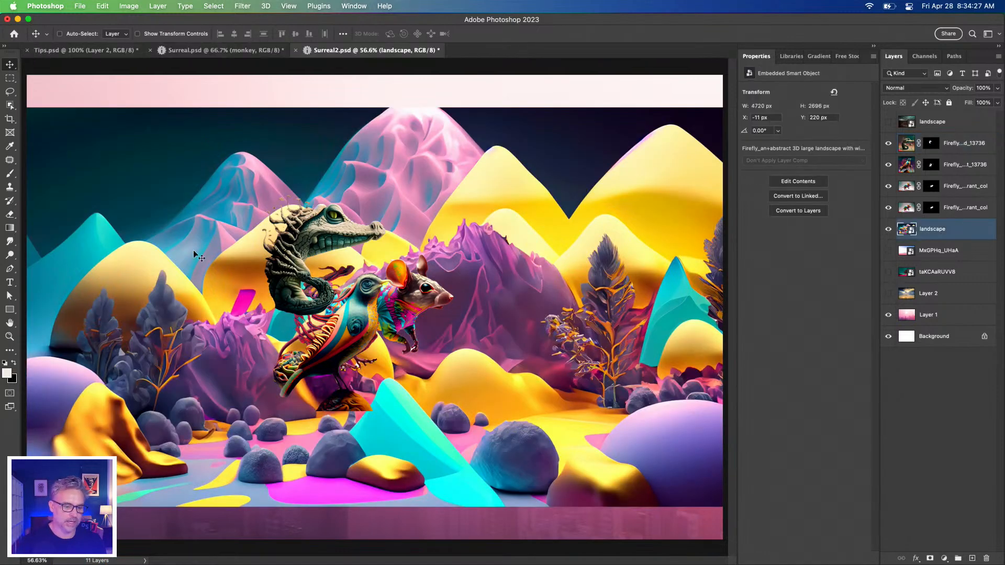
pyautogui.moveTo(280, 249); pyautogui.dragTo(168, 418)
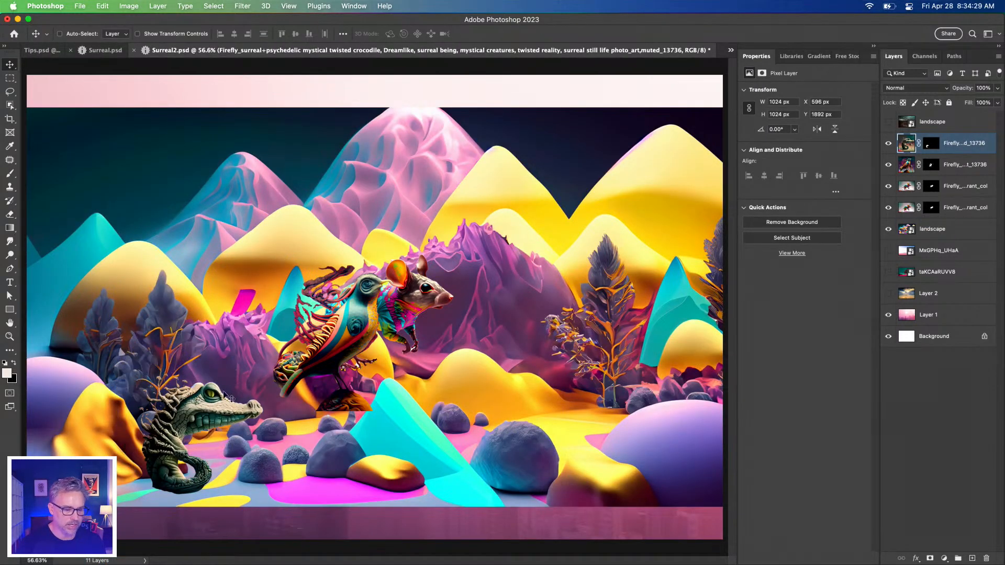
# Move the bird onto the round blue boulder and the mouse to its right, and delete the duplicate mouse layer above the landscape
pyautogui.click(337, 345)
pyautogui.moveTo(337, 344); pyautogui.dragTo(508, 368)
pyautogui.moveTo(330, 308); pyautogui.dragTo(605, 388)
pyautogui.click(958, 209)
pyautogui.press('Delete')
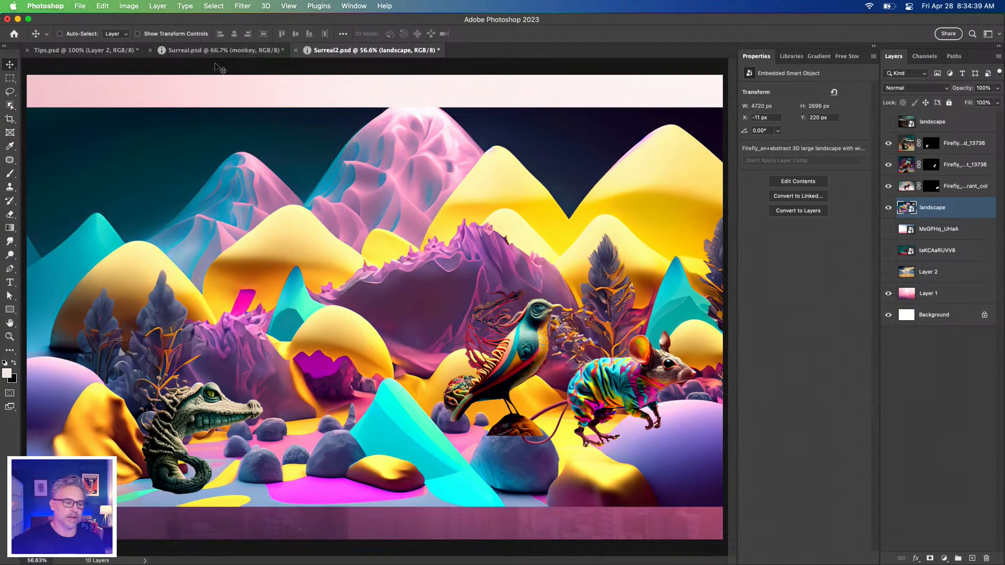
# Look over the Surreal.psd artwork and the top five tips in Tips.psd, and return to Surreal.psd
pyautogui.click(187, 51)
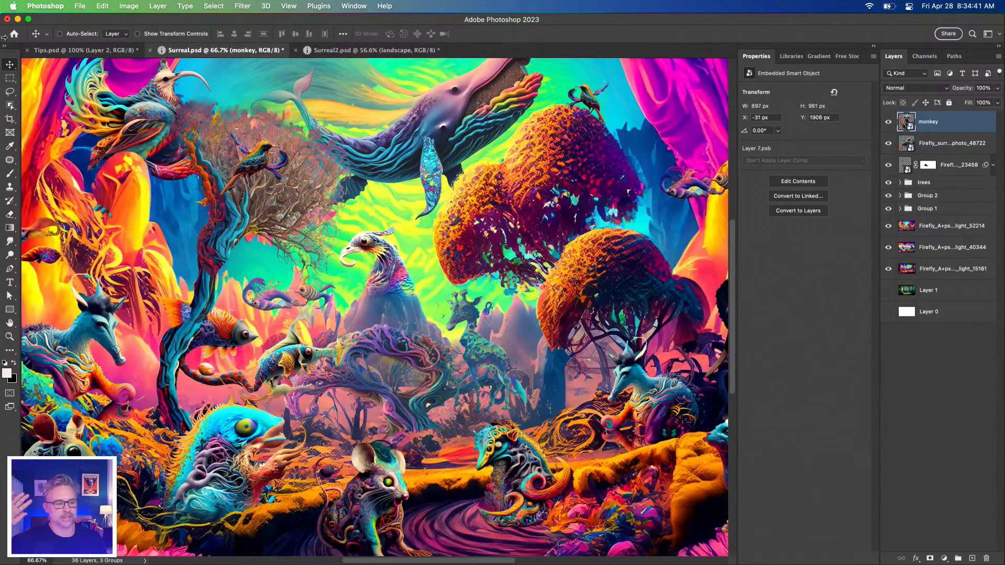
pyautogui.click(84, 50)
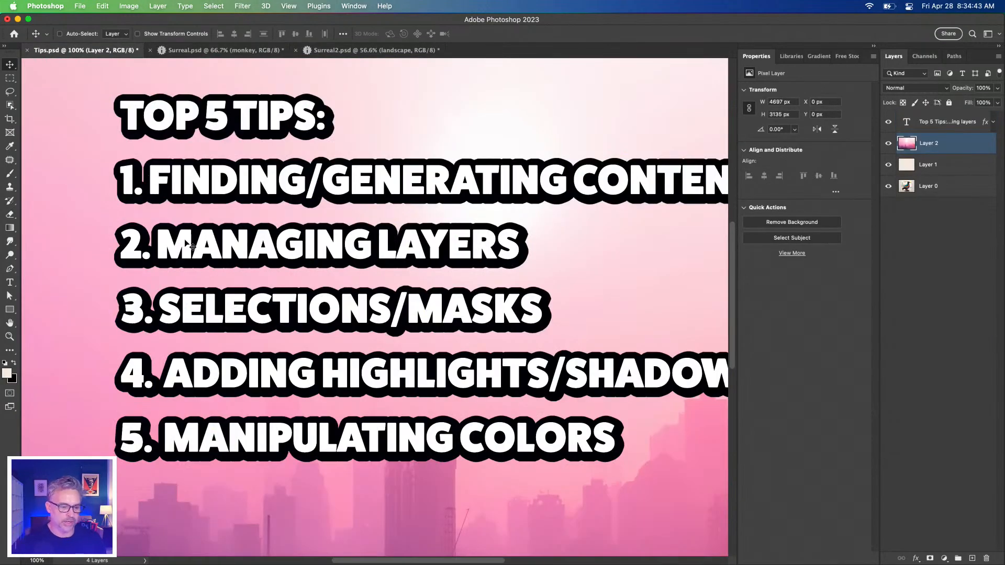
pyautogui.click(185, 54)
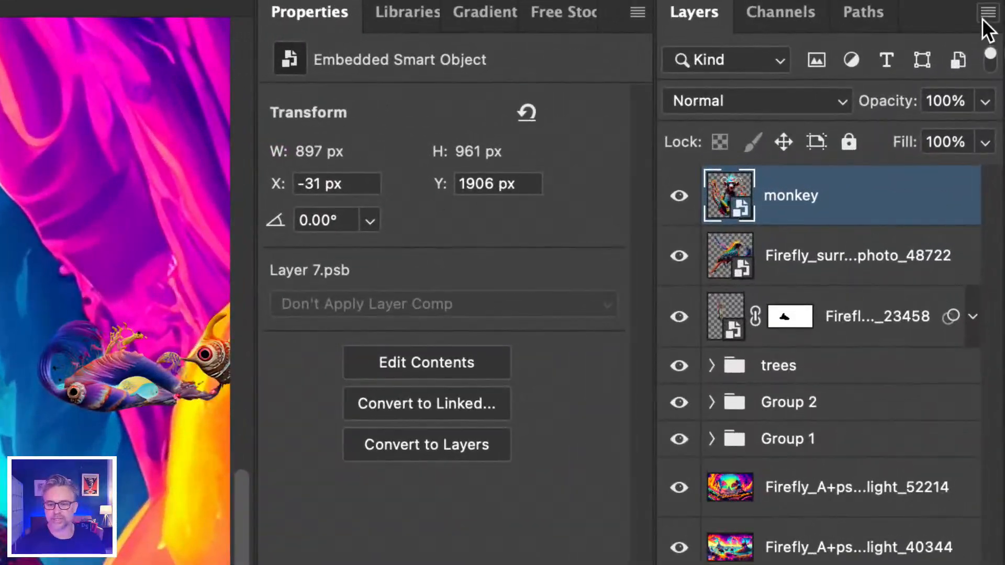
# Set the layer thumbnail contents to Entire Document in the Layers Panel Options and select the bird layer ending in photo_48722
pyautogui.click(998, 57)
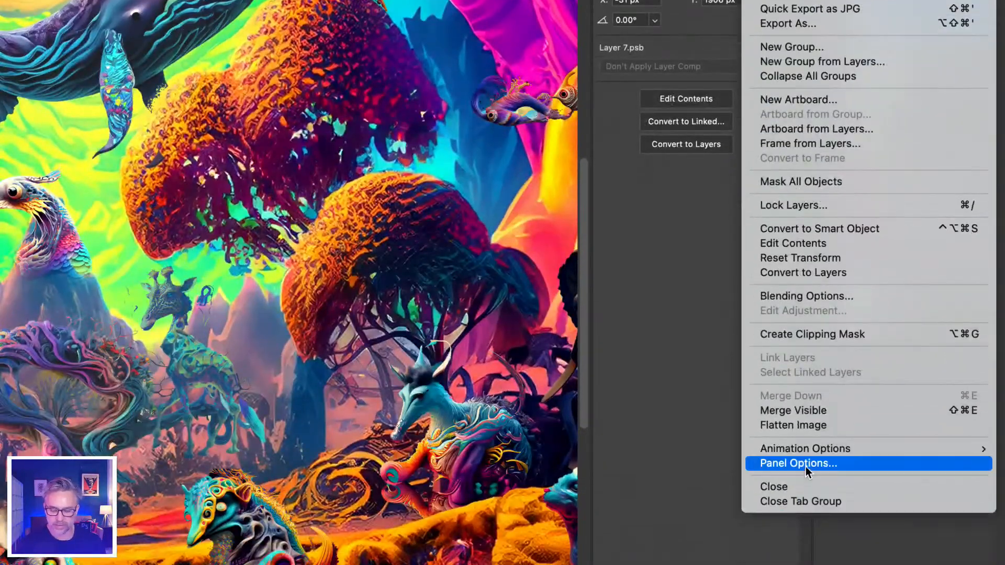
pyautogui.click(801, 464)
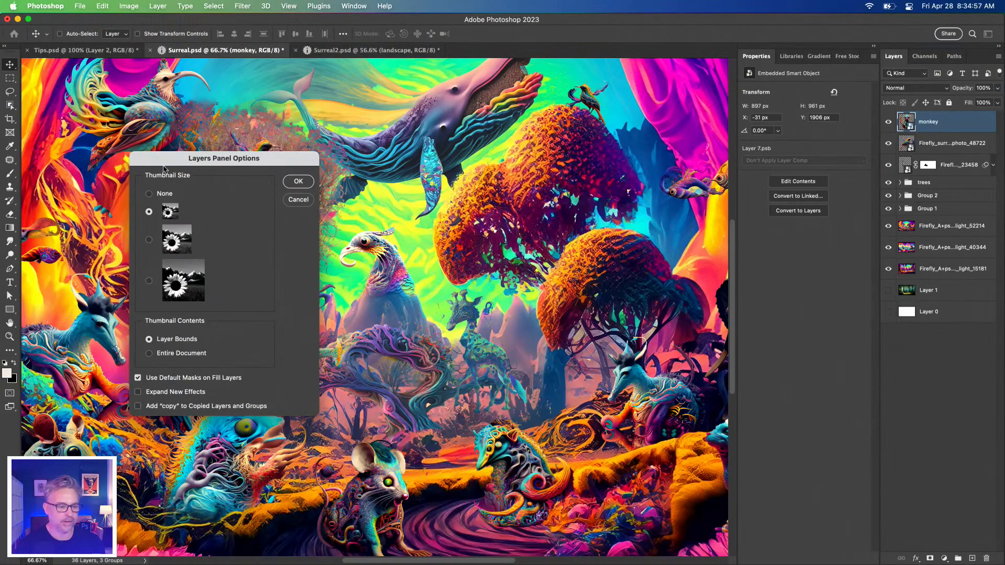
pyautogui.moveTo(163, 169); pyautogui.dragTo(723, 105)
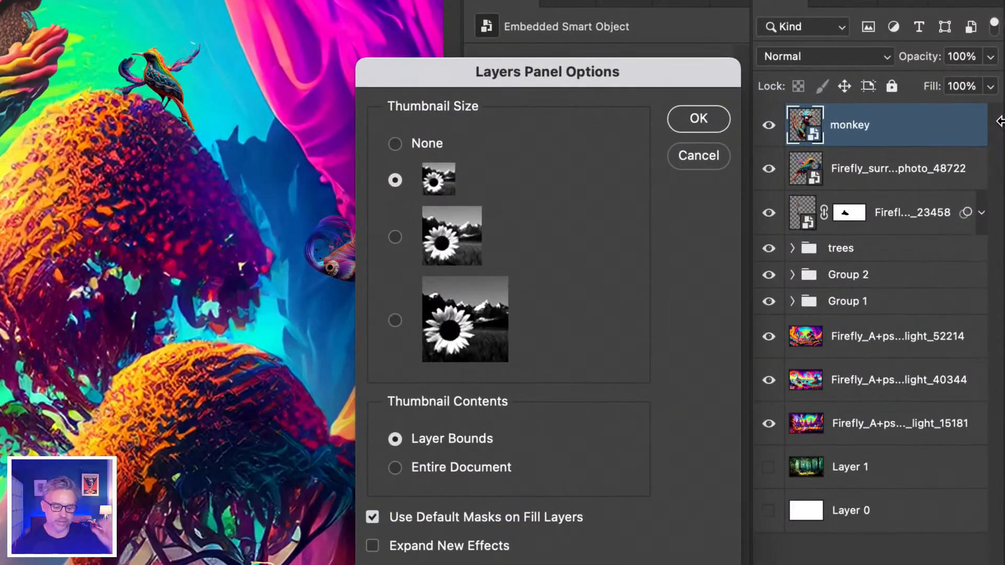
pyautogui.click(395, 467)
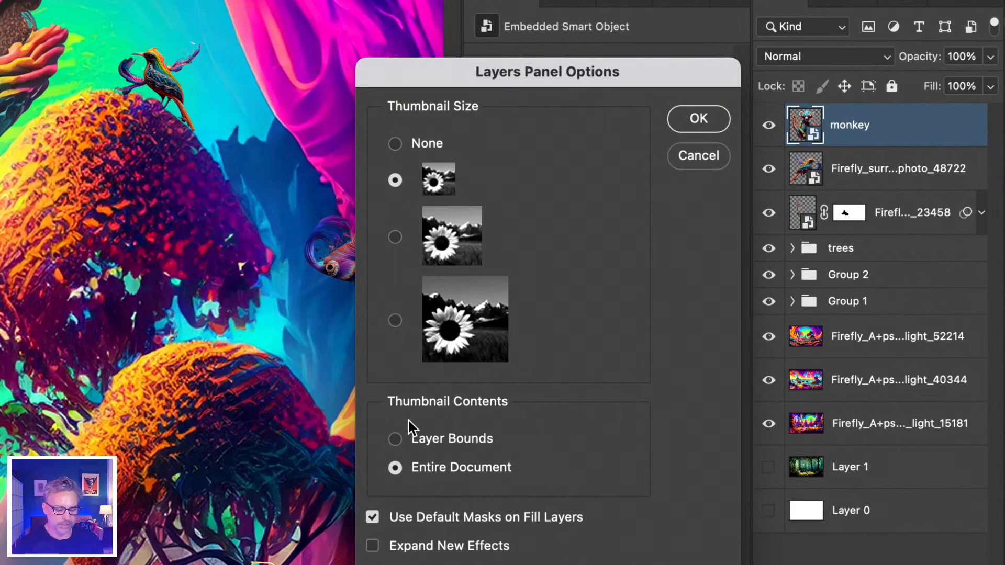
pyautogui.click(698, 119)
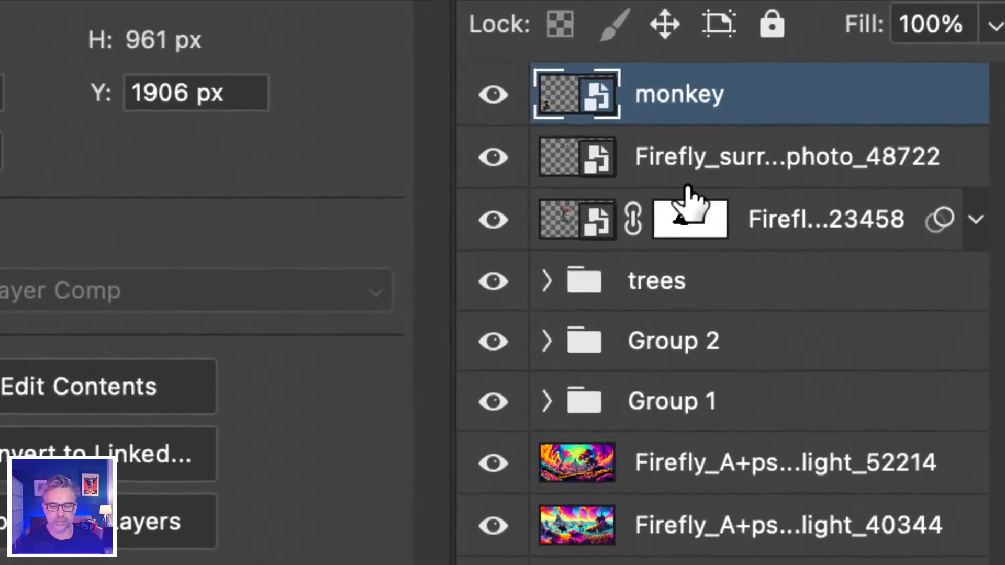
pyautogui.click(814, 145)
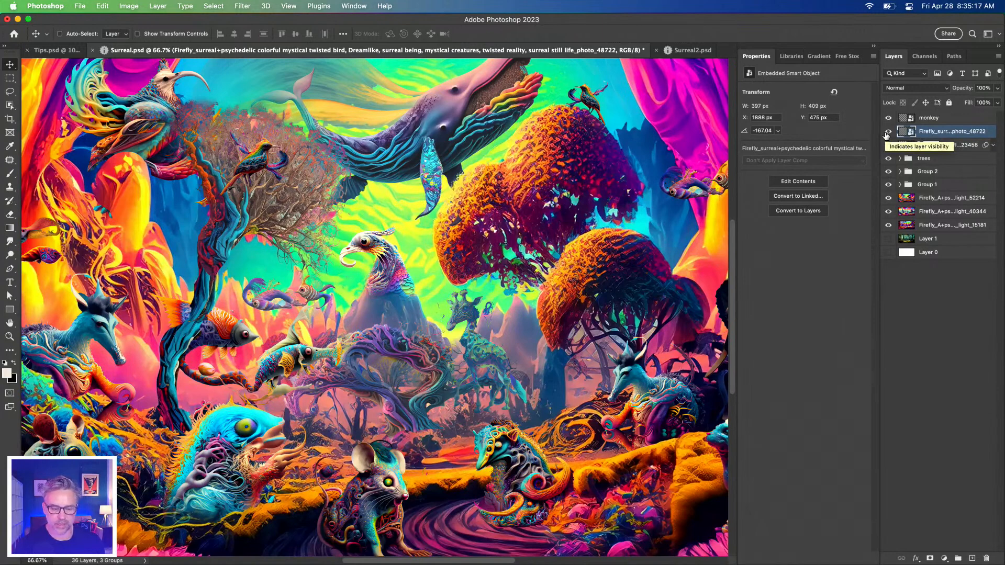
# Isolate the bird layer ending in photo_48722 by hiding all other layers, and show them all again
pyautogui.keyDown('alt'); pyautogui.click(888, 131); pyautogui.keyUp('alt')
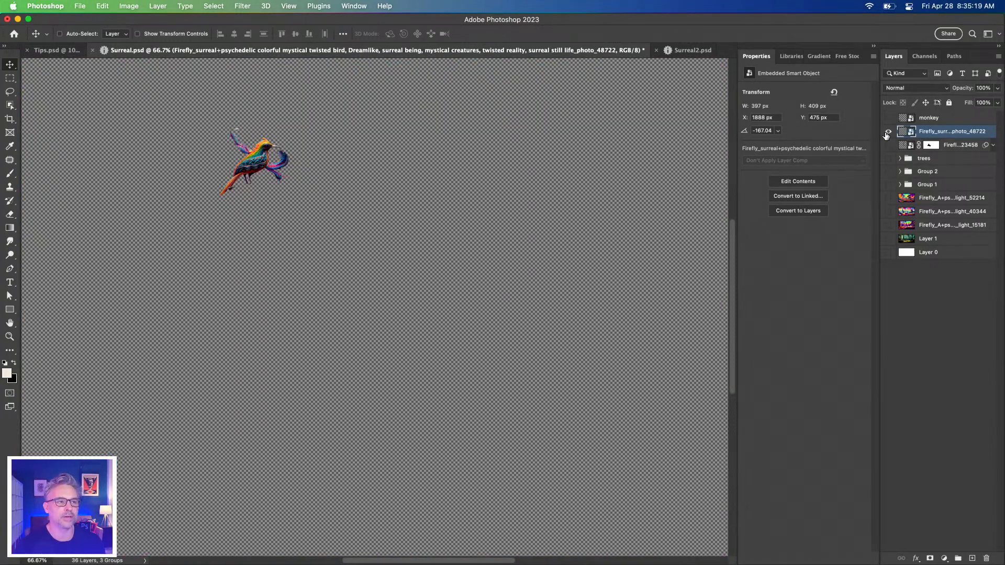
pyautogui.keyDown('alt'); pyautogui.click(888, 132); pyautogui.keyUp('alt')
pyautogui.keyDown('alt'); pyautogui.click(888, 131); pyautogui.keyUp('alt')
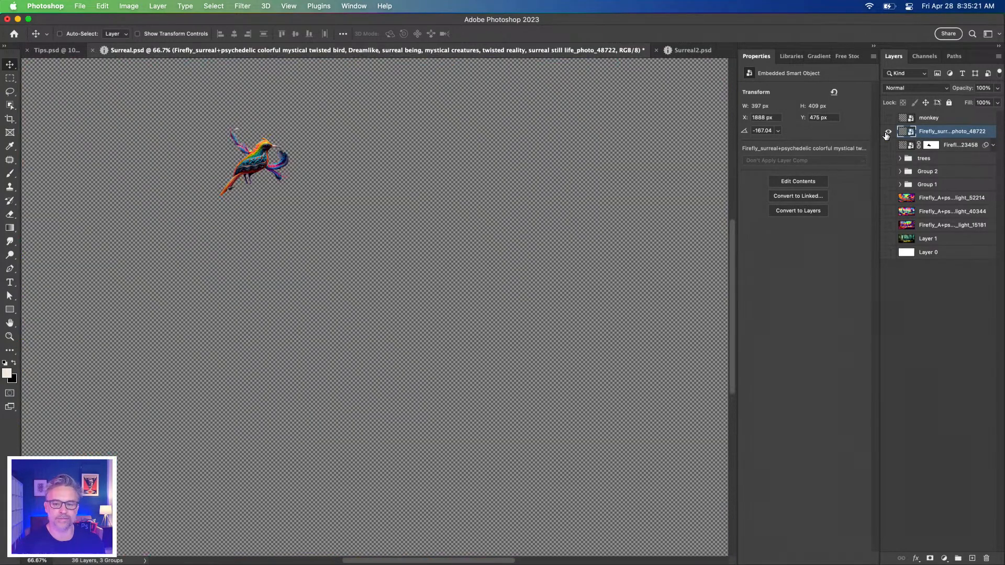
pyautogui.keyDown('alt'); pyautogui.click(888, 132); pyautogui.keyUp('alt')
pyautogui.keyDown('alt'); pyautogui.click(888, 131); pyautogui.keyUp('alt')
pyautogui.keyDown('alt'); pyautogui.click(887, 131); pyautogui.keyUp('alt')
pyautogui.keyDown('alt'); pyautogui.click(887, 131); pyautogui.keyUp('alt')
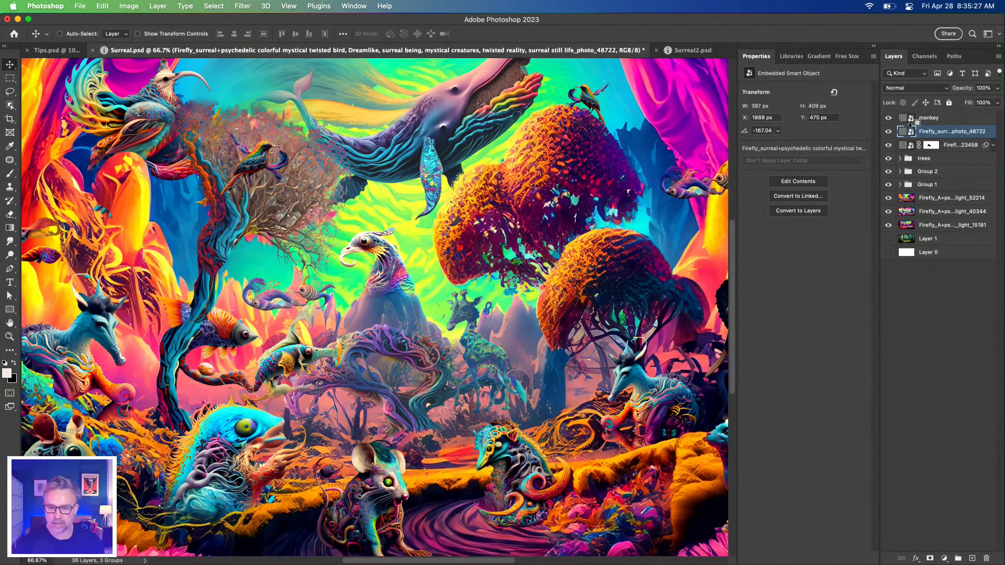
# Zoom the canvas to the contents of the bird layer, the monkey layer and the masked tree layer ending in 23458 in turn
pyautogui.keyDown('alt'); pyautogui.click(907, 135); pyautogui.keyUp('alt')
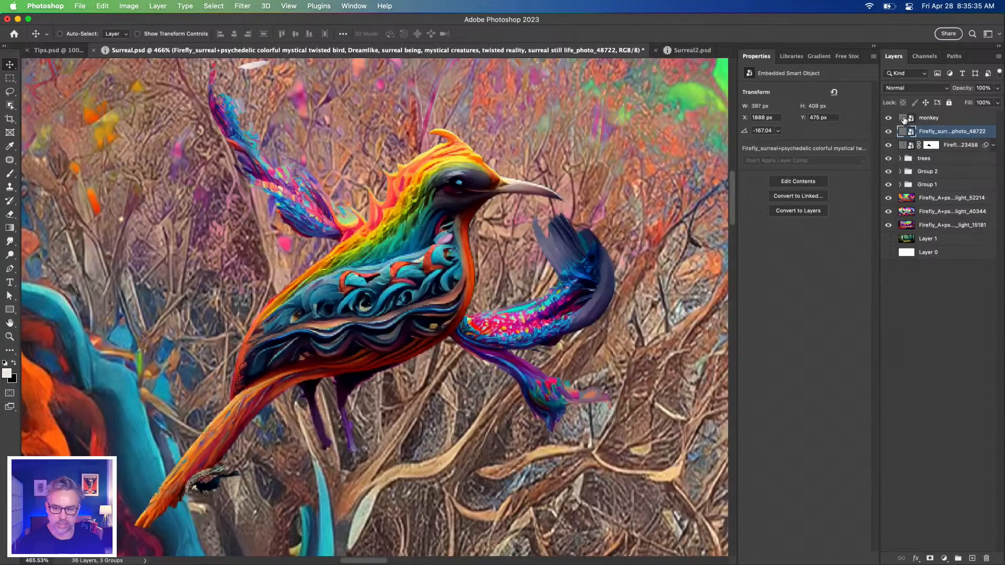
pyautogui.press('super+0')
pyautogui.click(903, 120)
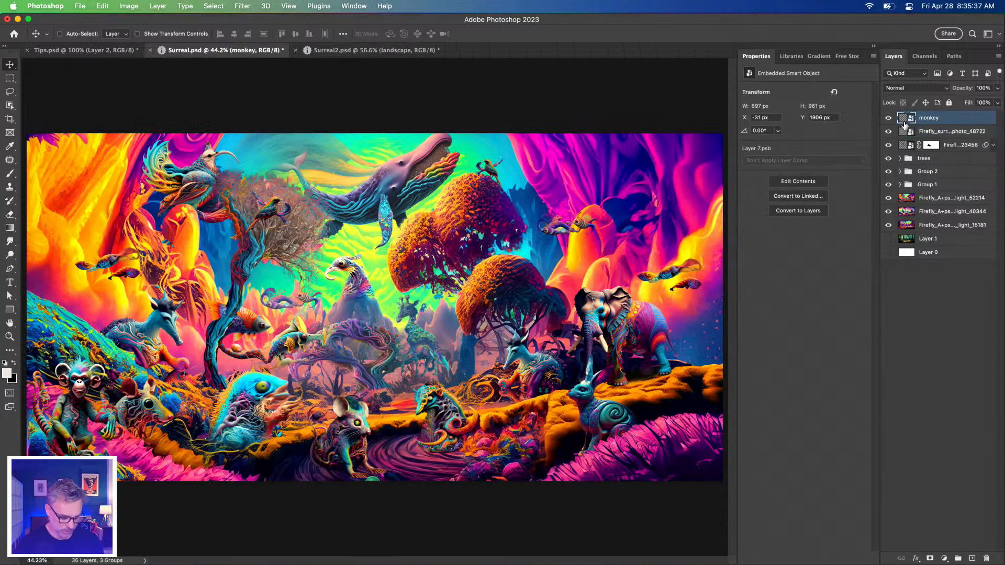
pyautogui.keyDown('alt'); pyautogui.click(905, 124); pyautogui.keyUp('alt')
pyautogui.keyDown('alt'); pyautogui.click(905, 124); pyautogui.keyUp('alt')
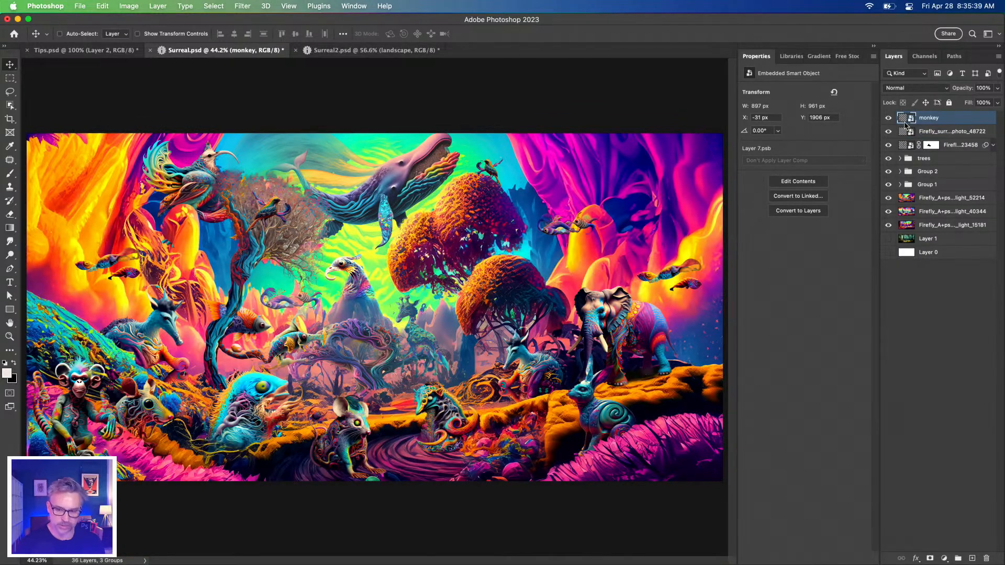
pyautogui.keyDown('super'); pyautogui.click(906, 119); pyautogui.keyUp('super')
pyautogui.press('super+d')
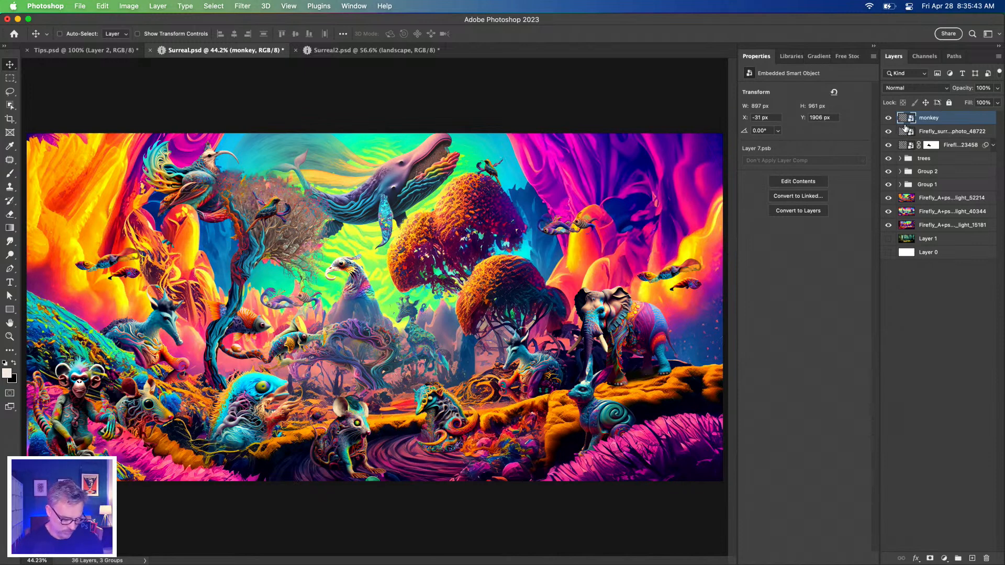
pyautogui.keyDown('alt'); pyautogui.click(905, 125); pyautogui.keyUp('alt')
pyautogui.press('super+z')
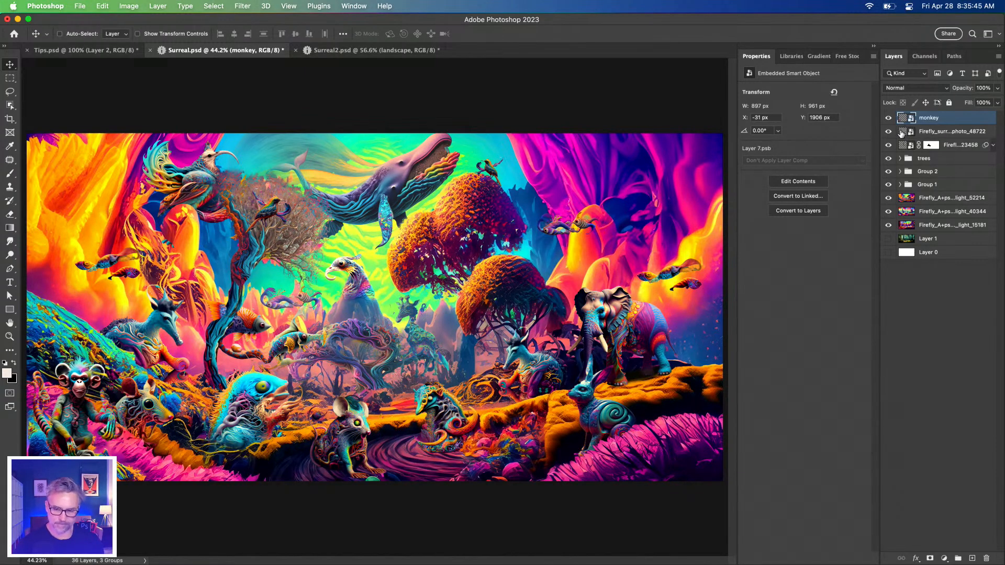
pyautogui.keyDown('super'); pyautogui.click(905, 134); pyautogui.keyUp('super')
pyautogui.press('super+d')
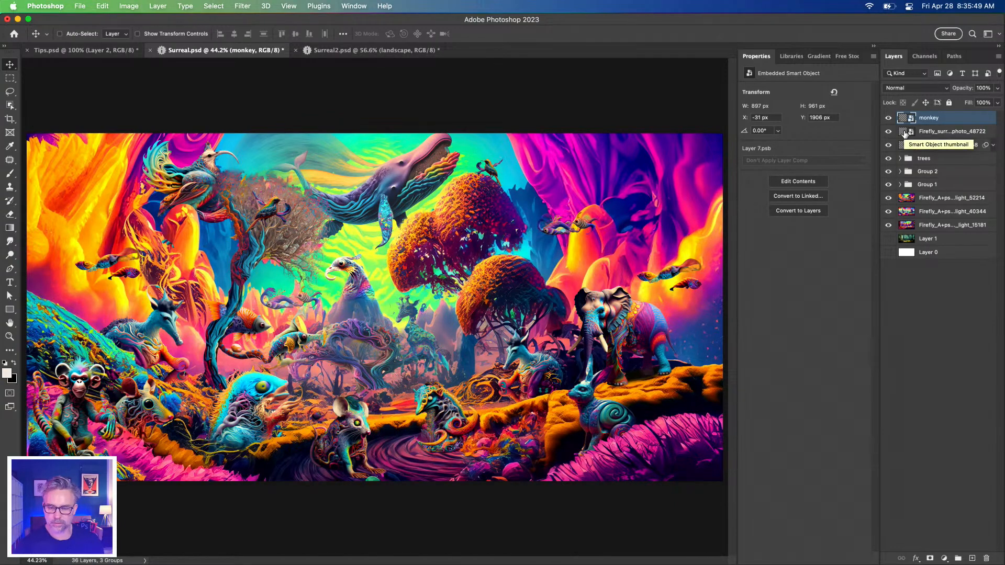
pyautogui.keyDown('alt'); pyautogui.click(905, 134); pyautogui.keyUp('alt')
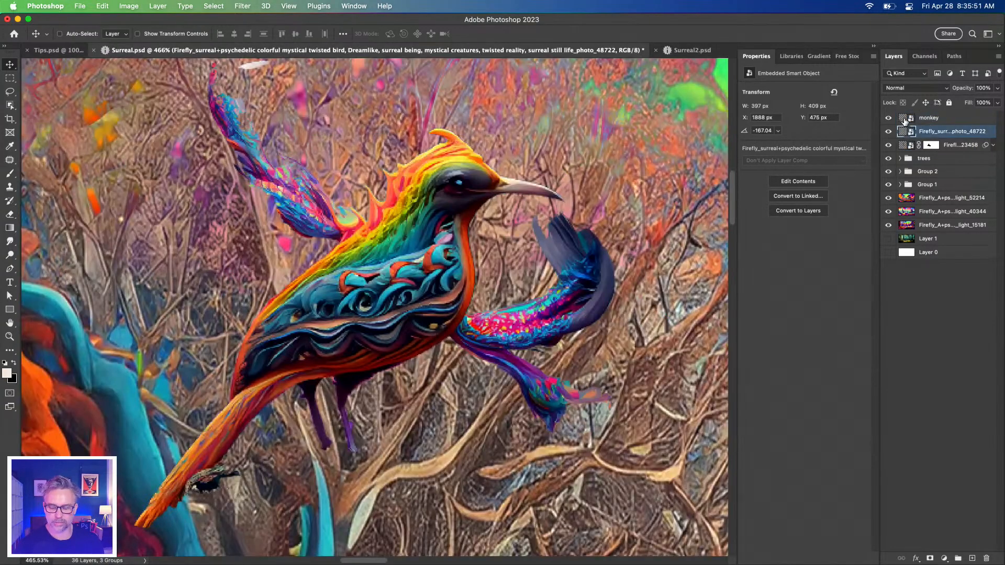
pyautogui.keyDown('alt'); pyautogui.click(905, 120); pyautogui.keyUp('alt')
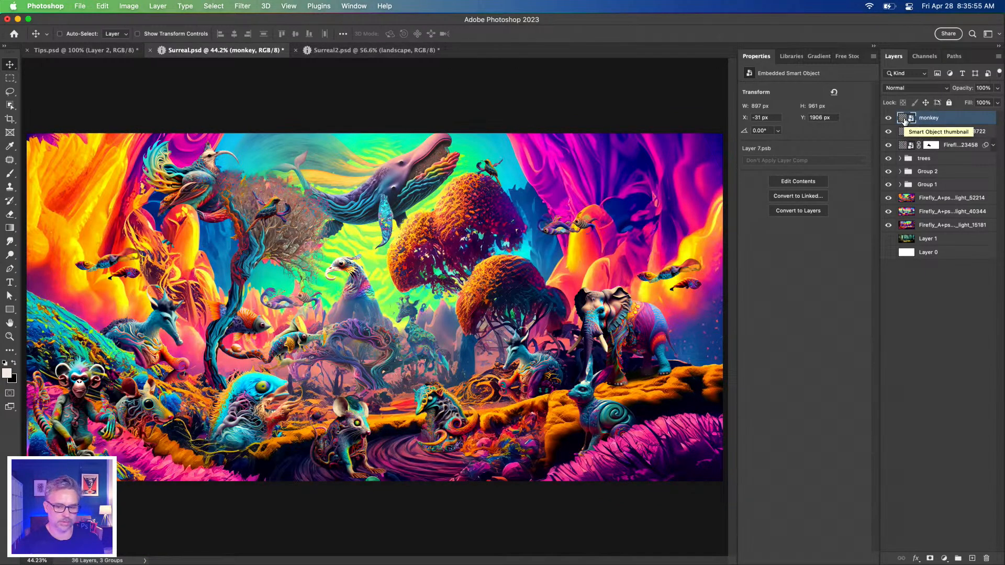
pyautogui.keyDown('alt'); pyautogui.click(902, 149); pyautogui.keyUp('alt')
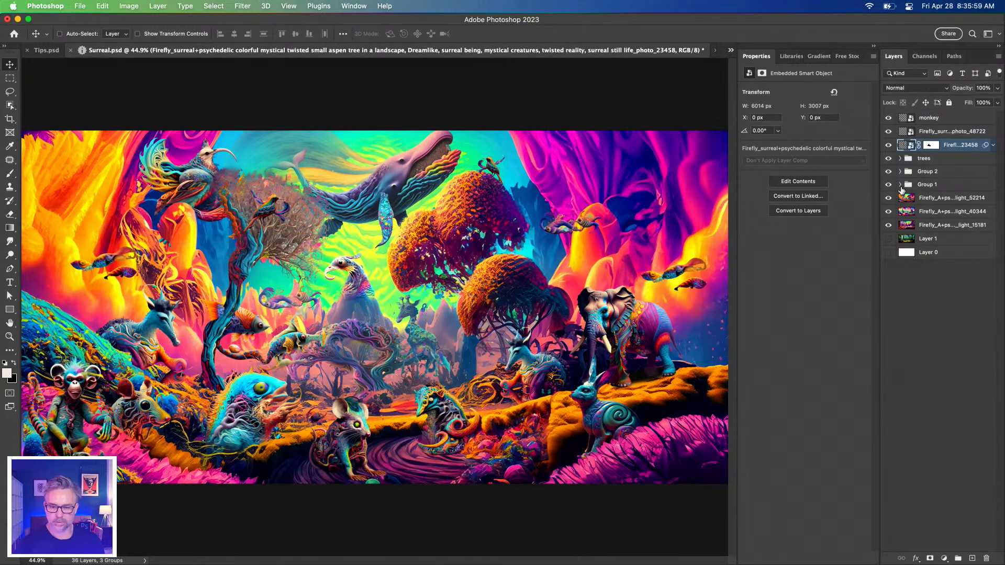
# Expand Group 1 and examine its four uppermost creature layers by fitting the canvas to each one's contents
pyautogui.click(901, 185)
pyautogui.keyDown('alt'); pyautogui.click(914, 202); pyautogui.keyUp('alt')
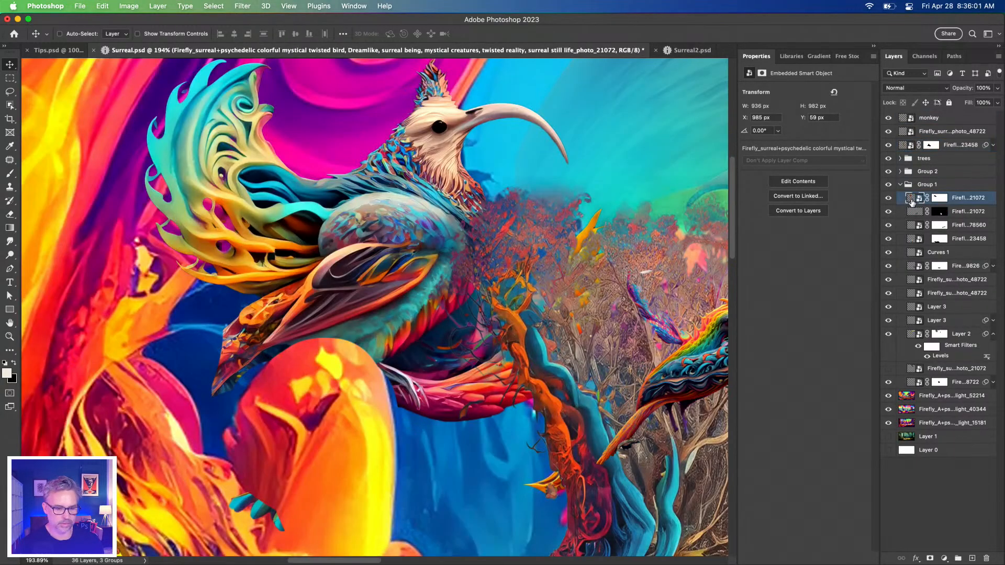
pyautogui.keyDown('alt'); pyautogui.click(914, 214); pyautogui.keyUp('alt')
pyautogui.keyDown('alt'); pyautogui.click(914, 226); pyautogui.keyUp('alt')
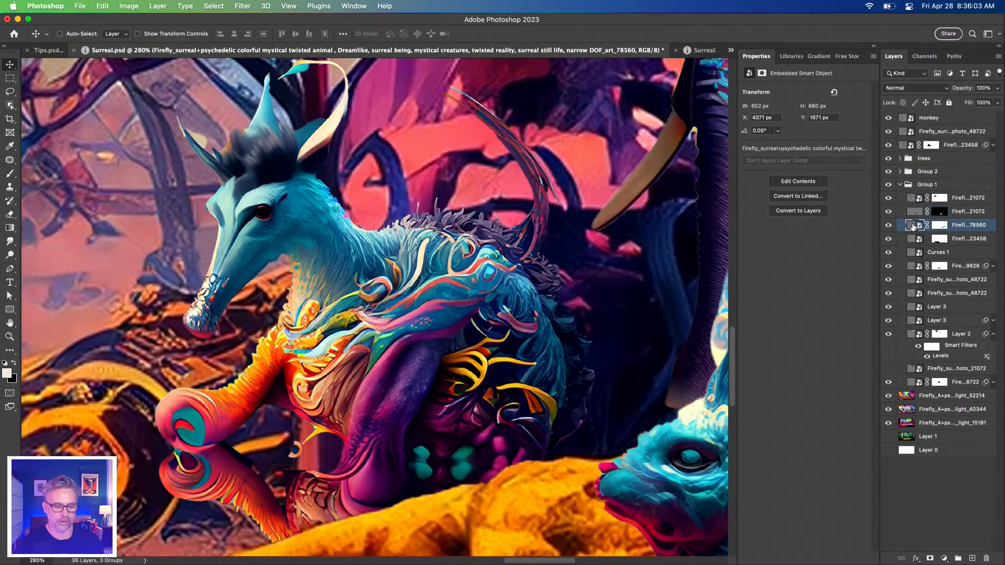
pyautogui.keyDown('alt'); pyautogui.click(915, 239); pyautogui.keyUp('alt')
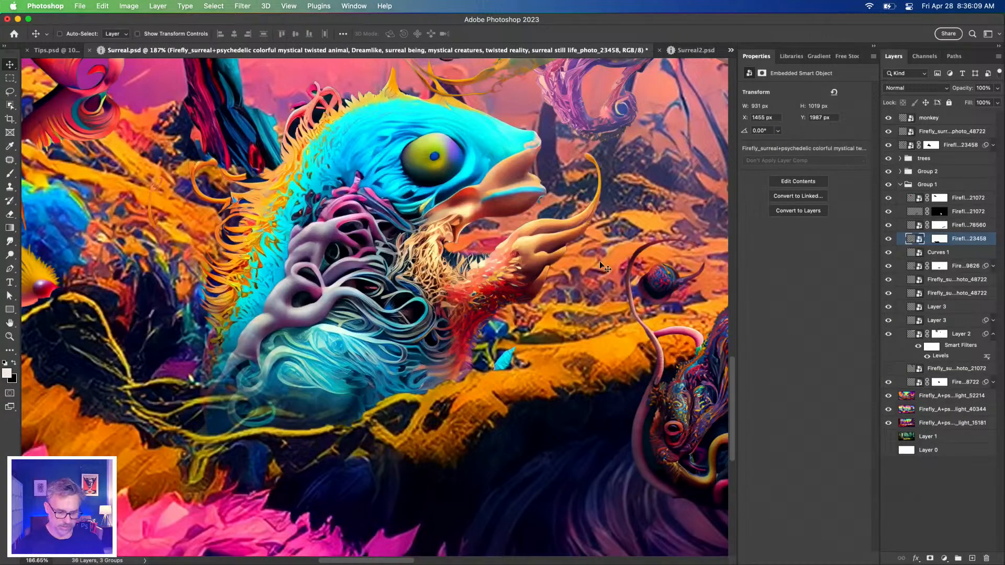
pyautogui.click(912, 228)
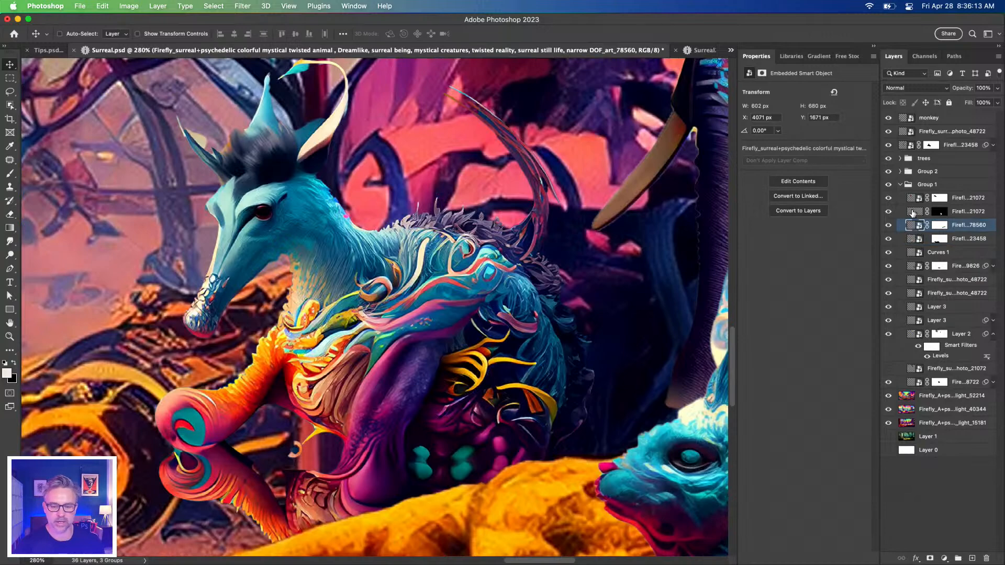
pyautogui.click(912, 211)
pyautogui.click(915, 198)
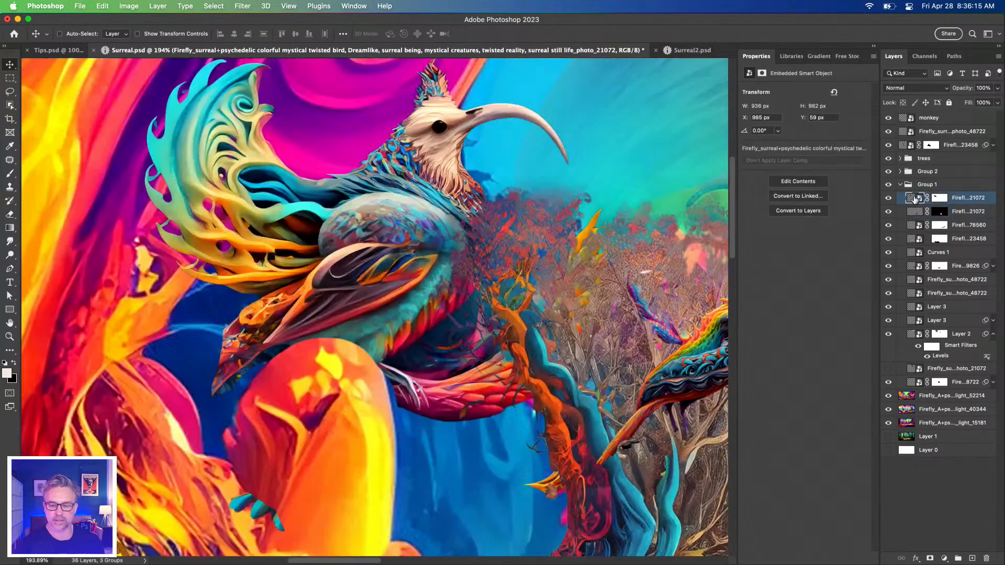
# Expand Group 2 and fit the canvas to its jumping fish layer and its giant mouse layer
pyautogui.click(900, 172)
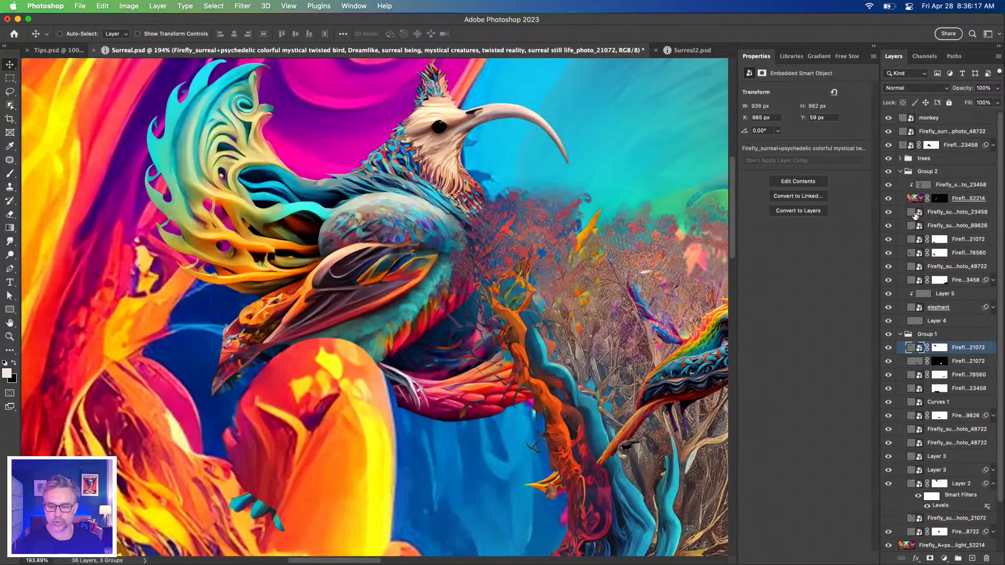
pyautogui.click(914, 212)
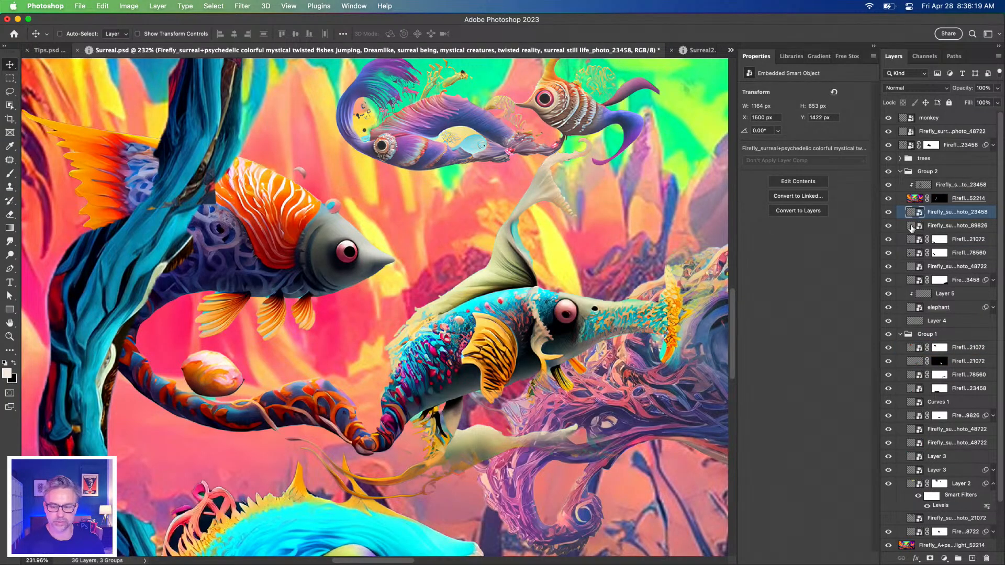
pyautogui.click(911, 226)
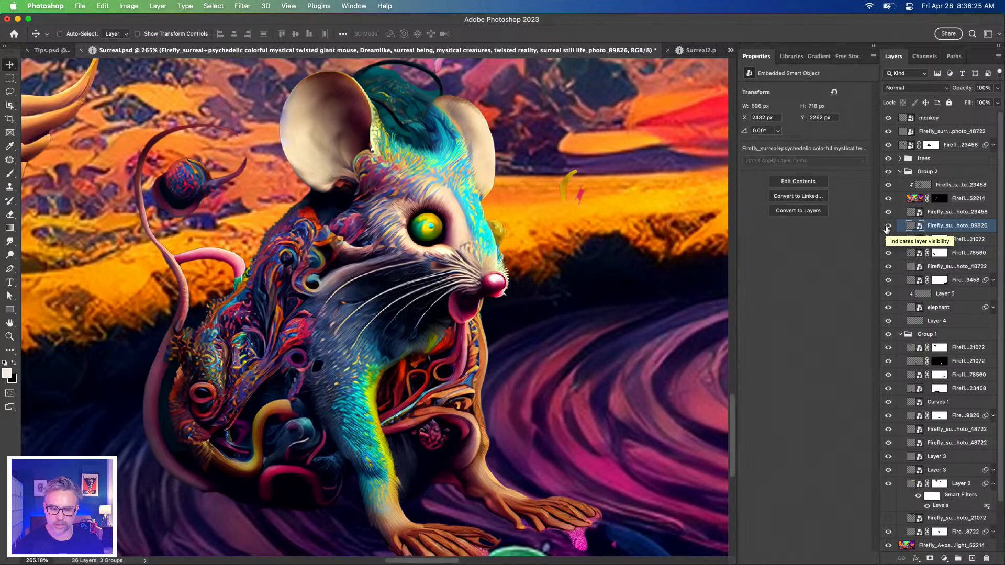
# Isolate the giant mouse layer ending in 89826 and open its smart object contents at 200% zoom
pyautogui.keyDown('alt'); pyautogui.click(886, 227); pyautogui.keyUp('alt')
pyautogui.keyDown('alt'); pyautogui.click(887, 227); pyautogui.keyUp('alt')
pyautogui.keyDown('alt'); pyautogui.click(886, 227); pyautogui.keyUp('alt')
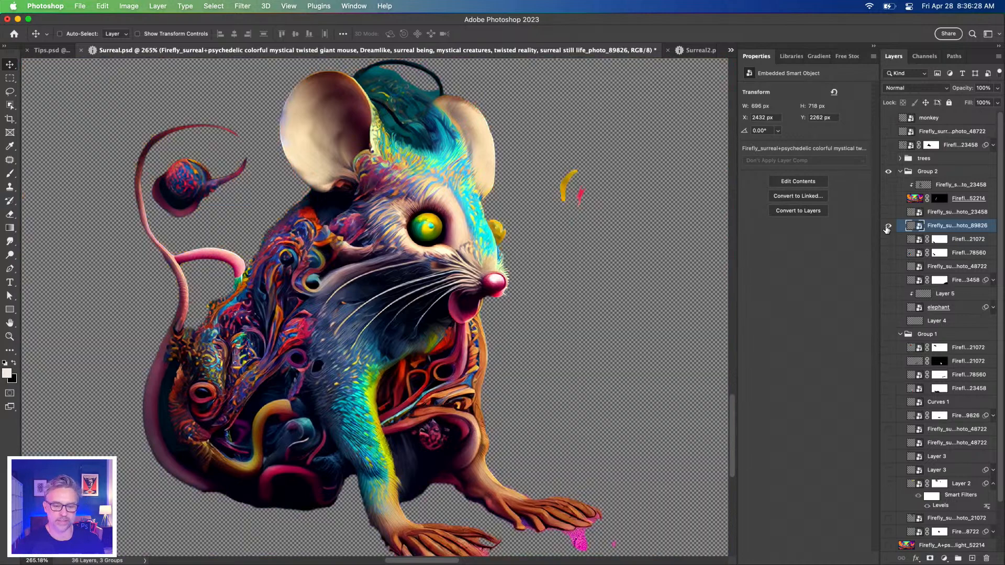
pyautogui.doubleClick(914, 227)
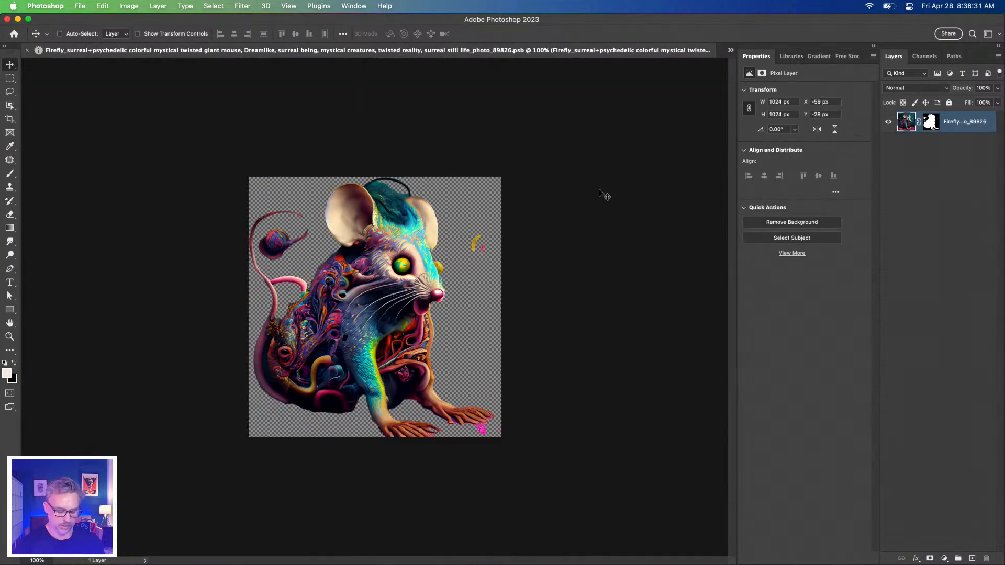
pyautogui.press('super+plus')
pyautogui.press('super+plus')
pyautogui.press('super+minus')
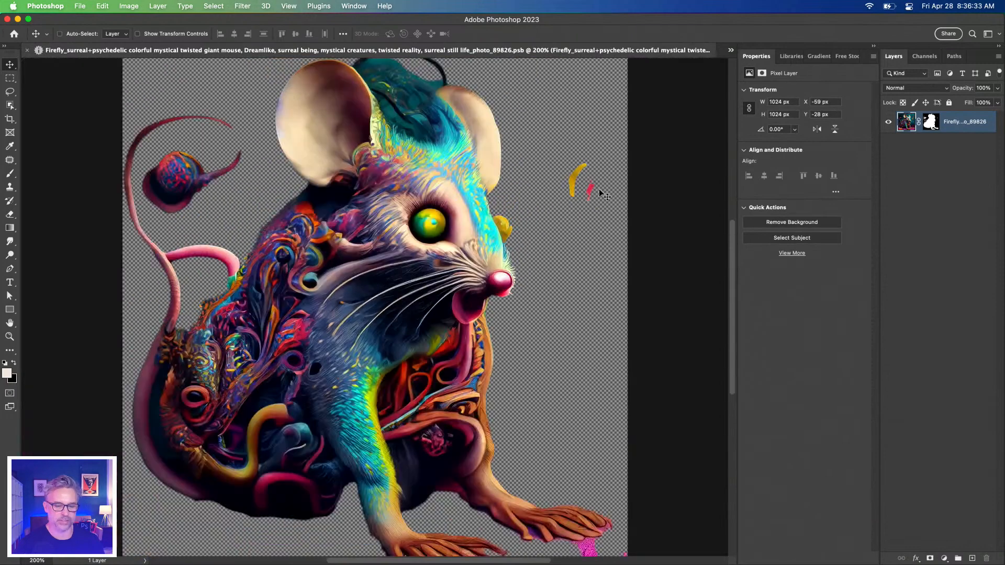
# Lasso the stray yellow and pink marks beside the mouse's head, try filling the layer's pixels with black, and undo the fill
pyautogui.press('l')
pyautogui.moveTo(550, 198)
pyautogui.mouseDown()
pyautogui.moveTo(572, 145)
pyautogui.moveTo(570, 255)
pyautogui.moveTo(551, 200)
pyautogui.mouseUp()
pyautogui.press('super+BackSpace')
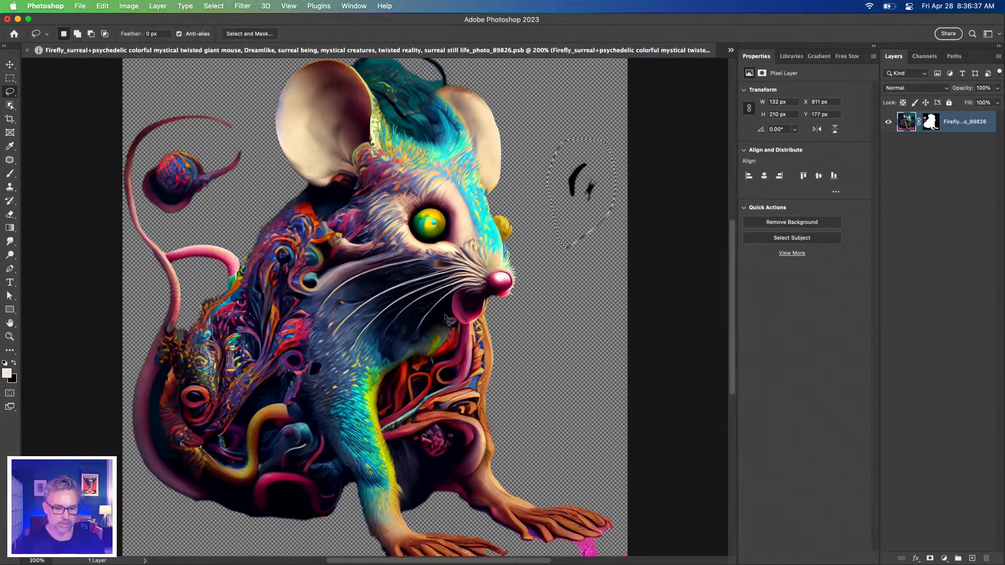
pyautogui.press('super+z')
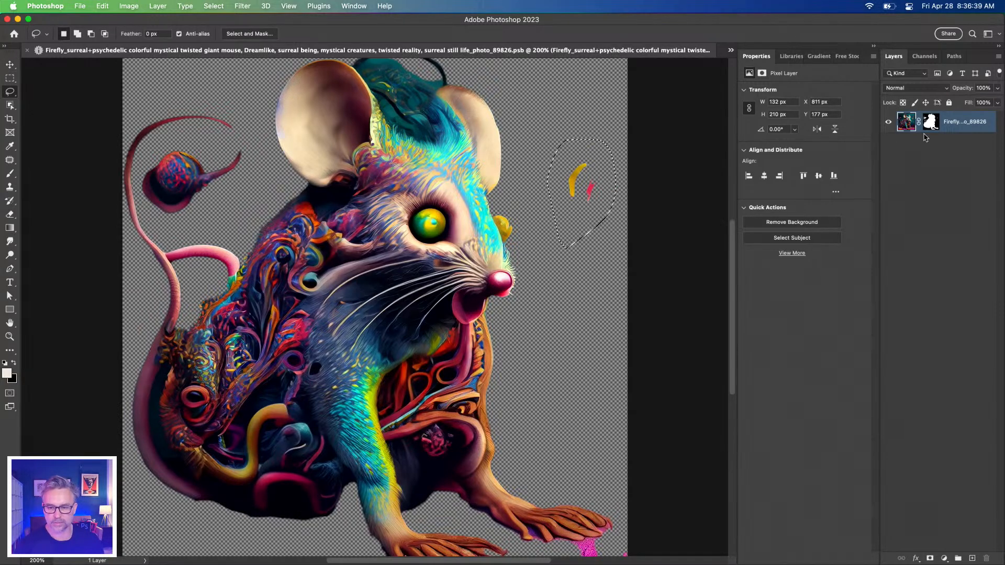
# Fill the selected area of the layer mask with black to hide the stray marks, and save and close the mouse smart object
pyautogui.press('super+backslash')
pyautogui.press('super+BackSpace')
pyautogui.press('super+d')
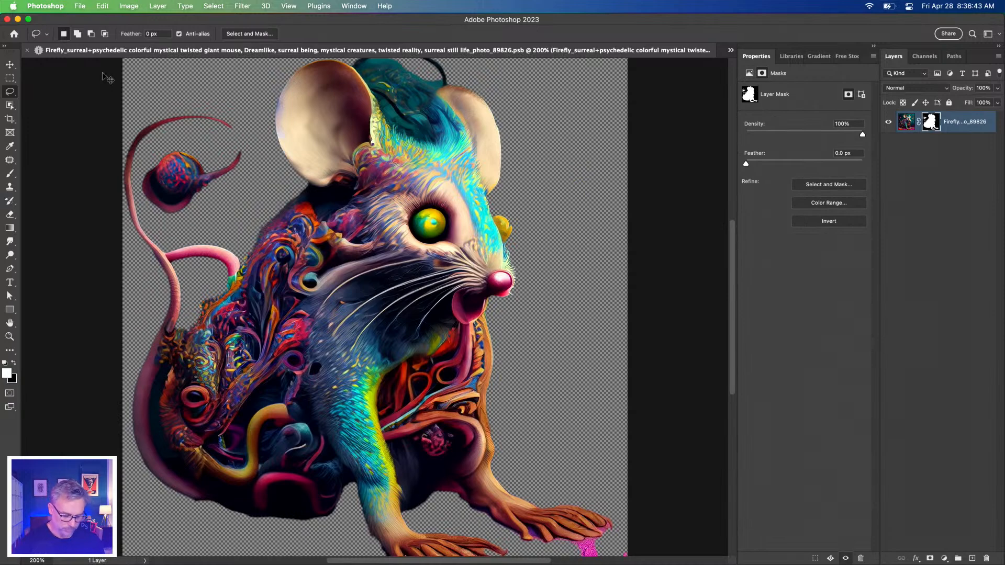
pyautogui.press('super+w')
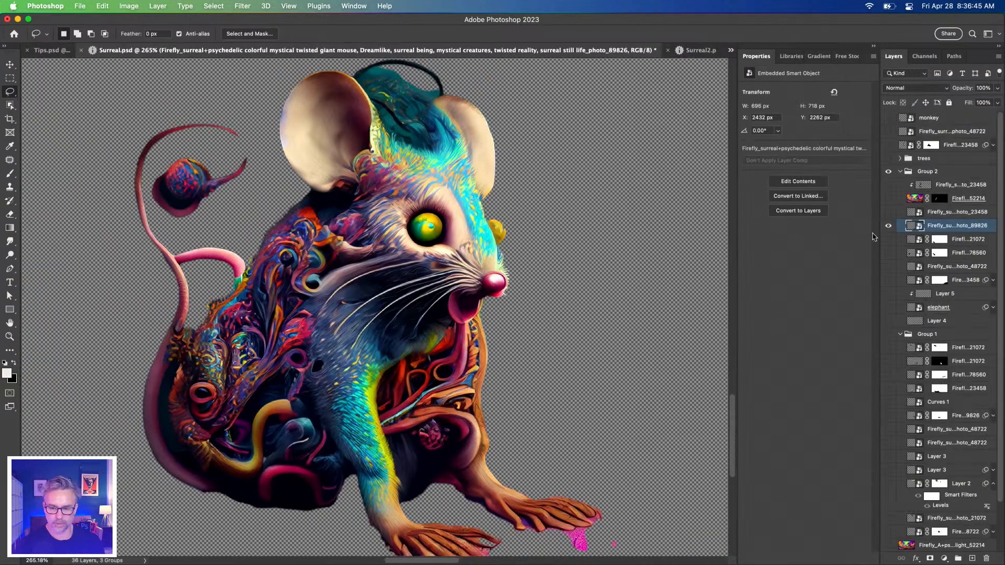
# Show all the hidden layers of Surreal.psd again and set the layer thumbnail contents to Layer Bounds
pyautogui.keyDown('alt'); pyautogui.click(888, 226); pyautogui.keyUp('alt')
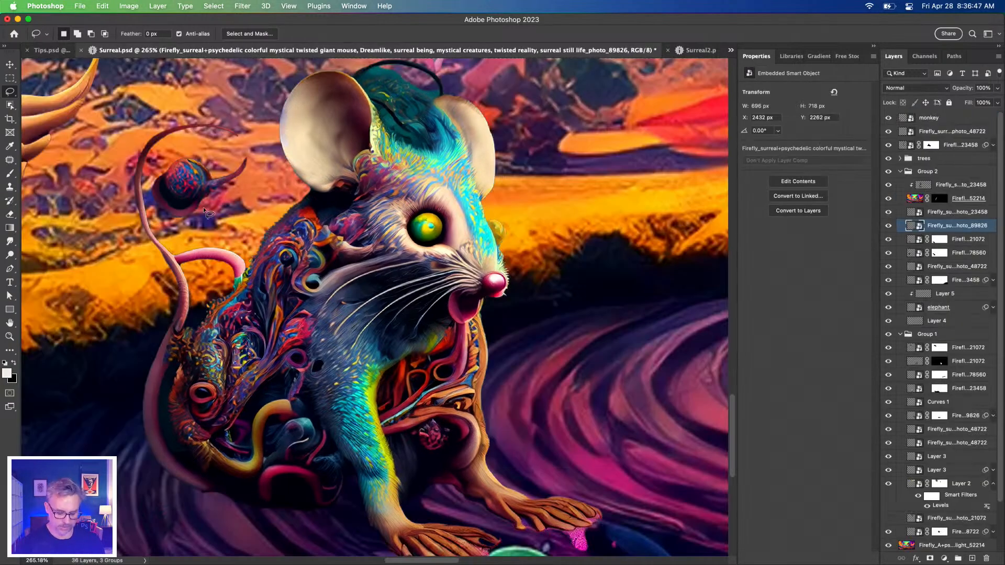
pyautogui.press('super+0')
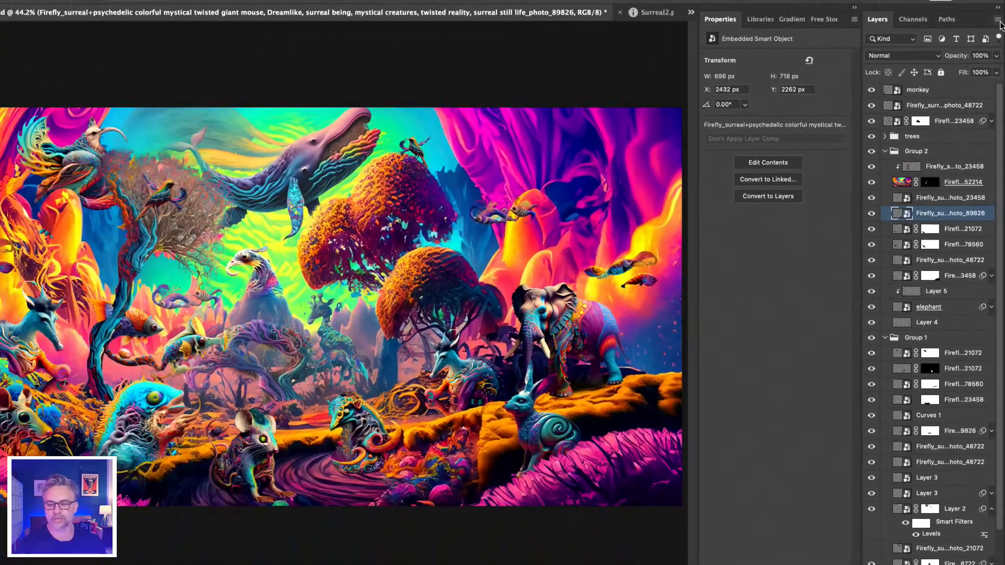
pyautogui.click(1000, 20)
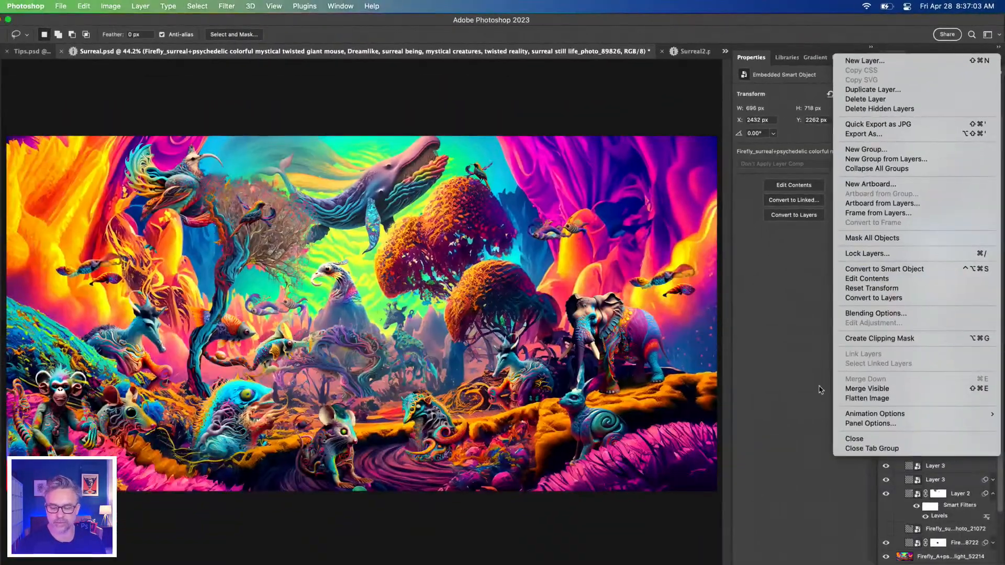
pyautogui.click(893, 426)
pyautogui.click(722, 284)
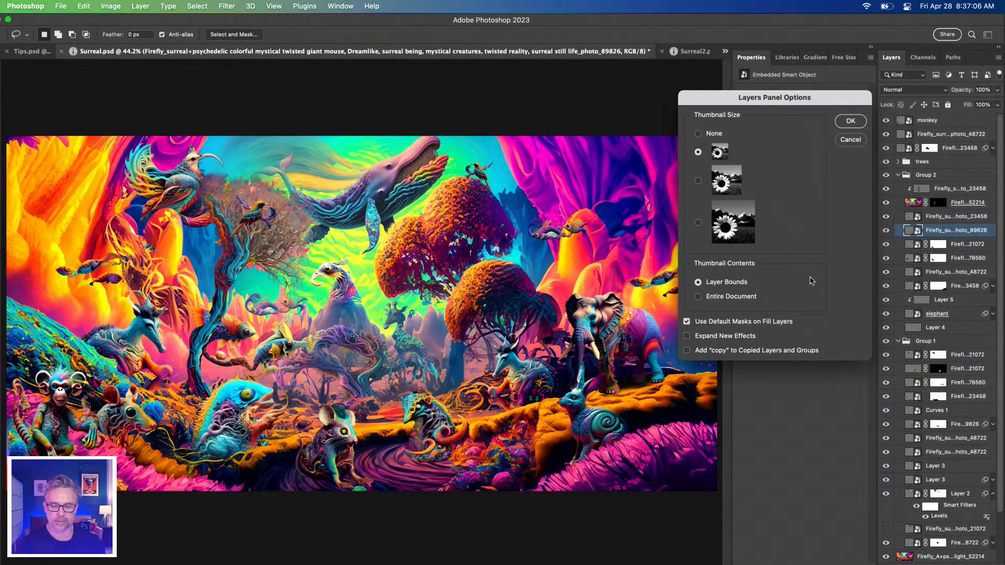
pyautogui.click(850, 121)
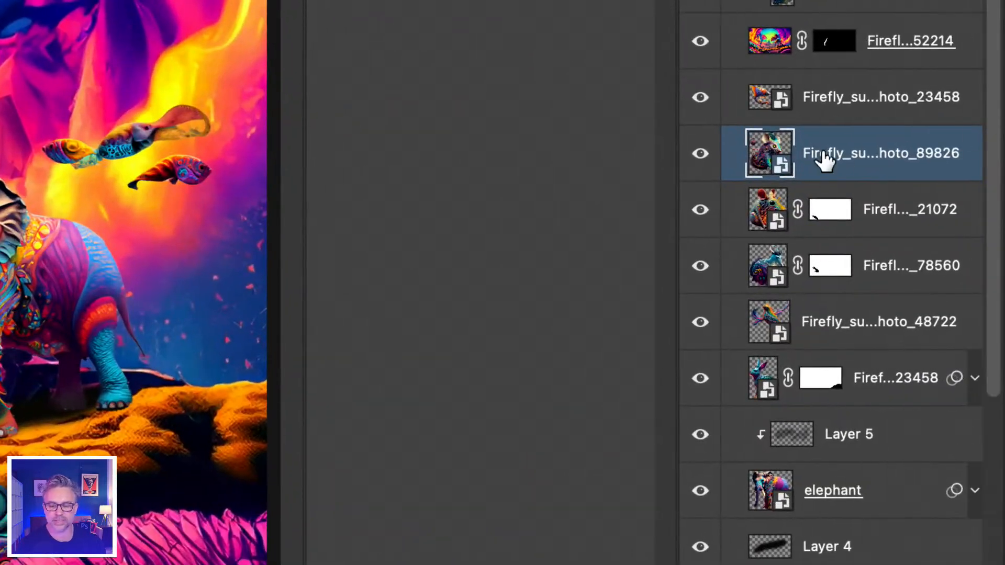
# Rename the giant mouse layer to "crazy rat thing"
pyautogui.doubleClick(830, 153)
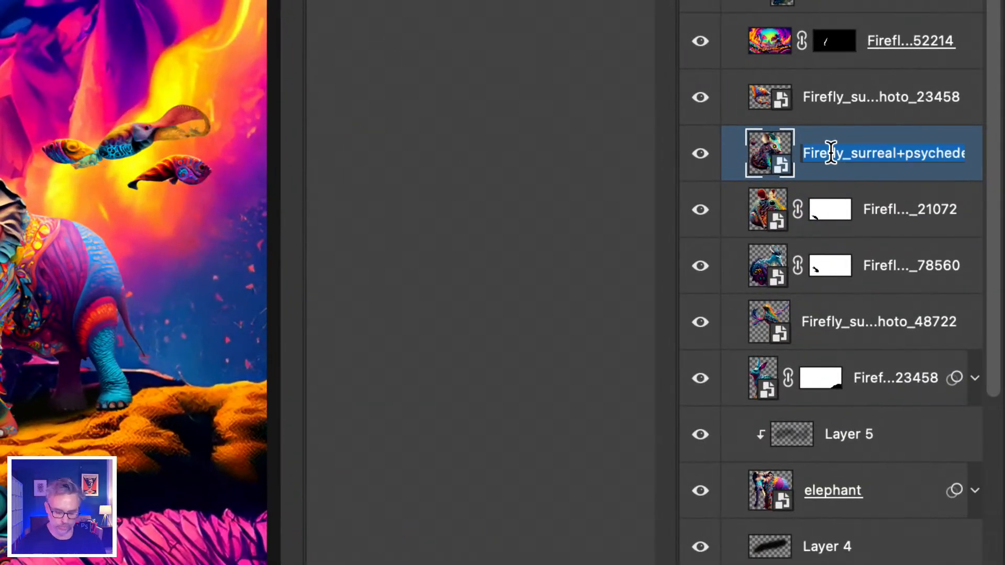
pyautogui.write('crazy ra')
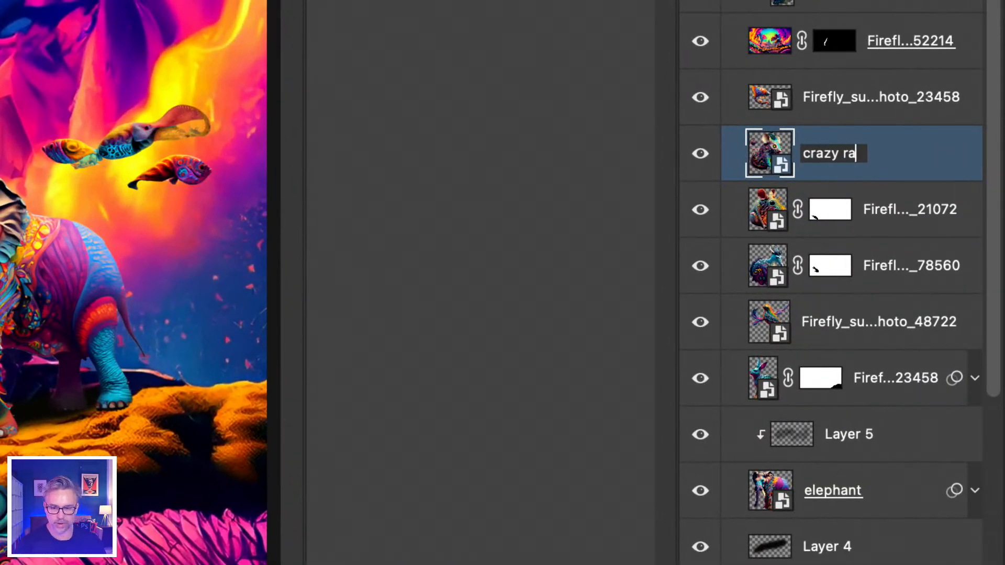
pyautogui.write('t thing')
pyautogui.press('Return')
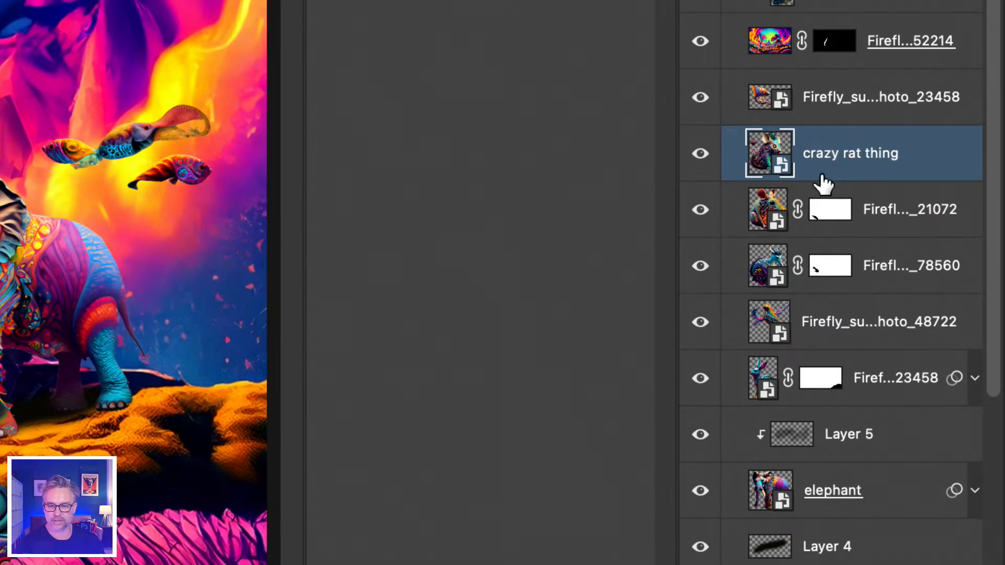
# Rename the masked creature layer directly below "crazy rat thing" to "another crazy rat"
pyautogui.doubleClick(891, 209)
pyautogui.write('another c')
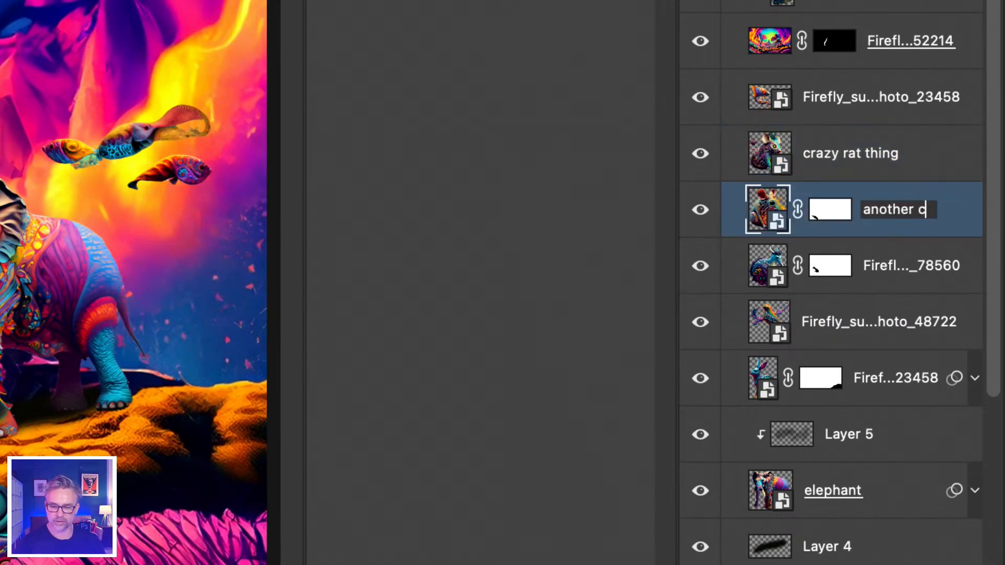
pyautogui.write('razy rat')
pyautogui.press('Return')
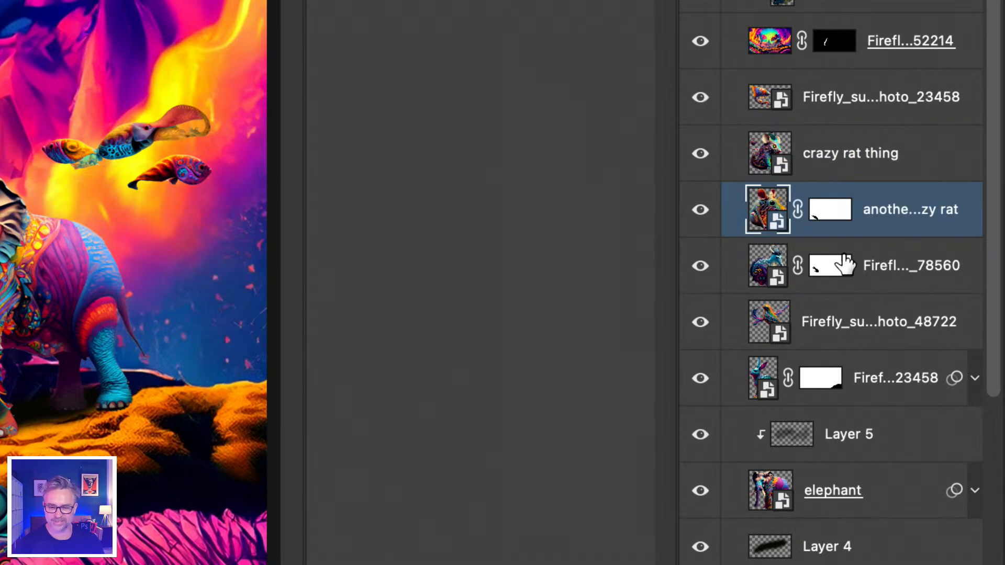
# Rename the masked Firefly layer ending in 78560, below "another crazy rat", to "weird water buffalo"
pyautogui.doubleClick(880, 267)
pyautogui.write('w')
pyautogui.write('eird water b')
pyautogui.write('uffalo')
pyautogui.press('Return')
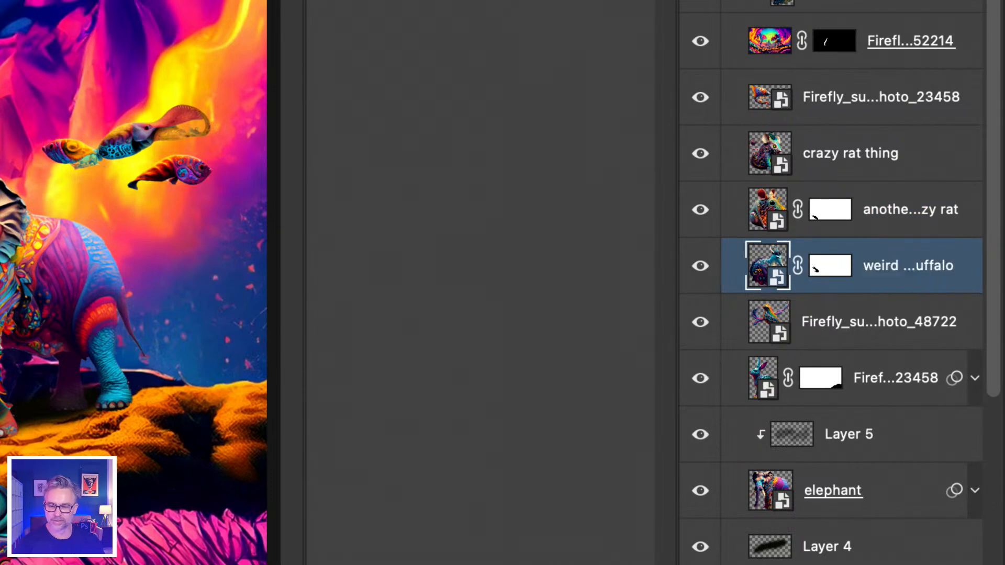
# Rename the Firefly layer ending in 48722, directly below "weird water buffalo", to "bird"
pyautogui.doubleClick(833, 322)
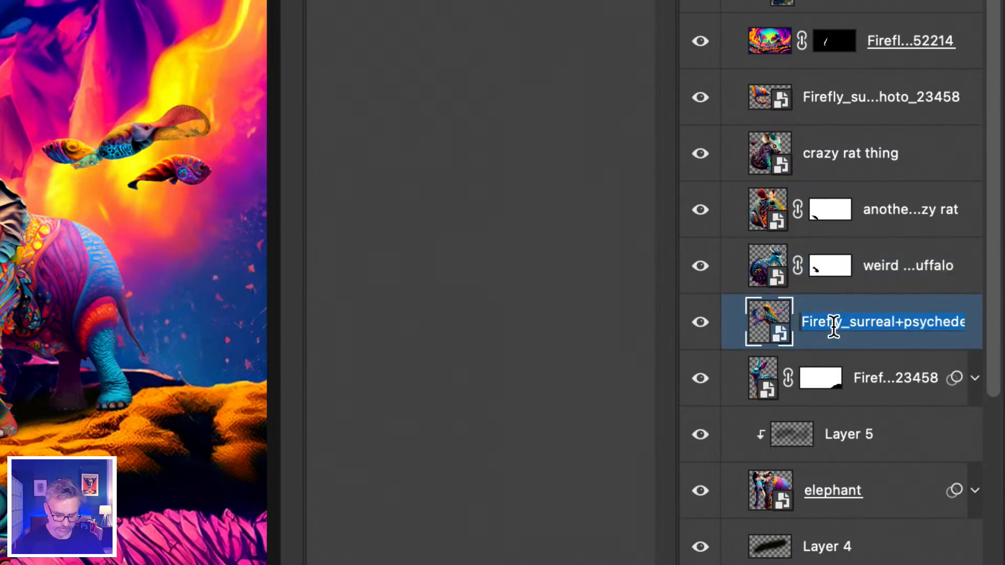
pyautogui.write('bird')
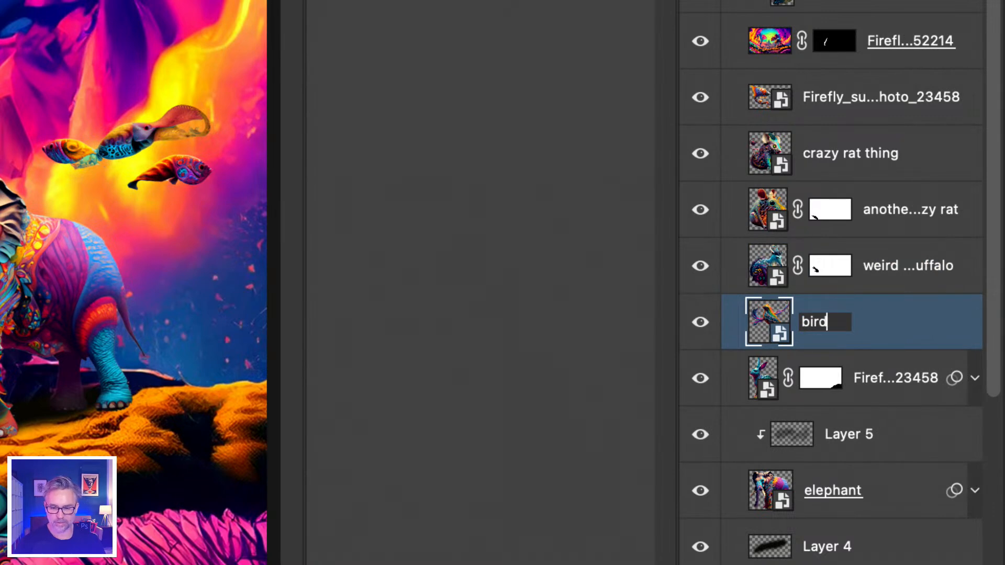
pyautogui.press('Return')
# Rename the masked rabbit layer directly below "bird" to "strange bunny"
pyautogui.doubleClick(870, 378)
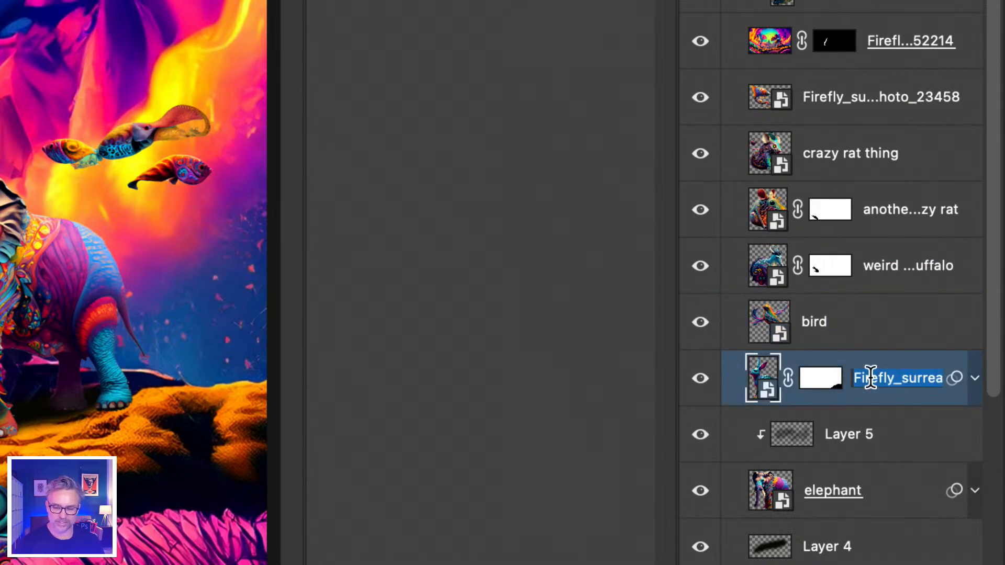
pyautogui.write('strange bu')
pyautogui.write('nny')
pyautogui.press('Return')
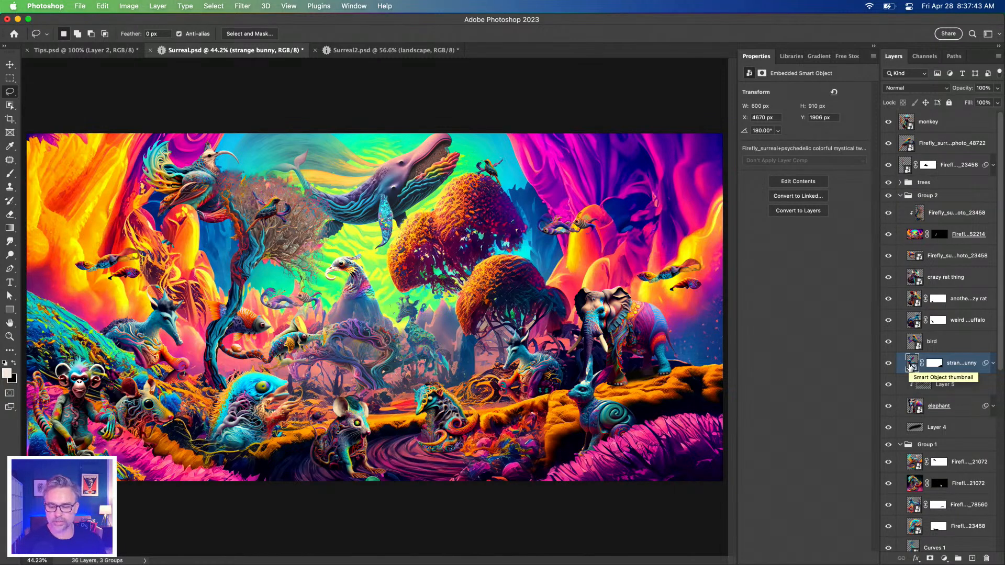
# Zoom in on the strange bunny layer's content, isolate that layer, and show all the other layers again
pyautogui.keyDown('alt'); pyautogui.click(911, 366); pyautogui.keyUp('alt')
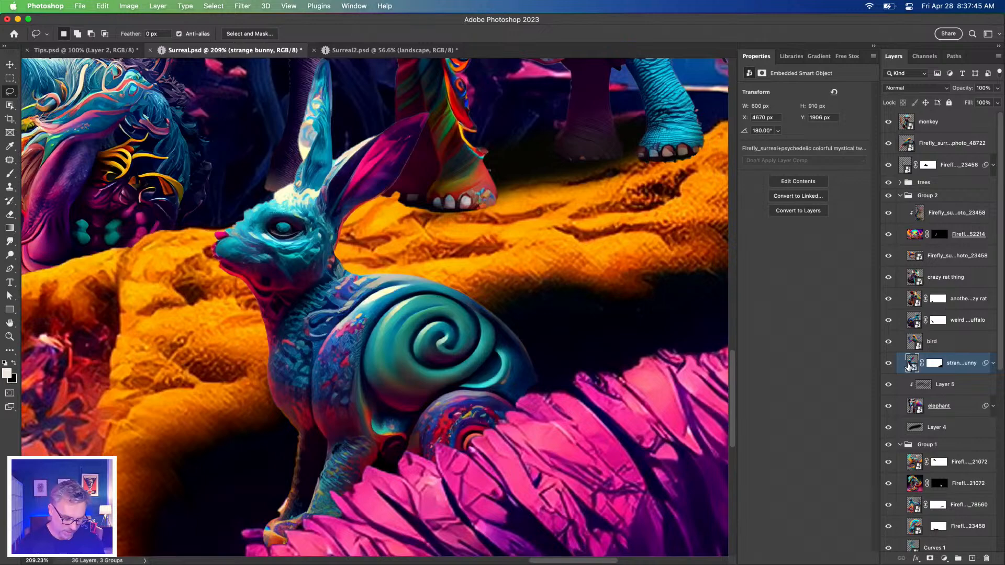
pyautogui.keyDown('alt'); pyautogui.click(888, 364); pyautogui.keyUp('alt')
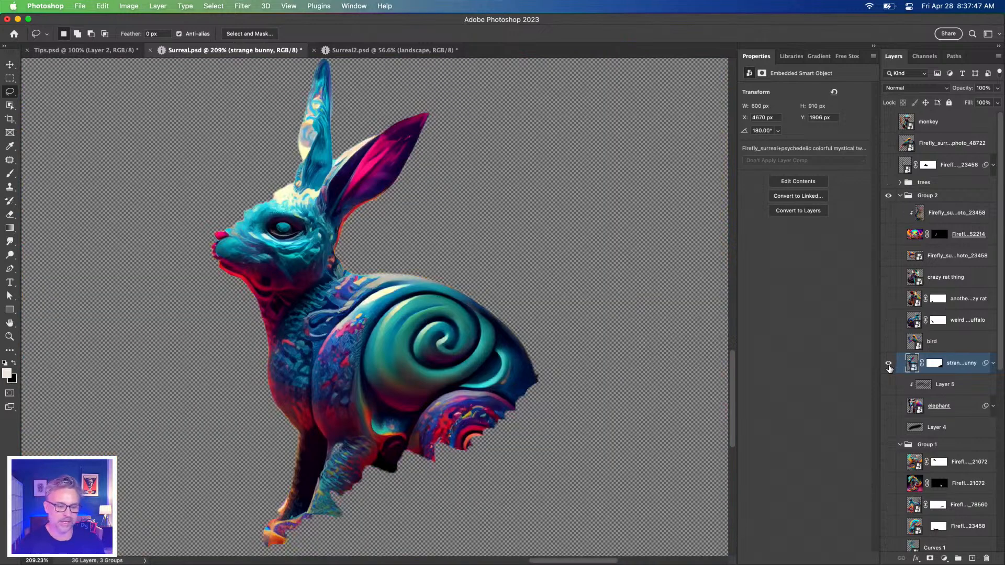
pyautogui.keyDown('alt'); pyautogui.click(888, 365); pyautogui.keyUp('alt')
# Load the strange bunny layer's outline as a selection, toggle the layer's visibility off and on, and deselect
pyautogui.keyDown('super'); pyautogui.click(912, 364); pyautogui.keyUp('super')
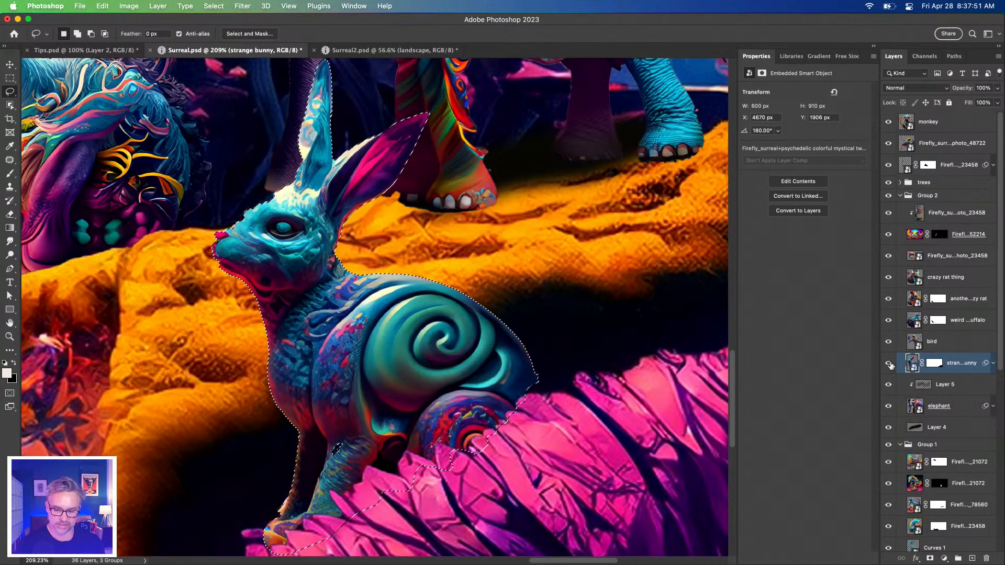
pyautogui.keyDown('alt'); pyautogui.click(889, 363); pyautogui.keyUp('alt')
pyautogui.keyDown('alt'); pyautogui.click(888, 363); pyautogui.keyUp('alt')
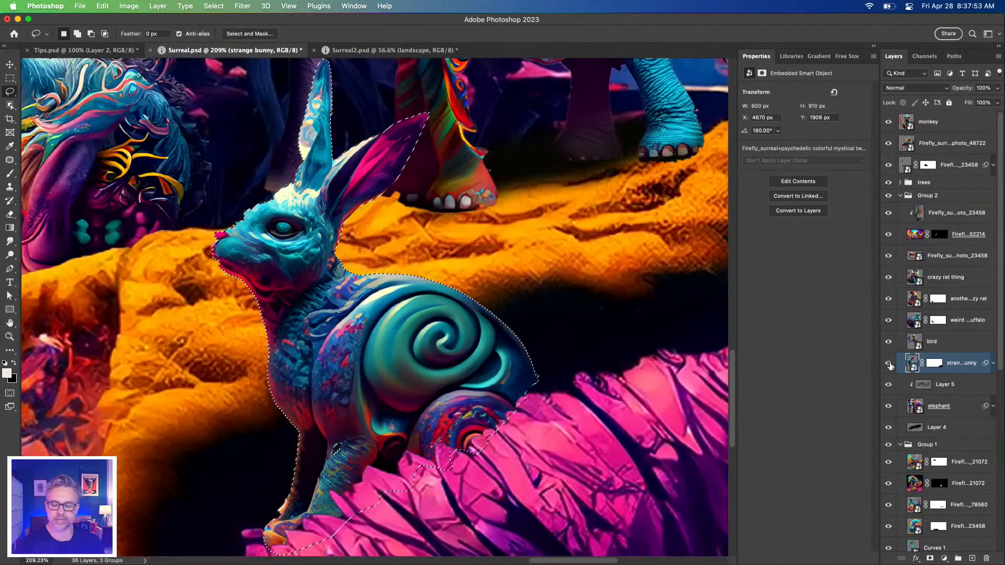
pyautogui.press('super+d')
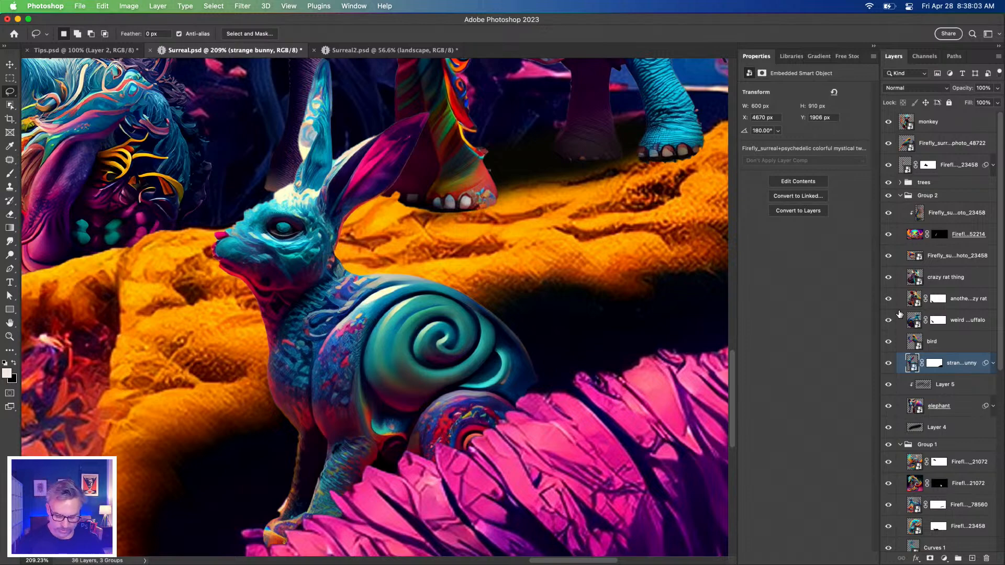
# Select the bird layer and move it repeatedly down and up the layer stack, one position at a time
pyautogui.click(959, 342)
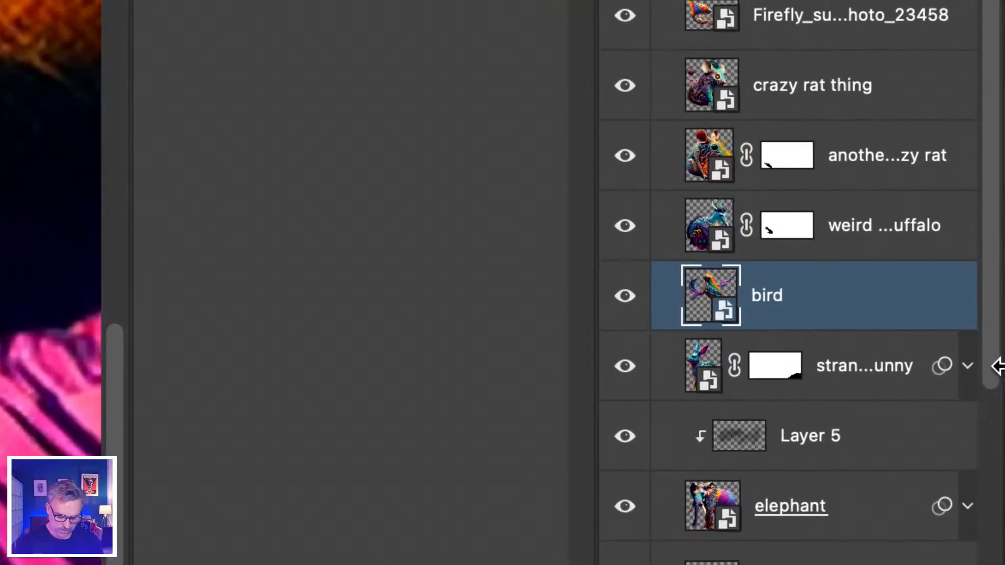
pyautogui.press('super+bracketleft')
pyautogui.press('super+bracketright')
pyautogui.press('super+bracketleft')
pyautogui.press('super+bracketright')
pyautogui.press('super+bracketright')
pyautogui.press('super+bracketleft')
pyautogui.press('super+bracketleft')
pyautogui.press('super+bracketright')
pyautogui.press('super+bracketright')
pyautogui.press('super+bracketleft')
# Move the bird layer up and down several positions in the stack, ending below the Curves 1 layer in Group 1
pyautogui.press('super+bracketright')
pyautogui.press('super+bracketleft')
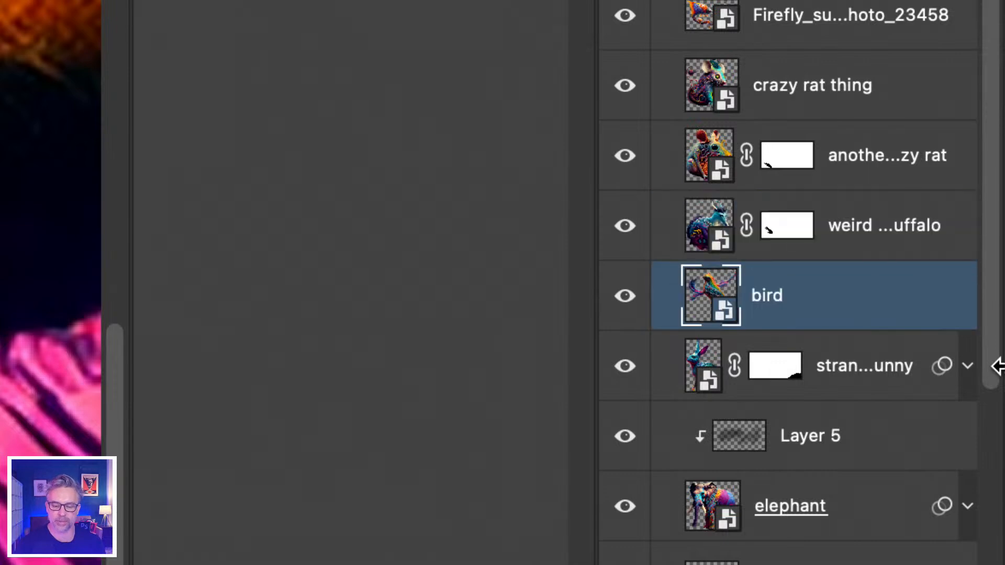
pyautogui.press('super+bracketleft')
pyautogui.press('super+bracketright')
pyautogui.press('super+bracketright')
pyautogui.press('super+bracketright')
pyautogui.press('super+bracketright')
pyautogui.press('super+bracketleft')
pyautogui.press('super+bracketleft')
pyautogui.press('super+bracketleft')
pyautogui.press('super+bracketleft')
pyautogui.press('super+bracketleft')
pyautogui.press('super+bracketleft')
pyautogui.press('super+bracketleft')
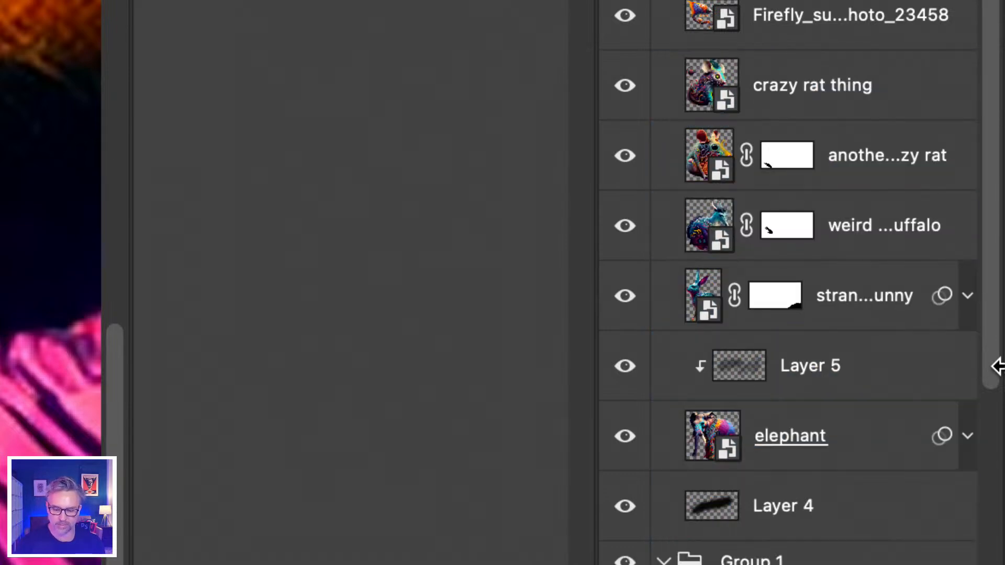
pyautogui.press('super+bracketleft')
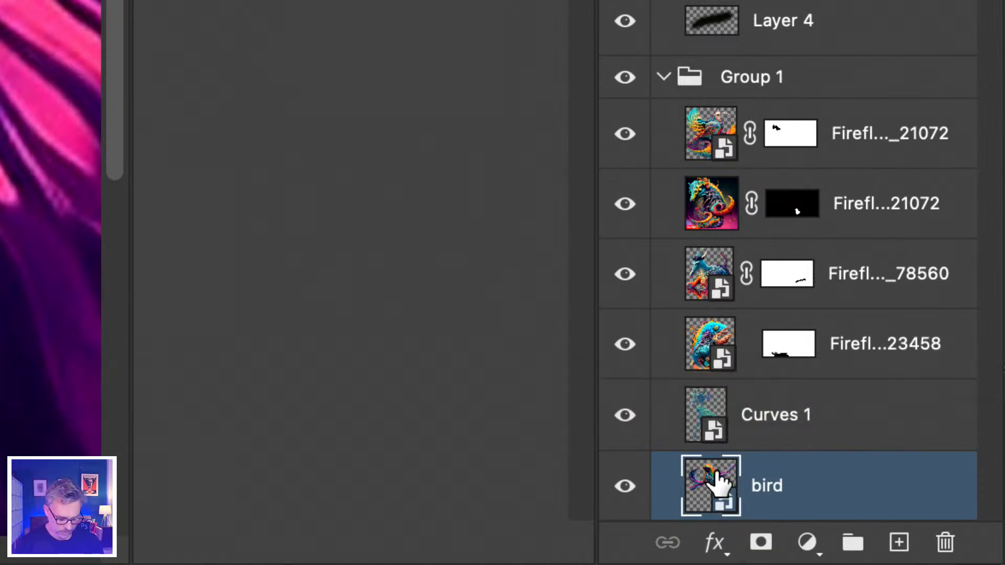
# Send the bird layer to the top and bottom of Group 1, and out to the very bottom of the layer stack
pyautogui.press('super+shift+bracketright')
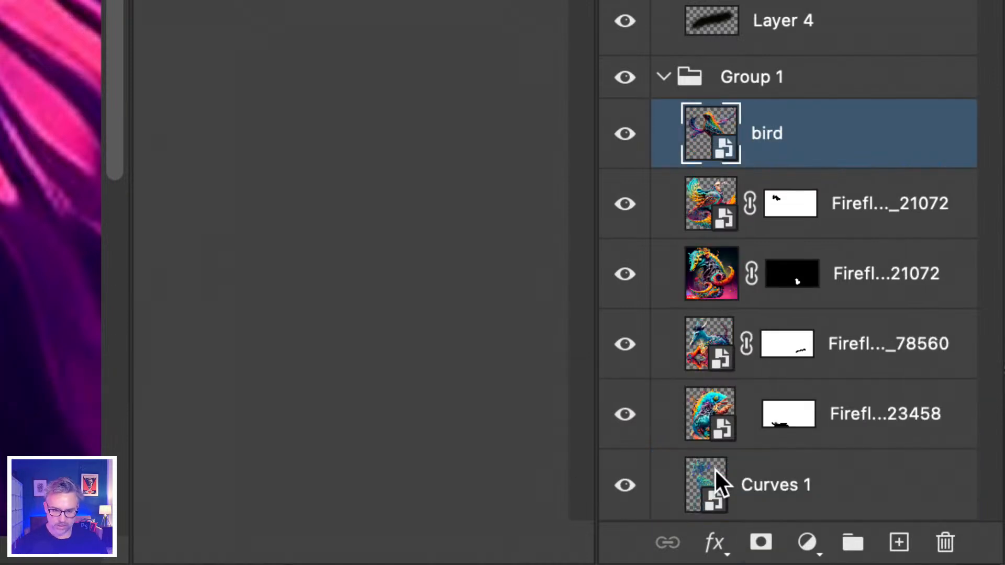
pyautogui.moveTo(718, 483); pyautogui.dragTo(716, 472)
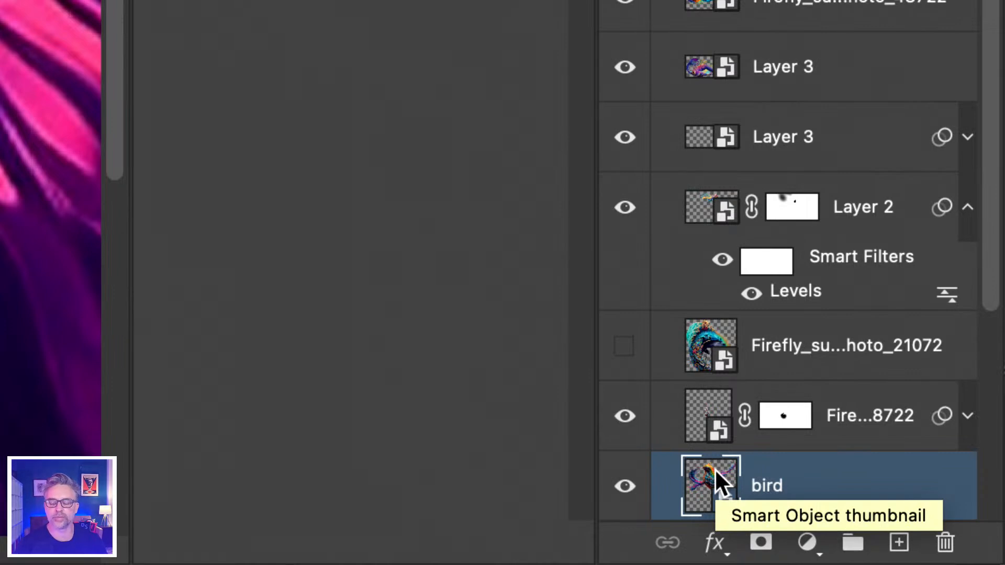
pyautogui.scroll(1, 714, 469)
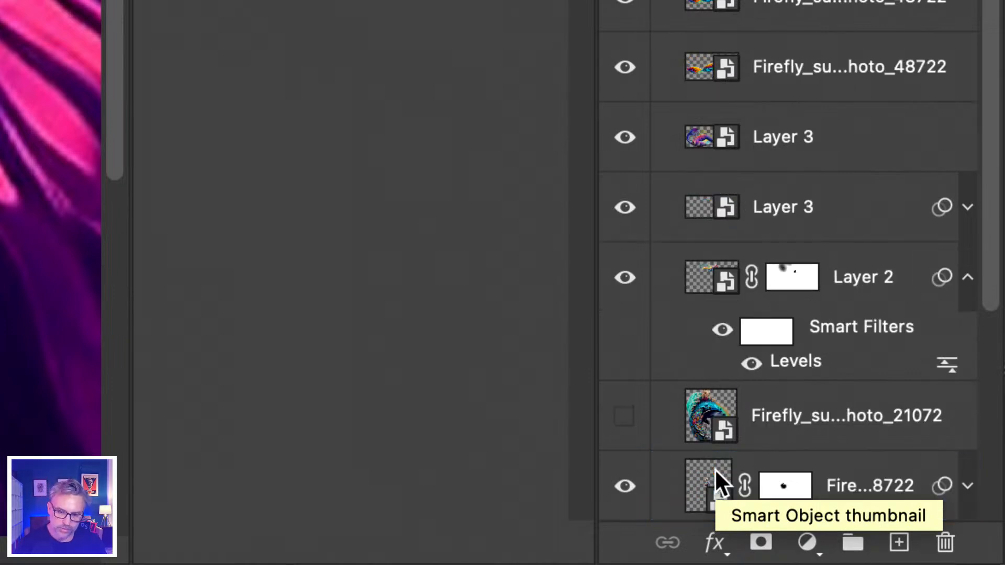
pyautogui.scroll(5, 714, 469)
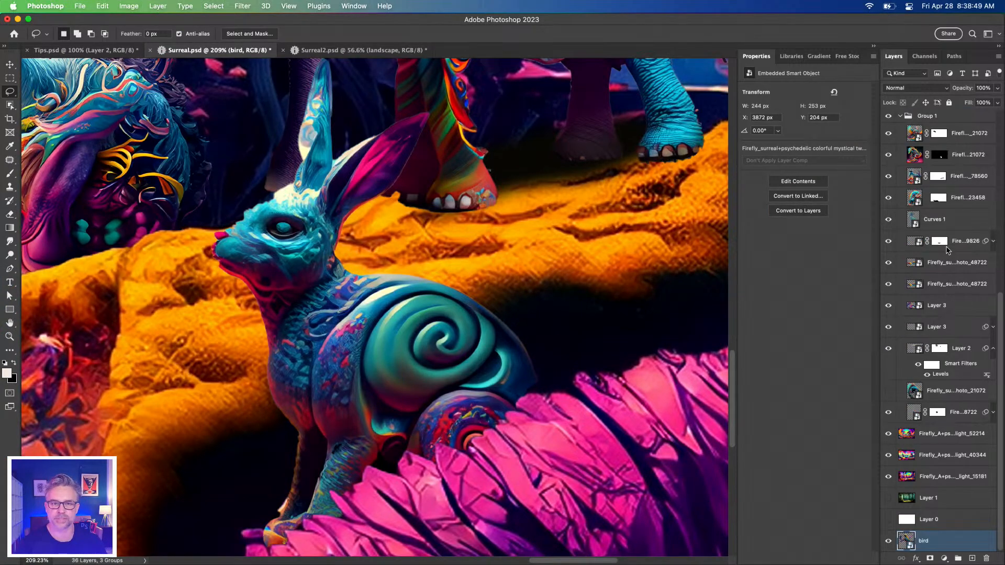
# Bring the bird layer to the very top of the layer stack, trying the bottom position once in between
pyautogui.press('super+shift+bracketright')
pyautogui.press('super+shift+bracketleft')
pyautogui.press('super+shift+bracketright')
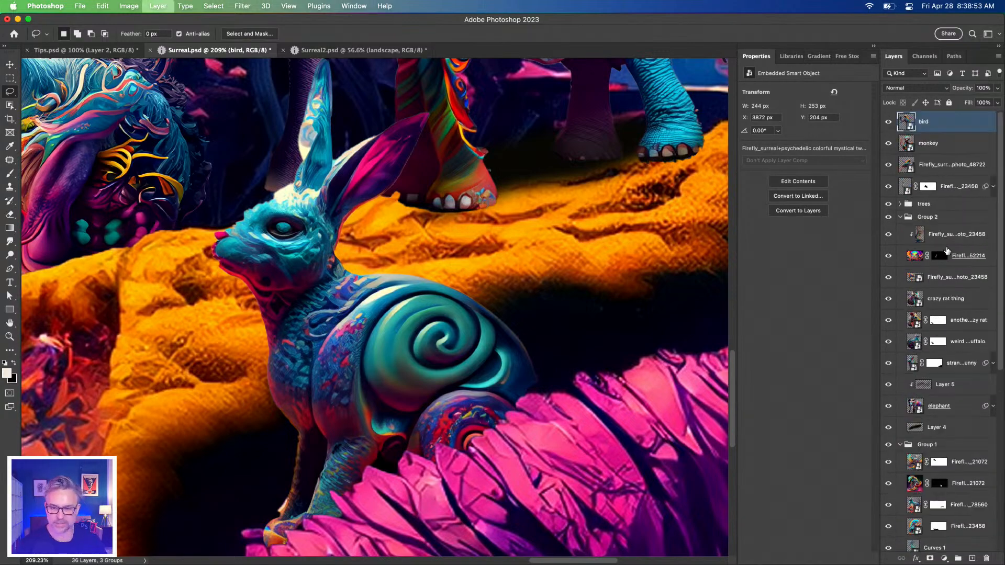
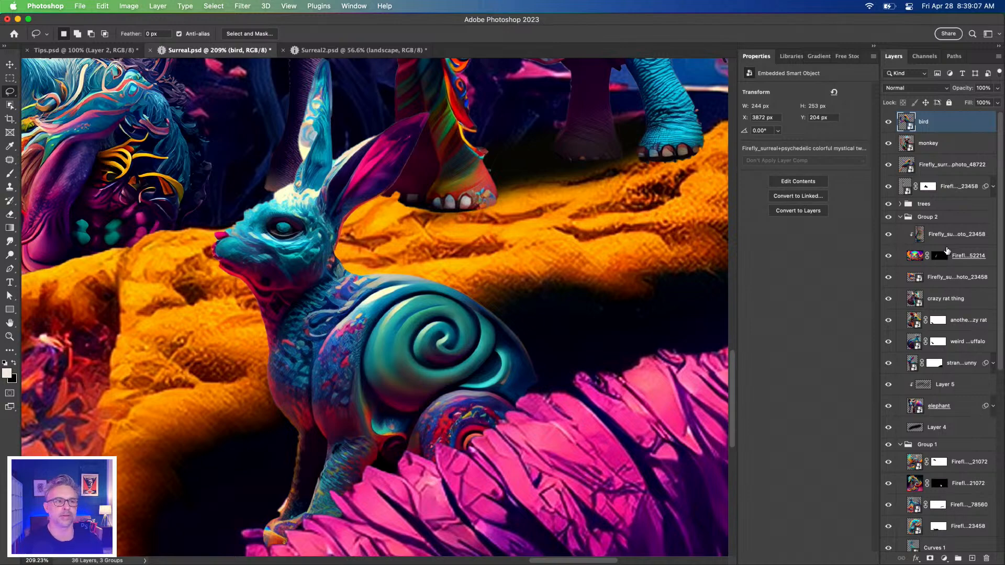
# Fit the whole composite in view and widen the Layers panel so the layer names have more room
pyautogui.press('super+0')
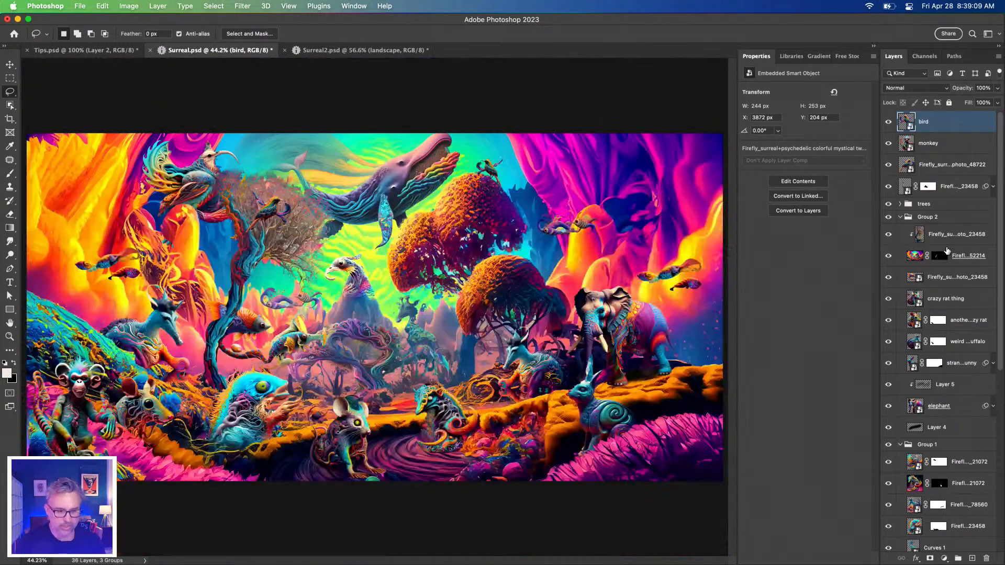
pyautogui.click(9, 80)
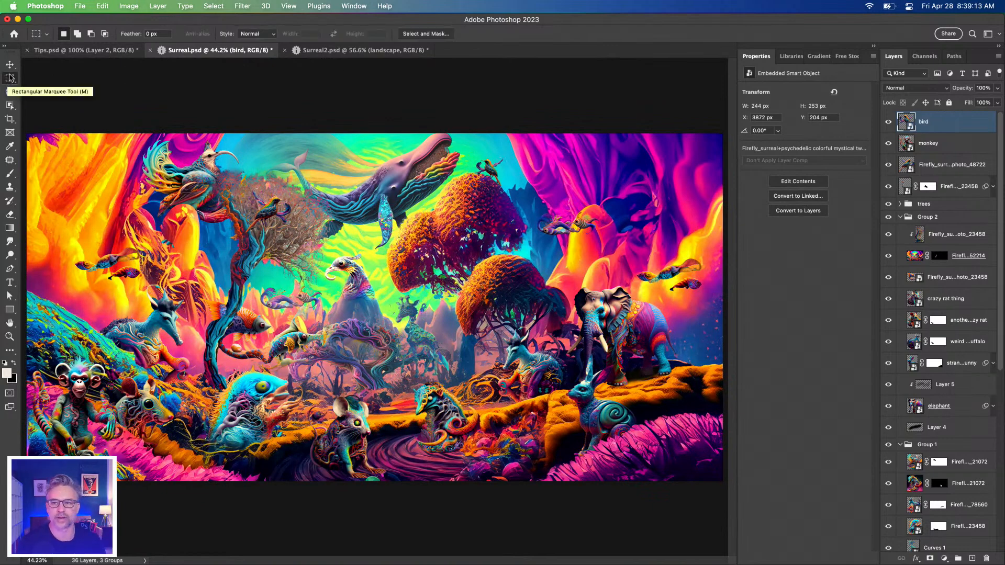
pyautogui.moveTo(880, 240); pyautogui.dragTo(847, 240)
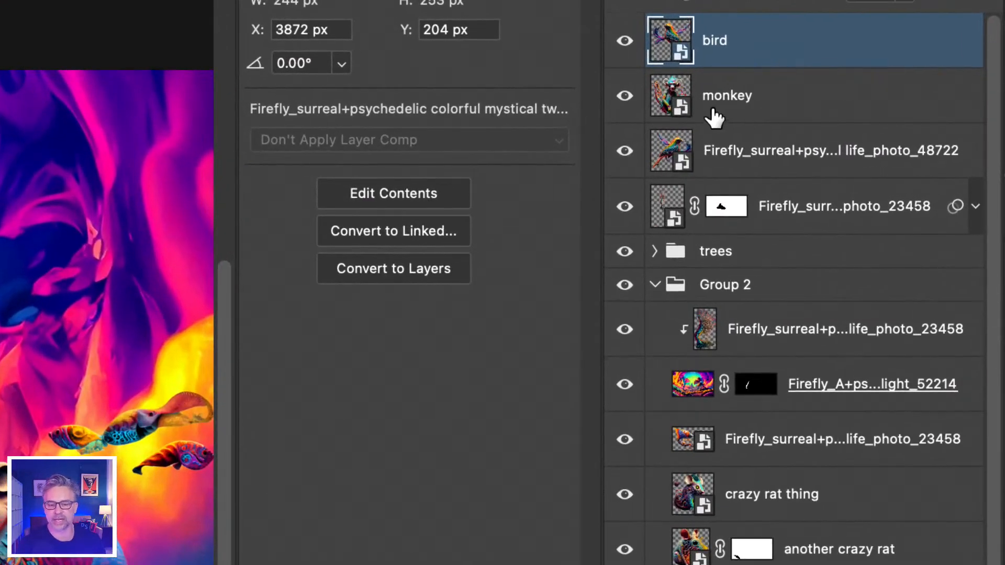
# Collapse Group 2 and Group 1 in the layer stack and select the trees group
pyautogui.click(712, 256)
pyautogui.click(654, 284)
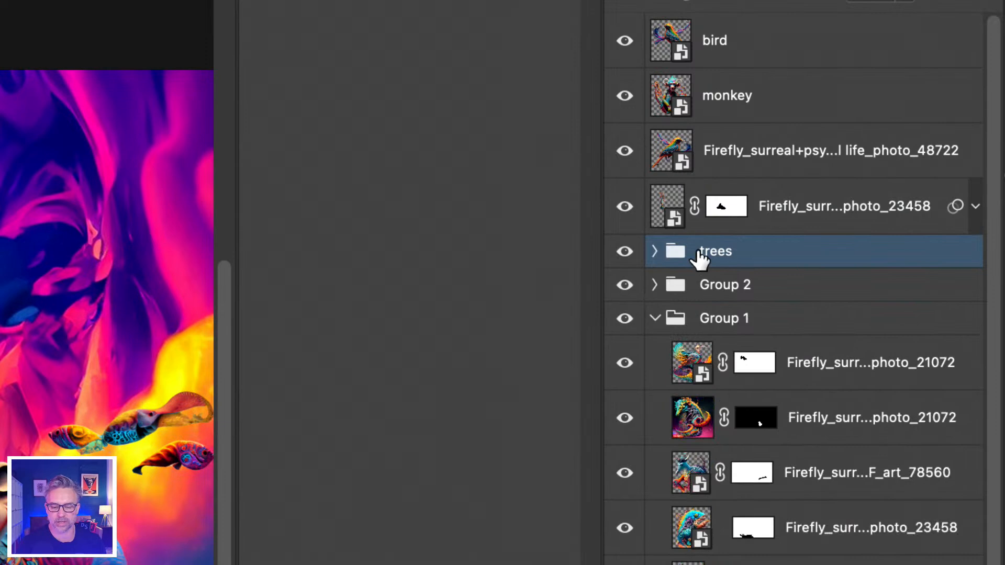
pyautogui.click(654, 318)
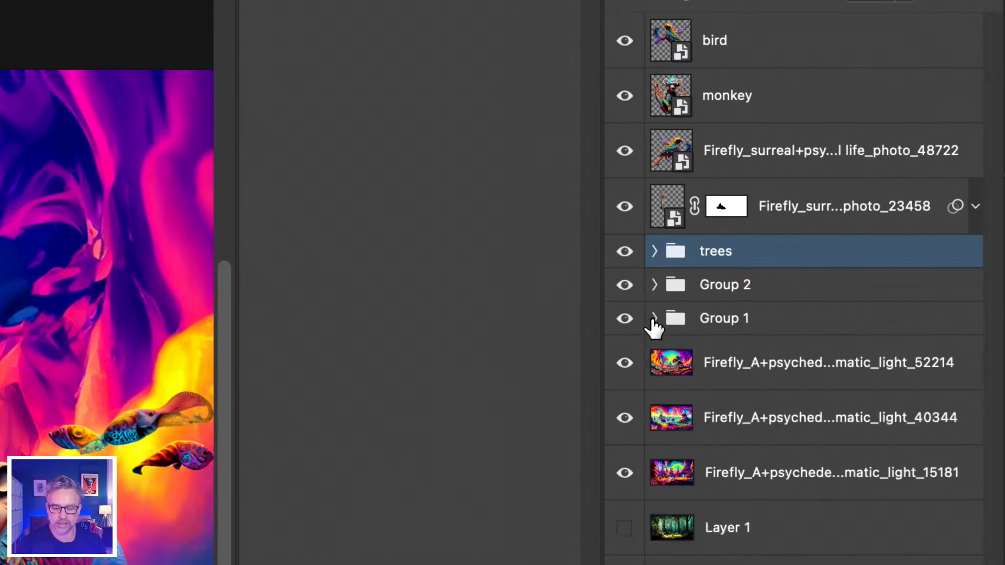
pyautogui.click(726, 319)
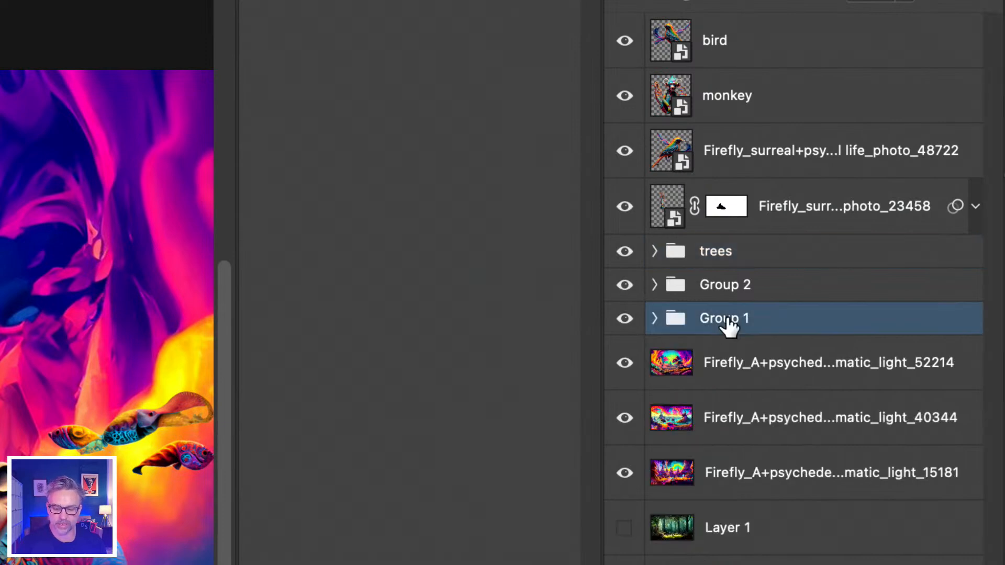
pyautogui.click(717, 250)
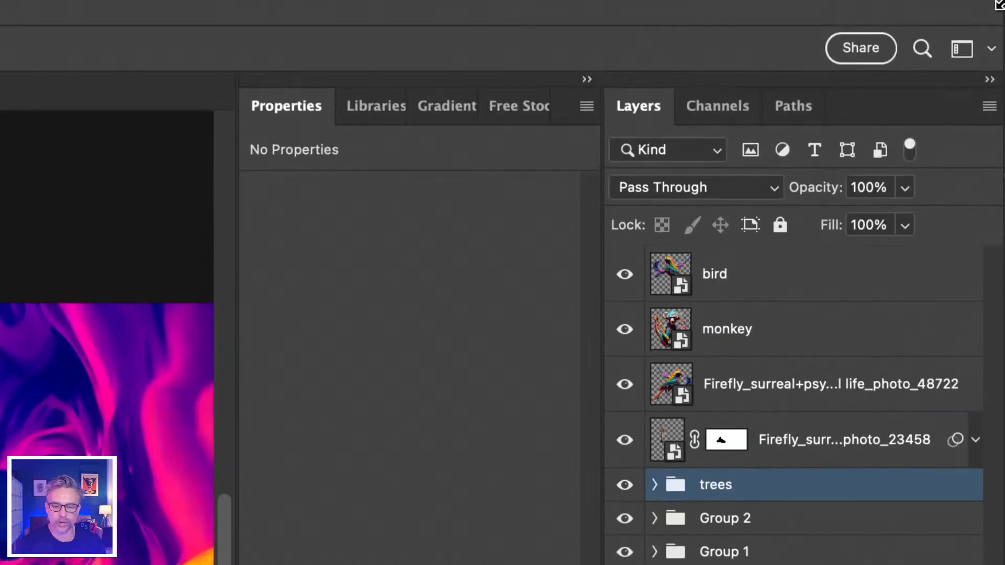
# Rename the Firefly layer directly below the monkey layer as "bird"
pyautogui.click(745, 333)
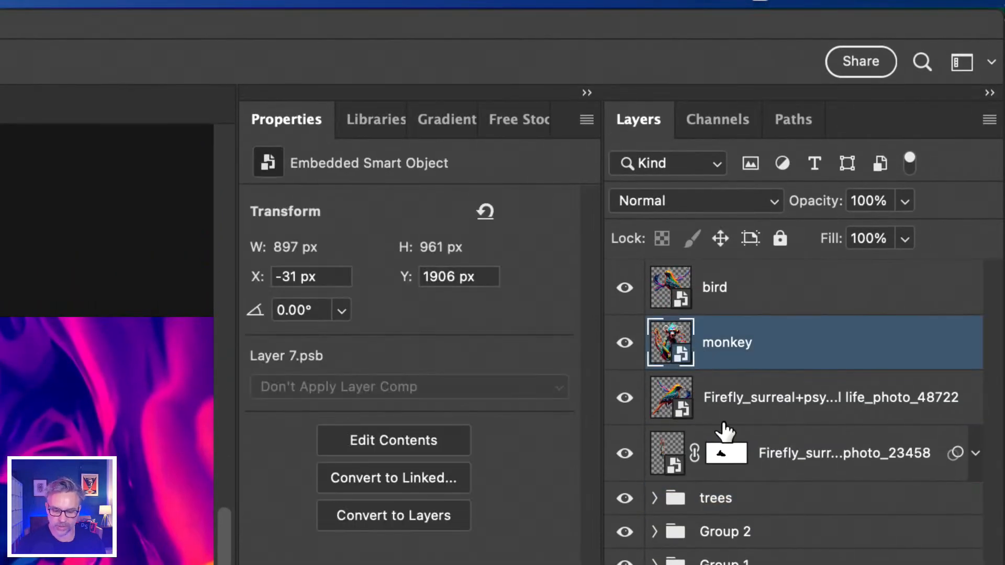
pyautogui.doubleClick(732, 398)
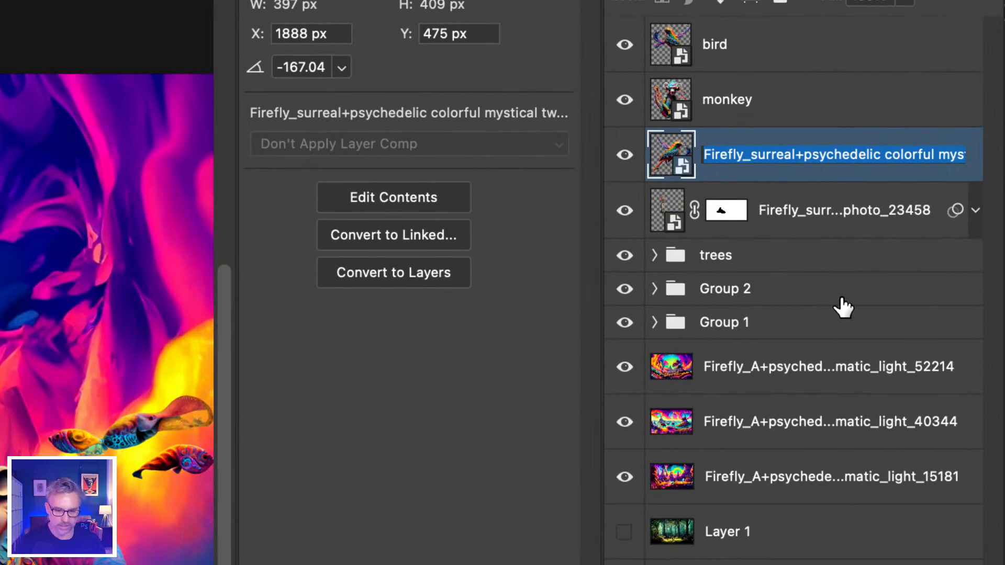
pyautogui.write('bird')
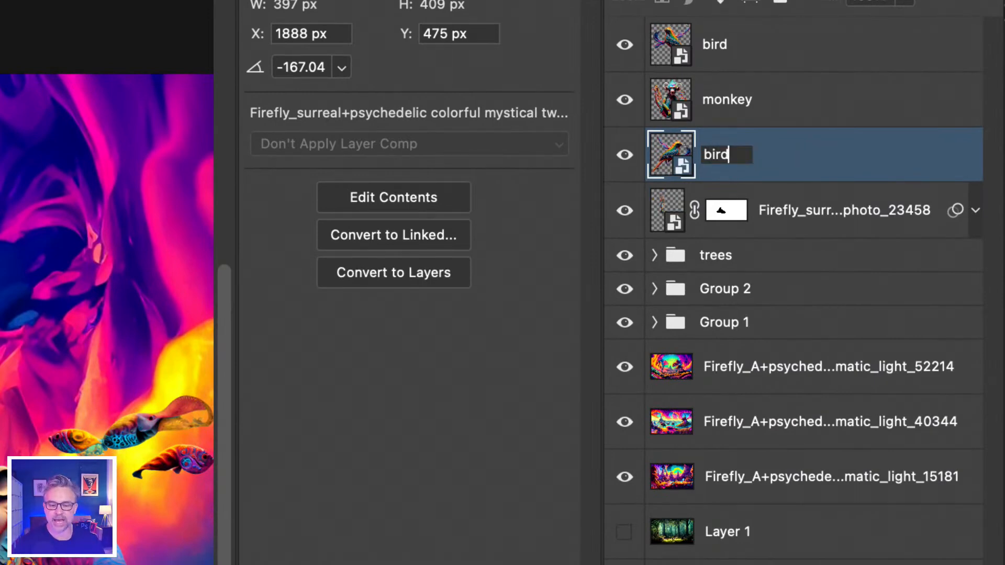
pyautogui.press('Tab')
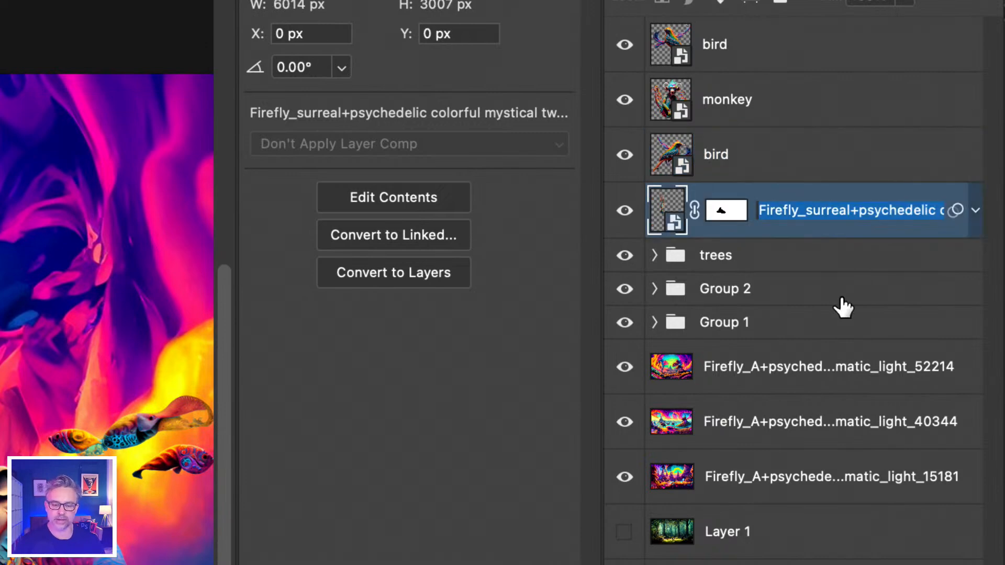
# Rename the masked Firefly layer directly above the trees group as "tree swirl"
pyautogui.write('sw')
pyautogui.press('BackSpace')
pyautogui.press('BackSpace')
pyautogui.write('tre')
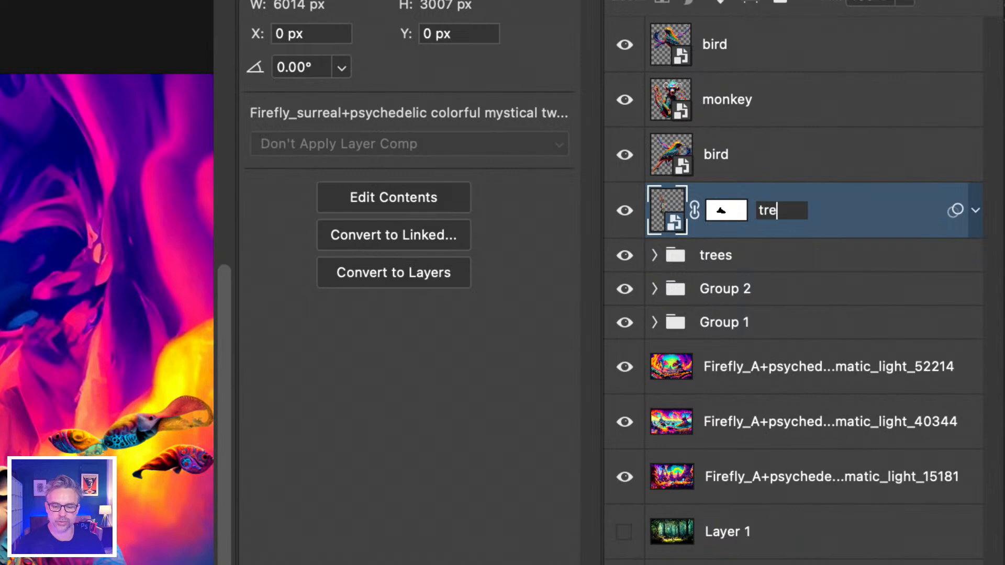
pyautogui.write('e swirl')
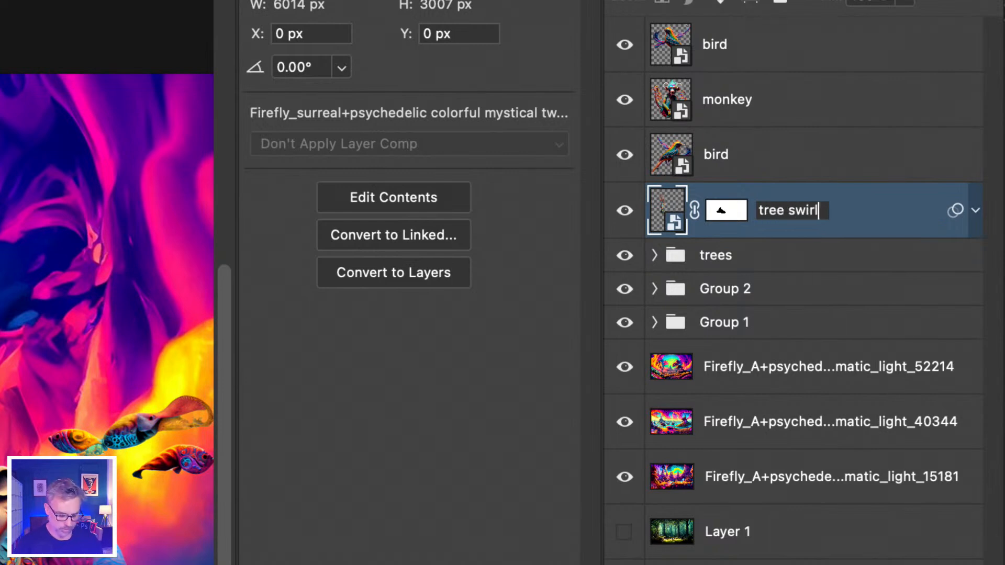
pyautogui.press('Tab')
pyautogui.press('Tab')
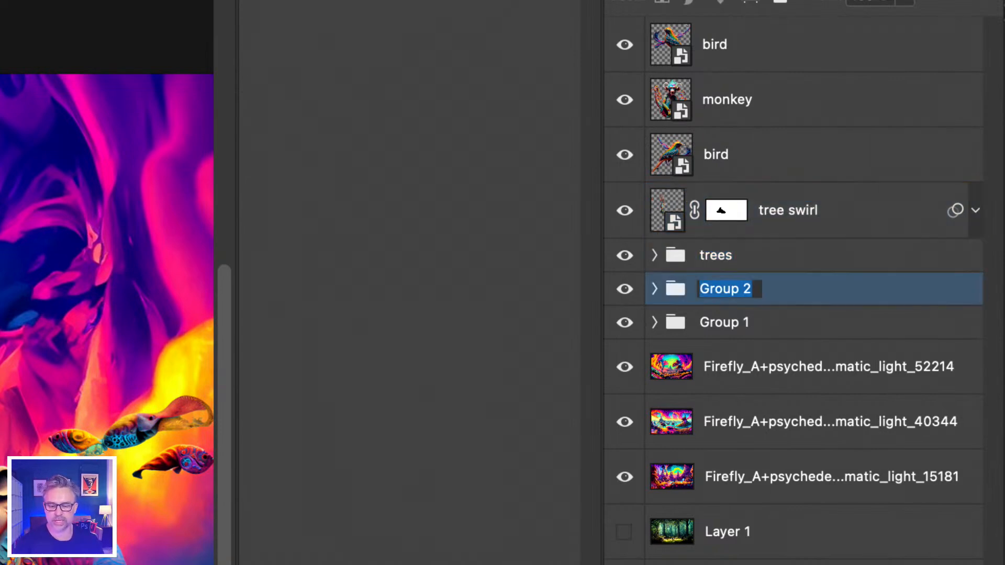
# Keep the trees group name, and rename Group 2 as "animals" and Group 1 as "background animals"
pyautogui.write('animals')
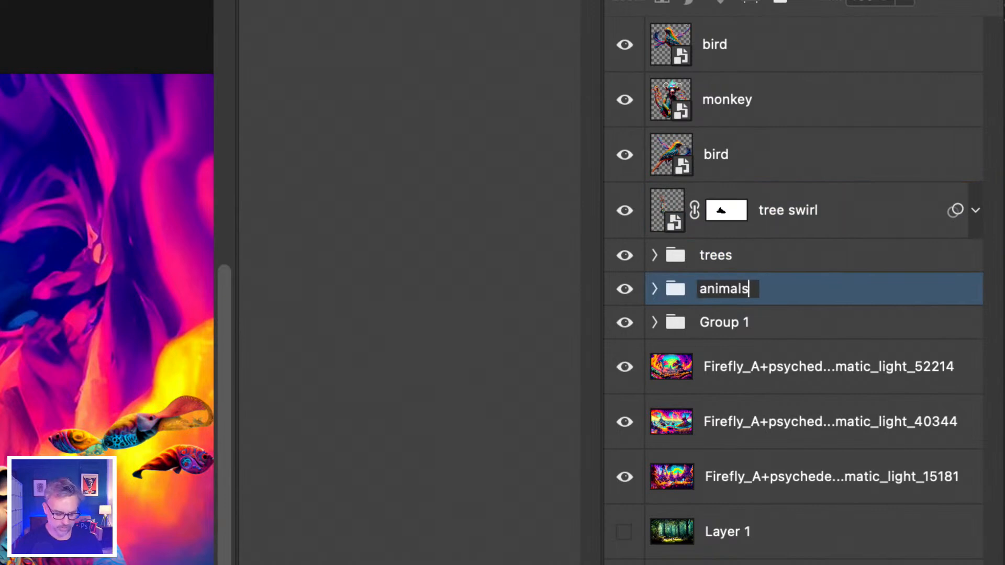
pyautogui.press('Tab')
pyautogui.write('backgro')
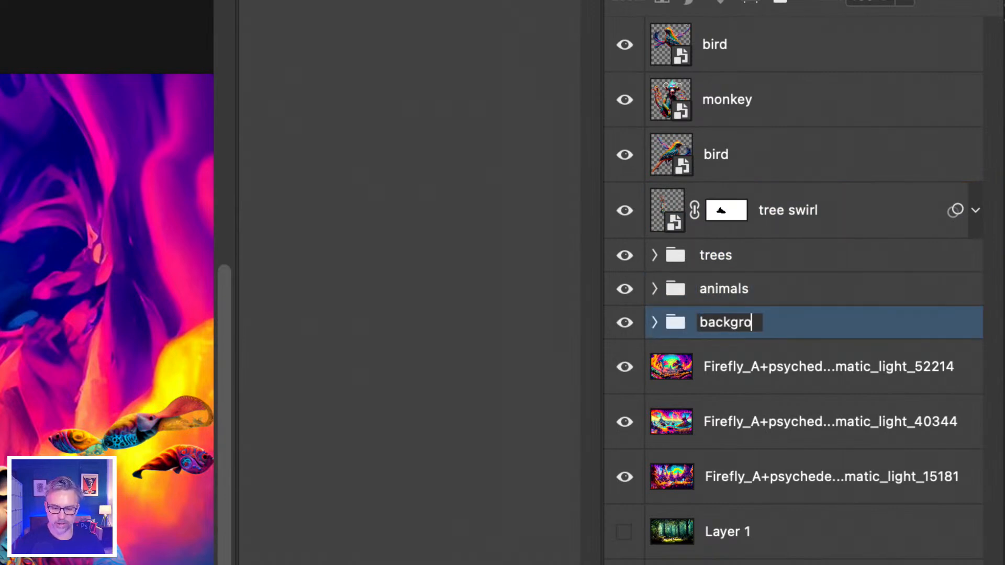
pyautogui.write('und animals')
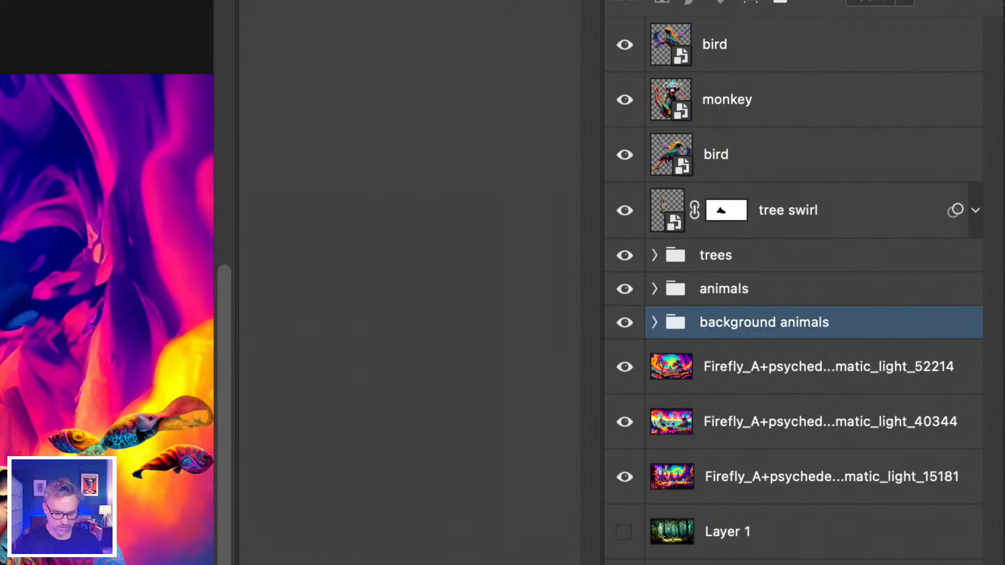
# Rename the Firefly layer directly below the background animals group as "main background", leaving the following layer's name as it is
pyautogui.press('Tab')
pyautogui.write('main background')
pyautogui.press('Tab')
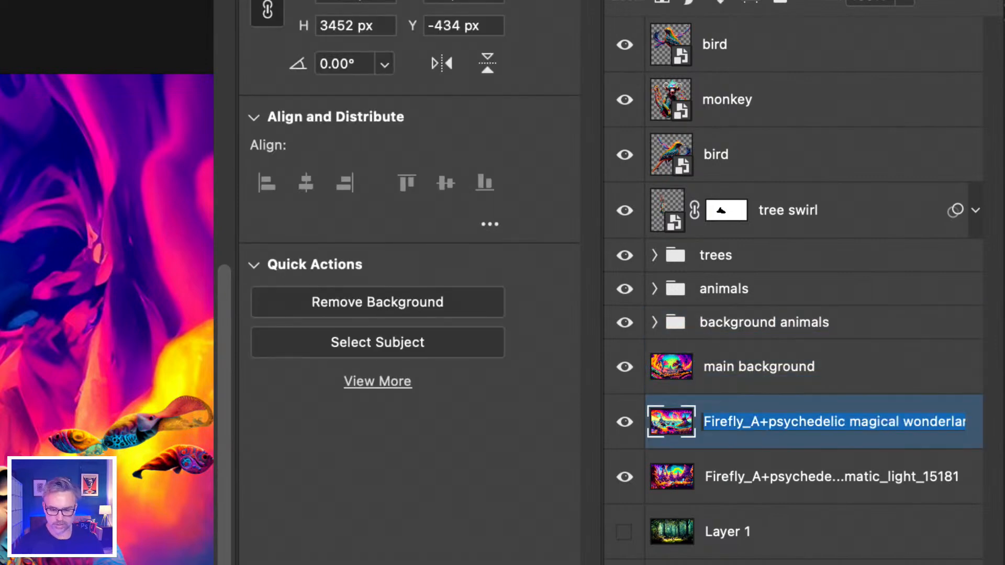
pyautogui.press('Return')
# Select the main background layer and collapse the Properties panel to give the composite more room
pyautogui.click(739, 372)
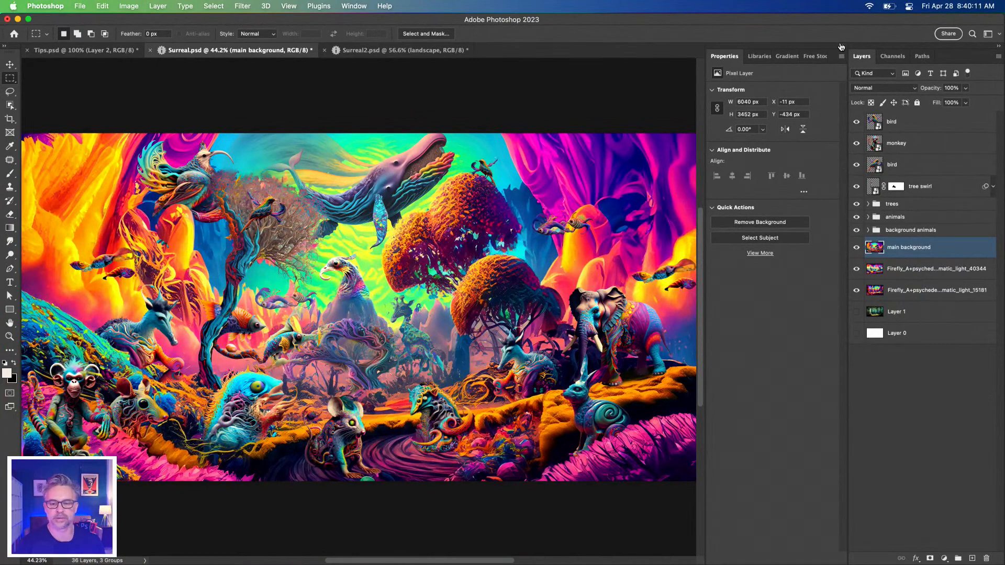
pyautogui.click(843, 47)
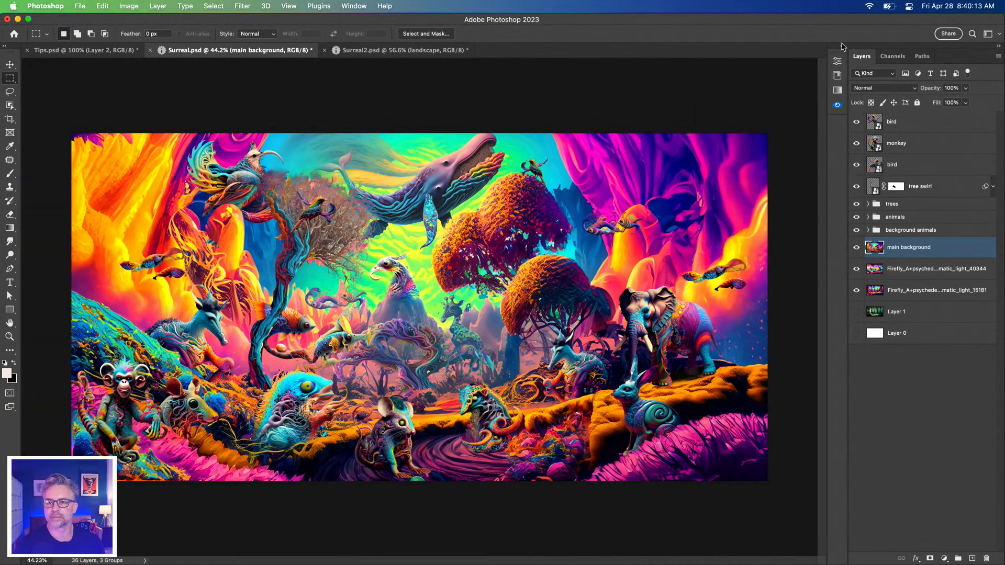
pyautogui.press('super+equal')
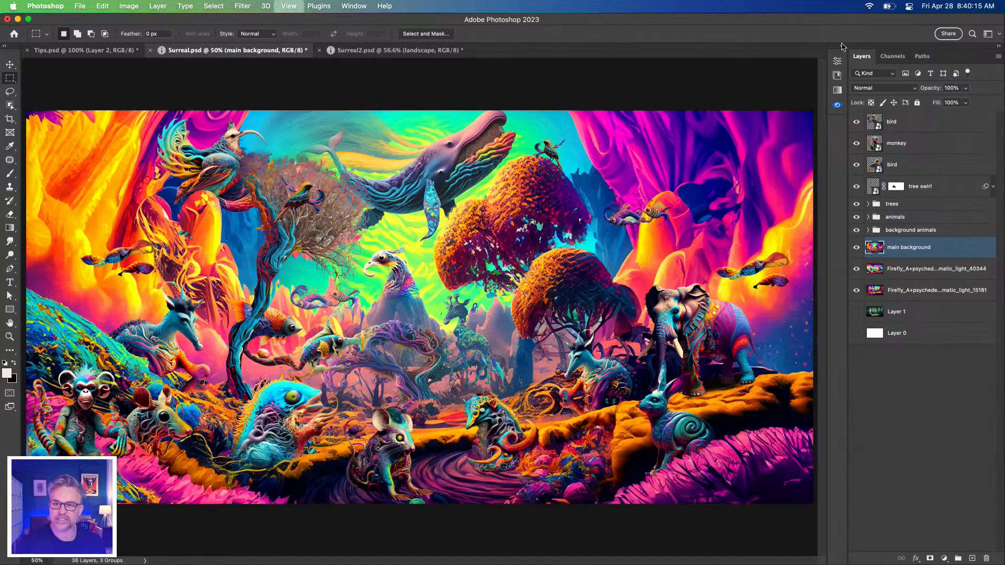
# Switch to Tips.psd and move the Top 5 Tips text closer to the canvas's left edge
pyautogui.click(107, 51)
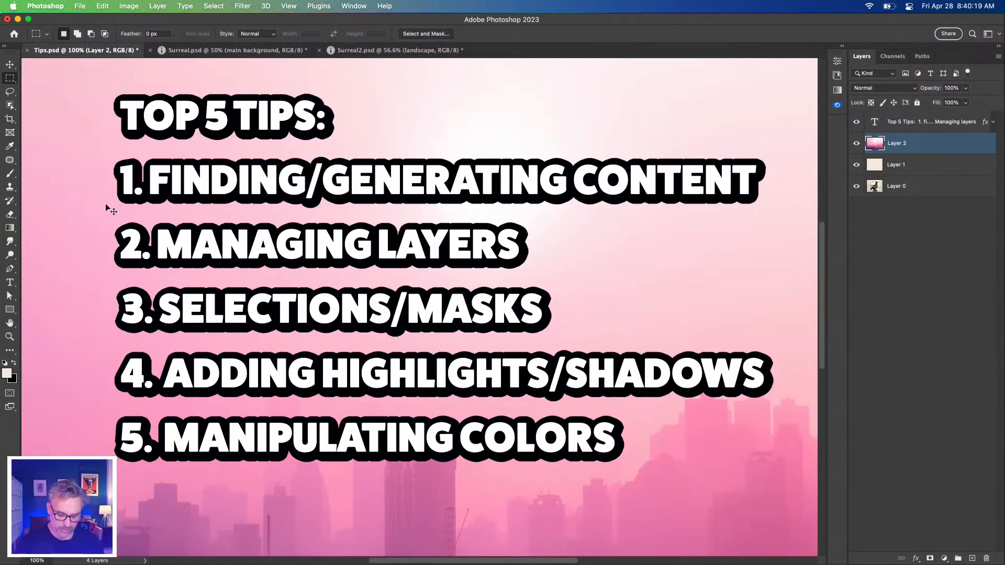
pyautogui.press('super+minus')
pyautogui.click(9, 64)
pyautogui.moveTo(339, 238); pyautogui.dragTo(264, 232)
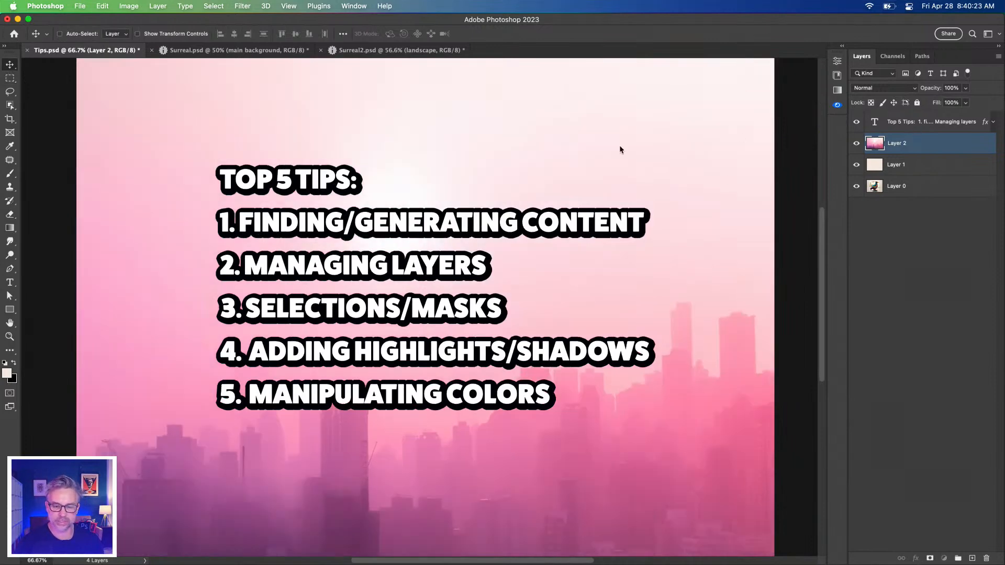
pyautogui.keyDown('super'); pyautogui.click(431, 220); pyautogui.keyUp('super')
pyautogui.moveTo(432, 220); pyautogui.dragTo(326, 219)
# Append "Firefly" to the end of tip 1 in the Top 5 Tips text
pyautogui.click(9, 282)
pyautogui.click(262, 222)
pyautogui.click(537, 218)
pyautogui.write('FIREFLY')
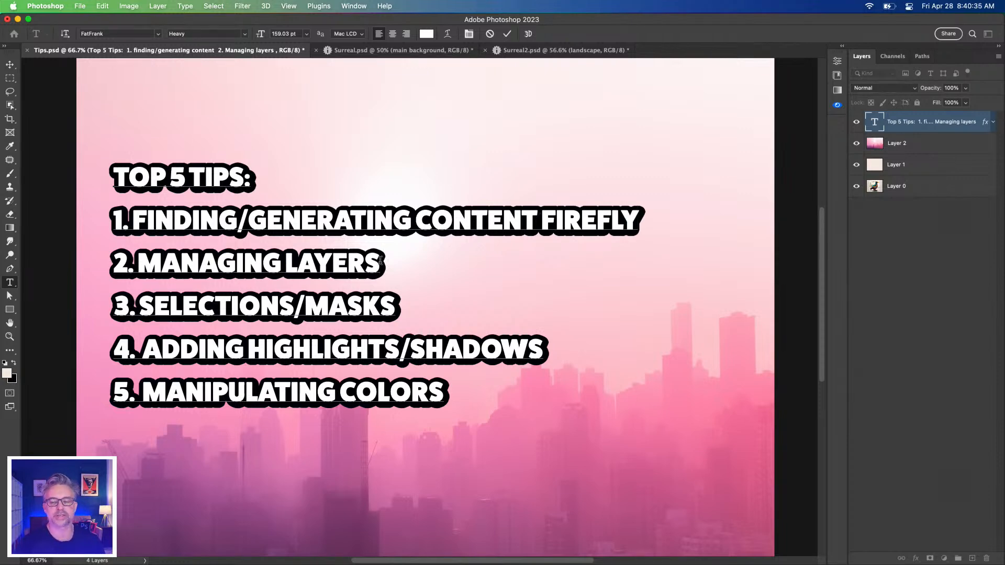
# Append "SHOW LAYER BOUNDS" to the Managing Layers tip and highlight the added words
pyautogui.write('LAYER')
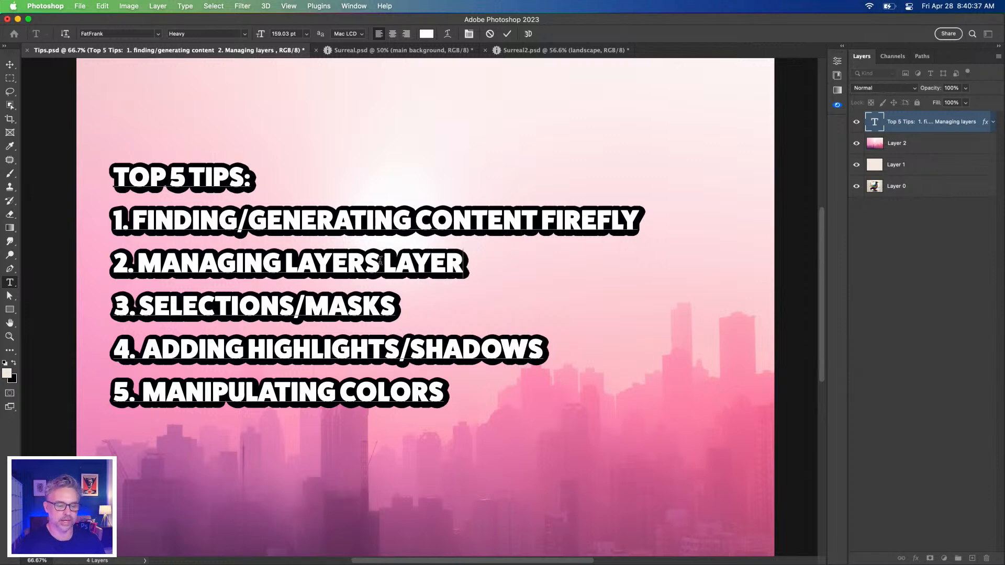
pyautogui.press('BackSpace')
pyautogui.press('BackSpace')
pyautogui.press('BackSpace')
pyautogui.press('BackSpace')
pyautogui.press('BackSpace')
pyautogui.write('S')
pyautogui.write('HO')
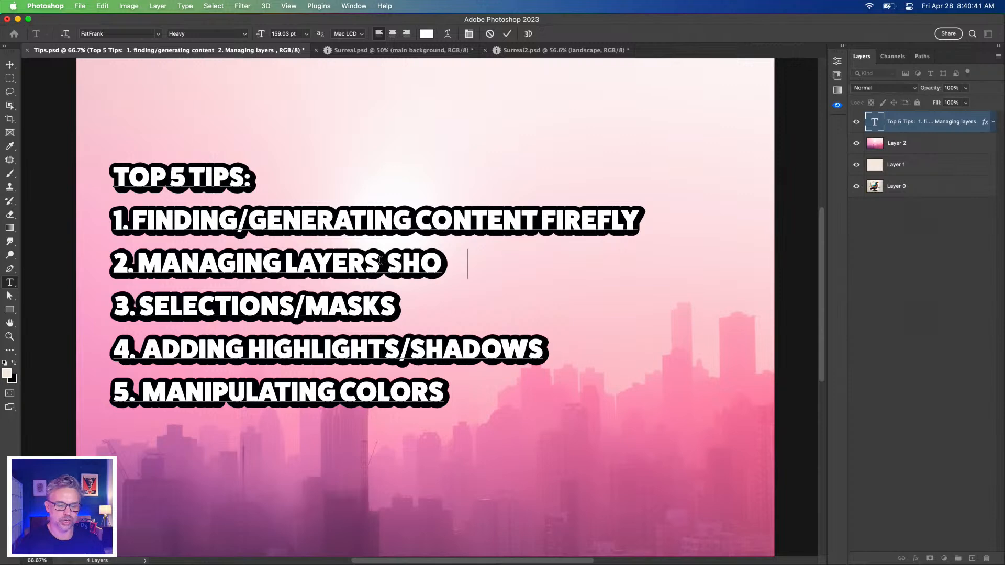
pyautogui.write('W LAYER BOUNDS')
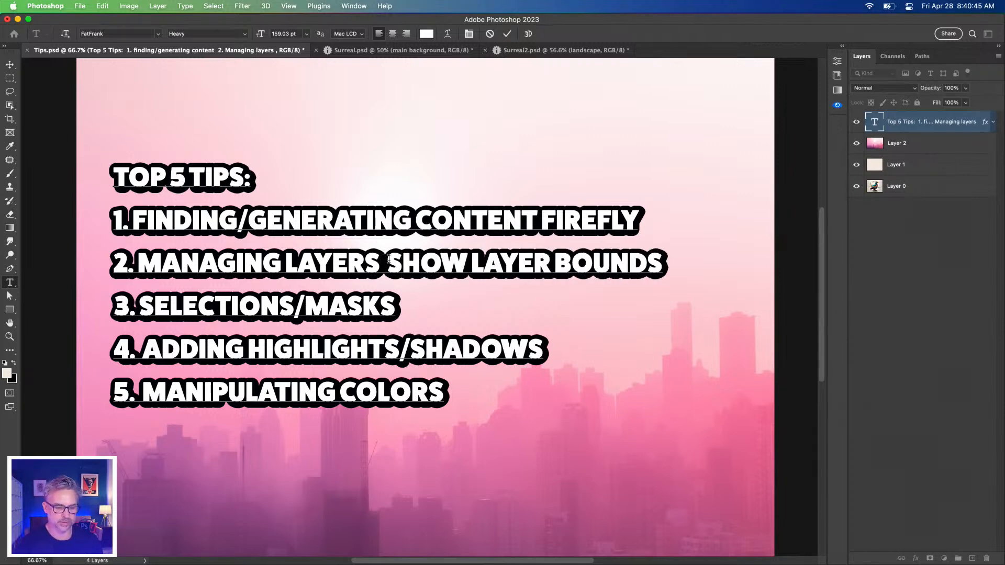
pyautogui.moveTo(388, 259); pyautogui.dragTo(831, 264)
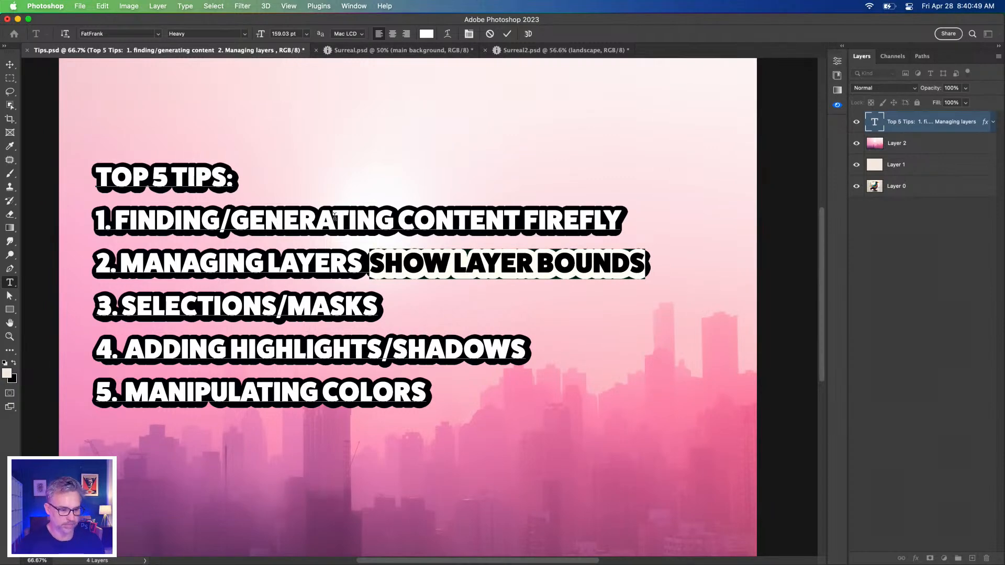
# Append "SELECT SUBJECT > CLOUD" to the Selections/Masks tip and finish editing the text
pyautogui.click(377, 305)
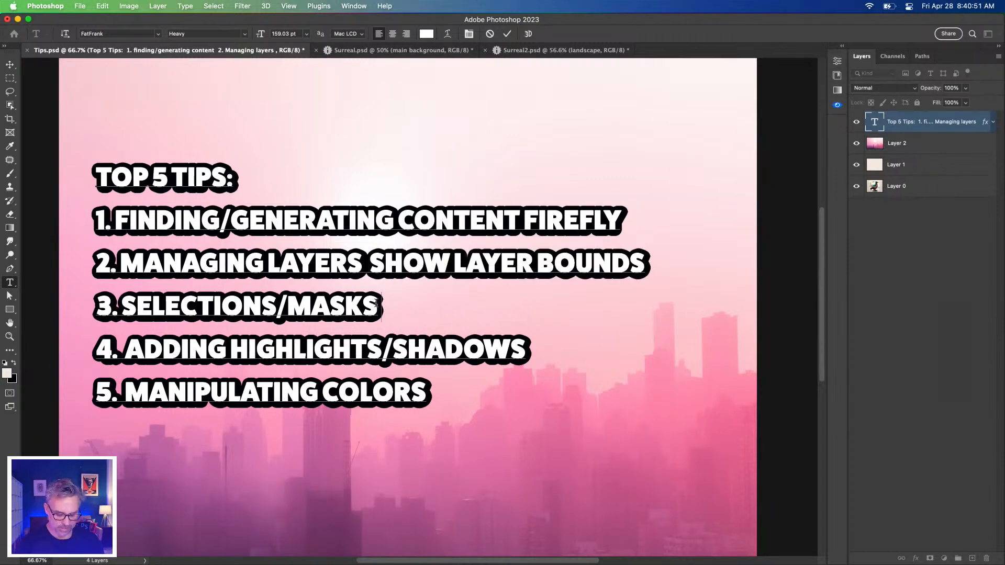
pyautogui.write('SWE')
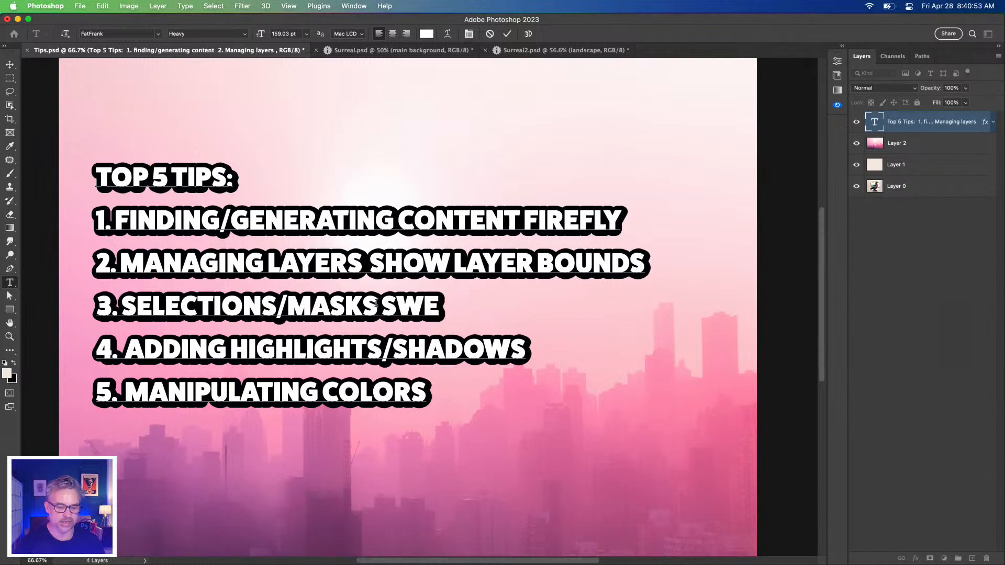
pyautogui.press('BackSpace')
pyautogui.press('BackSpace')
pyautogui.write('ELECT SUB')
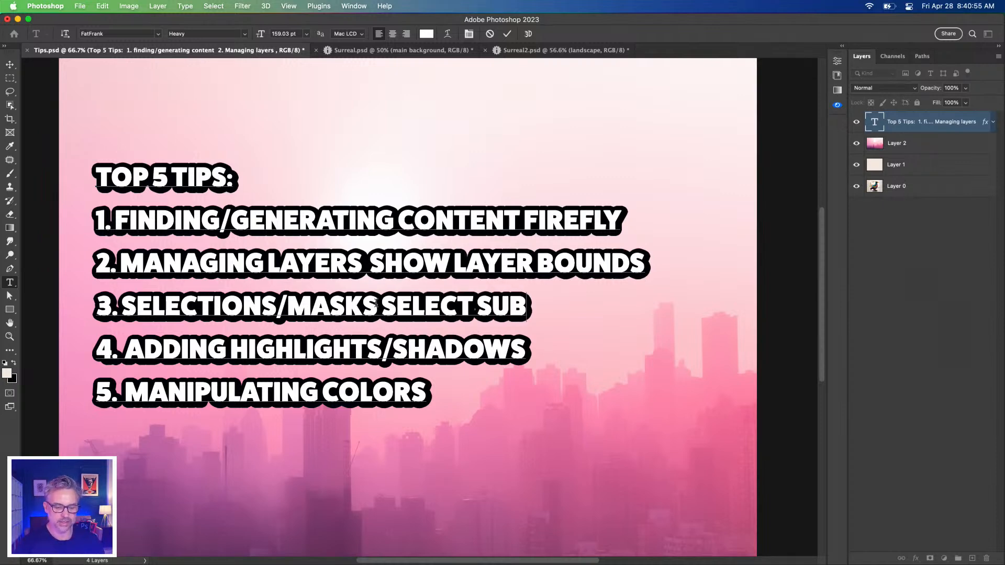
pyautogui.write('JECT > CLOUD')
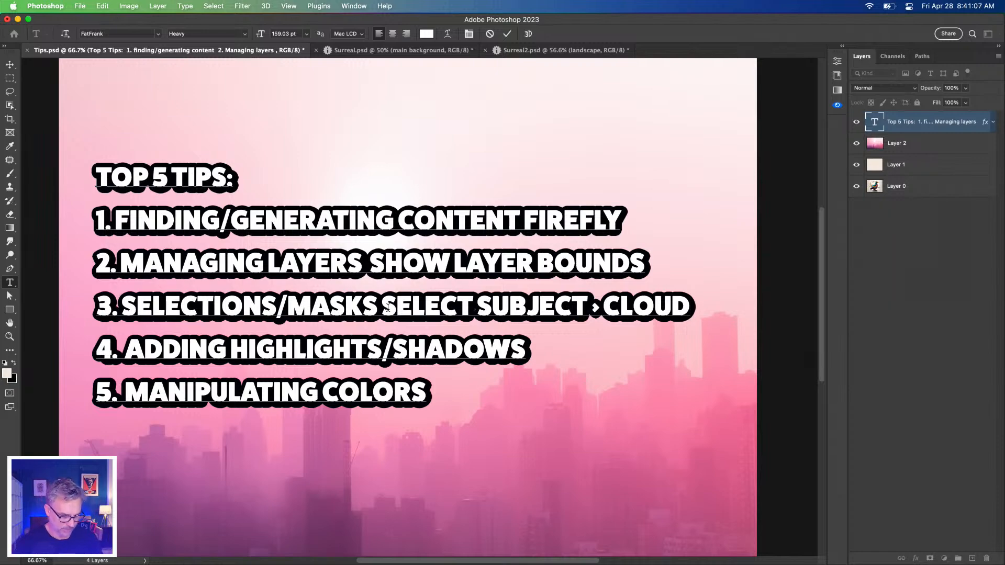
pyautogui.click(11, 62)
# Switch to Surreal2.psd and place the blowfish shark image ending in 1772.jpg from the Downloads folder onto the canvas
pyautogui.click(371, 50)
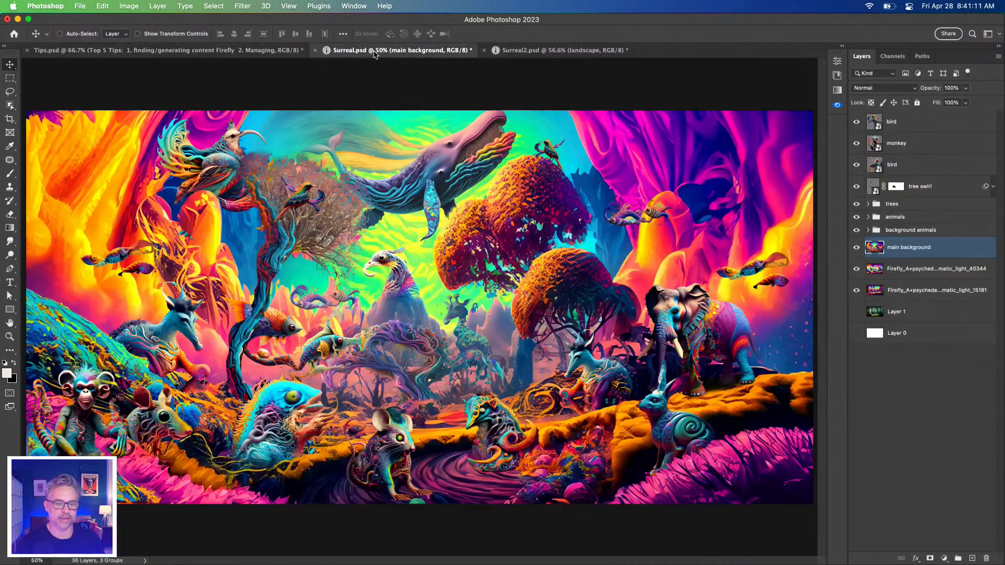
pyautogui.click(533, 52)
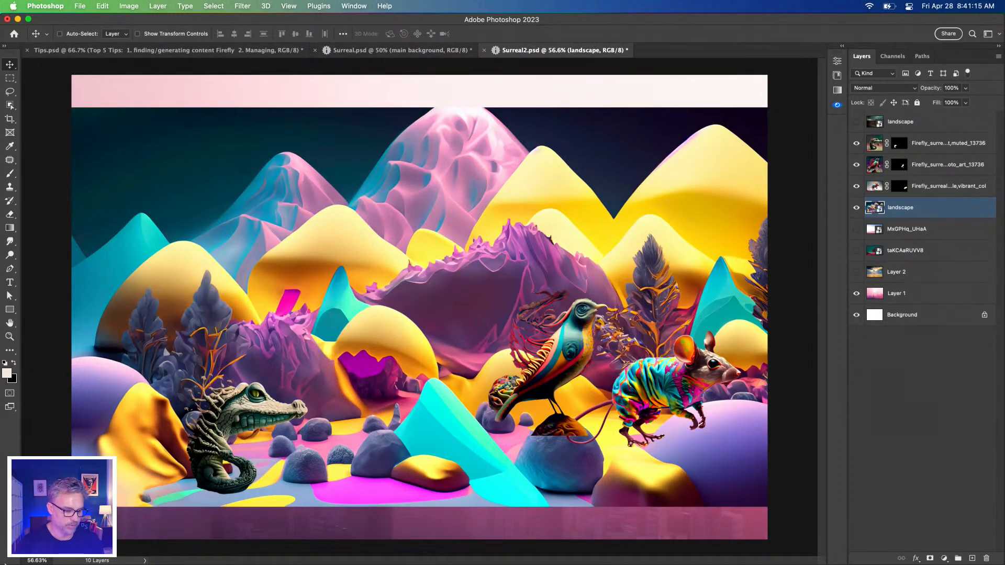
pyautogui.click(23, 559)
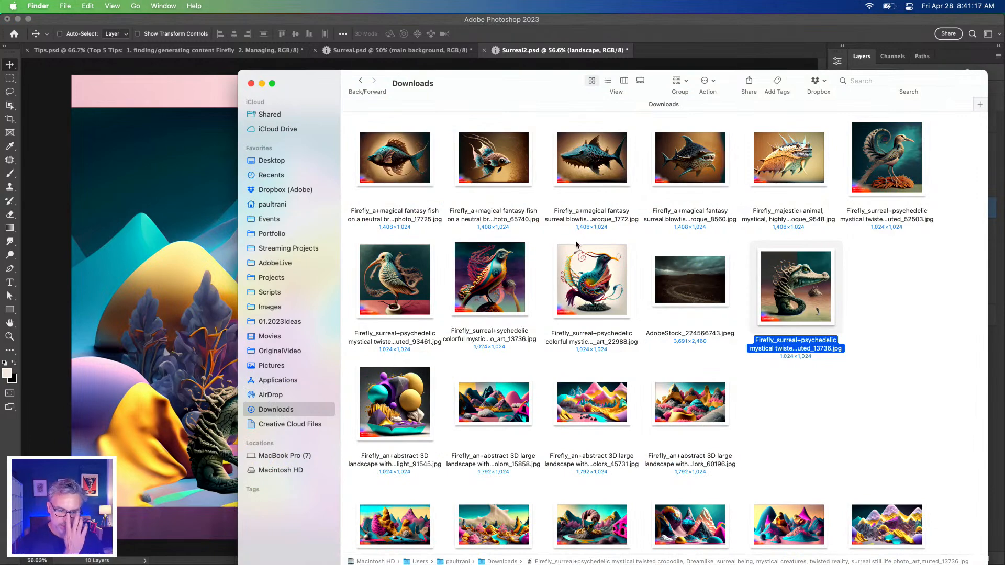
pyautogui.click(567, 183)
pyautogui.scroll(5, 586, 188)
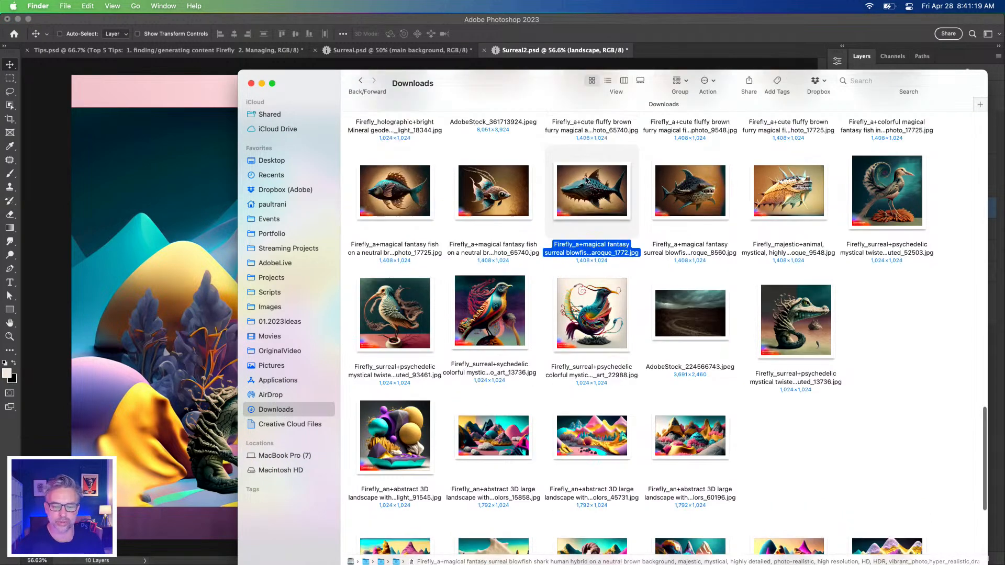
pyautogui.moveTo(597, 246); pyautogui.dragTo(136, 236)
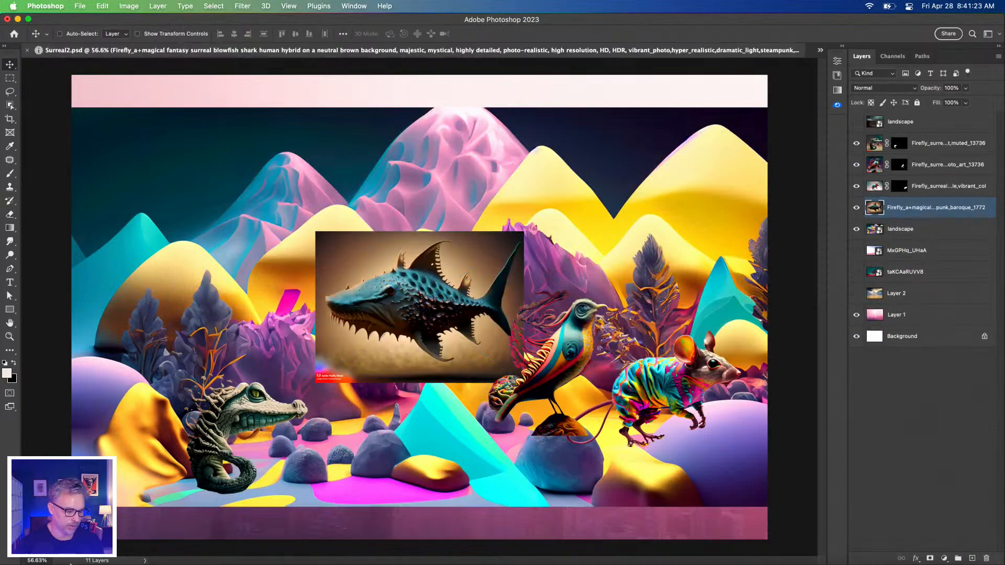
# Place the spiky "majestic+animal" creature image ending in 9548.jpg from Downloads into Surreal2.psd
pyautogui.click(128, 549)
pyautogui.click(770, 277)
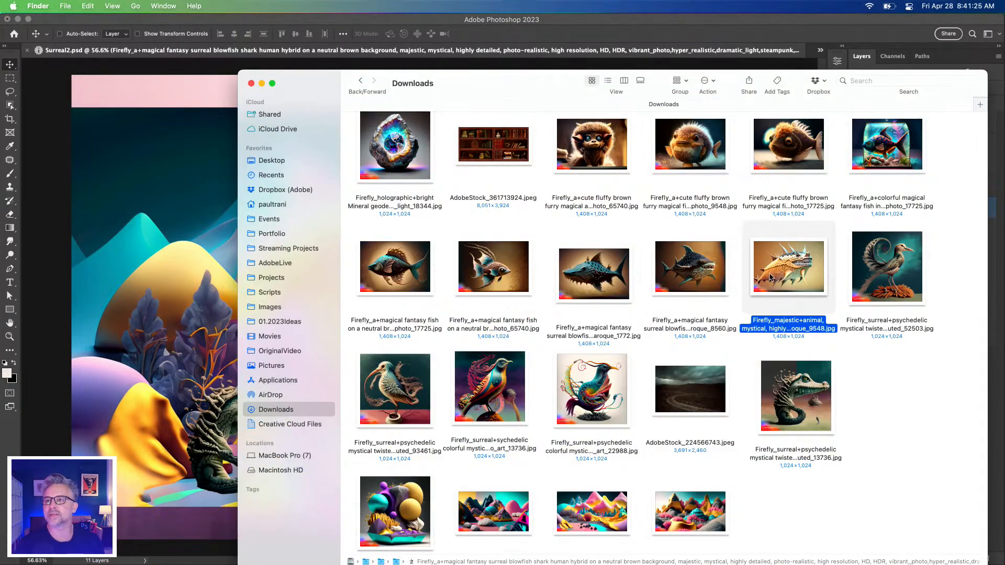
pyautogui.scroll(5, 771, 280)
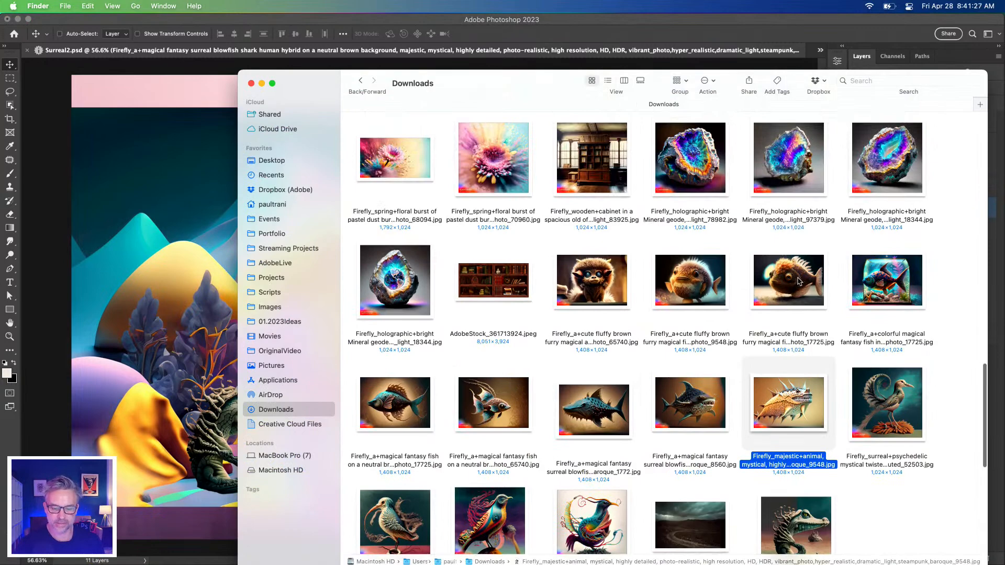
pyautogui.click(800, 281)
pyautogui.moveTo(785, 419); pyautogui.dragTo(225, 324)
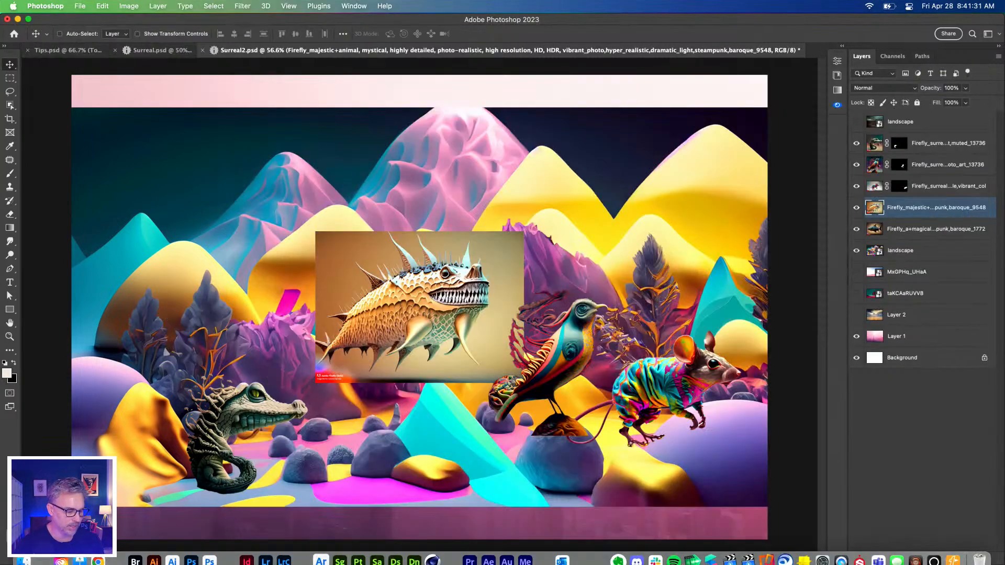
# Place the cute fluffy brown furry magical fish image ending in photo_9548.jpg from Downloads into Surreal2.psd
pyautogui.click(25, 553)
pyautogui.click(785, 290)
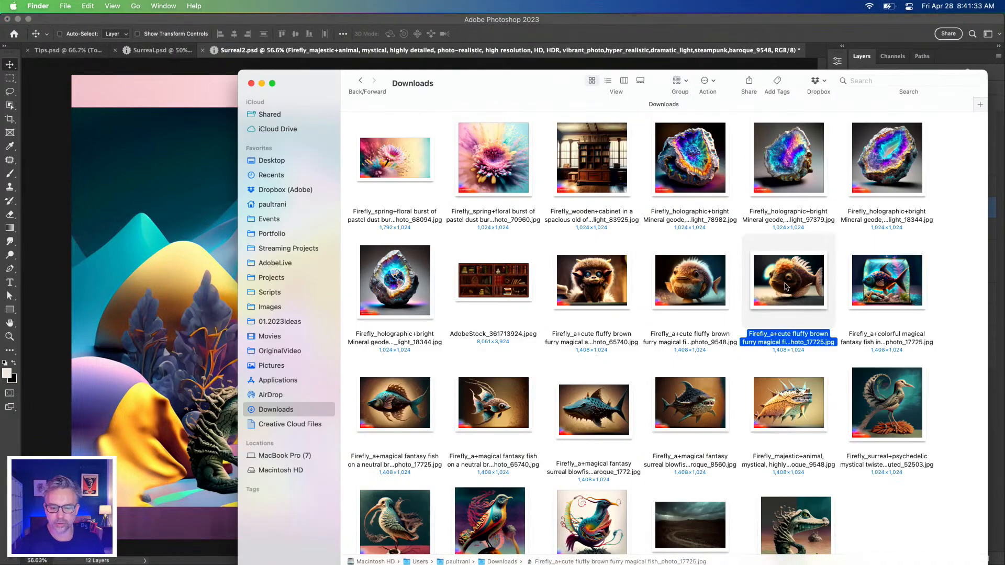
pyautogui.moveTo(668, 288); pyautogui.dragTo(123, 253)
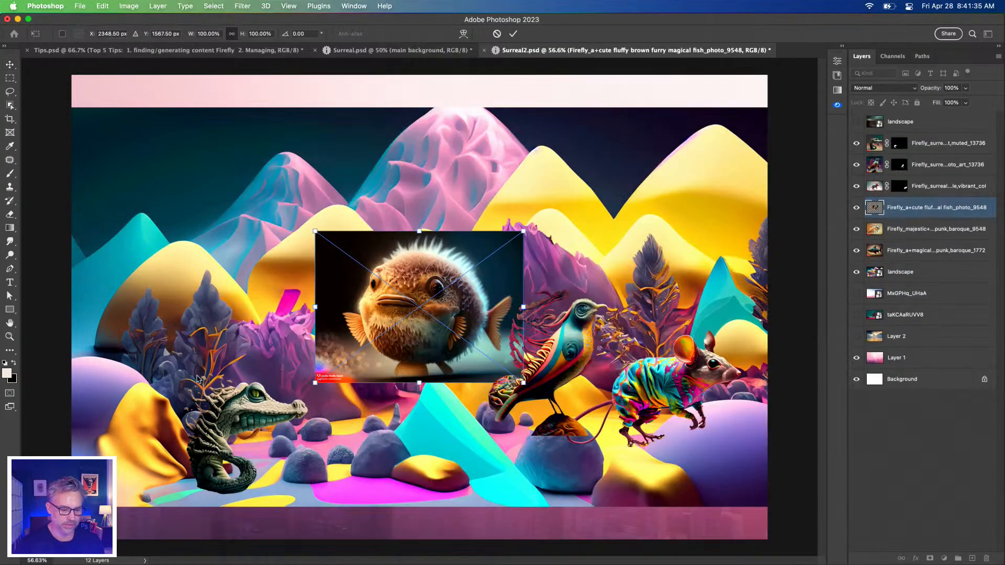
pyautogui.press('Return')
# Switch to Adobe Firefly in Chrome, replace "mouse running a race wearing a track suit" in the prompt with "octopus", and generate images
pyautogui.moveTo(129, 560)
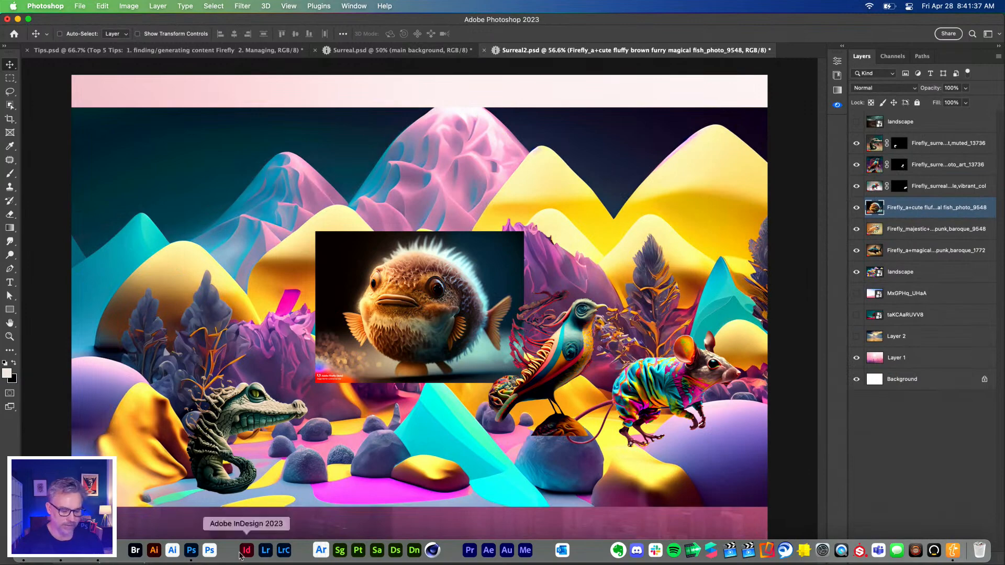
pyautogui.click(95, 559)
pyautogui.click(116, 206)
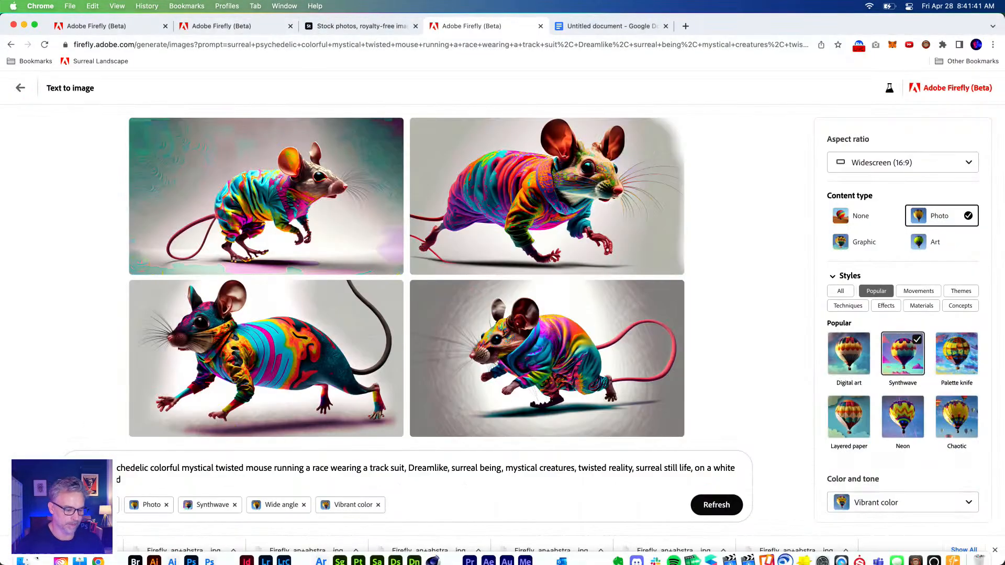
pyautogui.doubleClick(231, 469)
pyautogui.doubleClick(254, 469)
pyautogui.click(254, 471)
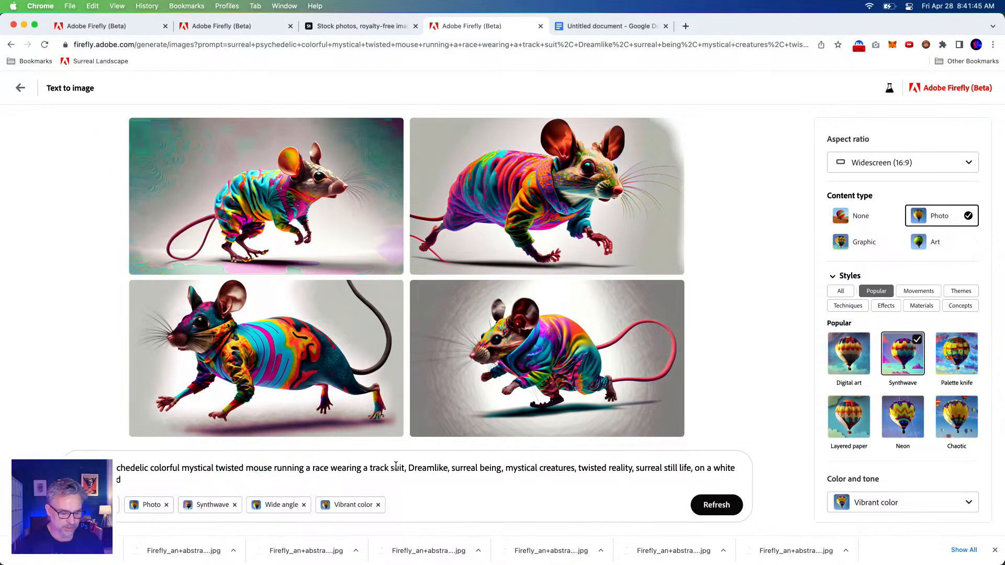
pyautogui.moveTo(405, 469); pyautogui.dragTo(245, 471)
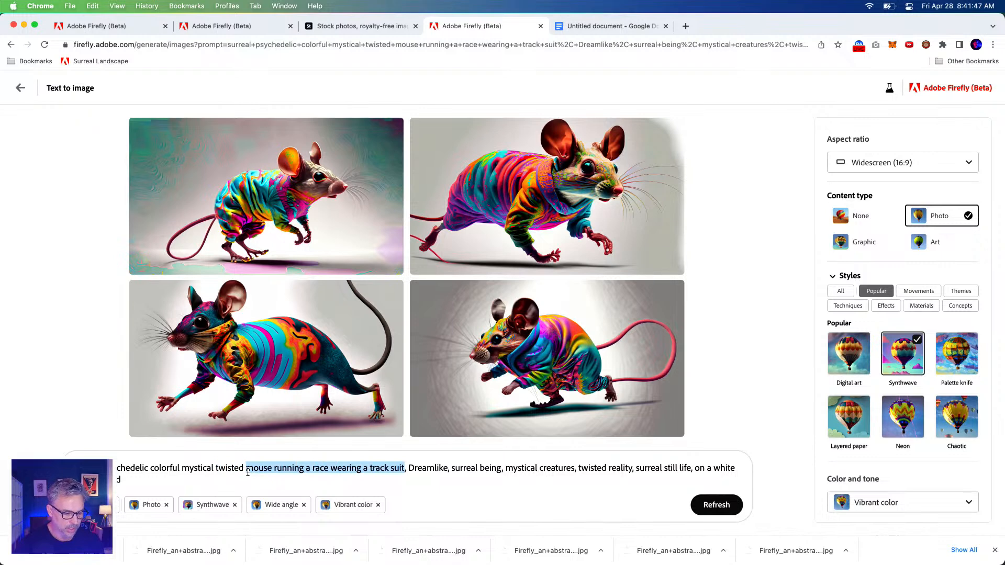
pyautogui.write('o')
pyautogui.write('ctopus')
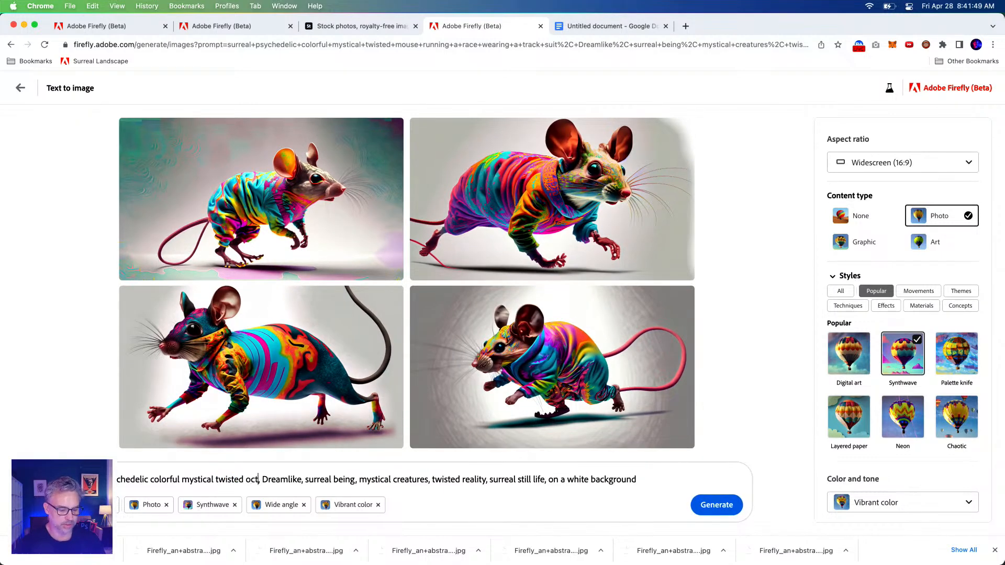
pyautogui.press('Return')
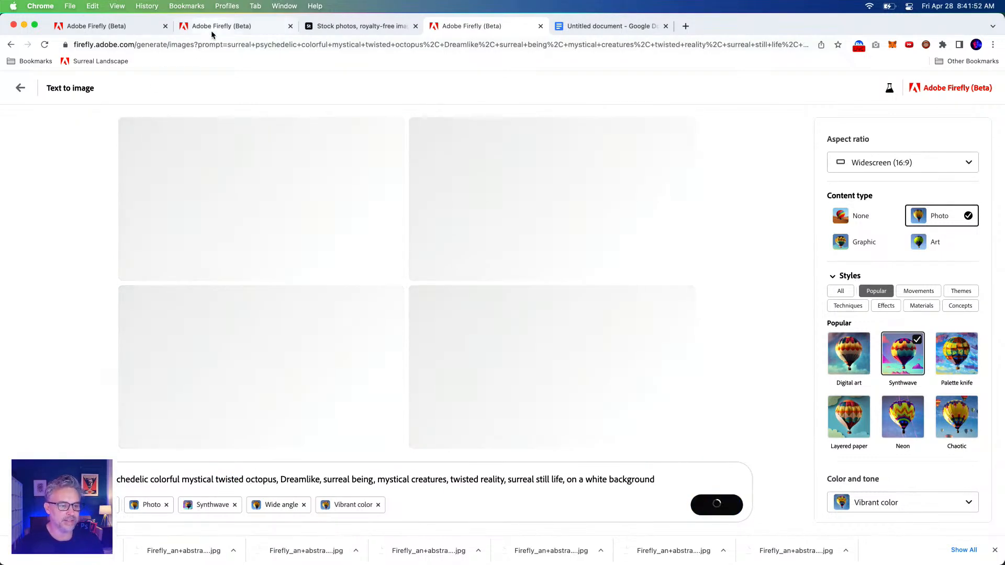
# In the abstract landscape prompt of the other Firefly page, replace "3D large" with "underwater"
pyautogui.click(132, 29)
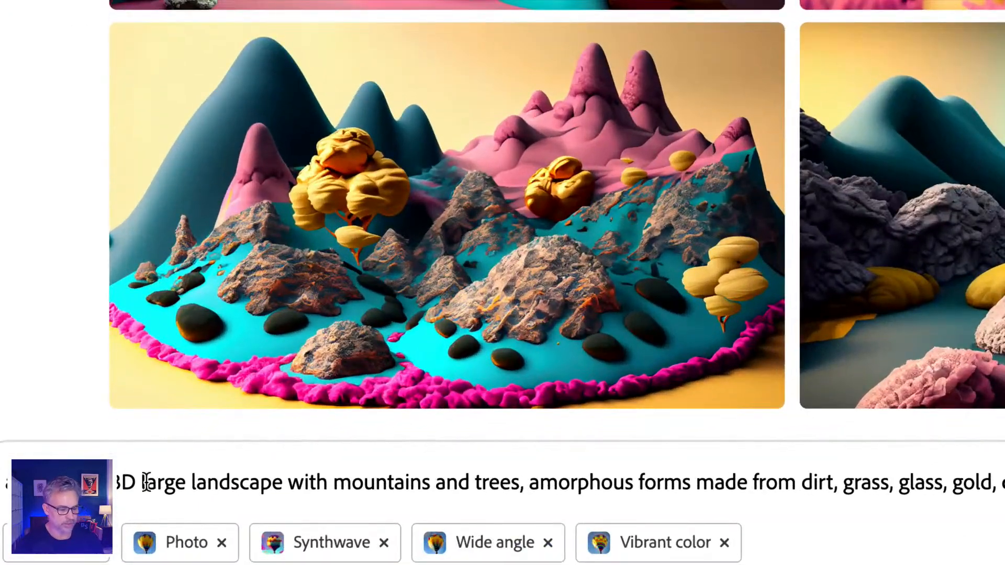
pyautogui.doubleClick(126, 480)
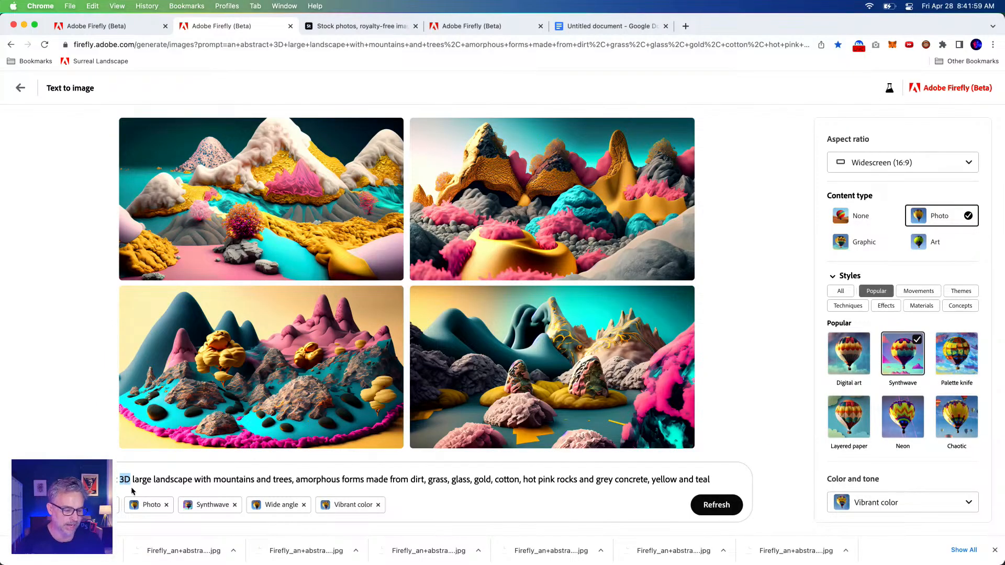
pyautogui.press('BackSpace')
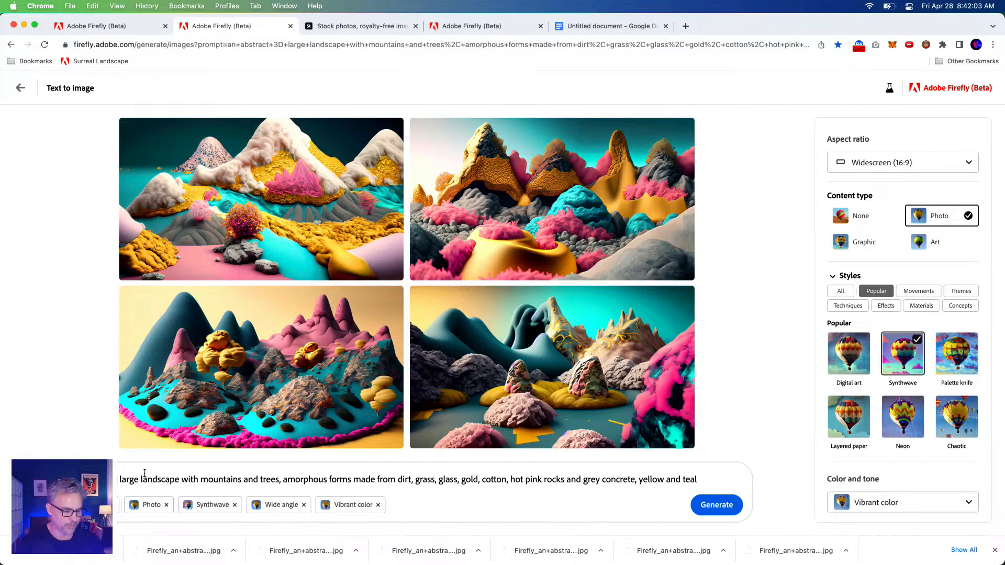
pyautogui.doubleClick(143, 480)
pyautogui.click(143, 479)
pyautogui.moveTo(120, 479); pyautogui.dragTo(176, 481)
pyautogui.doubleClick(128, 479)
pyautogui.write('under')
pyautogui.write('water')
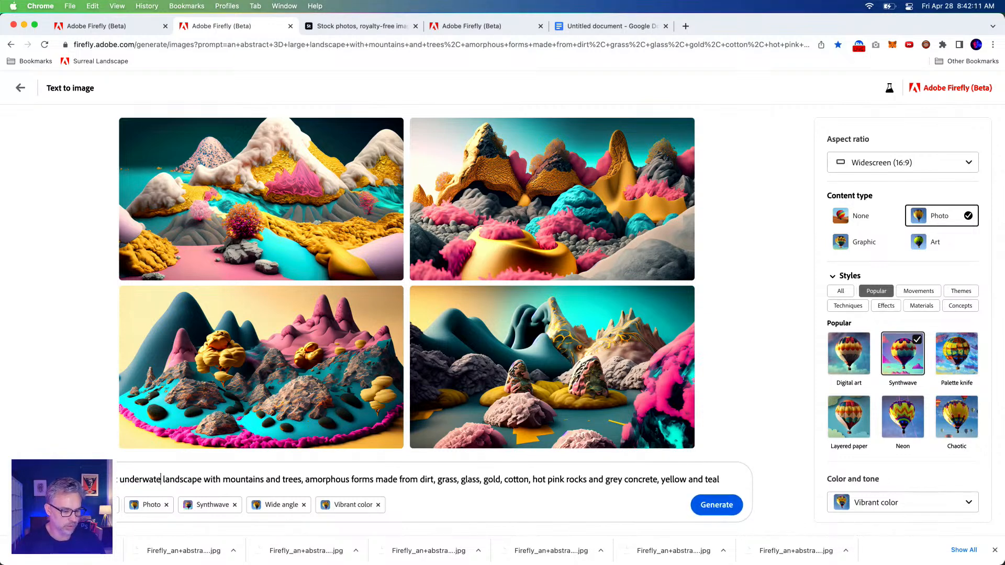
# Replace "trees" with "seaweed" in the underwater prompt, delete the word "landscape", and generate the images
pyautogui.doubleClick(293, 480)
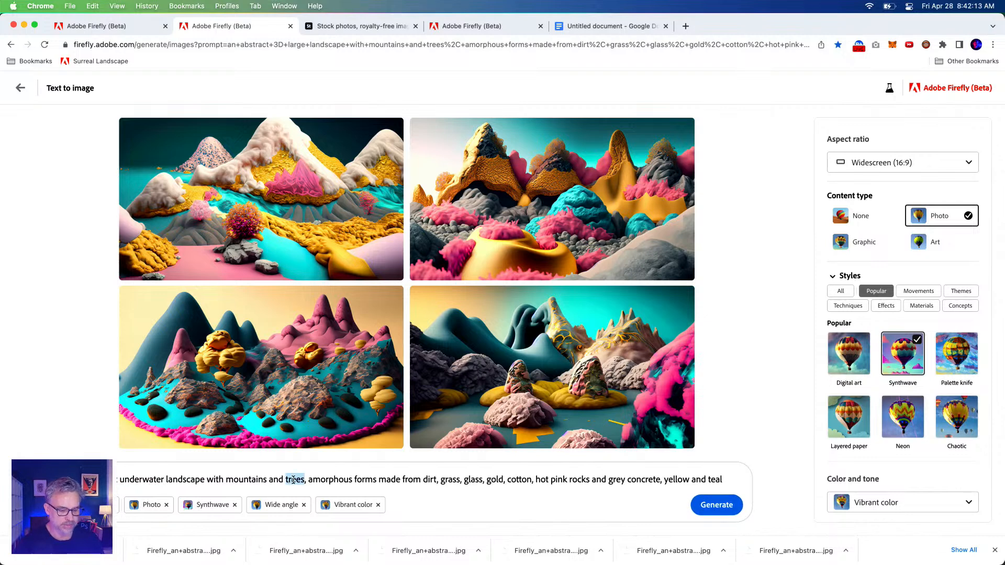
pyautogui.write('seaweed')
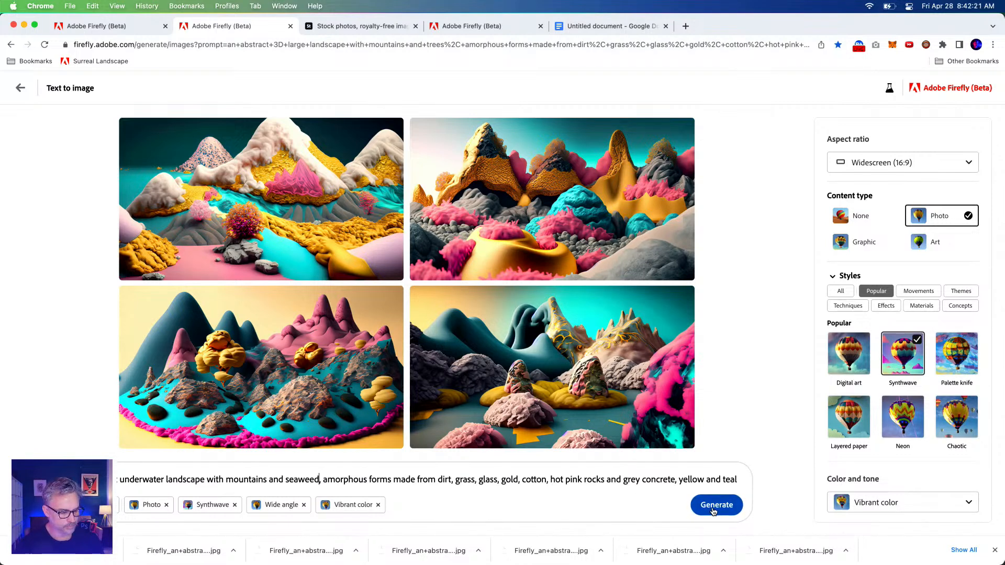
pyautogui.doubleClick(181, 477)
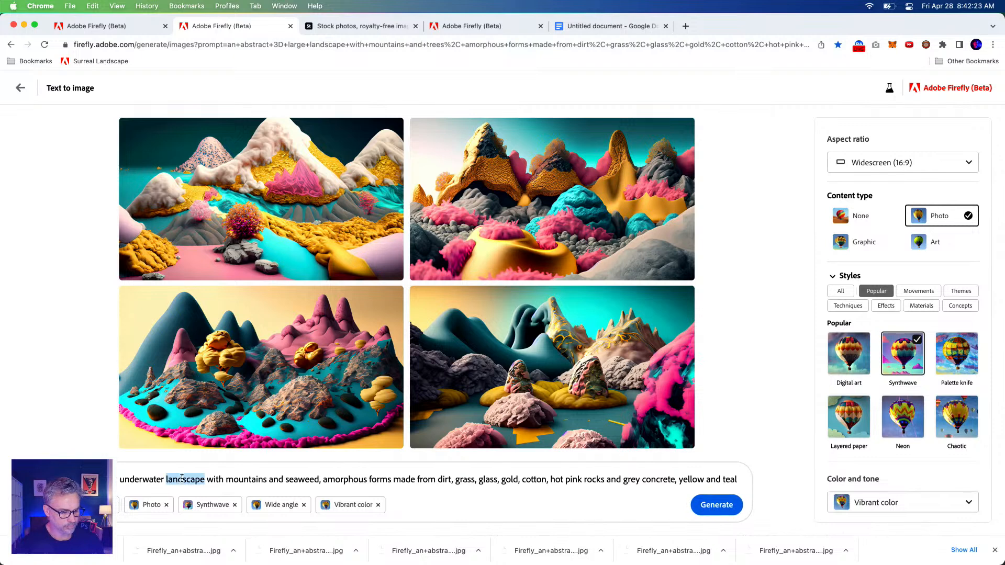
pyautogui.press('BackSpace')
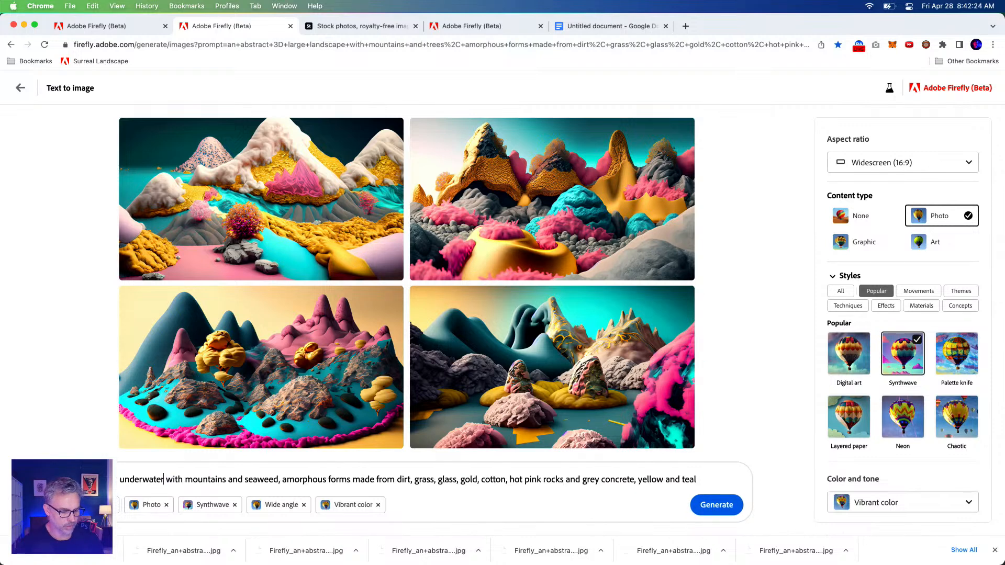
pyautogui.click(738, 505)
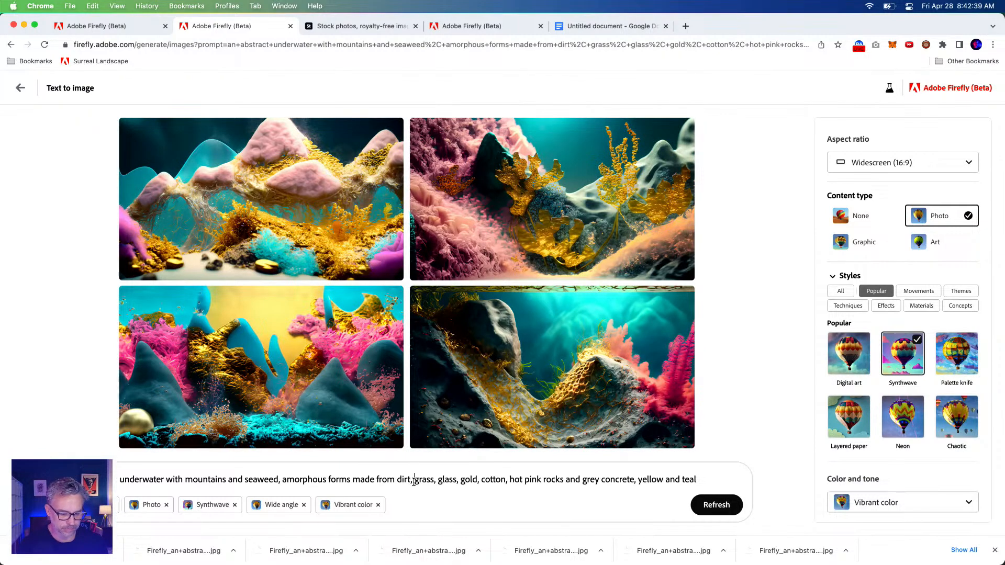
# Return the twisted landscape page to Firefly's text-to-image gallery and try the prompt of the coral reef fish image
pyautogui.click(333, 28)
pyautogui.click(194, 27)
pyautogui.click(100, 29)
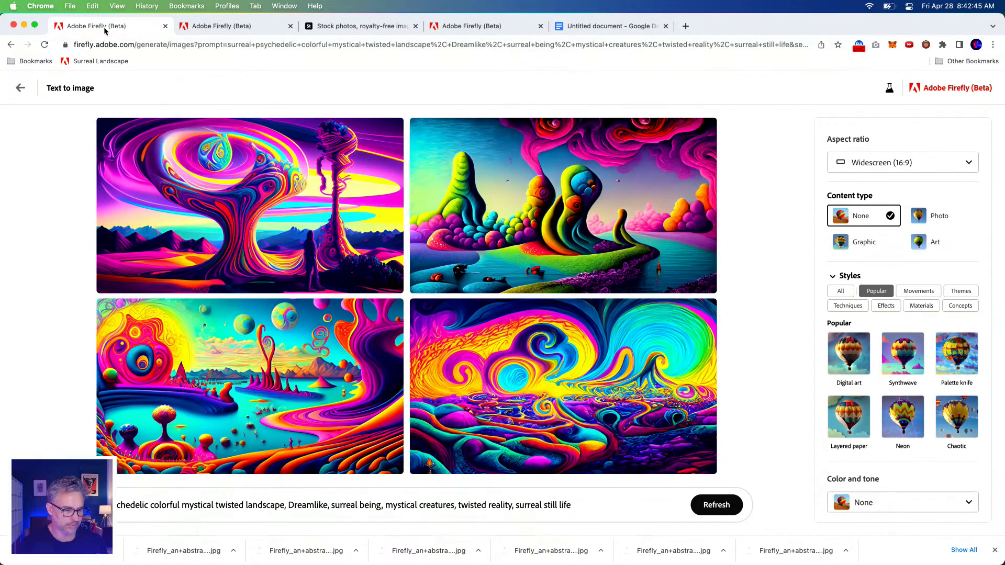
pyautogui.click(20, 88)
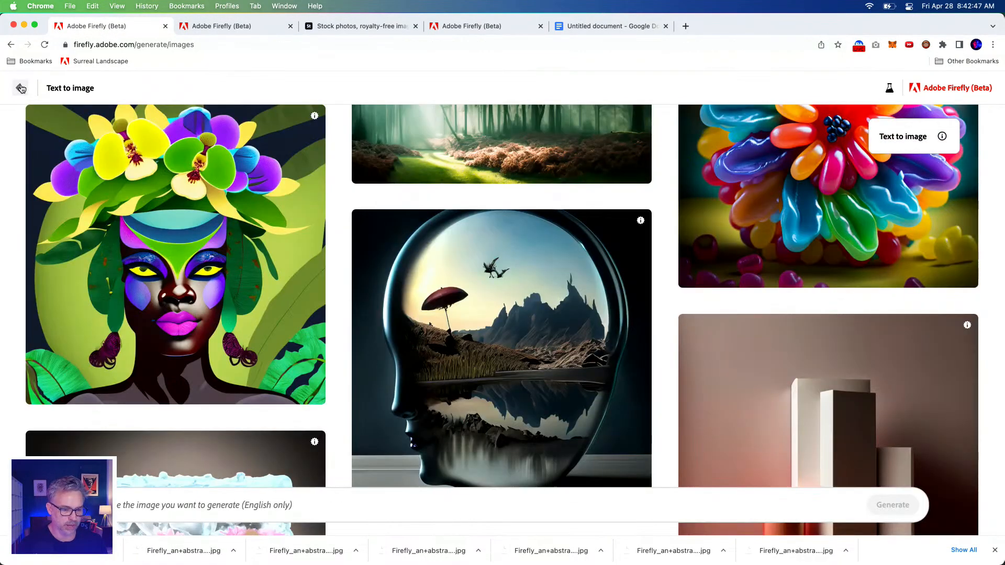
pyautogui.scroll(-10, 490, 196)
pyautogui.scroll(-15, 491, 200)
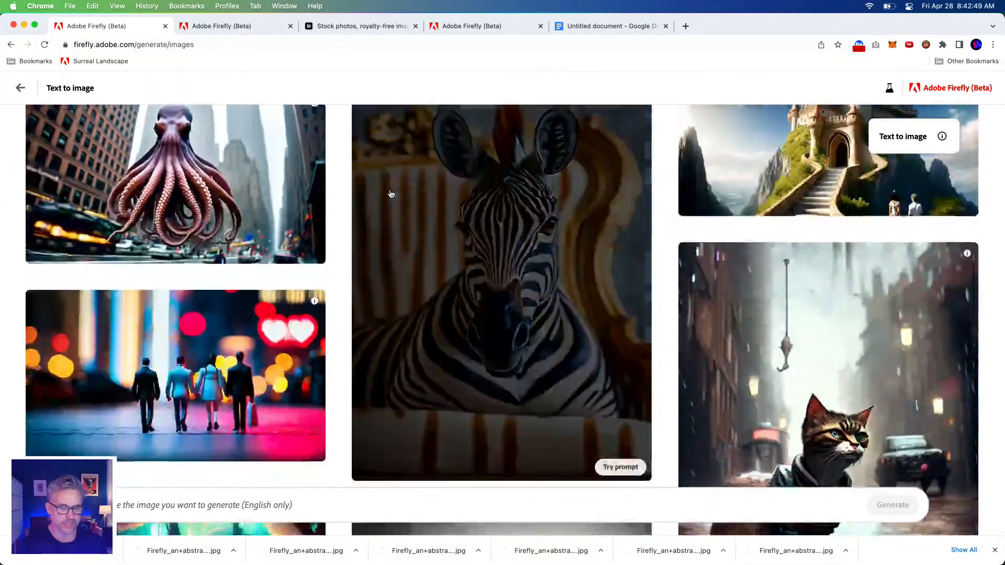
pyautogui.scroll(-5, 395, 195)
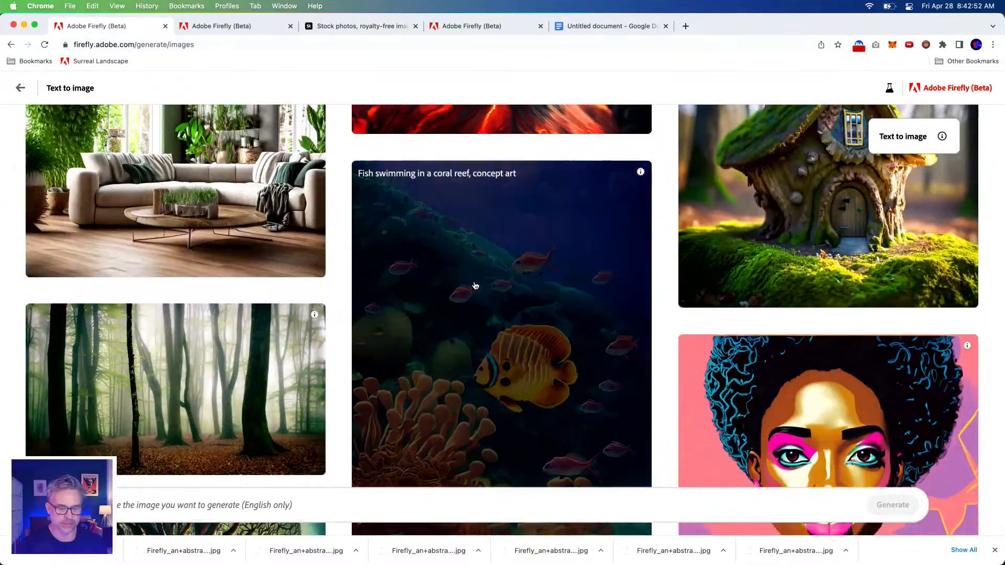
pyautogui.click(474, 285)
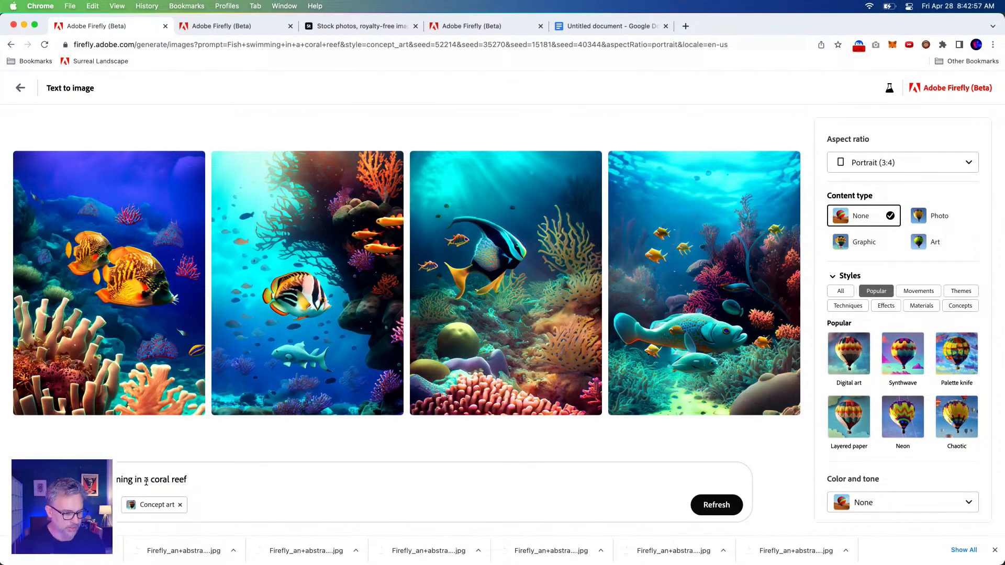
# Replace the prompt with "Underwater coral reef, surreal psychedelic colorful mystical twisted animal, Dreamlike, surreal being, mystical creatures, twisted reality, surreal still life"
pyautogui.moveTo(143, 480); pyautogui.dragTo(5, 471)
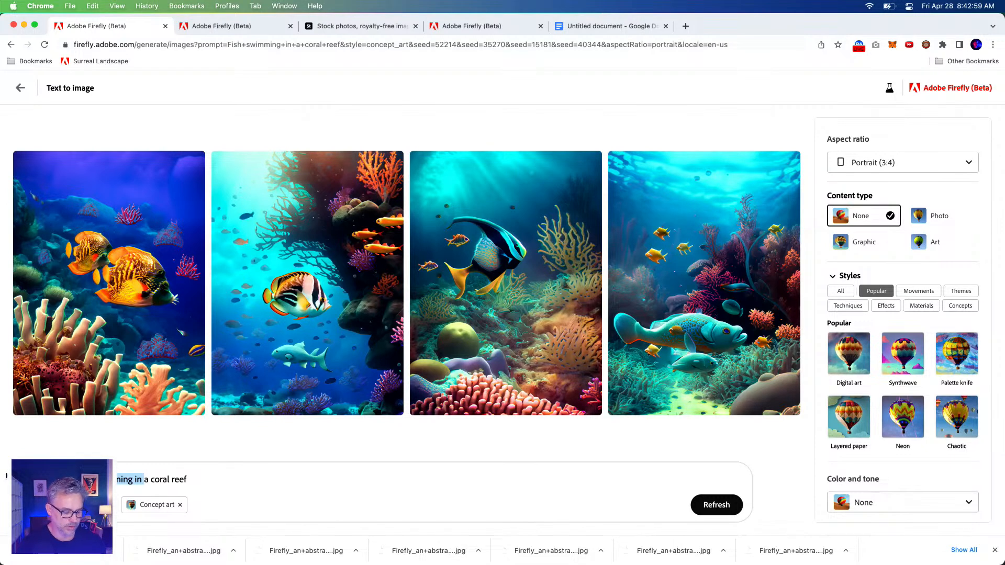
pyautogui.press('BackSpace')
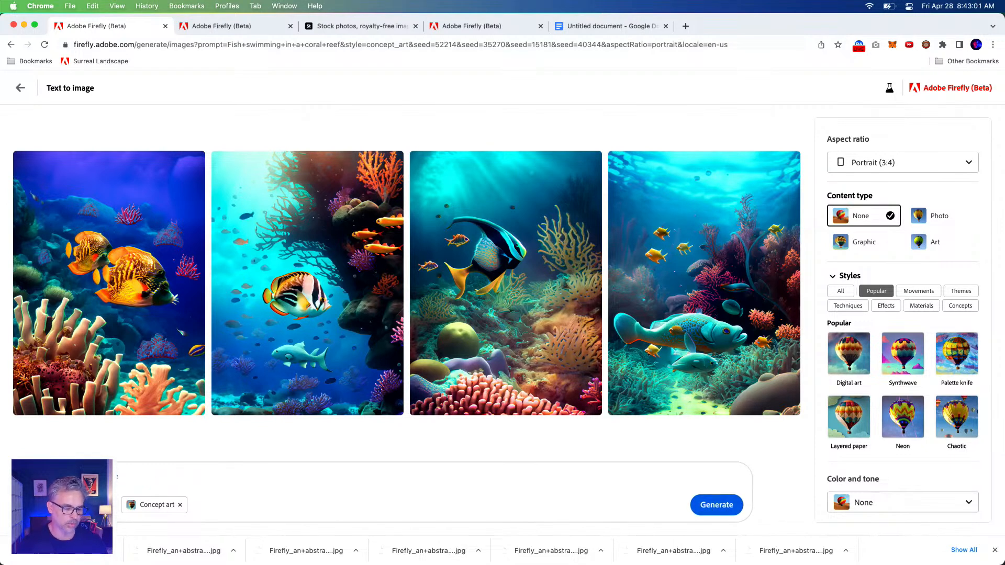
pyautogui.write('Underwa')
pyautogui.press('BackSpace')
pyautogui.press('BackSpace')
pyautogui.write('water')
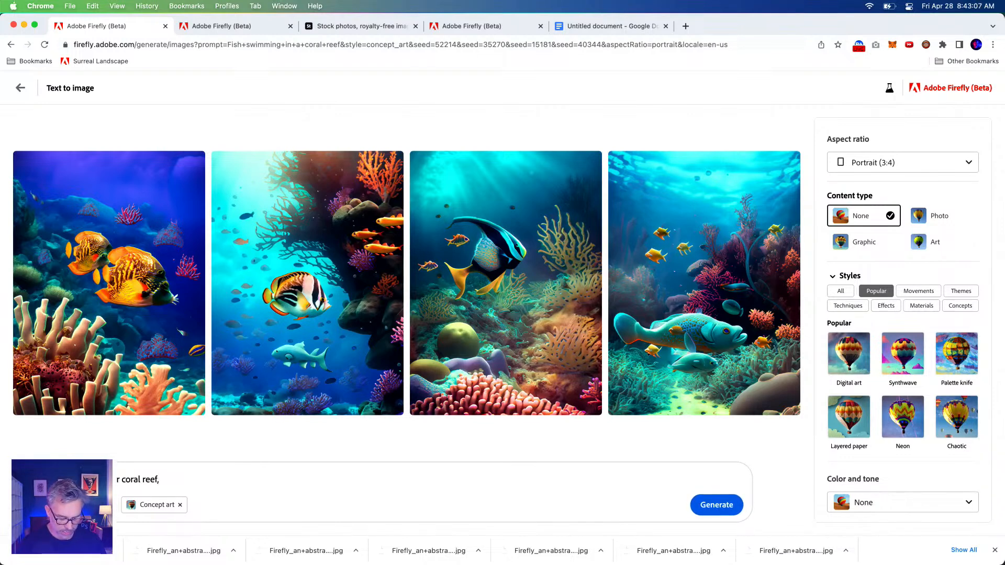
pyautogui.write(', surreal psychedelic colorful mystical twisted animal, Dreamlike, surreal being, mystical creatures, twisted reality, surreal still life')
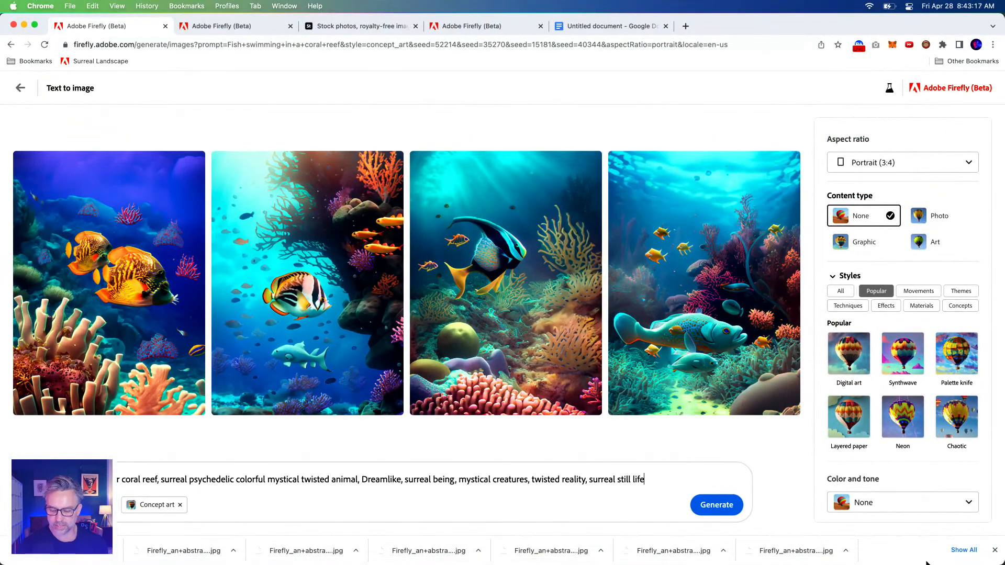
# Switch to TextExpander, examine the prompt text stored in the Details and Surrr snippets, and minimize its window
pyautogui.click(959, 552)
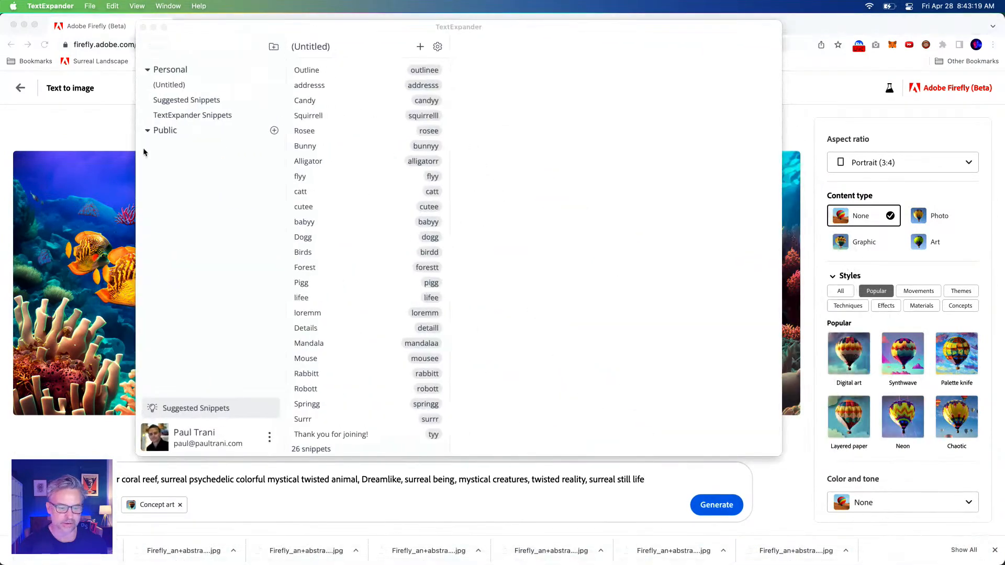
pyautogui.moveTo(251, 30); pyautogui.dragTo(351, 76)
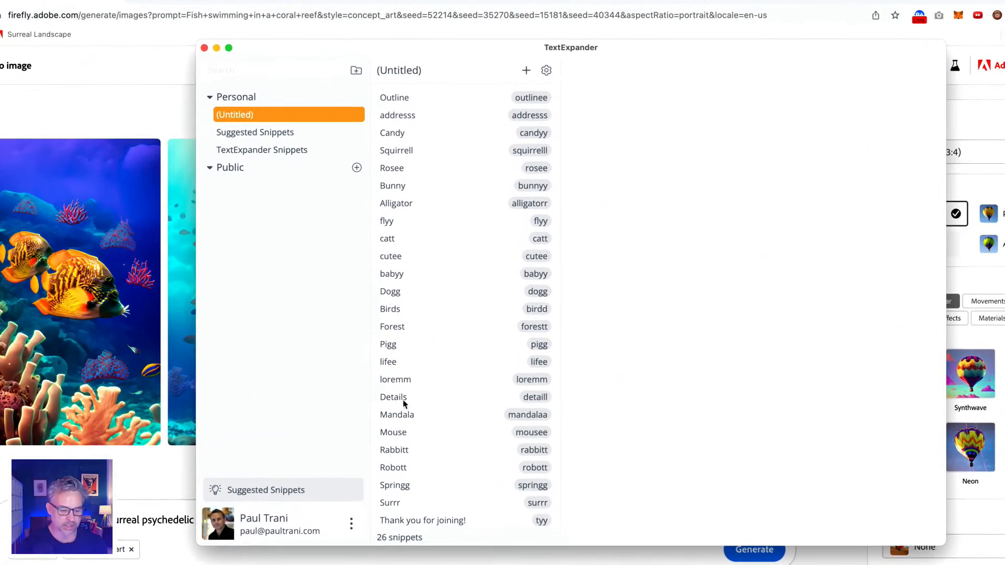
pyautogui.click(418, 372)
pyautogui.click(632, 186)
pyautogui.press('super+a')
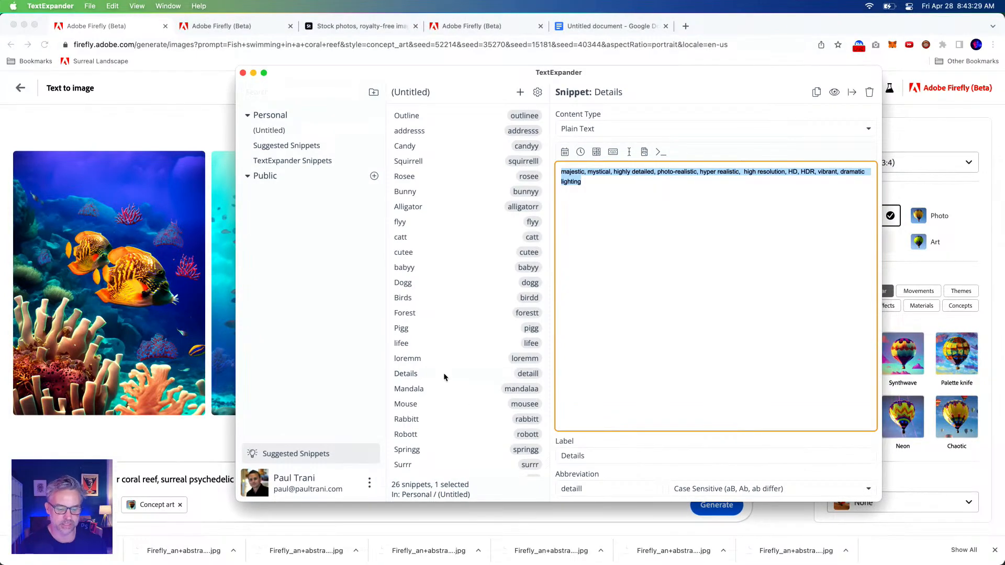
pyautogui.click(444, 374)
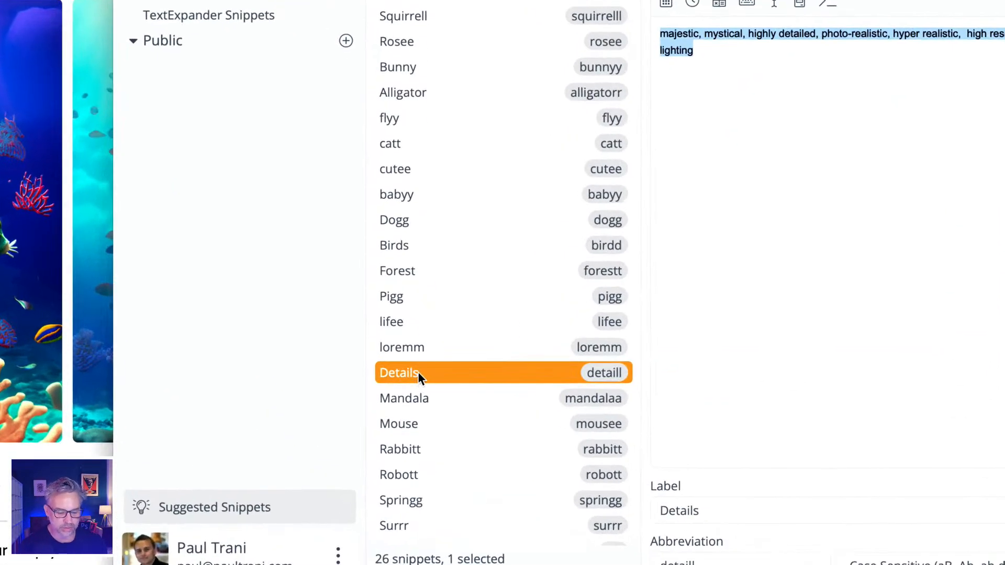
pyautogui.click(451, 527)
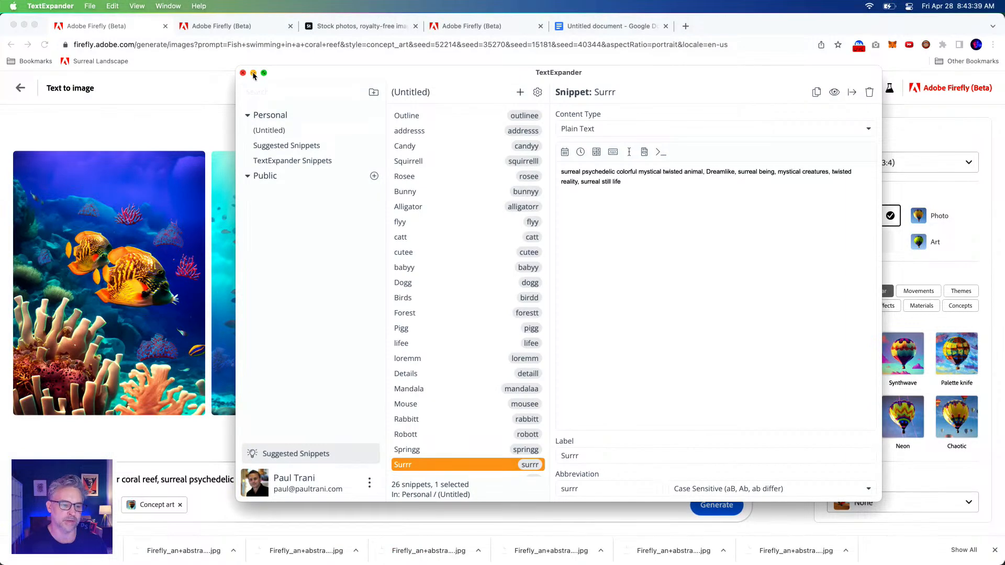
pyautogui.click(253, 73)
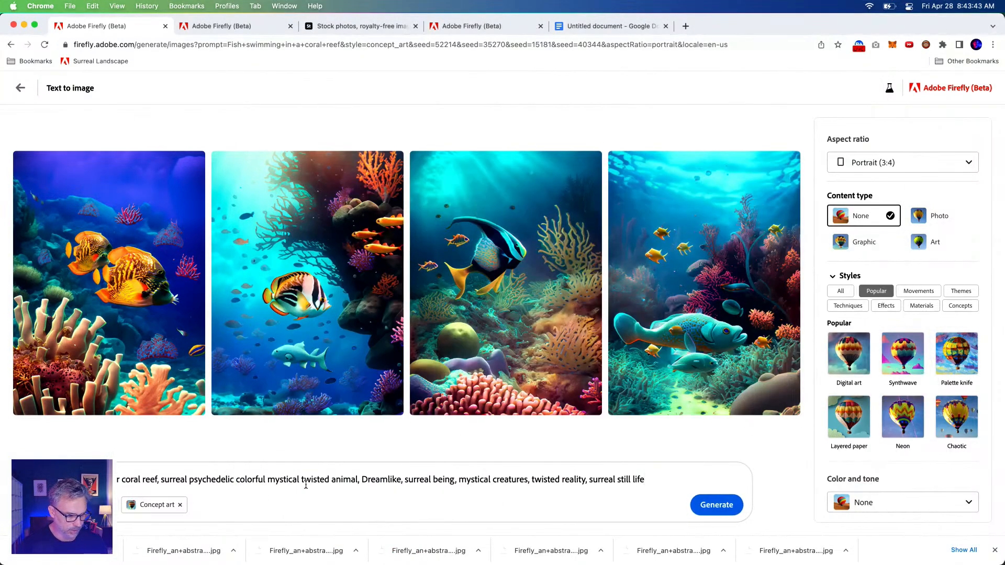
# Delete the word "animal" after "mystical twisted" in the underwater coral reef prompt
pyautogui.doubleClick(336, 479)
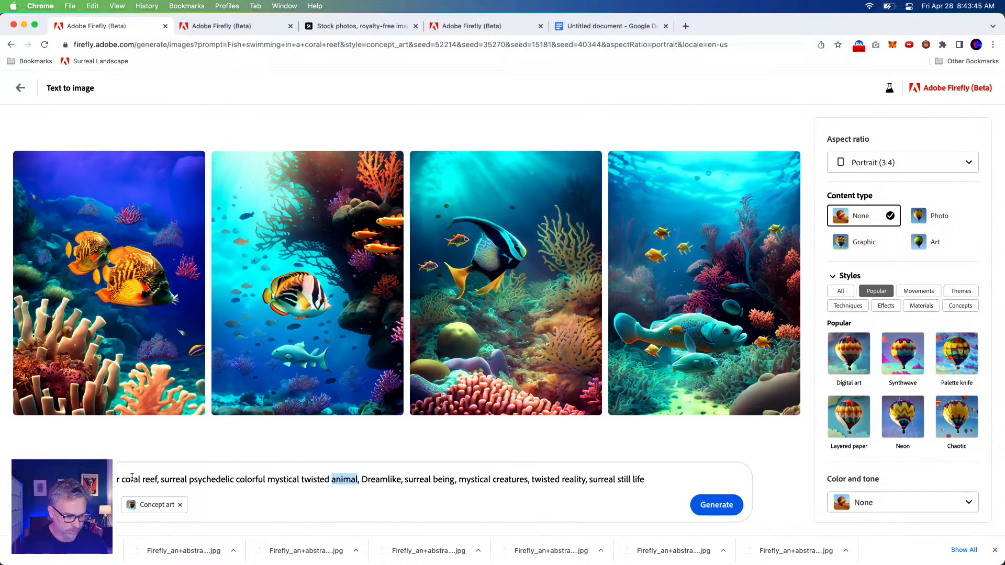
pyautogui.press('BackSpace')
pyautogui.press('BackSpace')
pyautogui.press('Delete')
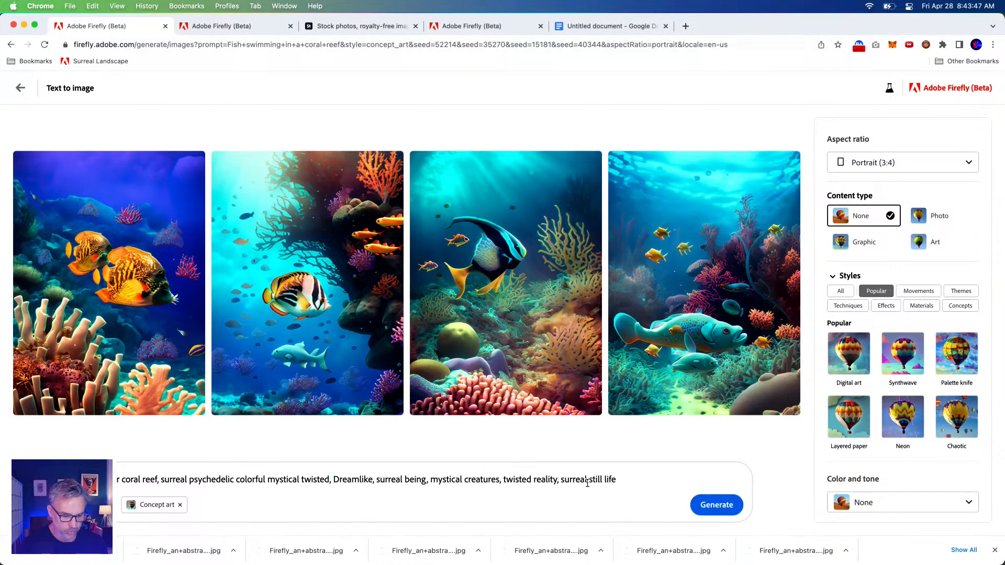
pyautogui.press('super+z')
pyautogui.press('super+shift+z')
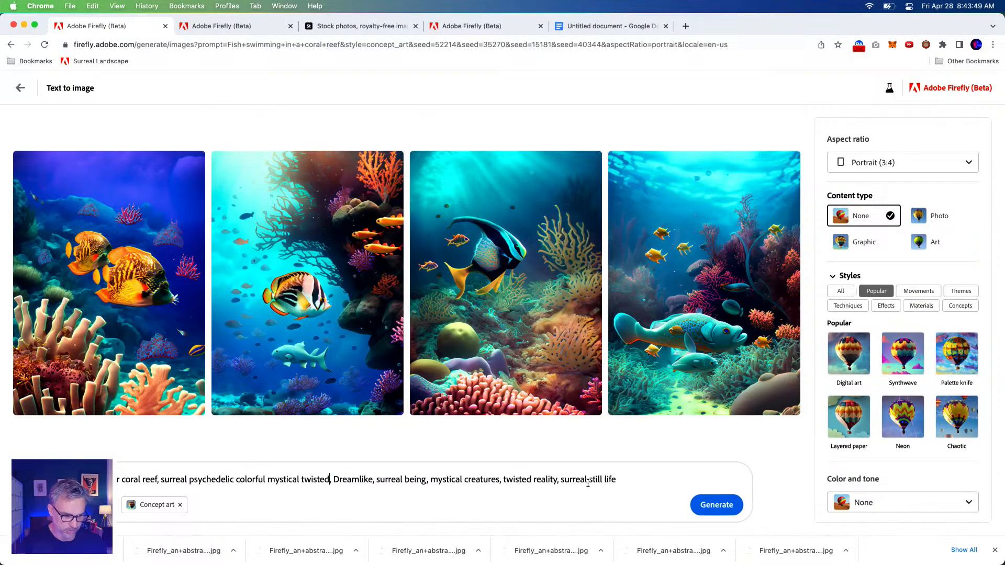
pyautogui.click(157, 480)
pyautogui.write('landsa')
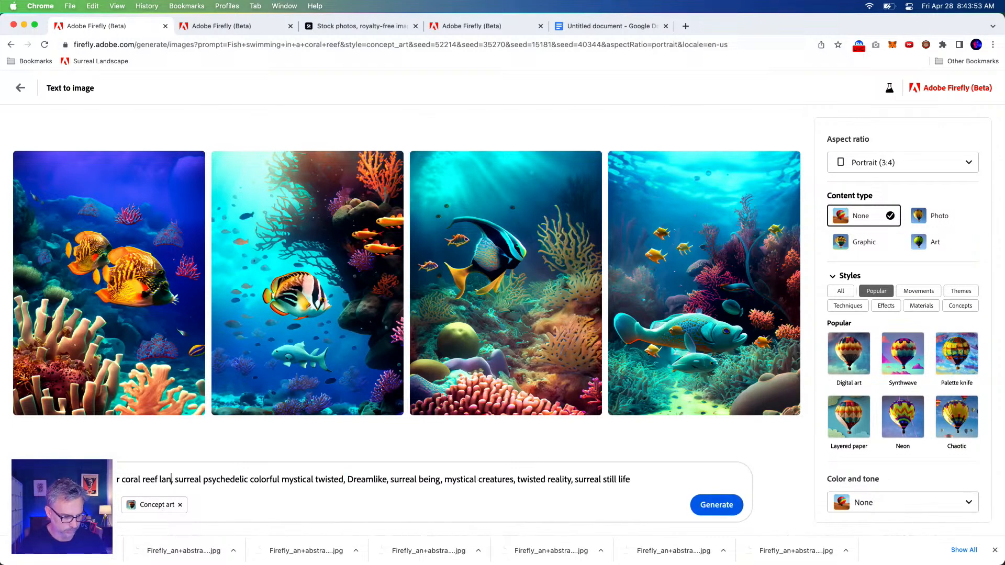
pyautogui.press('BackSpace')
pyautogui.press('BackSpace')
pyautogui.press('BackSpace')
pyautogui.press('BackSpace')
pyautogui.press('BackSpace')
pyautogui.press('BackSpace')
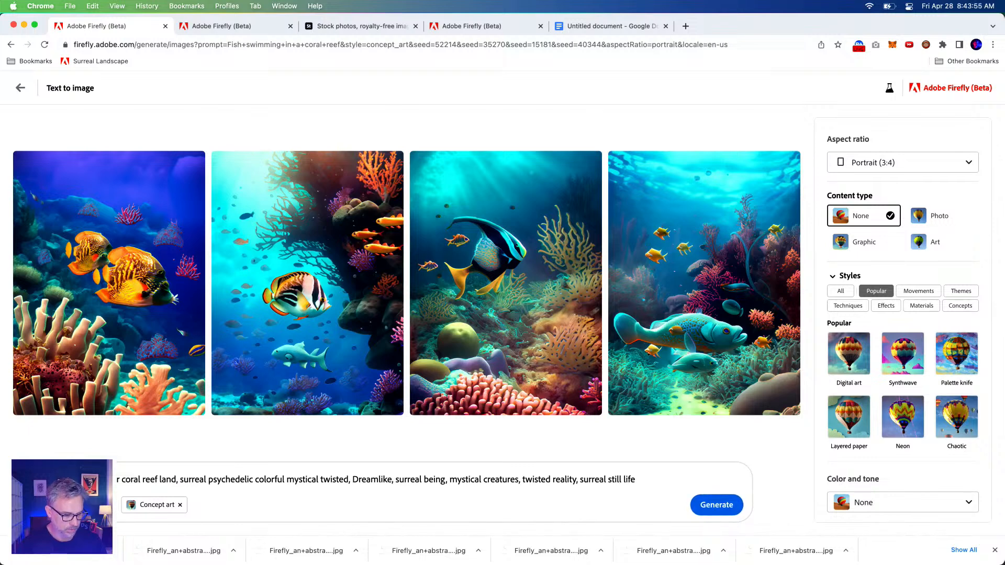
pyautogui.press('BackSpace')
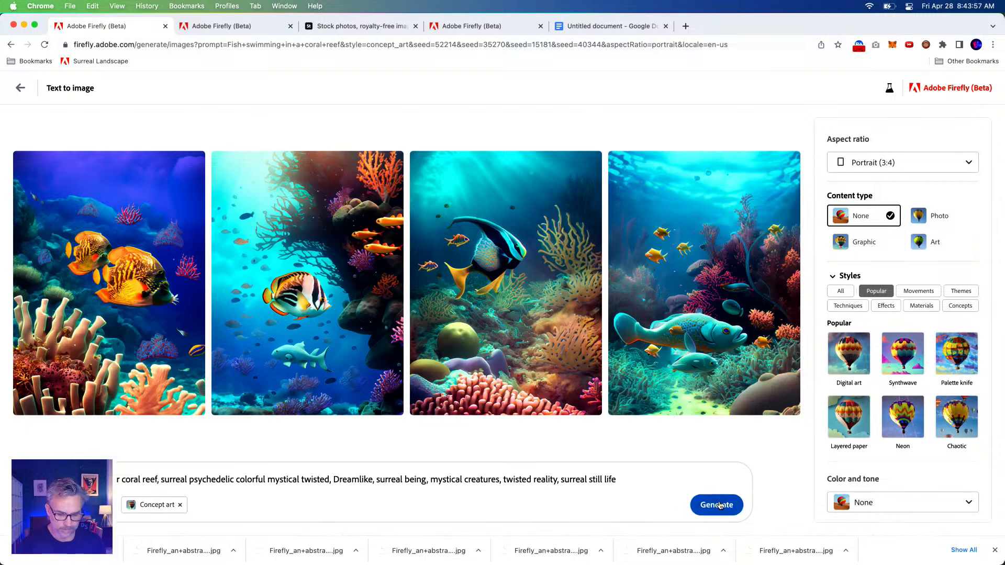
# Set the composition to Wide angle and generate images from the underwater coral reef prompt
pyautogui.scroll(-2, 890, 418)
pyautogui.click(888, 499)
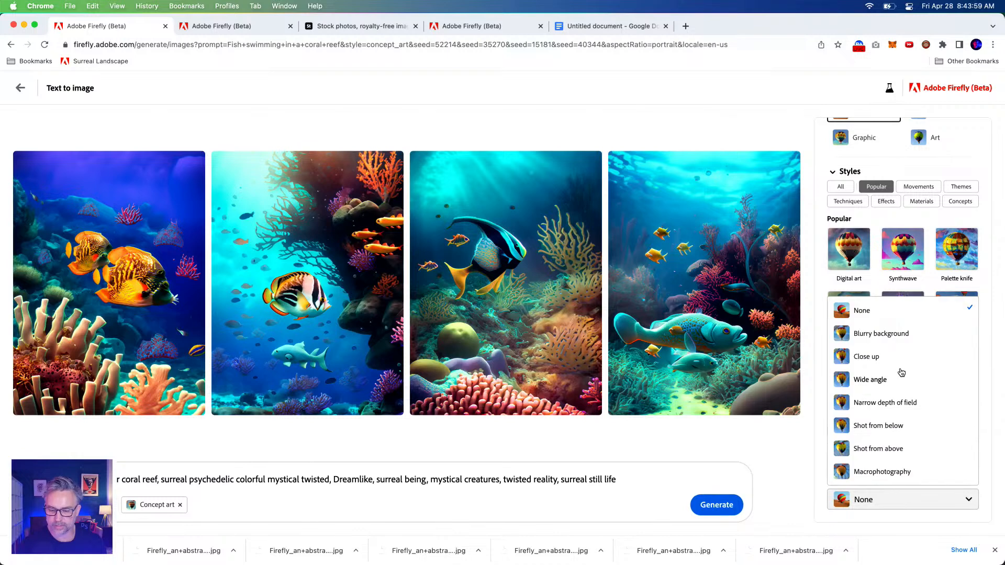
pyautogui.click(887, 381)
pyautogui.click(716, 504)
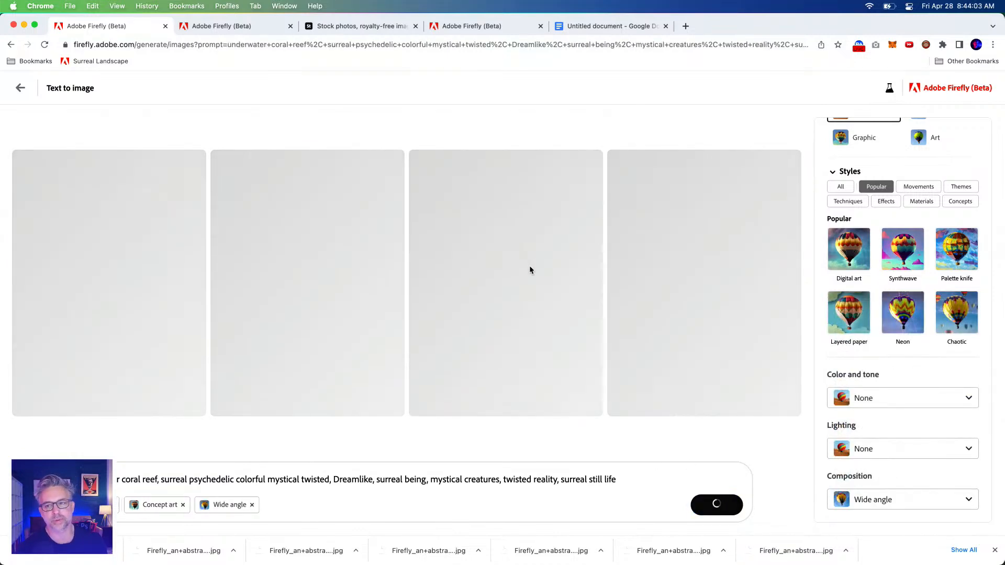
# Change the aspect ratio to Widescreen (16:9) and delete "coral reef" from the prompt
pyautogui.scroll(3, 901, 163)
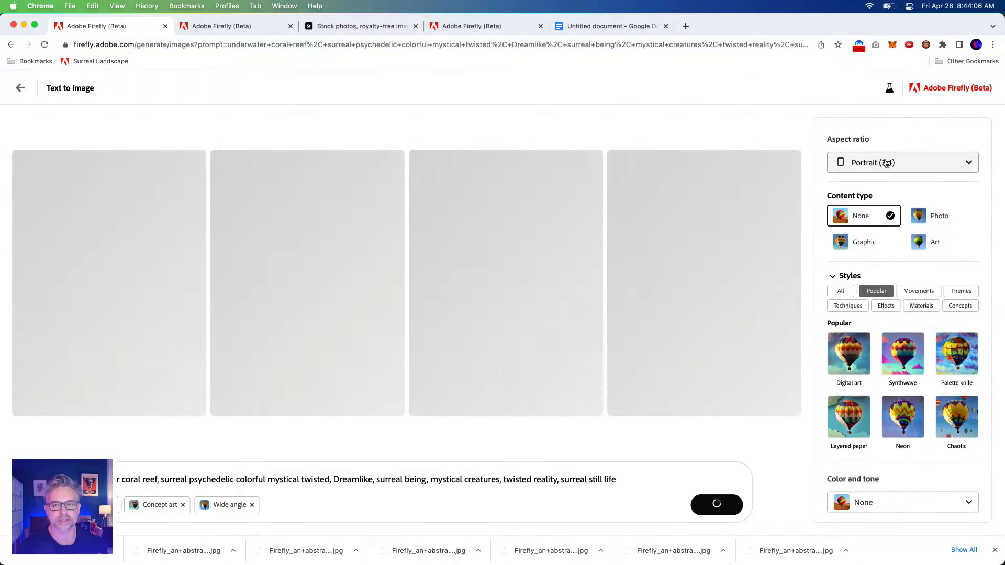
pyautogui.click(886, 163)
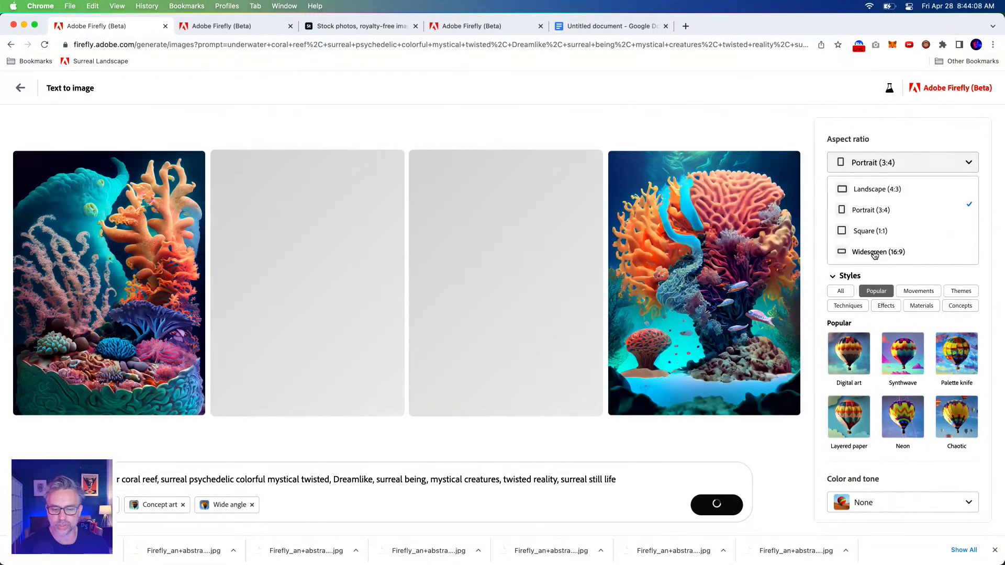
pyautogui.click(874, 253)
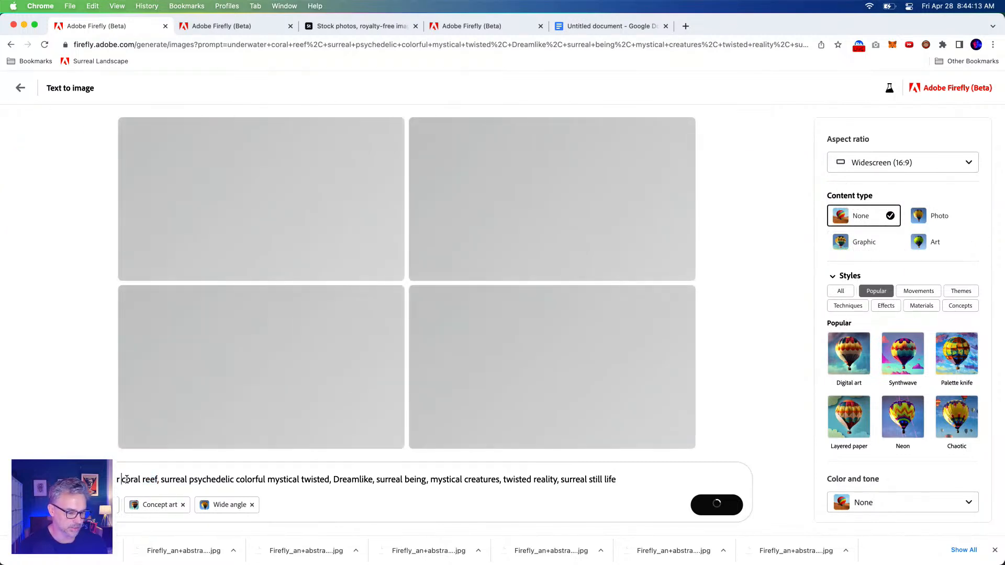
pyautogui.moveTo(122, 481); pyautogui.dragTo(157, 482)
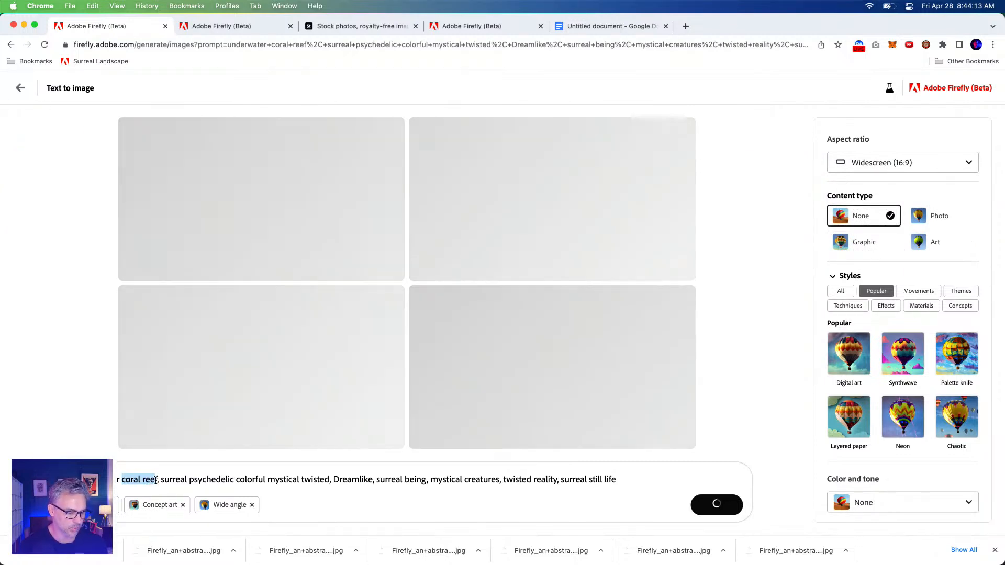
pyautogui.press('BackSpace')
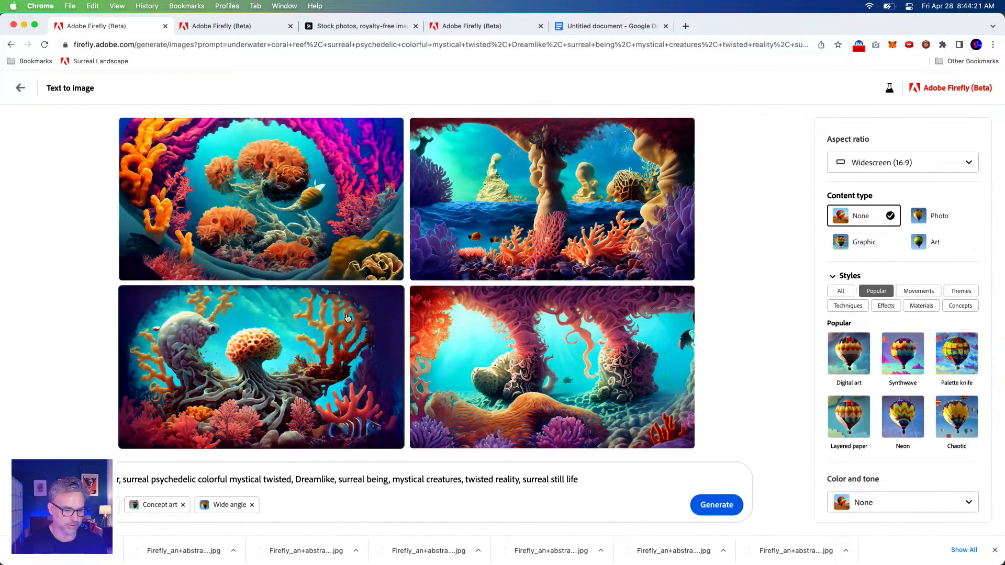
# Download the image of the pale creature beside the rooted coral, and generate new images from the shortened underwater prompt
pyautogui.click(392, 298)
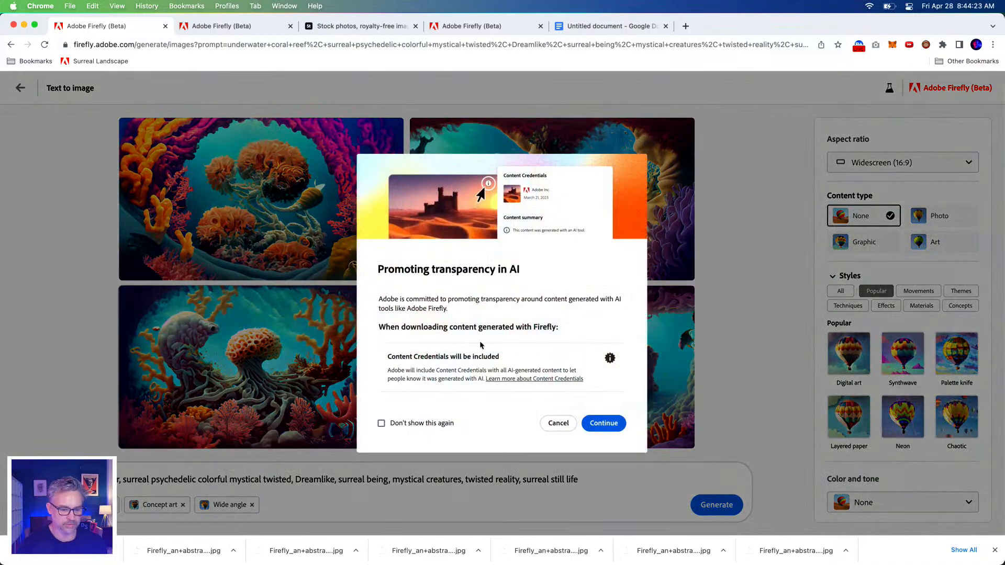
pyautogui.click(605, 424)
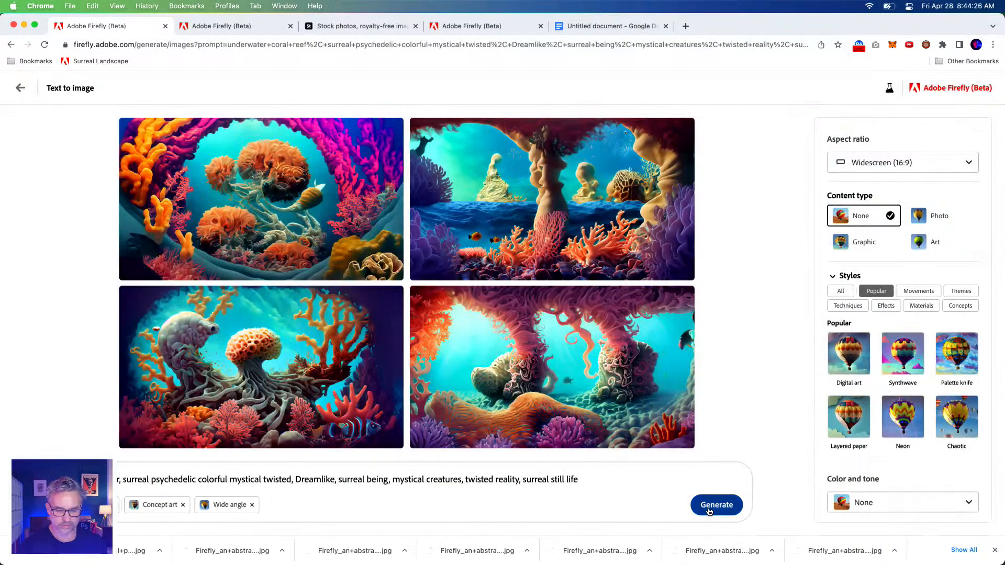
pyautogui.click(707, 506)
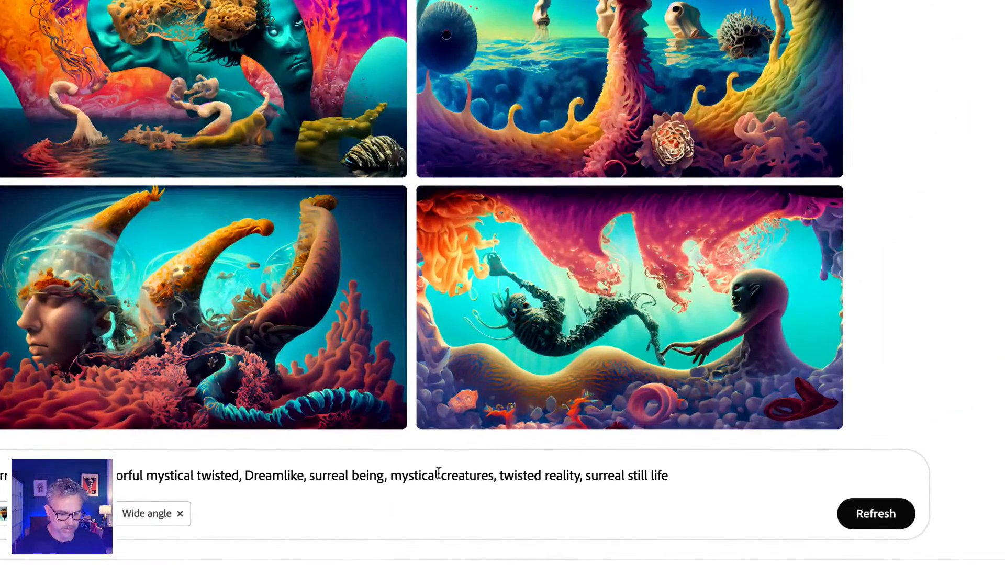
# Replace "creatures" with "seaweed and fish" in the underwater prompt and generate the images
pyautogui.doubleClick(436, 477)
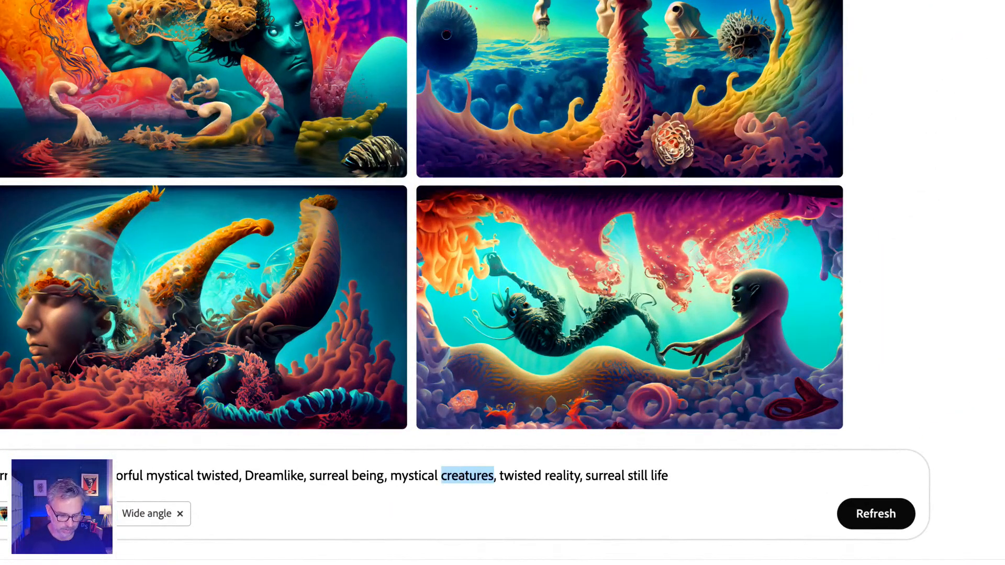
pyautogui.write('seaweed')
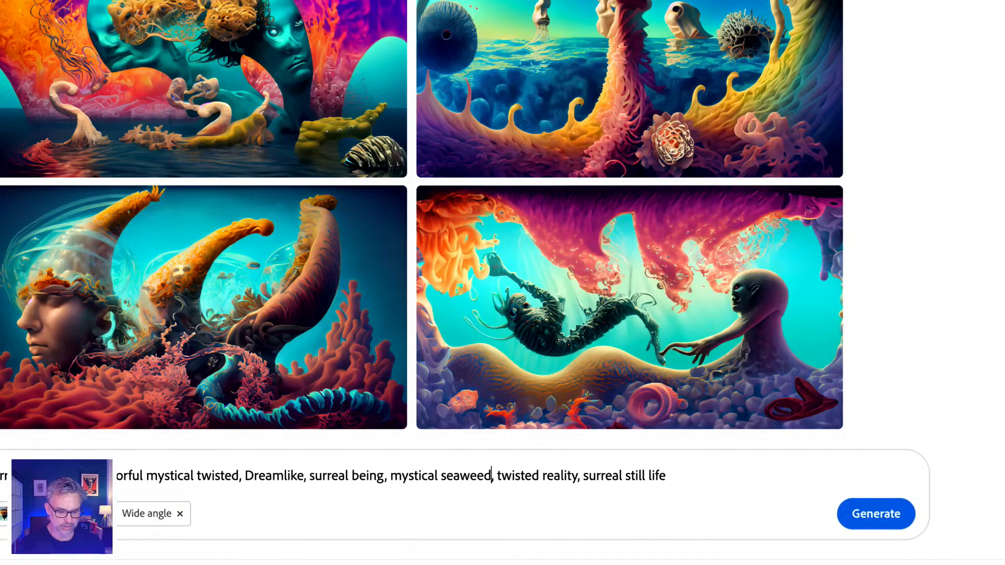
pyautogui.write(' and fish')
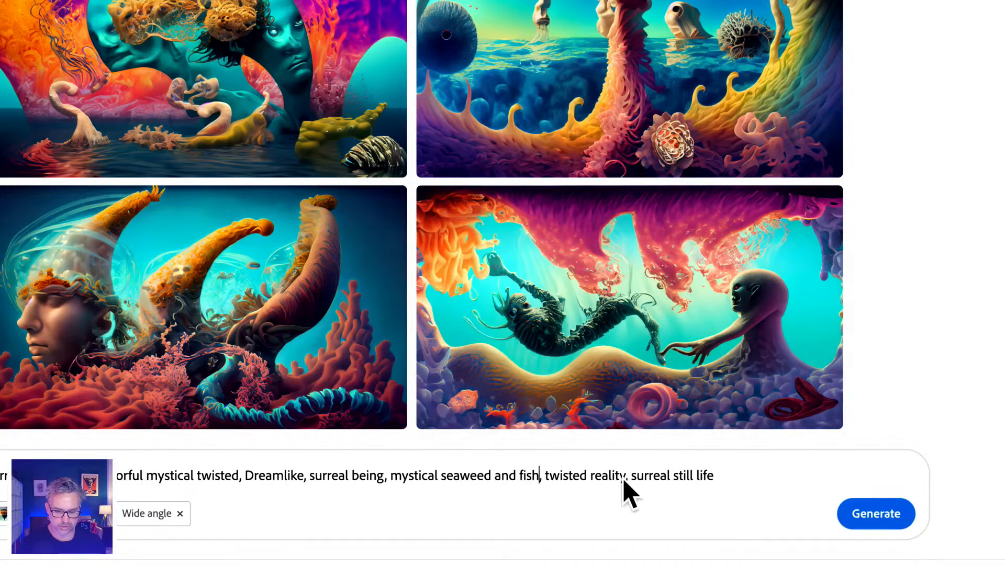
pyautogui.moveTo(627, 476); pyautogui.dragTo(804, 475)
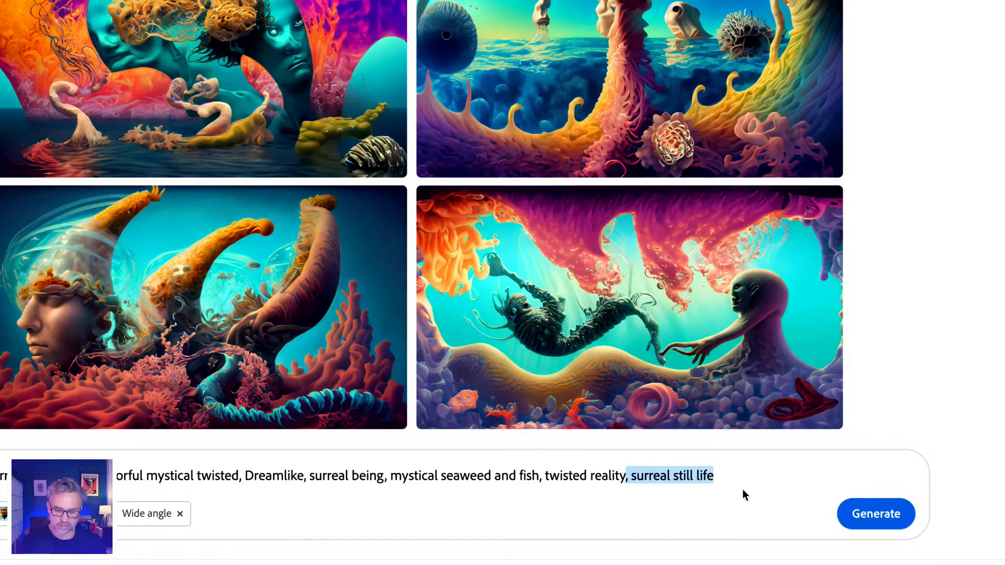
pyautogui.moveTo(677, 222)
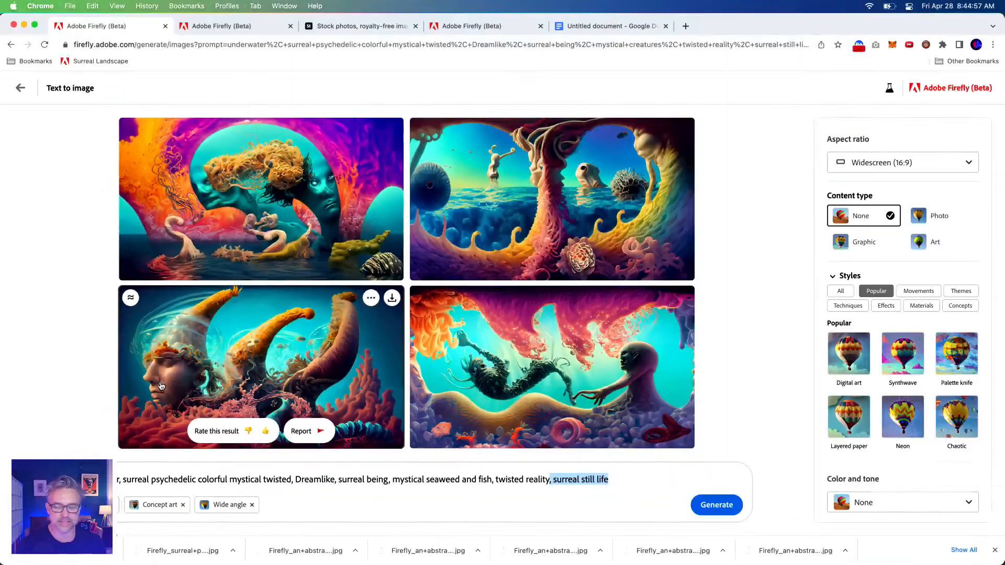
pyautogui.click(716, 504)
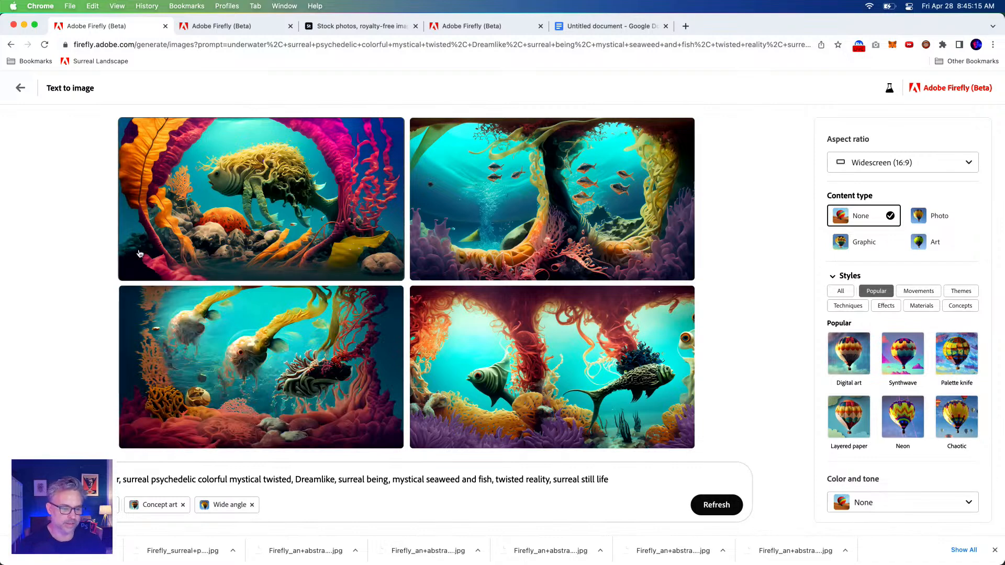
# Download the image of the pale fish creatures with yellow seaweed and the one with the small orange fish school
pyautogui.click(391, 301)
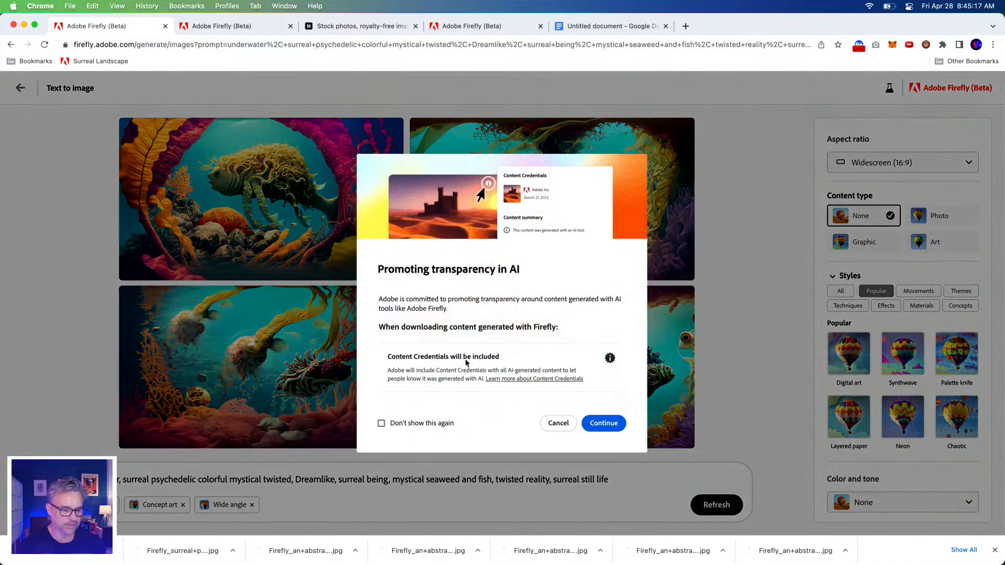
pyautogui.click(603, 422)
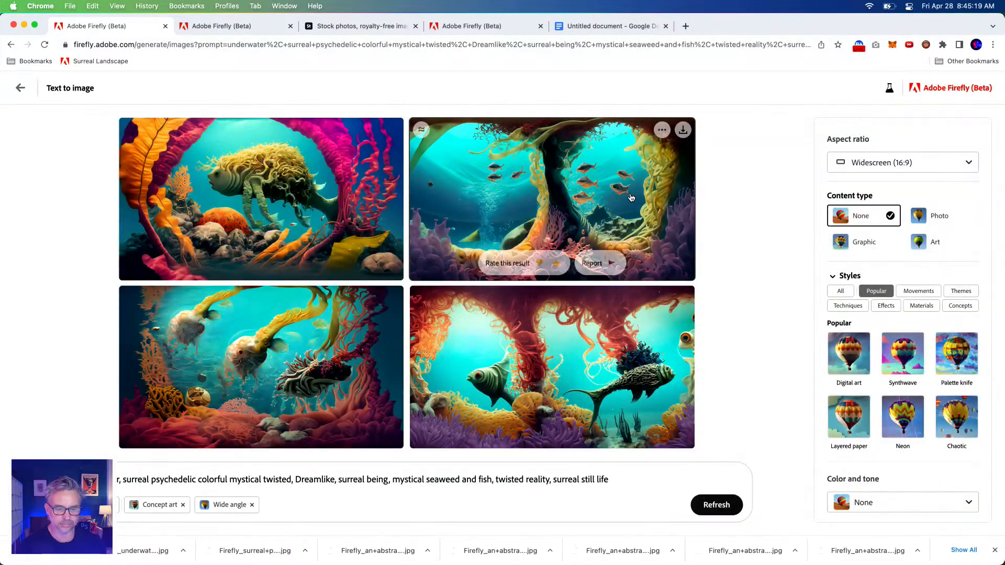
pyautogui.click(682, 130)
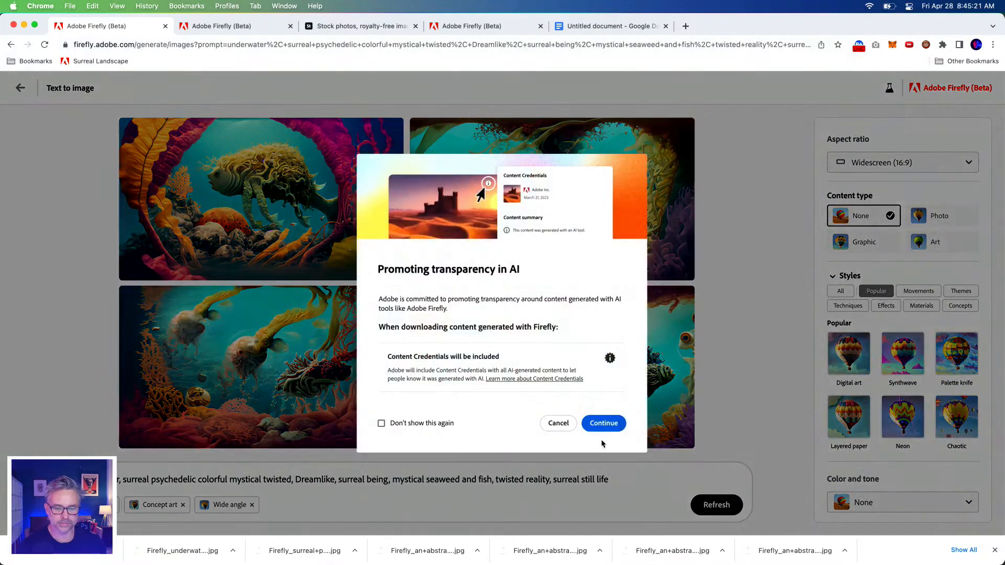
pyautogui.click(603, 423)
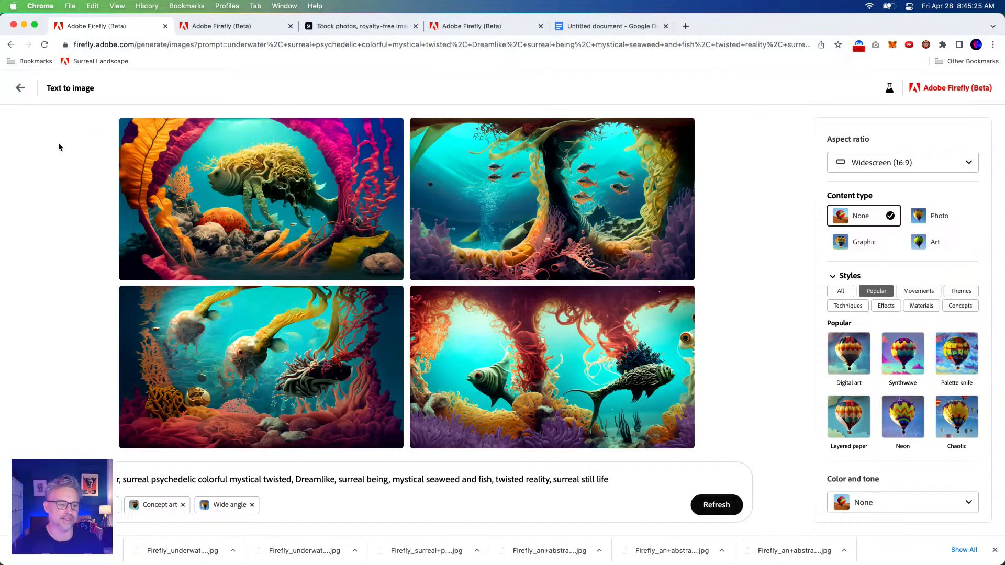
# Return to the previous "mystical creatures" results and download the horned-head scene, the twisted-tree seascape and the pink-canopy scene with two figures
pyautogui.click(9, 45)
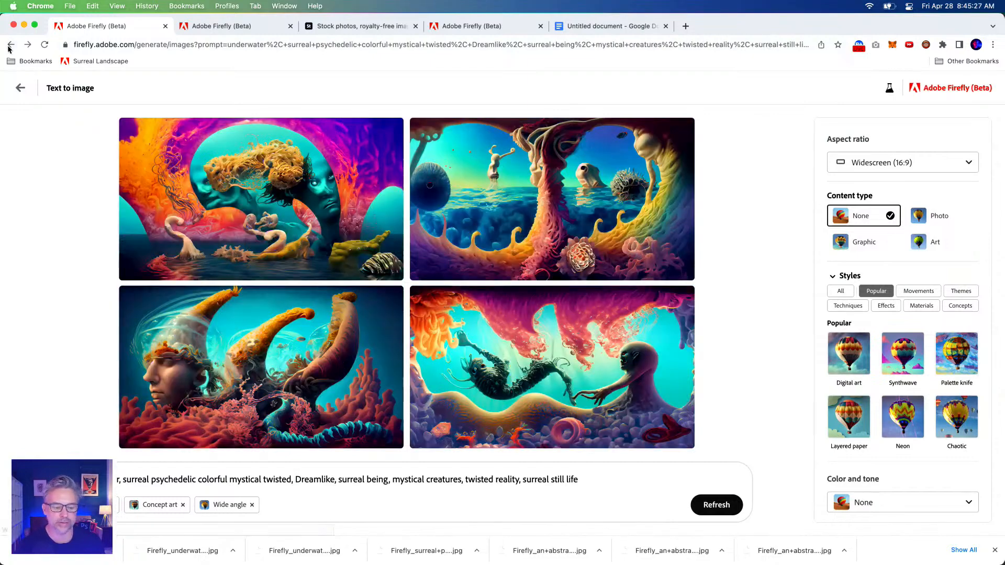
pyautogui.click(392, 294)
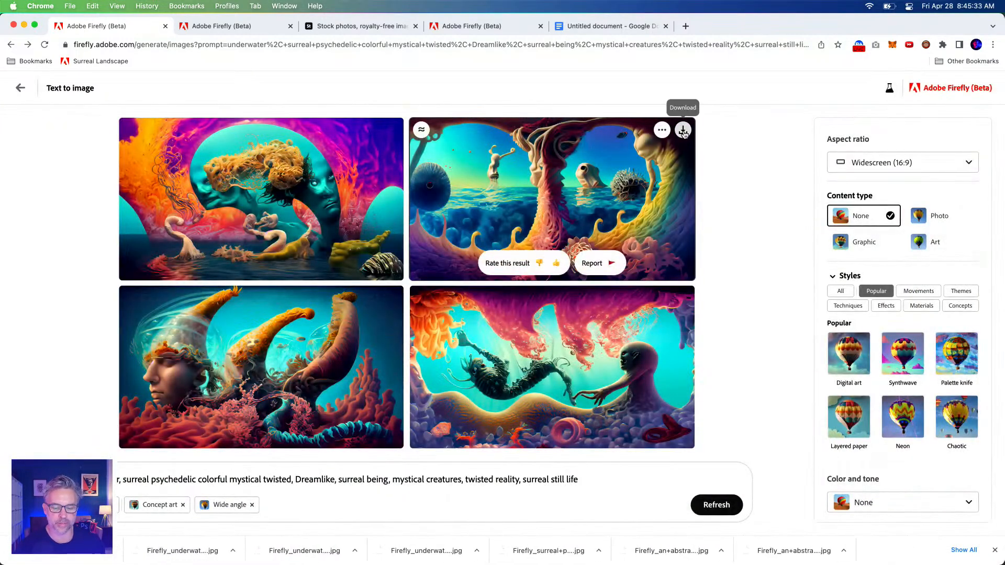
pyautogui.click(683, 132)
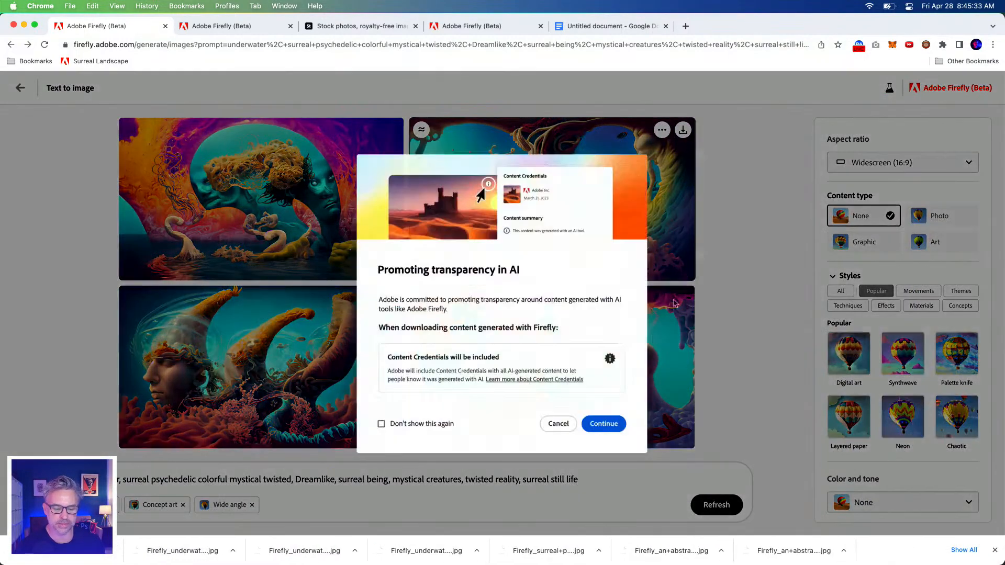
pyautogui.click(603, 423)
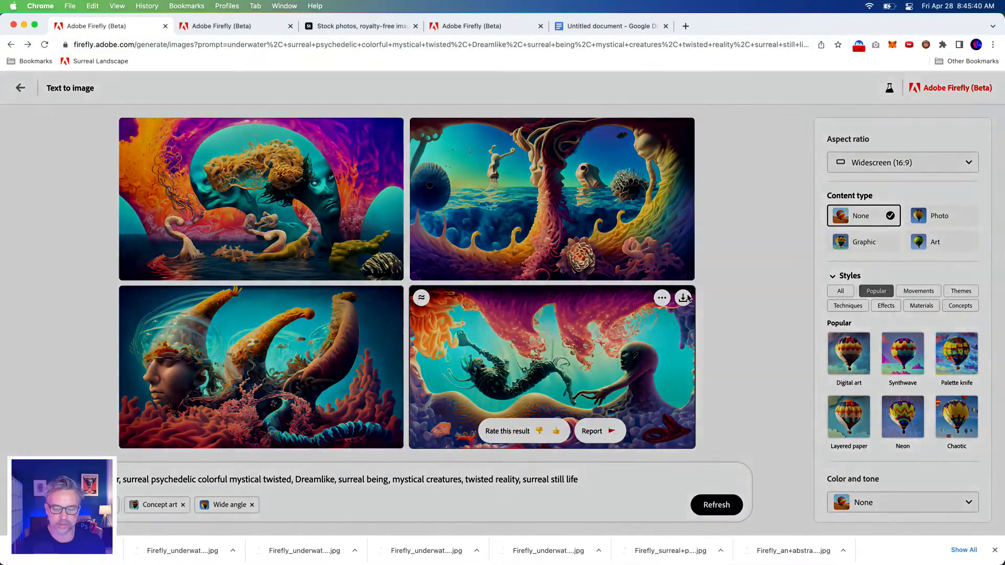
pyautogui.click(686, 297)
pyautogui.click(604, 423)
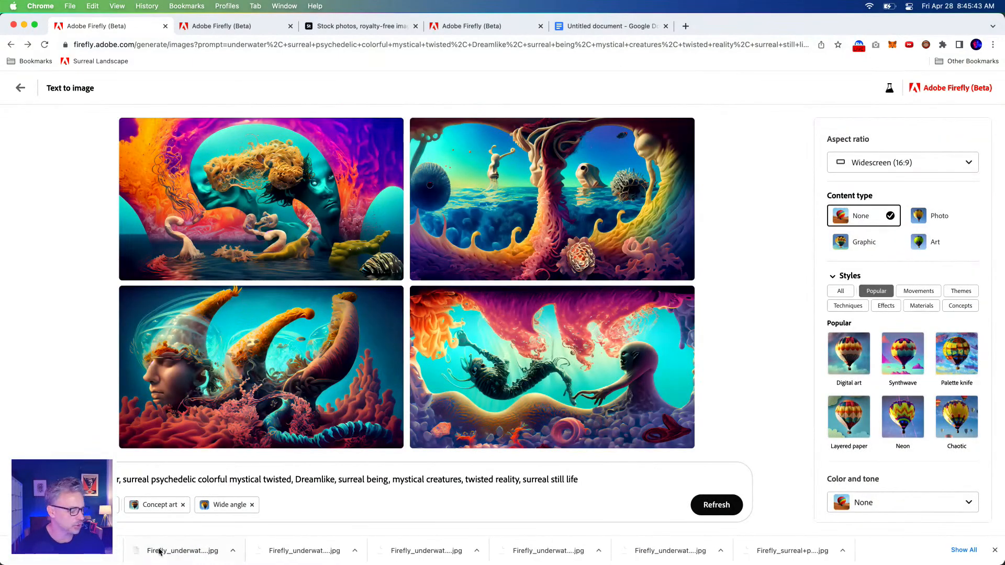
# Search the web for the painter Hieronymus Bosch in a new browser tab
pyautogui.click(686, 26)
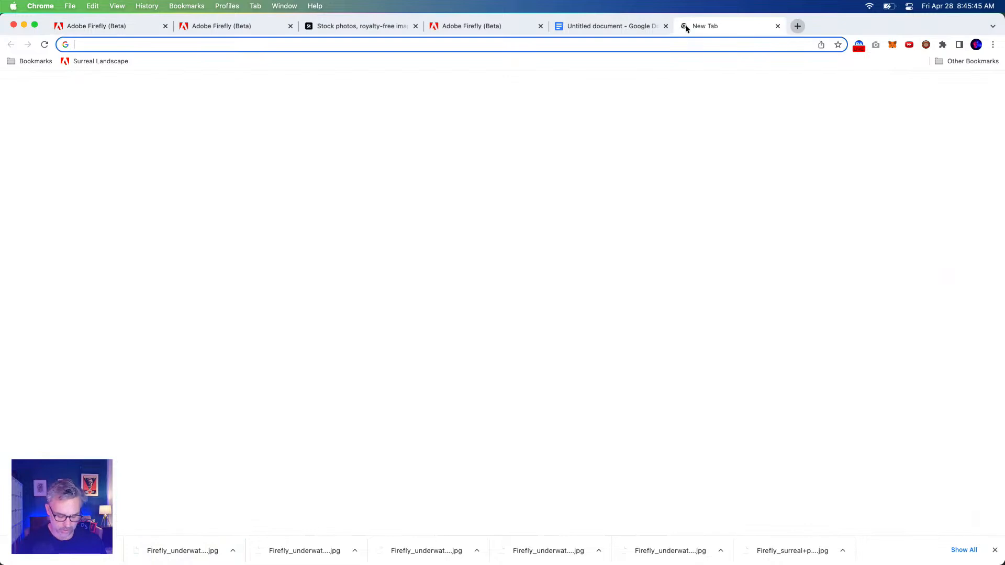
pyautogui.write('h')
pyautogui.press('BackSpace')
pyautogui.press('BackSpace')
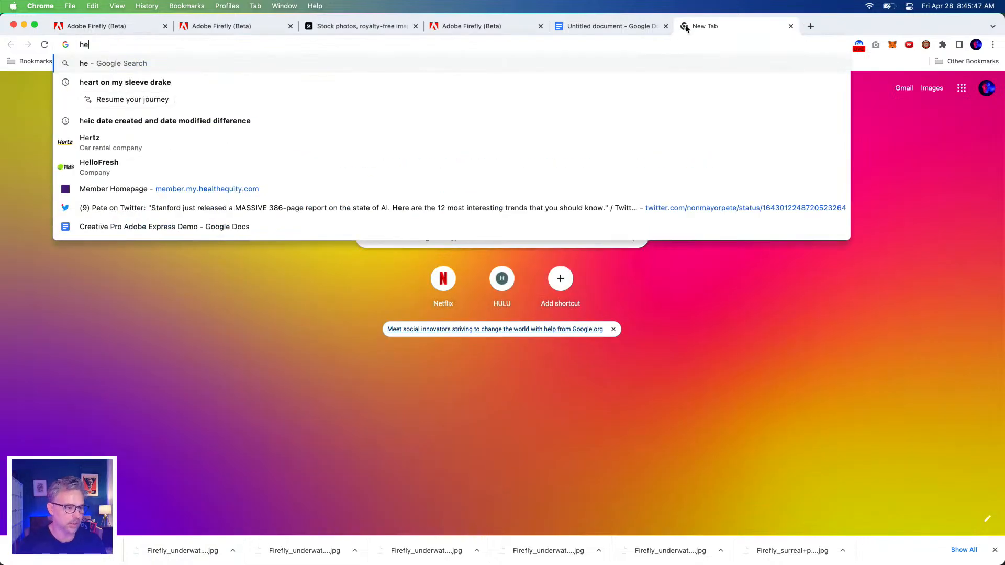
pyautogui.write('h')
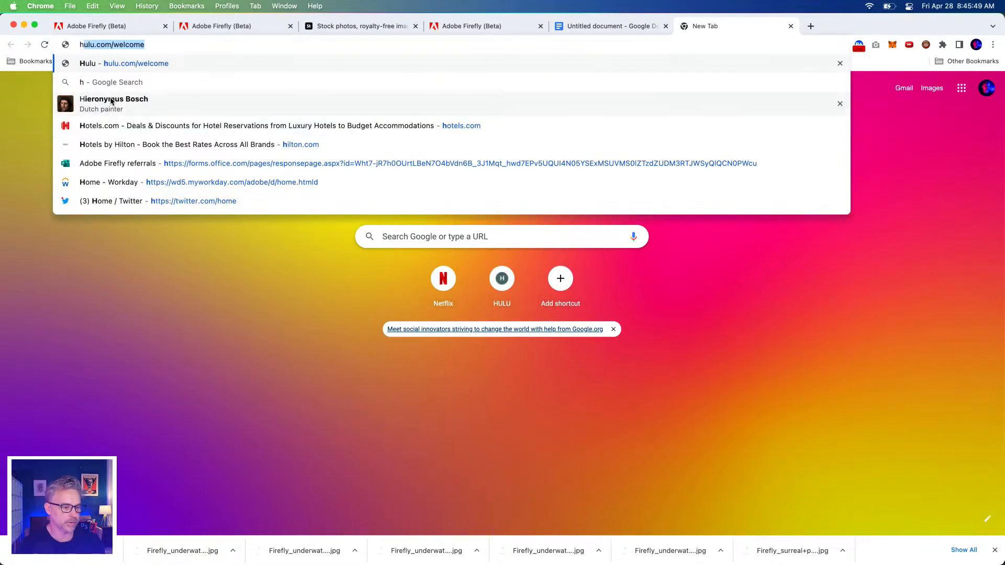
pyautogui.click(110, 97)
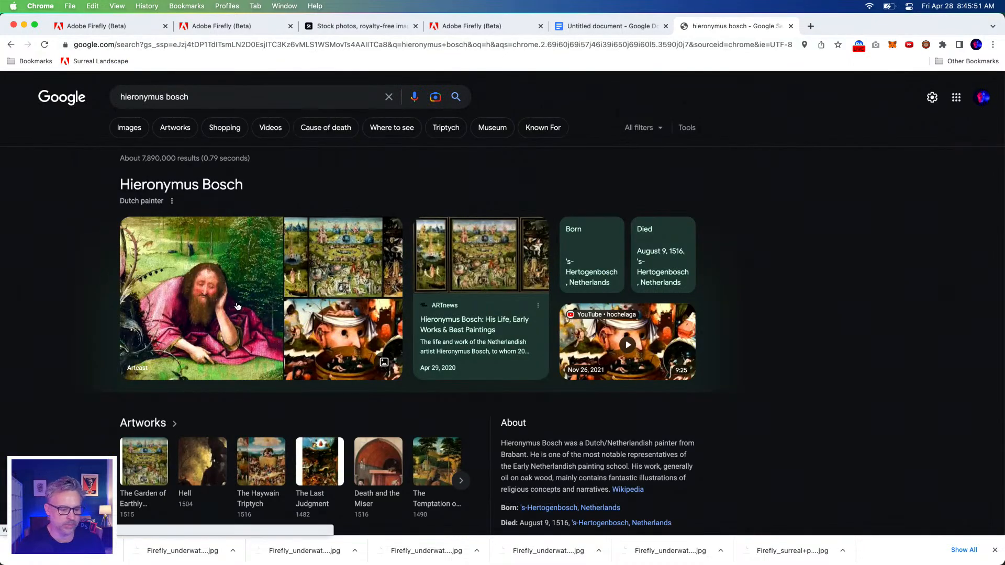
# Open the Wikipedia article on The Garden of Earthly Delights and examine the enlarged triptych painting
pyautogui.click(327, 254)
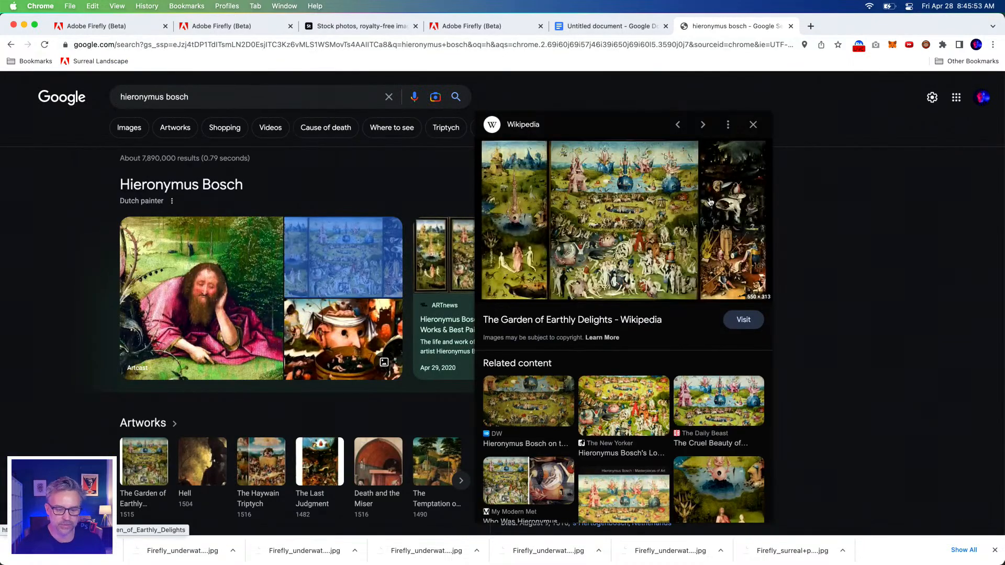
pyautogui.click(628, 196)
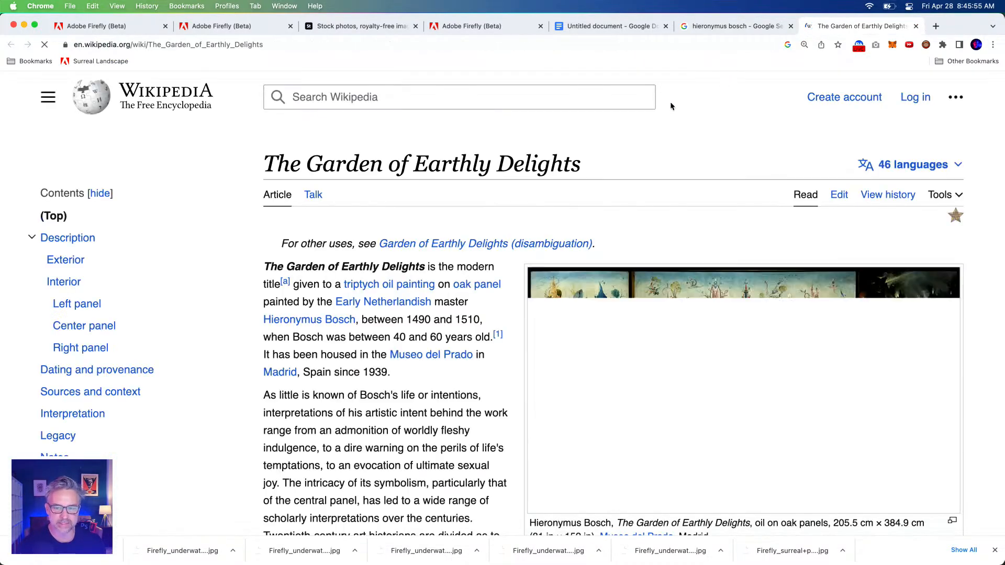
pyautogui.scroll(-3, 769, 438)
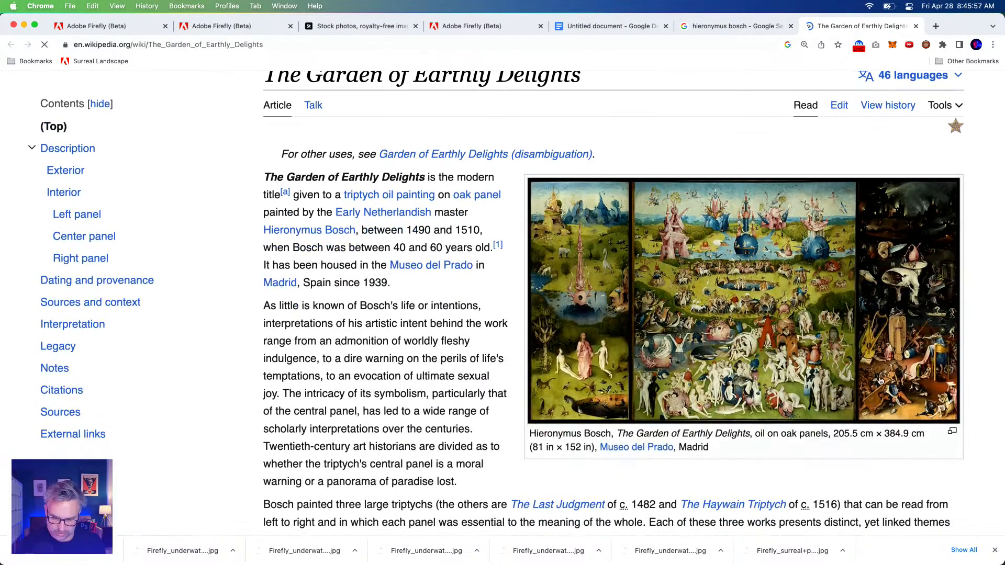
pyautogui.click(708, 262)
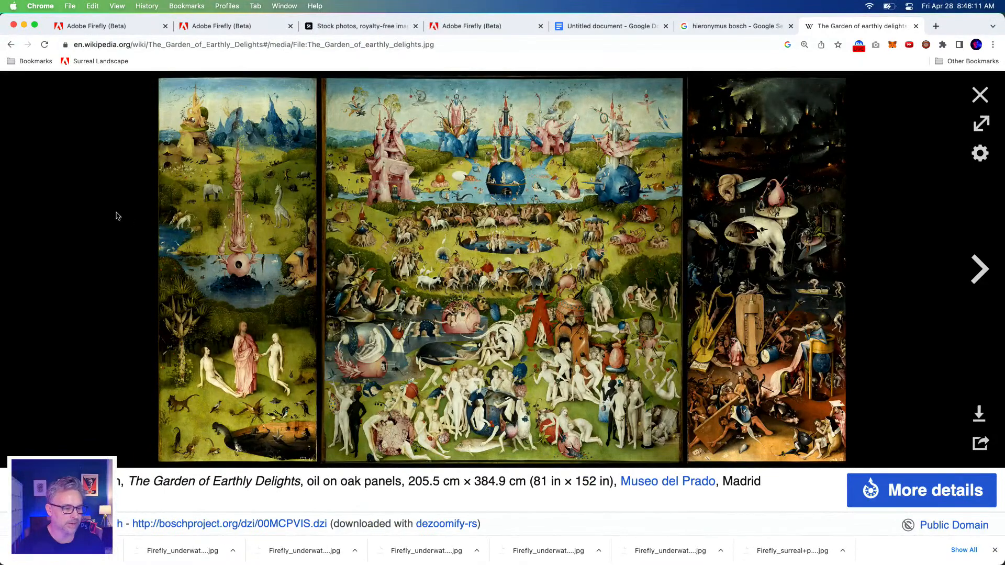
pyautogui.click(9, 45)
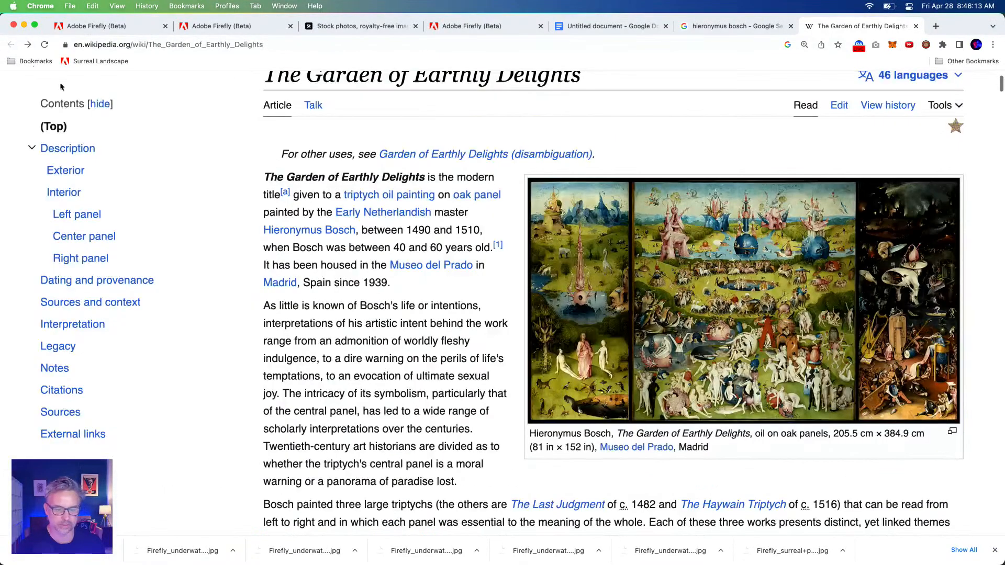
# Browse the Hieronymus Bosch image results and preview The Atlantic, De Jonckheere and Arthive paintings
pyautogui.click(735, 25)
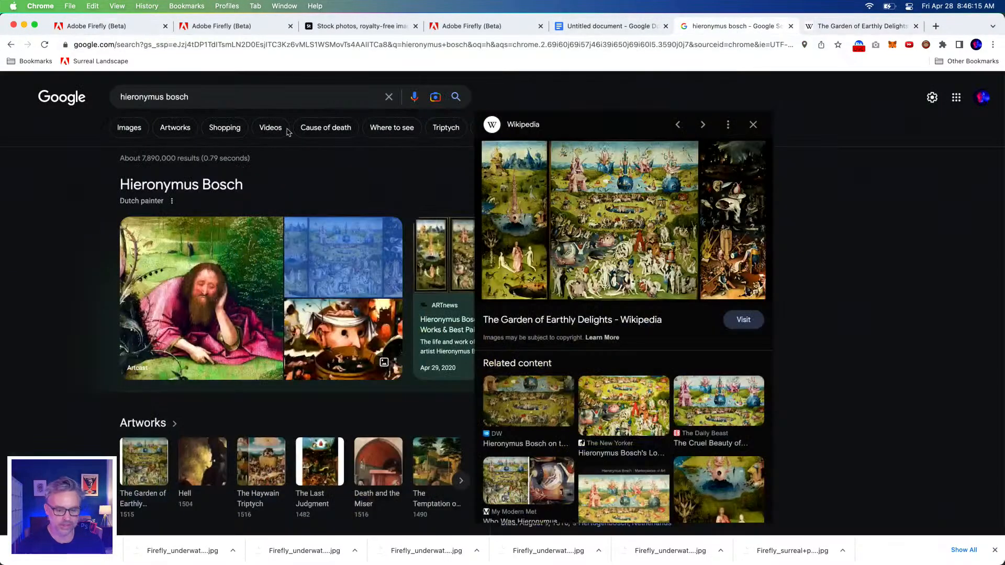
pyautogui.click(123, 130)
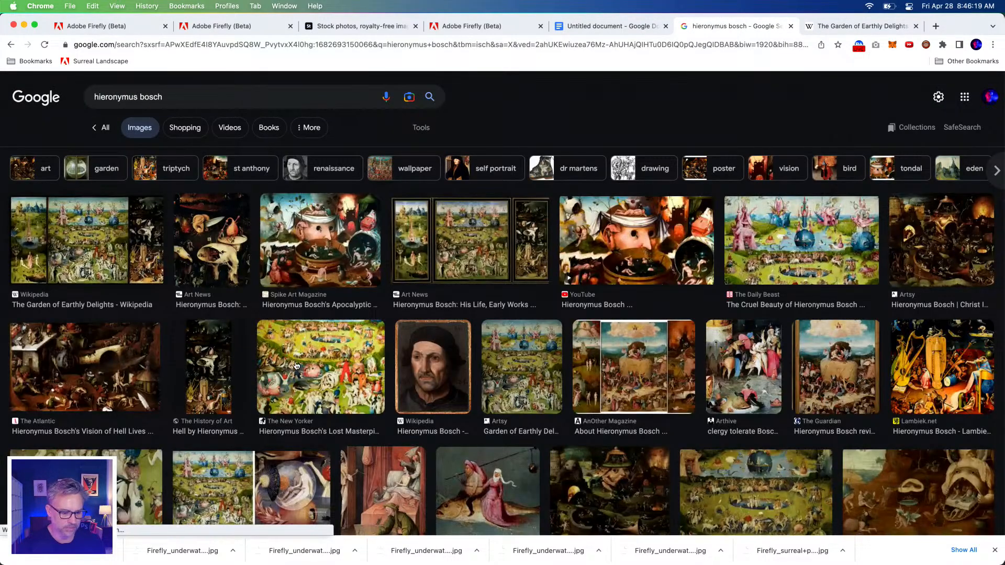
pyautogui.click(296, 366)
pyautogui.click(484, 260)
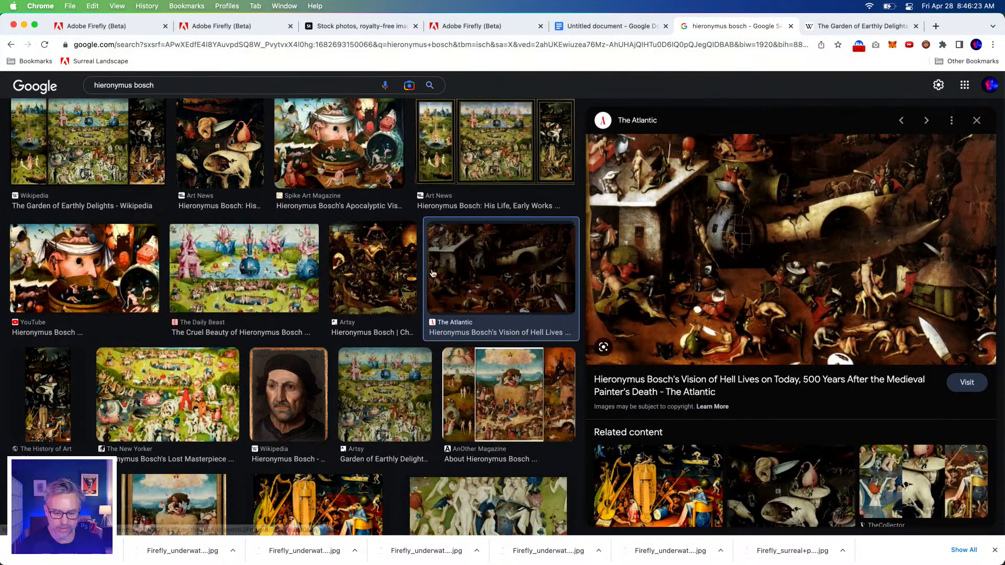
pyautogui.scroll(-4, 456, 273)
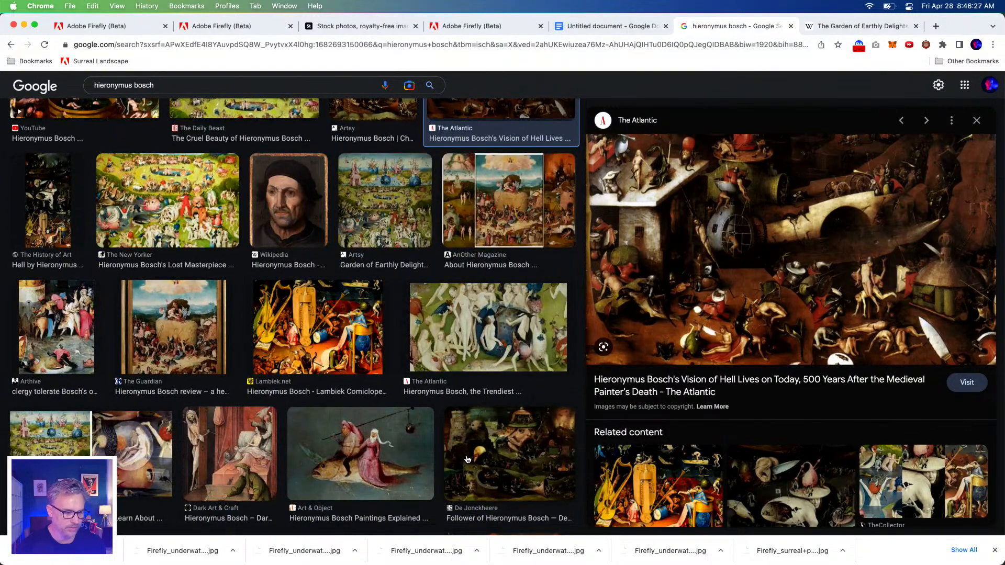
pyautogui.click(467, 459)
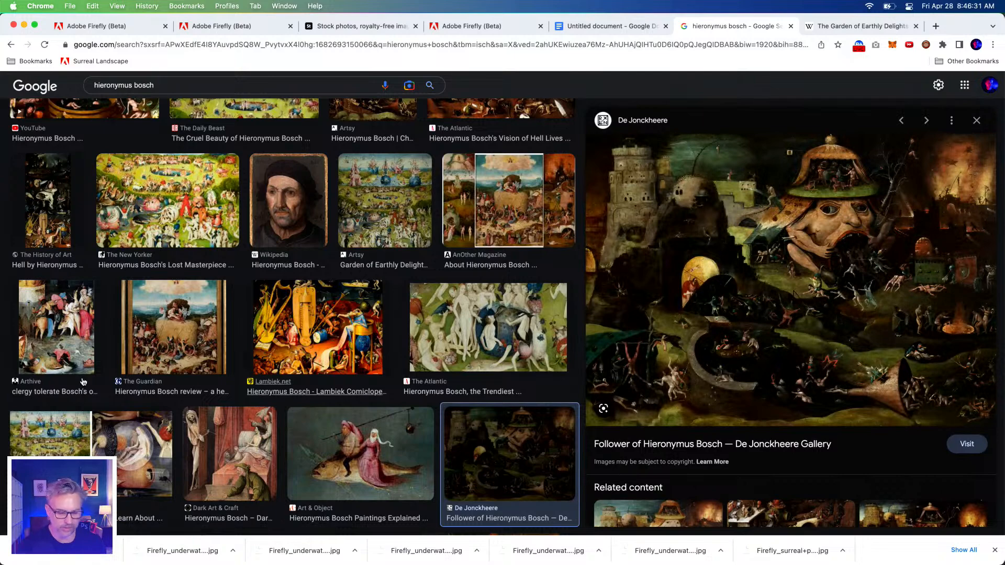
pyautogui.click(57, 325)
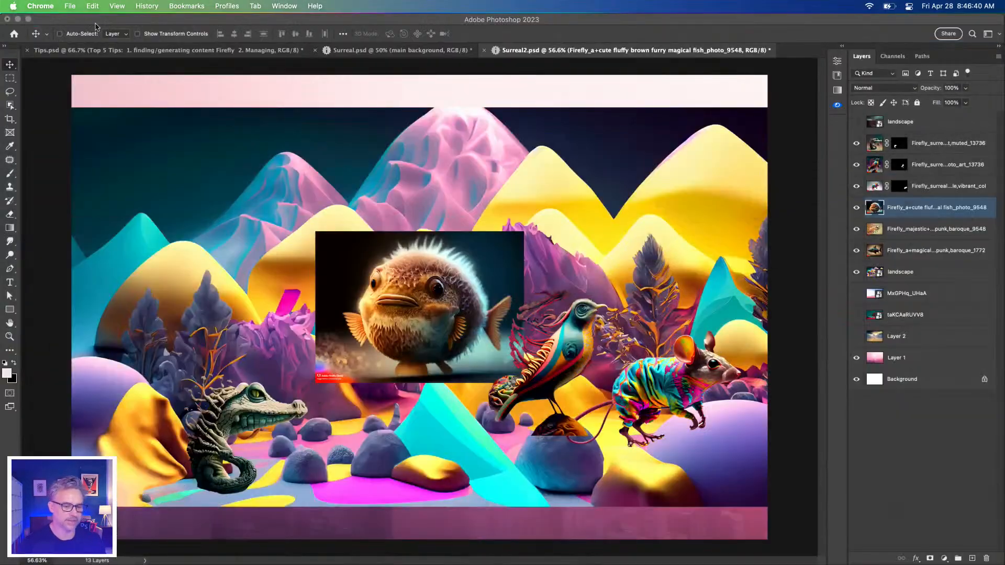
# Switch to Surreal2.psd in Photoshop and find the newly saved Firefly underwater images in the Finder Downloads folder
pyautogui.click(224, 172)
pyautogui.moveTo(3, 562)
pyautogui.click(24, 550)
pyautogui.click(138, 269)
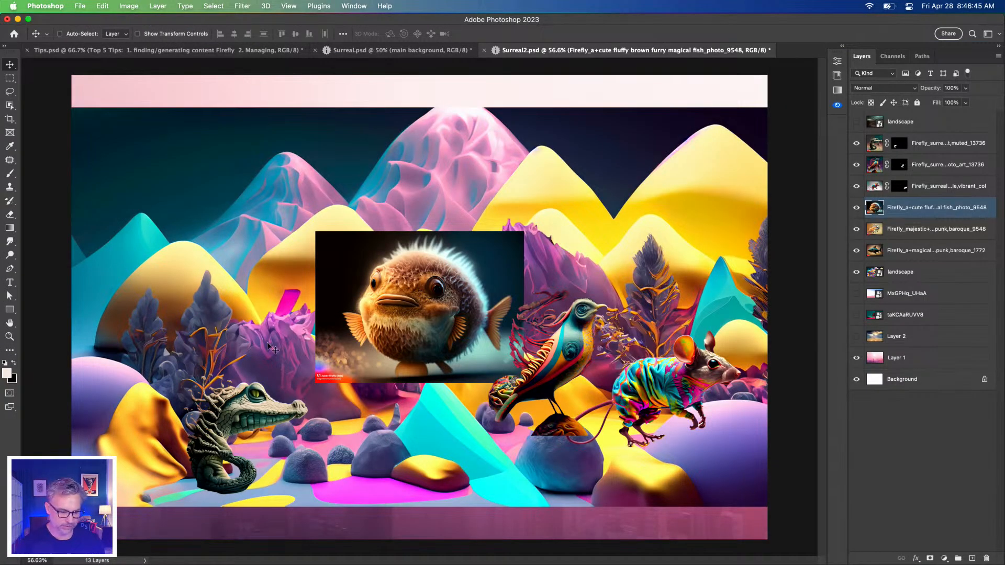
pyautogui.moveTo(91, 562)
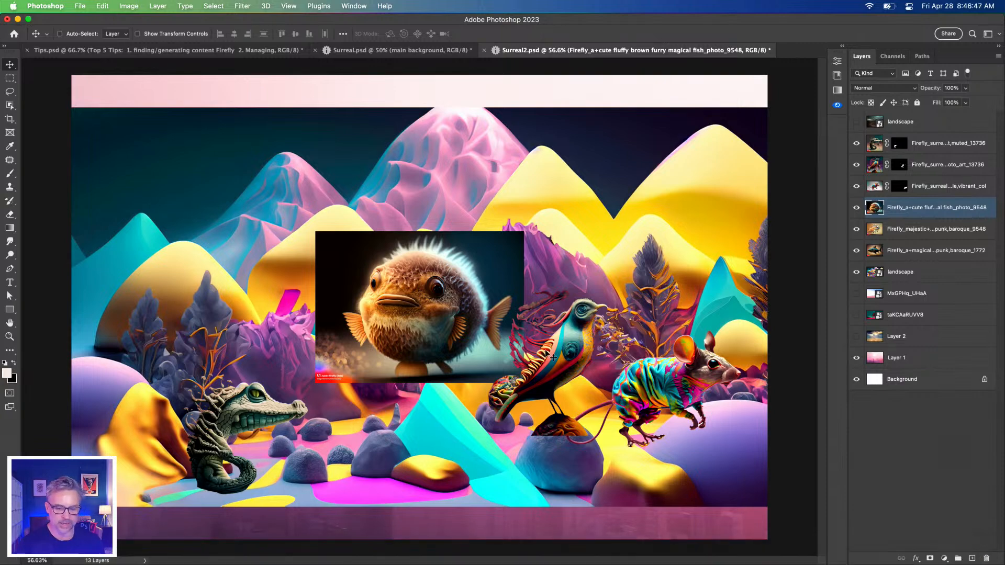
pyautogui.click(26, 557)
pyautogui.scroll(-10, 628, 324)
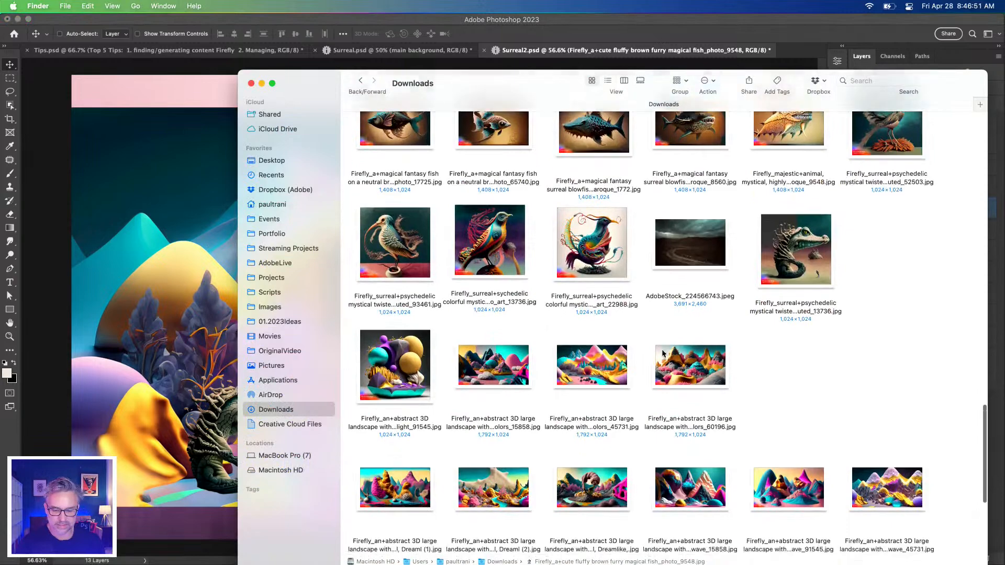
# Place the six downloaded Firefly underwater images into Surreal2.psd as separate layers
pyautogui.moveTo(874, 452); pyautogui.dragTo(291, 322)
pyautogui.keyDown('shift'); pyautogui.click(900, 357); pyautogui.keyUp('shift')
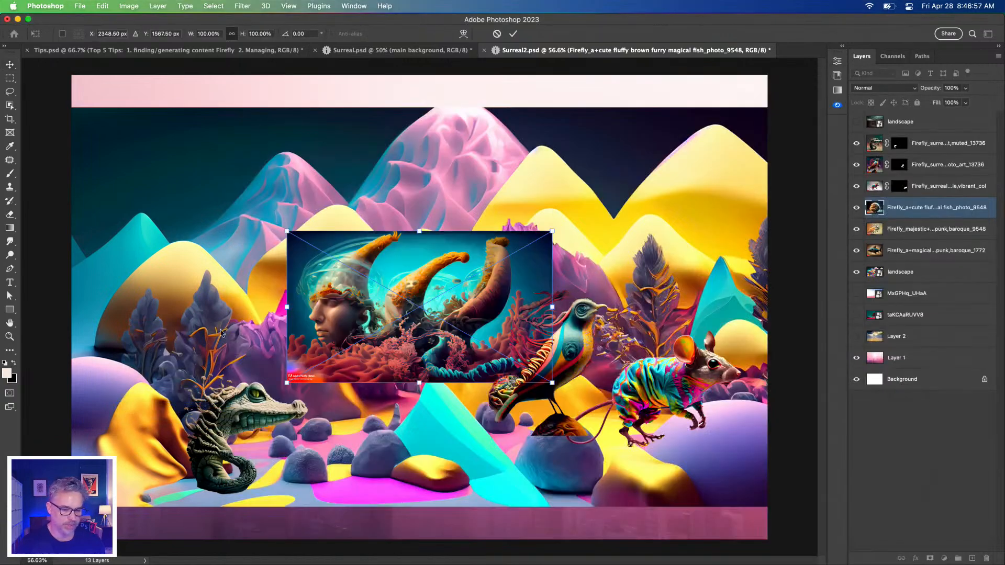
pyautogui.press('Return')
pyautogui.press('Return')
pyautogui.press('Return')
pyautogui.press('Return')
pyautogui.press('Return')
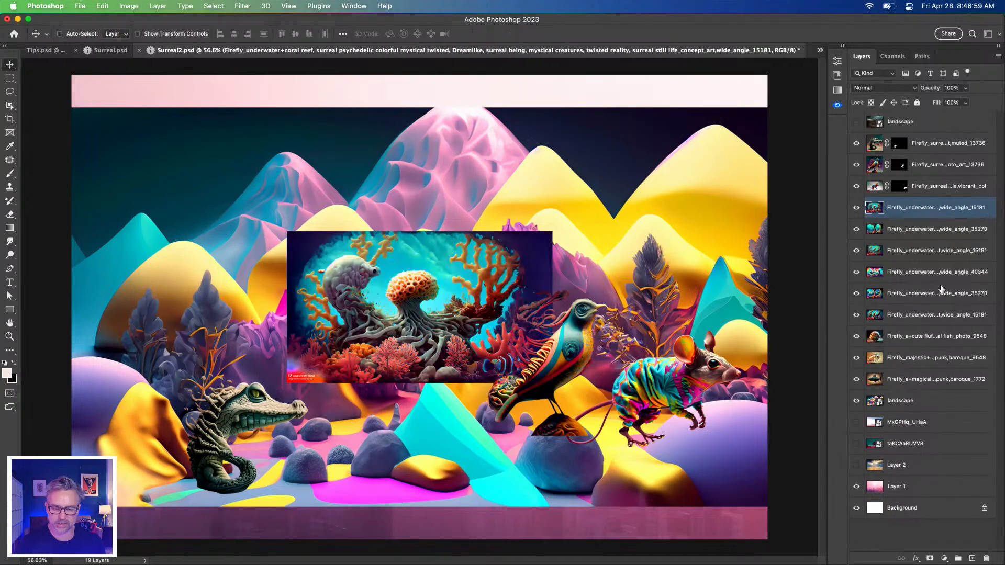
# Group the six underwater layers and scale the group to about 262.76% so it matches the landscape's width
pyautogui.keyDown('shift'); pyautogui.click(897, 314); pyautogui.keyUp('shift')
pyautogui.press('super+g')
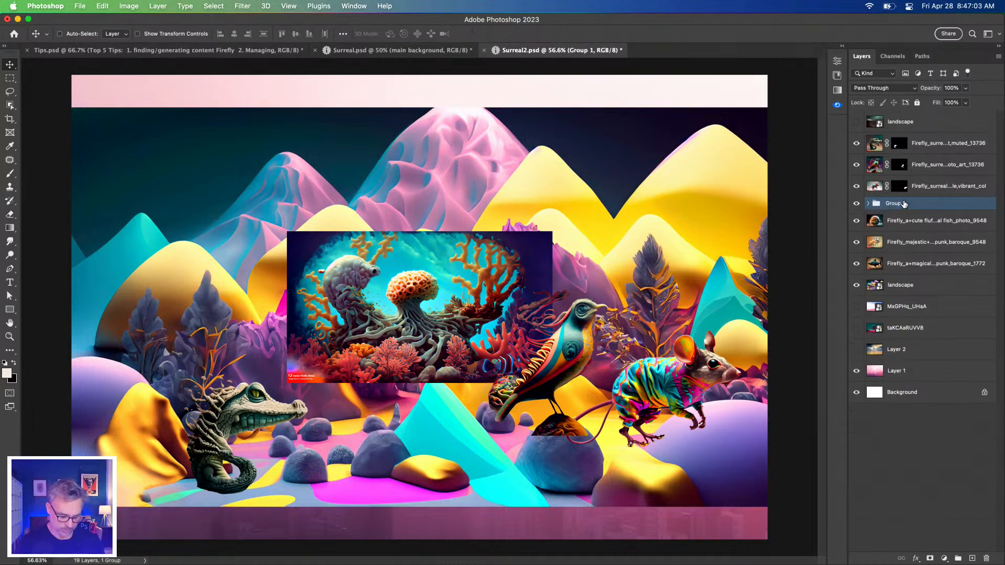
pyautogui.press('super+t')
pyautogui.moveTo(284, 230); pyautogui.dragTo(66, 112)
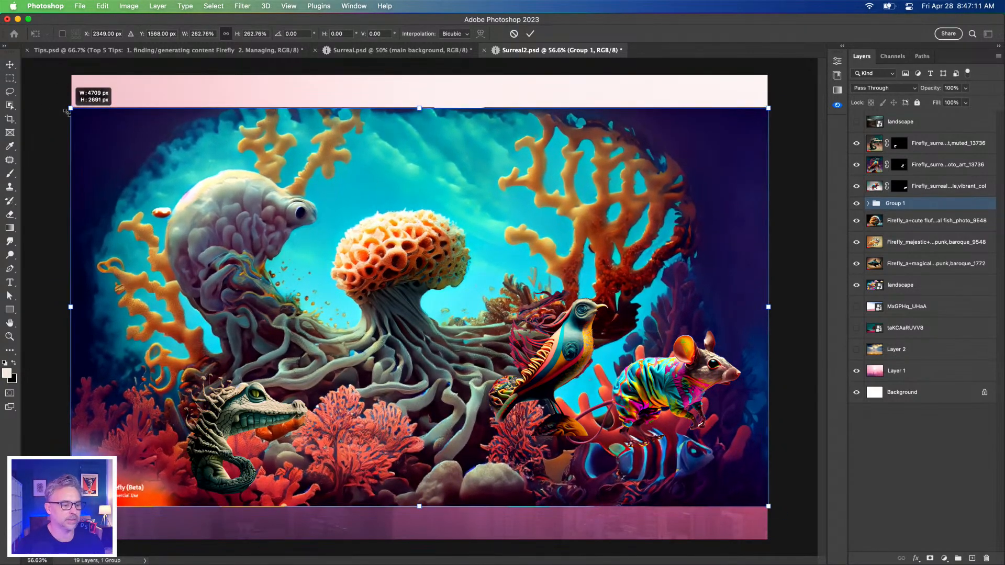
pyautogui.press('Return')
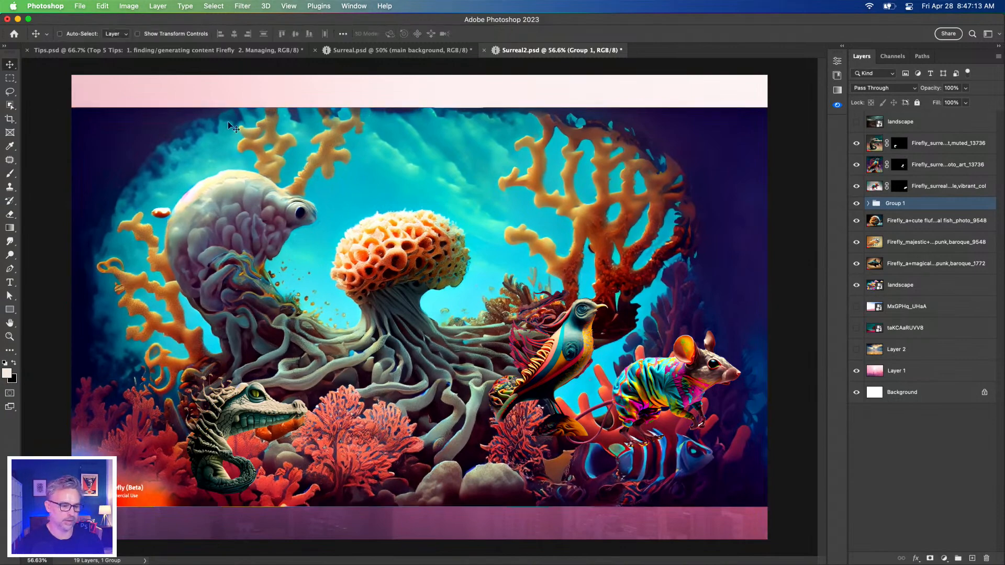
# Move the underwater group directly below the landscape and expand the canvas with Reveal All
pyautogui.moveTo(248, 112); pyautogui.dragTo(253, 509)
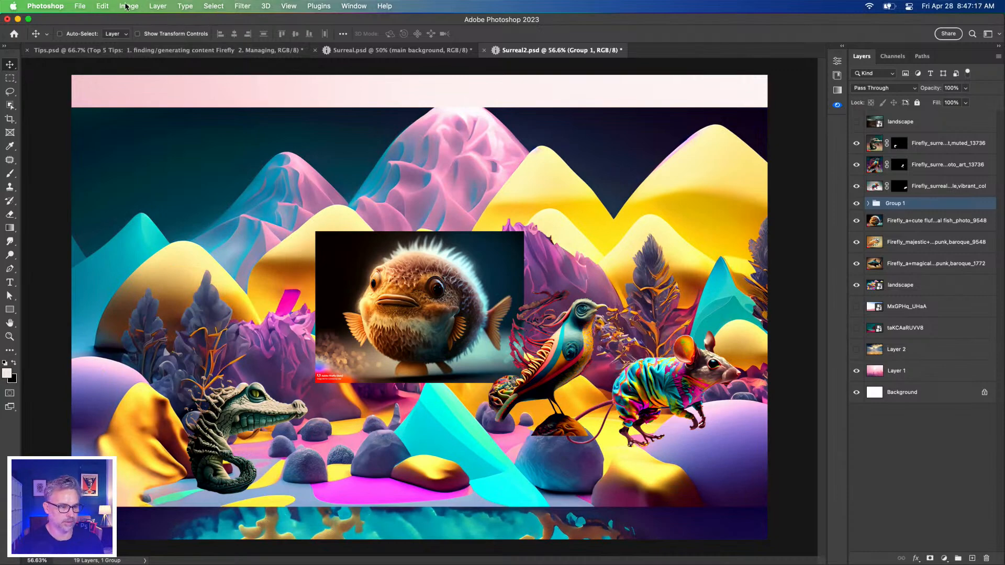
pyautogui.click(125, 6)
pyautogui.click(123, 131)
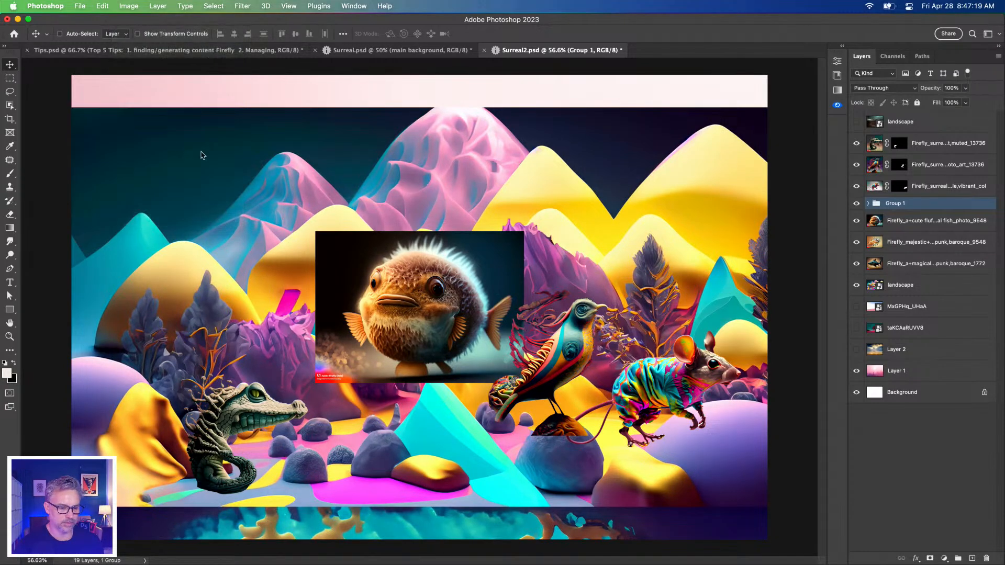
pyautogui.press('super+0')
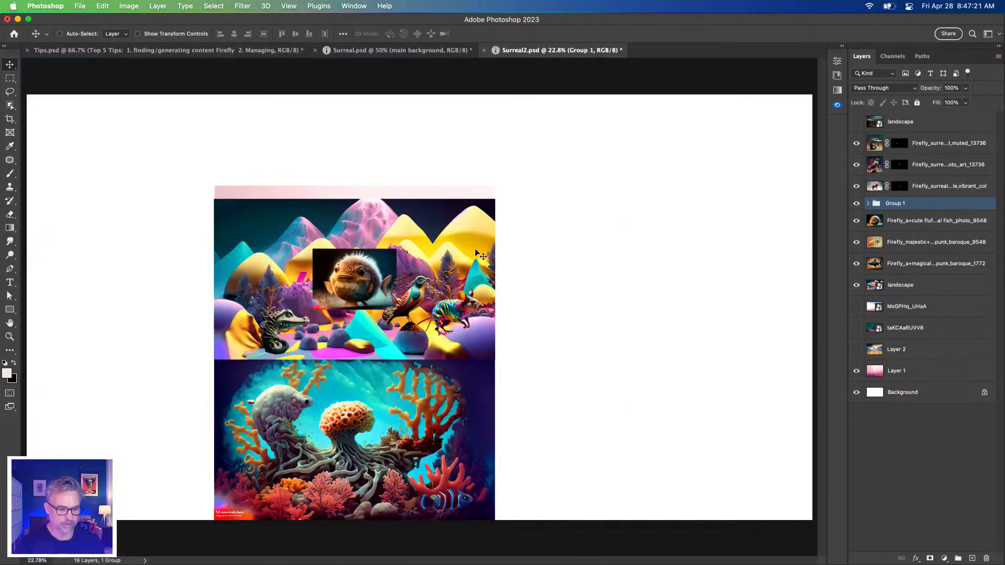
# Delete the MxGPHq_UHaA, taKCAaRUVV8, Layer 2, Layer 1 and Background layers
pyautogui.click(895, 372)
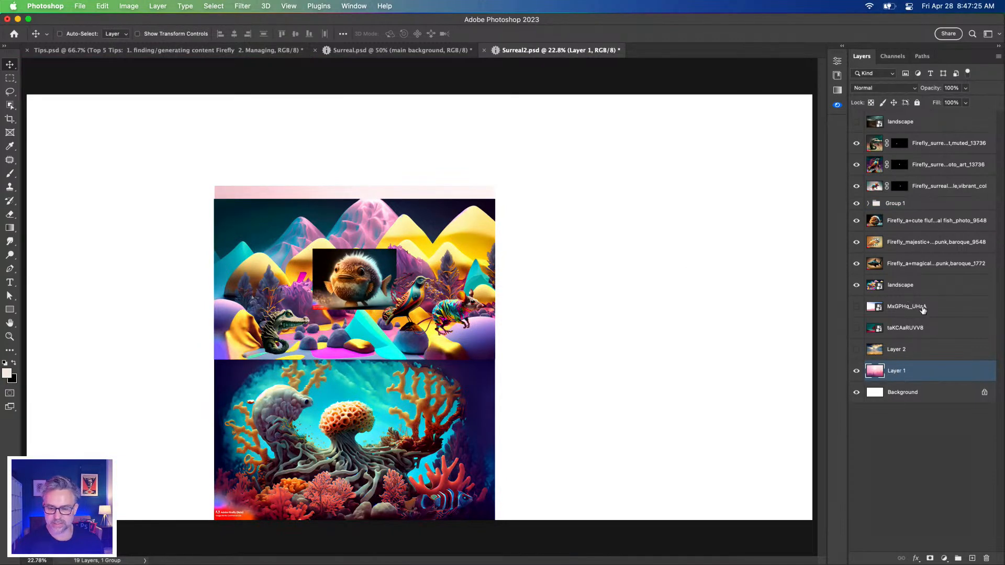
pyautogui.click(923, 310)
pyautogui.keyDown('shift'); pyautogui.click(901, 376); pyautogui.keyUp('shift')
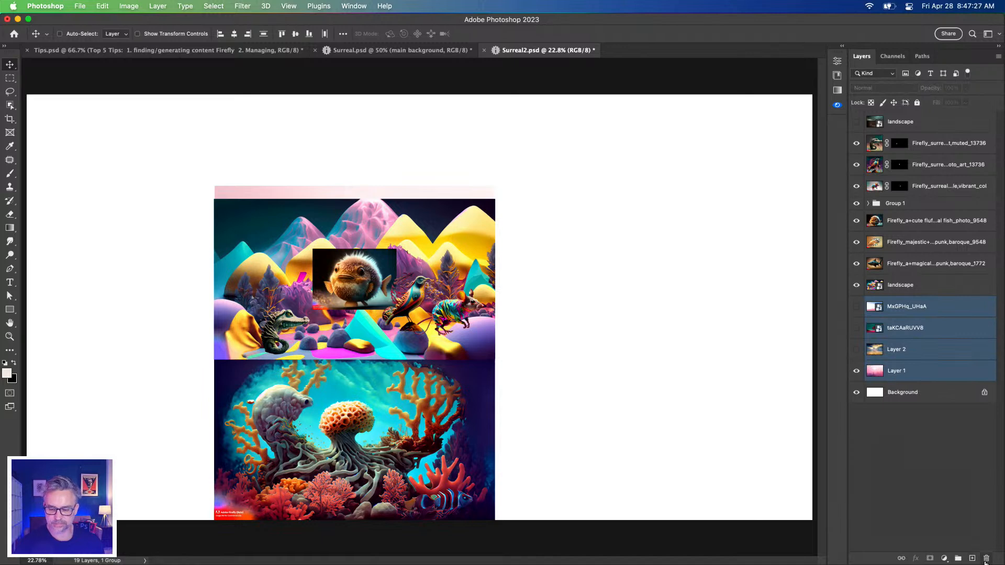
pyautogui.click(985, 560)
pyautogui.click(986, 560)
# Duplicate the visible landscape layer and move the copy directly above the original scene
pyautogui.click(121, 5)
pyautogui.click(121, 6)
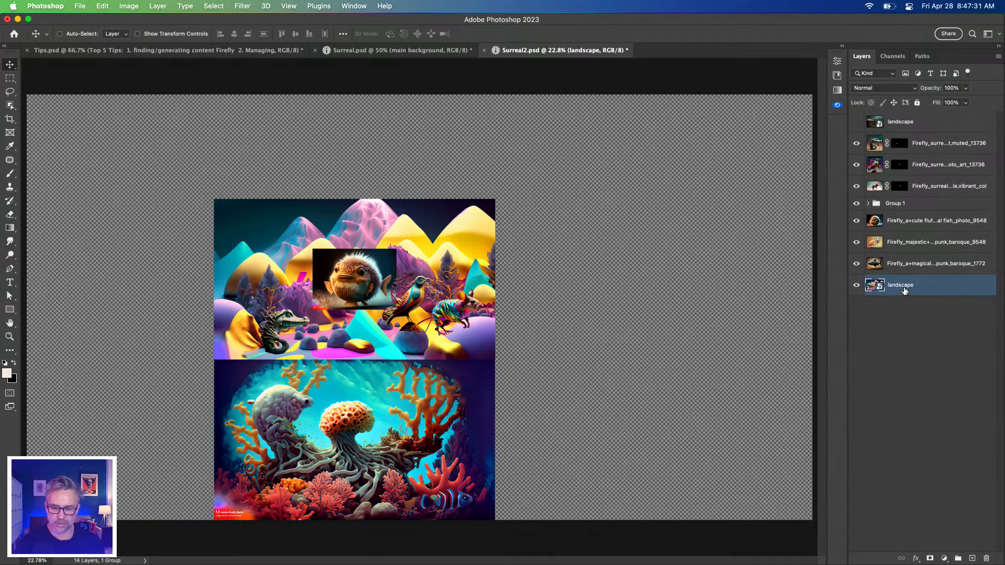
pyautogui.press('super+j')
pyautogui.moveTo(369, 433); pyautogui.dragTo(366, 290)
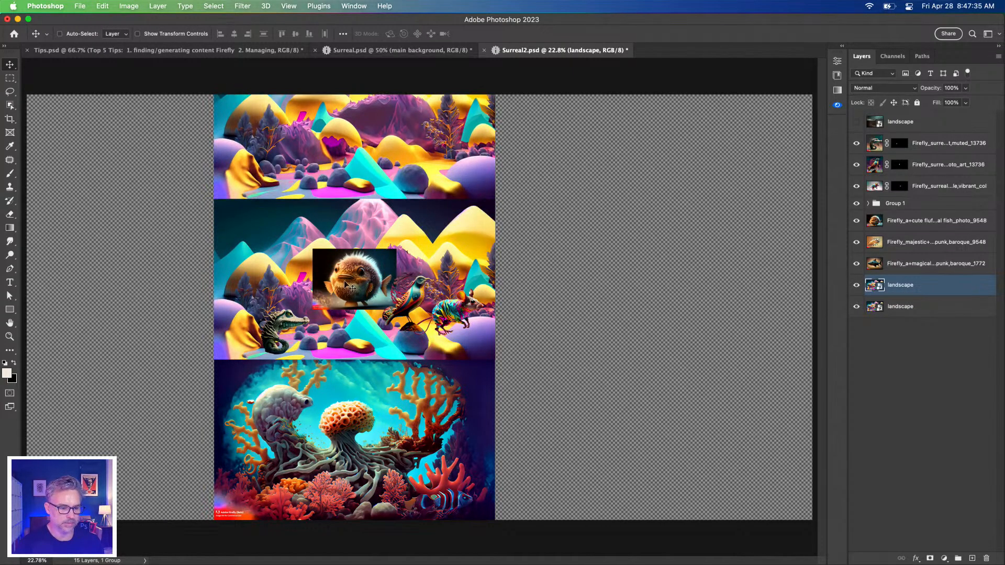
# Expand the canvas with Reveal All and trim the transparent pixels away on all four sides
pyautogui.click(120, 6)
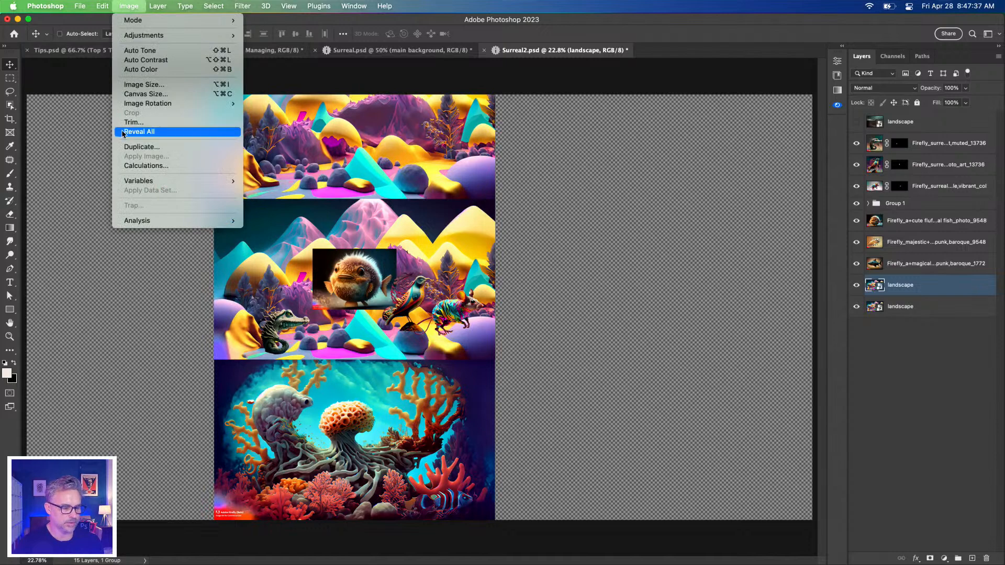
pyautogui.click(124, 133)
pyautogui.click(133, 7)
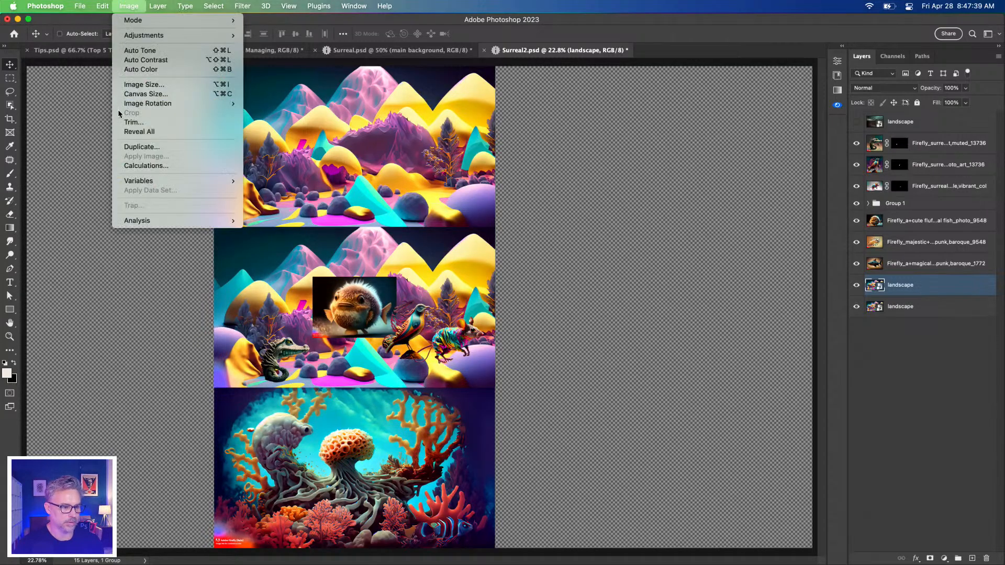
pyautogui.click(123, 123)
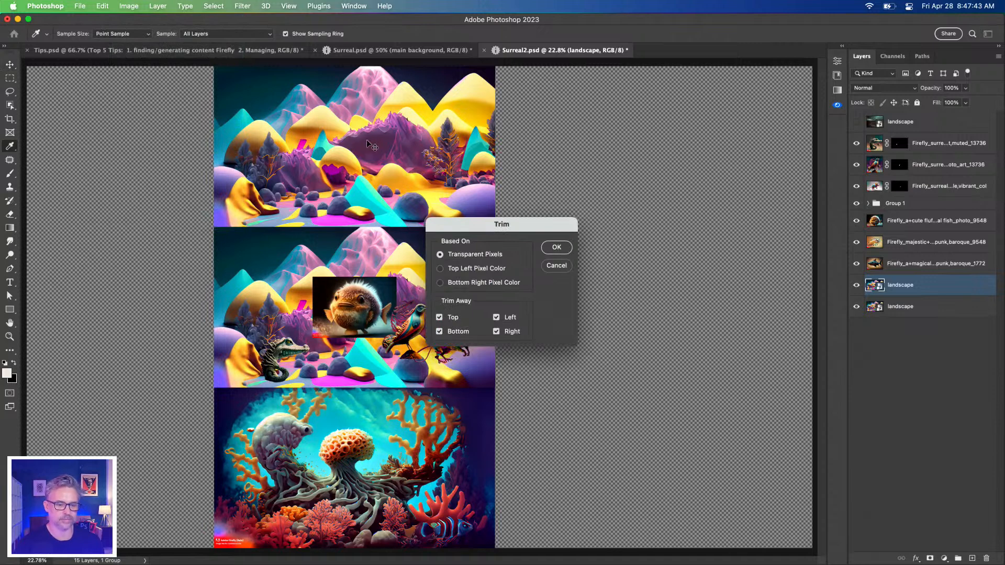
pyautogui.press('Return')
pyautogui.press('v')
pyautogui.press('super+plus')
pyautogui.press('super+plus')
pyautogui.press('super+plus')
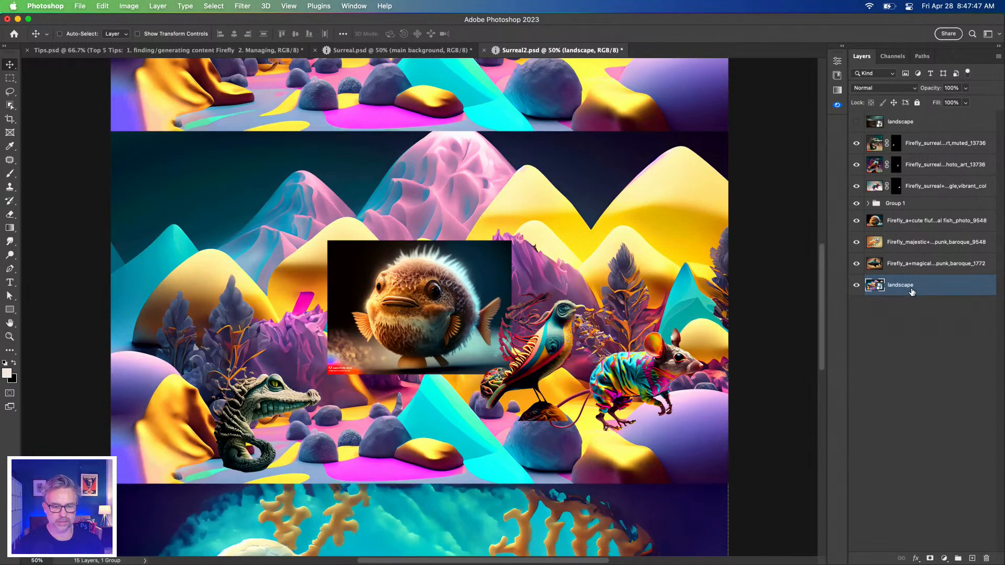
# Move Group 1 with the underwater scene below the three fish image layers, directly above the landscape layer
pyautogui.keyDown('super'); pyautogui.click(419, 322); pyautogui.keyUp('super')
pyautogui.scroll(-5, 418, 322)
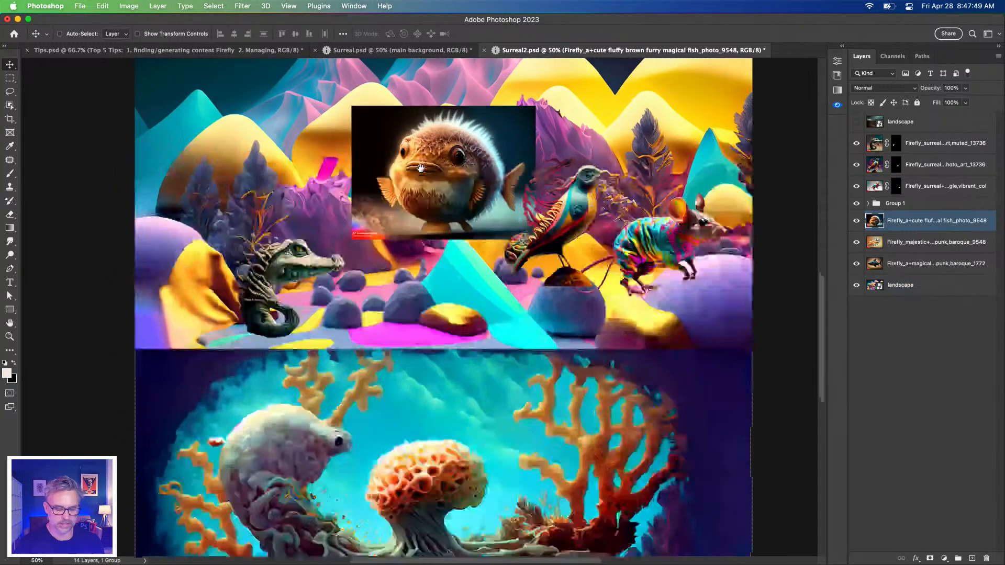
pyautogui.moveTo(414, 112); pyautogui.dragTo(410, 149)
pyautogui.moveTo(885, 207); pyautogui.dragTo(889, 275)
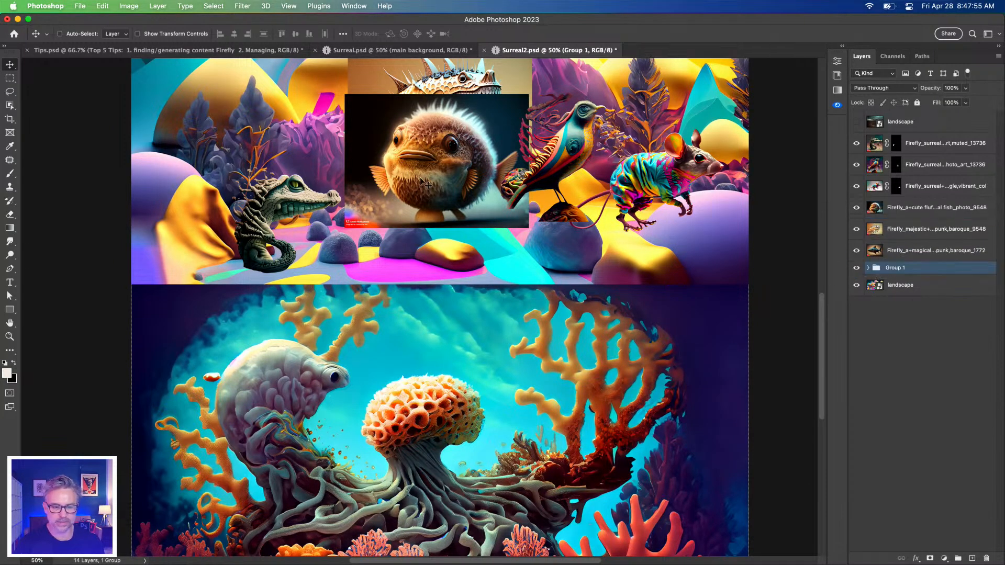
# Move the fluffy fish, the majestic spiny creature and the dark finned fish images down into the underwater scene
pyautogui.moveTo(406, 139); pyautogui.dragTo(545, 383)
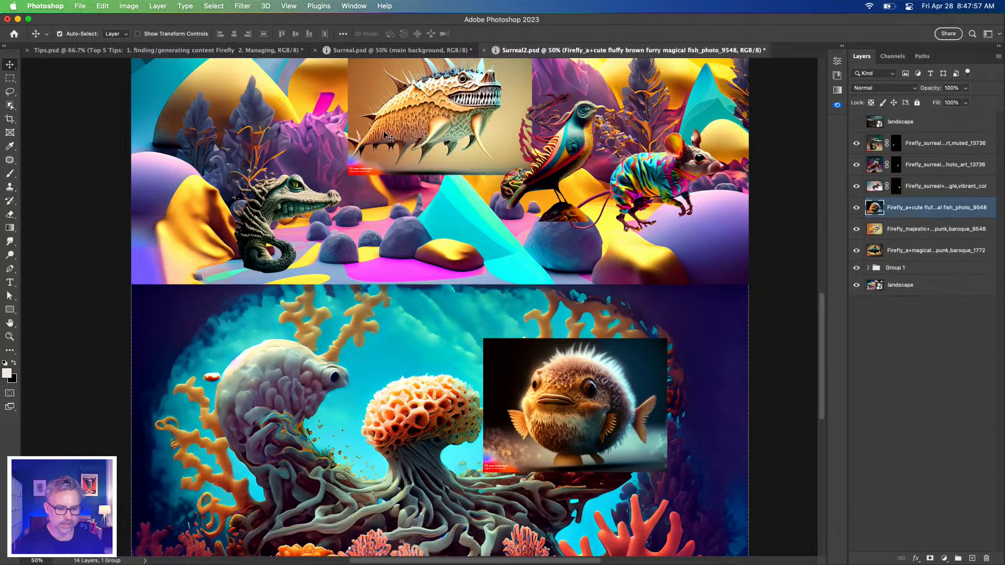
pyautogui.keyDown('super'); pyautogui.click(408, 110); pyautogui.keyUp('super')
pyautogui.moveTo(408, 110); pyautogui.dragTo(306, 391)
pyautogui.keyDown('super'); pyautogui.click(405, 102); pyautogui.keyUp('super')
pyautogui.moveTo(406, 102); pyautogui.dragTo(395, 442)
pyautogui.keyDown('super'); pyautogui.click(308, 408); pyautogui.keyUp('super')
pyautogui.moveTo(309, 408); pyautogui.dragTo(224, 371)
pyautogui.keyDown('super'); pyautogui.click(422, 447); pyautogui.keyUp('super')
pyautogui.moveTo(422, 447); pyautogui.dragTo(391, 432)
# Remove the background of the fluffy fish image and hide the other two unmasked fish layers
pyautogui.keyDown('super'); pyautogui.click(533, 398); pyautogui.keyUp('super')
pyautogui.moveTo(533, 399); pyautogui.dragTo(301, 249)
pyautogui.press('super+equal')
pyautogui.press('super+equal')
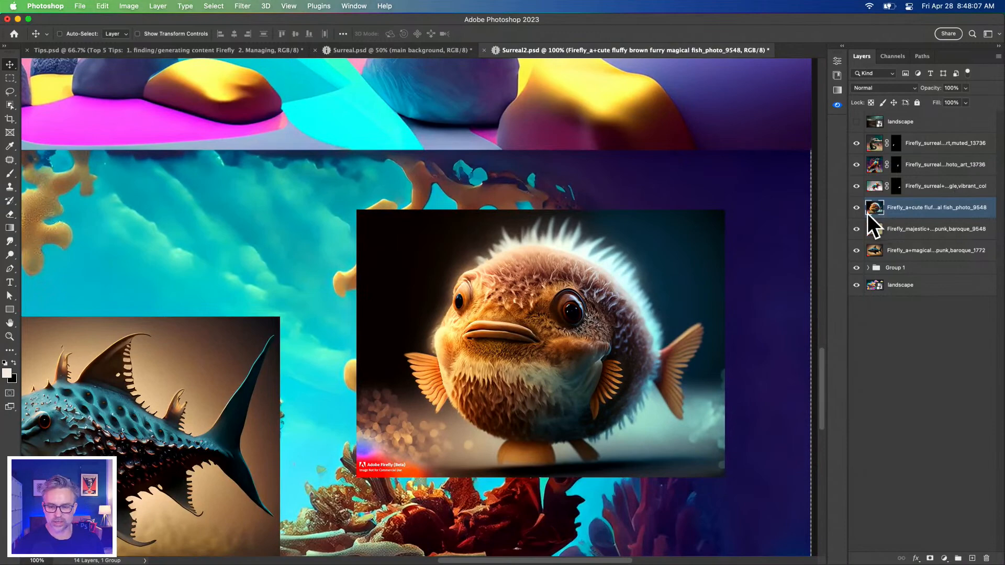
pyautogui.click(842, 45)
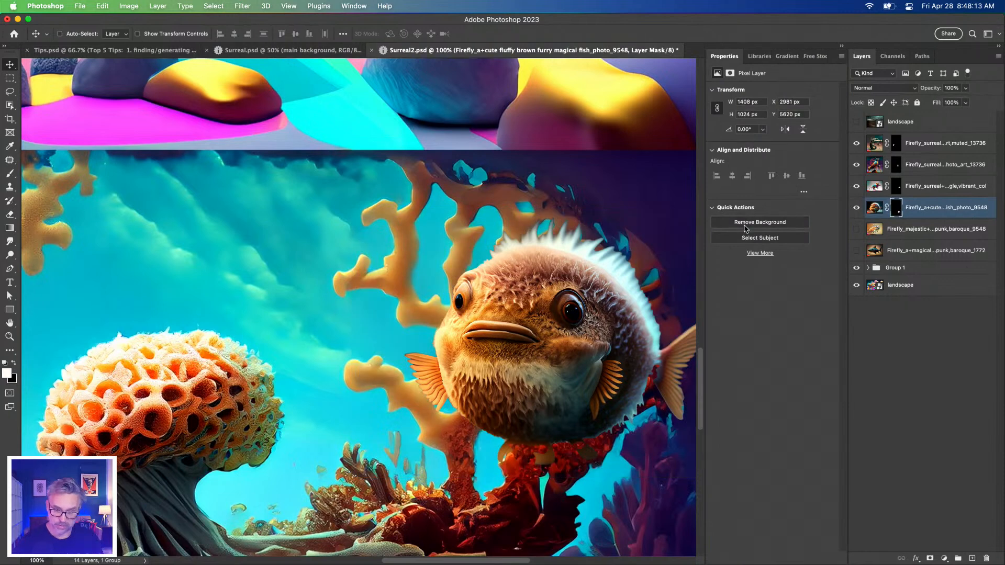
# Refine the fluffy fish's mask in Select and Mask, painting along its furry back and lower edge with an enlarged Refine Edge brush
pyautogui.doubleClick(896, 211)
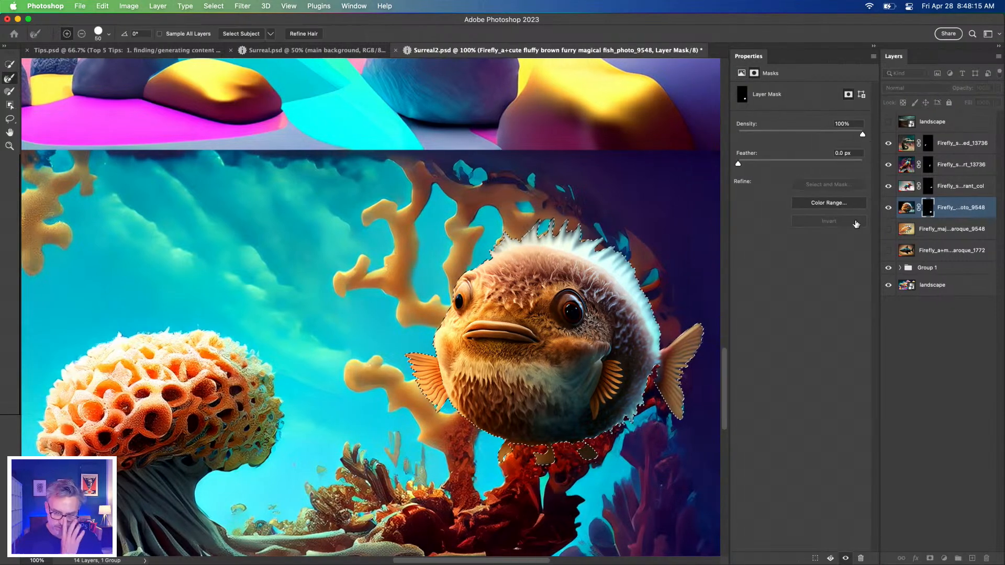
pyautogui.press(']')
pyautogui.press(']')
pyautogui.press(']')
pyautogui.press(']')
pyautogui.press(']')
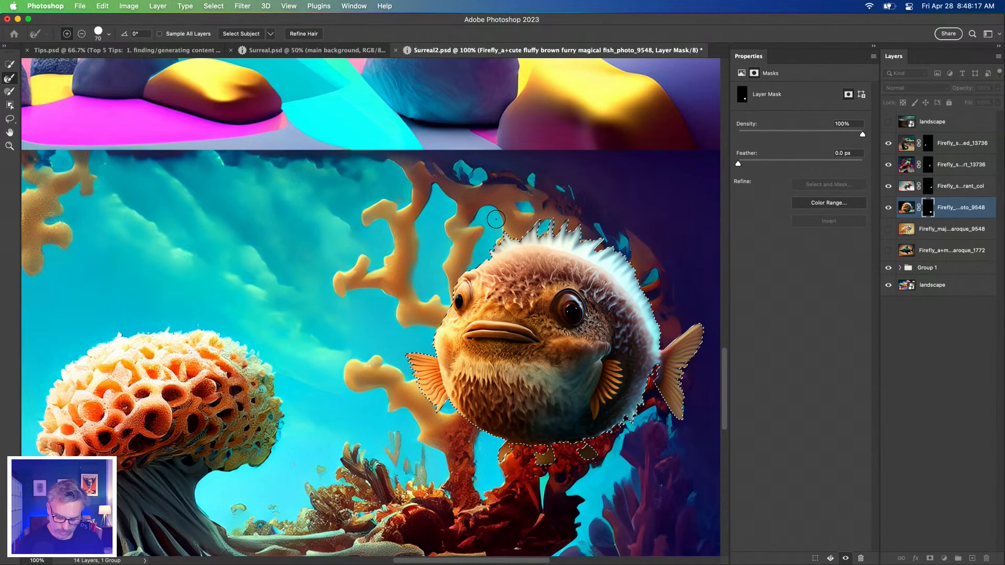
pyautogui.moveTo(534, 226)
pyautogui.mouseDown()
pyautogui.moveTo(574, 229)
pyautogui.moveTo(630, 271)
pyautogui.moveTo(665, 335)
pyautogui.mouseUp()
pyautogui.moveTo(640, 400)
pyautogui.mouseDown()
pyautogui.moveTo(598, 464)
pyautogui.moveTo(555, 471)
pyautogui.mouseUp()
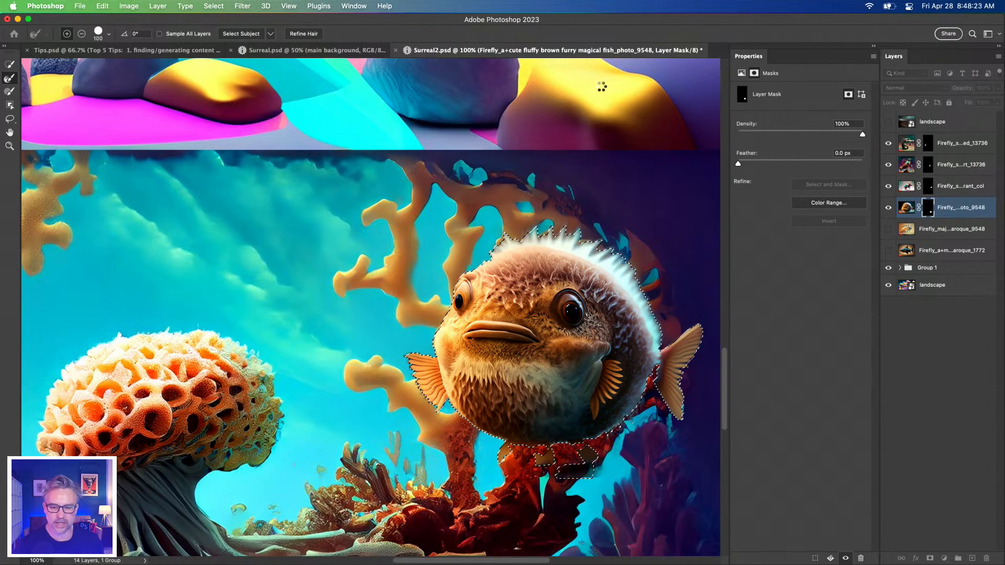
pyautogui.press('Return')
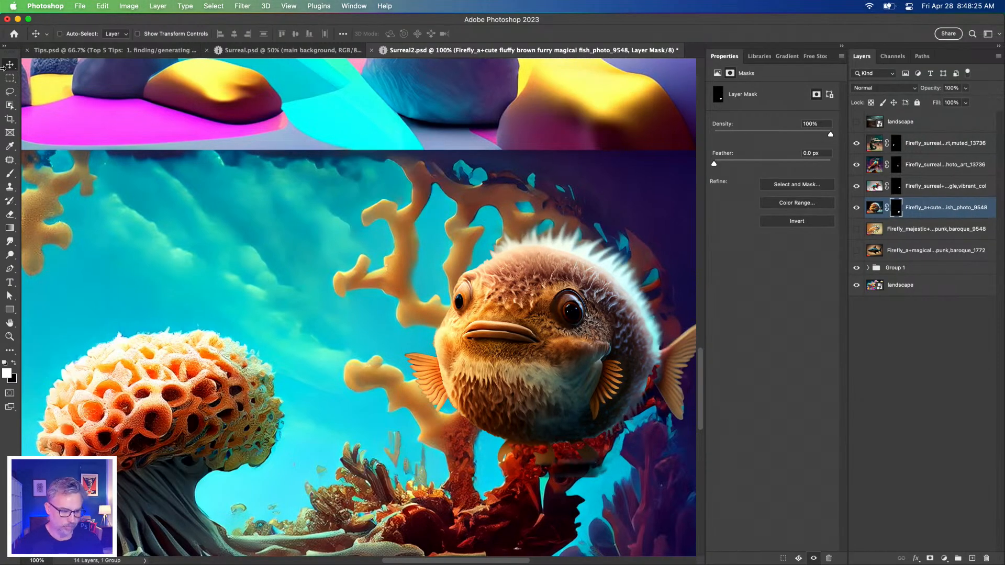
# Add a Hue/Saturation adjustment layer above the fluffy fish and clip it to the fish layer
pyautogui.moveTo(424, 311); pyautogui.dragTo(449, 229)
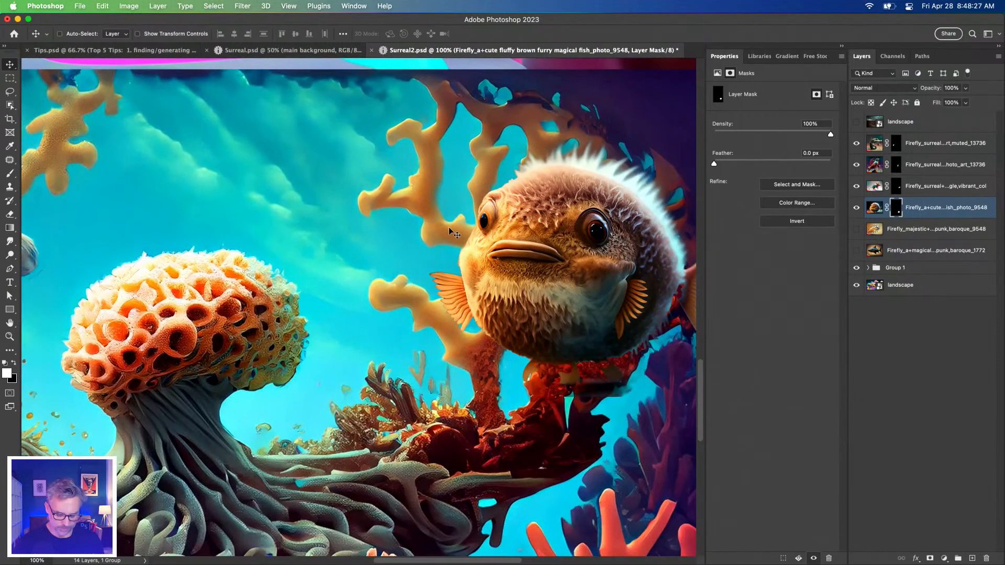
pyautogui.press('super+minus')
pyautogui.press('super+minus')
pyautogui.moveTo(331, 263); pyautogui.dragTo(445, 265)
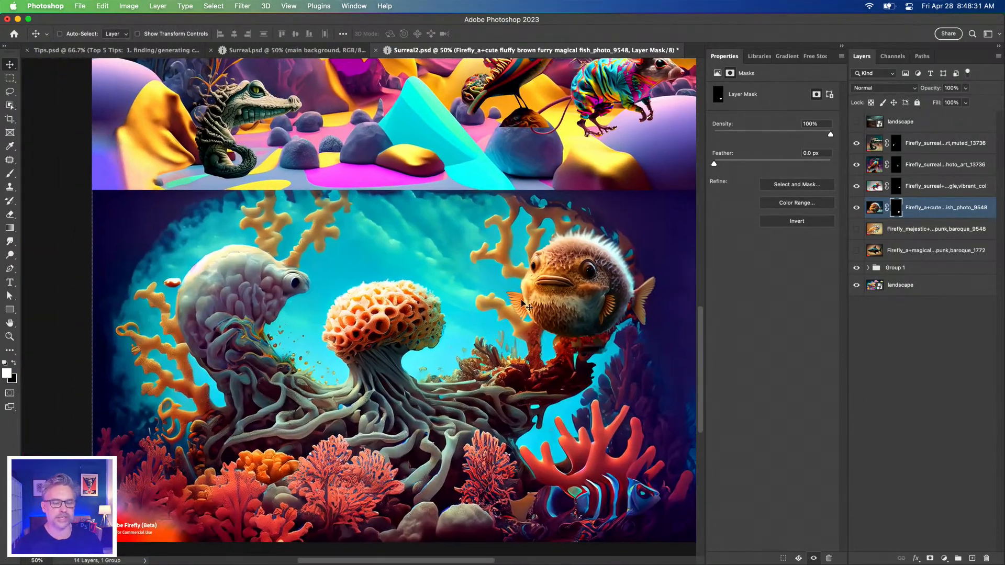
pyautogui.scroll(1, 596, 285)
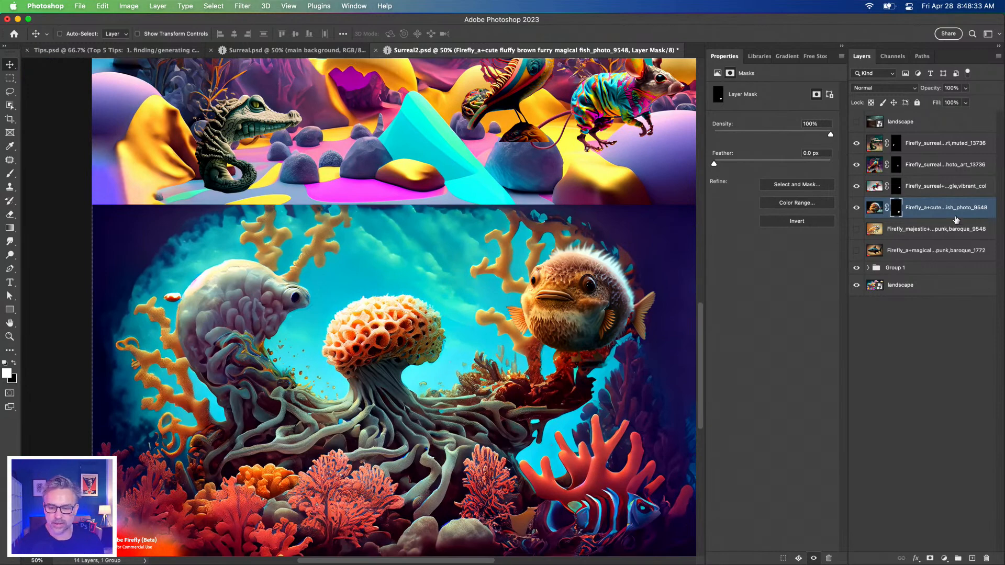
pyautogui.moveTo(956, 216); pyautogui.dragTo(906, 558)
pyautogui.click(943, 559)
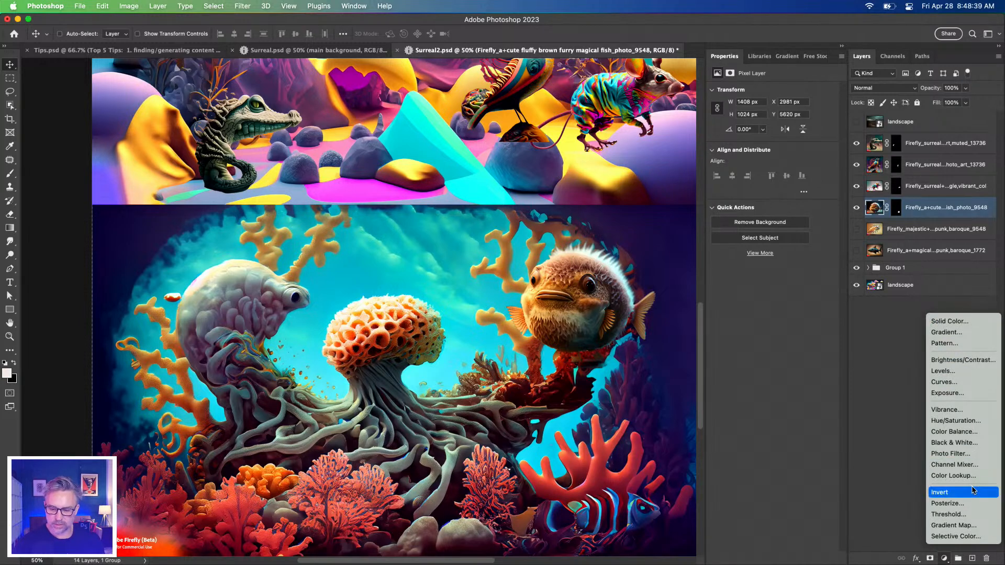
pyautogui.click(954, 421)
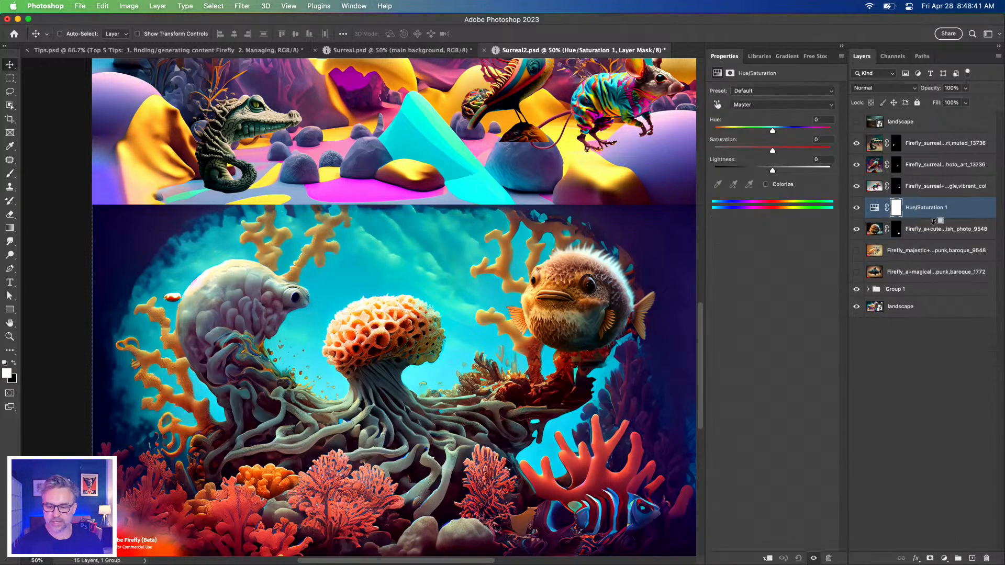
pyautogui.keyDown('alt'); pyautogui.click(938, 215); pyautogui.keyUp('alt')
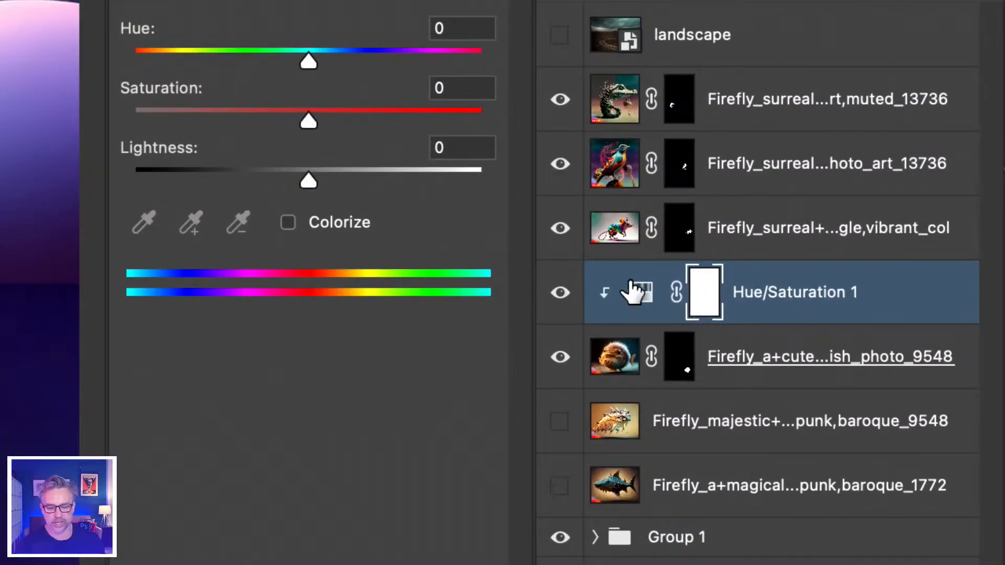
# Set the saturation of the fluffy fish's Hue/Saturation adjustment to +22
pyautogui.click(883, 207)
pyautogui.moveTo(354, 118); pyautogui.dragTo(372, 121)
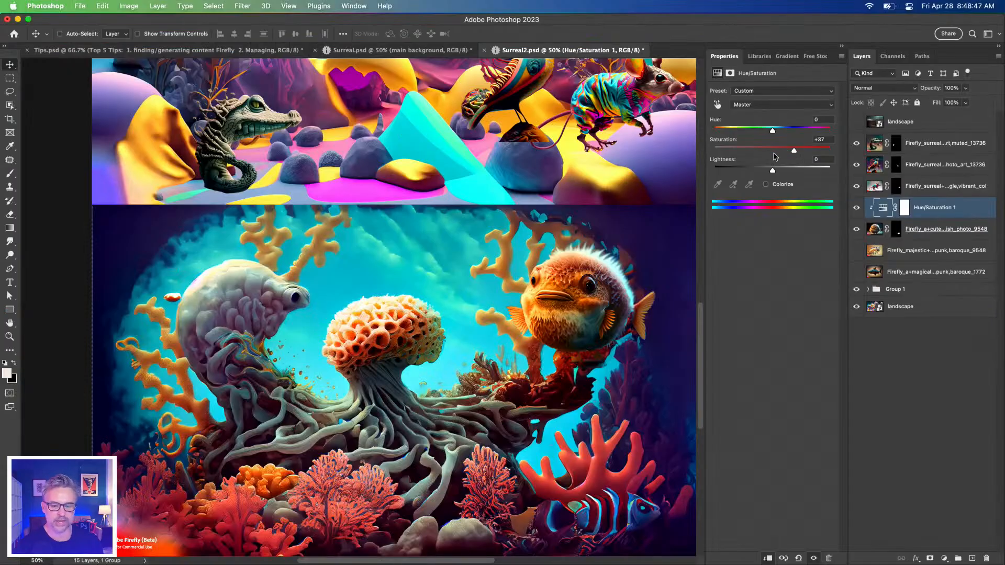
pyautogui.moveTo(794, 152); pyautogui.dragTo(815, 152)
pyautogui.moveTo(823, 151); pyautogui.dragTo(795, 152)
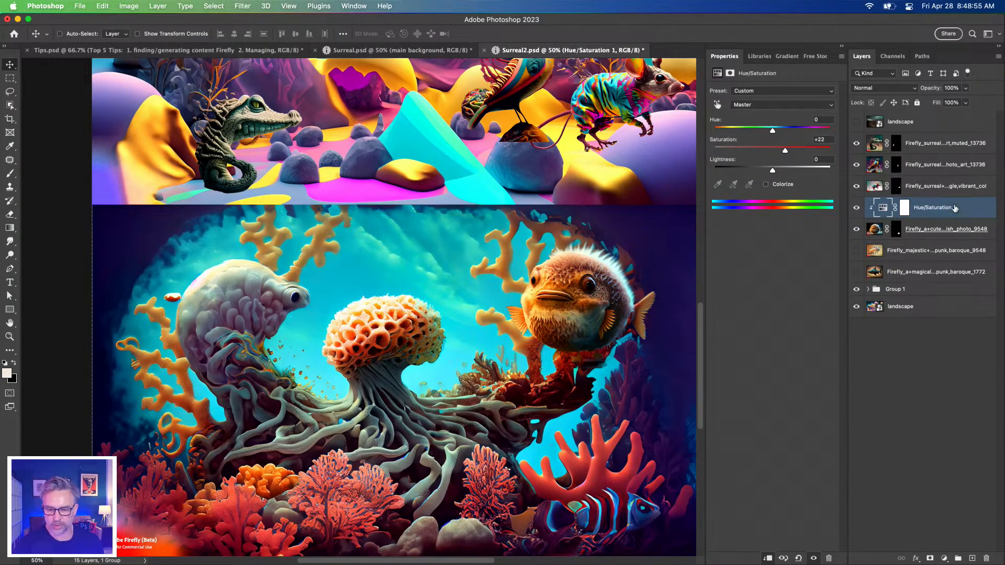
# Add a Curves adjustment layer clipped to the fluffy fish and hide the Hue/Saturation adjustment
pyautogui.click(944, 558)
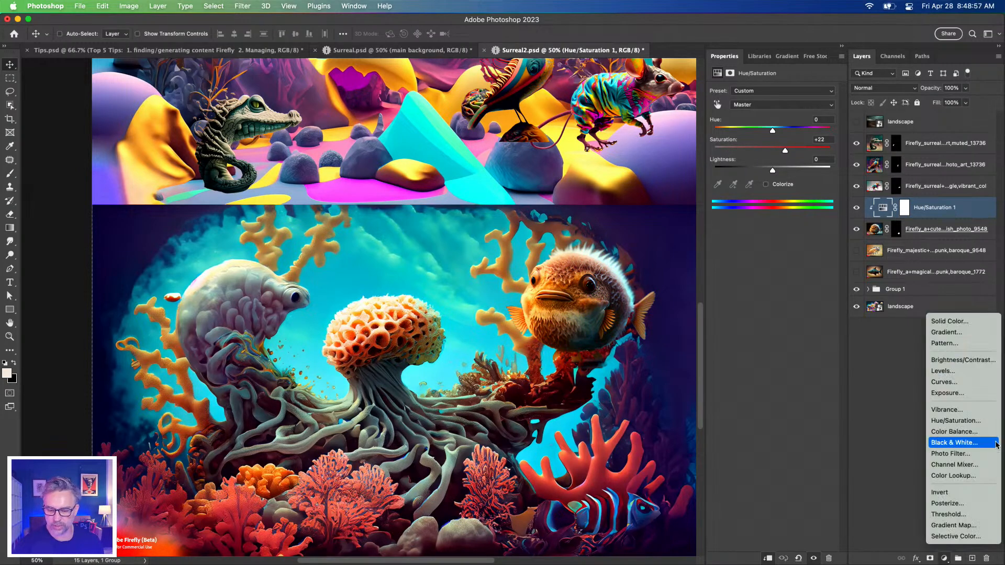
pyautogui.click(962, 382)
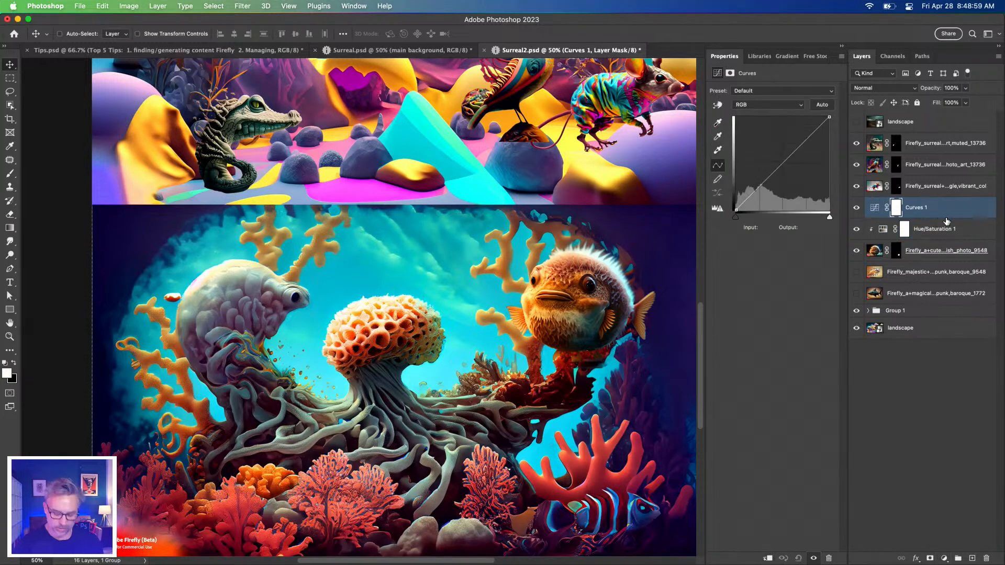
pyautogui.press('super+alt+g')
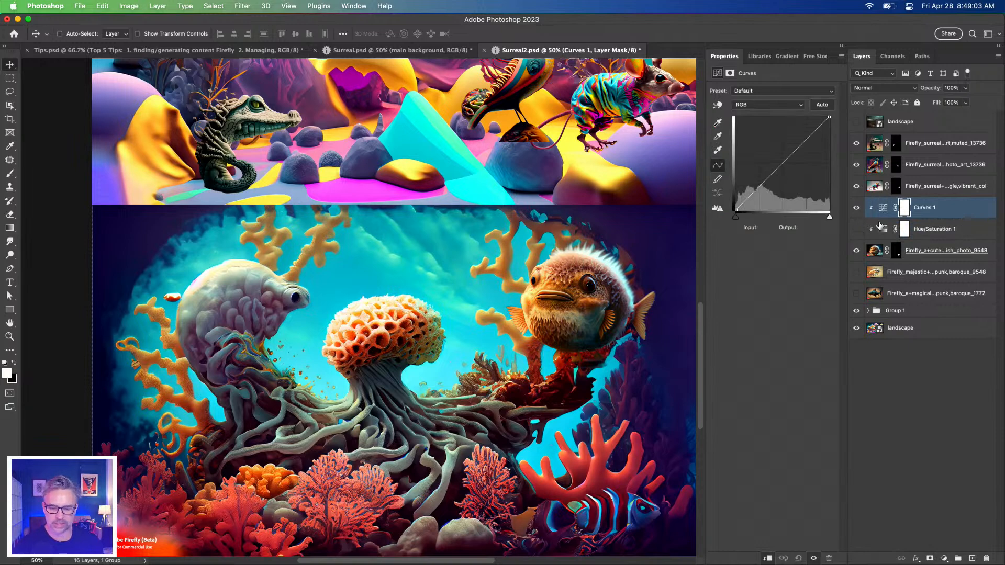
# Hide the crocodile, bird and mouse creature layers and toggle the underwater group off and on
pyautogui.moveTo(857, 188); pyautogui.dragTo(856, 144)
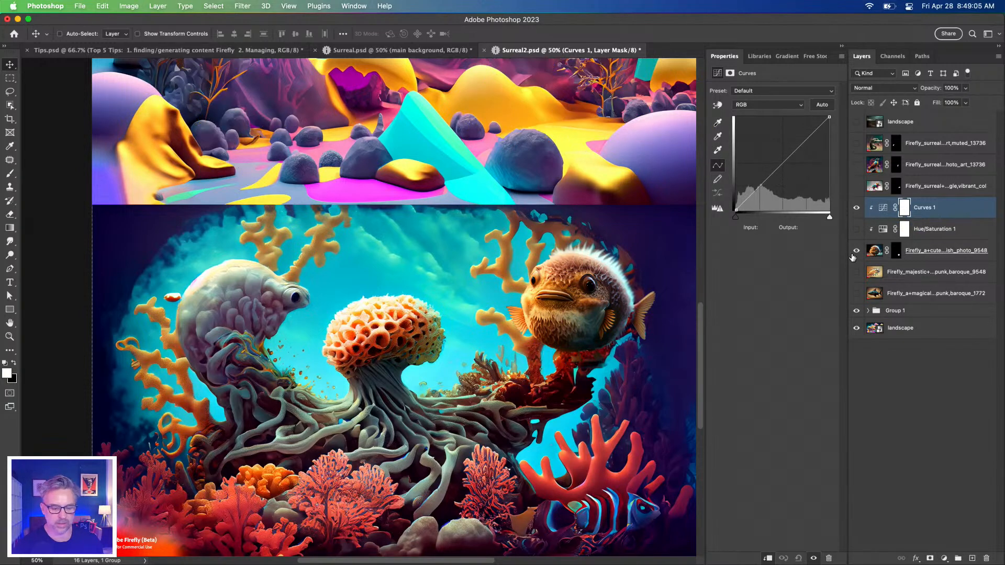
pyautogui.click(856, 311)
pyautogui.click(856, 311)
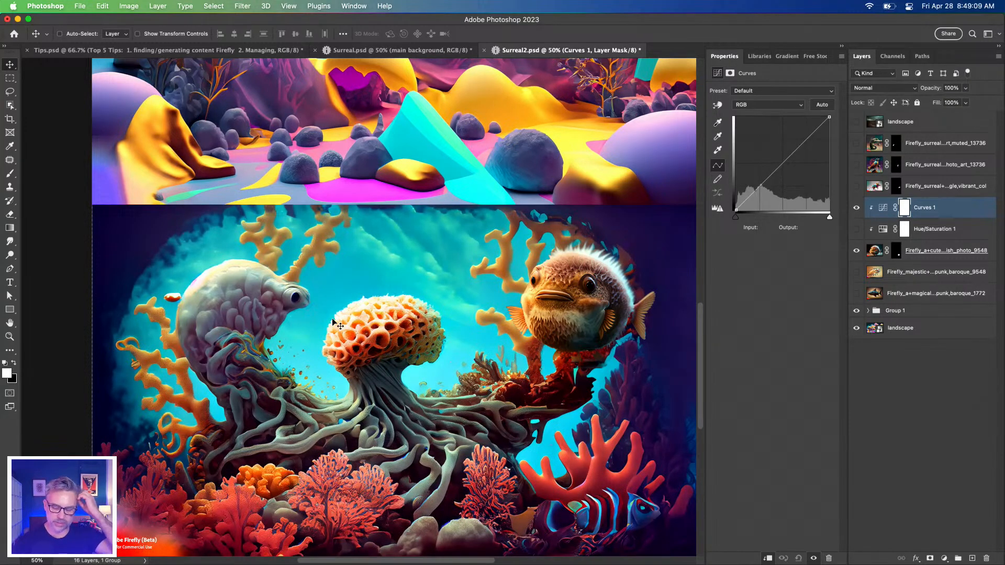
# Open the auto color correction options of the fish's Curves adjustment and choose the Find Dark & Light Colors algorithm
pyautogui.click(884, 208)
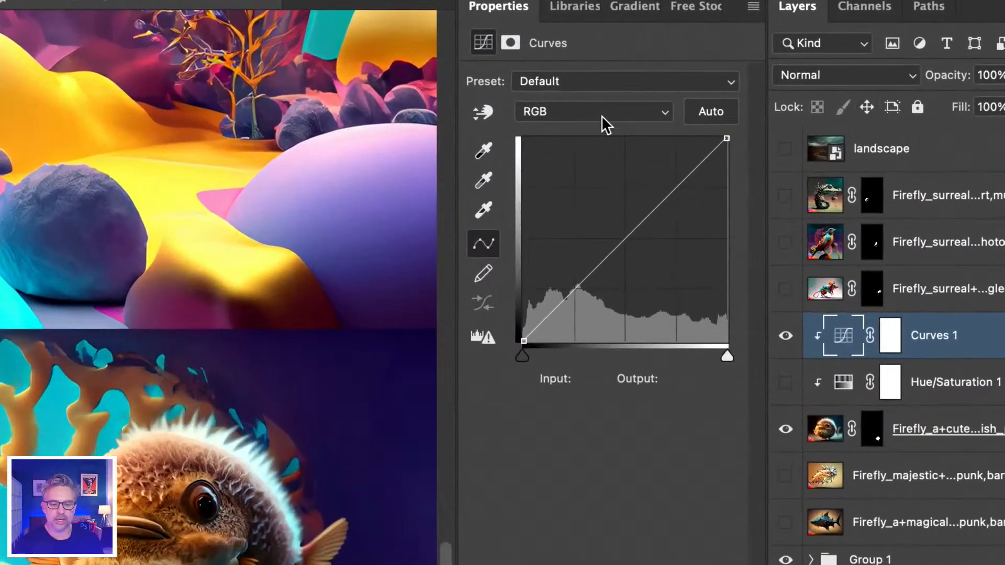
pyautogui.click(598, 109)
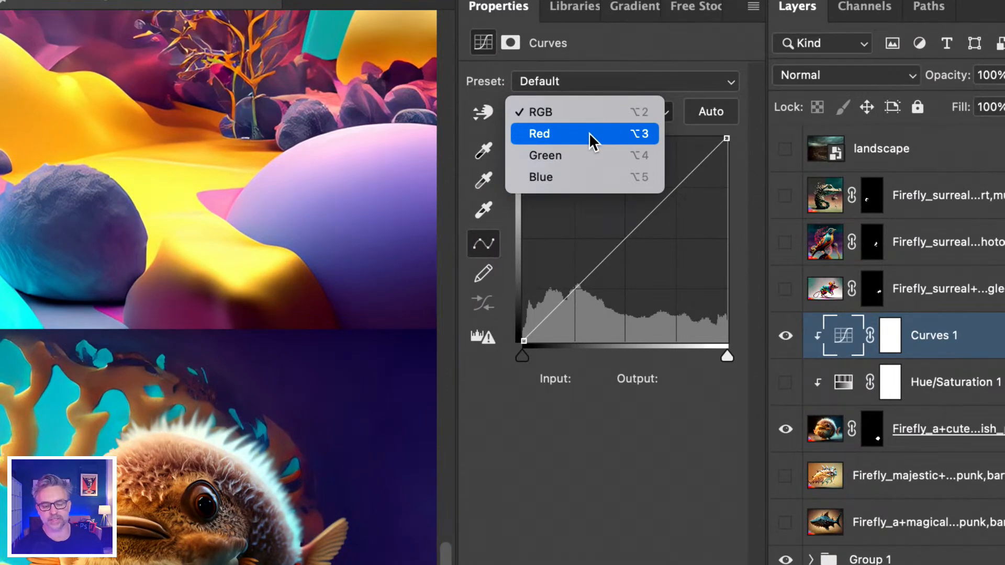
pyautogui.click(607, 478)
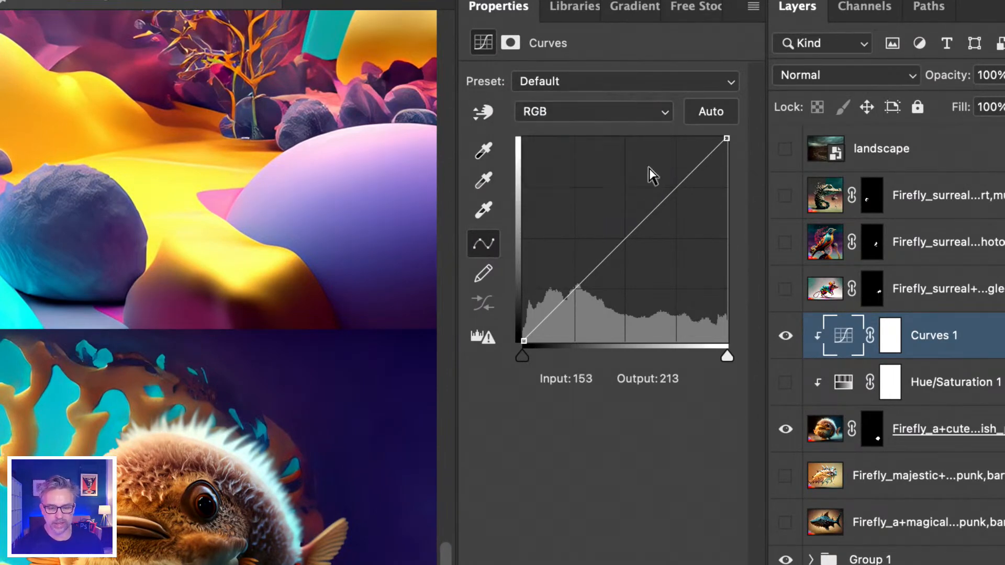
pyautogui.click(709, 119)
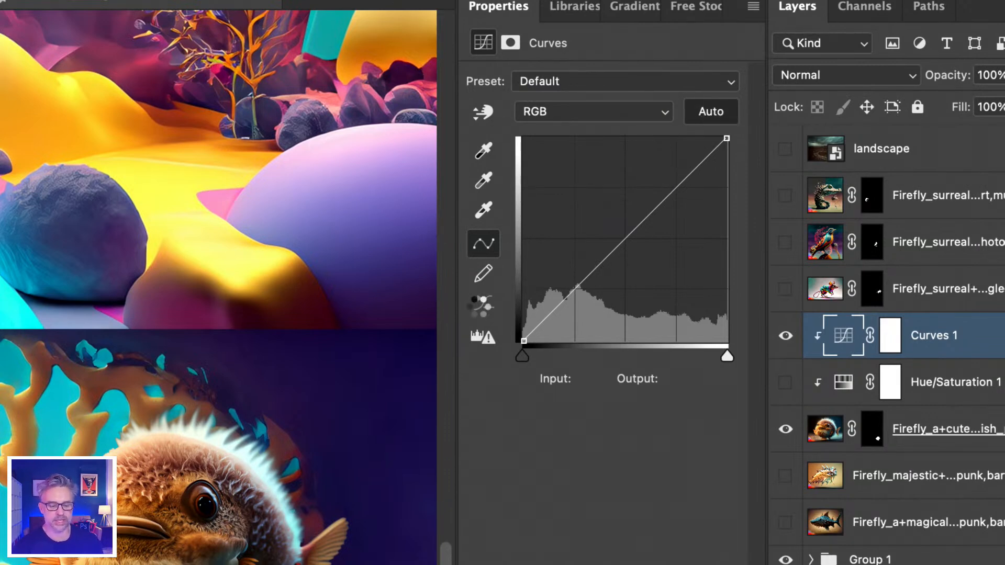
pyautogui.moveTo(485, 151); pyautogui.dragTo(455, 120)
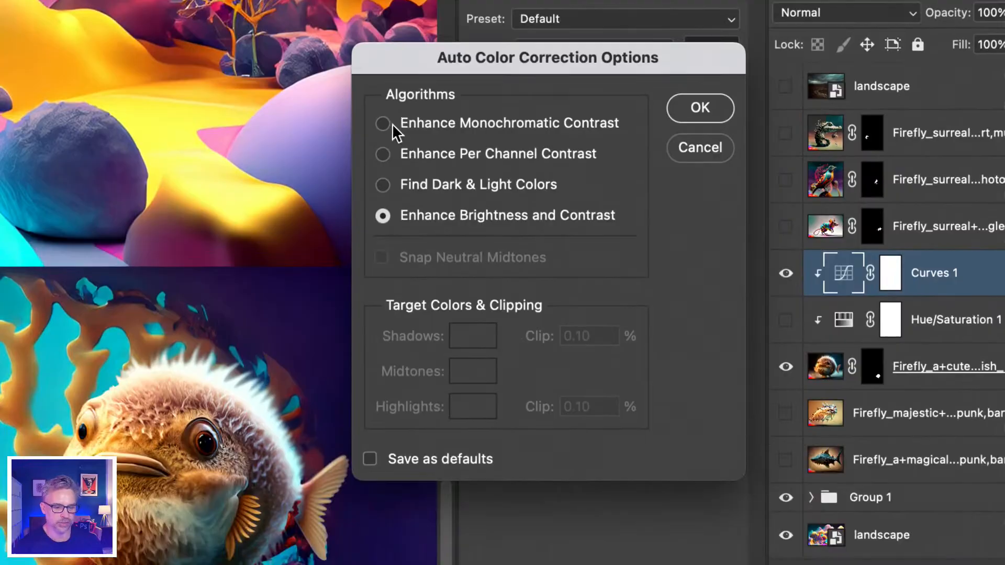
pyautogui.click(395, 233)
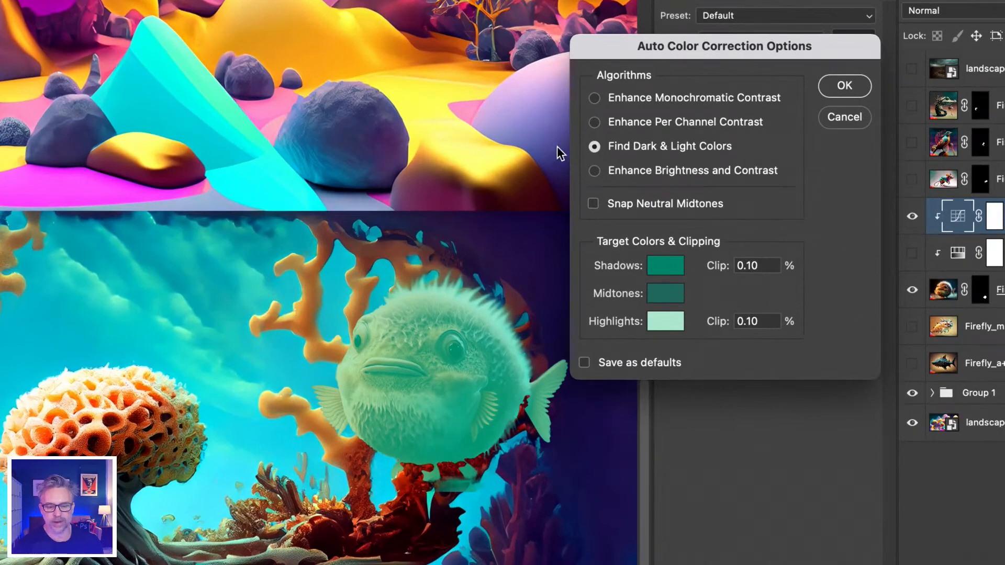
# Set the target shadow color to dark navy #110d34, sampled from the underwater artwork
pyautogui.click(665, 265)
pyautogui.click(534, 229)
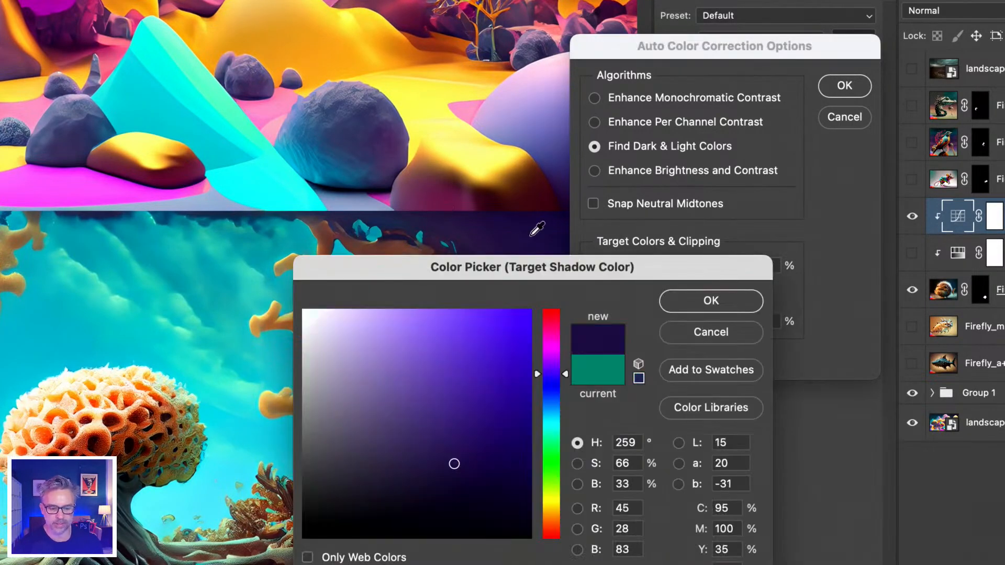
pyautogui.moveTo(528, 261); pyautogui.dragTo(785, 189)
pyautogui.click(506, 239)
pyautogui.click(523, 422)
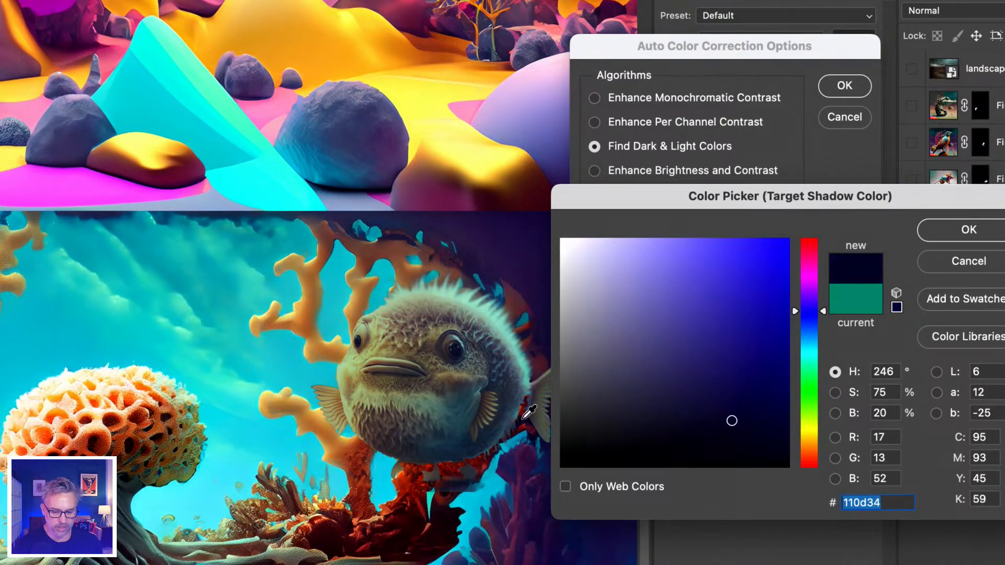
pyautogui.click(949, 229)
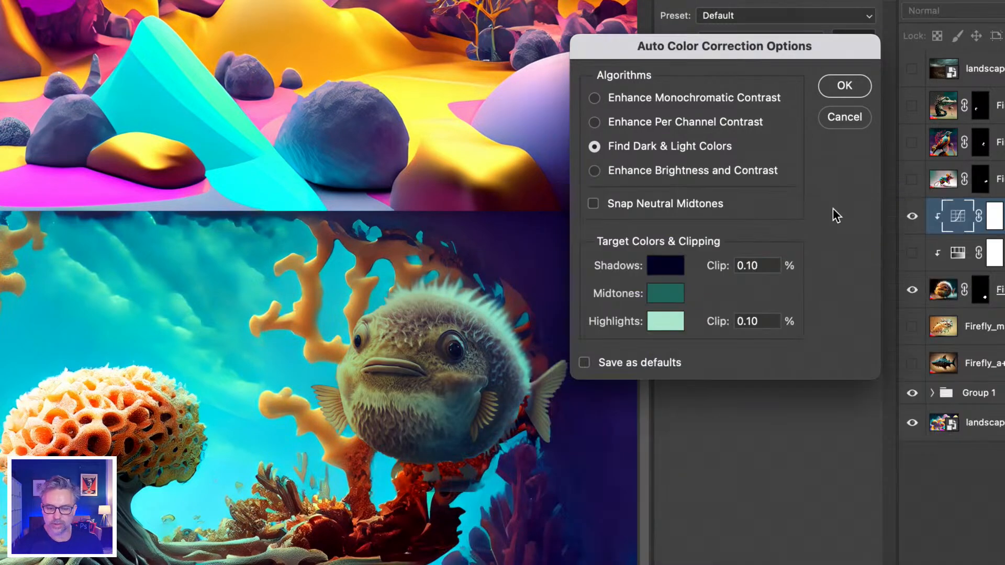
# Set the target midtone color to cyan #10c2c6 from the water and the target highlight color to cream #f5e4d4 from the coral
pyautogui.click(665, 293)
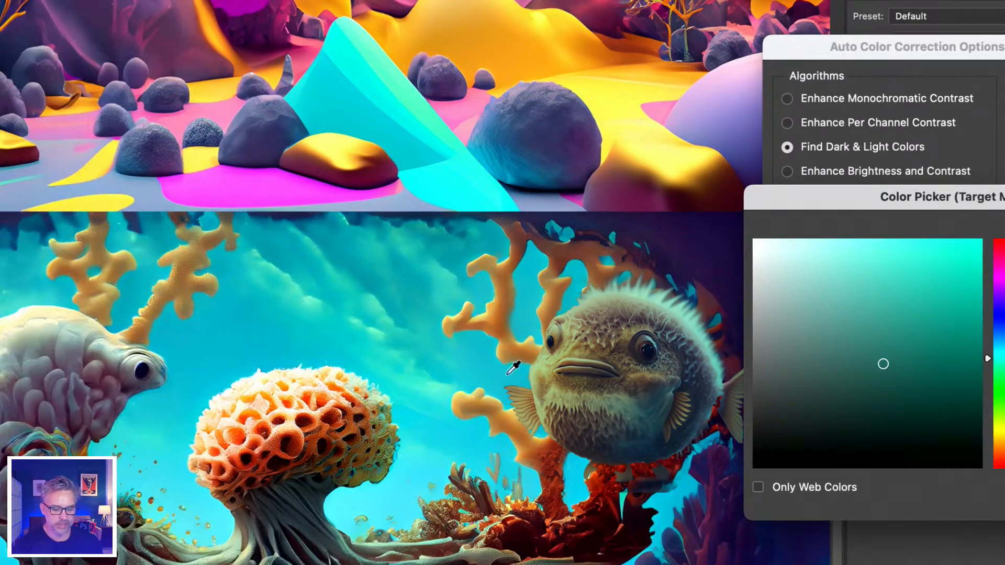
pyautogui.click(431, 368)
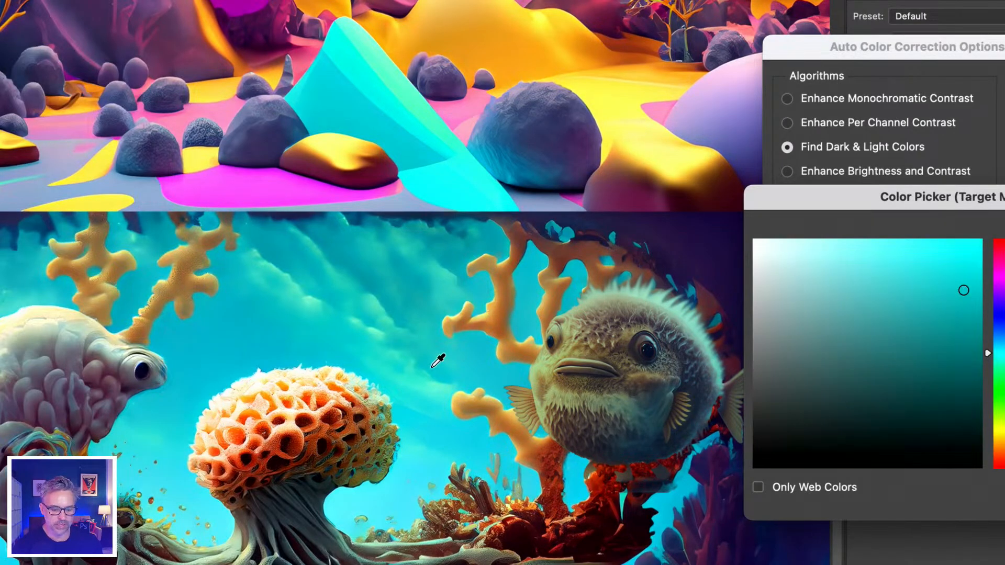
pyautogui.moveTo(911, 197); pyautogui.dragTo(583, 223)
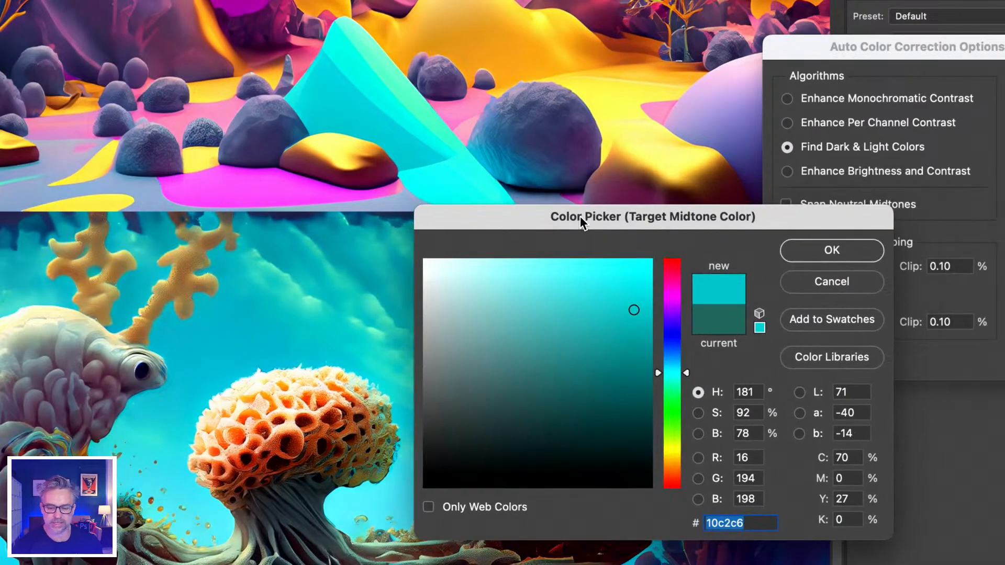
pyautogui.click(795, 258)
pyautogui.click(843, 322)
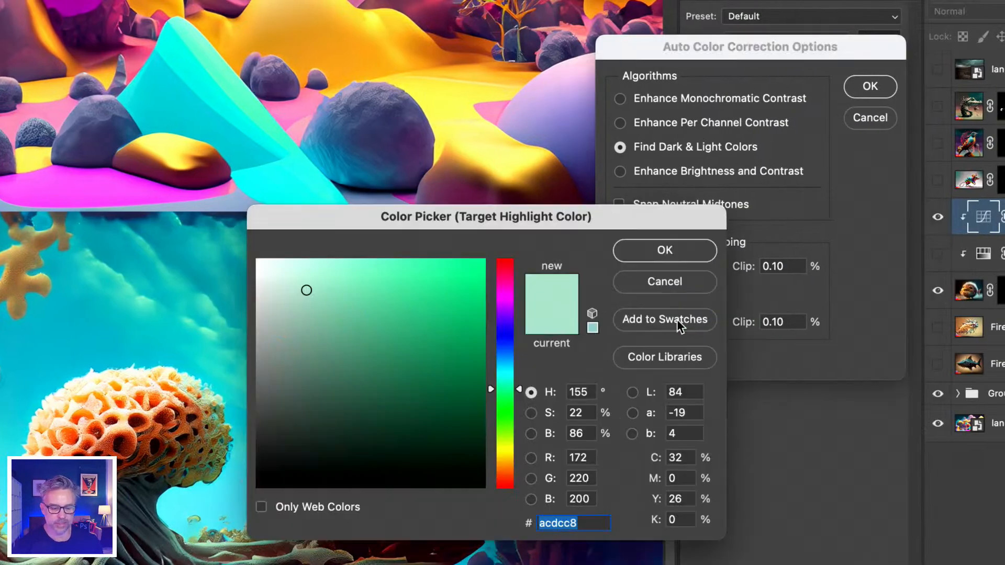
pyautogui.click(112, 391)
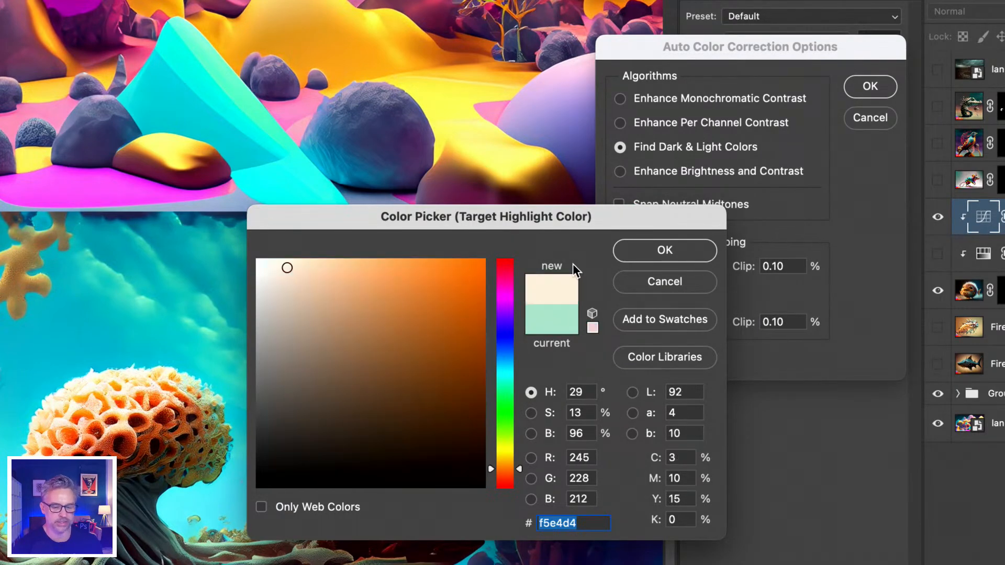
pyautogui.click(643, 250)
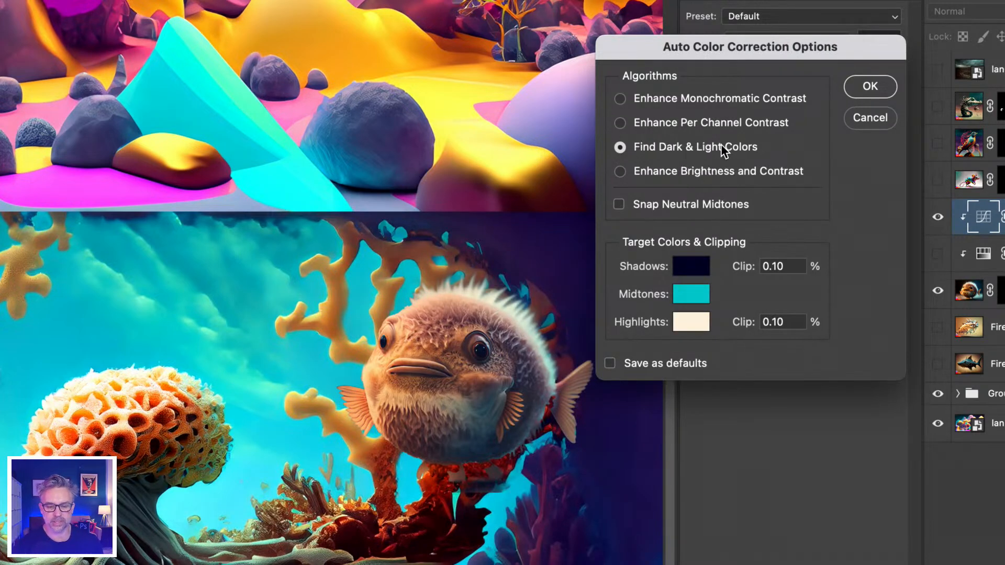
# Darken the target midtone color to a deeper teal, apply the auto color correction and save the target colors as defaults
pyautogui.click(680, 293)
pyautogui.click(398, 376)
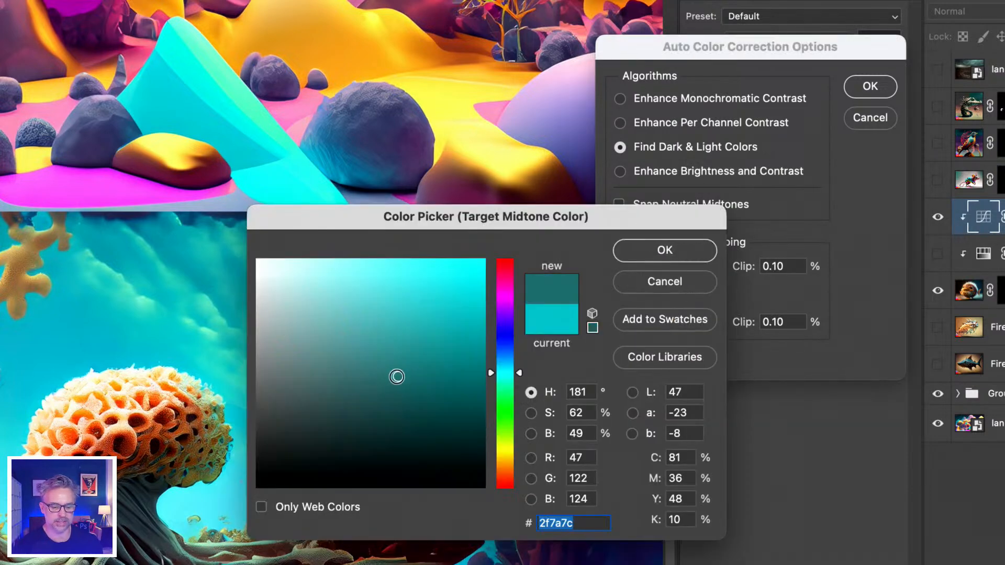
pyautogui.click(635, 253)
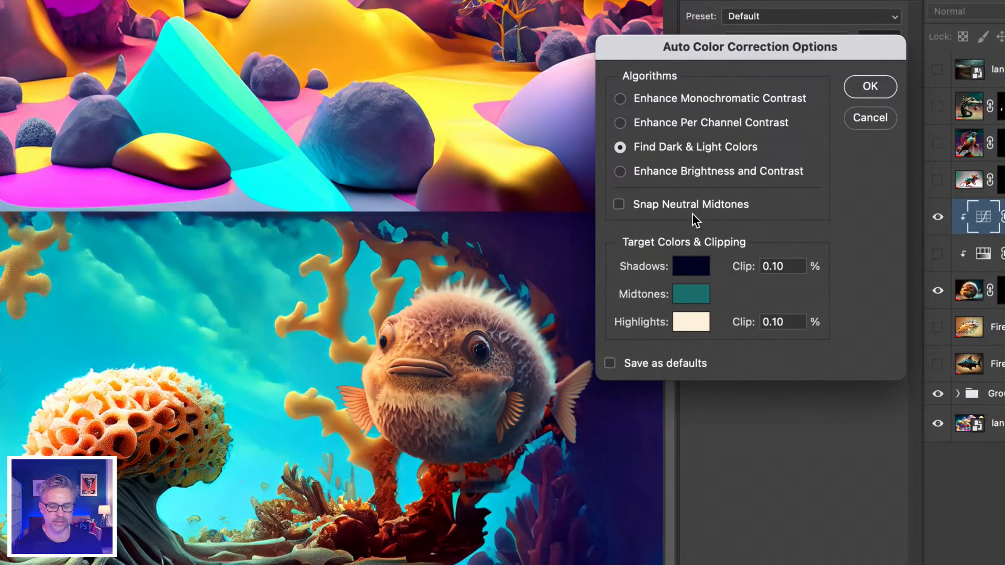
pyautogui.click(691, 294)
pyautogui.click(483, 366)
pyautogui.click(648, 252)
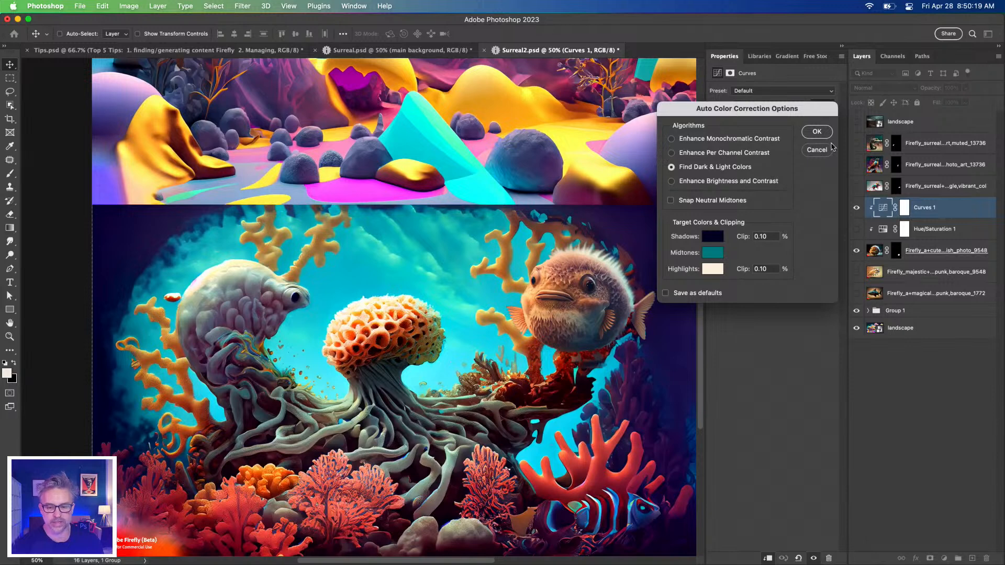
pyautogui.click(816, 132)
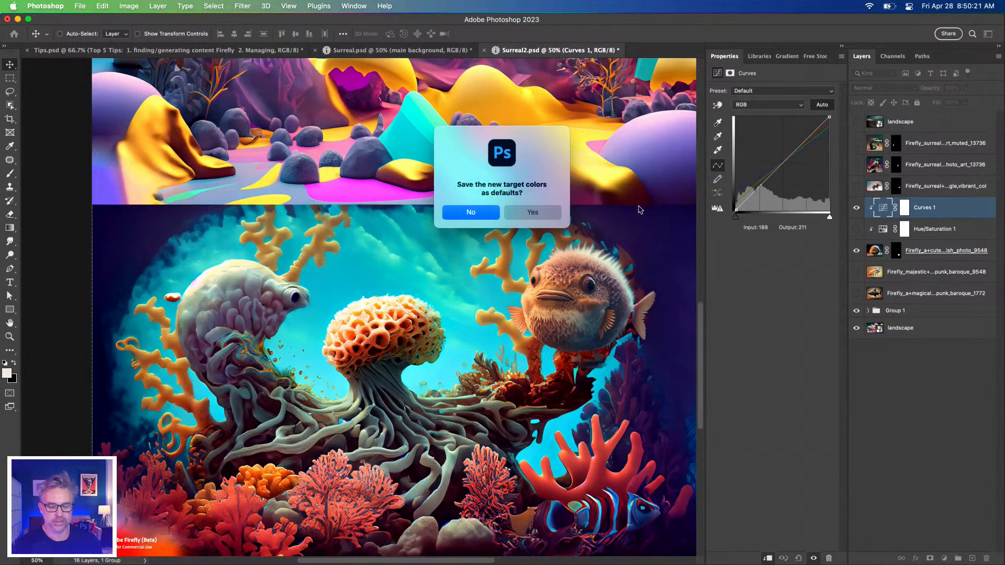
pyautogui.click(523, 212)
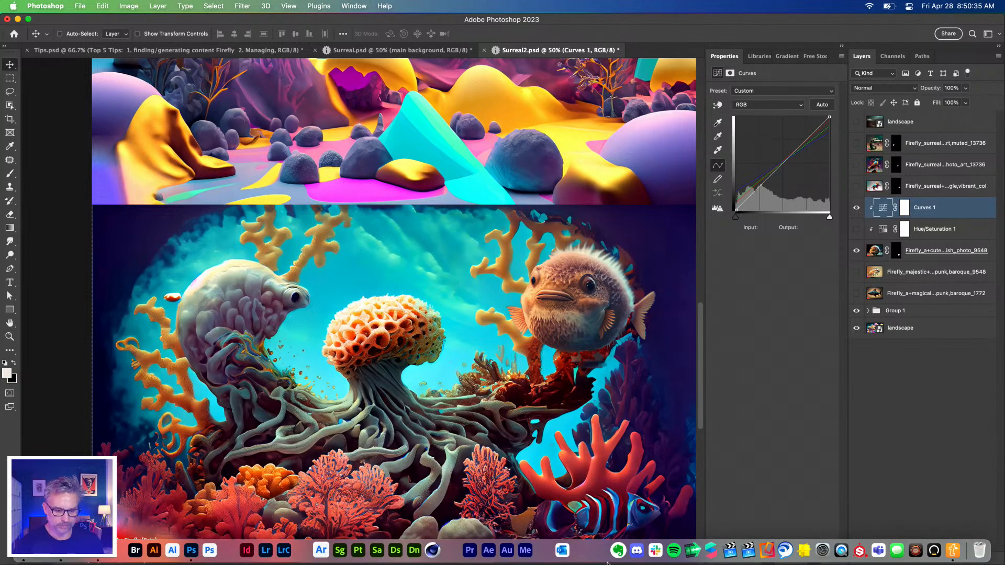
# Check the Top 5 Tips list in Tips.psd and return to Surreal2.psd
pyautogui.press('super+minus')
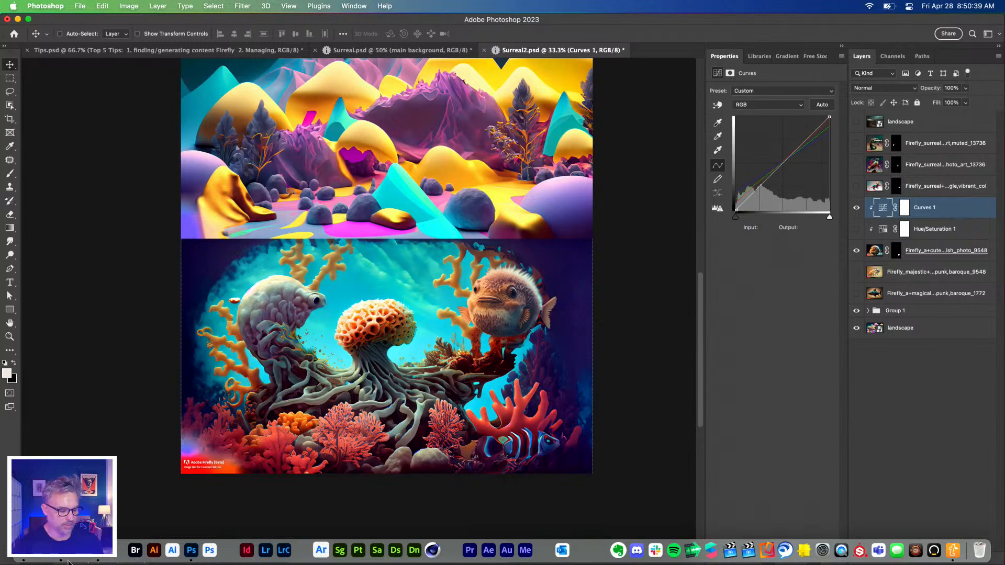
pyautogui.scroll(5, 172, 356)
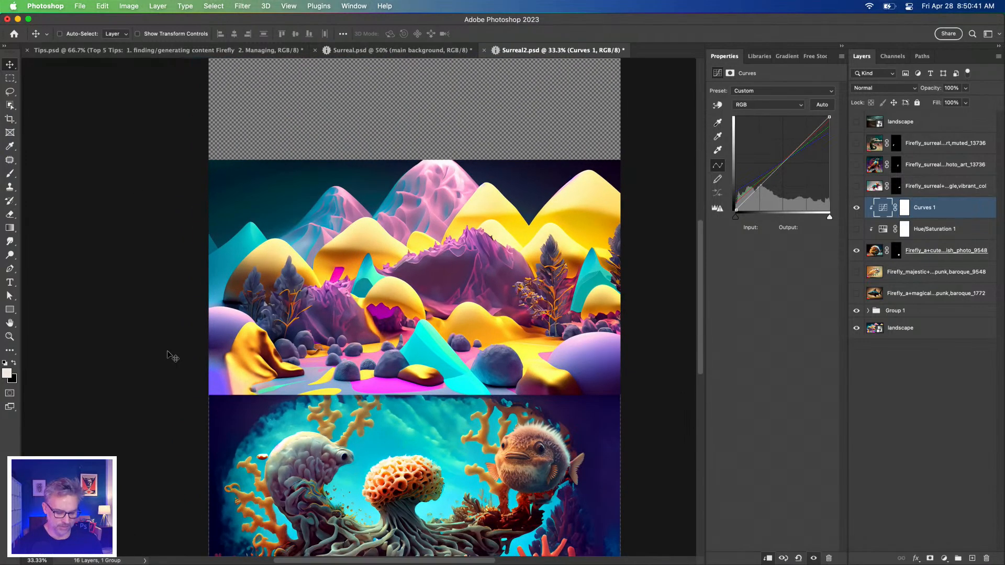
pyautogui.press('super+equal')
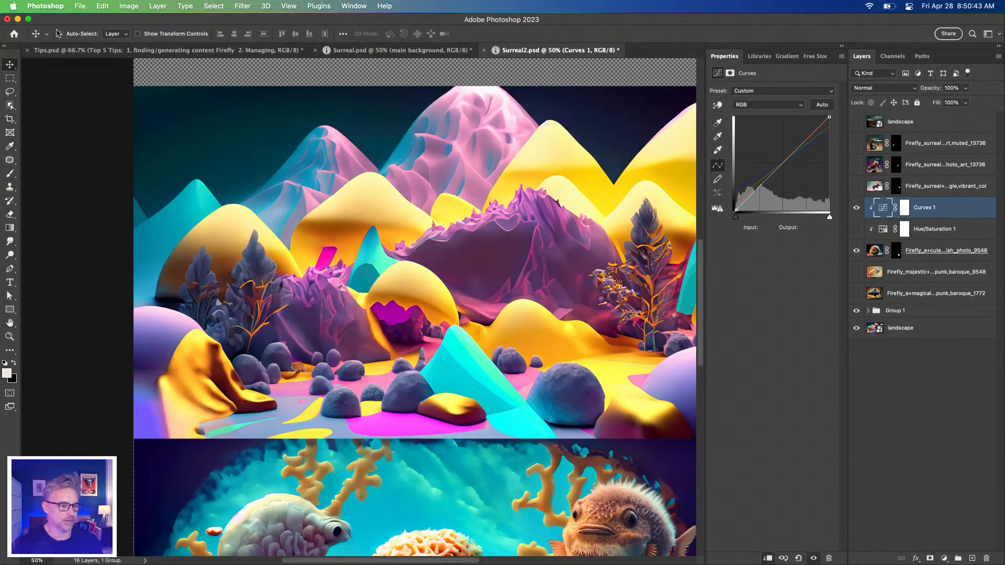
pyautogui.click(62, 50)
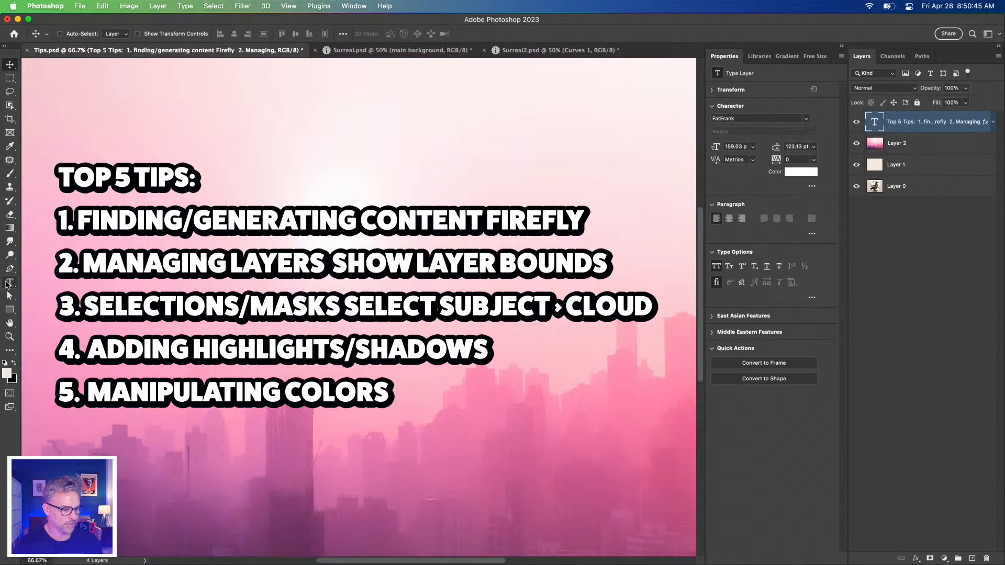
pyautogui.click(9, 282)
pyautogui.click(345, 304)
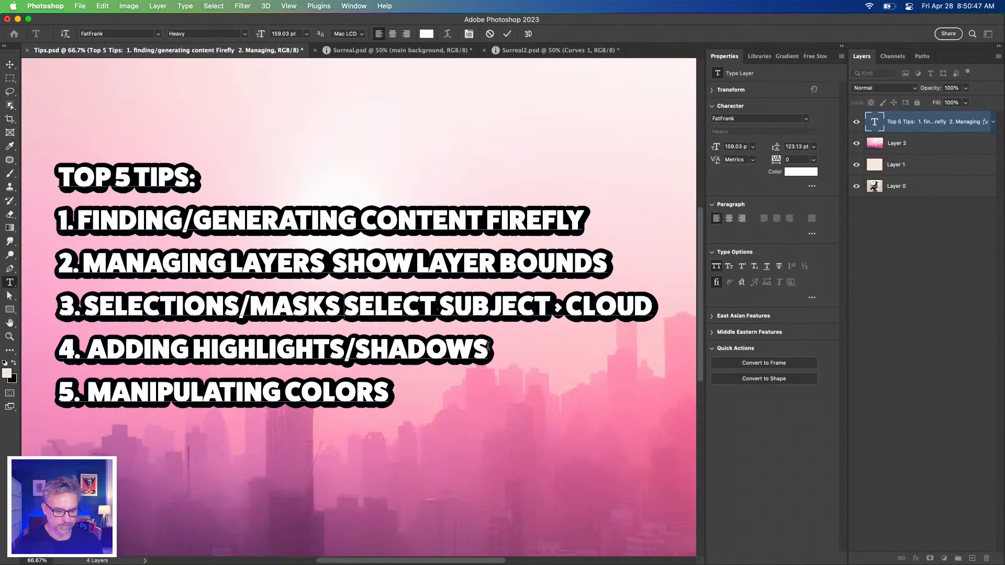
pyautogui.click(10, 78)
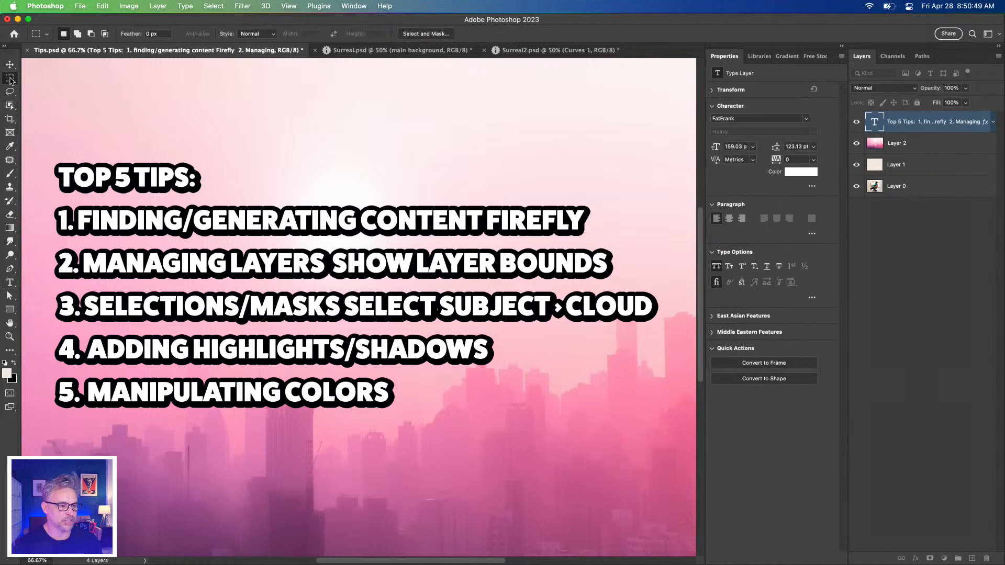
pyautogui.click(552, 51)
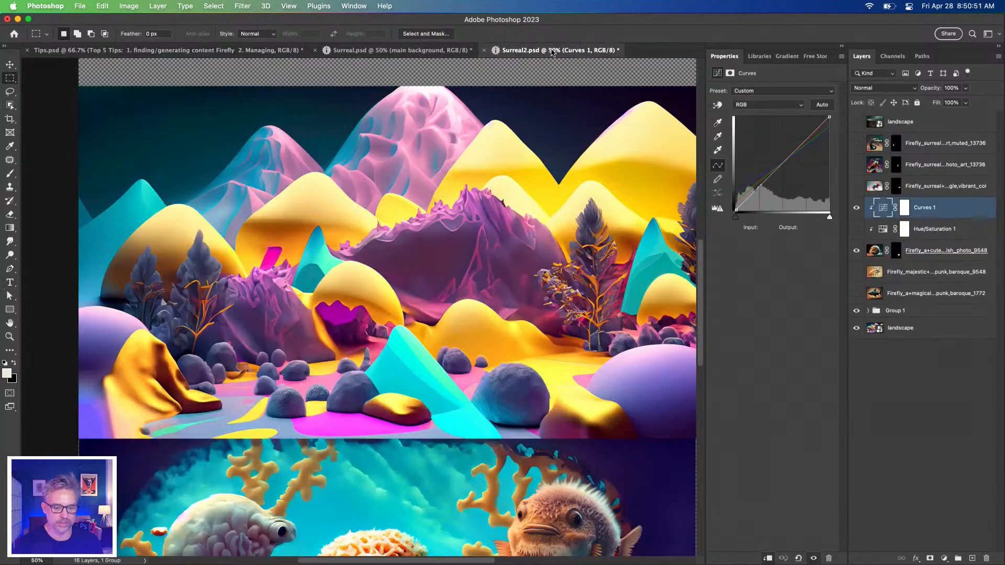
# Show the masked mouse layer in the landscape scene and convert it to a smart object
pyautogui.click(856, 186)
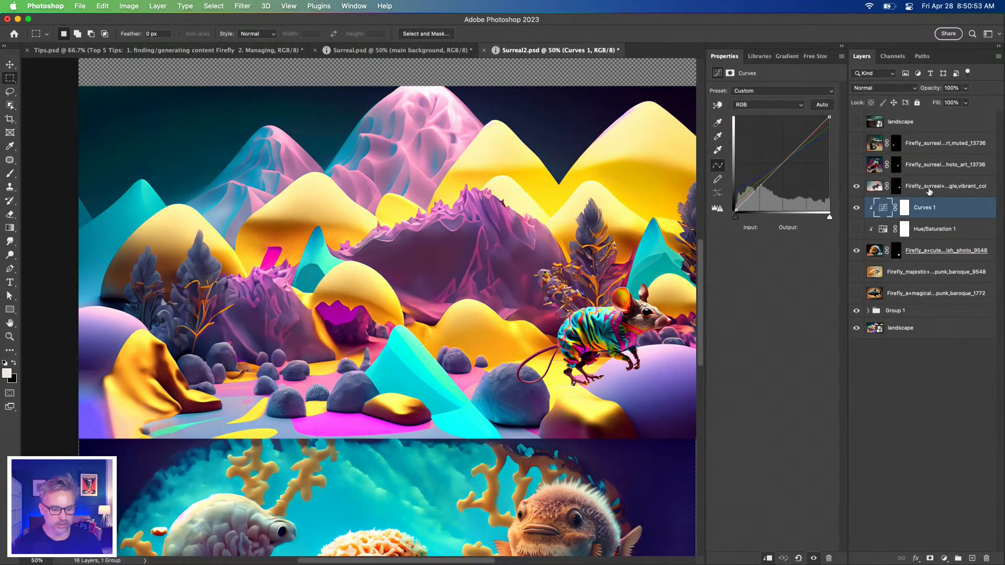
pyautogui.click(929, 187)
pyautogui.press('super+equal')
pyautogui.moveTo(404, 269); pyautogui.dragTo(128, 280)
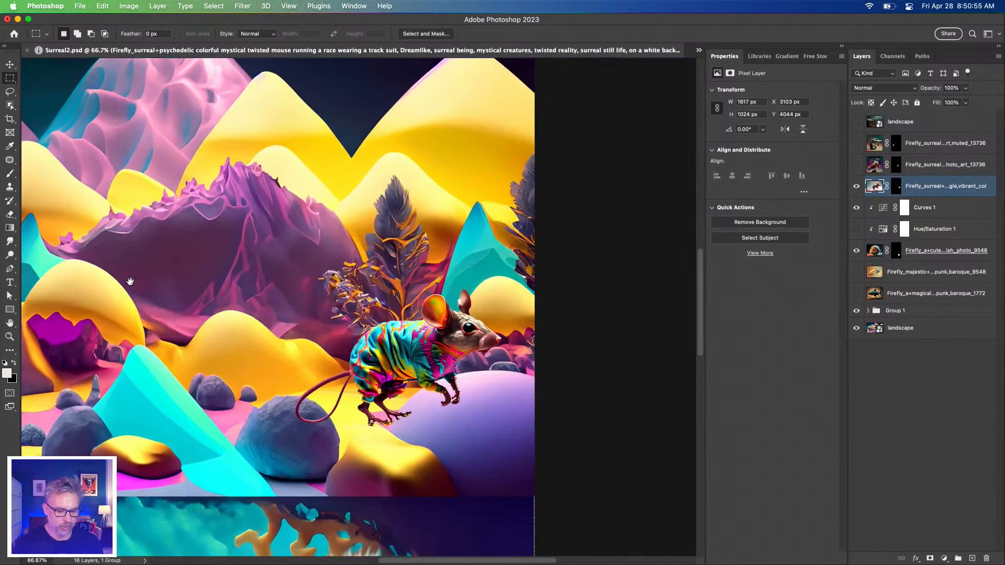
pyautogui.moveTo(271, 296); pyautogui.dragTo(433, 317)
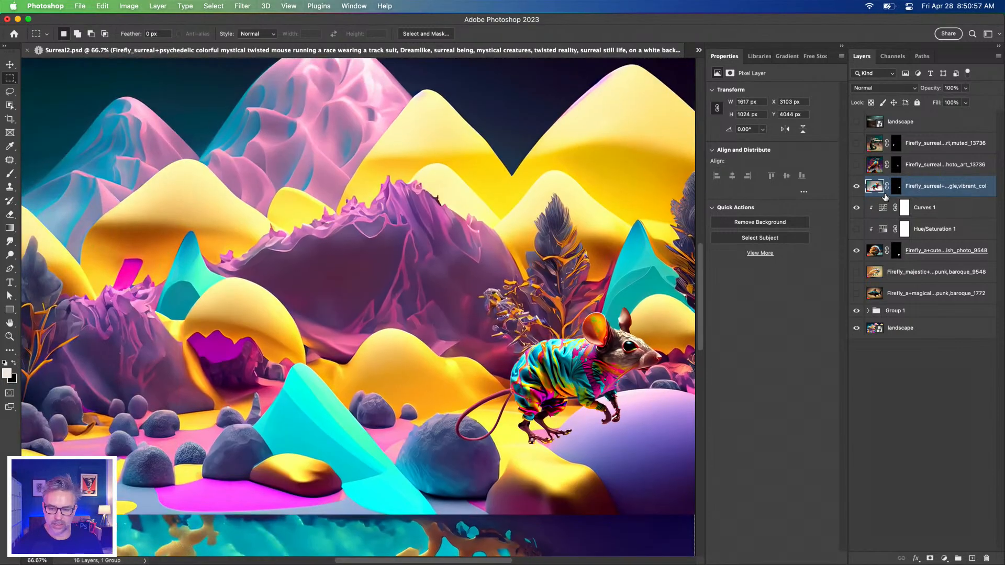
pyautogui.press('super+shift+o')
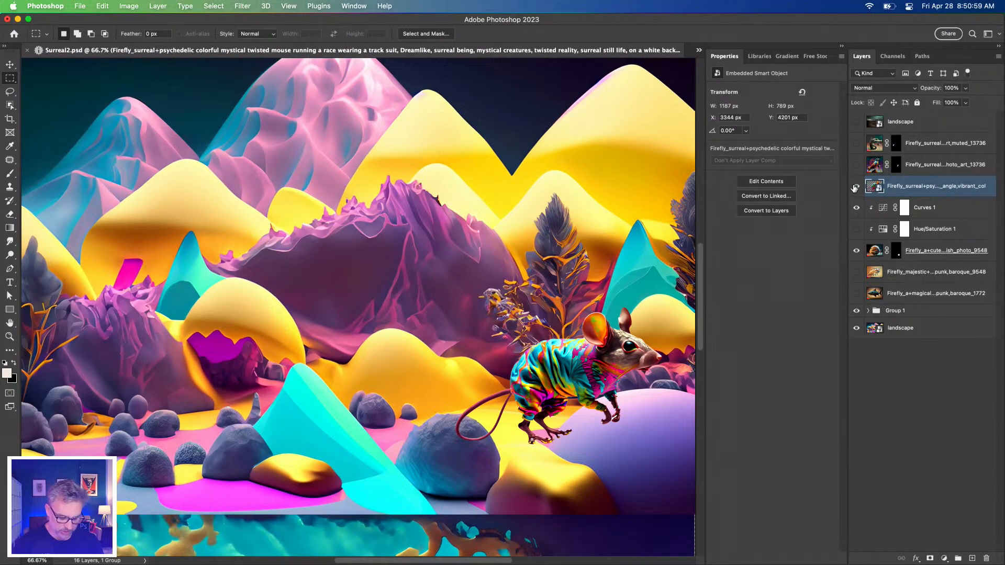
# Scale the mouse down to about 388 x 258 px and place its hind feet on top of the yellow dome
pyautogui.press('super+t')
pyautogui.moveTo(662, 307); pyautogui.dragTo(460, 303)
pyautogui.press('Return')
pyautogui.press('m')
pyautogui.press('super+equal')
pyautogui.press('super+equal')
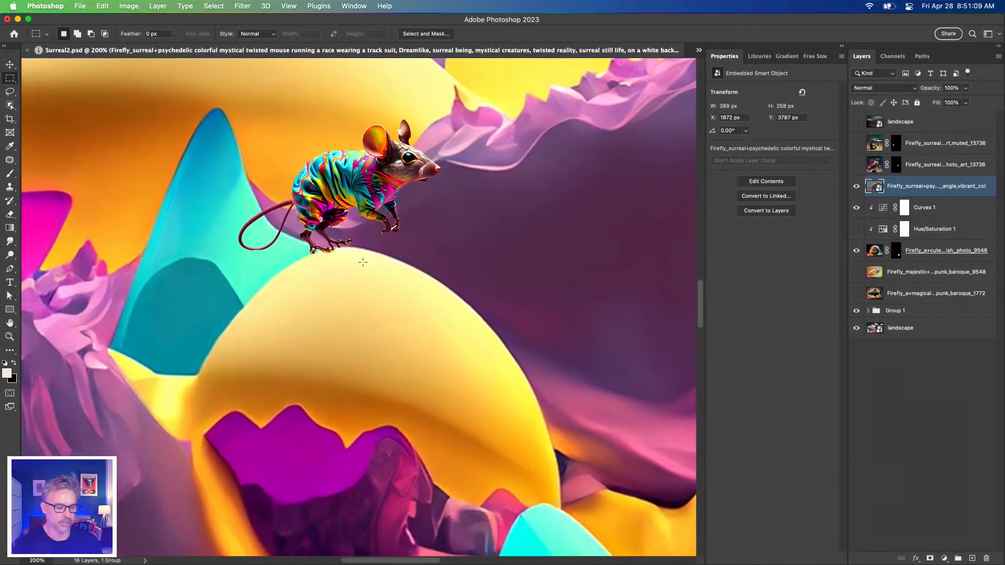
pyautogui.moveTo(331, 181)
pyautogui.mouseDown()
pyautogui.moveTo(342, 198)
pyautogui.moveTo(336, 191)
pyautogui.mouseUp()
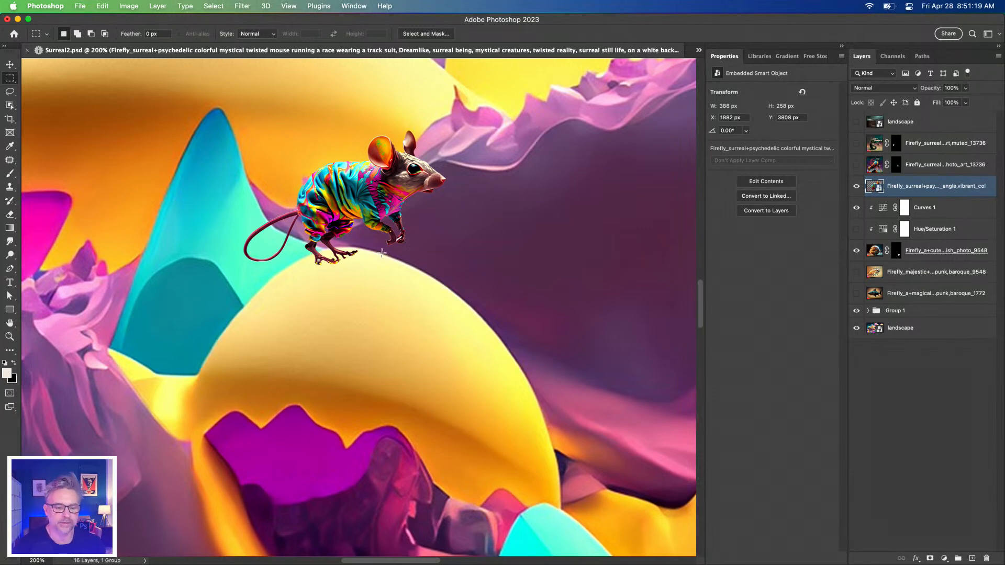
pyautogui.press('v')
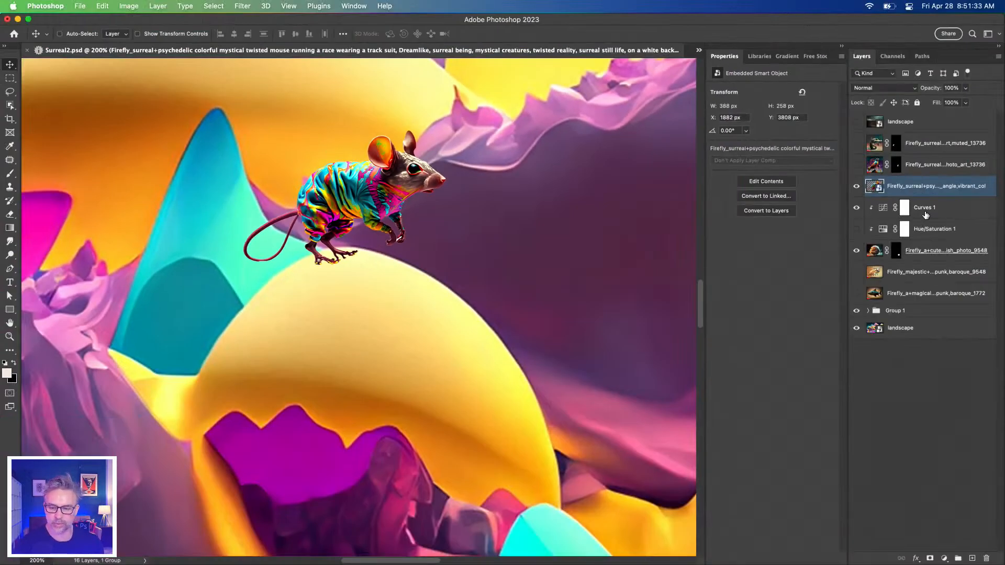
# Add a new empty layer directly below the mouse layer and ready a smaller brush for its shadow
pyautogui.click(925, 209)
pyautogui.click(970, 558)
pyautogui.press('b')
pyautogui.press('[')
pyautogui.press('[')
pyautogui.press('[')
pyautogui.press('[')
pyautogui.press('[')
pyautogui.press('[')
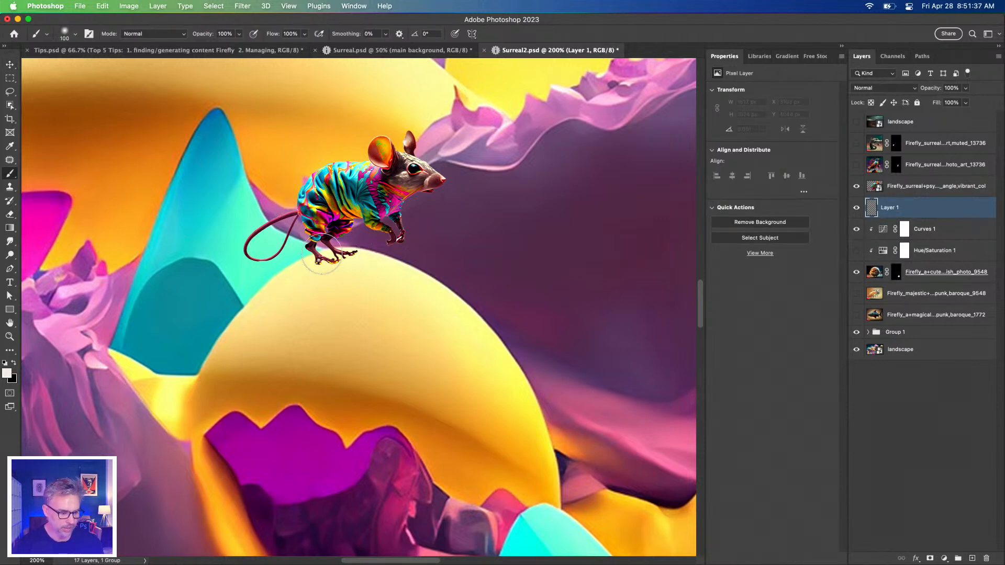
# Try to paint a black shadow under the mouse's feet with a 20 px brush
pyautogui.click(14, 364)
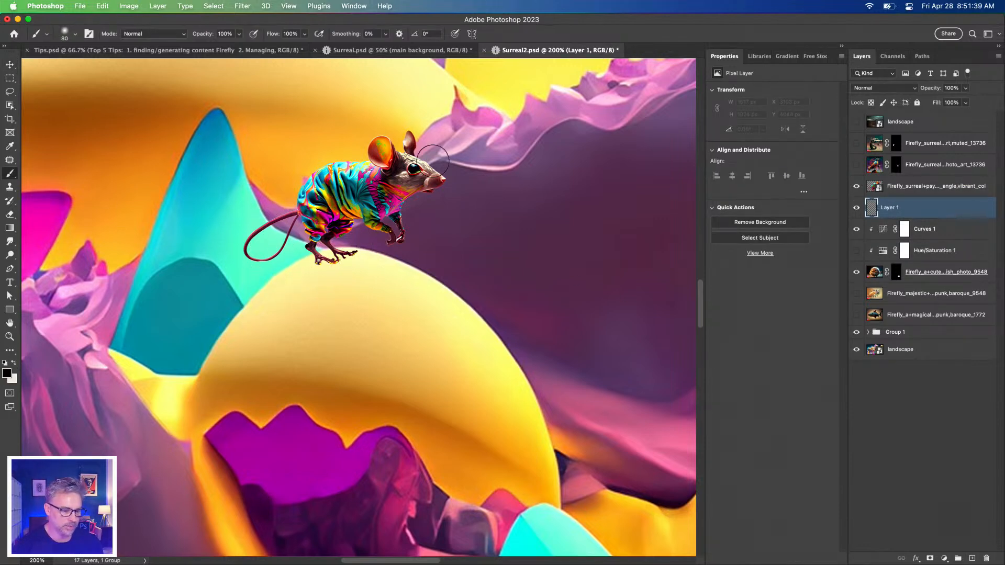
pyautogui.press('[')
pyautogui.press('[')
pyautogui.press('[')
pyautogui.press('[')
pyautogui.moveTo(321, 262)
pyautogui.mouseDown()
pyautogui.moveTo(381, 274)
pyautogui.moveTo(378, 263)
pyautogui.mouseUp()
pyautogui.press('super+z')
pyautogui.press('super+z')
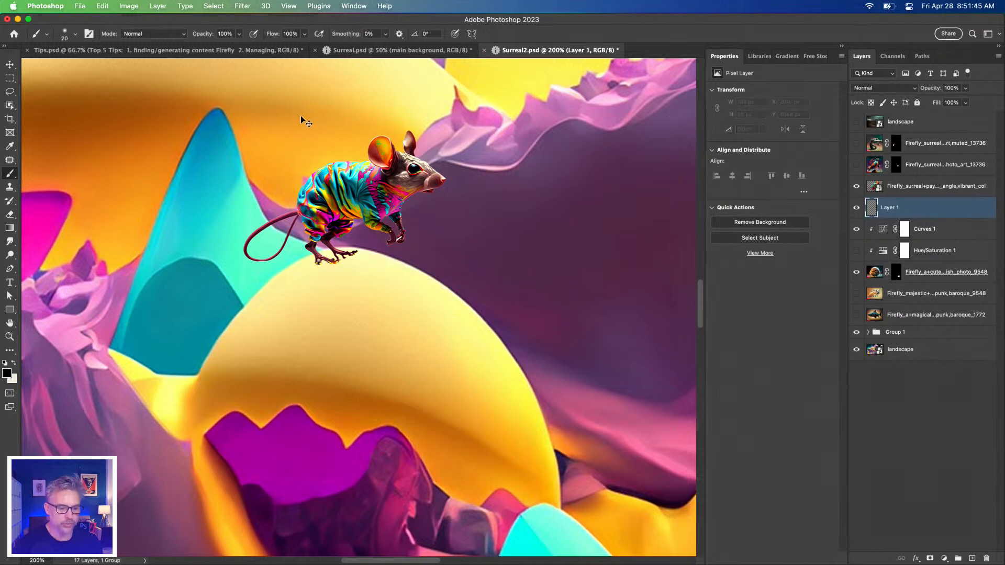
# Sample a dark maroon from the shaded rocks around the dome as the foreground color for the shadow
pyautogui.press('i')
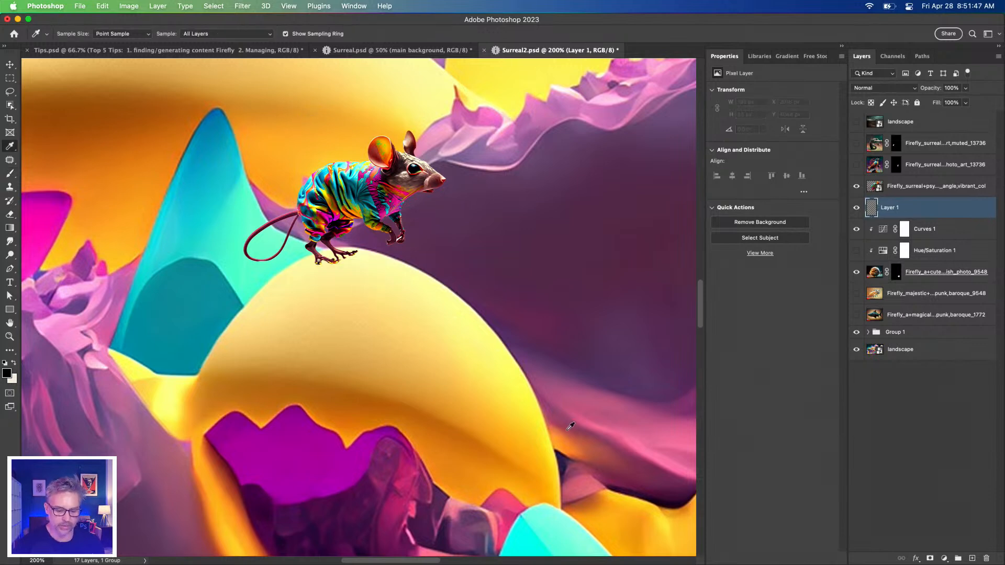
pyautogui.click(637, 493)
pyautogui.click(566, 454)
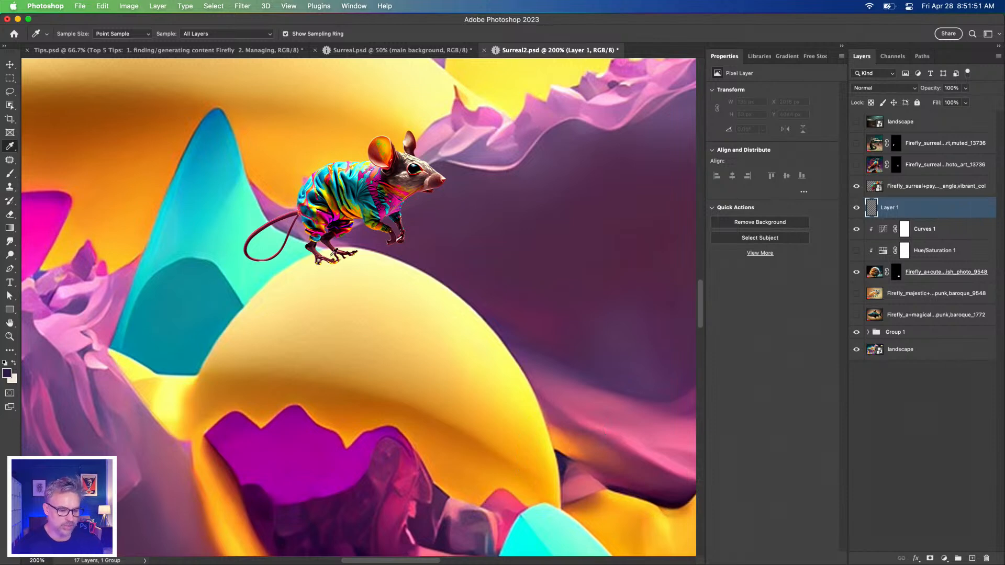
pyautogui.click(218, 444)
pyautogui.click(229, 458)
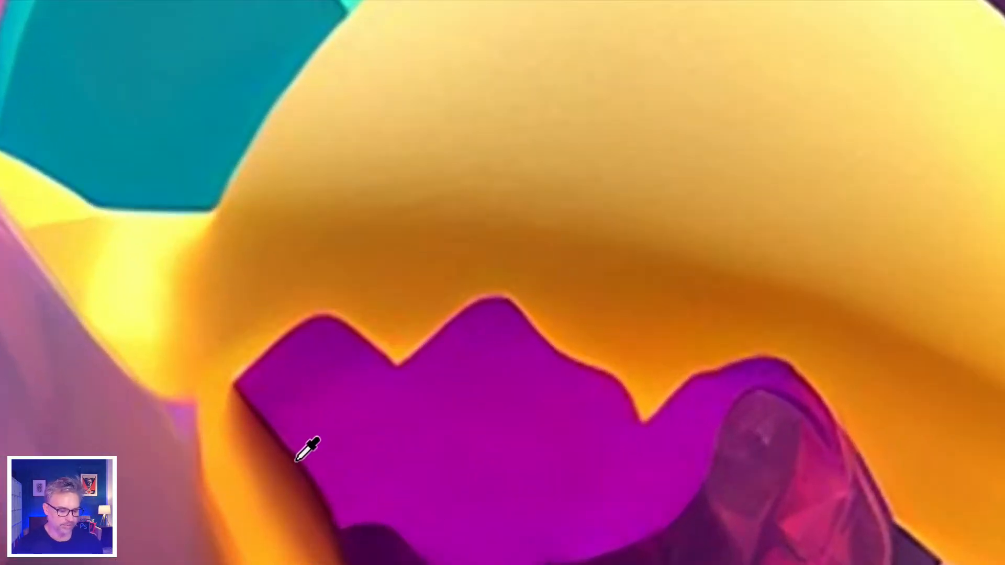
pyautogui.moveTo(296, 460); pyautogui.dragTo(293, 461)
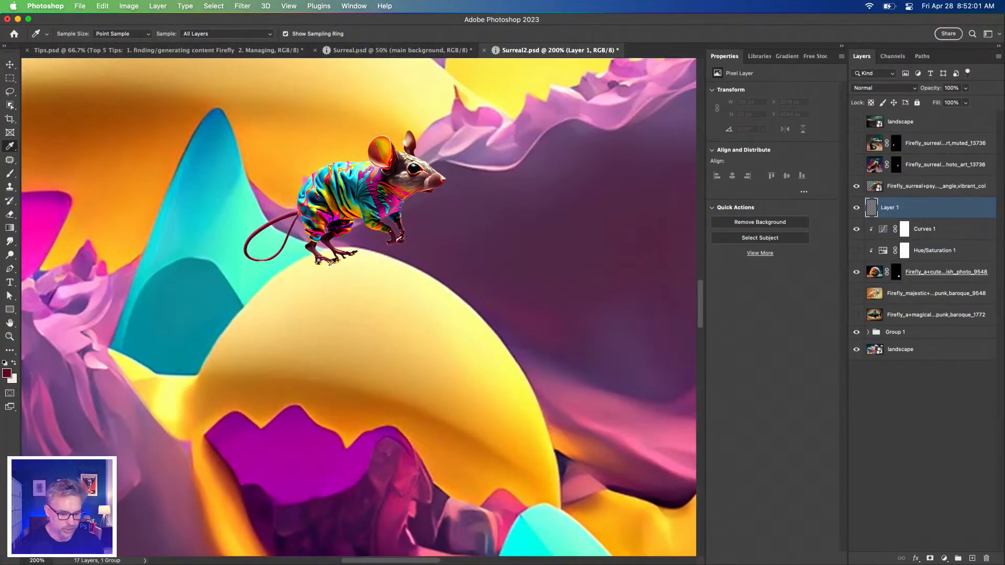
# Lower the brush flow to 1% and enlarge the brush
pyautogui.press('b')
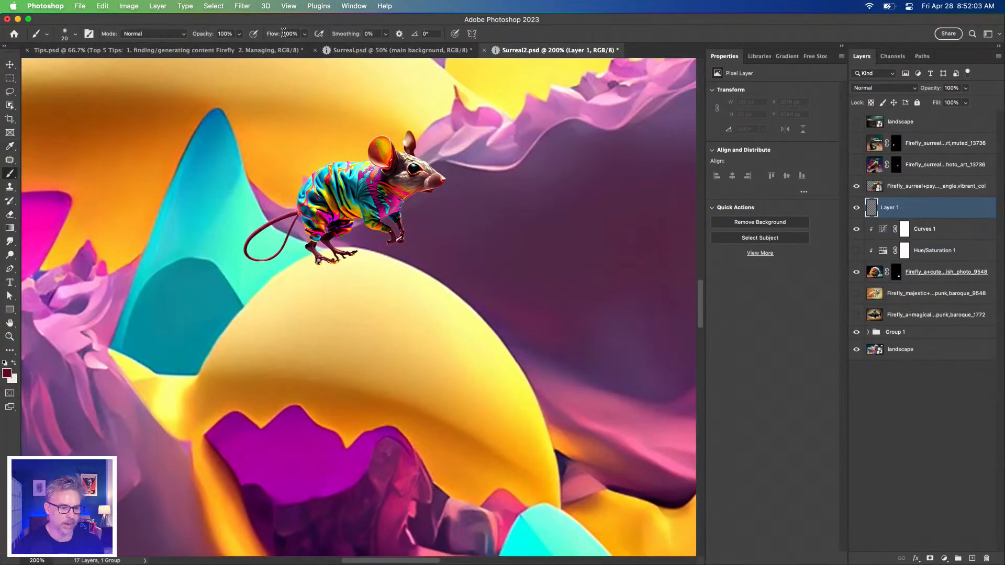
pyautogui.moveTo(270, 35); pyautogui.dragTo(226, 34)
pyautogui.press(']')
pyautogui.press(']')
pyautogui.press(']')
# Try to paint a soft maroon shadow on the dome beneath the mouse's feet
pyautogui.moveTo(321, 264)
pyautogui.mouseDown()
pyautogui.moveTo(361, 268)
pyautogui.moveTo(328, 265)
pyautogui.mouseUp()
pyautogui.press(']')
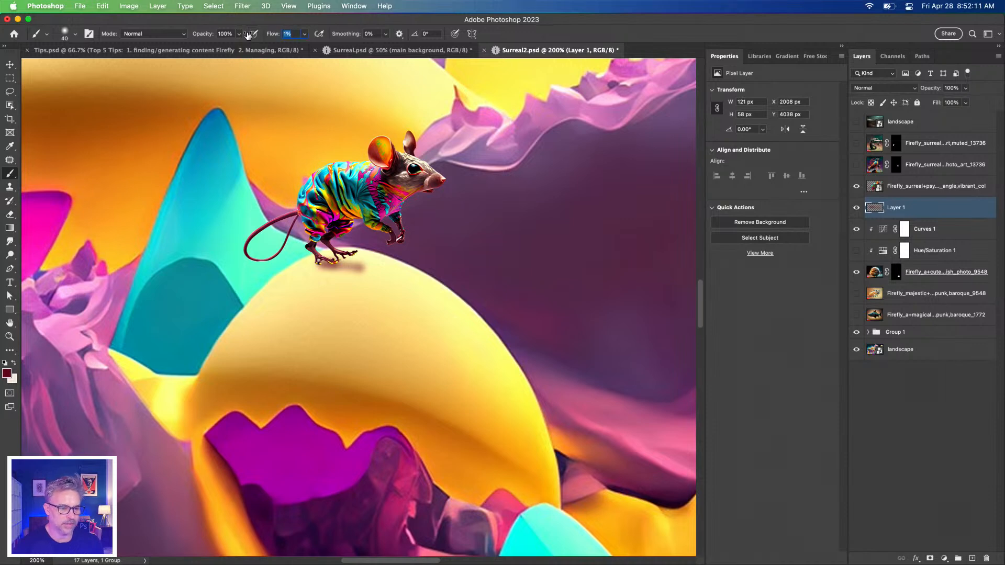
pyautogui.press('super+z')
pyautogui.press('super+z')
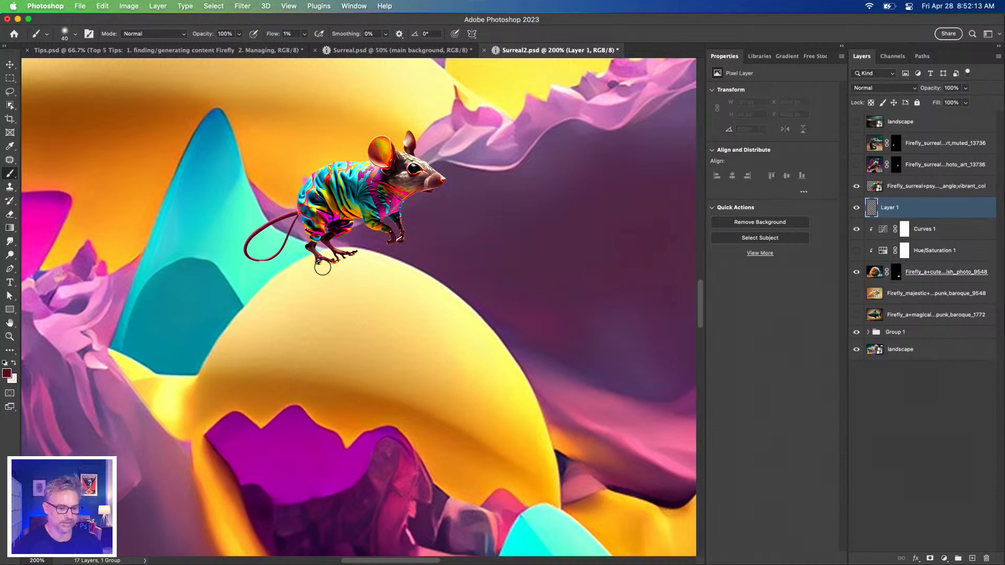
# Paint a faint maroon shadow under the mouse's hind feet with a 45 px brush at 1% flow
pyautogui.press(']')
pyautogui.press('[')
pyautogui.moveTo(328, 264); pyautogui.dragTo(312, 263)
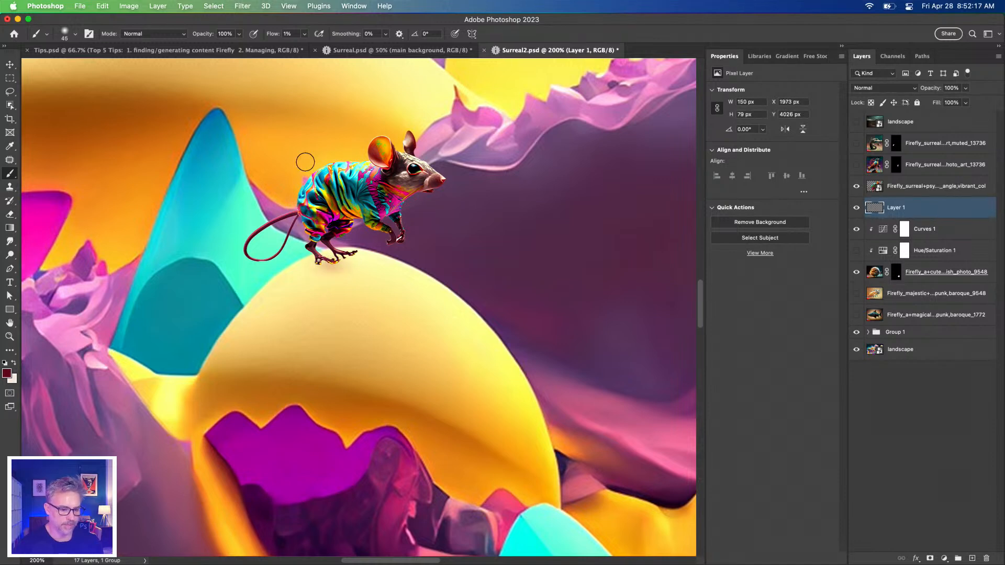
# Paint a darker maroon contact shadow under the mouse's feet with a 25 px brush at 14% flow, and hide the shadow layer
pyautogui.moveTo(271, 38); pyautogui.dragTo(279, 37)
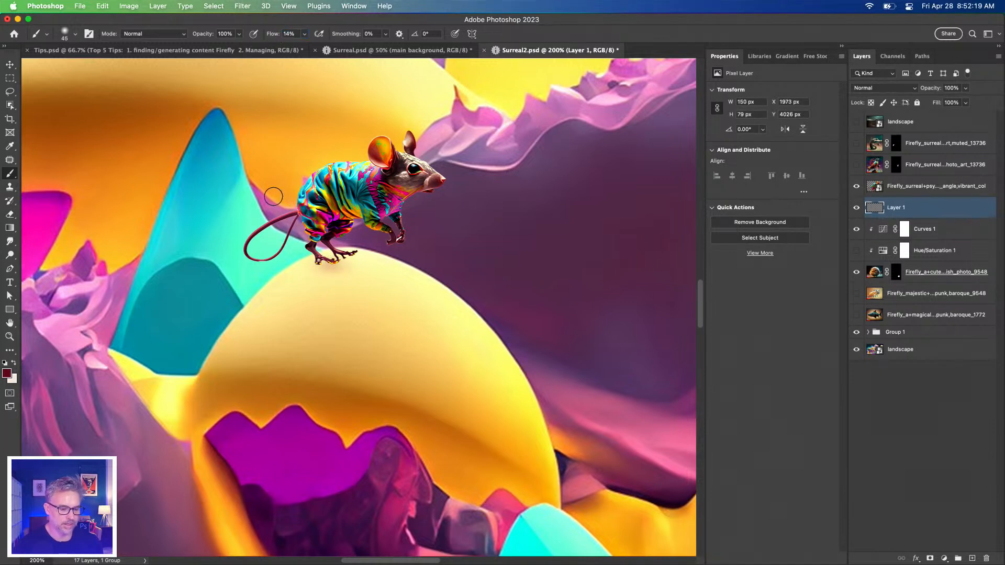
pyautogui.press('[')
pyautogui.press('[')
pyautogui.moveTo(339, 263)
pyautogui.mouseDown()
pyautogui.moveTo(373, 257)
pyautogui.moveTo(337, 259)
pyautogui.mouseUp()
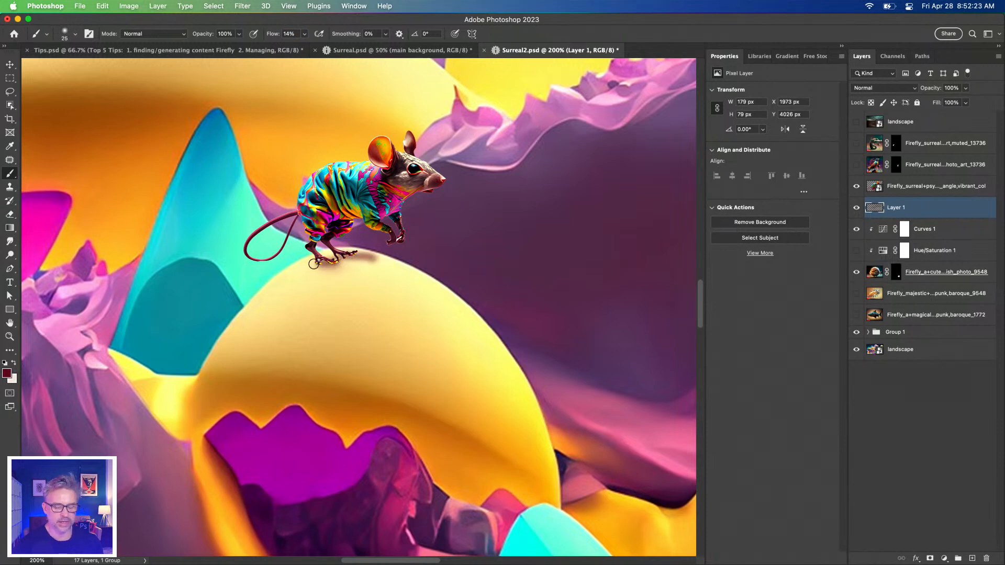
pyautogui.click(857, 210)
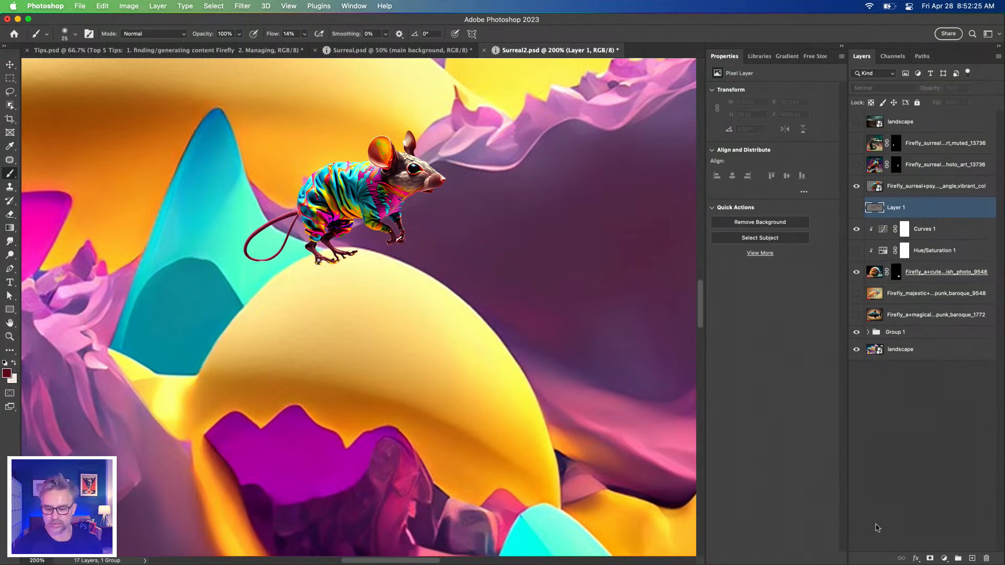
# Try darkening the scene beneath the mouse with a Levels adjustment layer whose white output level is 119
pyautogui.click(944, 556)
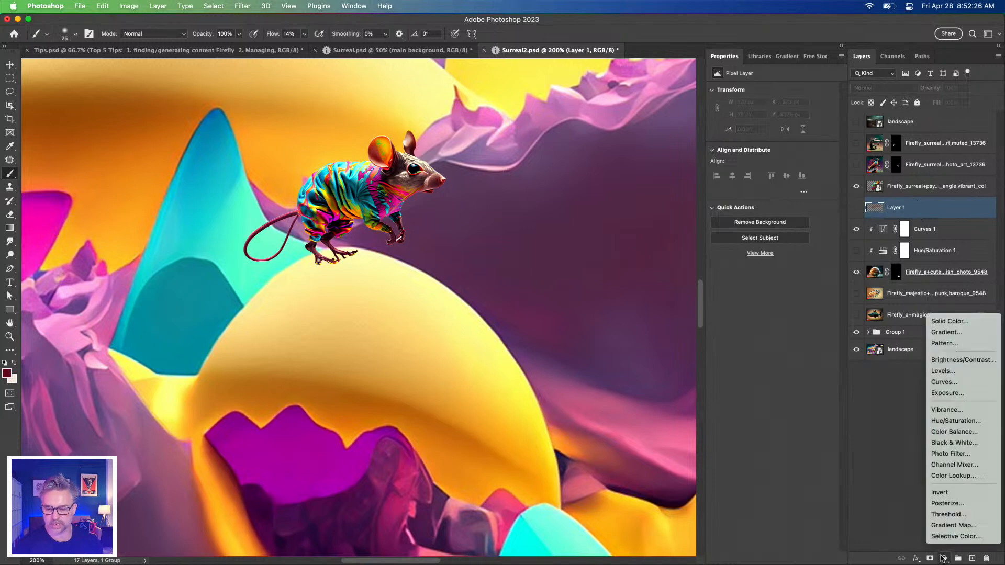
pyautogui.click(951, 371)
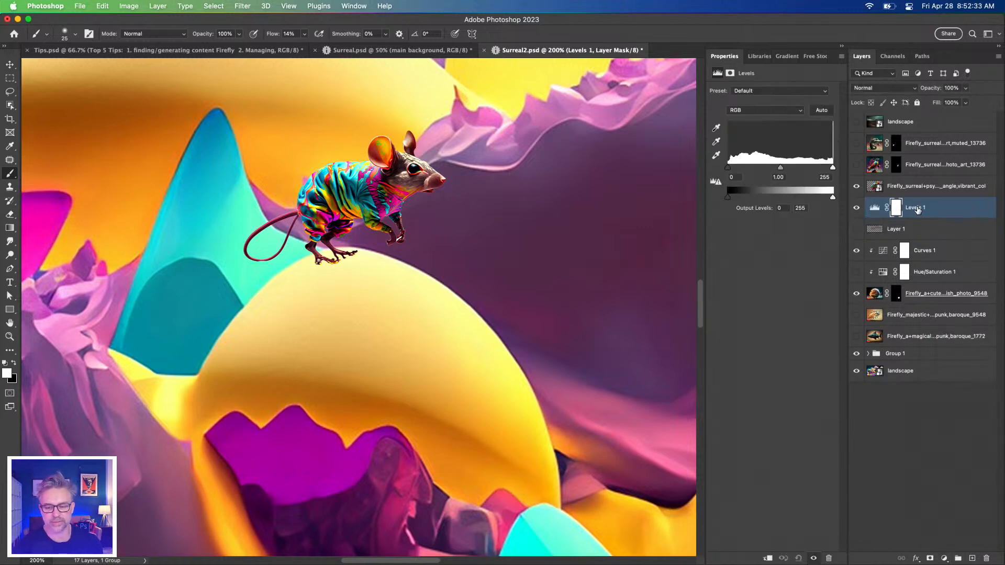
pyautogui.click(874, 209)
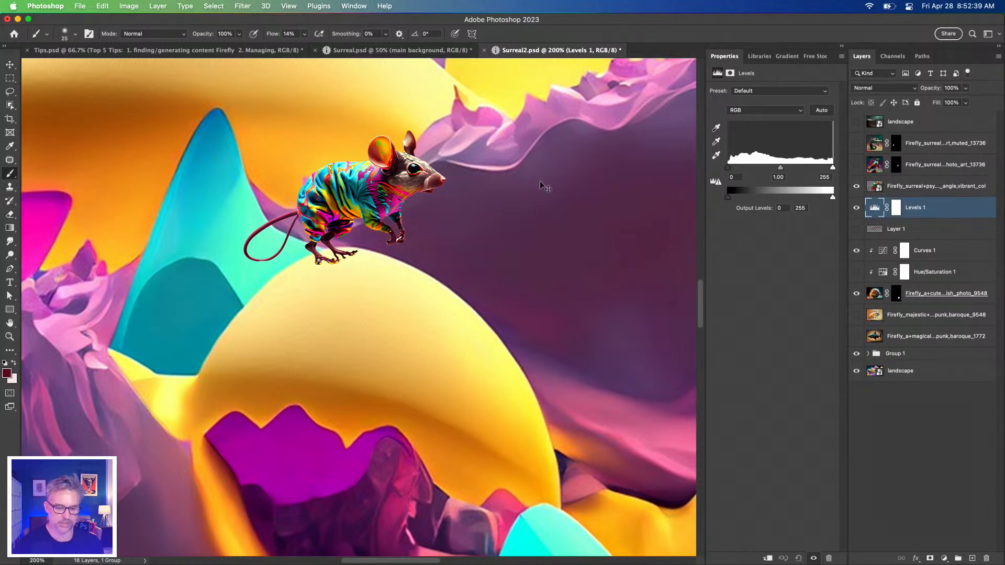
pyautogui.moveTo(731, 200)
pyautogui.mouseDown()
pyautogui.moveTo(774, 198)
pyautogui.moveTo(728, 198)
pyautogui.mouseUp()
pyautogui.moveTo(831, 199); pyautogui.dragTo(777, 198)
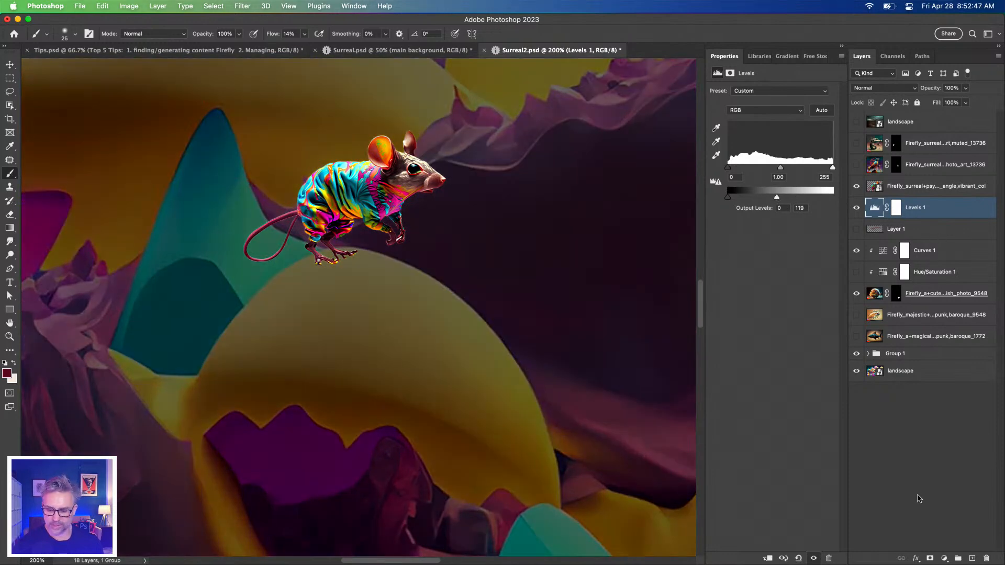
# Add a Hue/Saturation adjustment layer directly below the mouse layer and delete the Levels adjustment layer
pyautogui.click(944, 559)
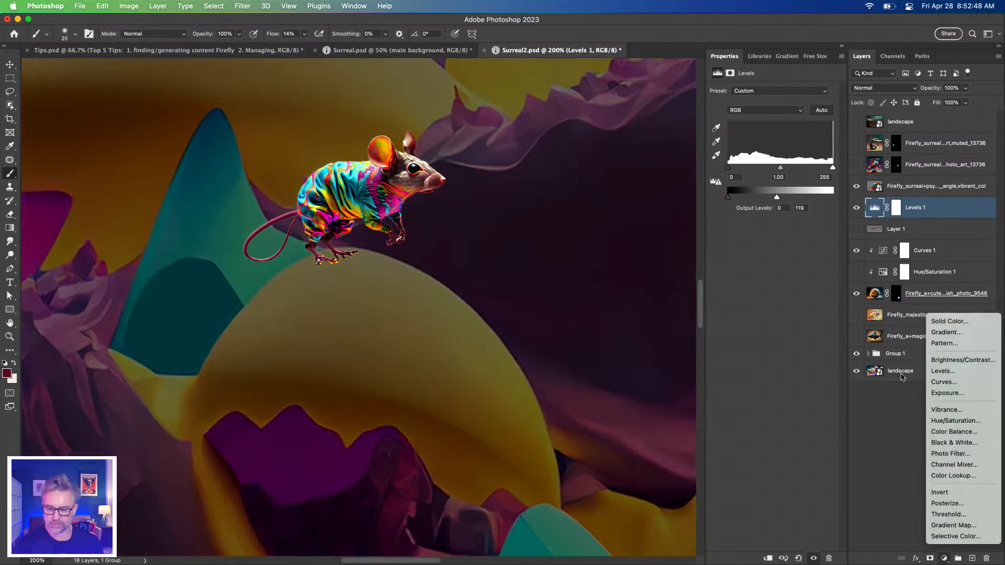
pyautogui.click(956, 421)
pyautogui.click(773, 151)
pyautogui.click(922, 234)
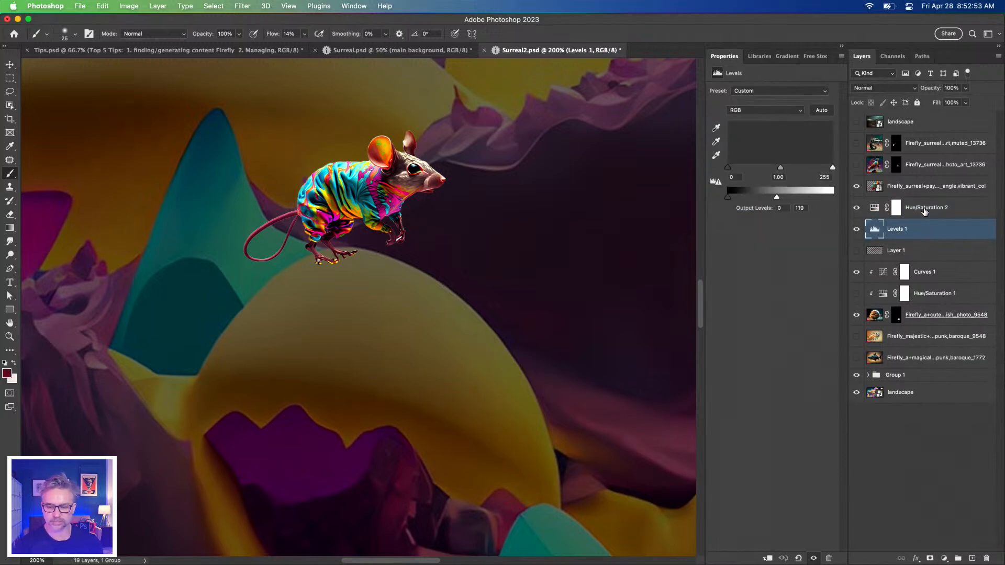
pyautogui.press('BackSpace')
# Set the new Hue/Saturation adjustment to saturation +70 and lightness -56, and invert its mask to black
pyautogui.click(912, 215)
pyautogui.moveTo(773, 151); pyautogui.dragTo(739, 171)
pyautogui.moveTo(804, 151); pyautogui.dragTo(813, 151)
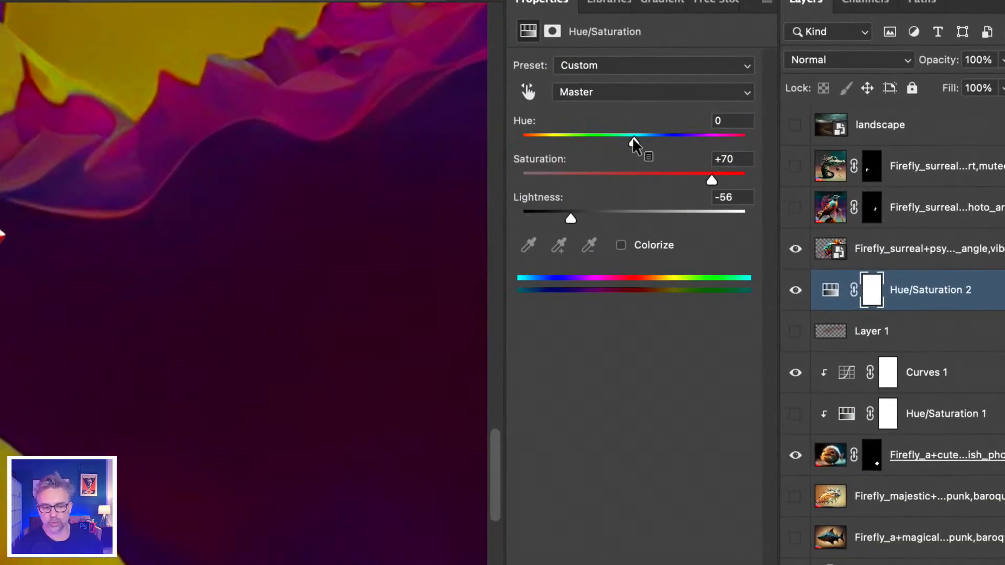
pyautogui.click(870, 304)
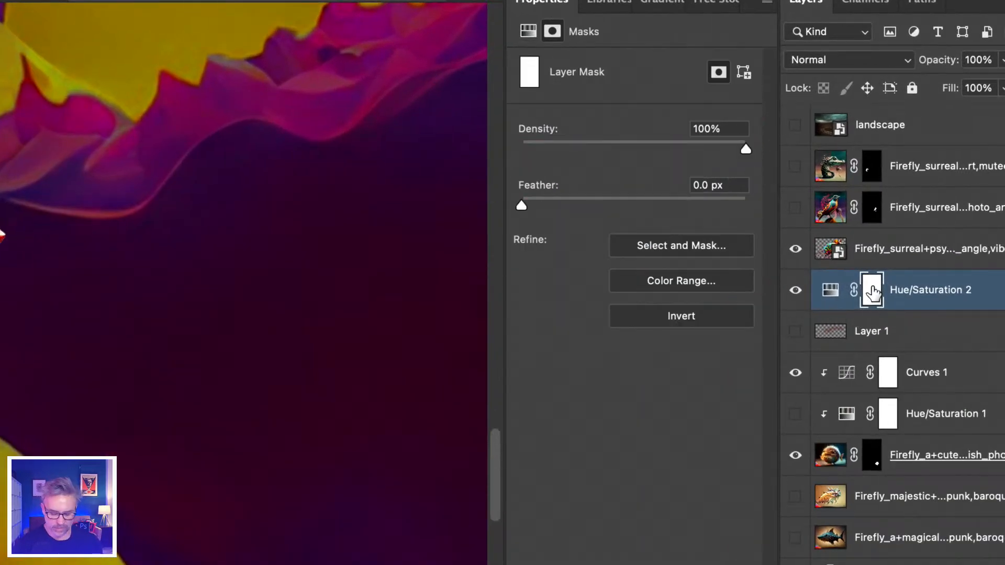
pyautogui.hotkey('ctrl', 'i')
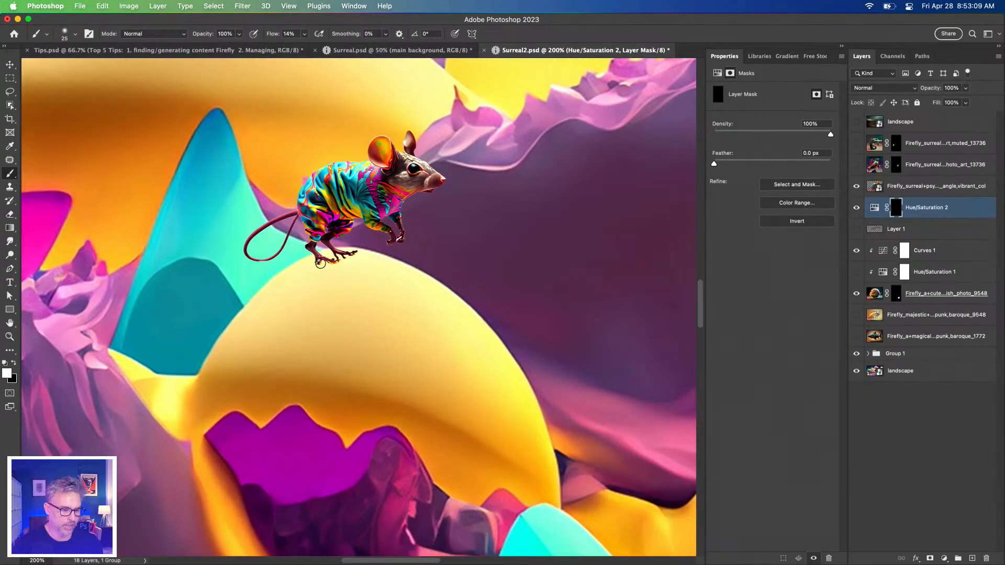
# Paint white on the mask beneath the mouse's feet, enlarging the brush to 80 px, and set the adjustment's saturation to +64
pyautogui.moveTo(320, 264); pyautogui.dragTo(334, 265)
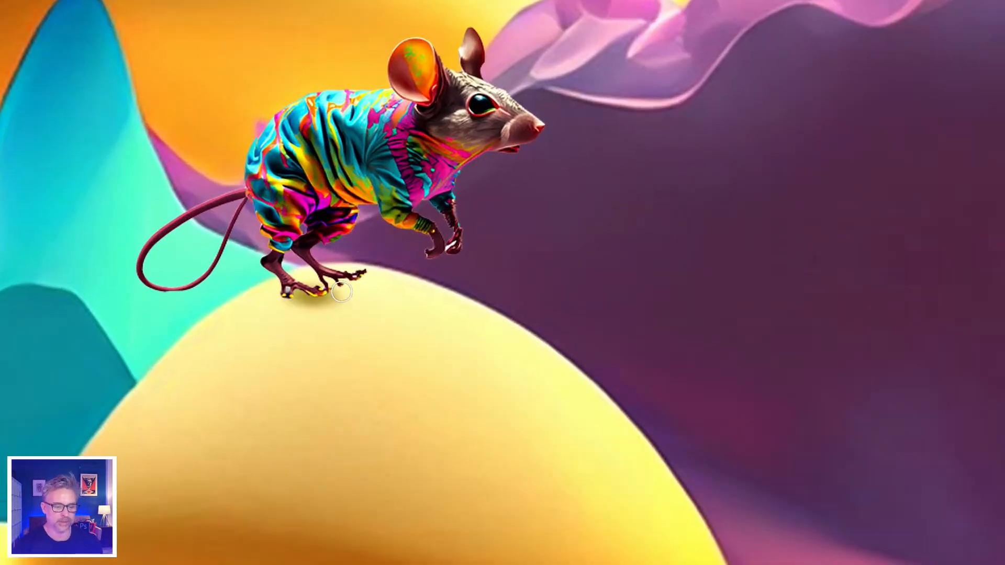
pyautogui.moveTo(341, 291)
pyautogui.mouseDown()
pyautogui.moveTo(405, 311)
pyautogui.moveTo(354, 292)
pyautogui.moveTo(430, 297)
pyautogui.moveTo(261, 292)
pyautogui.moveTo(462, 299)
pyautogui.moveTo(266, 304)
pyautogui.moveTo(347, 305)
pyautogui.moveTo(274, 309)
pyautogui.mouseUp()
pyautogui.press(']')
pyautogui.press(']')
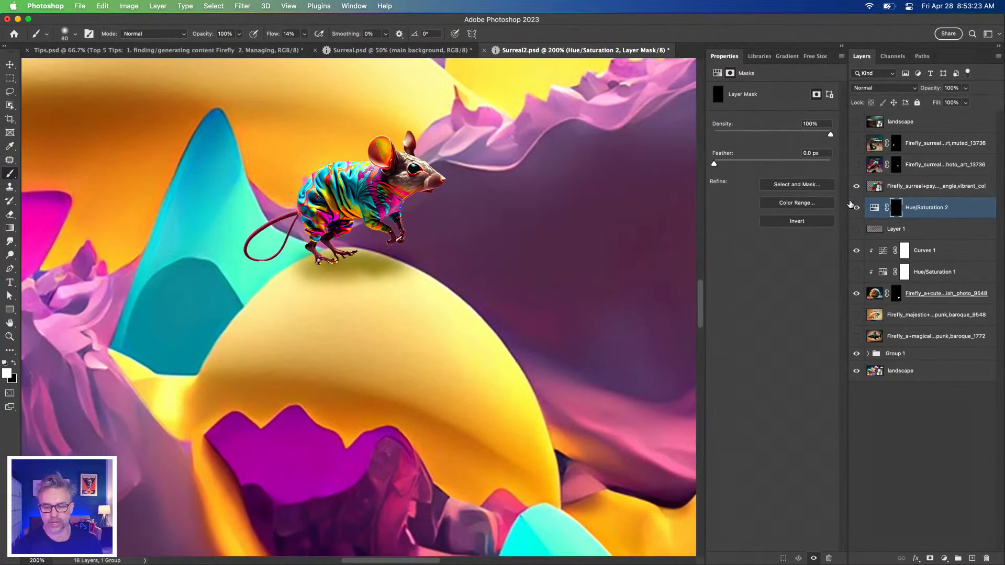
pyautogui.click(873, 210)
pyautogui.moveTo(813, 153)
pyautogui.mouseDown()
pyautogui.moveTo(725, 153)
pyautogui.moveTo(818, 152)
pyautogui.moveTo(765, 152)
pyautogui.moveTo(818, 153)
pyautogui.moveTo(810, 153)
pyautogui.mouseUp()
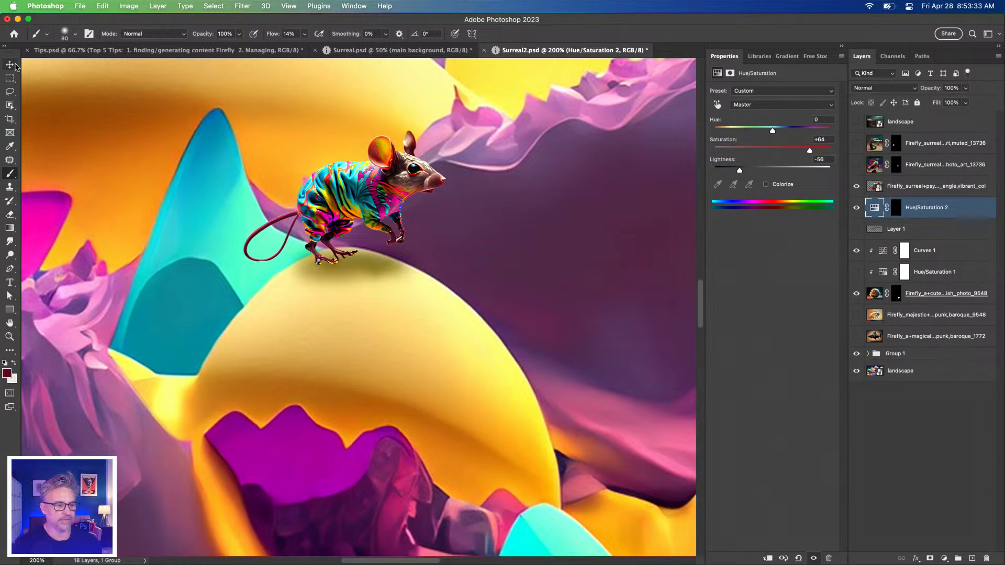
# Move the mouse together with its Hue/Saturation shadow layer onto the purple slope between the two yellow domes
pyautogui.click(9, 64)
pyautogui.keyDown('shift'); pyautogui.click(910, 190); pyautogui.keyUp('shift')
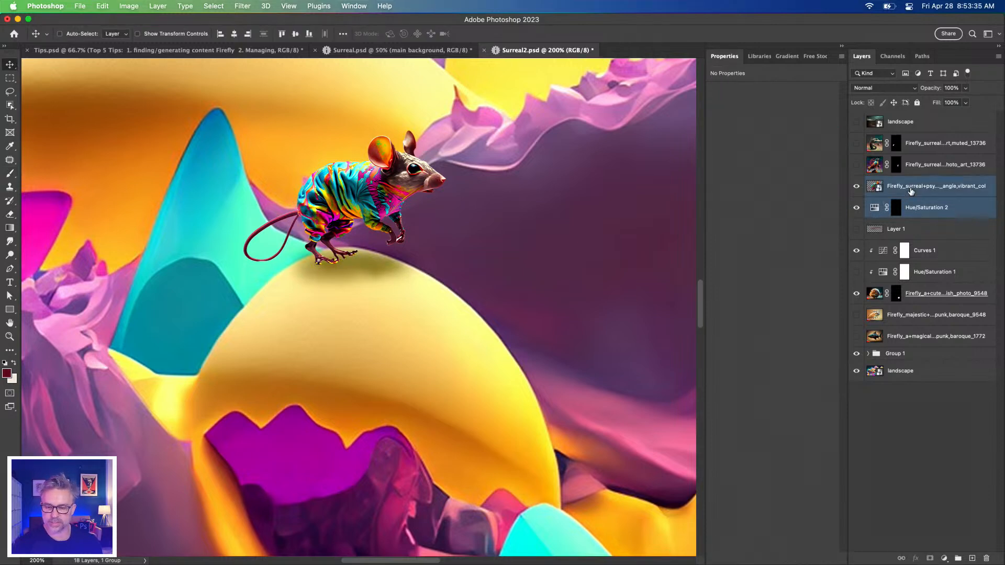
pyautogui.moveTo(311, 197); pyautogui.dragTo(491, 341)
pyautogui.moveTo(429, 297); pyautogui.dragTo(488, 239)
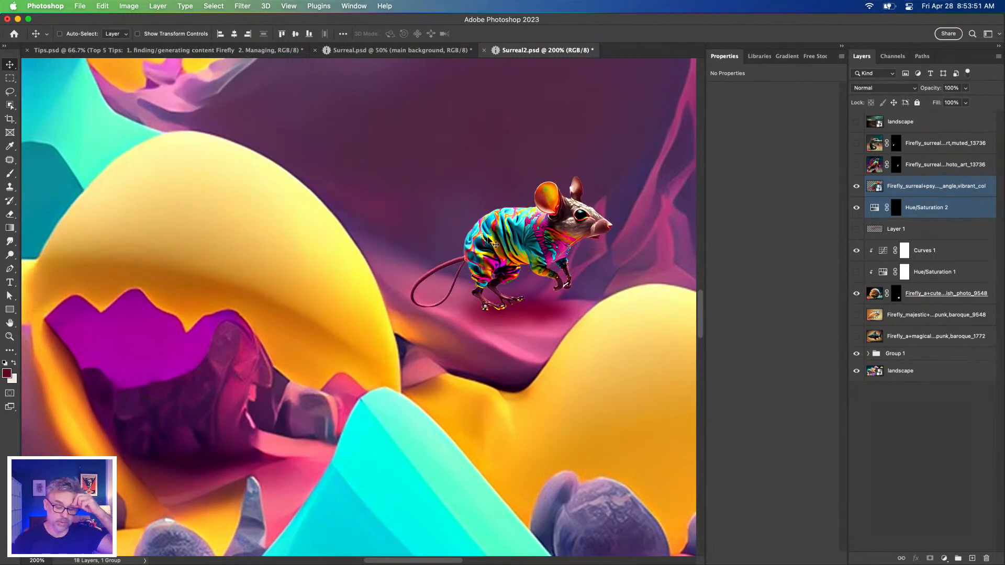
pyautogui.moveTo(490, 231)
pyautogui.mouseDown()
pyautogui.moveTo(335, 241)
pyautogui.moveTo(490, 231)
pyautogui.moveTo(480, 227)
pyautogui.mouseUp()
# Set the hue of the mouse shadow's Hue/Saturation adjustment to -11
pyautogui.click(873, 209)
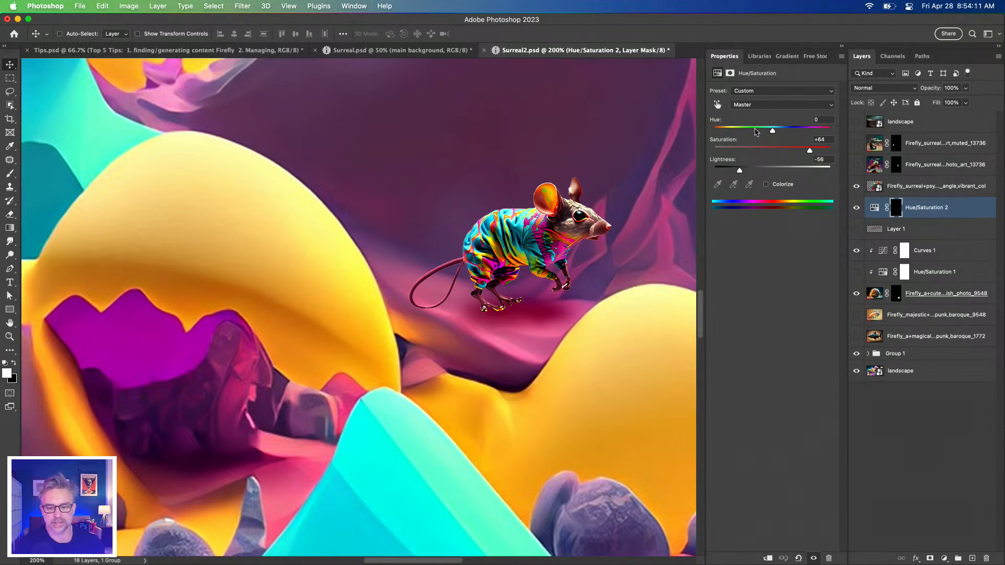
pyautogui.moveTo(778, 131); pyautogui.dragTo(766, 132)
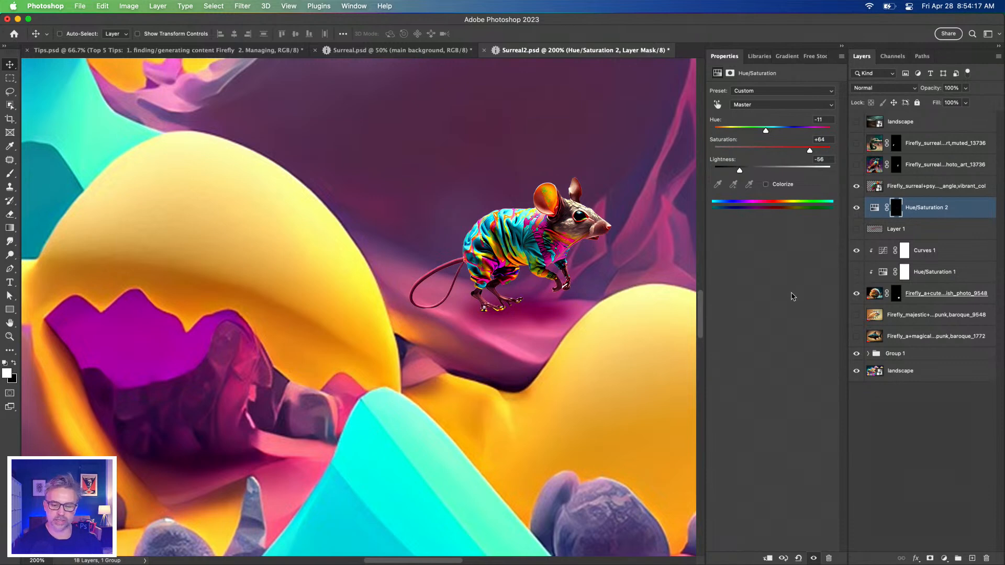
pyautogui.click(874, 209)
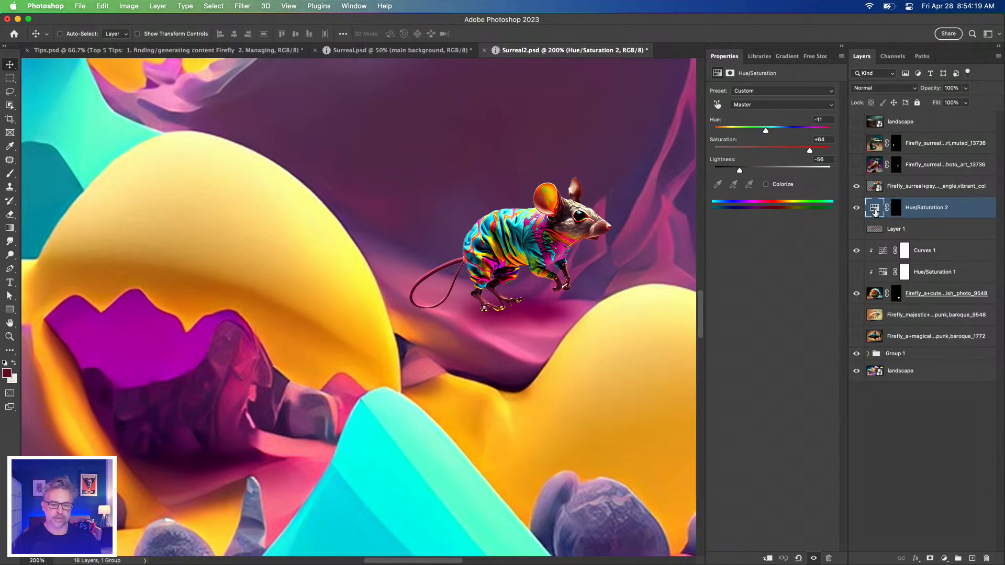
# Show the bird and crocodile layers and select the crocodile layer
pyautogui.press('super+minus')
pyautogui.press('super+minus')
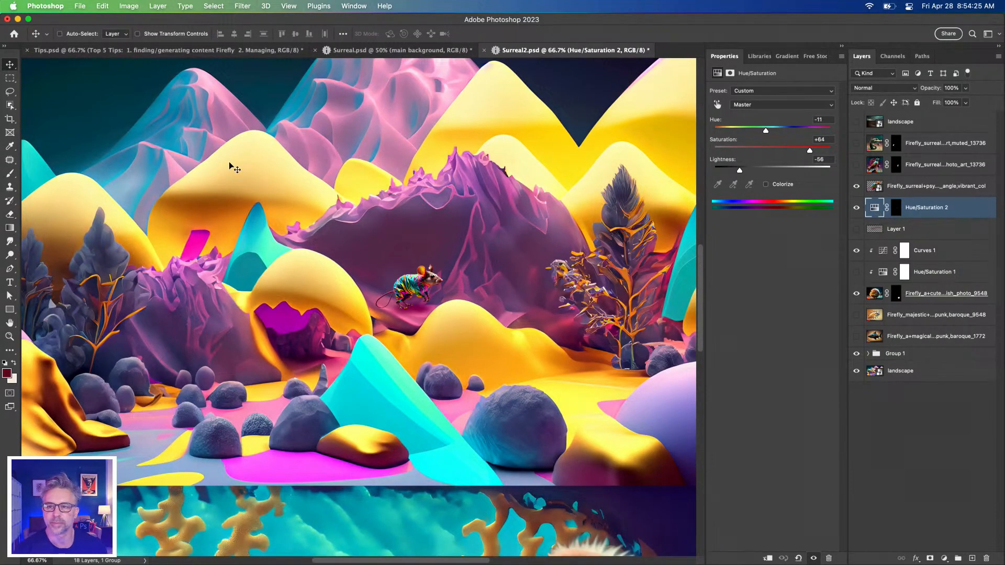
pyautogui.click(856, 165)
pyautogui.click(856, 142)
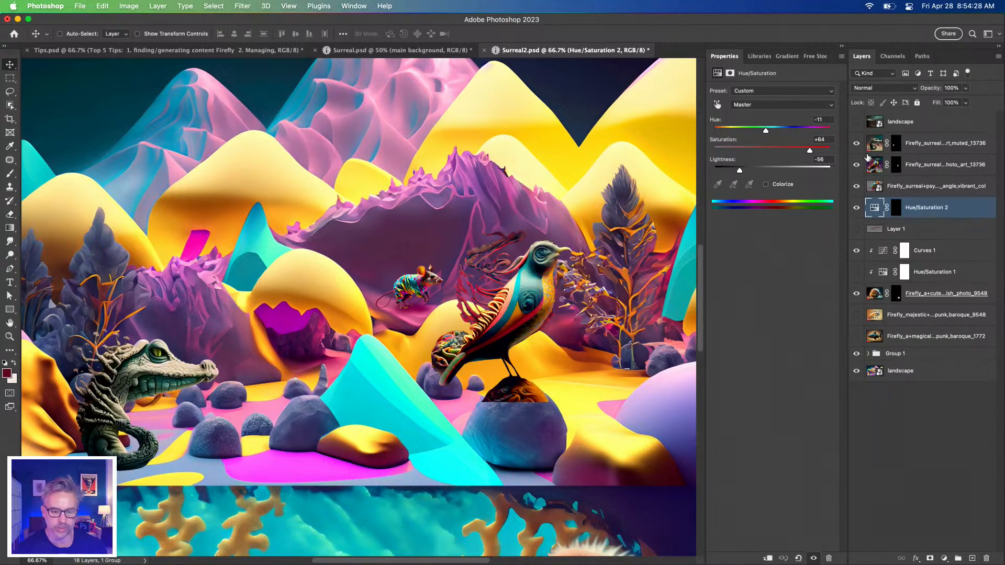
pyautogui.click(928, 149)
pyautogui.press('super+equal')
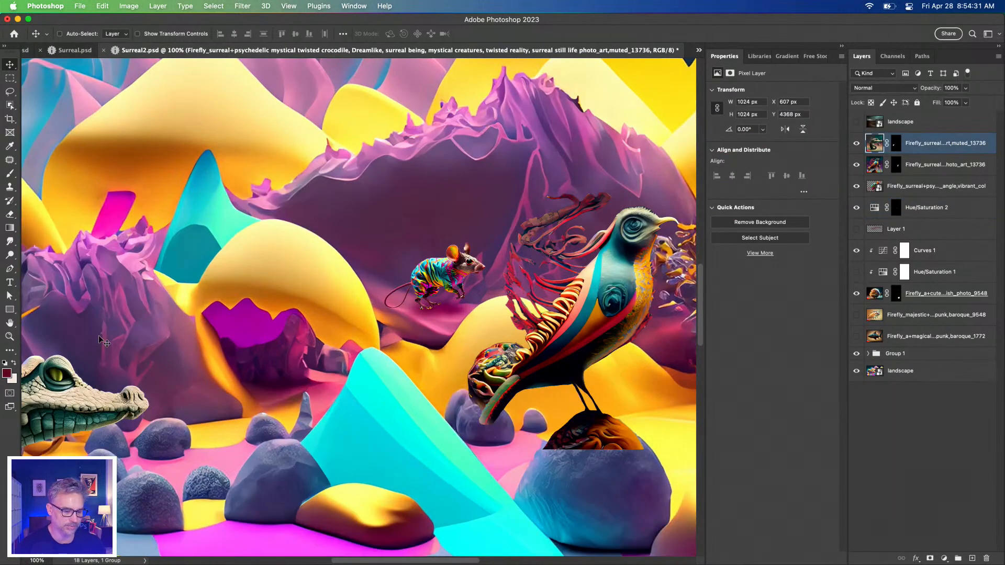
pyautogui.moveTo(248, 368); pyautogui.dragTo(480, 348)
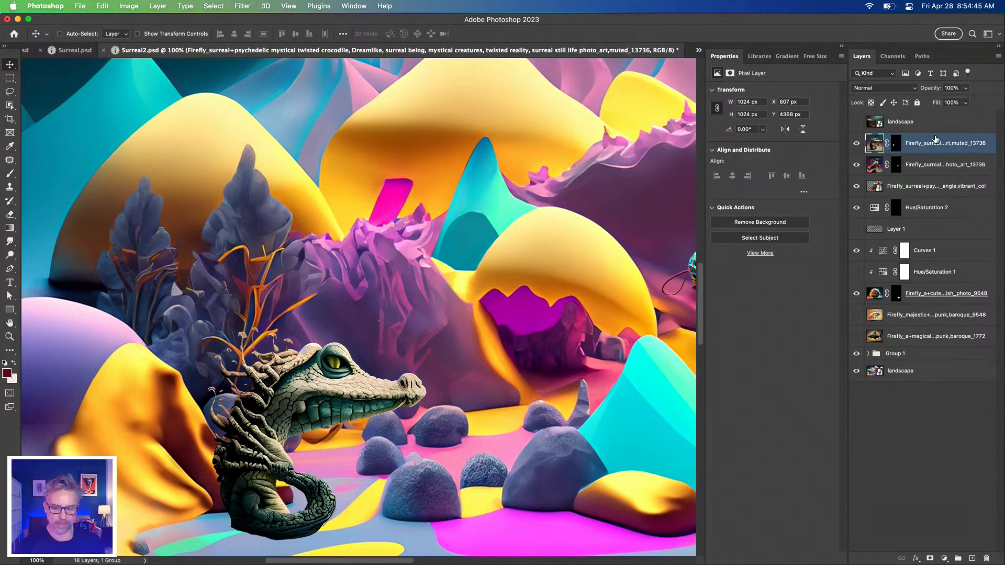
# Add a Hue/Saturation adjustment clipped to the crocodile layer, with hue +15 and saturation +62
pyautogui.click(944, 558)
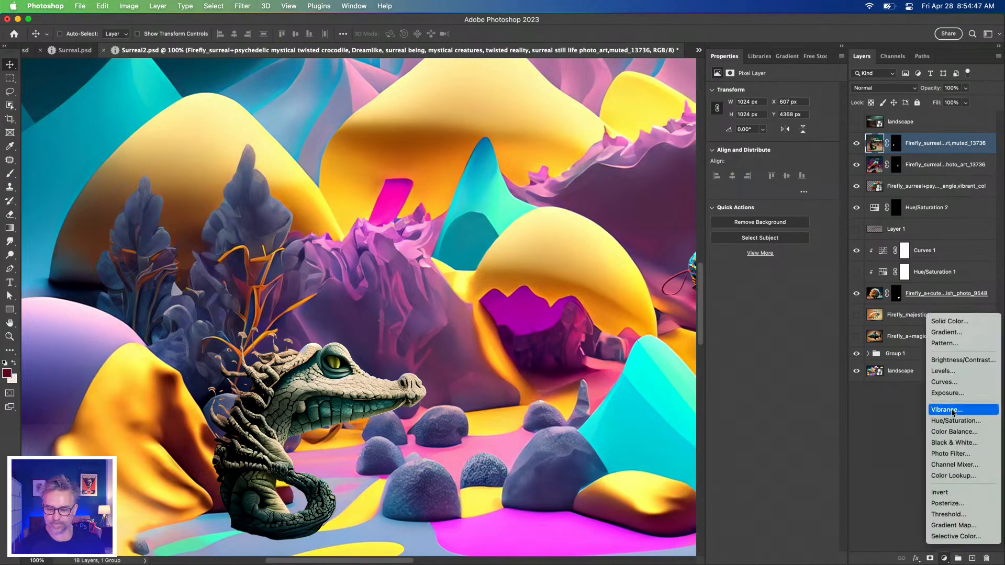
pyautogui.click(961, 422)
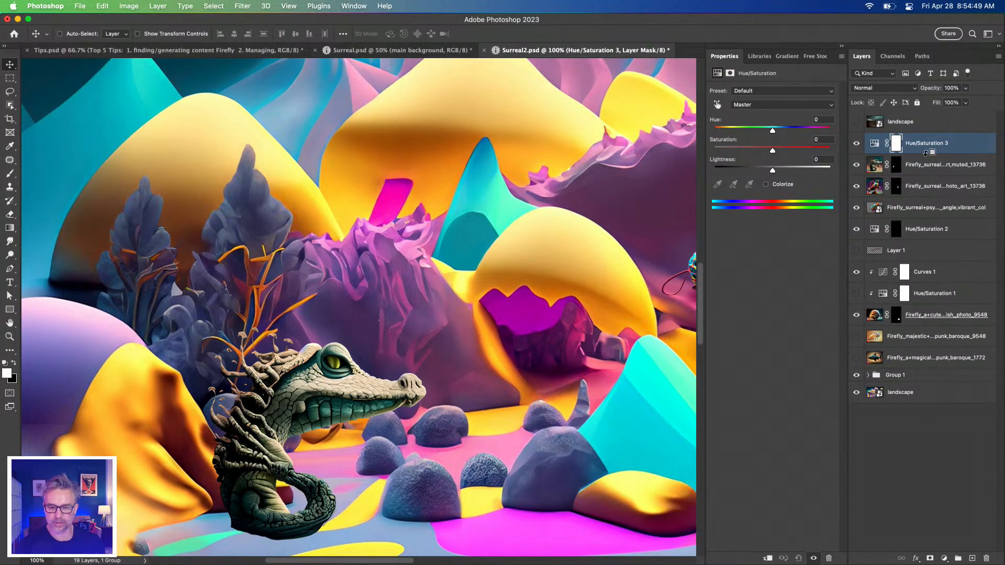
pyautogui.keyDown('alt'); pyautogui.click(877, 151); pyautogui.keyUp('alt')
pyautogui.click(882, 145)
pyautogui.moveTo(774, 133)
pyautogui.mouseDown()
pyautogui.moveTo(806, 134)
pyautogui.moveTo(787, 134)
pyautogui.mouseUp()
pyautogui.click(795, 151)
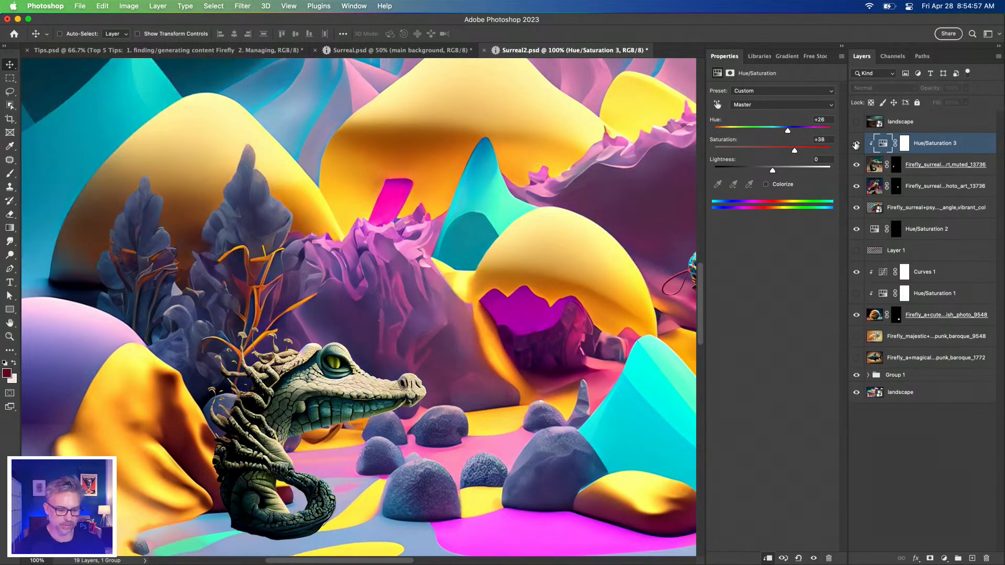
pyautogui.moveTo(795, 151); pyautogui.dragTo(783, 132)
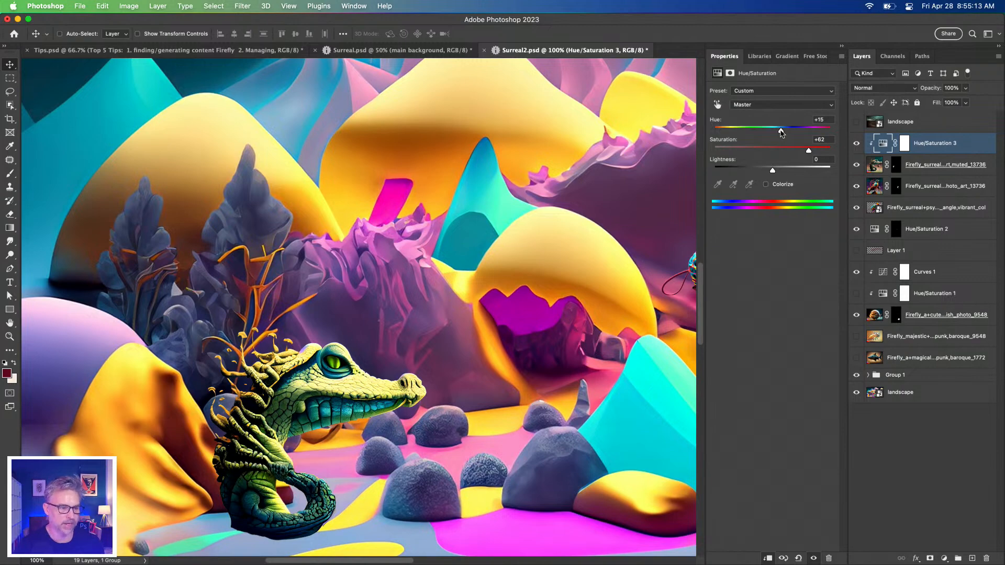
# Switch to Surreal.psd and examine up close how the monkey and the neighboring creatures blend into the scene
pyautogui.click(352, 53)
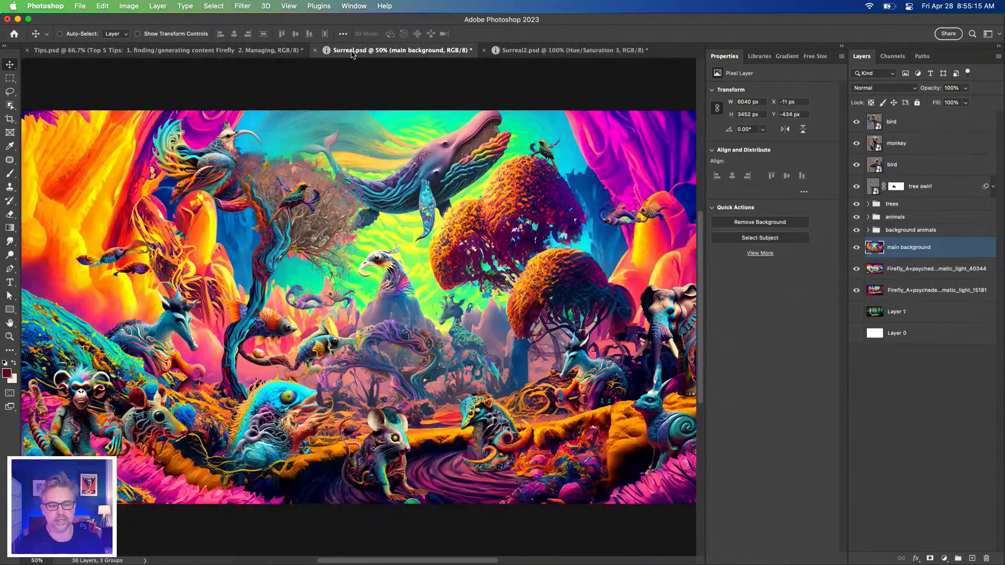
pyautogui.press('super+1')
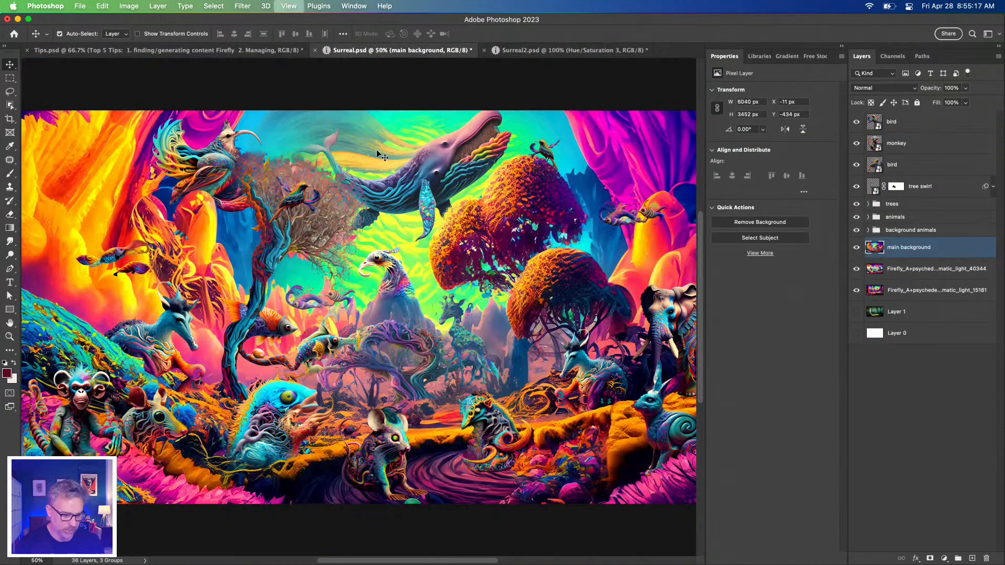
pyautogui.moveTo(207, 215); pyautogui.dragTo(545, 118)
pyautogui.moveTo(248, 374); pyautogui.dragTo(387, 352)
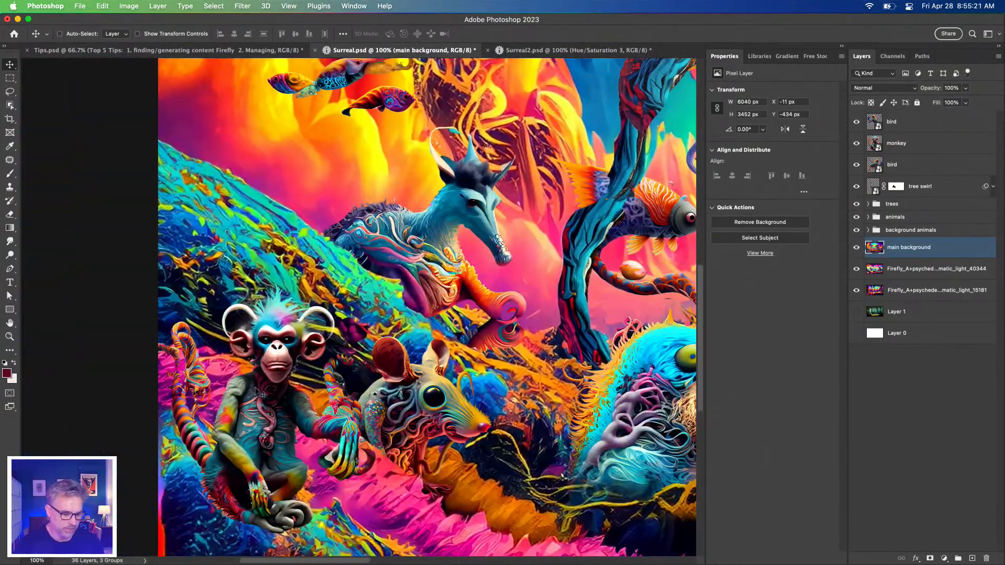
pyautogui.keyDown('super'); pyautogui.click(265, 476); pyautogui.keyUp('super')
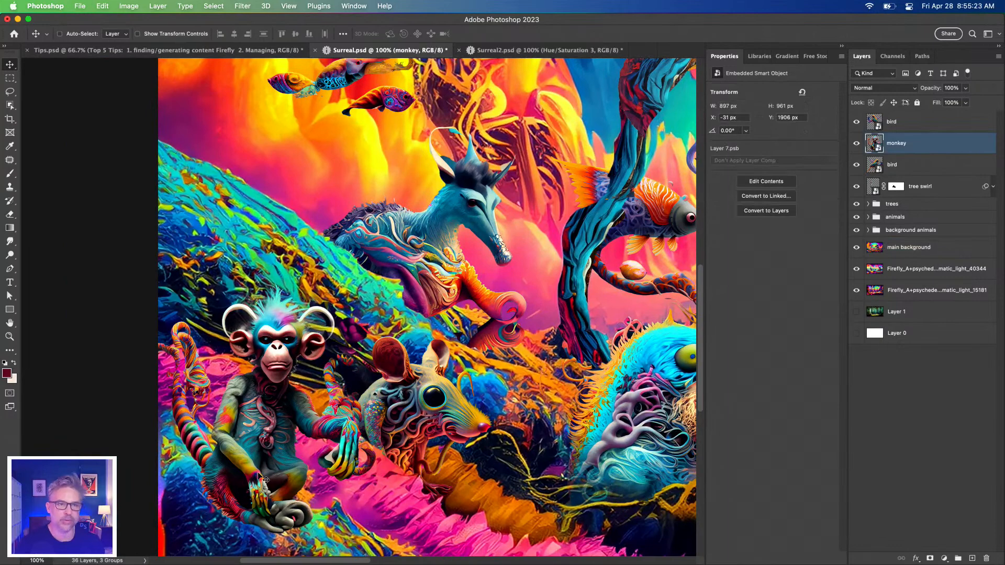
pyautogui.press('super+plus')
pyautogui.moveTo(243, 477); pyautogui.dragTo(400, 258)
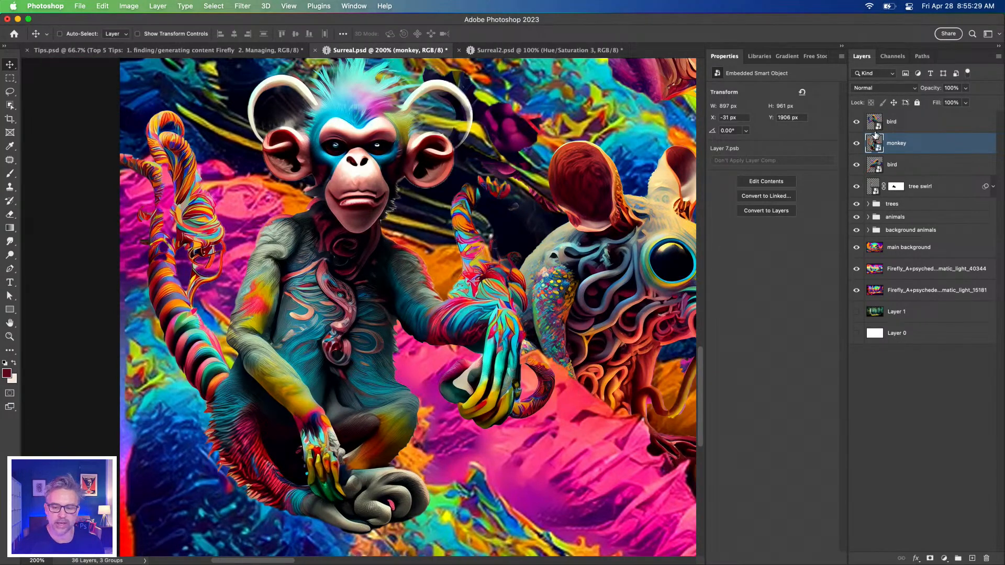
pyautogui.click(857, 145)
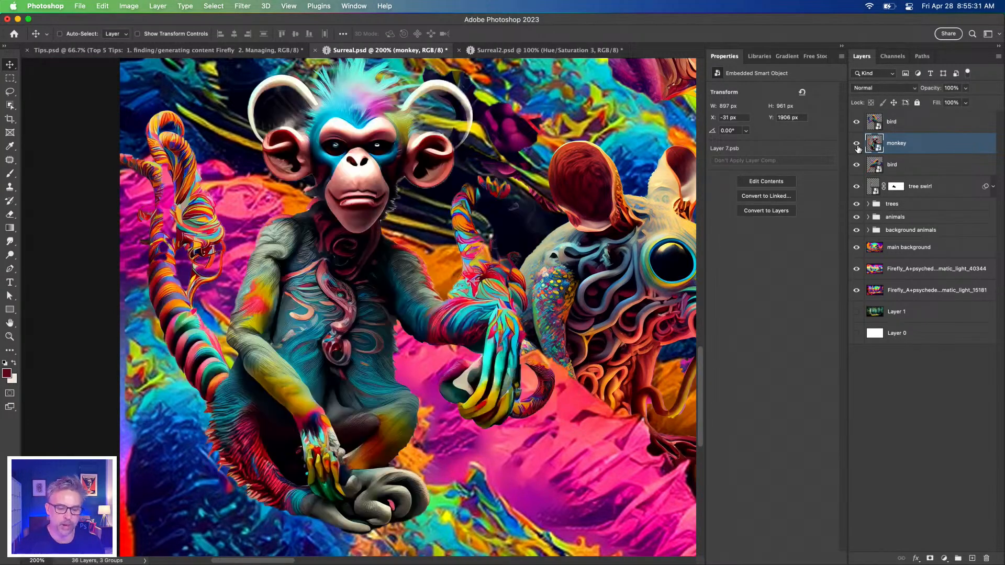
pyautogui.moveTo(536, 218); pyautogui.dragTo(177, 262)
pyautogui.moveTo(557, 286); pyautogui.dragTo(275, 314)
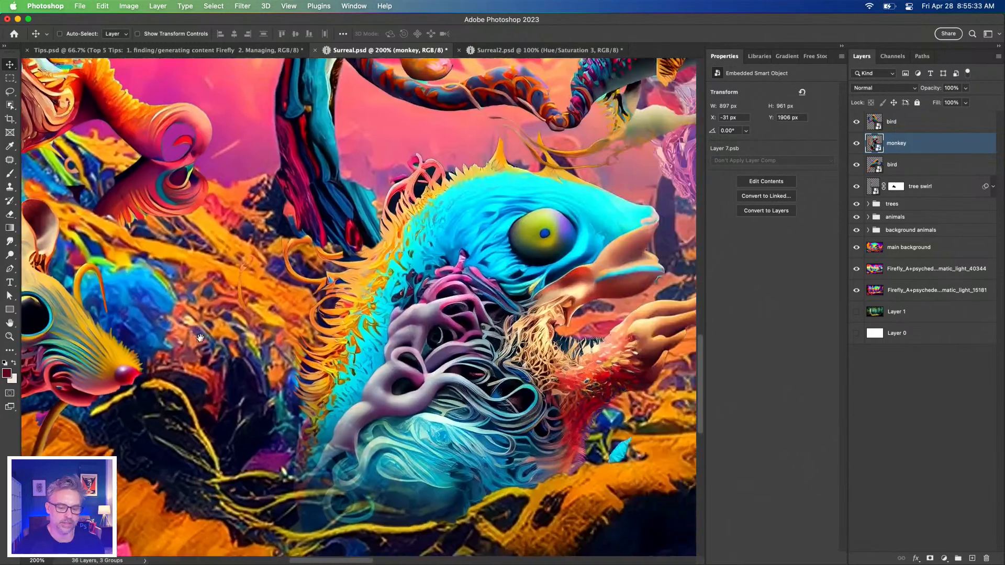
# Select the blue beaked creature's layer, compare the scene with it hidden and shown, and inspect its layer mask in Select and Mask
pyautogui.keyDown('super'); pyautogui.click(328, 331); pyautogui.keyUp('super')
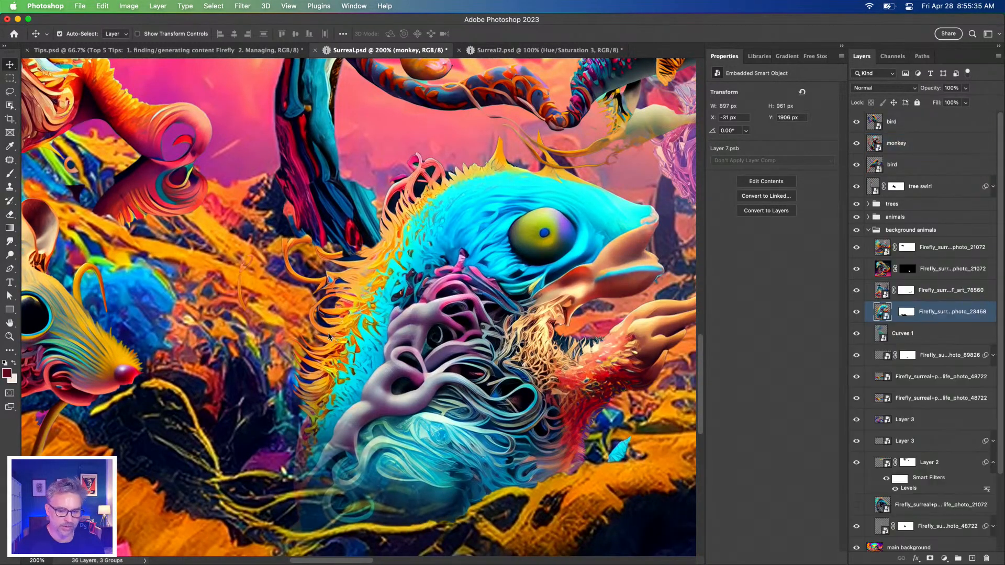
pyautogui.click(857, 312)
pyautogui.click(856, 312)
pyautogui.doubleClick(903, 313)
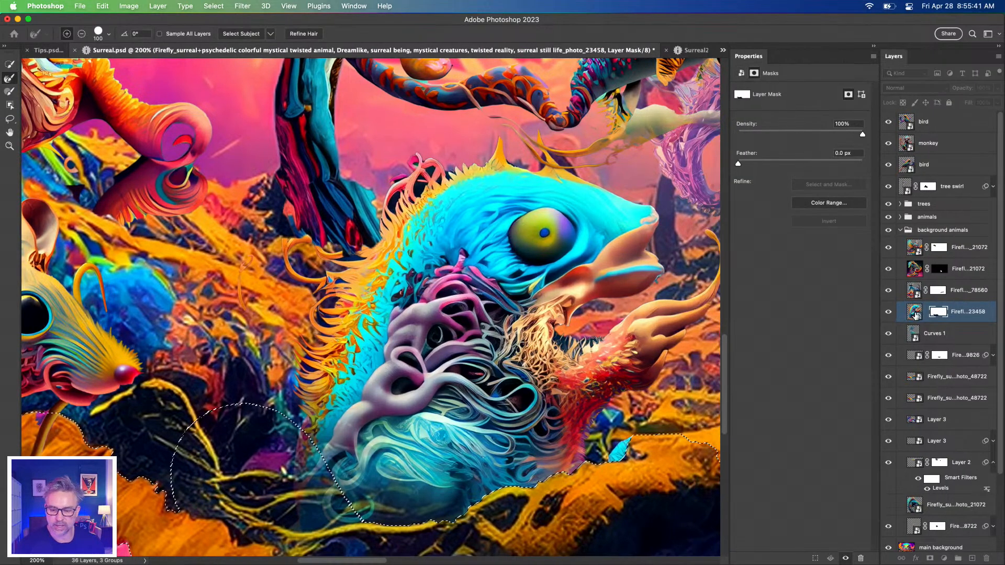
pyautogui.press('Escape')
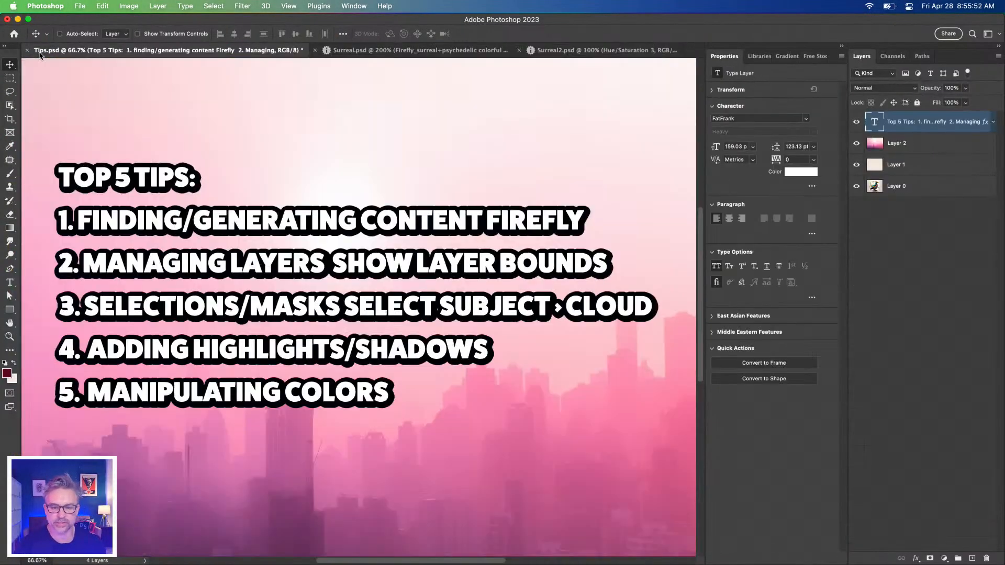
# Switch to Tips.psd and shorten tip 1 of the text list to "Firefly"
pyautogui.click(44, 51)
pyautogui.press('t')
pyautogui.click(485, 212)
pyautogui.moveTo(485, 219); pyautogui.dragTo(76, 208)
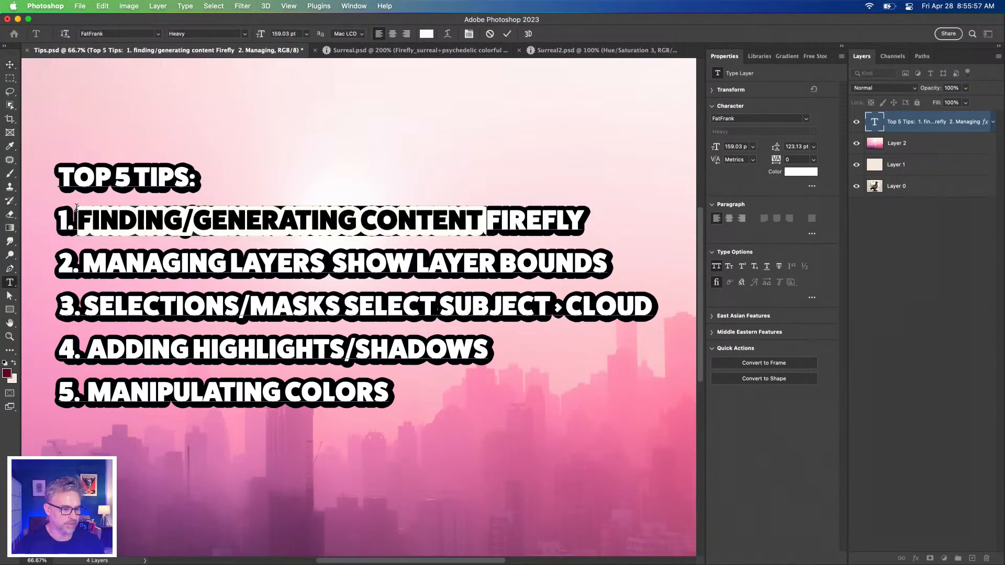
pyautogui.press('BackSpace')
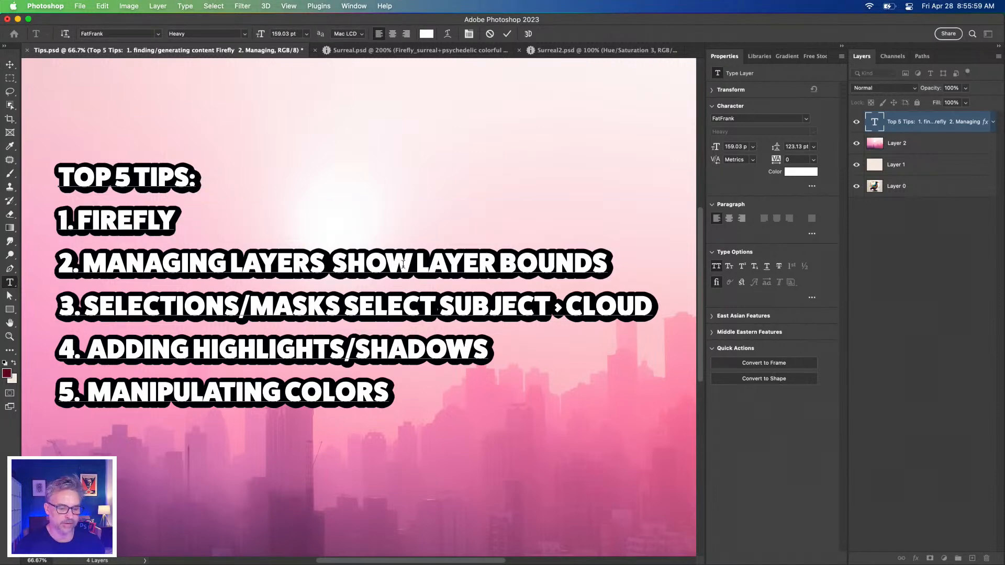
# Reword tip 2 as "Layer Panel Nav > layer bounds" and shorten tip 3 to "Select Subject > Cloud"
pyautogui.moveTo(416, 260); pyautogui.dragTo(92, 262)
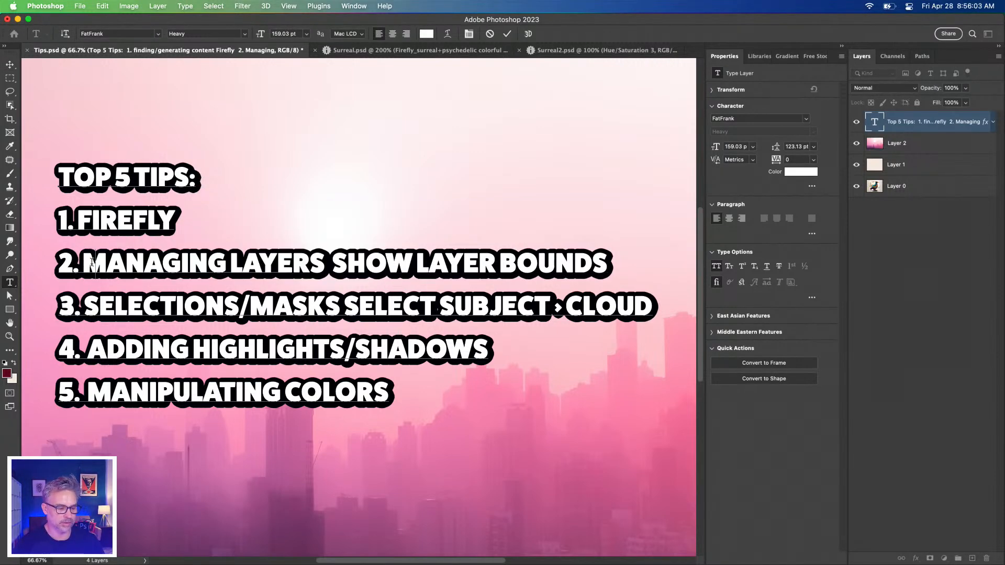
pyautogui.write('LAYER ')
pyautogui.write('PANE ')
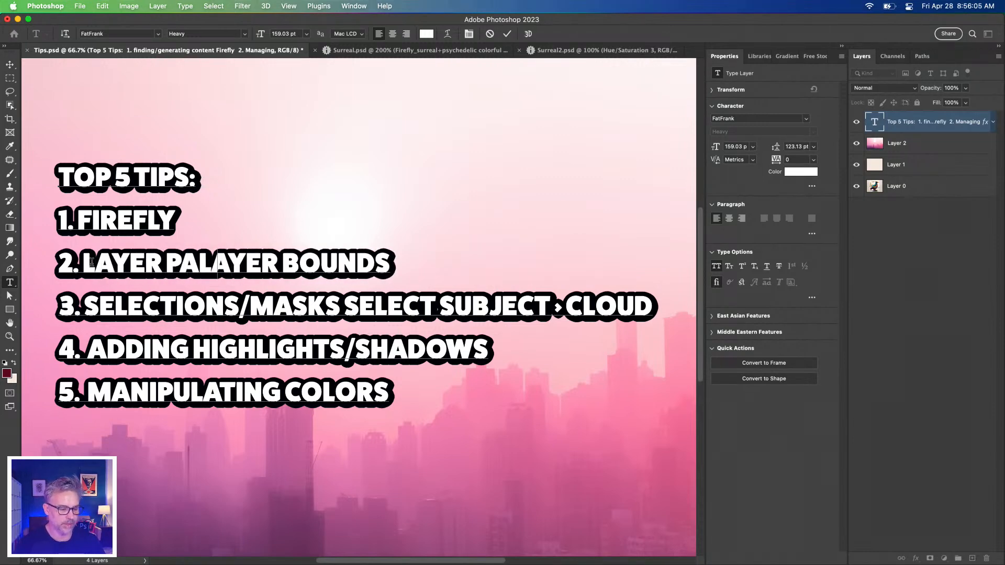
pyautogui.write('L NAV')
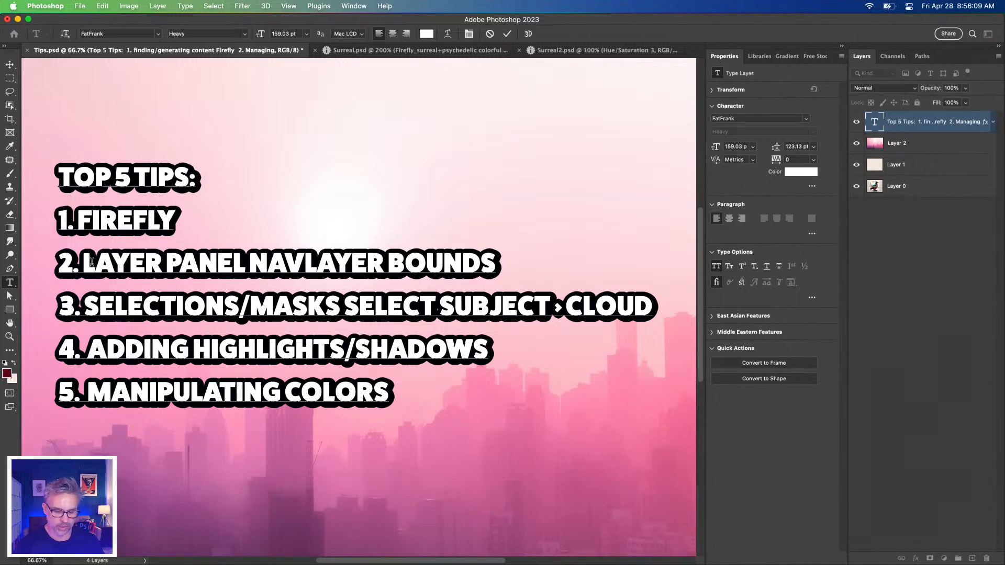
pyautogui.write(' >')
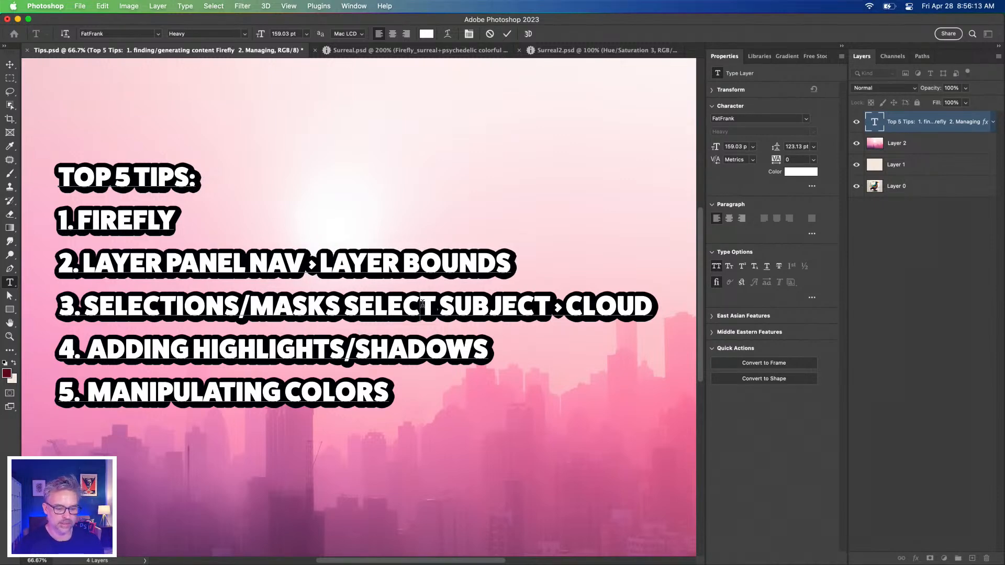
pyautogui.moveTo(346, 303); pyautogui.dragTo(83, 308)
pyautogui.press('BackSpace')
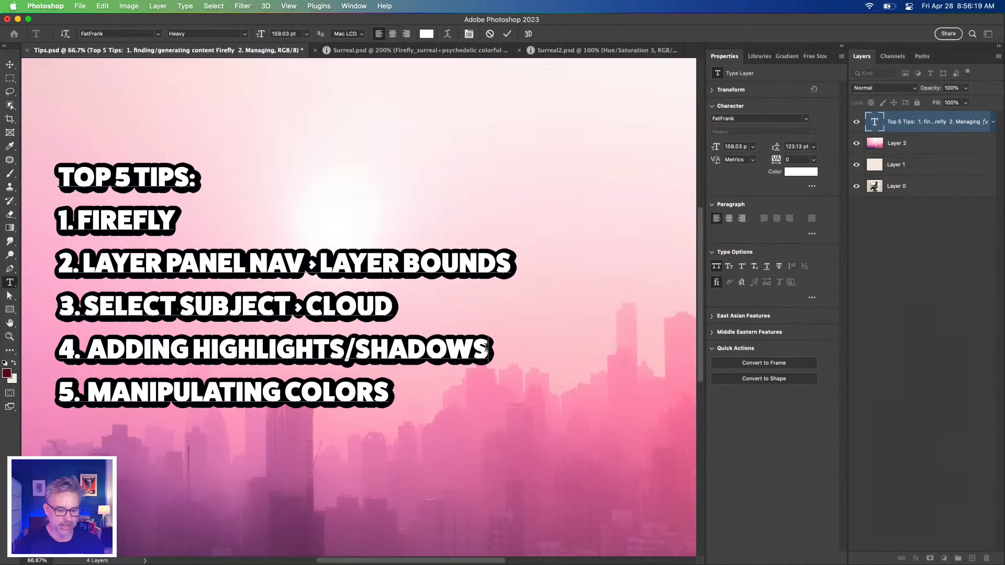
# Reword tip 4 as "Shadows using adjustment layers" and commit the text edits
pyautogui.write('USING')
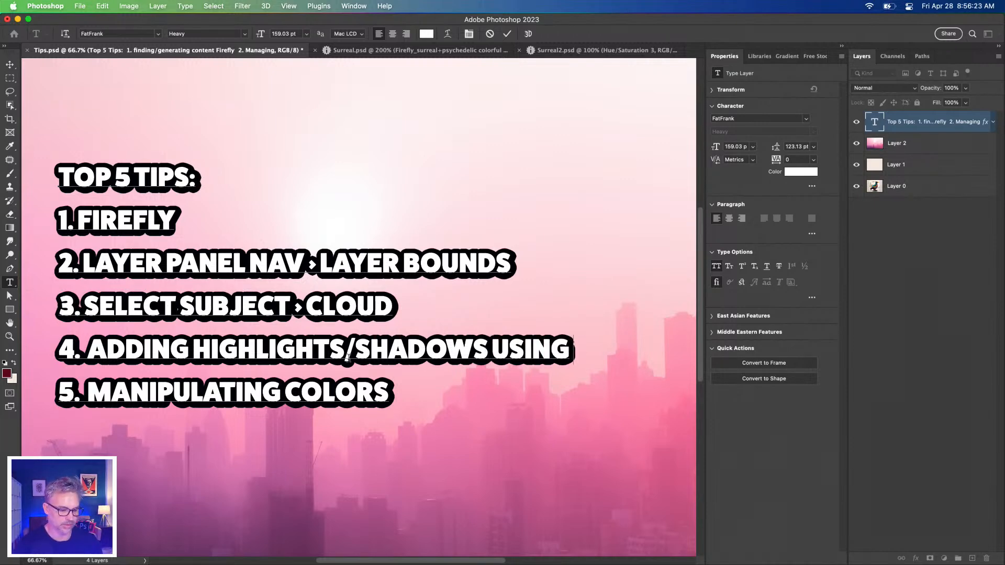
pyautogui.moveTo(355, 348); pyautogui.dragTo(87, 348)
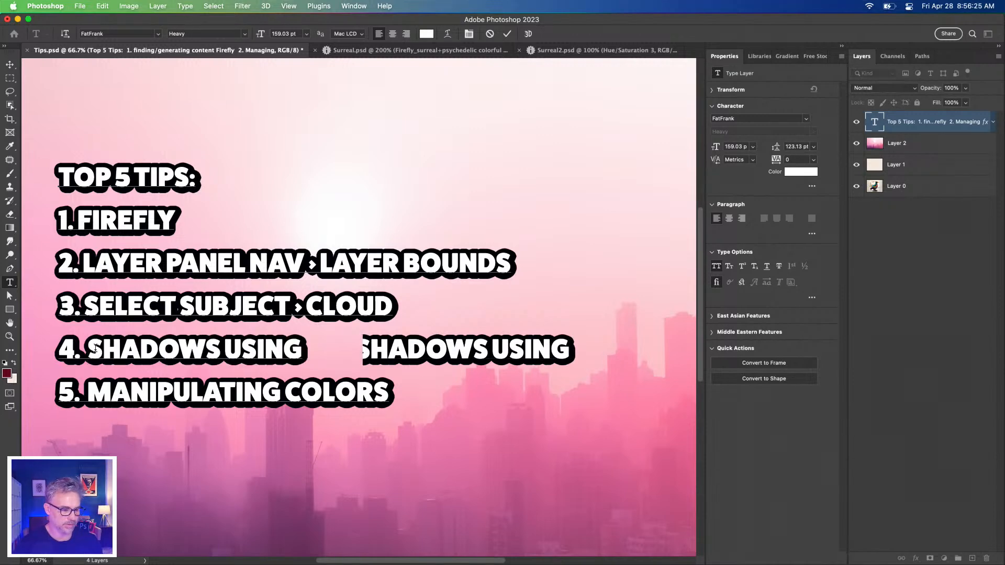
pyautogui.press('BackSpace')
pyautogui.write('ADJUSTMENT')
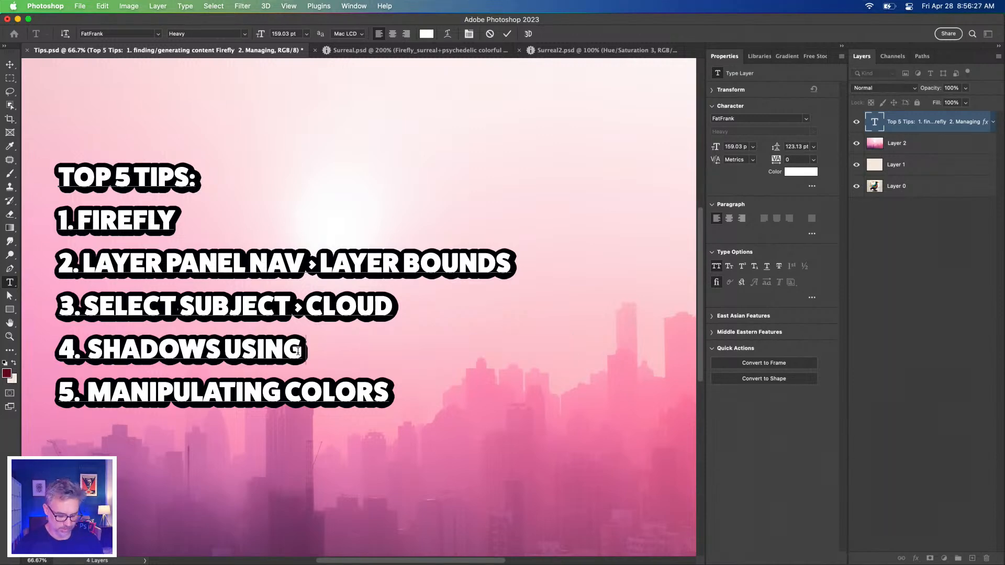
pyautogui.write(' LAYERS')
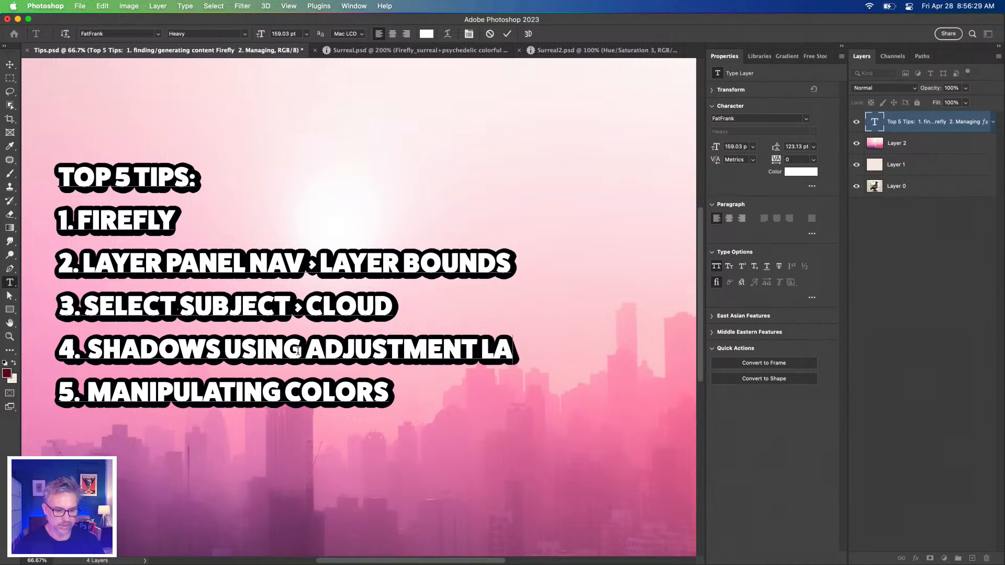
pyautogui.click(8, 78)
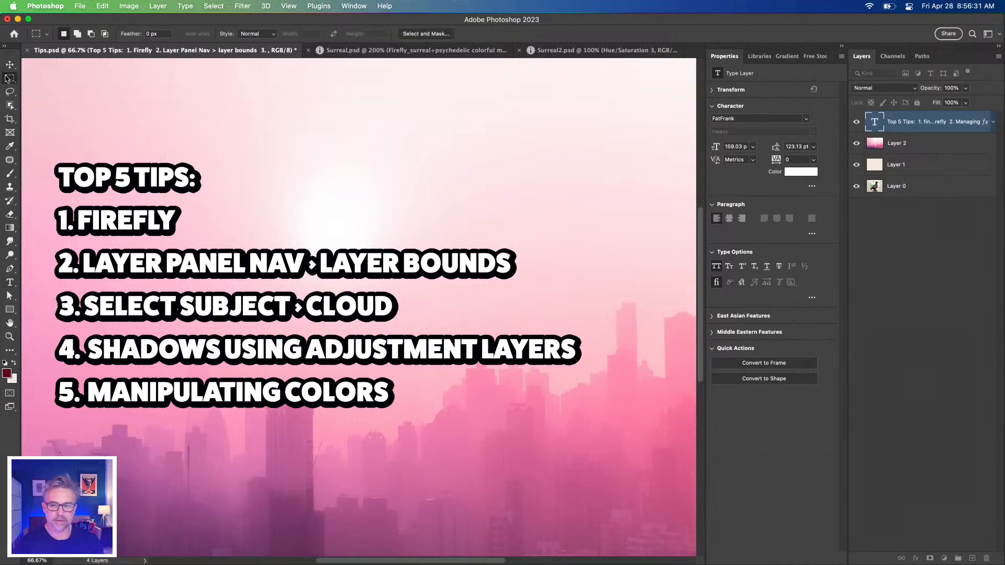